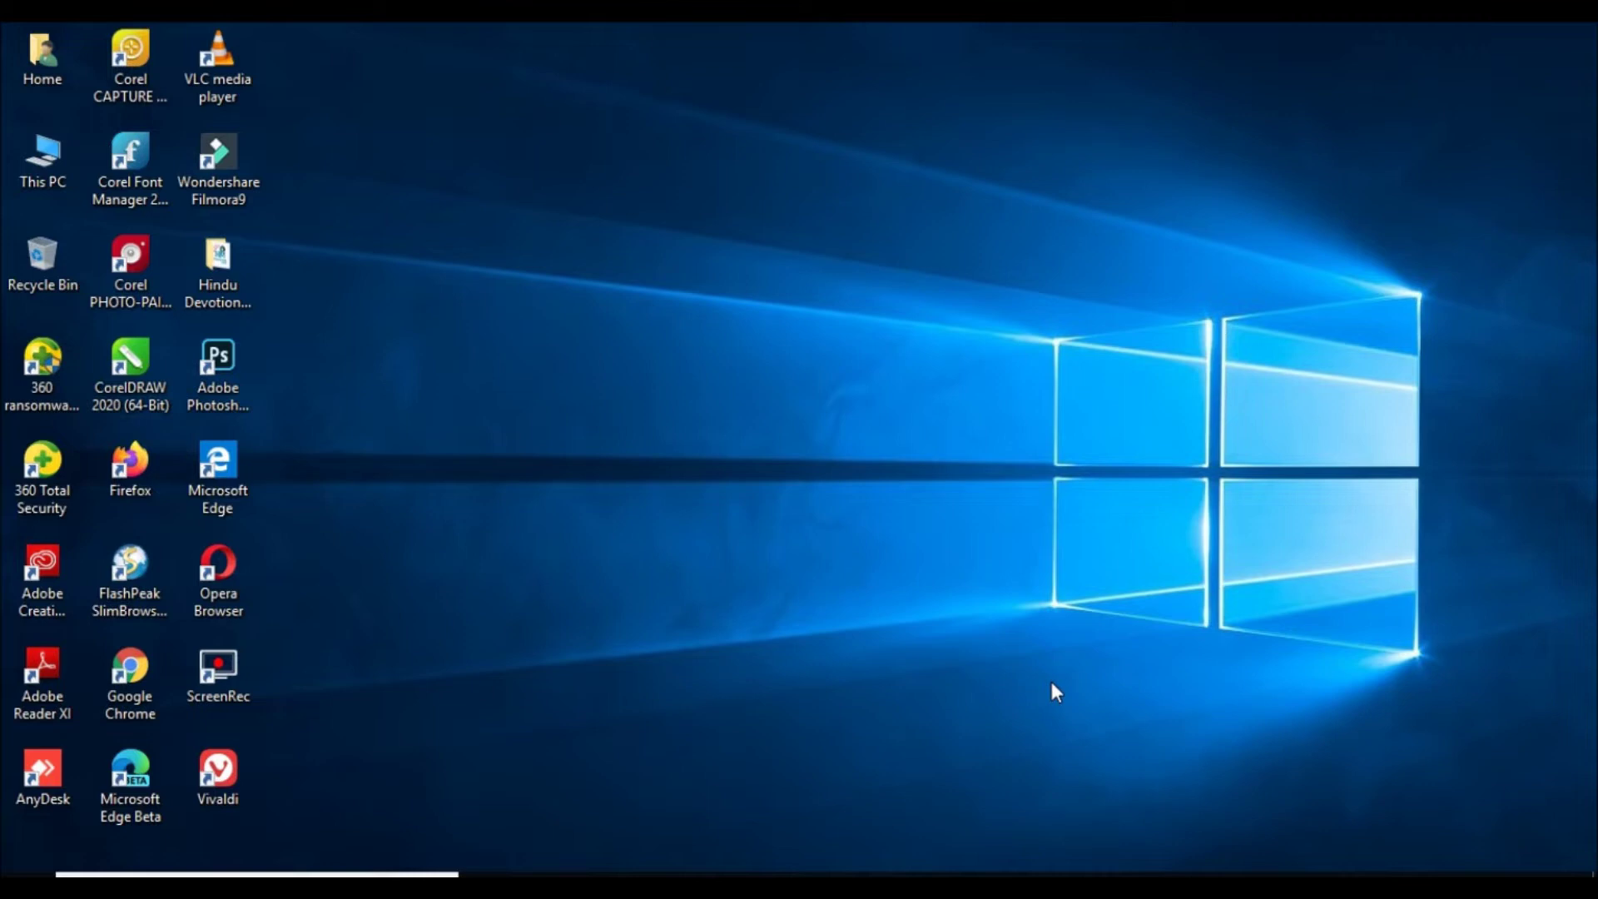
# Launch Adobe Photoshop from the desktop shortcut and select the shape tool.
pyautogui.doubleClick(240, 381)
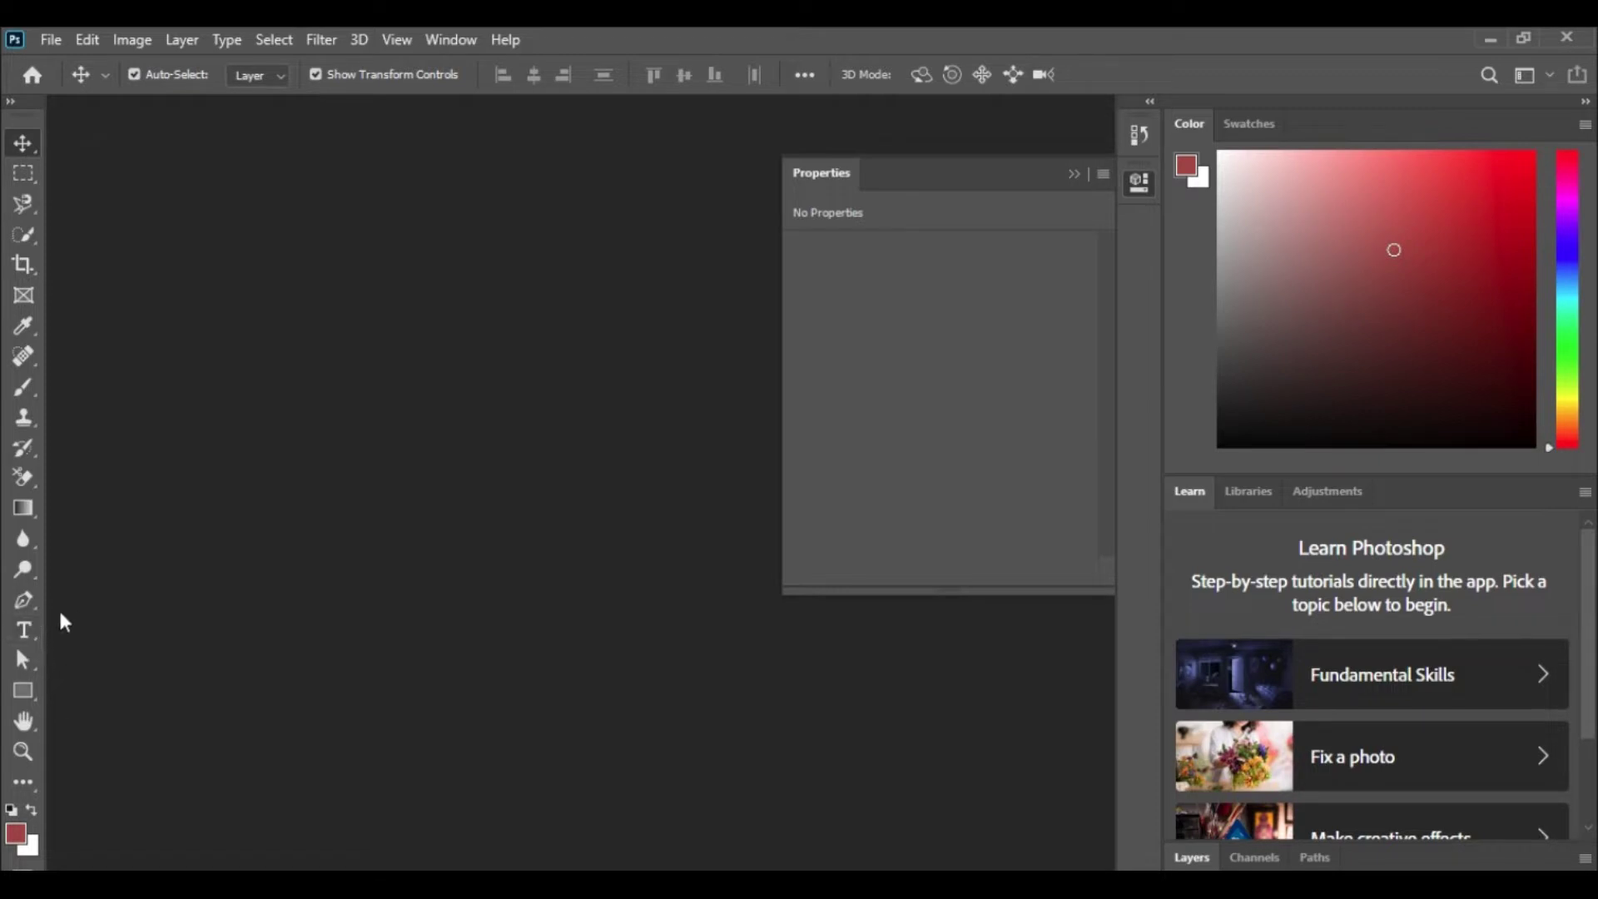
pyautogui.click(38, 697)
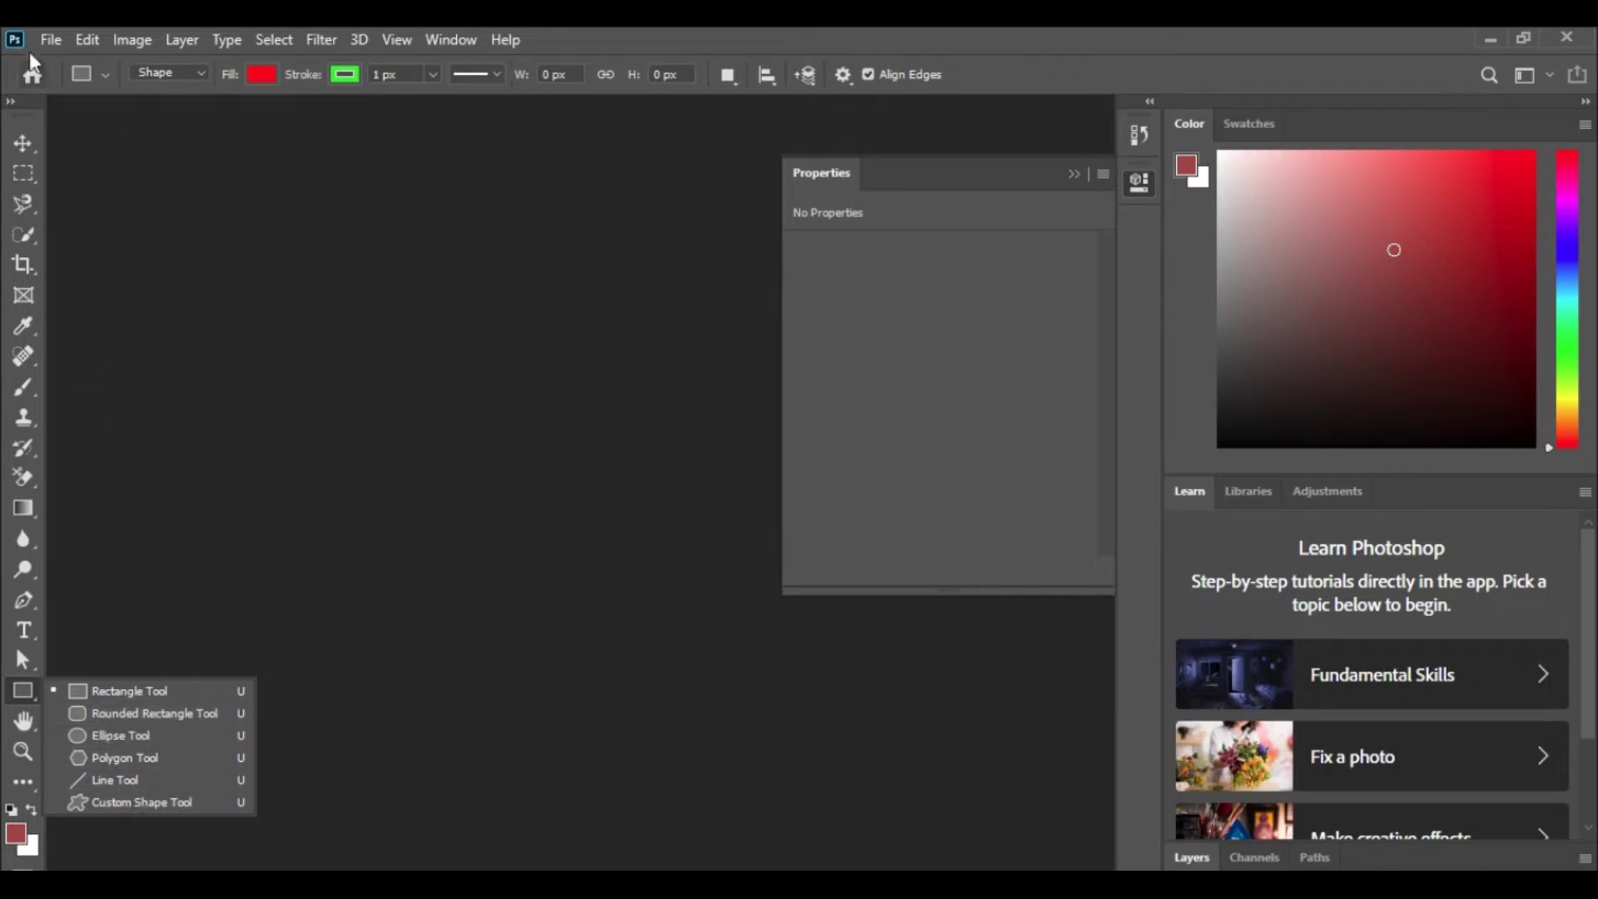
# Create a new Web-preset document with a blank 1366 × 768 px Artboard 1.
pyautogui.click(53, 44)
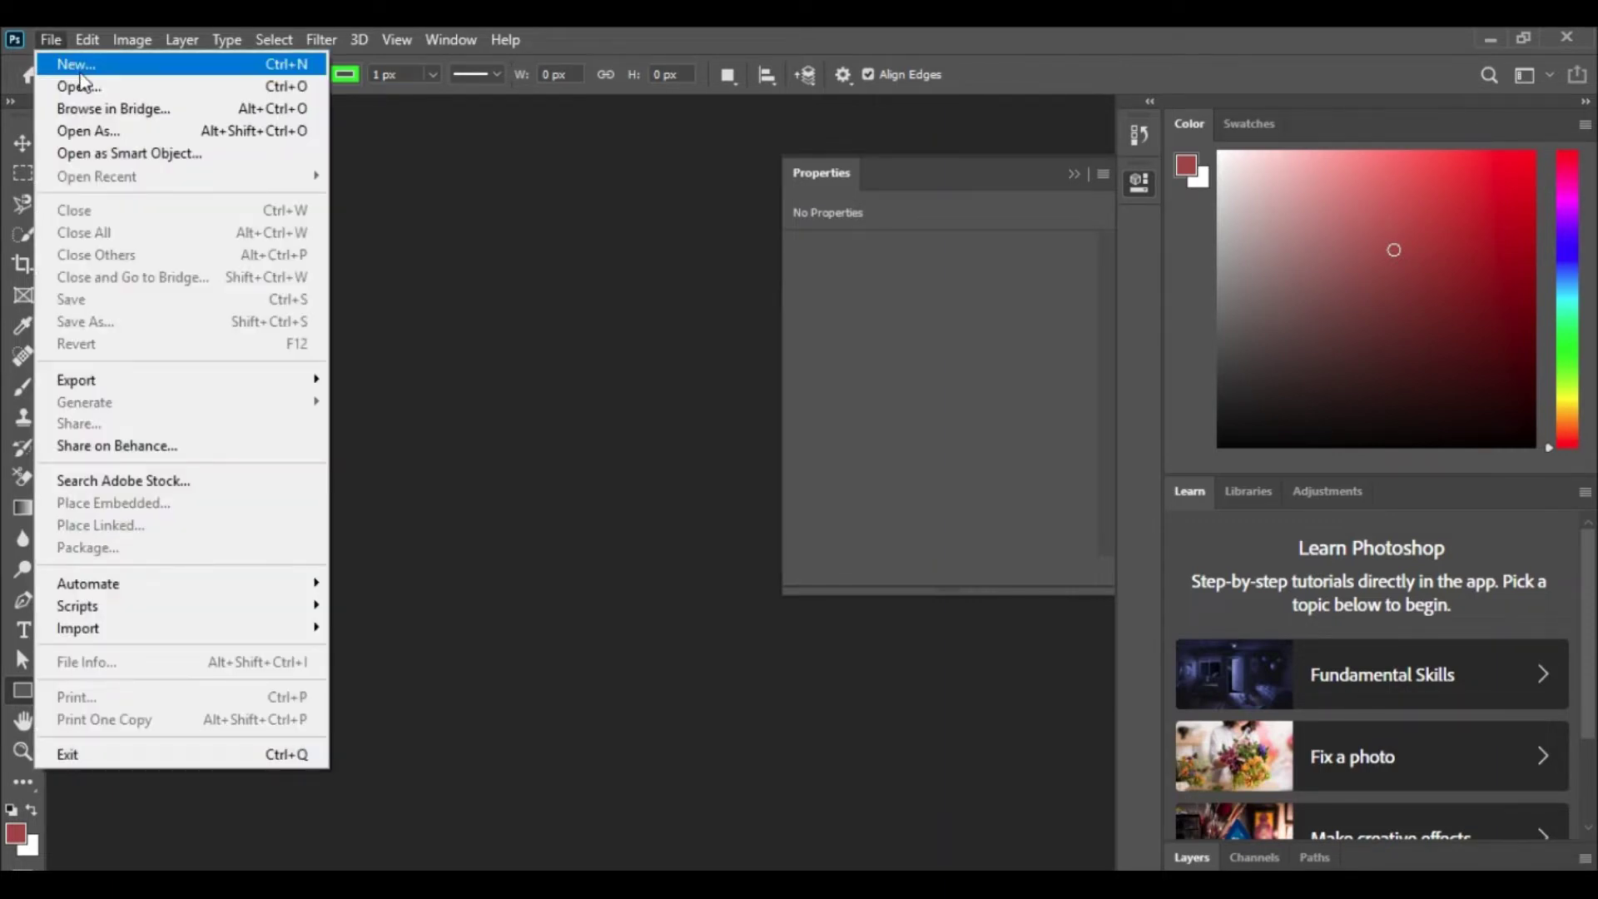
pyautogui.click(266, 62)
pyautogui.click(531, 395)
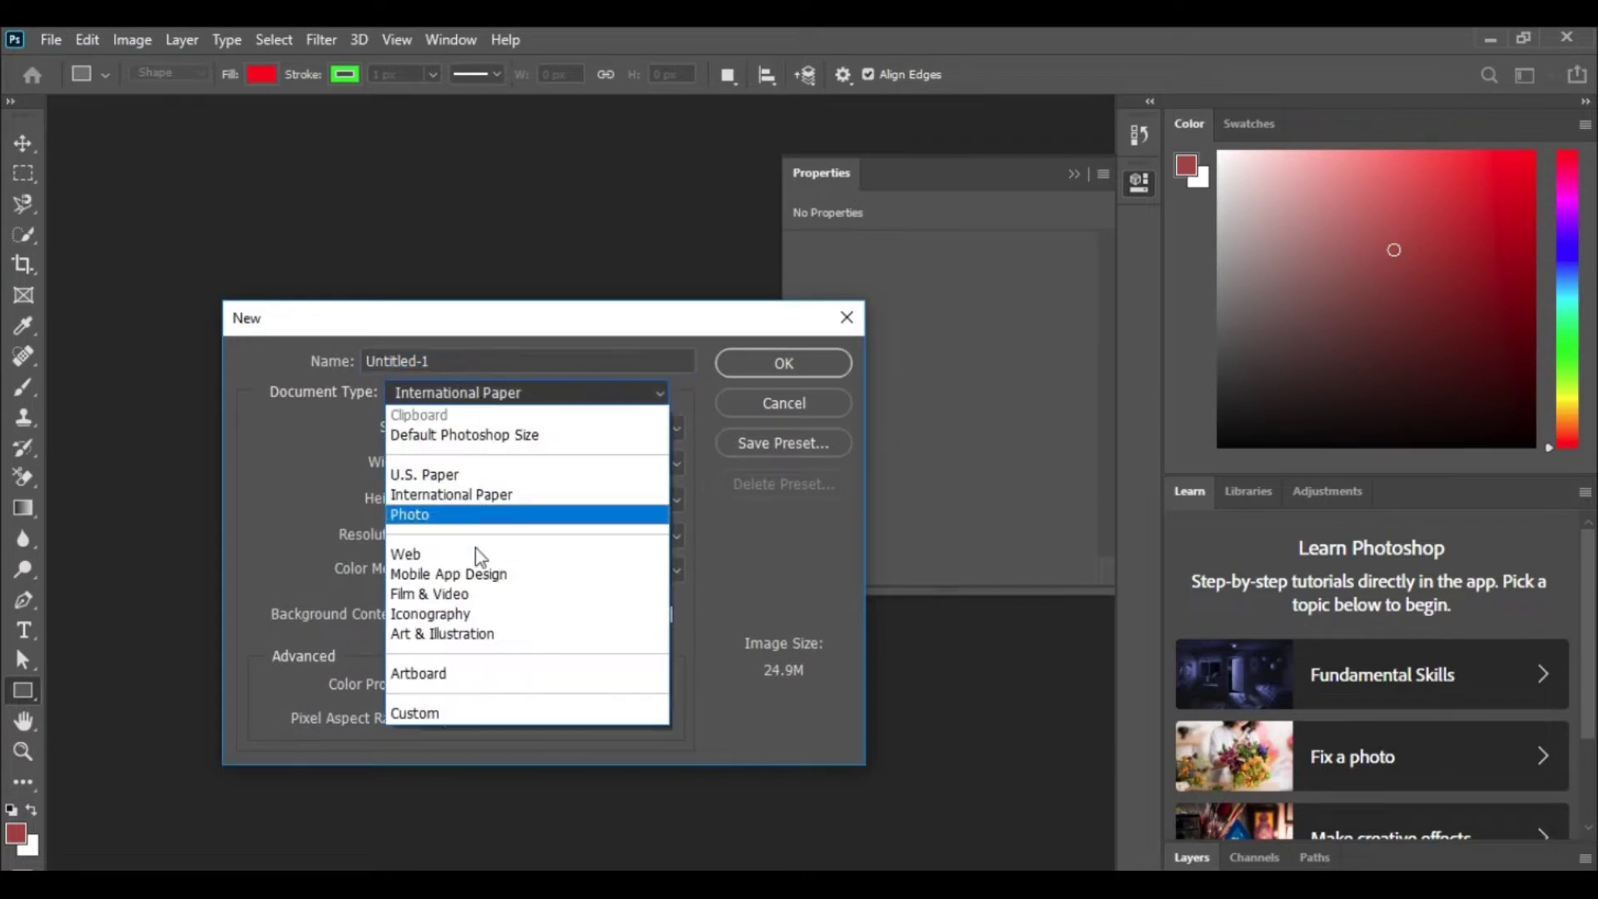
pyautogui.click(460, 556)
pyautogui.click(770, 367)
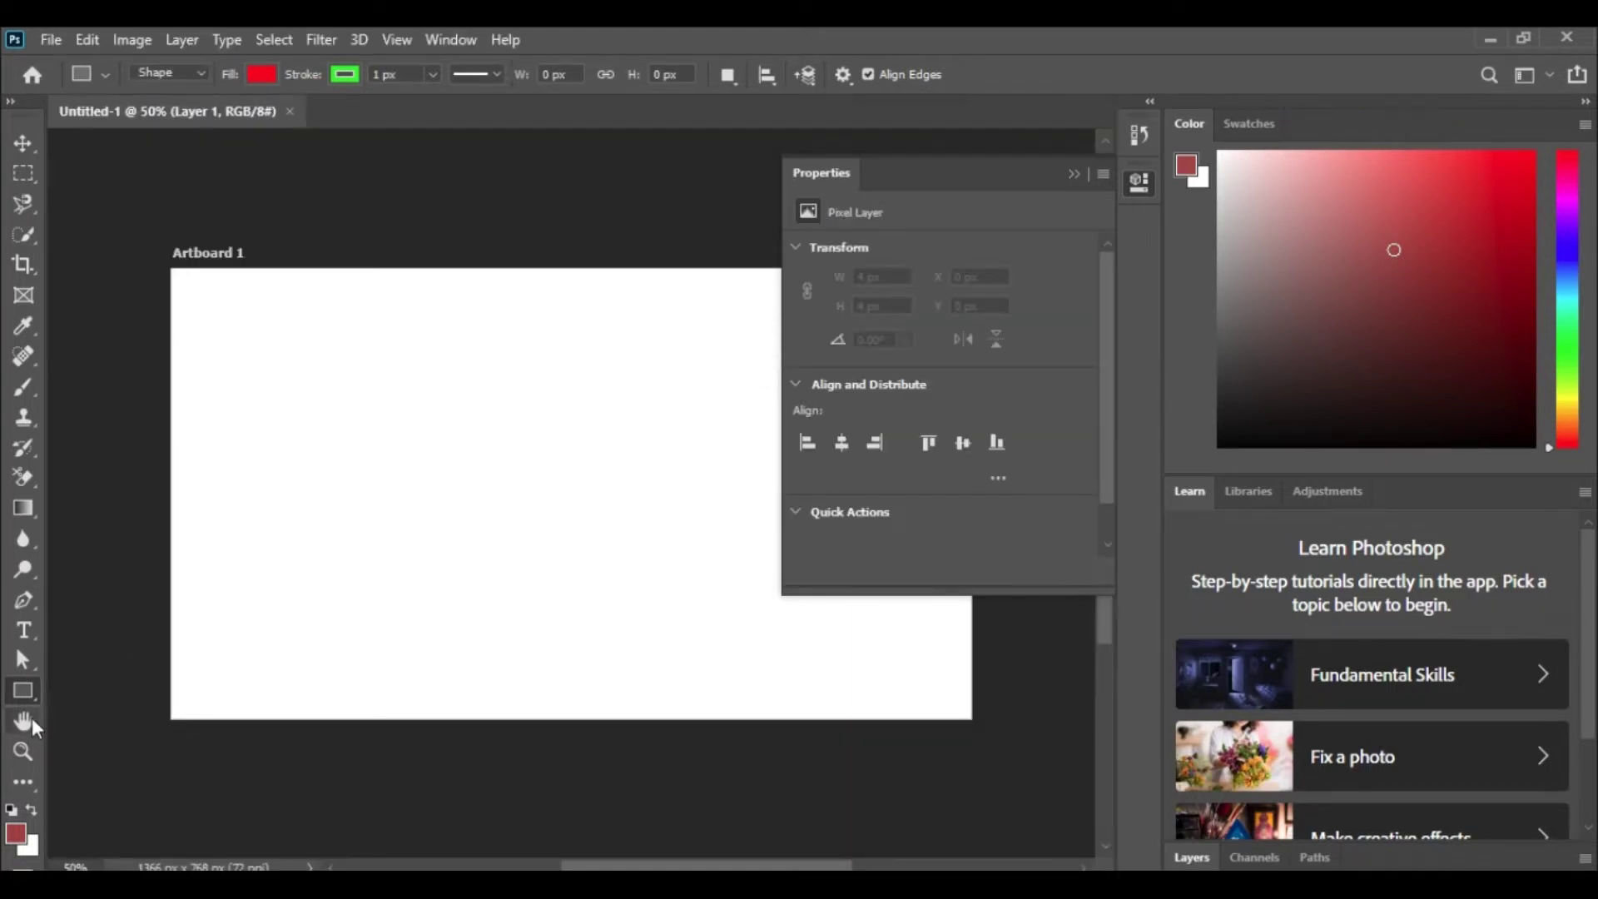
pyautogui.rightClick(33, 689)
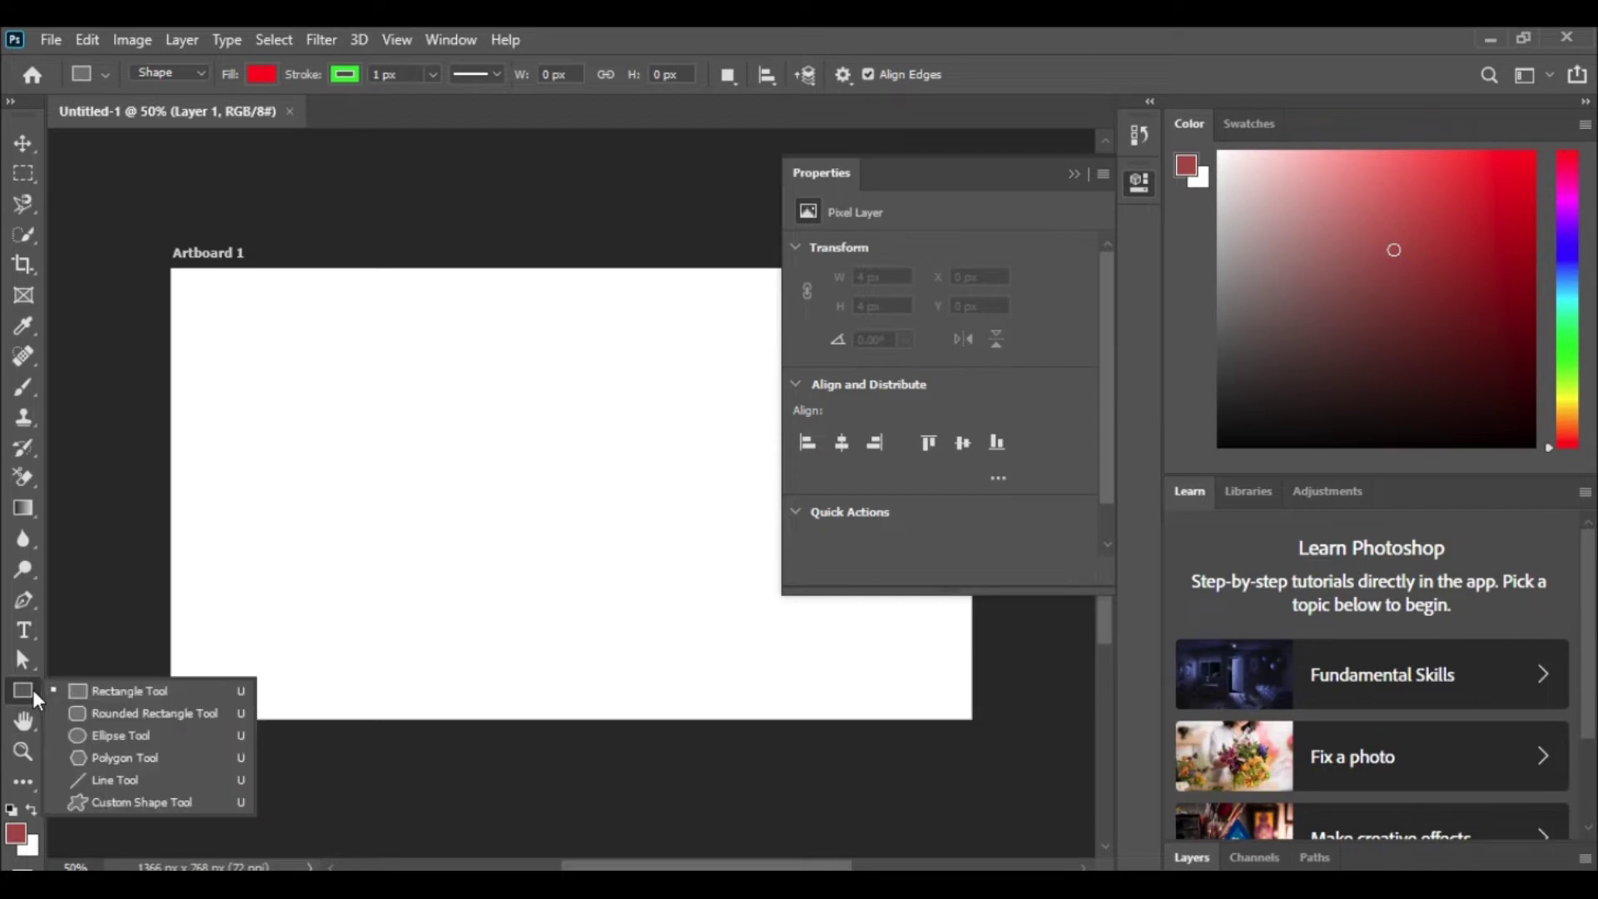
pyautogui.click(158, 697)
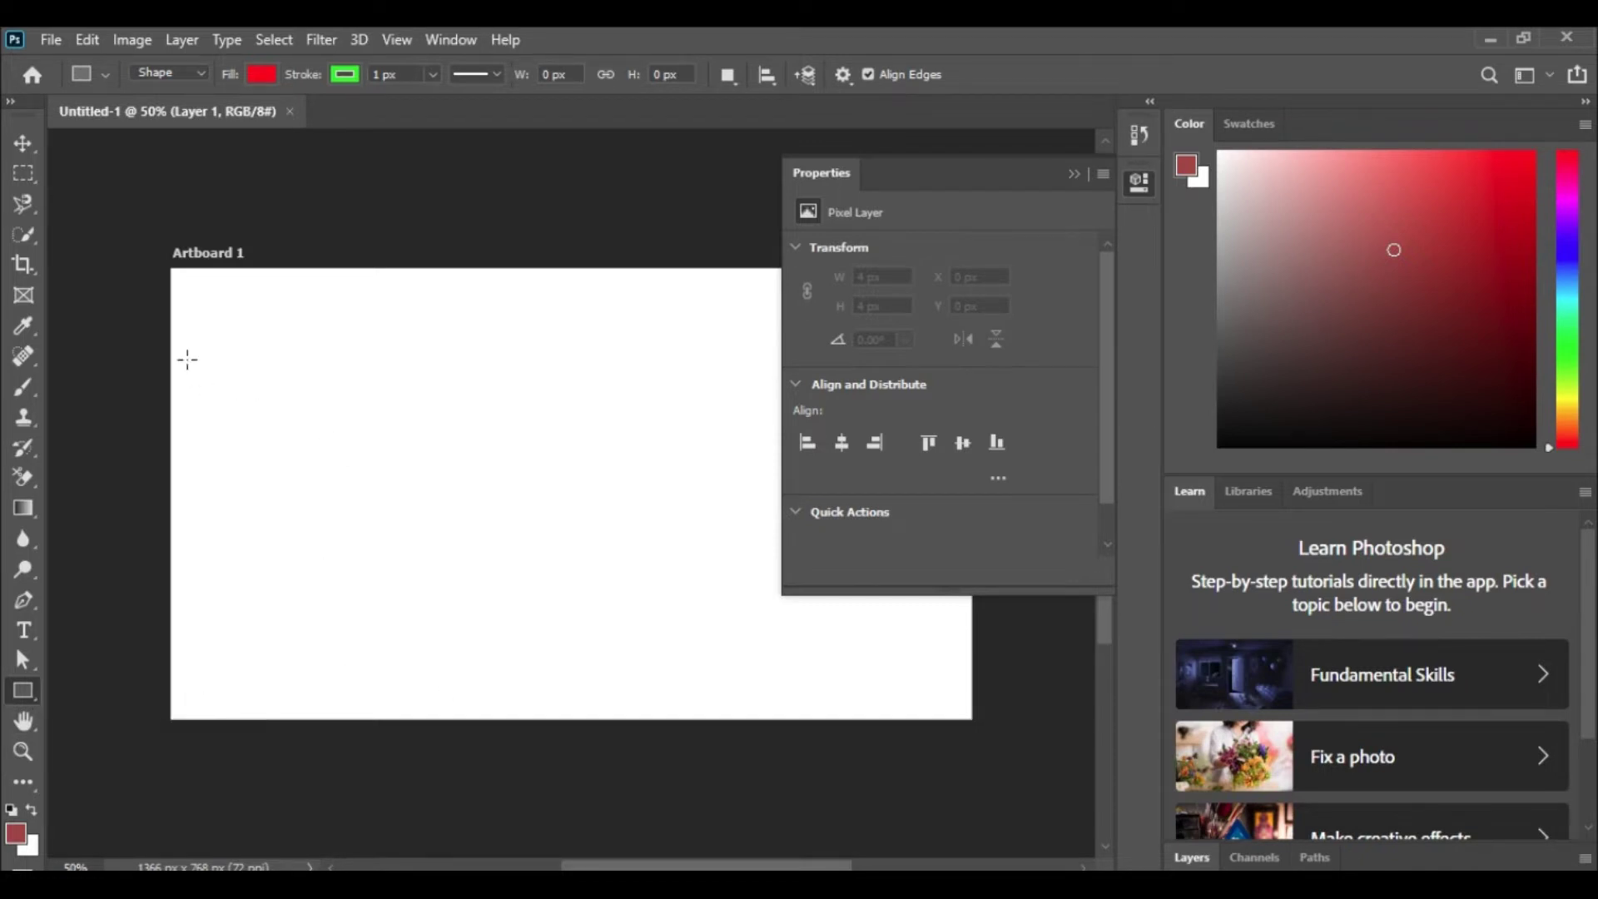
pyautogui.moveTo(171, 269)
pyautogui.mouseDown()
pyautogui.moveTo(473, 473)
pyautogui.moveTo(386, 399)
pyautogui.mouseUp()
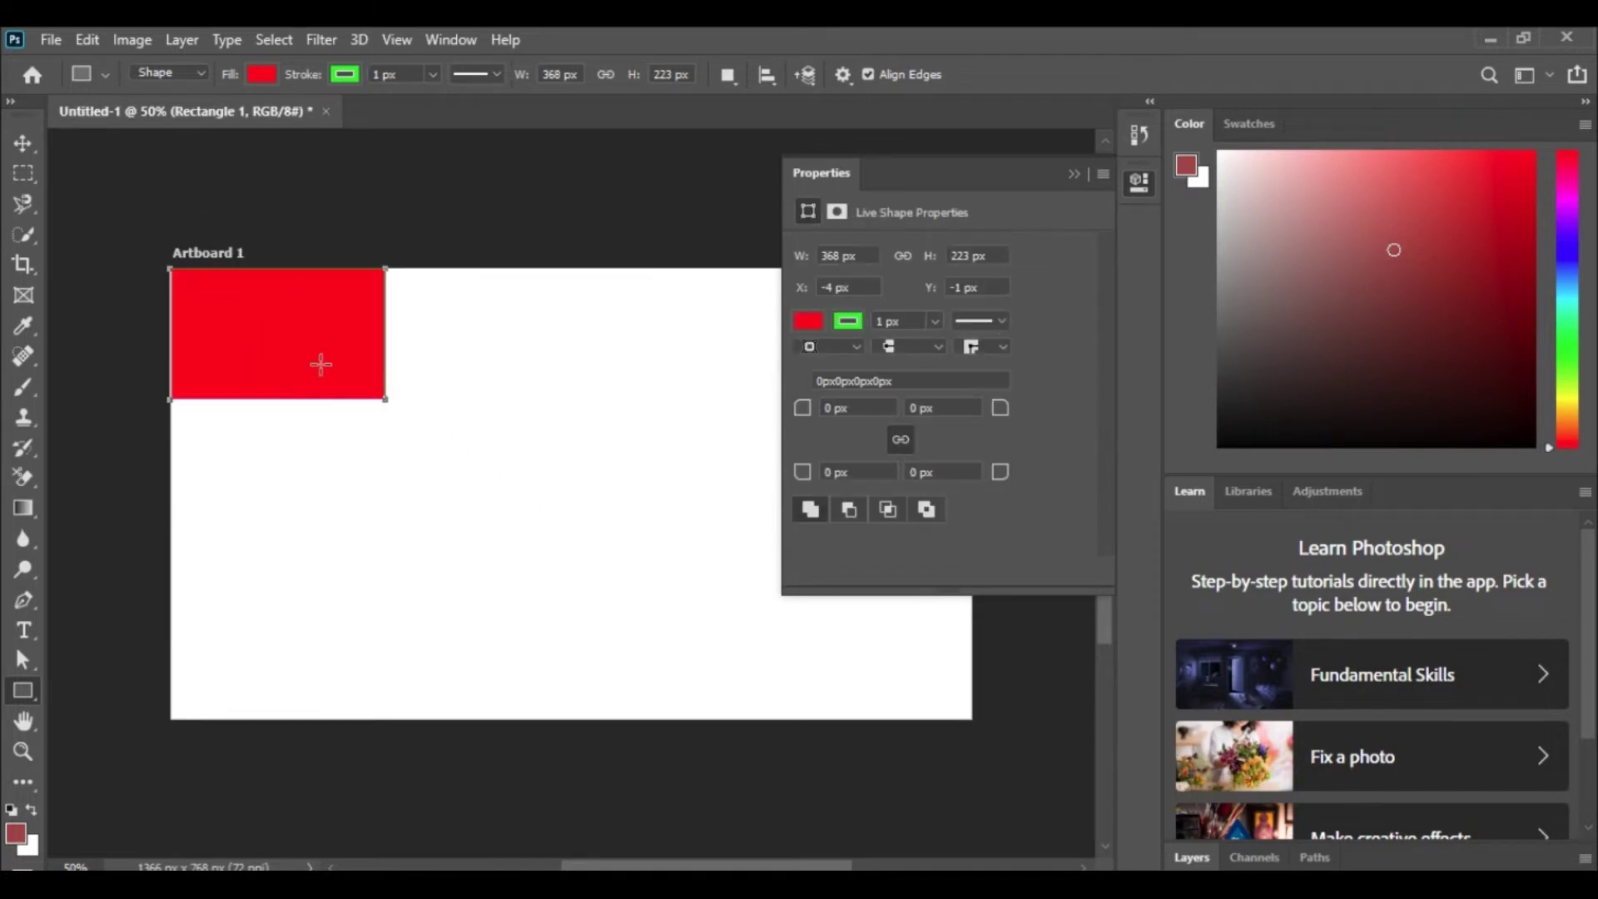
pyautogui.moveTo(332, 469); pyautogui.dragTo(563, 639)
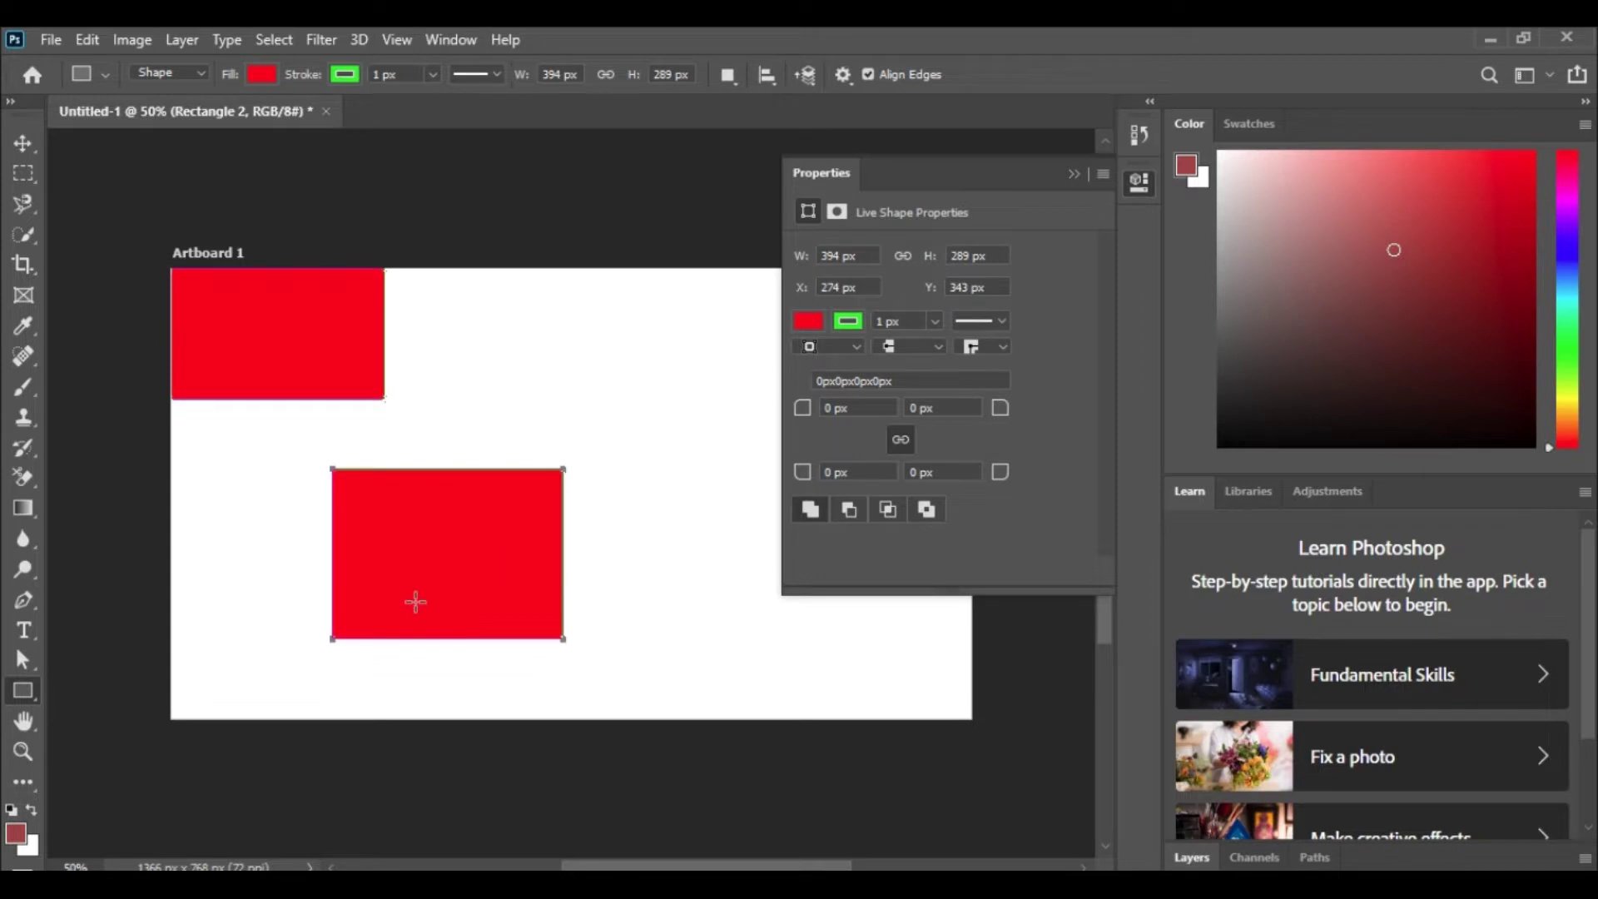
pyautogui.hotkey('ctrl', 'z')
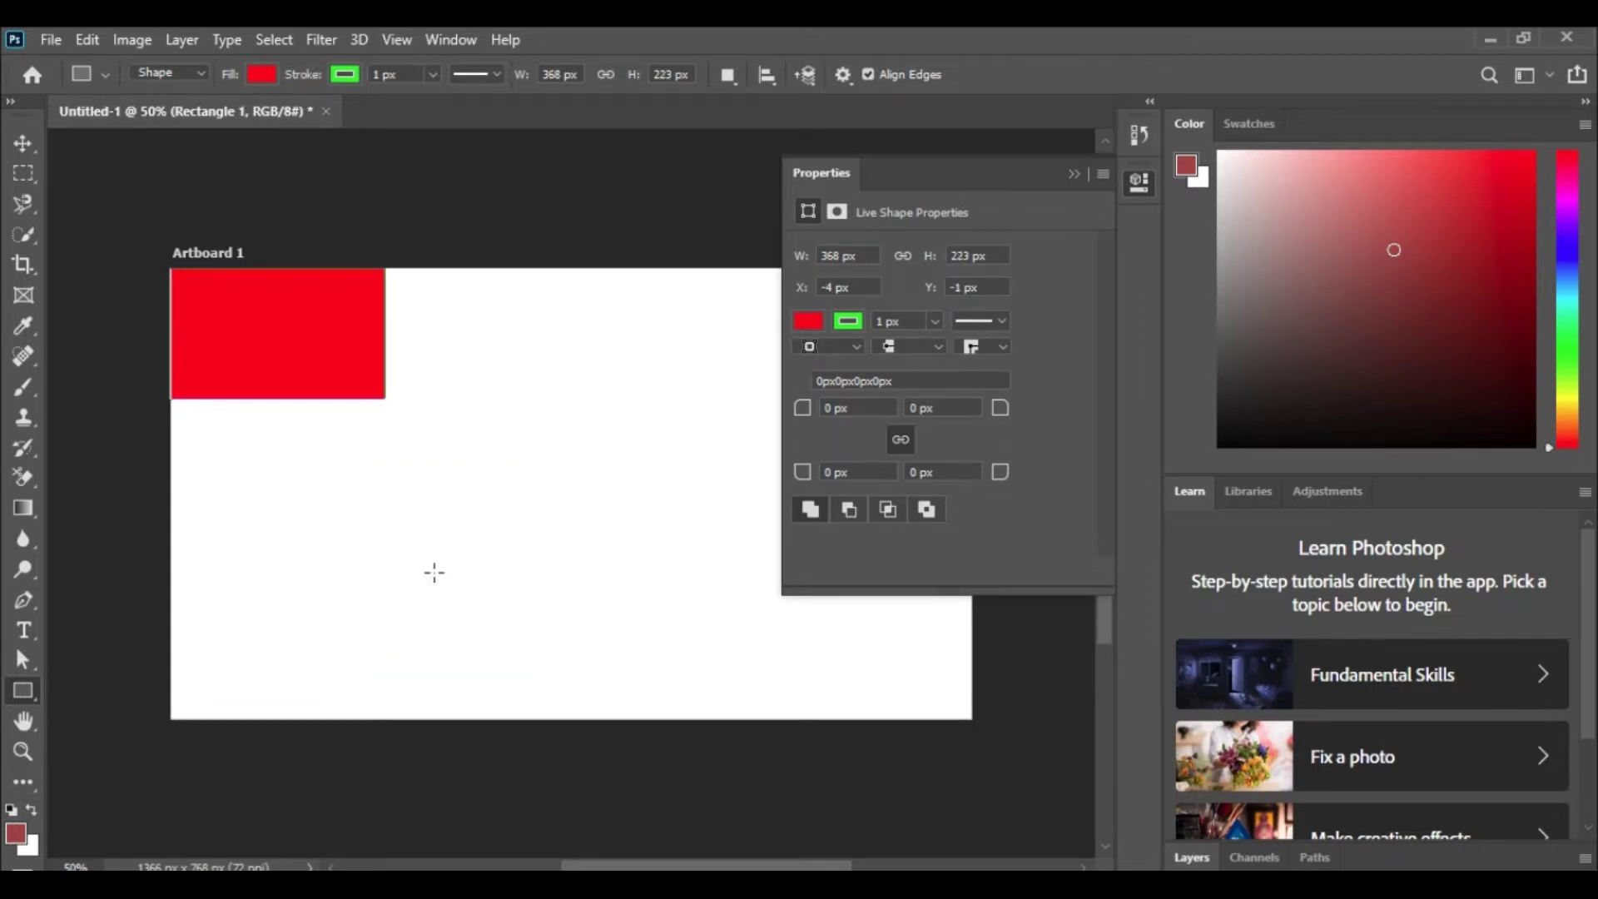
pyautogui.hotkey('ctrl', 'z')
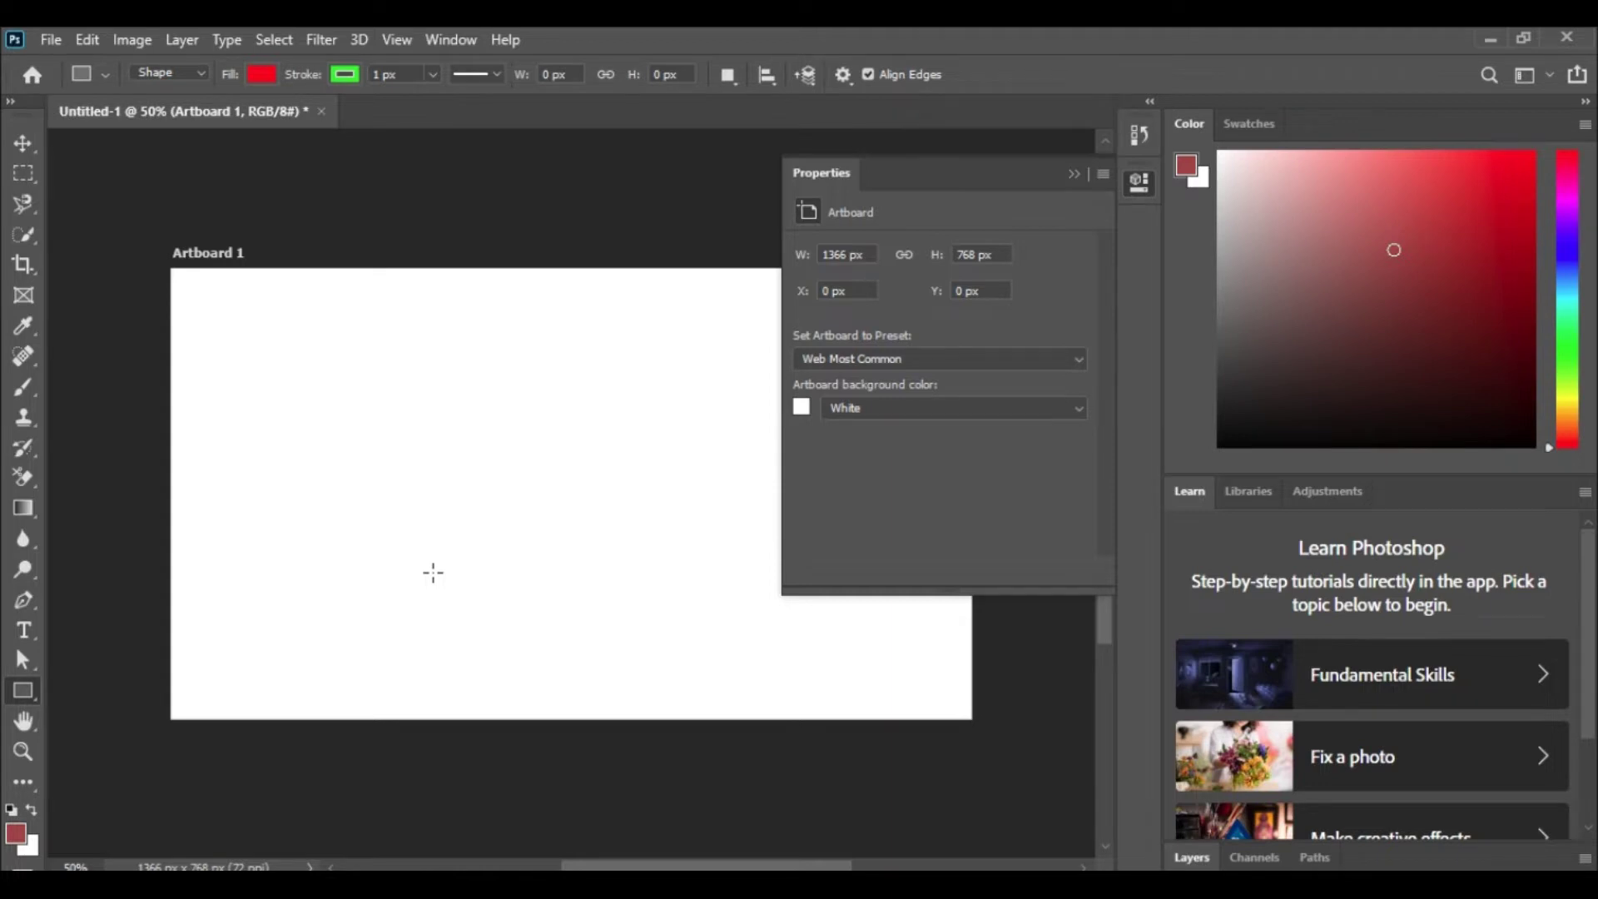
# Draw a red-filled rectangle in the artboard's lower-left area.
pyautogui.rightClick(30, 691)
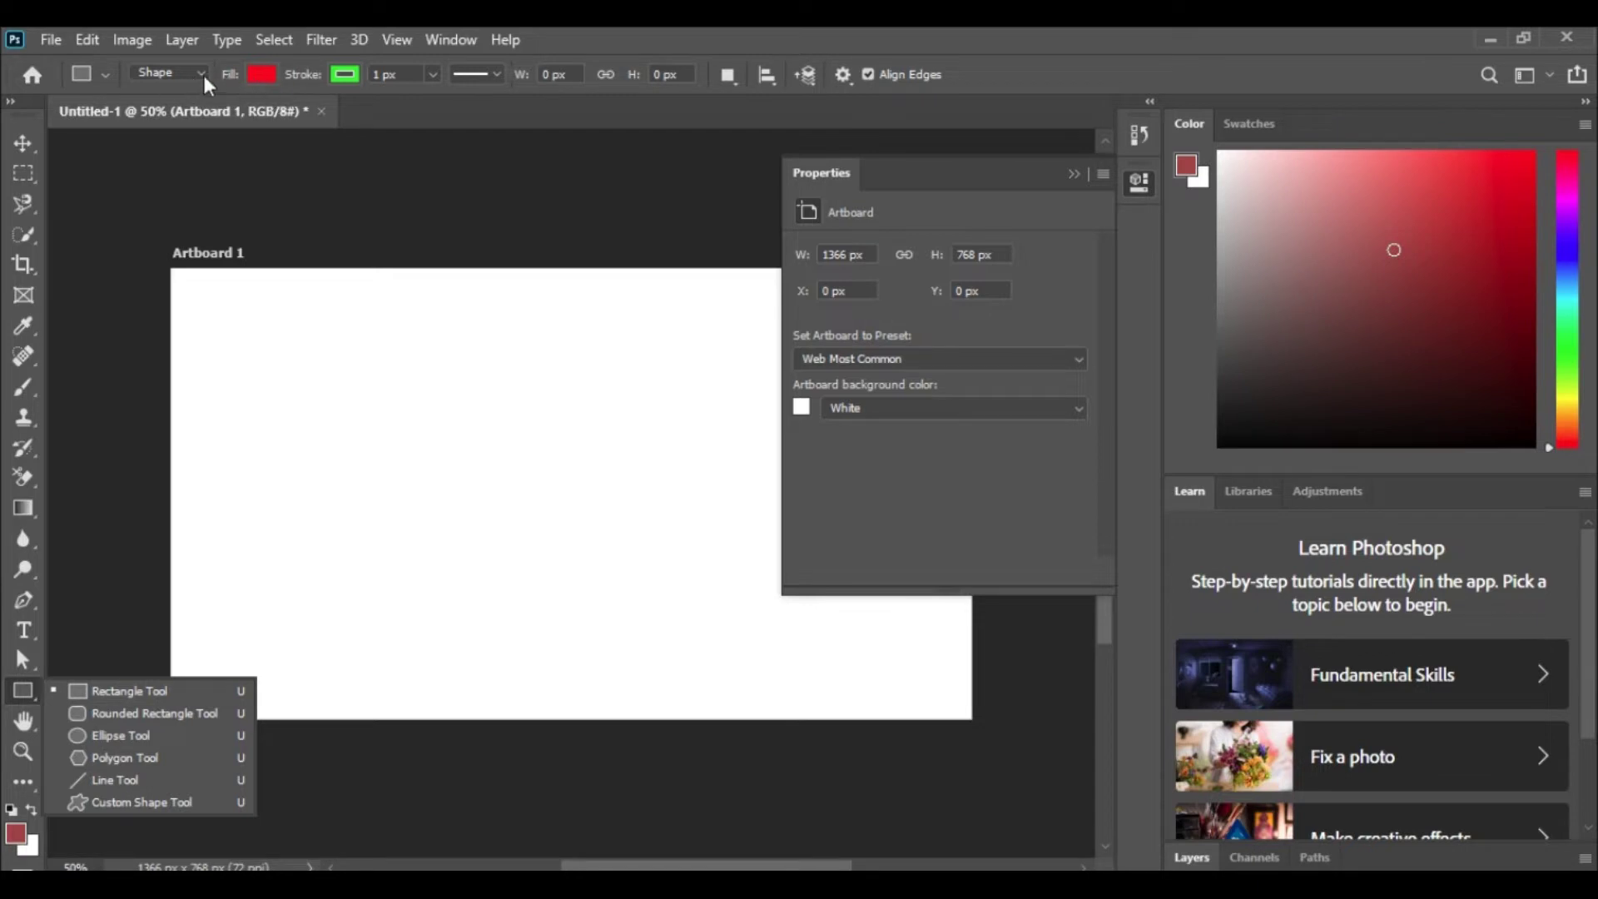
pyautogui.click(263, 75)
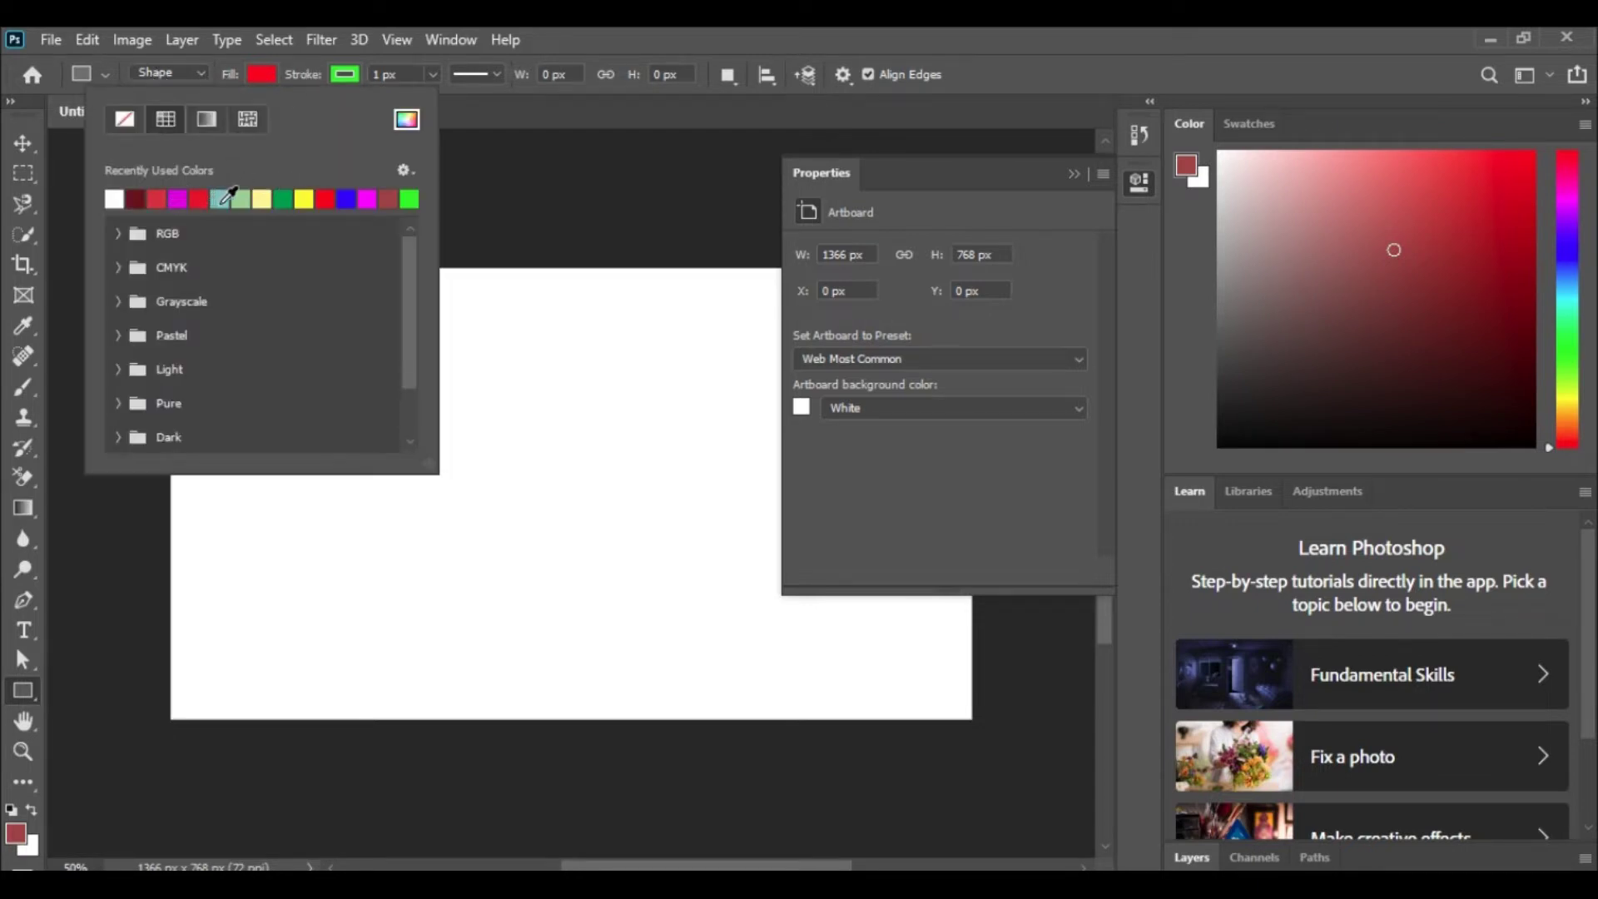
pyautogui.click(263, 200)
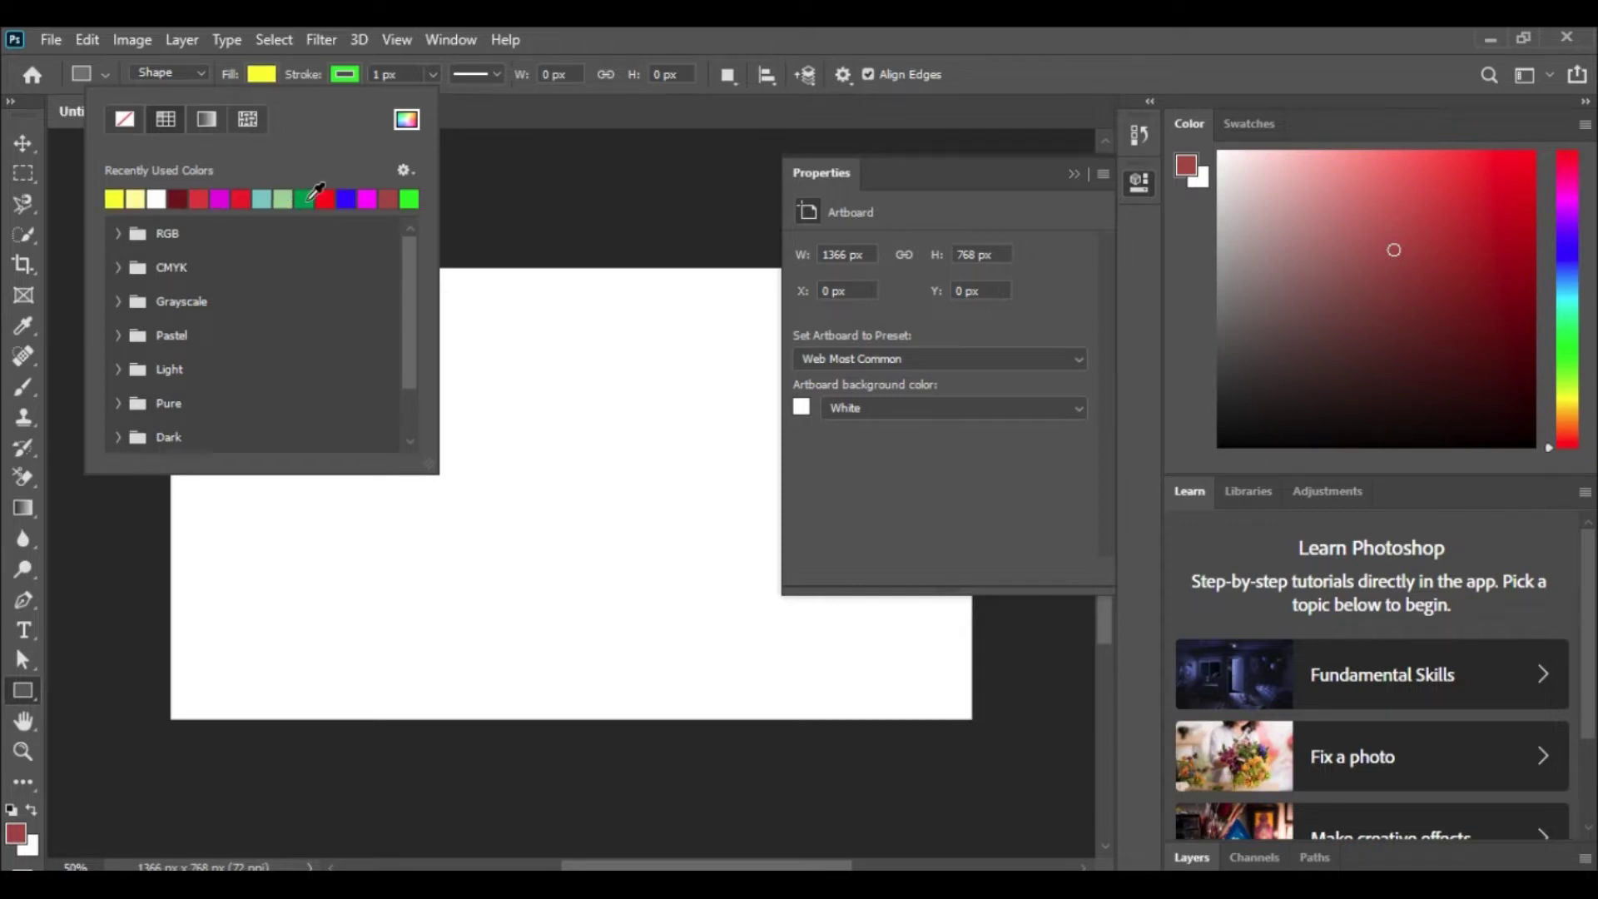
pyautogui.click(240, 199)
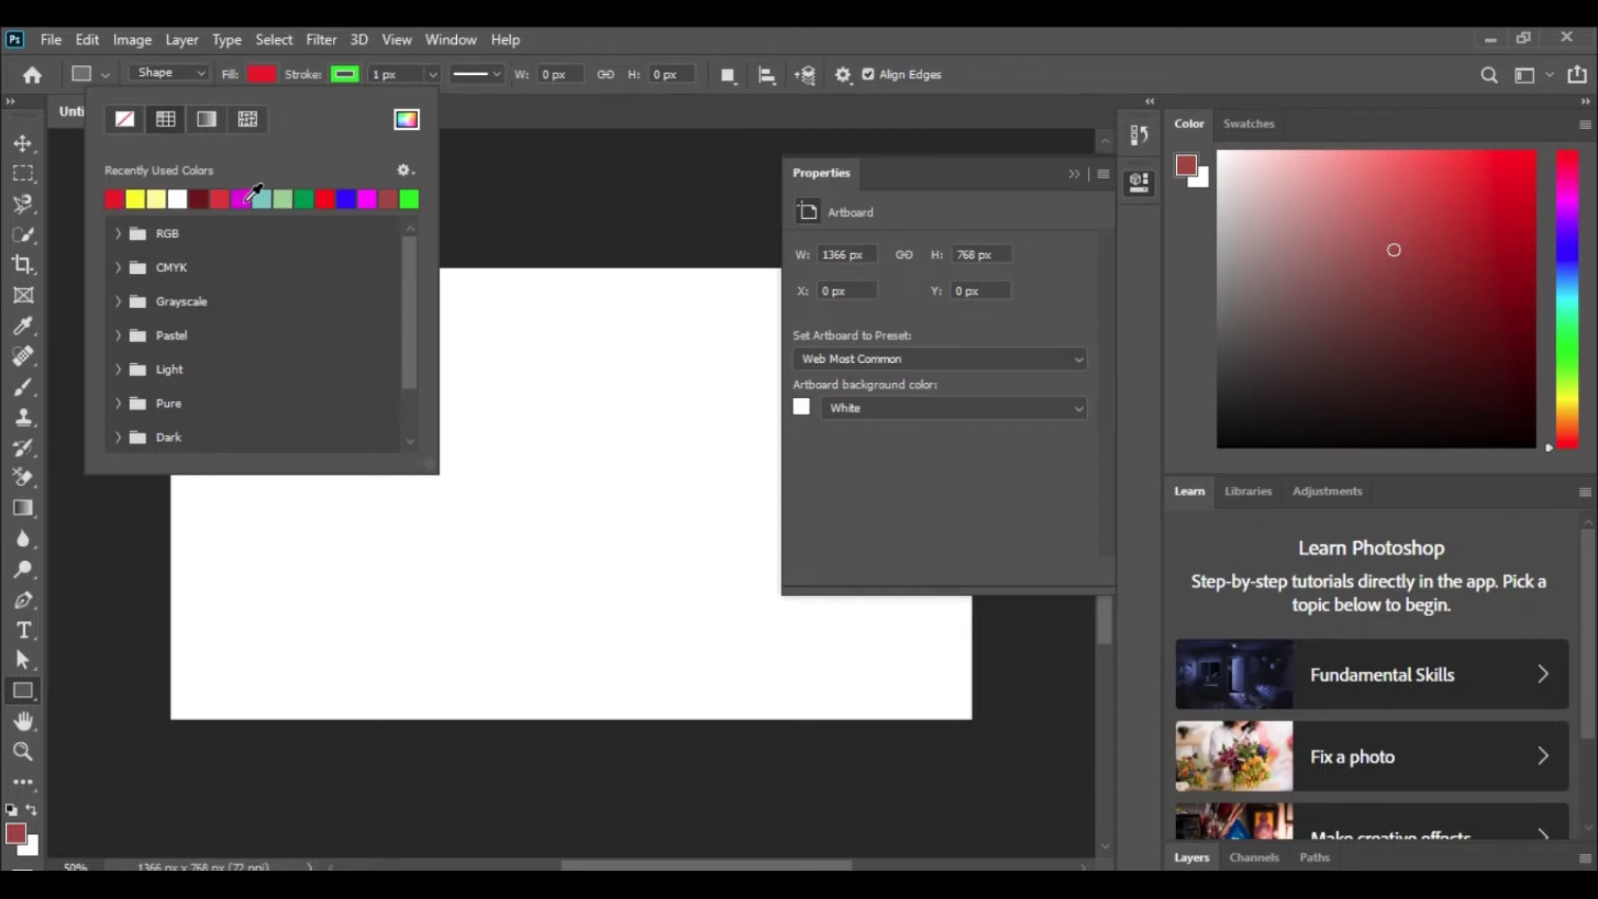
pyautogui.moveTo(257, 486)
pyautogui.mouseDown()
pyautogui.moveTo(382, 606)
pyautogui.moveTo(590, 676)
pyautogui.mouseUp()
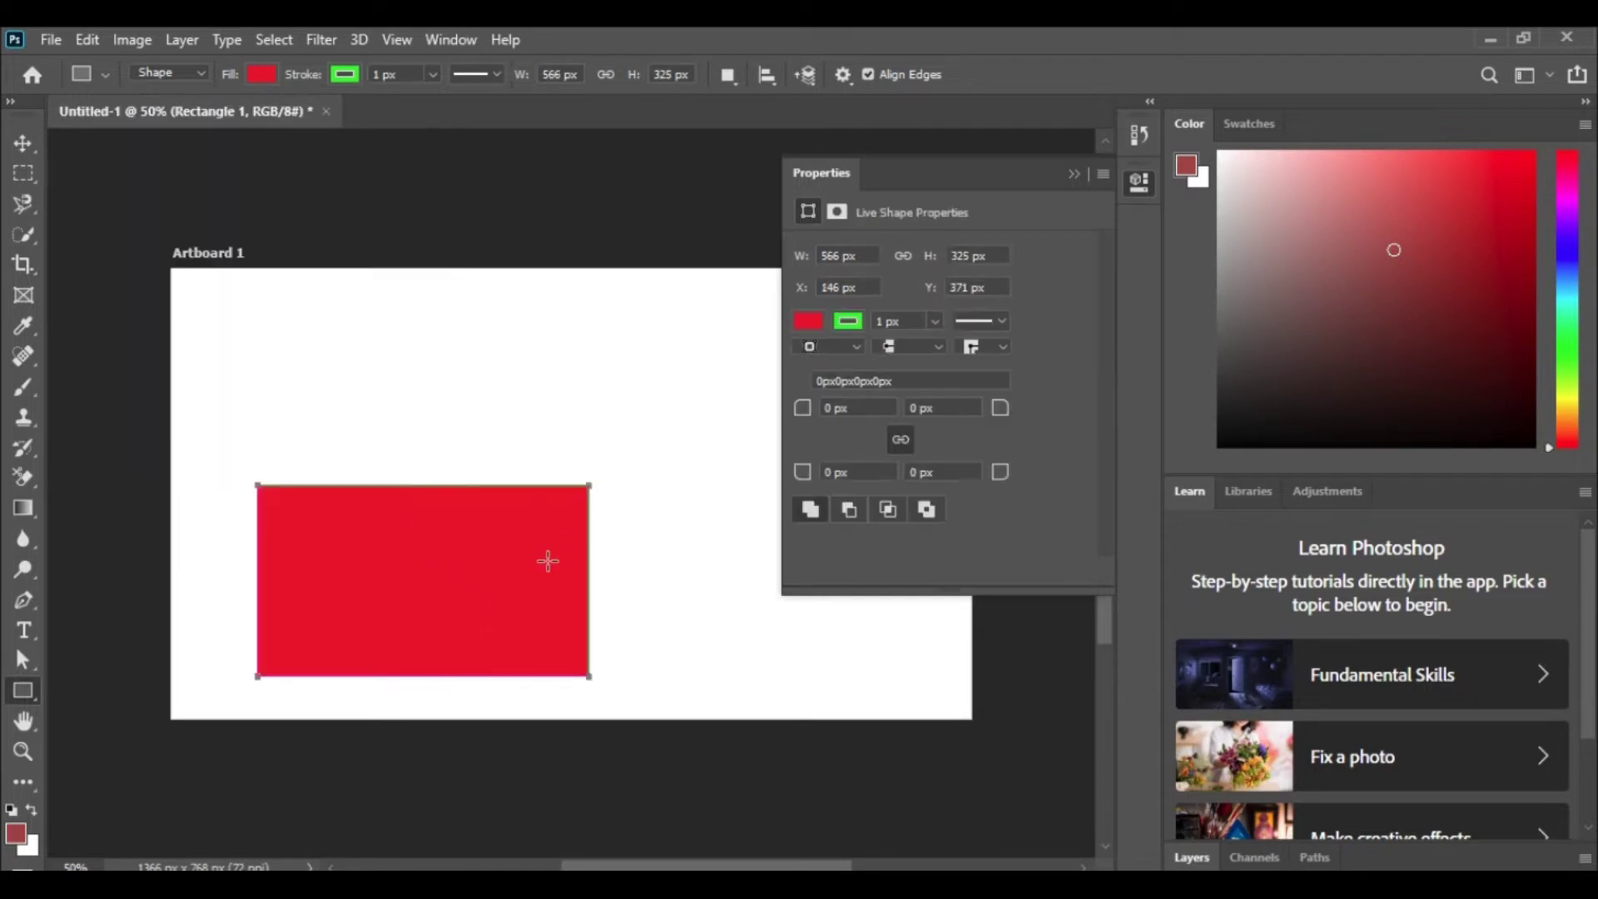
# Change the rectangle's fill to magenta and its stroke to green.
pyautogui.click(260, 75)
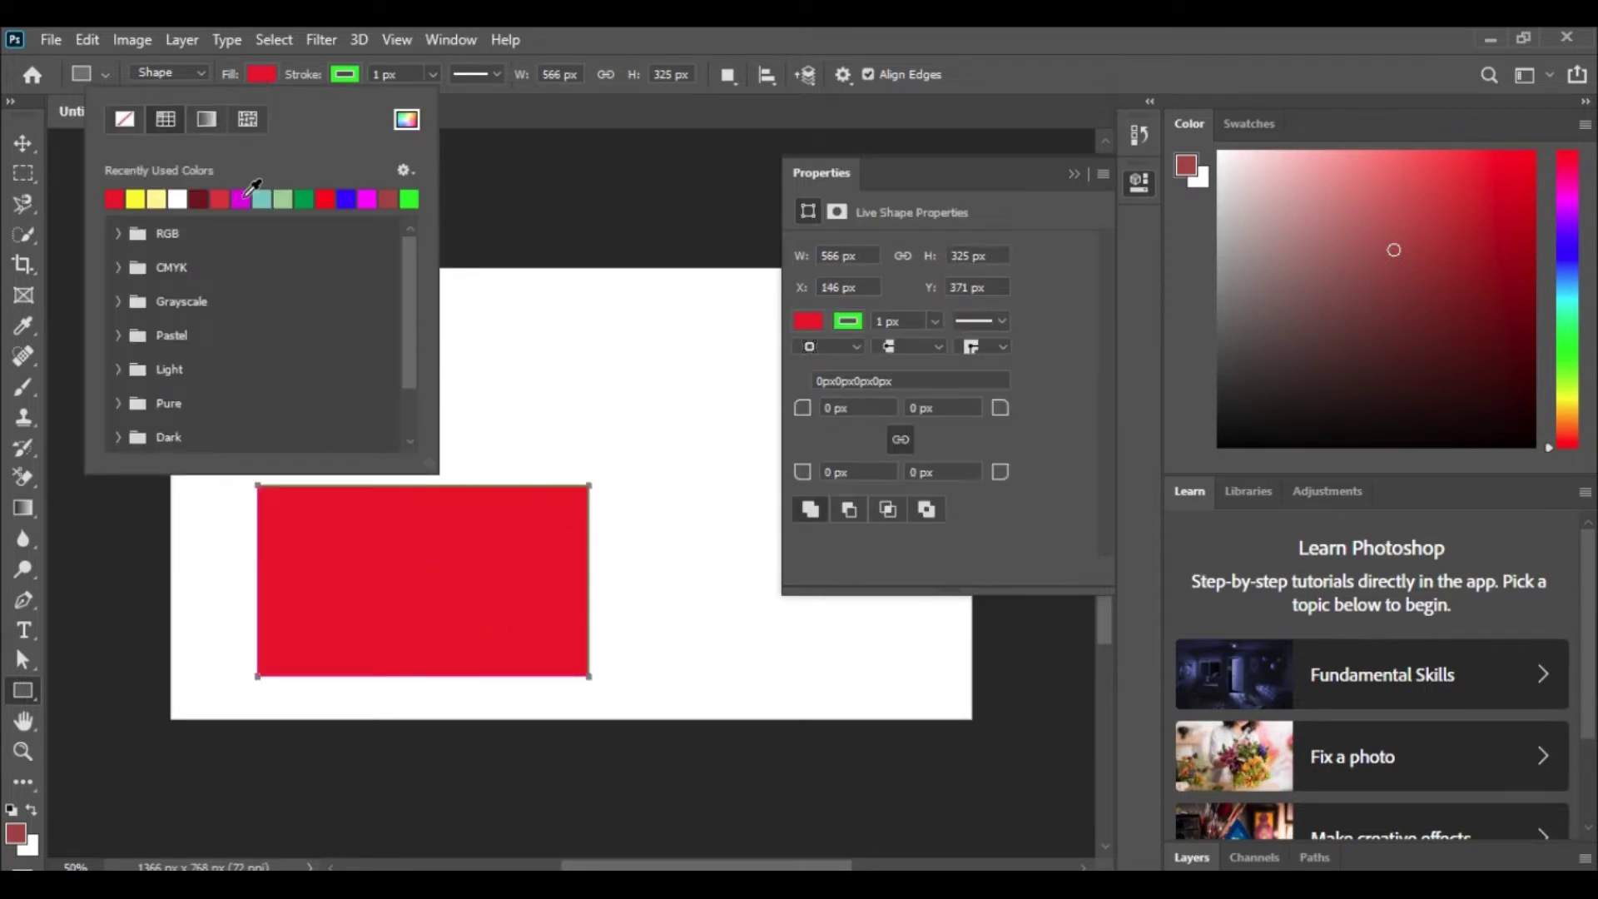
pyautogui.click(367, 199)
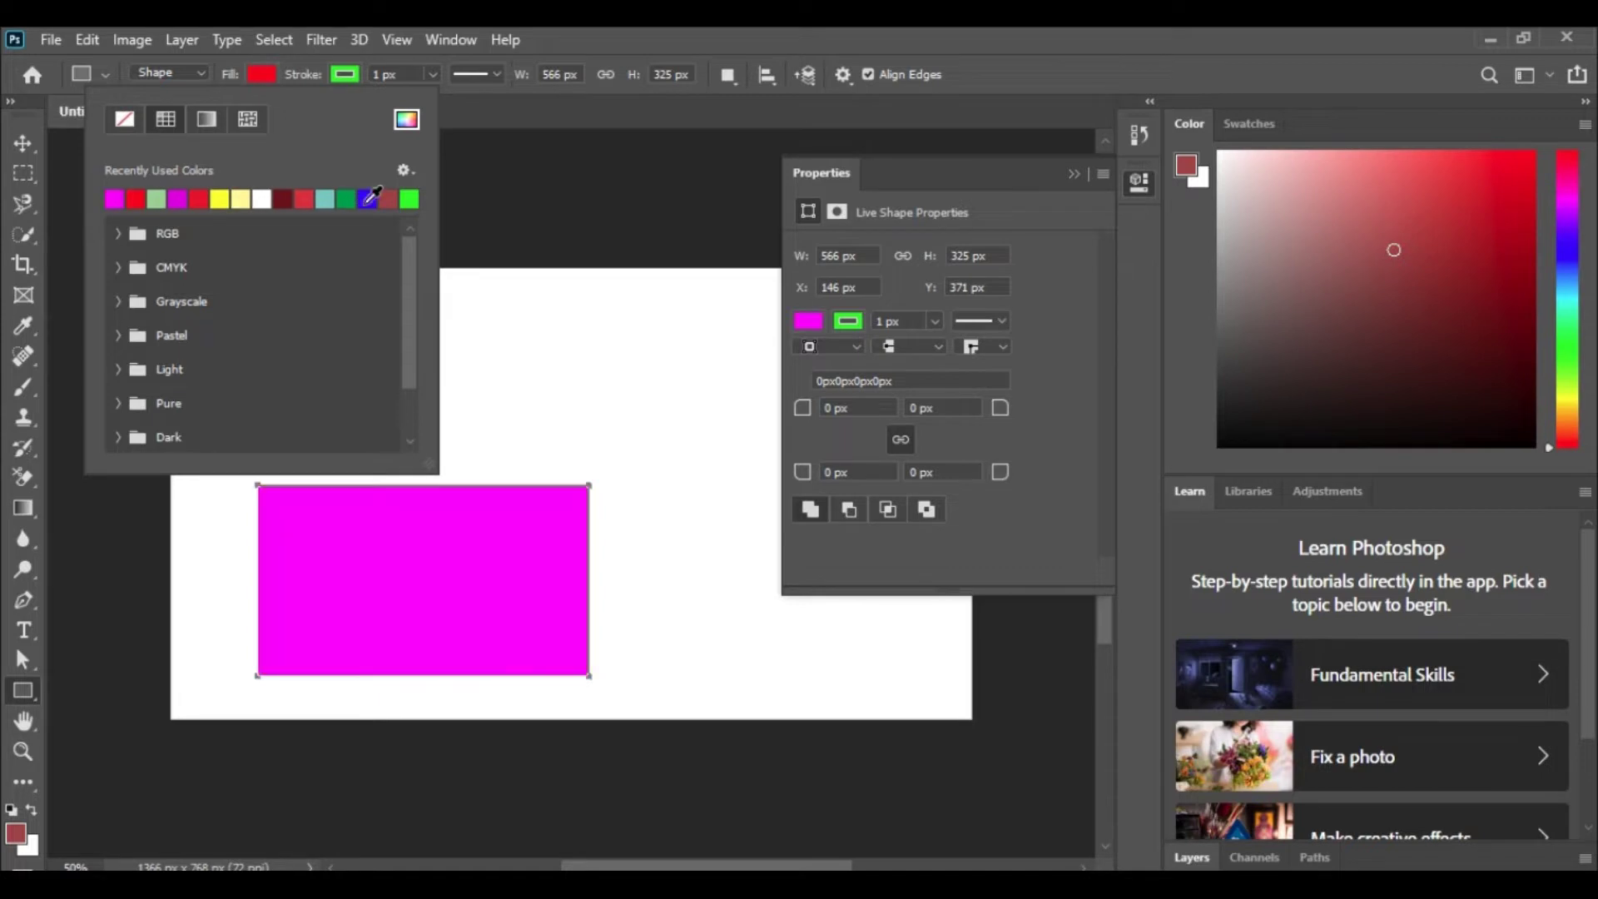
pyautogui.click(409, 199)
pyautogui.click(283, 199)
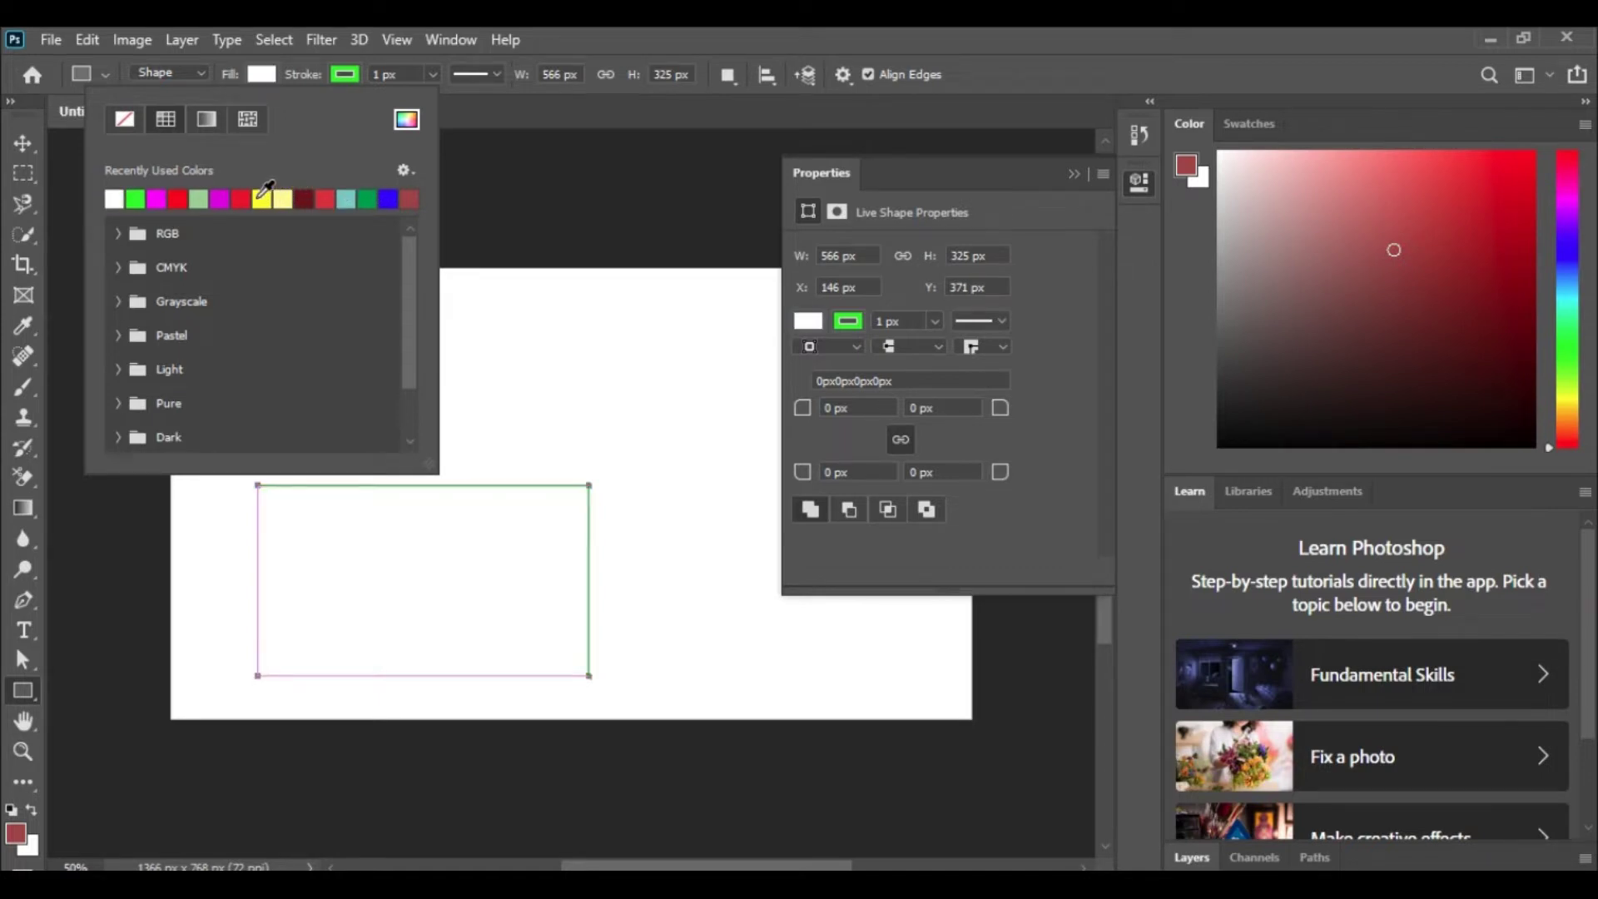
pyautogui.click(240, 199)
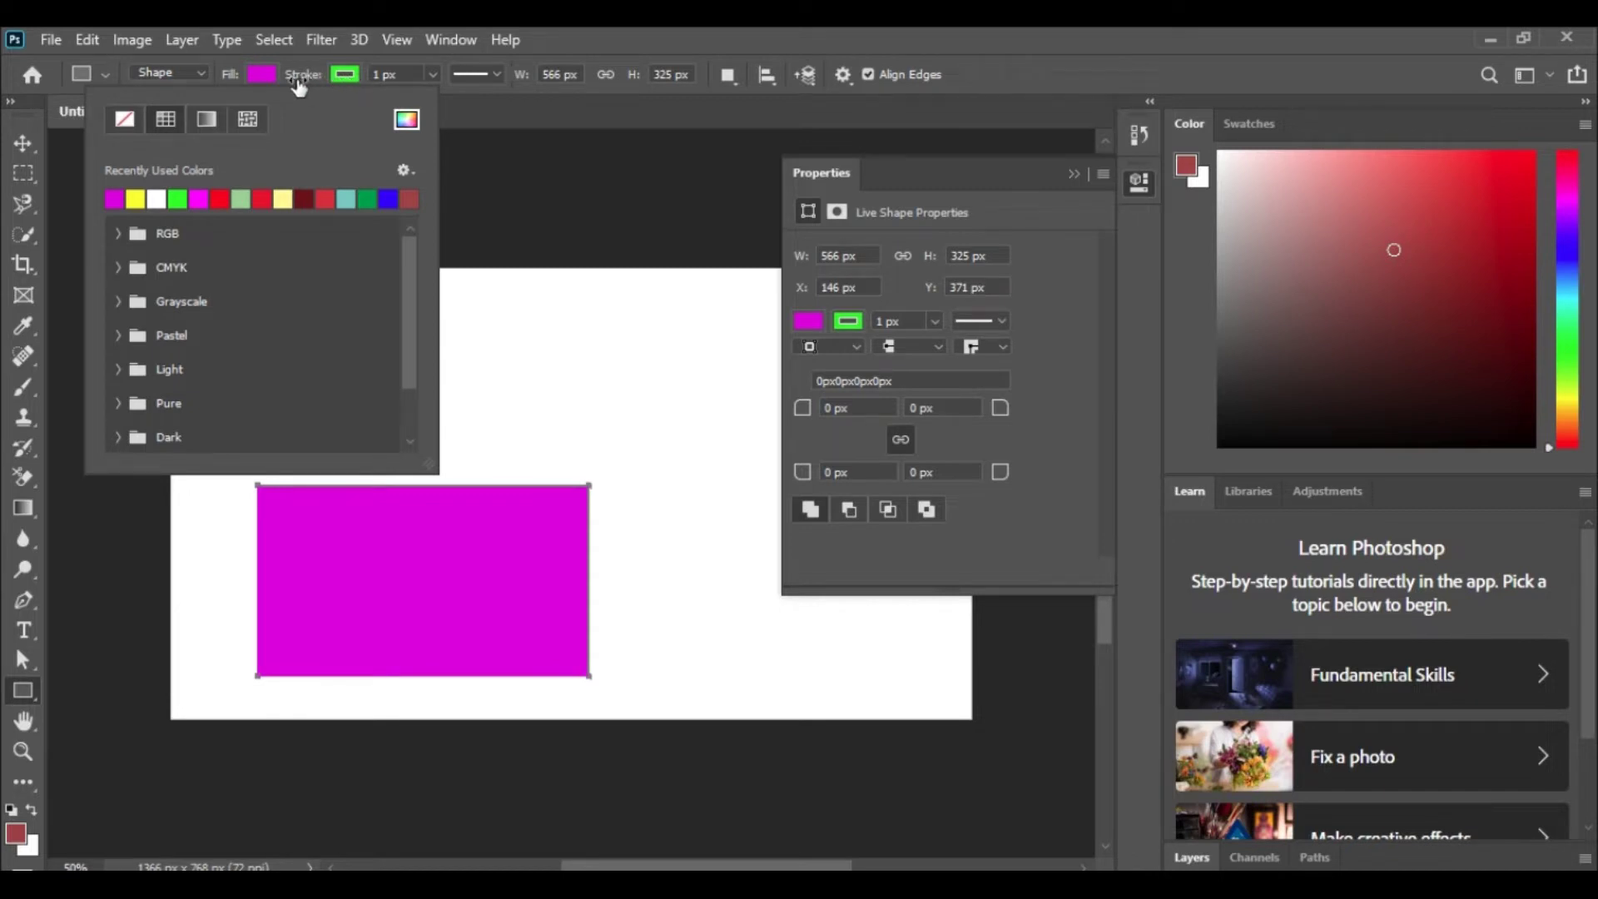
pyautogui.click(343, 74)
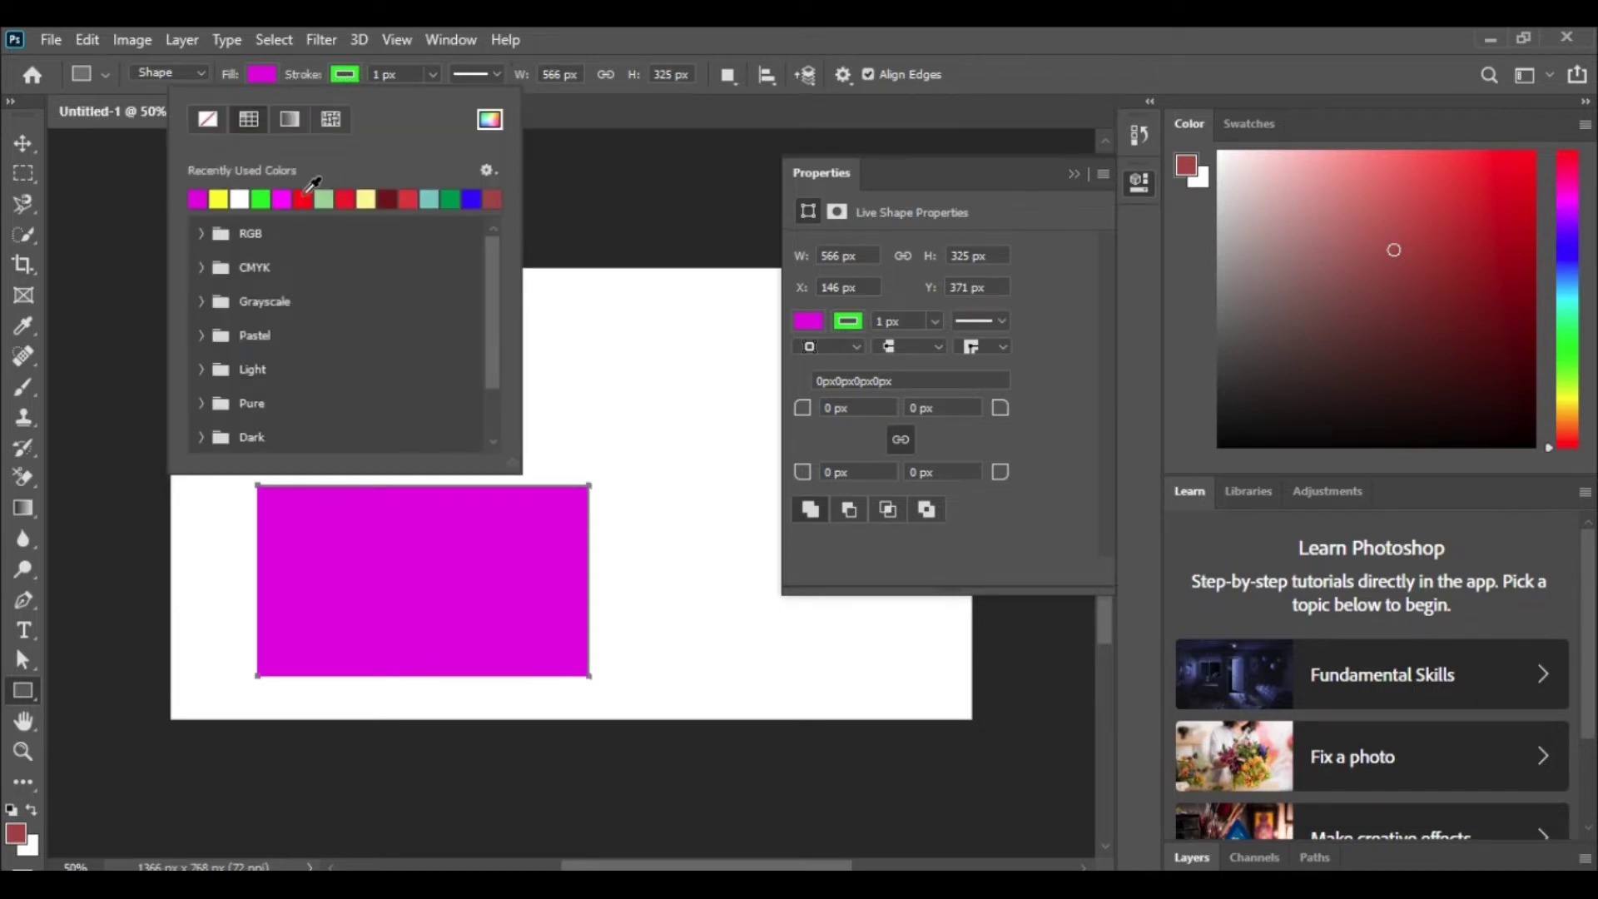
pyautogui.click(263, 200)
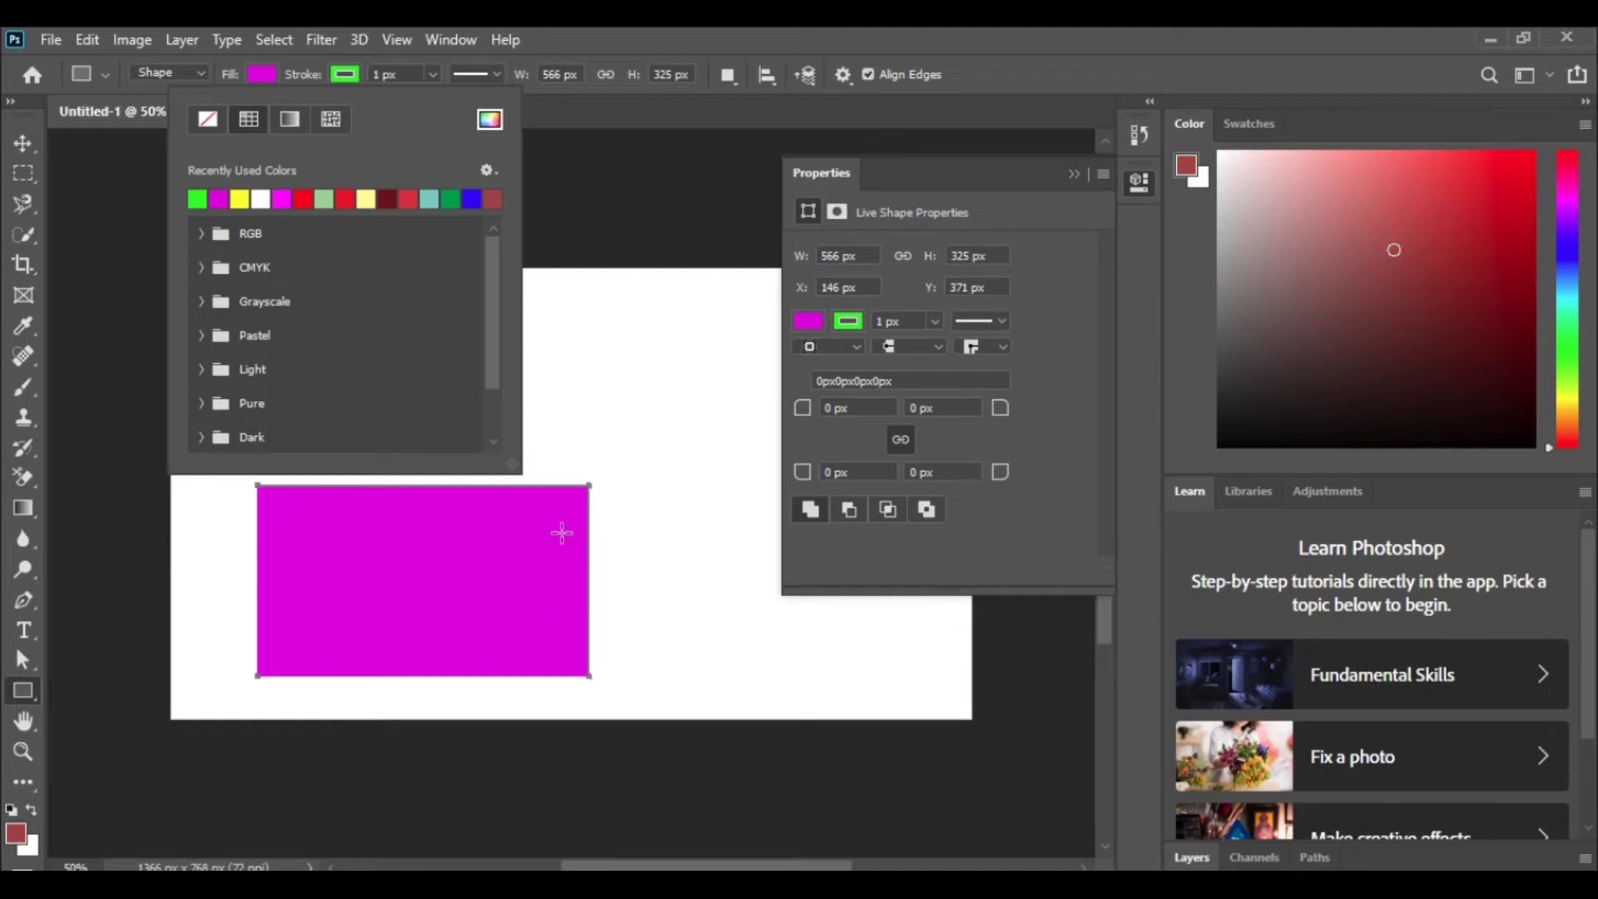
# Adjust the green stroke width and make the rectangle's border dashed.
pyautogui.click(433, 75)
pyautogui.moveTo(433, 100); pyautogui.dragTo(464, 101)
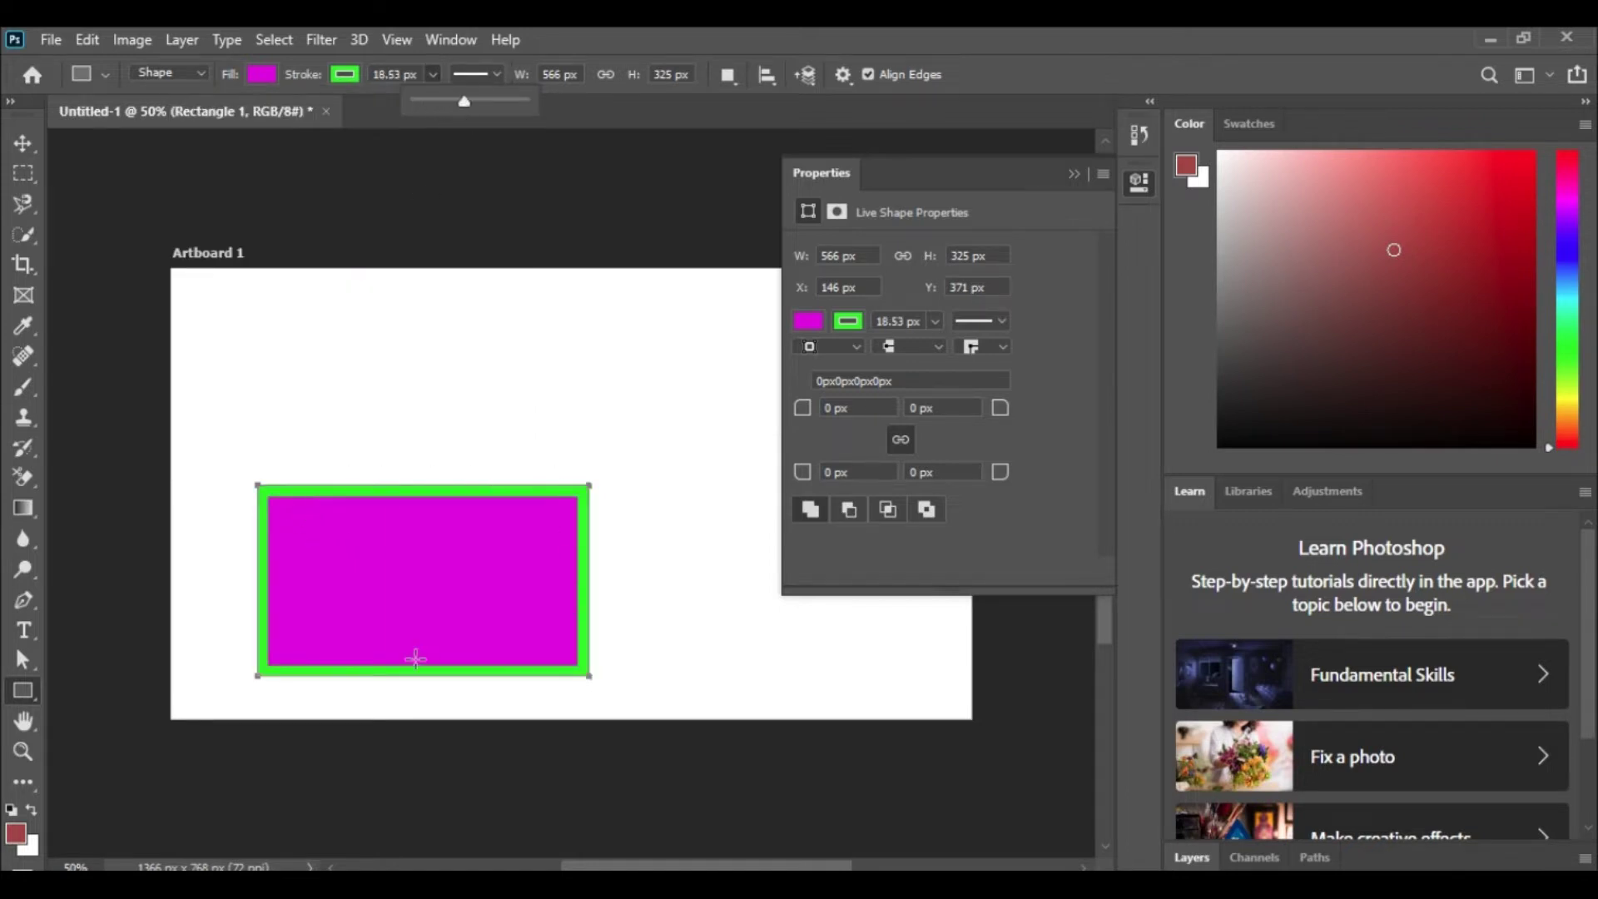
pyautogui.moveTo(466, 102); pyautogui.dragTo(445, 97)
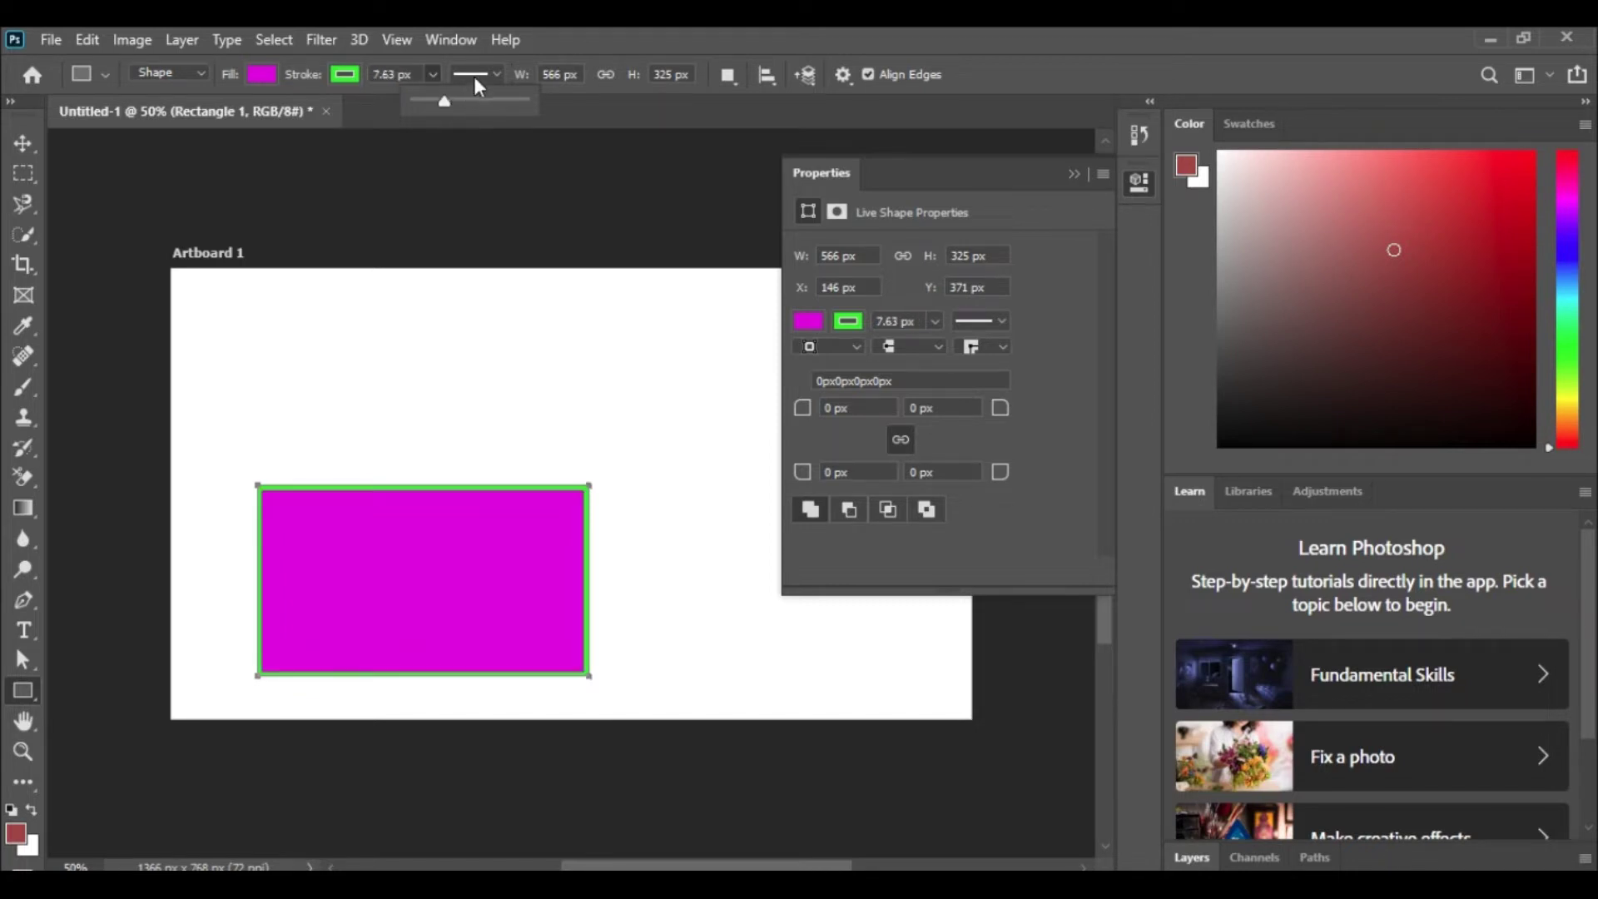
pyautogui.click(479, 75)
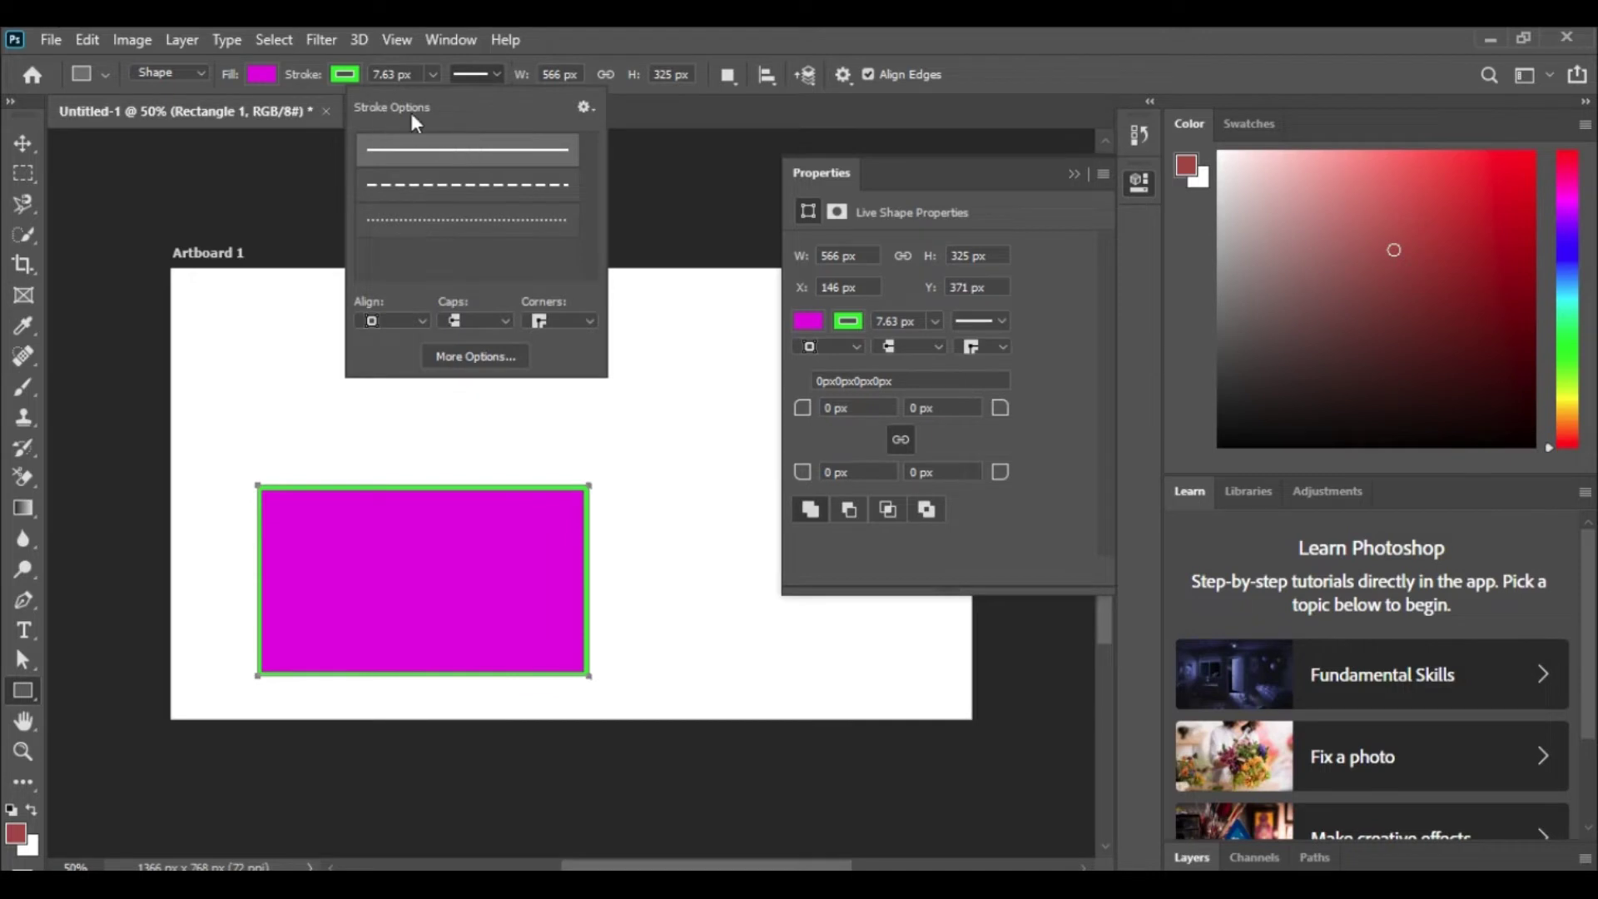
pyautogui.click(459, 185)
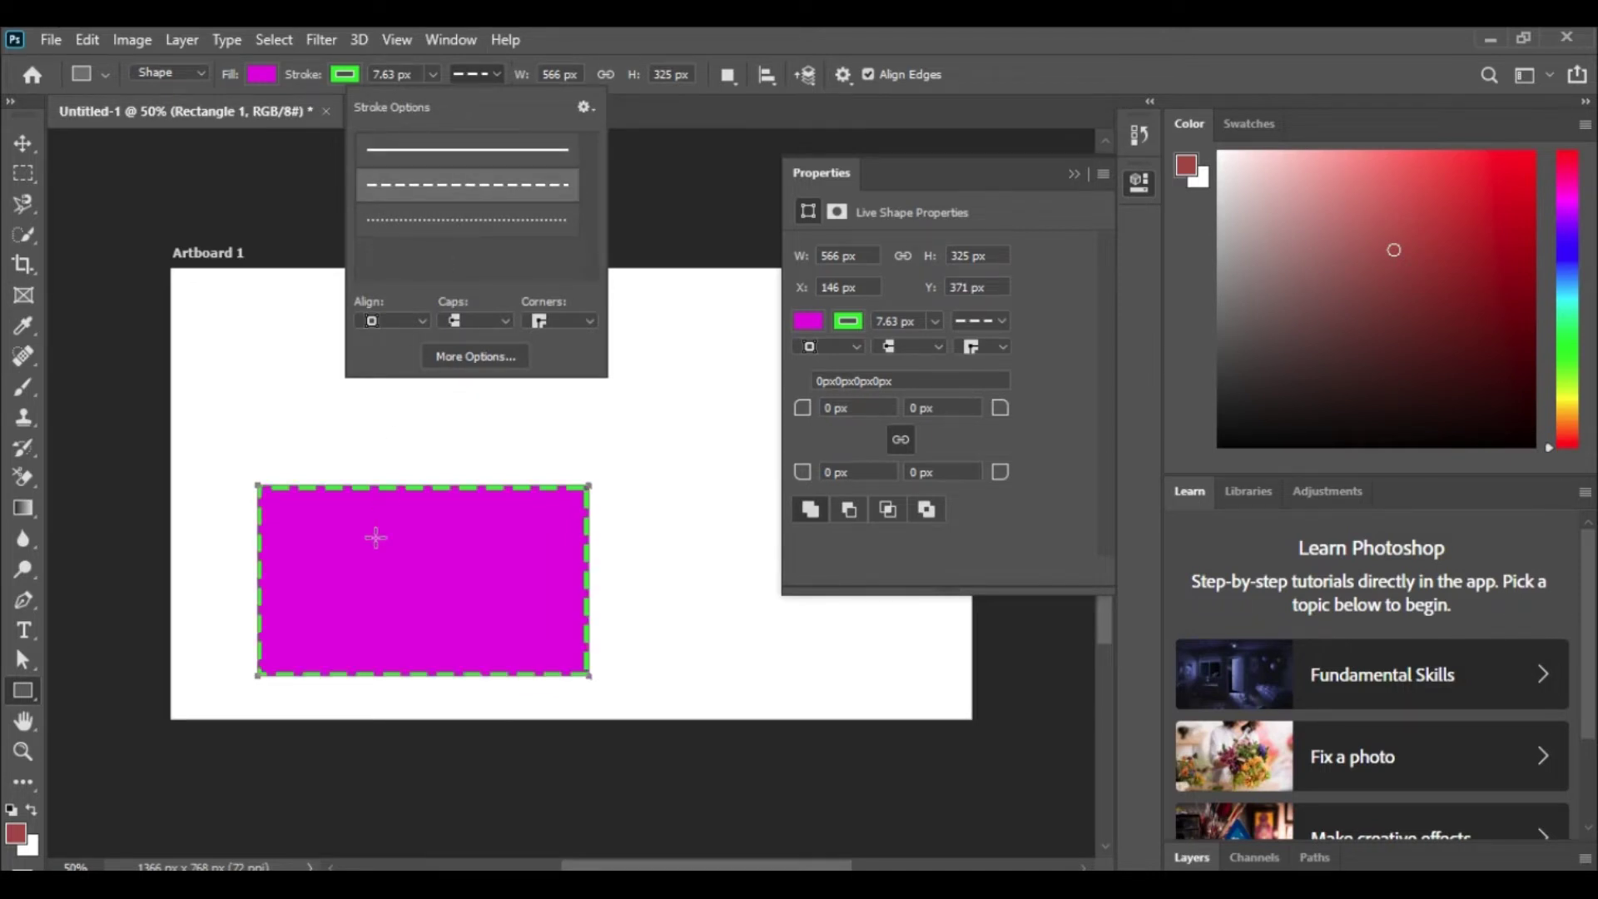
pyautogui.click(478, 220)
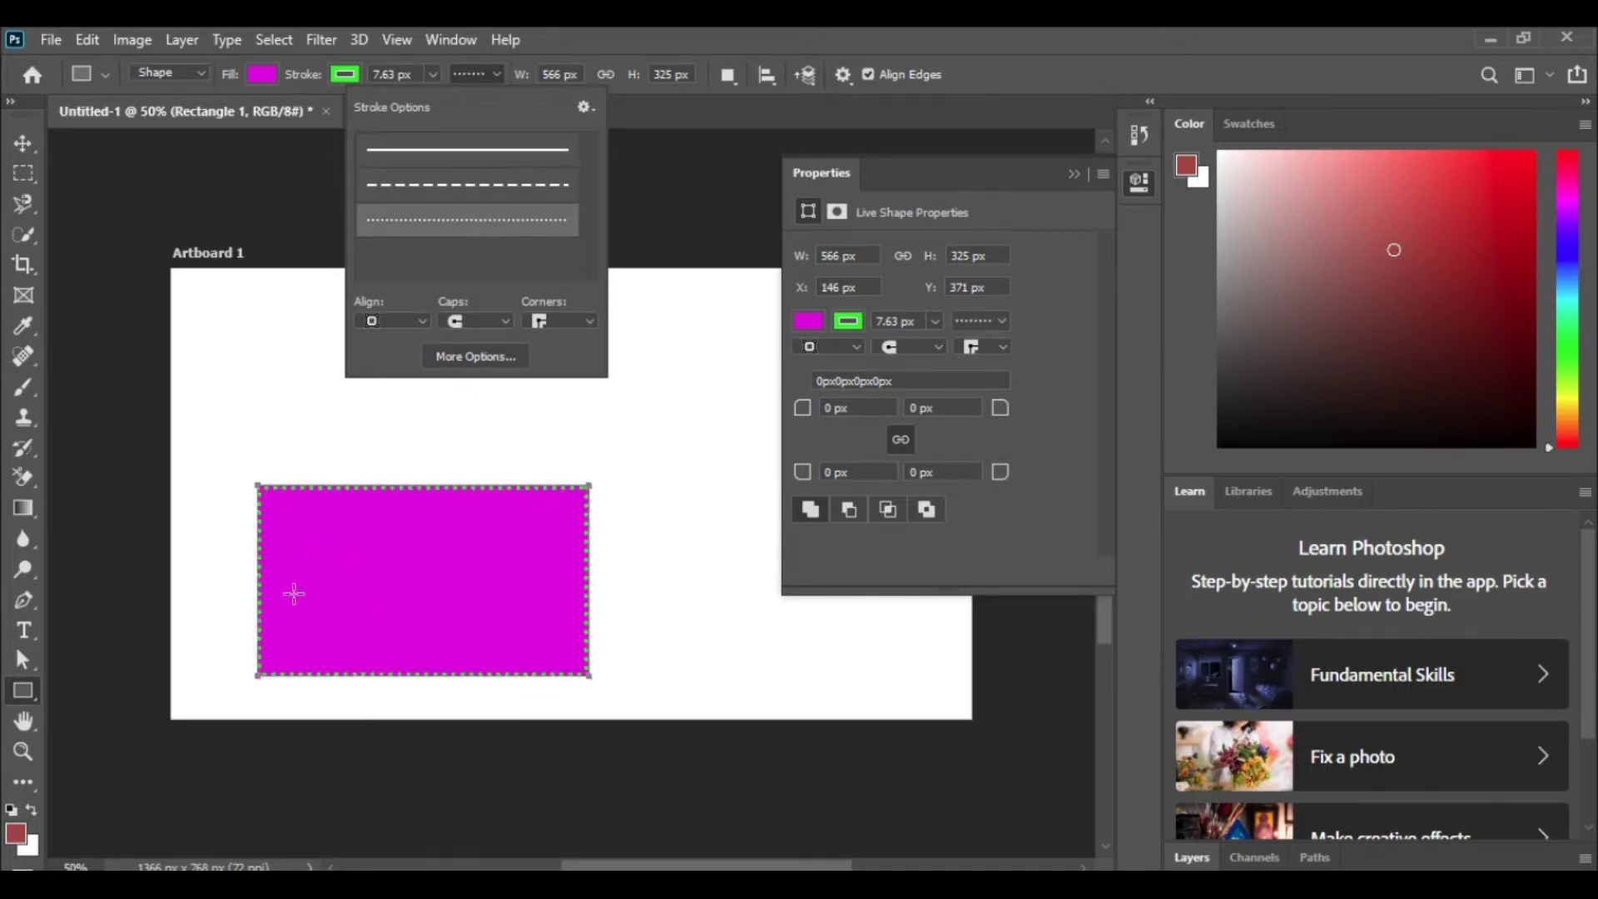
pyautogui.click(481, 185)
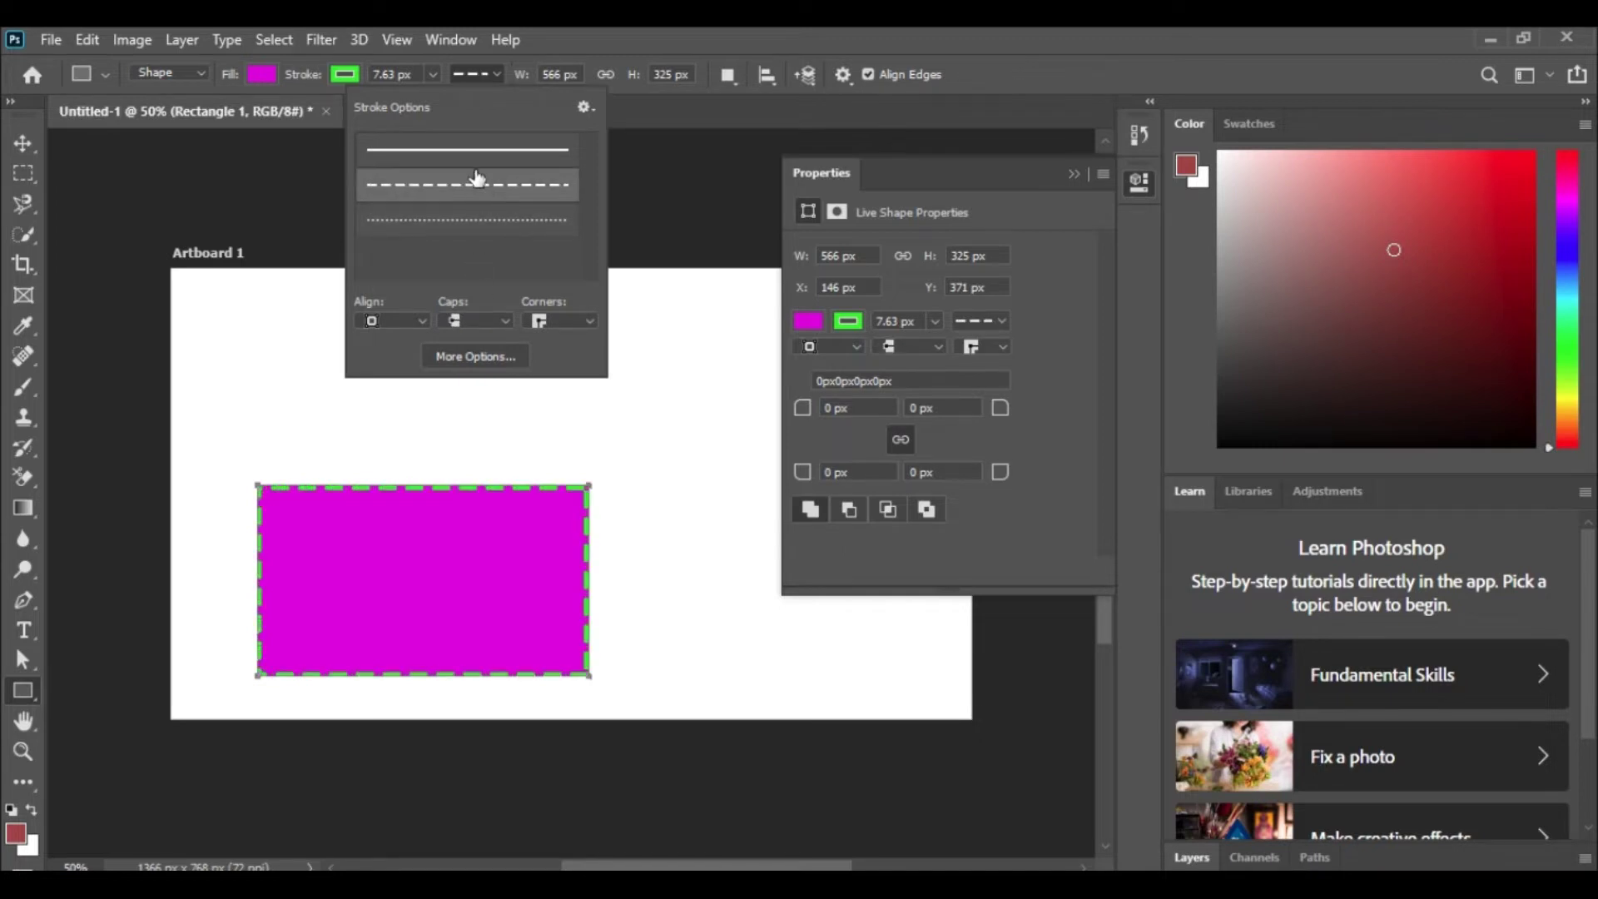
pyautogui.click(477, 158)
pyautogui.click(467, 184)
# Align the dashed stroke inside the edge and thicken it to about 20.46 px.
pyautogui.click(407, 317)
pyautogui.click(393, 356)
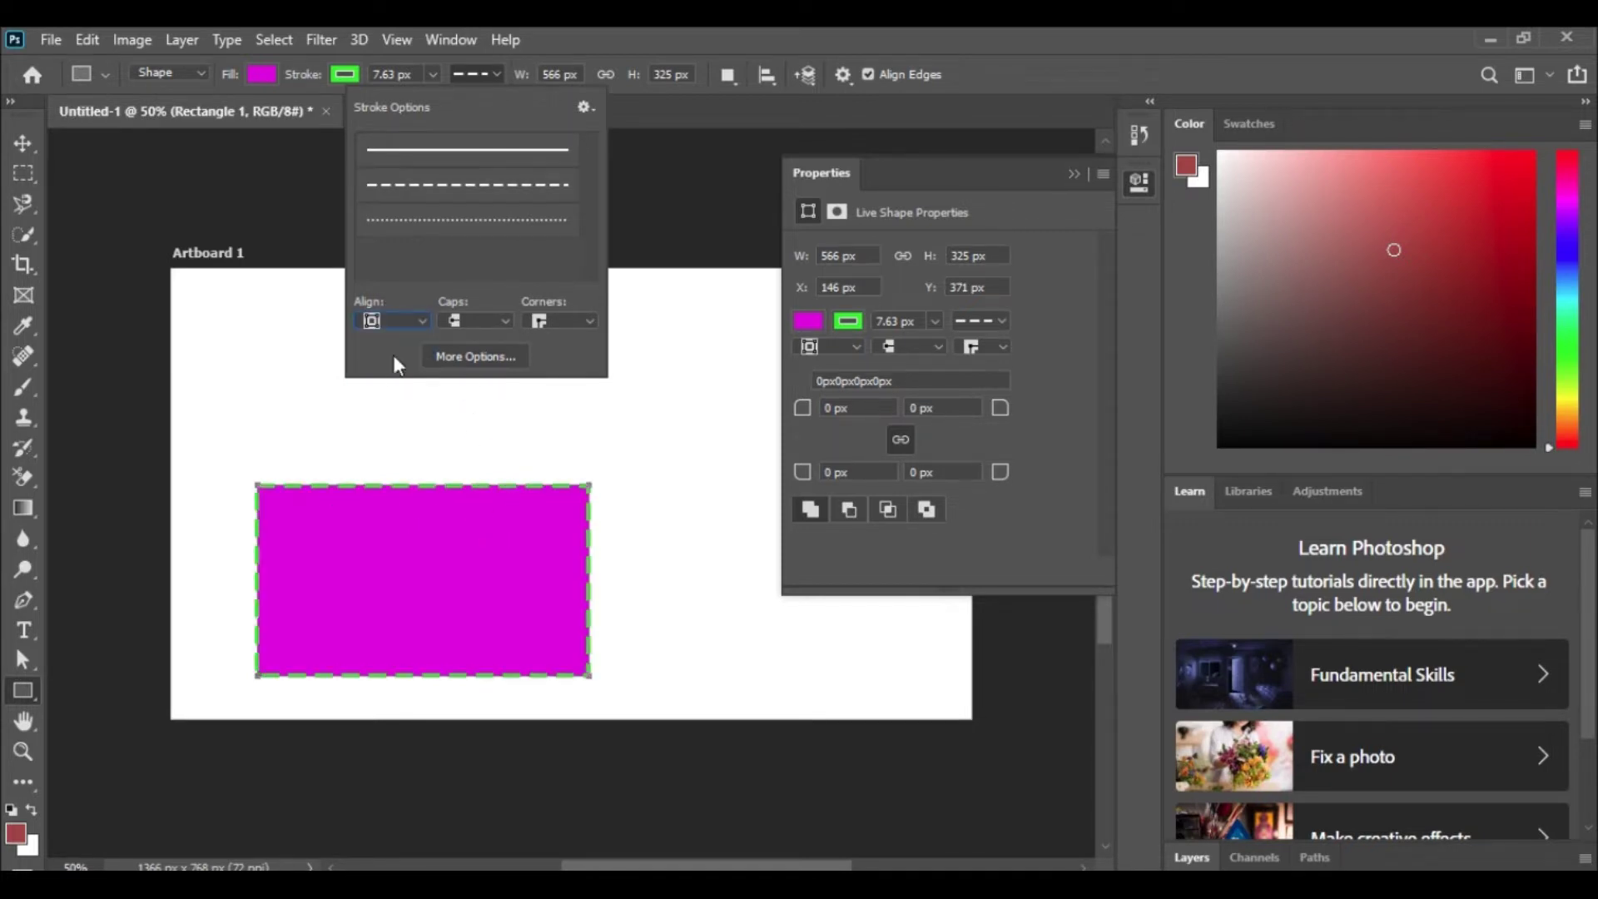
pyautogui.click(407, 323)
pyautogui.click(390, 359)
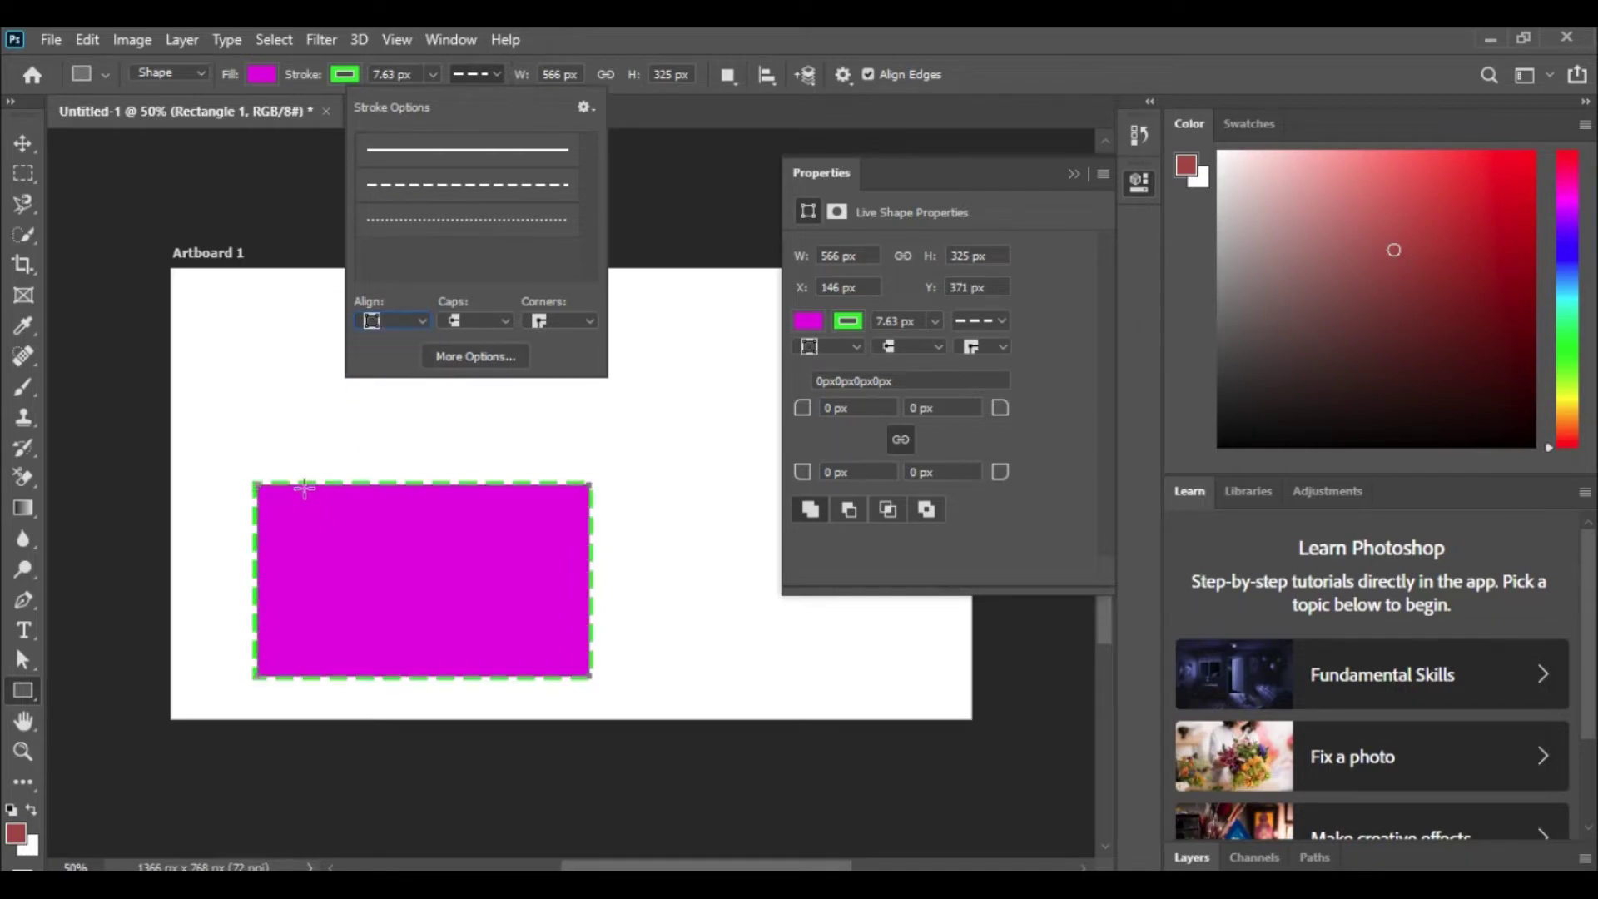
pyautogui.click(405, 323)
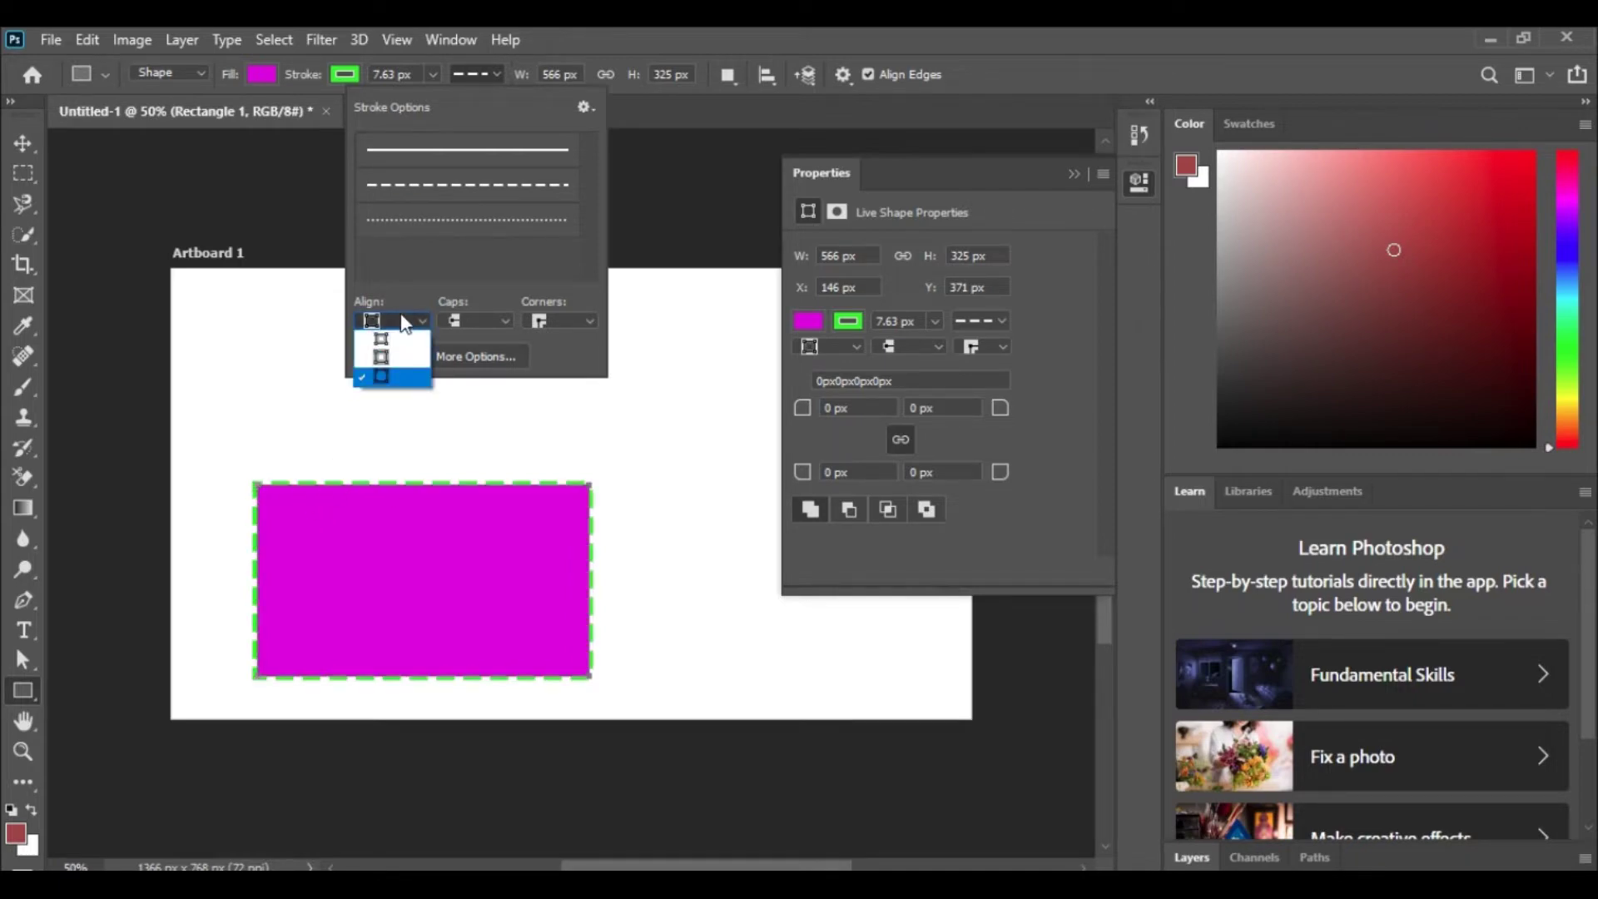
pyautogui.click(390, 339)
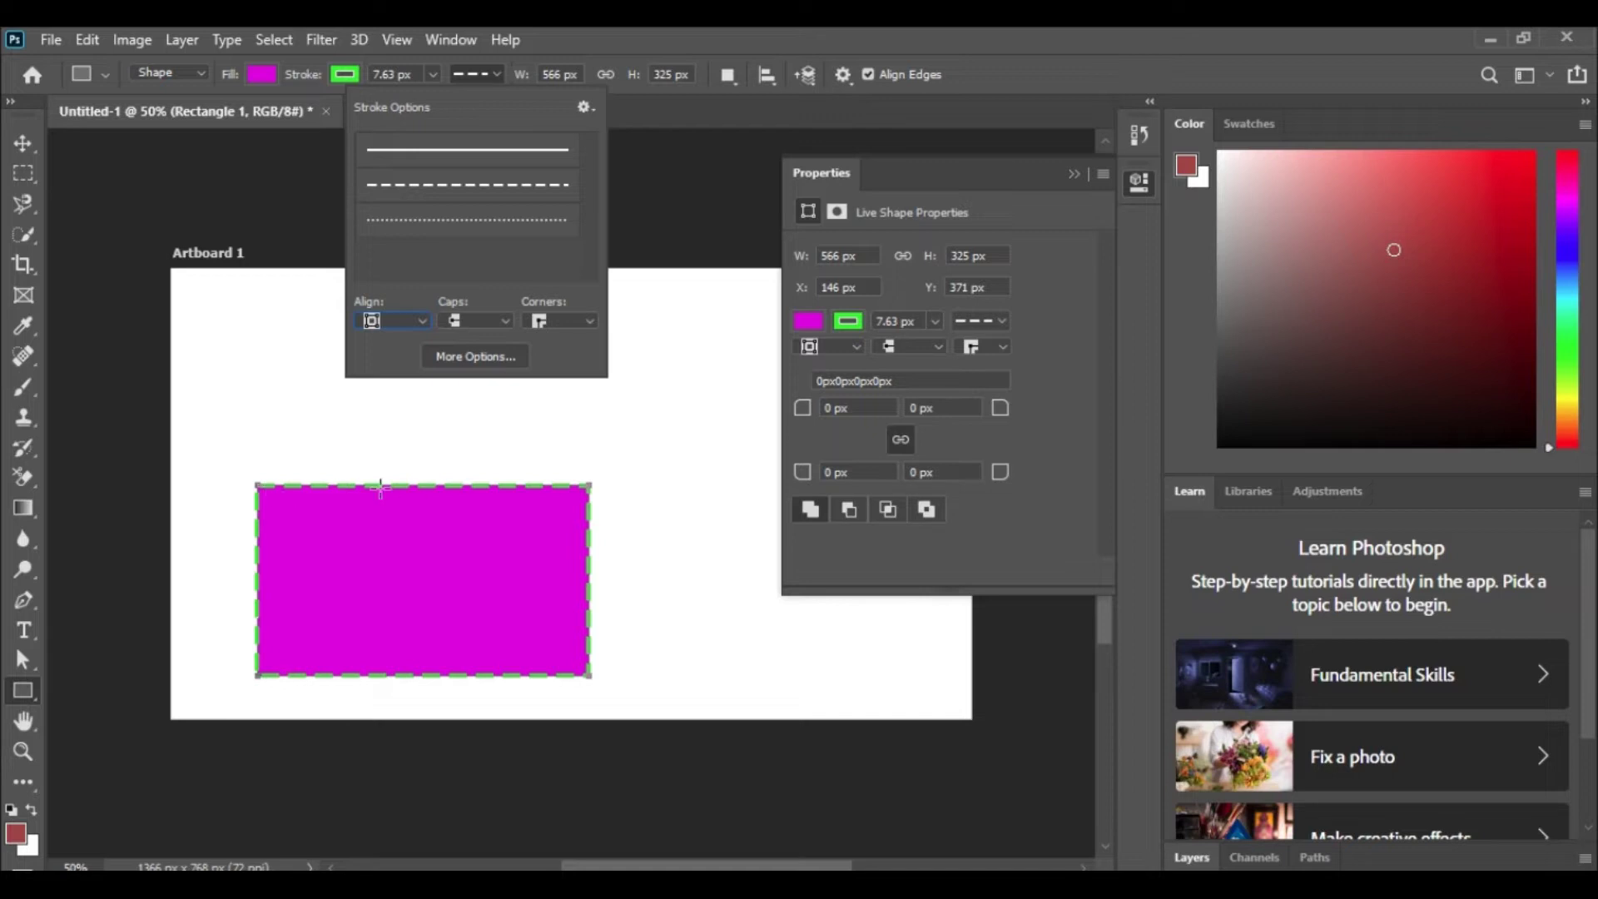
pyautogui.click(432, 74)
pyautogui.moveTo(436, 103); pyautogui.dragTo(455, 97)
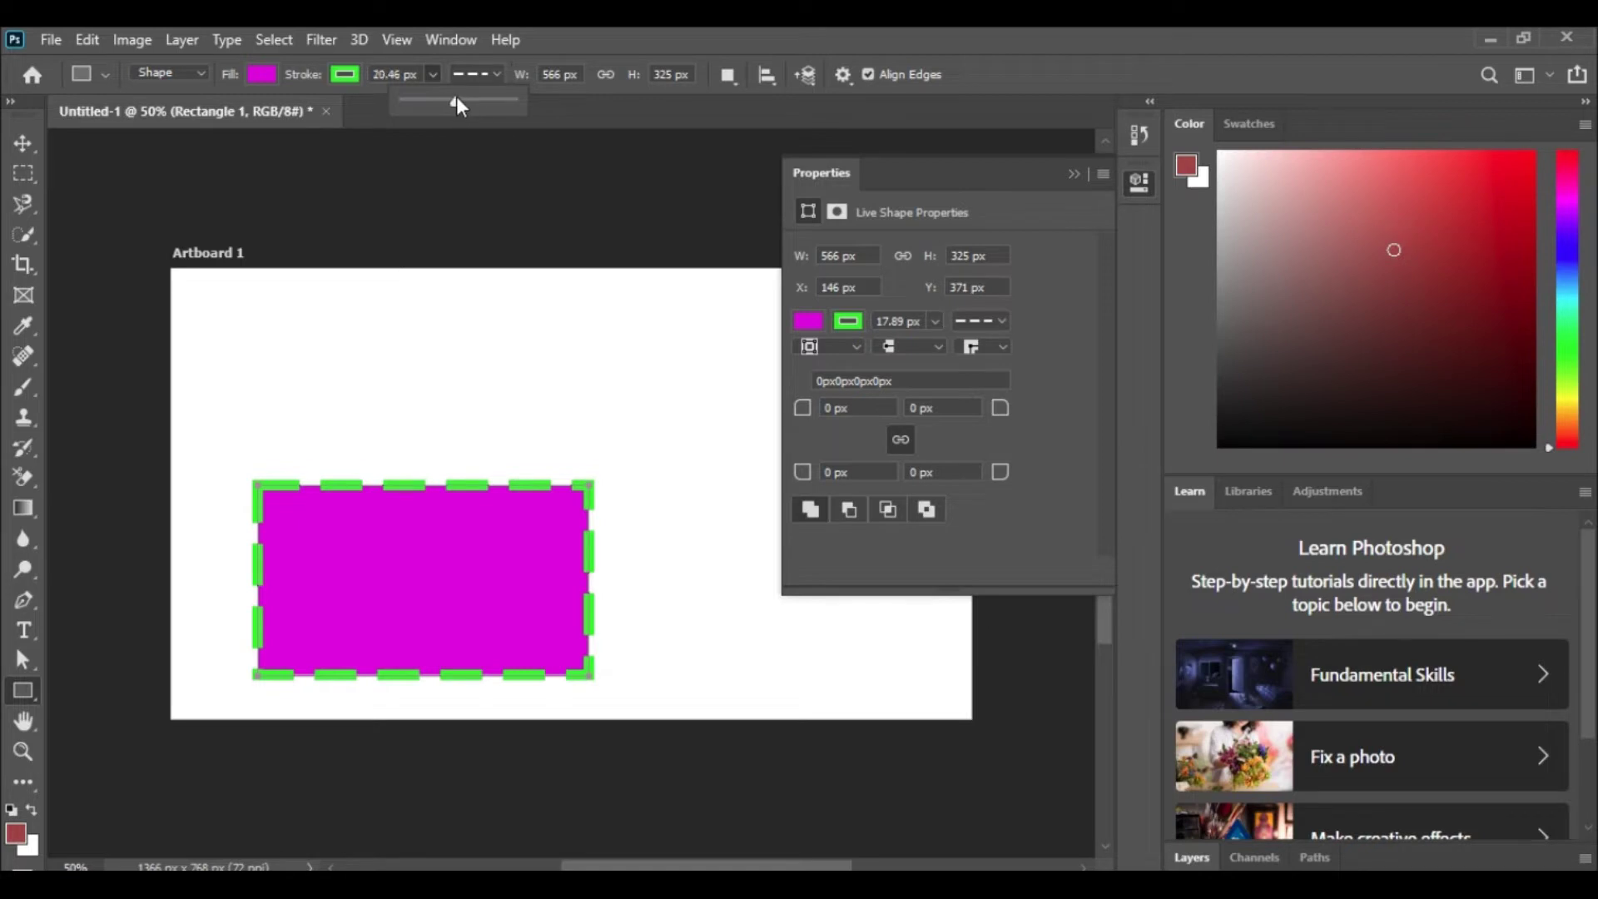
pyautogui.click(495, 75)
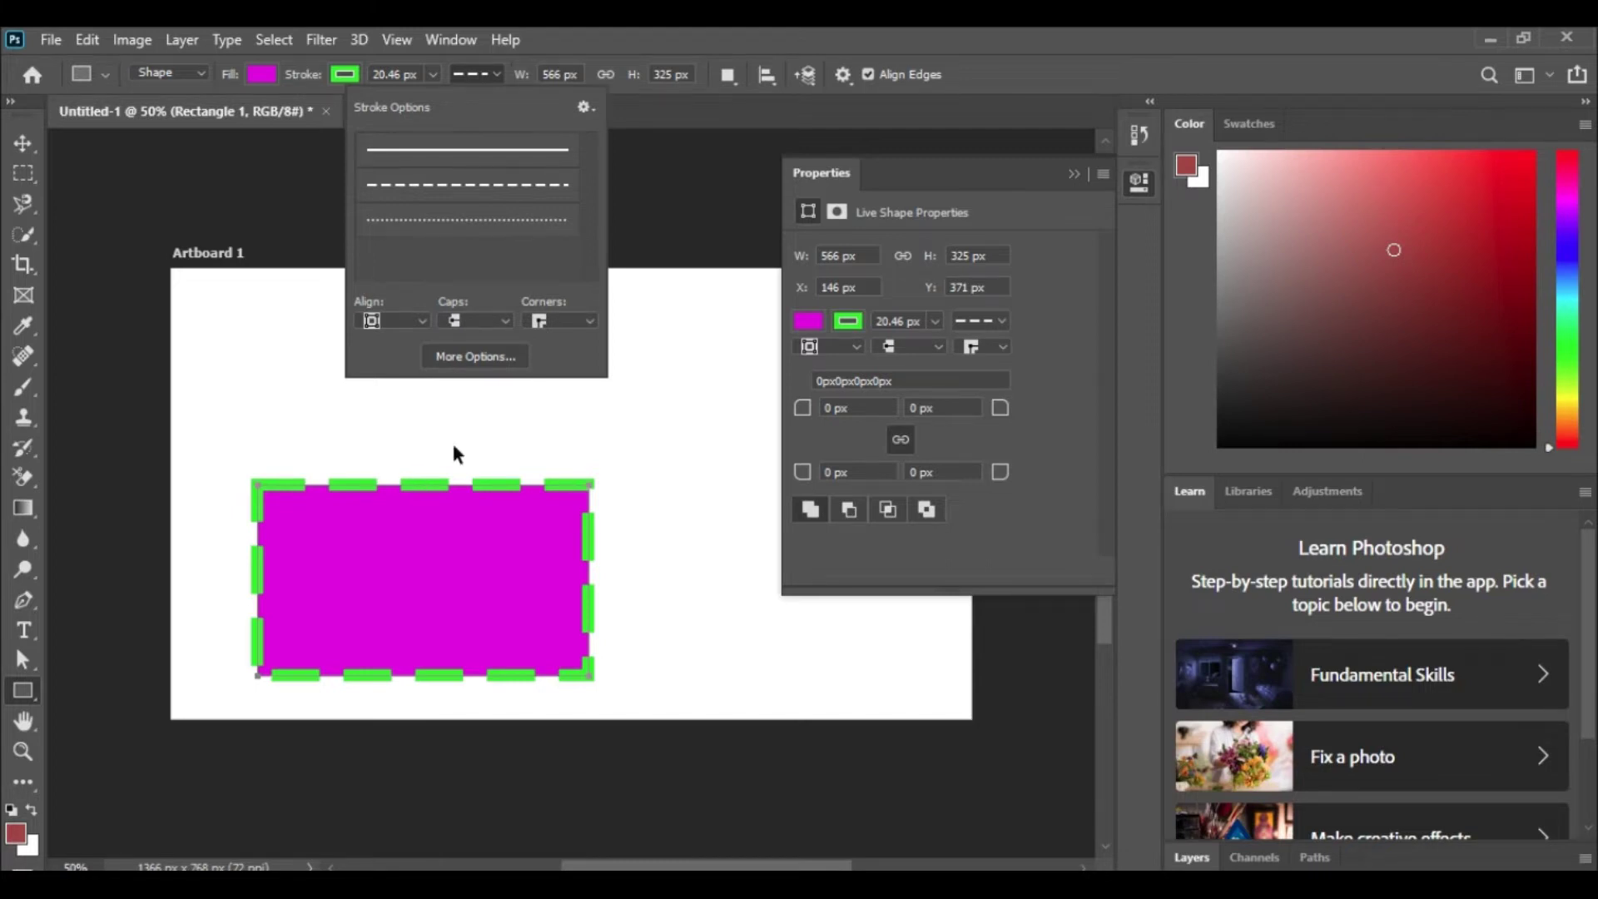
pyautogui.click(543, 449)
# Dismiss the stray new rectangle, zoom in, and give the dashes rounded caps.
pyautogui.click(852, 362)
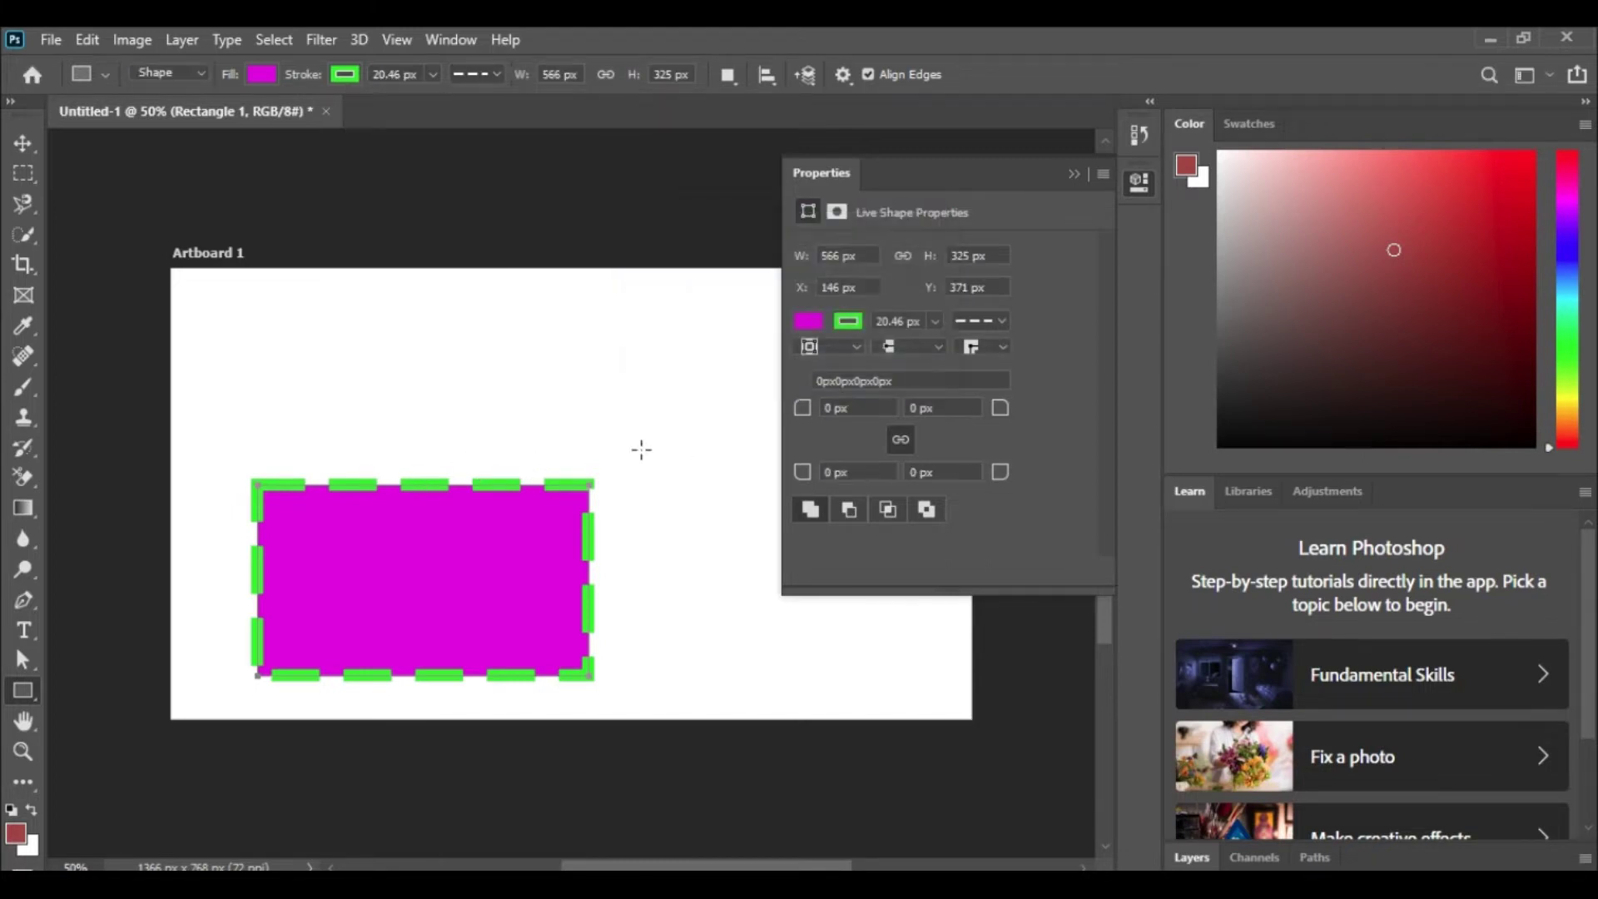
pyautogui.hotkey('ctrl', '+')
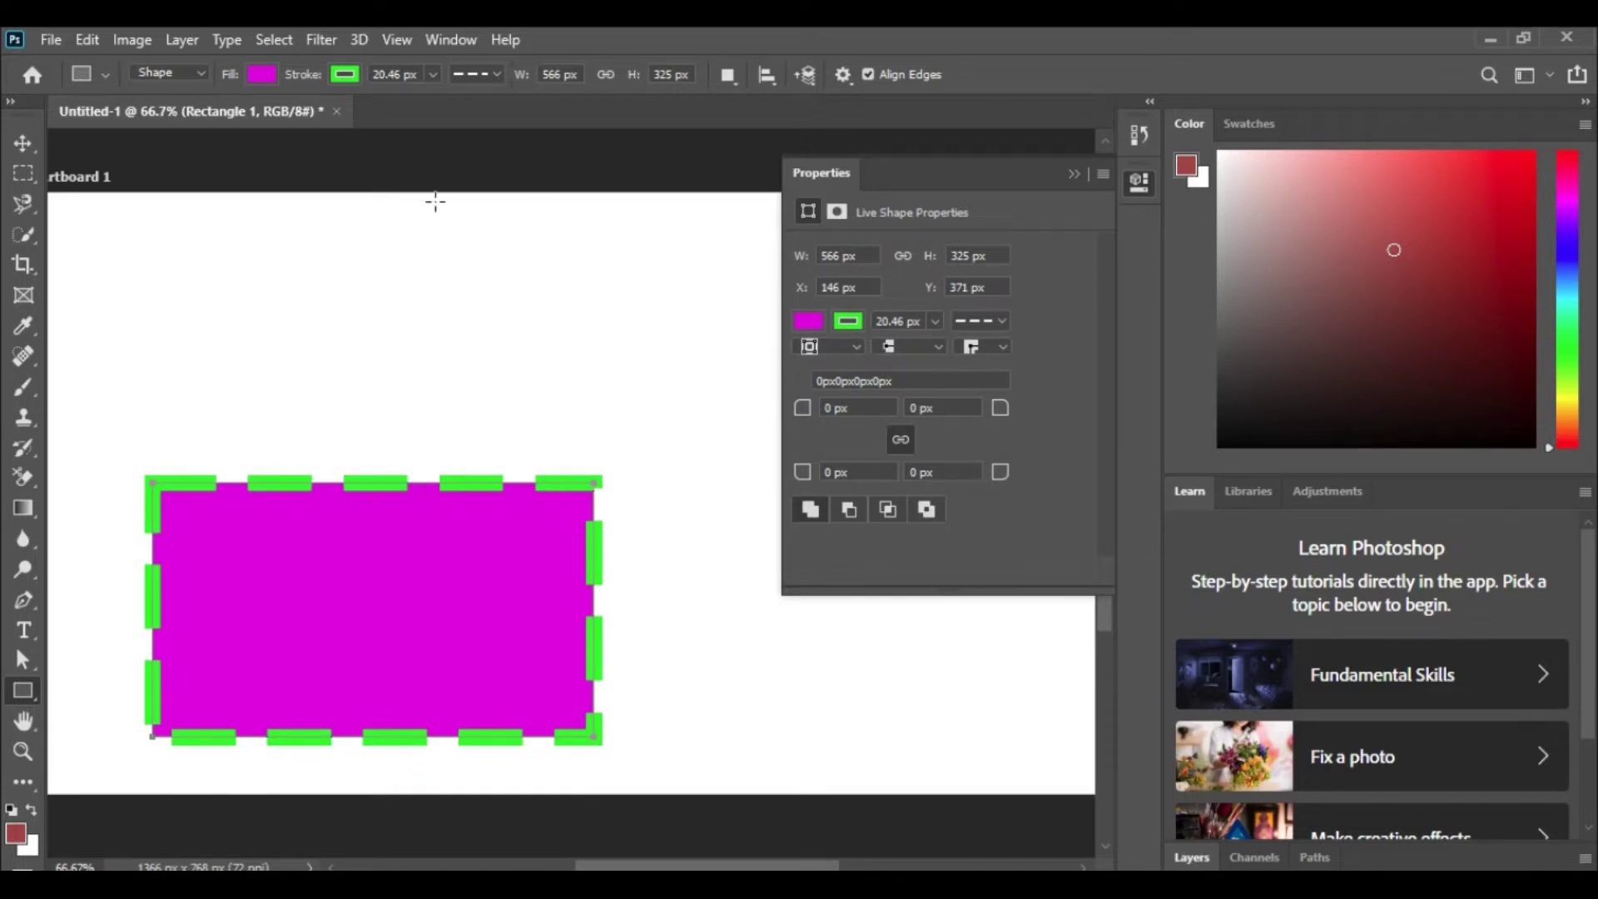
pyautogui.click(480, 76)
pyautogui.click(465, 327)
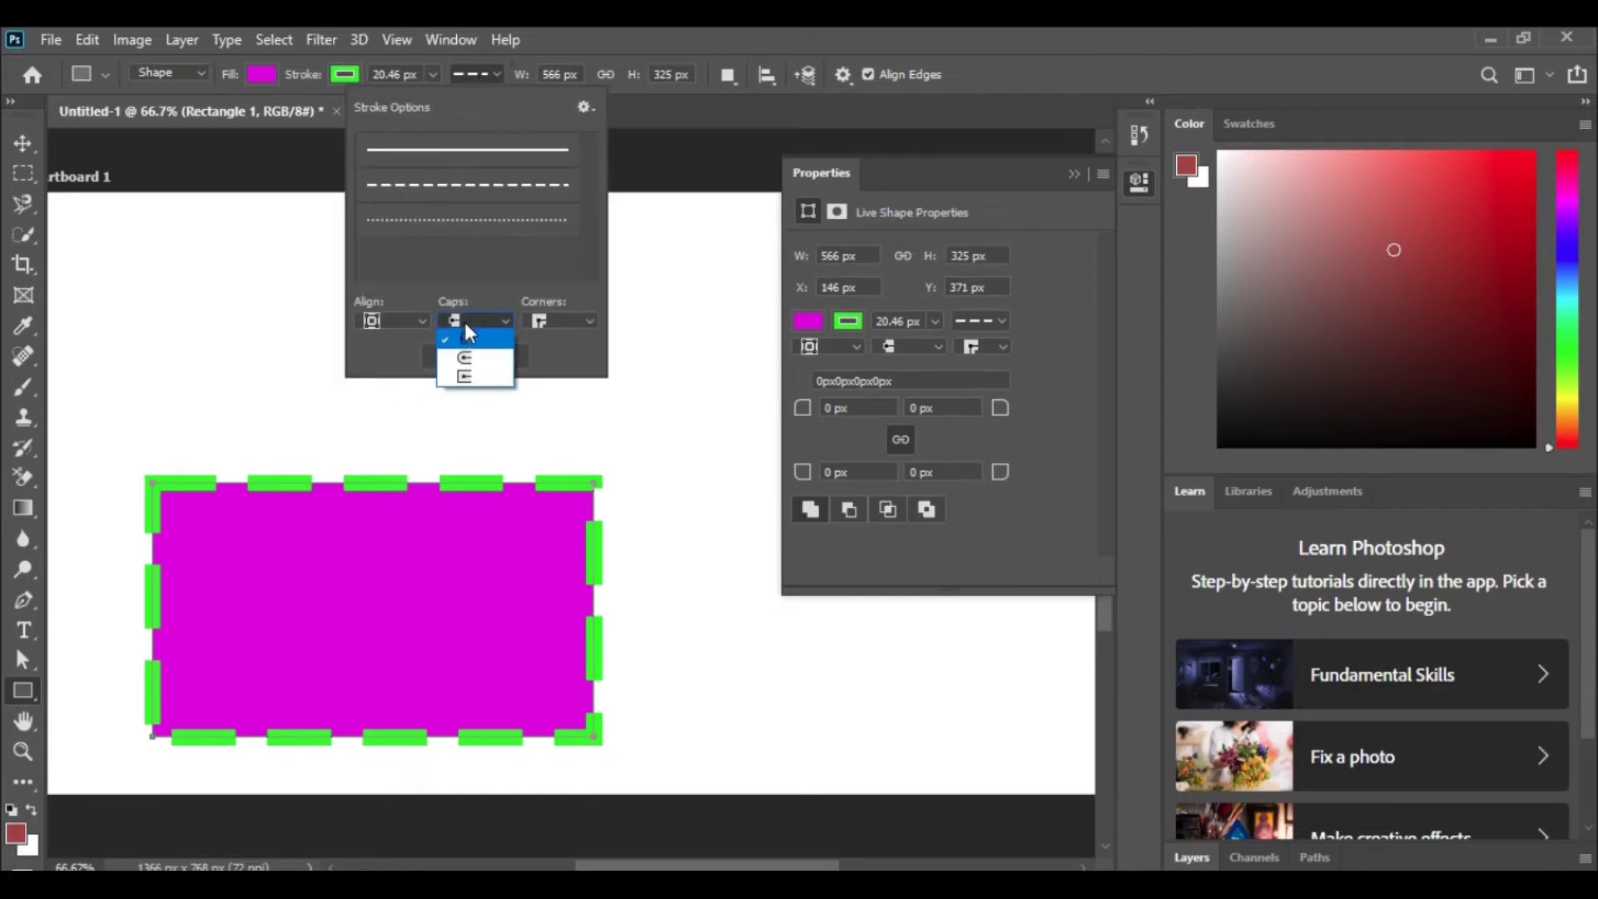
pyautogui.click(464, 359)
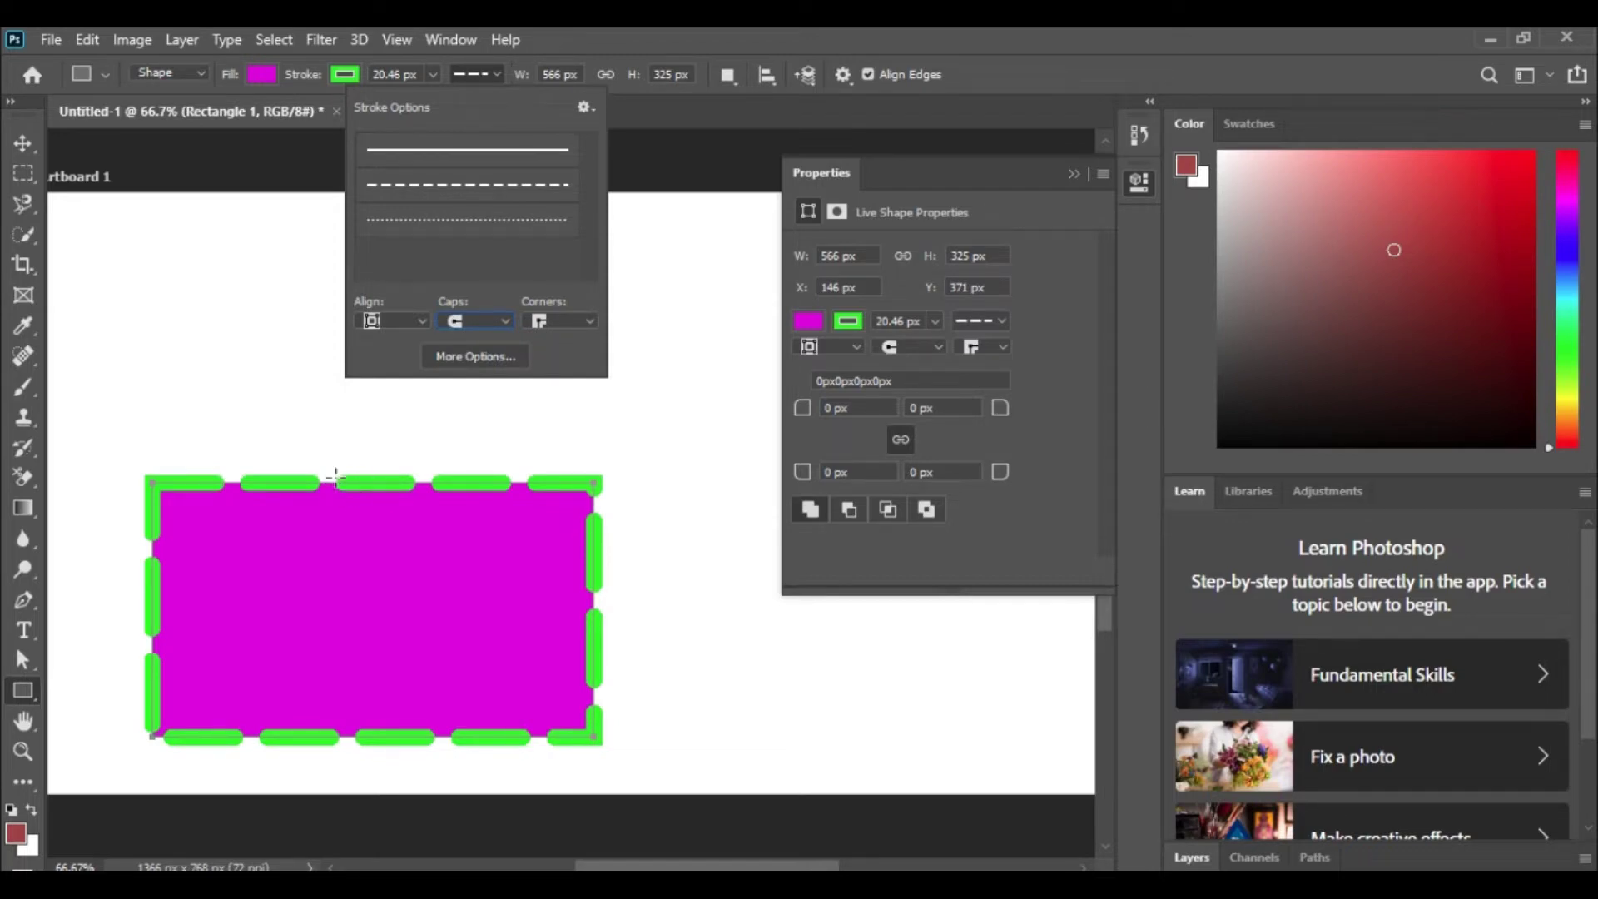
pyautogui.click(478, 321)
pyautogui.click(471, 377)
pyautogui.click(476, 325)
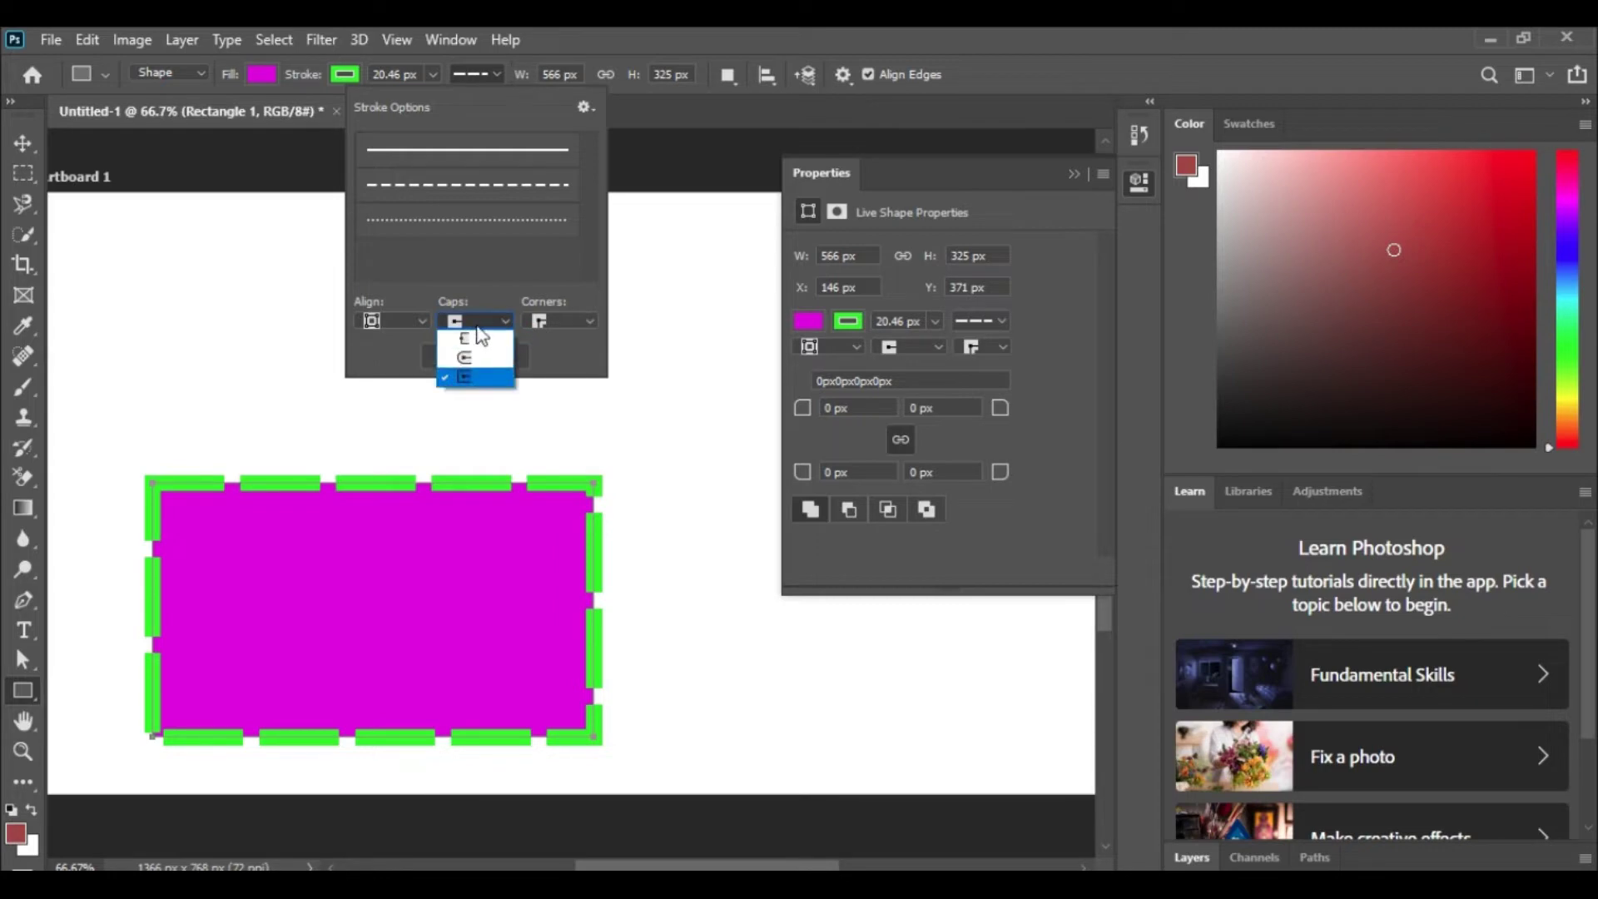
pyautogui.click(471, 359)
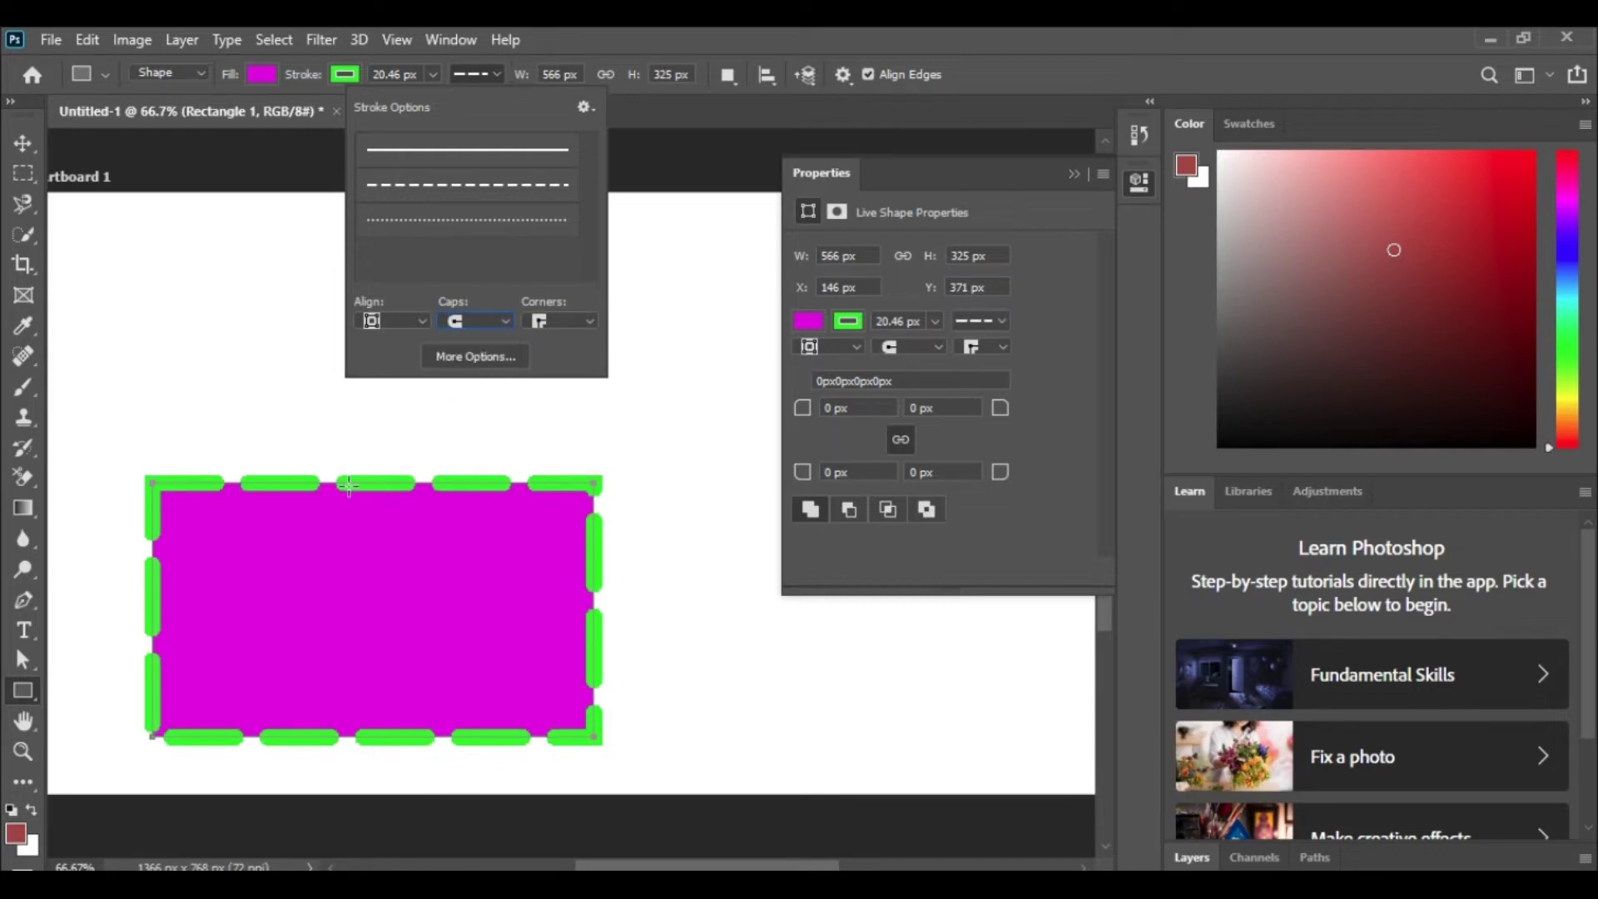
# Set the stroke's corner joins to round.
pyautogui.click(562, 323)
pyautogui.click(547, 351)
pyautogui.click(576, 322)
pyautogui.click(571, 379)
pyautogui.click(421, 77)
# Set the stroke width to 0, then 16.61 px, as a solid line.
pyautogui.click(427, 77)
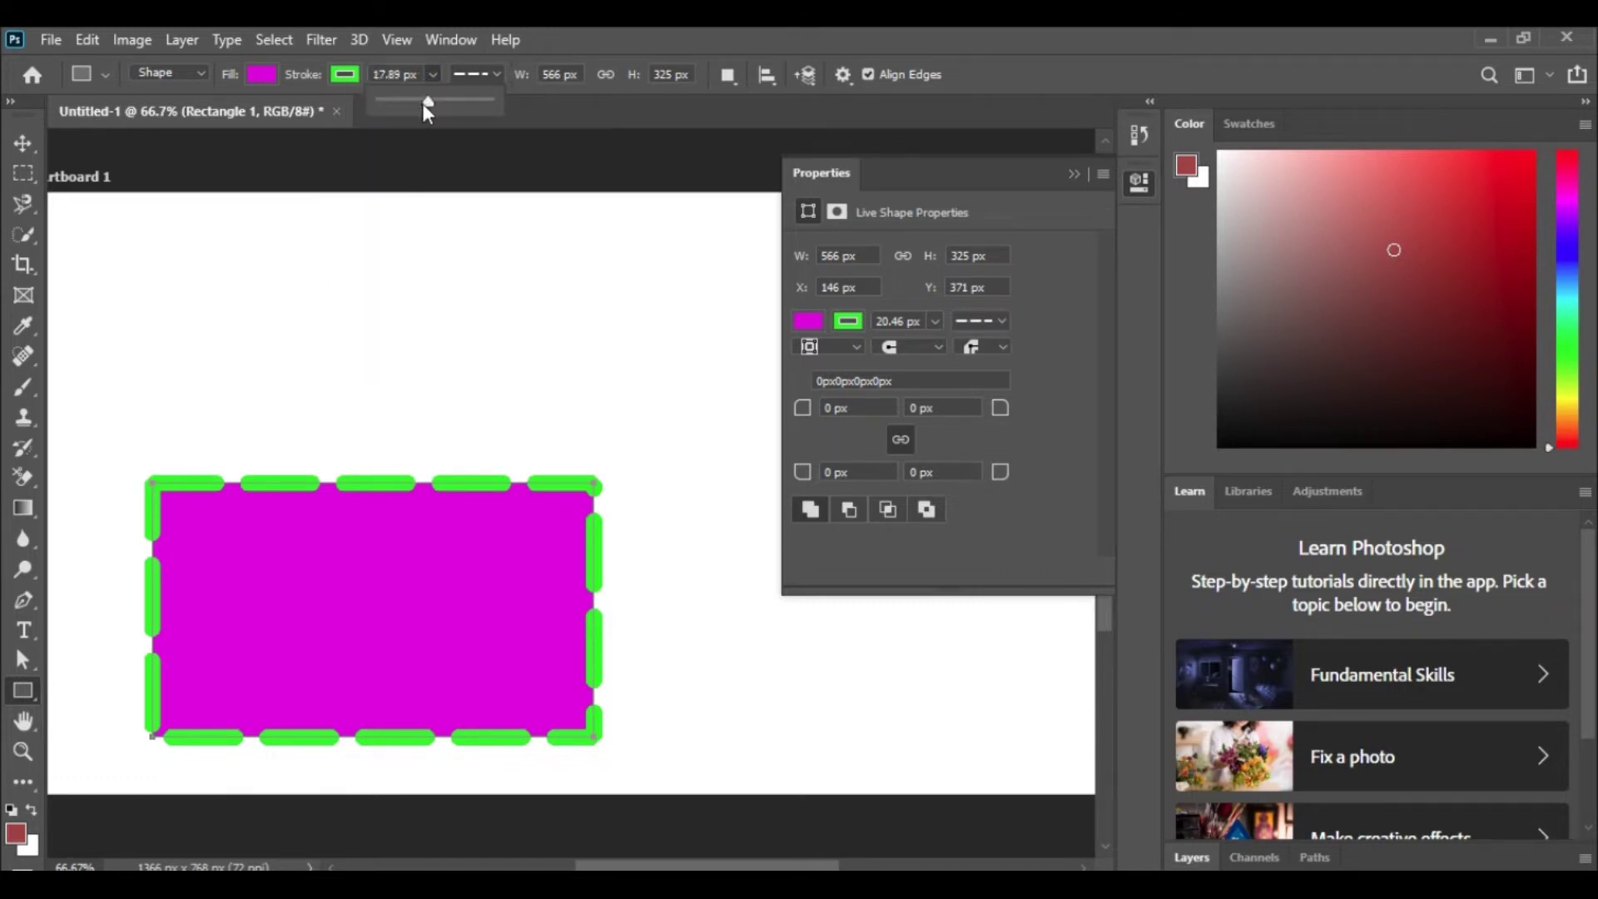
pyautogui.moveTo(431, 103); pyautogui.dragTo(398, 101)
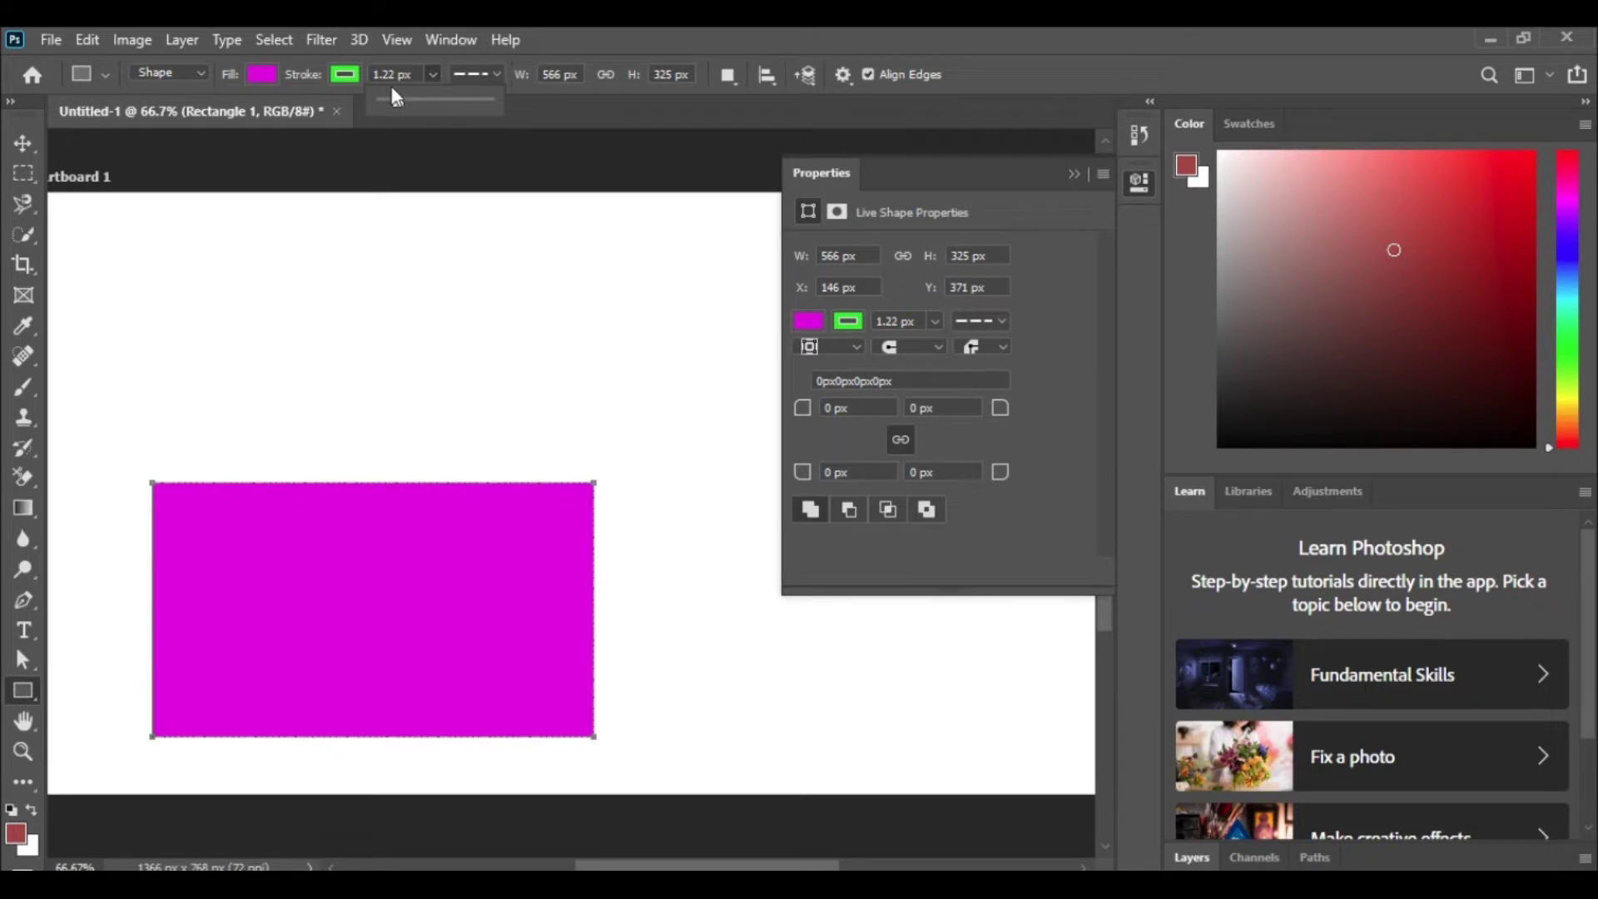
pyautogui.click(423, 73)
pyautogui.write('0')
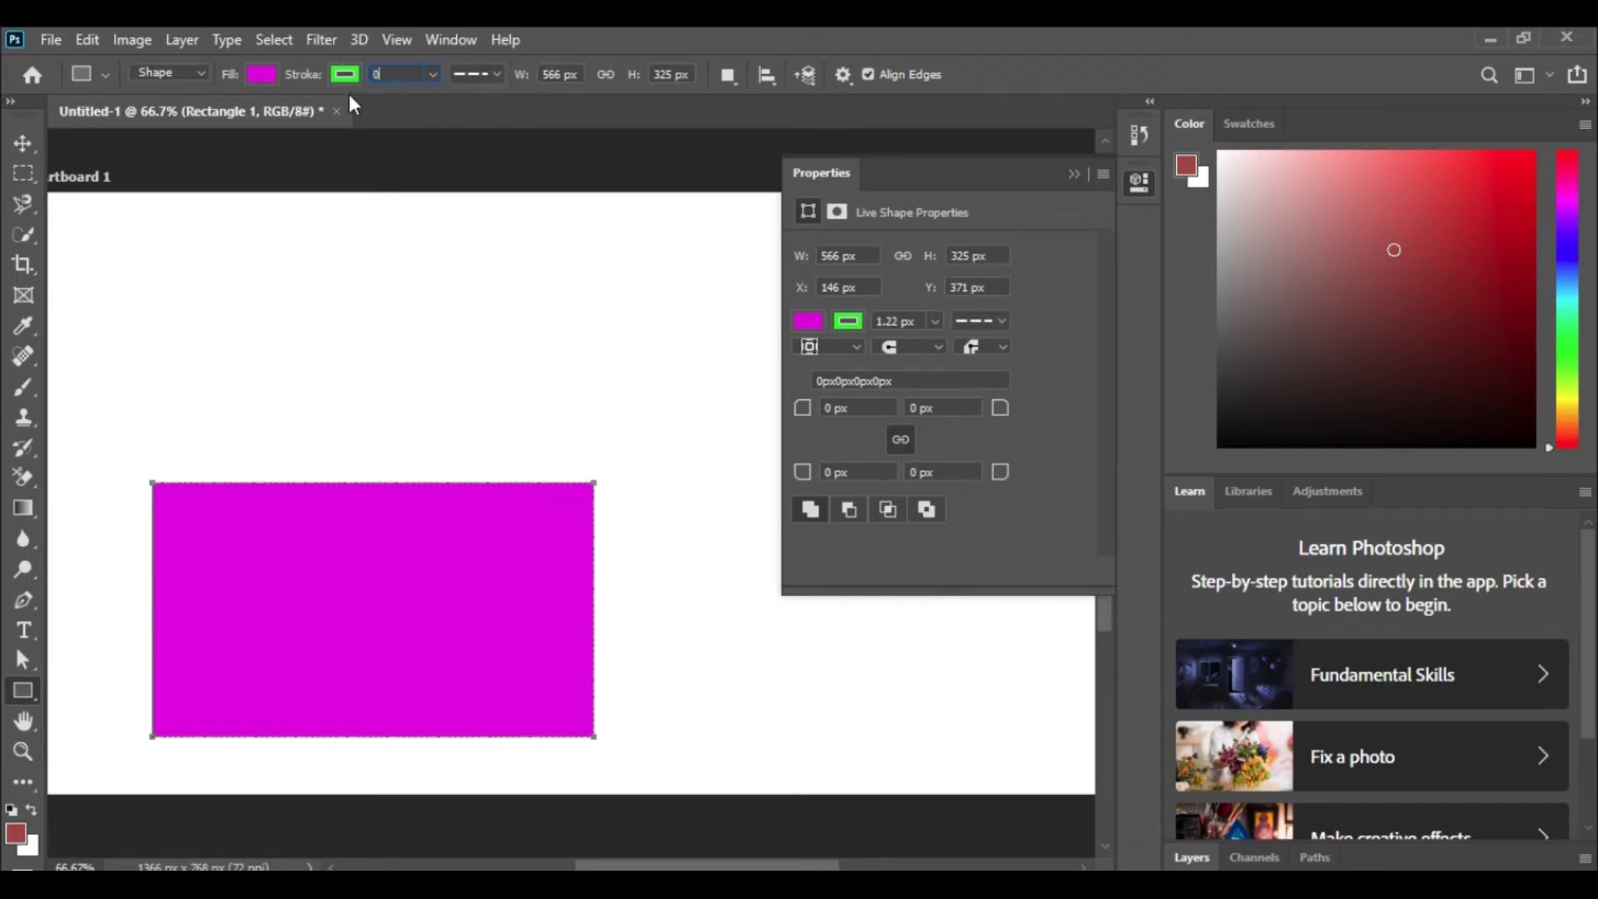
pyautogui.press('Return')
pyautogui.click(435, 72)
pyautogui.moveTo(477, 98); pyautogui.dragTo(491, 98)
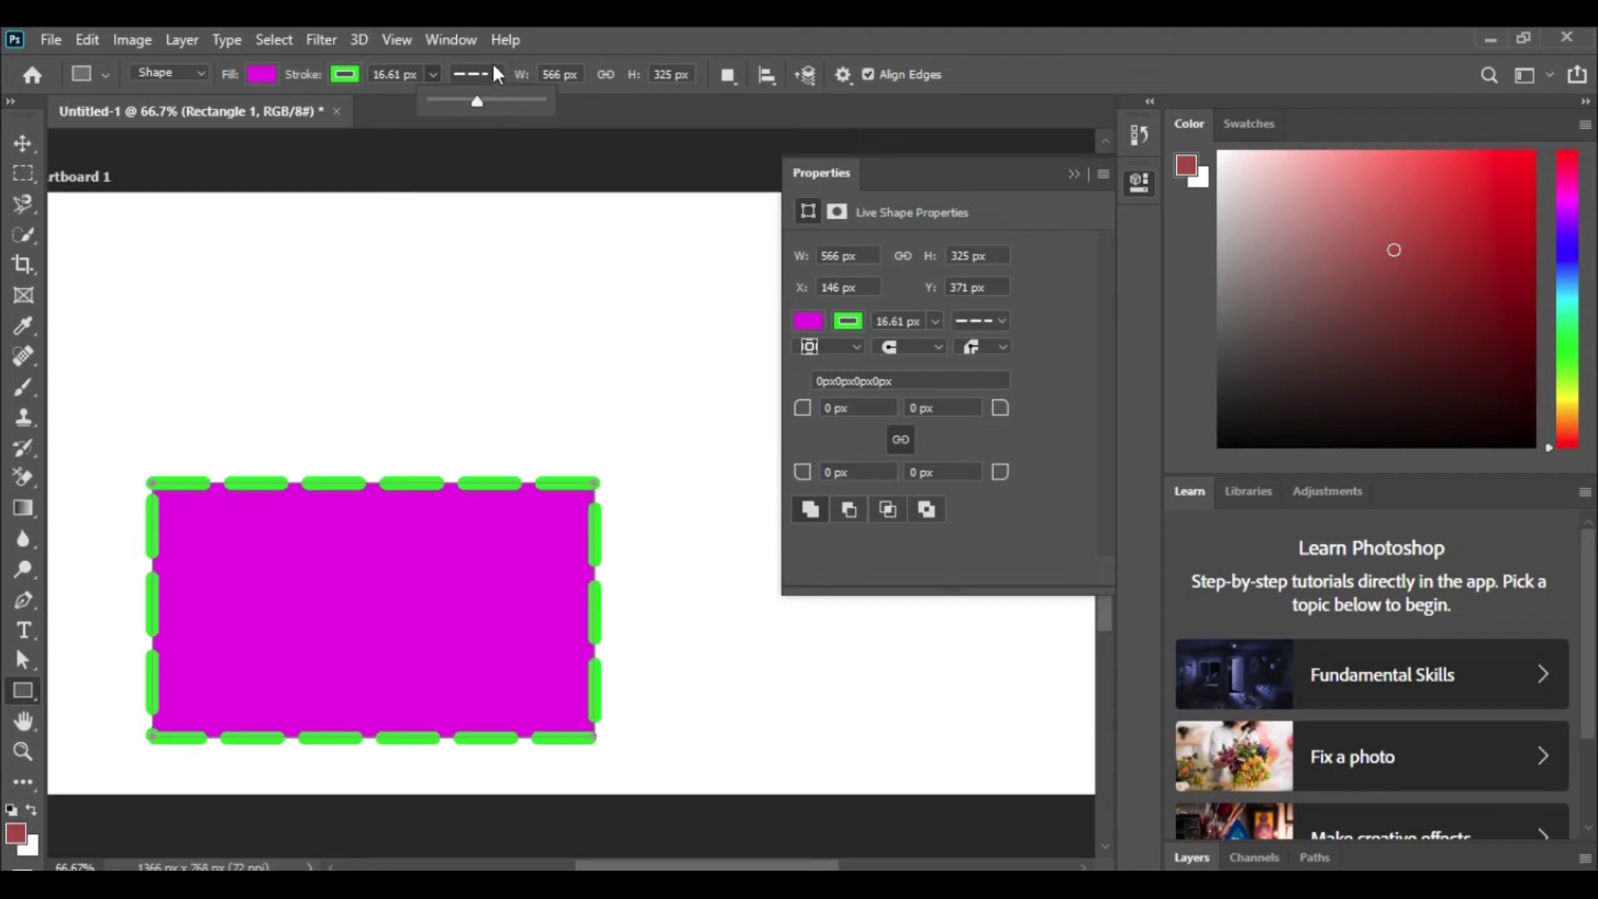
pyautogui.click(492, 68)
pyautogui.click(473, 147)
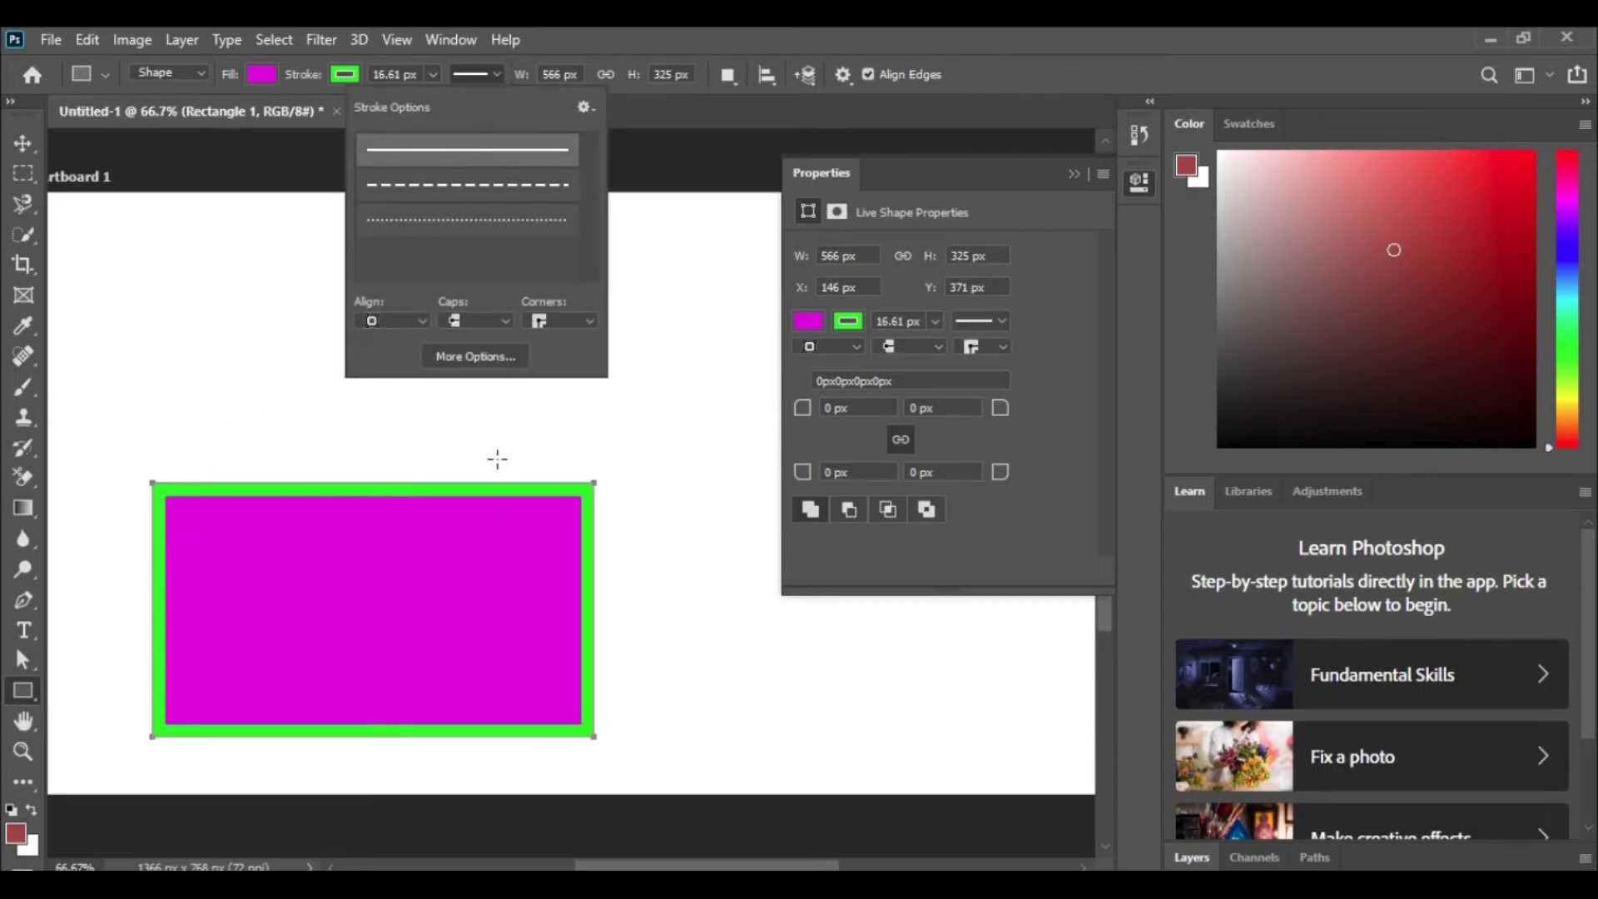
# Resize the rectangle to a 500 × 500 px square and zoom out to see the artboard.
pyautogui.click(694, 112)
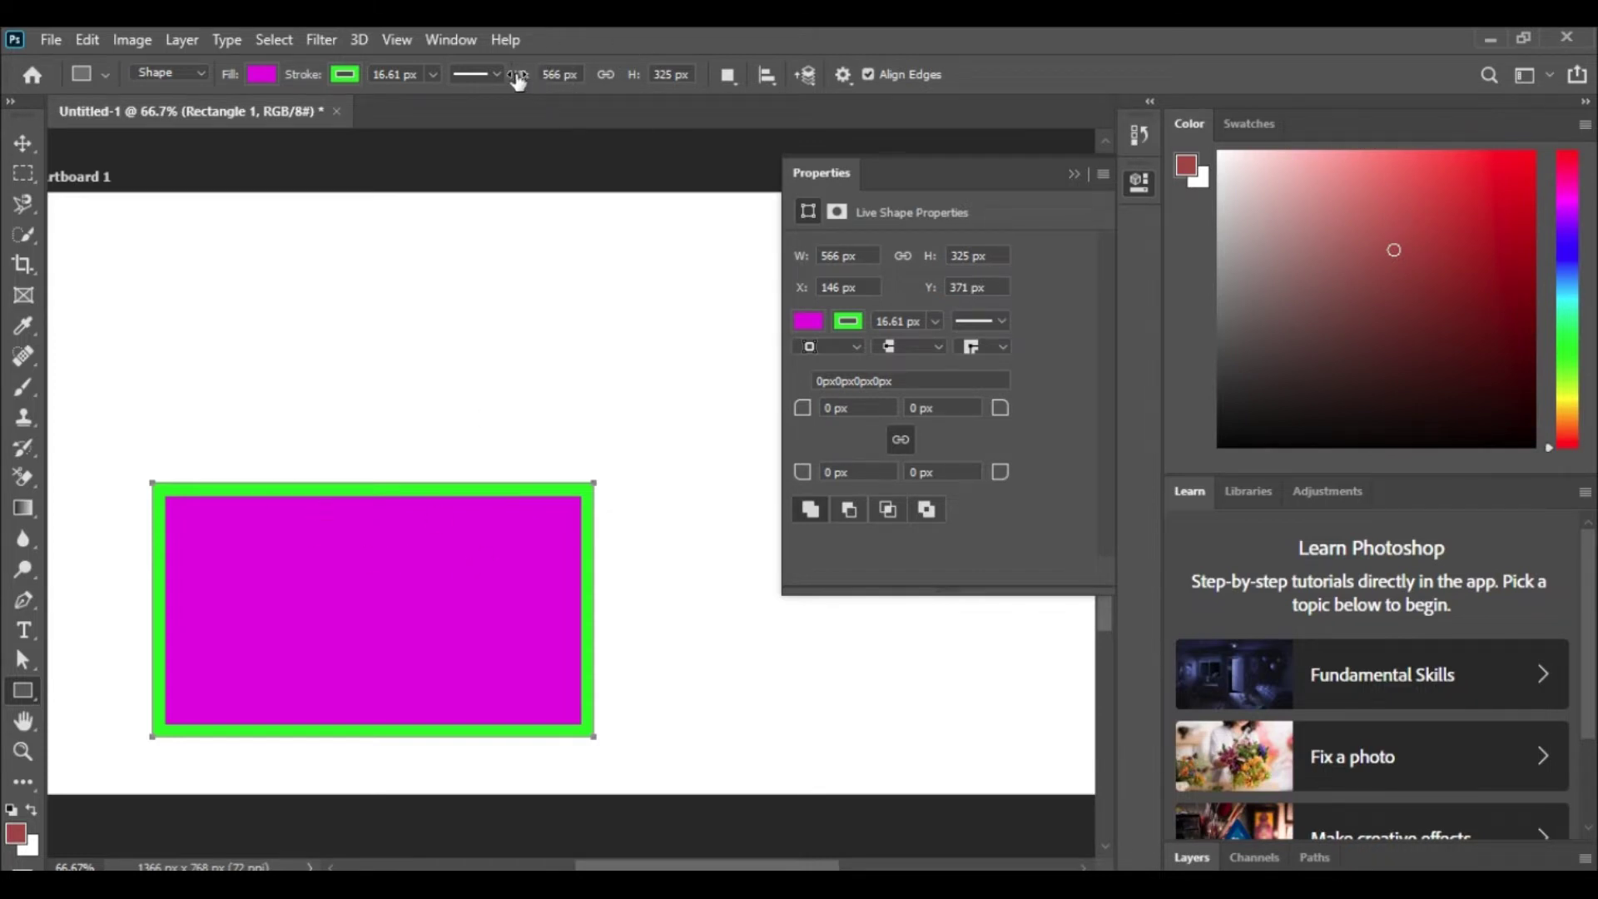
pyautogui.click(554, 74)
pyautogui.write('500px')
pyautogui.press('Return')
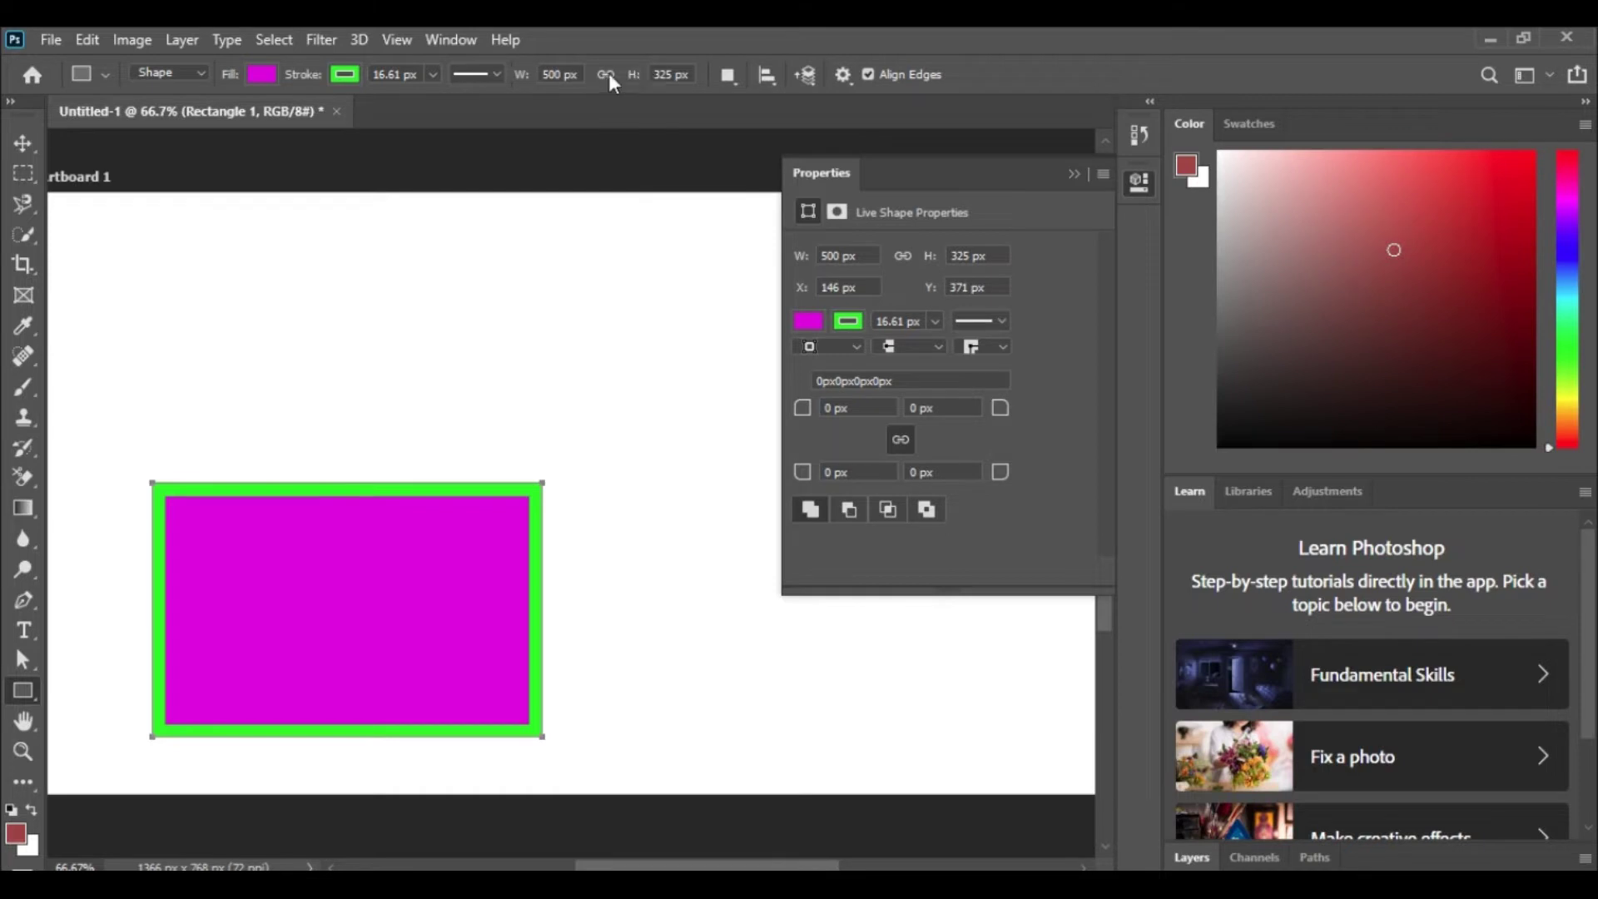
pyautogui.doubleClick(690, 74)
pyautogui.write('5')
pyautogui.write('00')
pyautogui.press('Return')
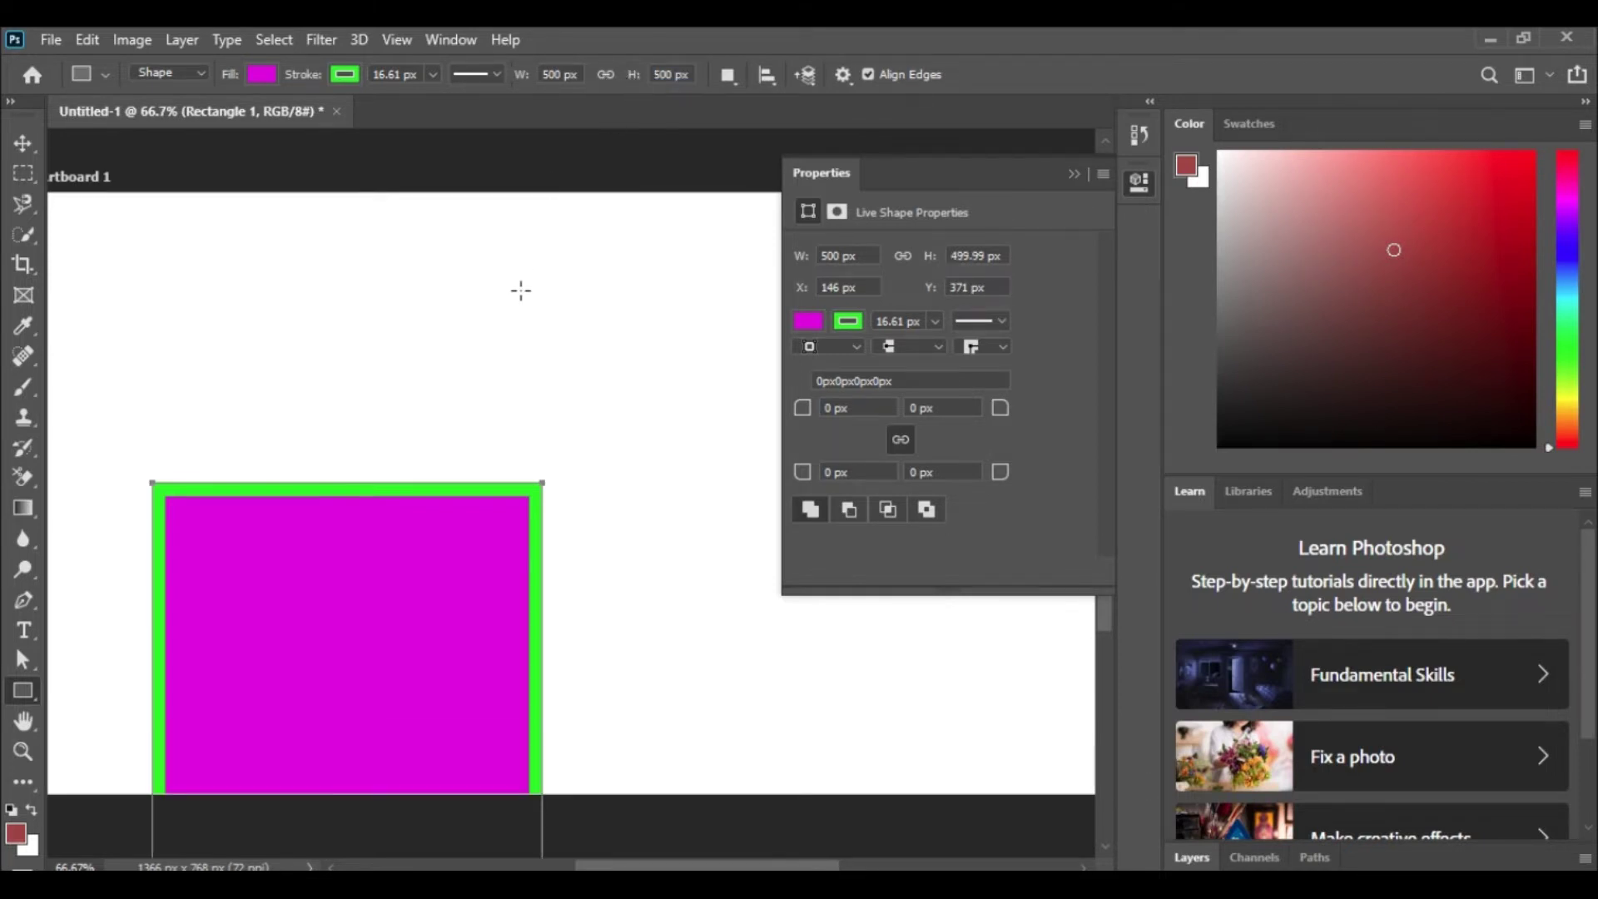
pyautogui.scroll(-2, 472, 279)
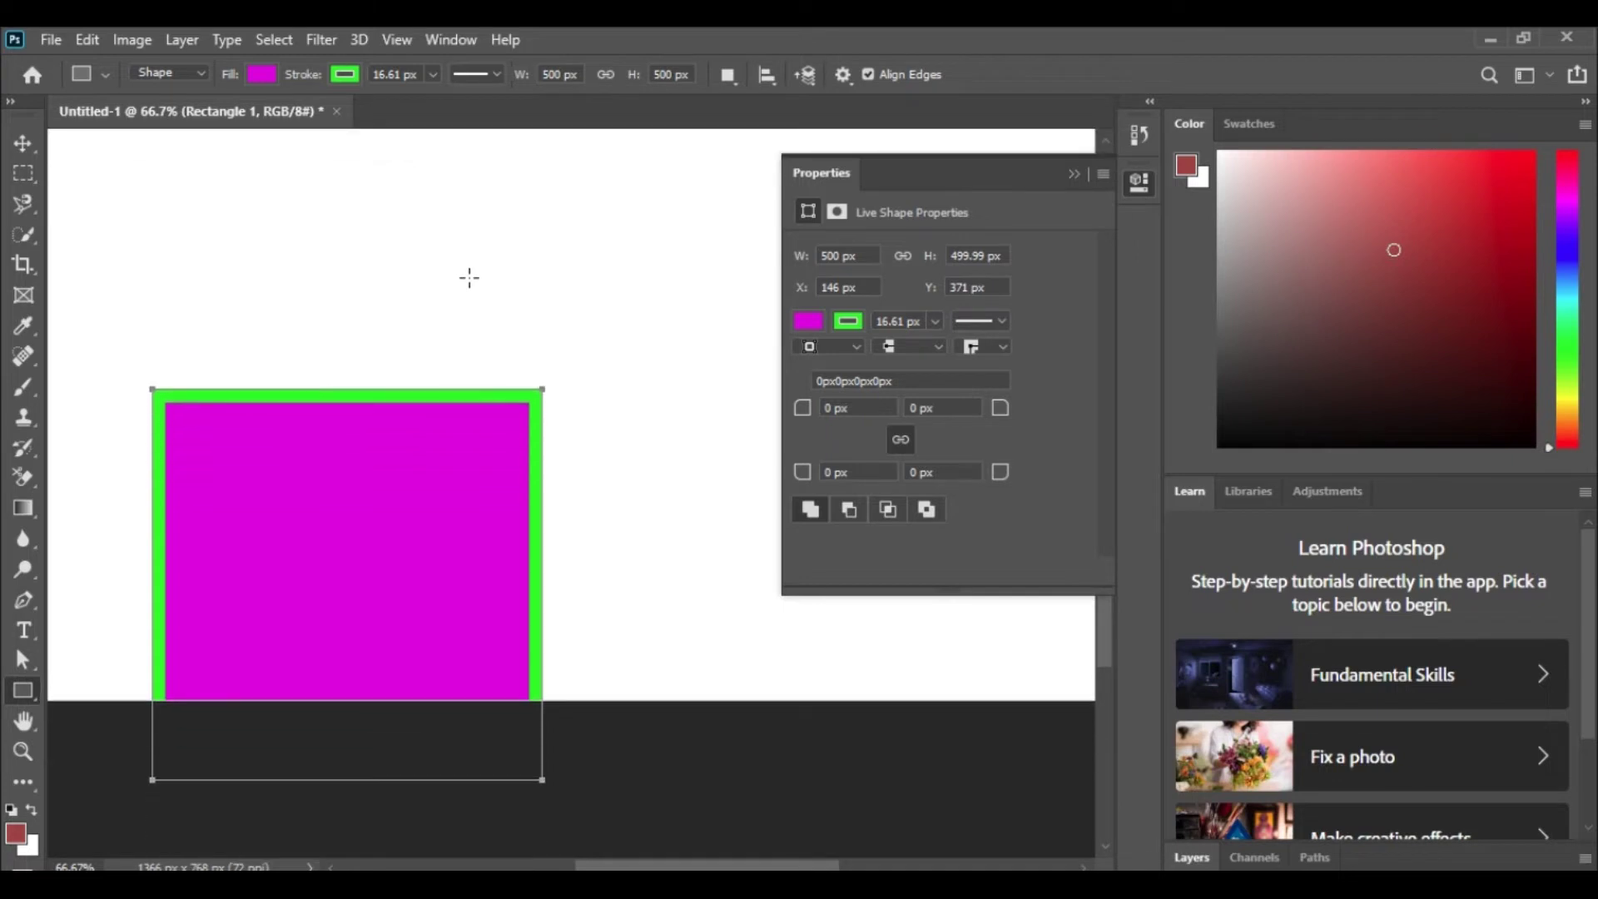
pyautogui.scroll(2, 450, 317)
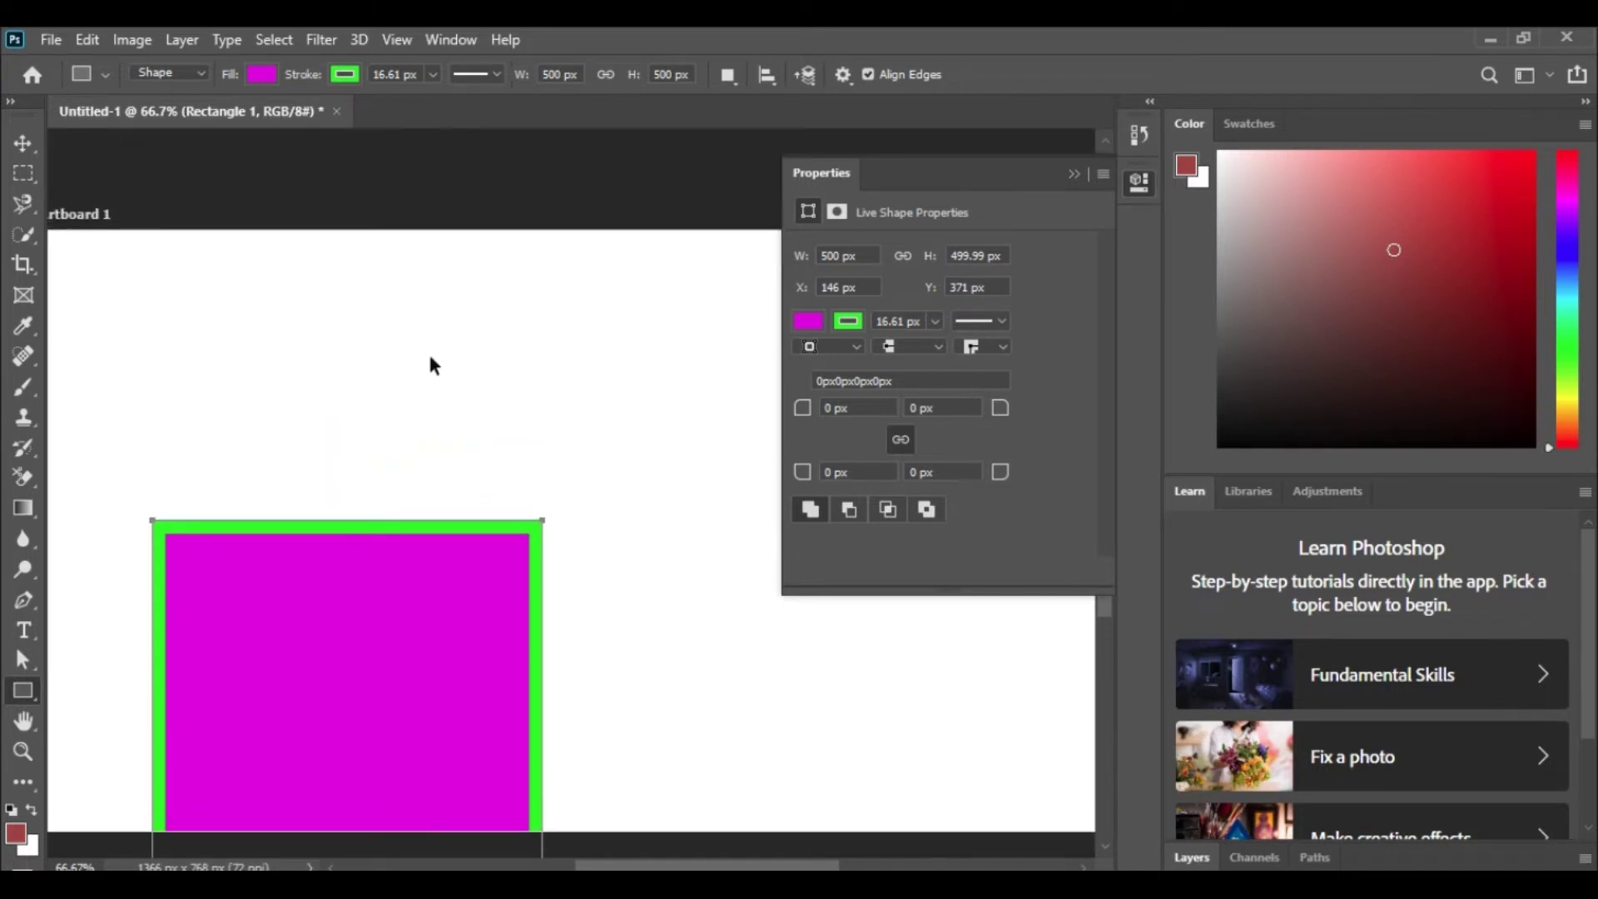
pyautogui.hotkey('ctrl', '-')
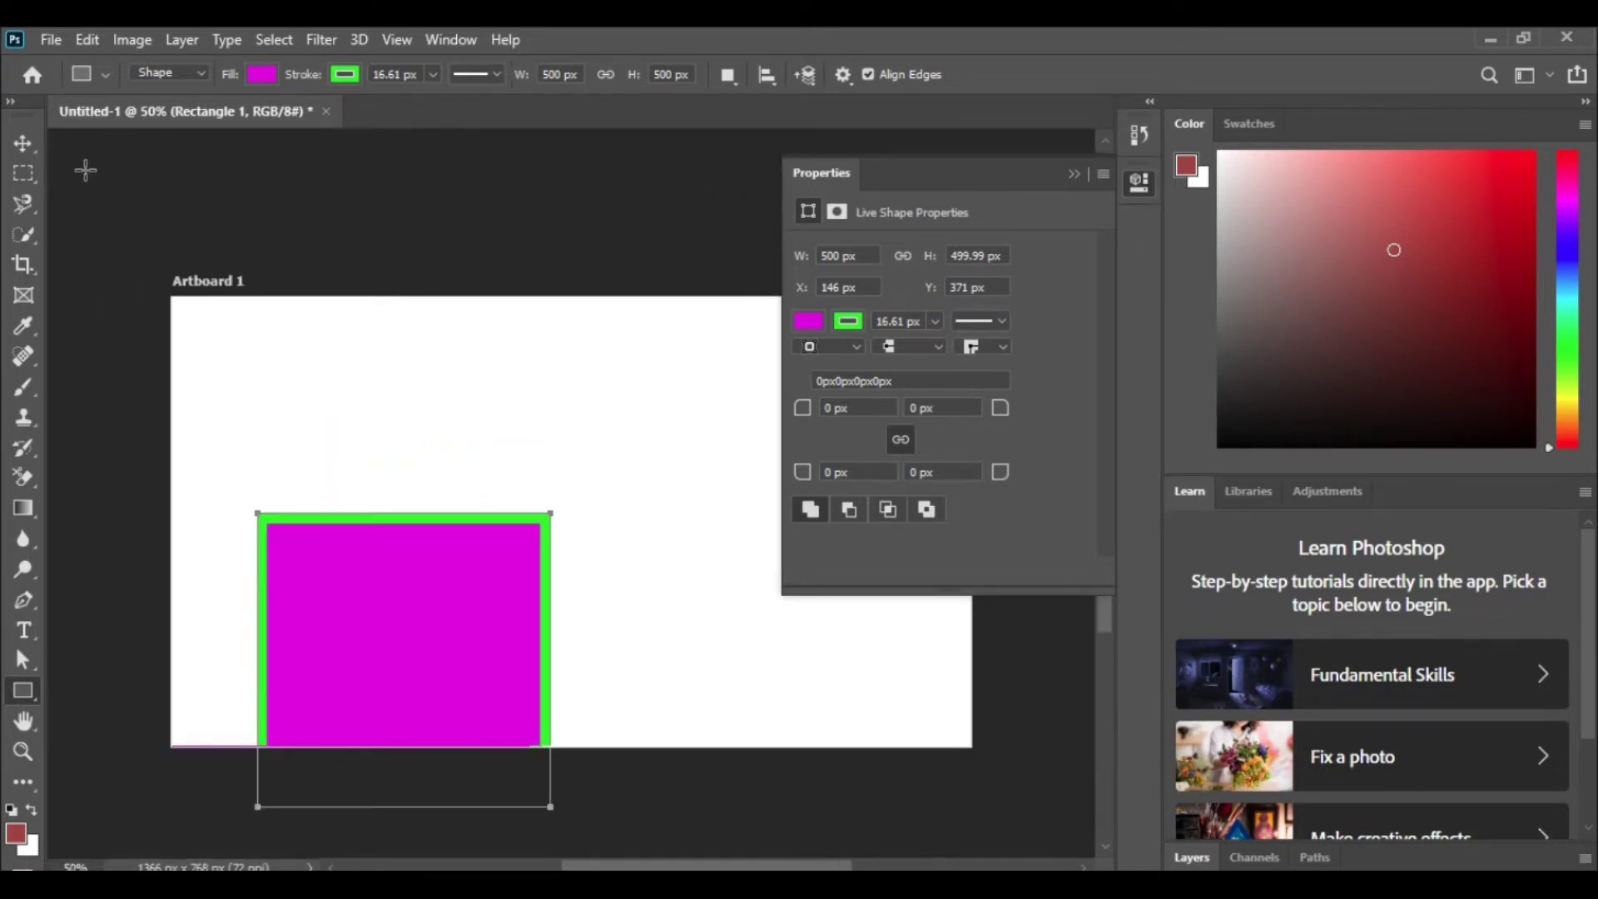
# Move and scale the square to 496 × 496 px fully inside the artboard at X 272, Y 149.
pyautogui.click(25, 148)
pyautogui.moveTo(358, 592)
pyautogui.mouseDown()
pyautogui.moveTo(420, 435)
pyautogui.moveTo(486, 504)
pyautogui.mouseUp()
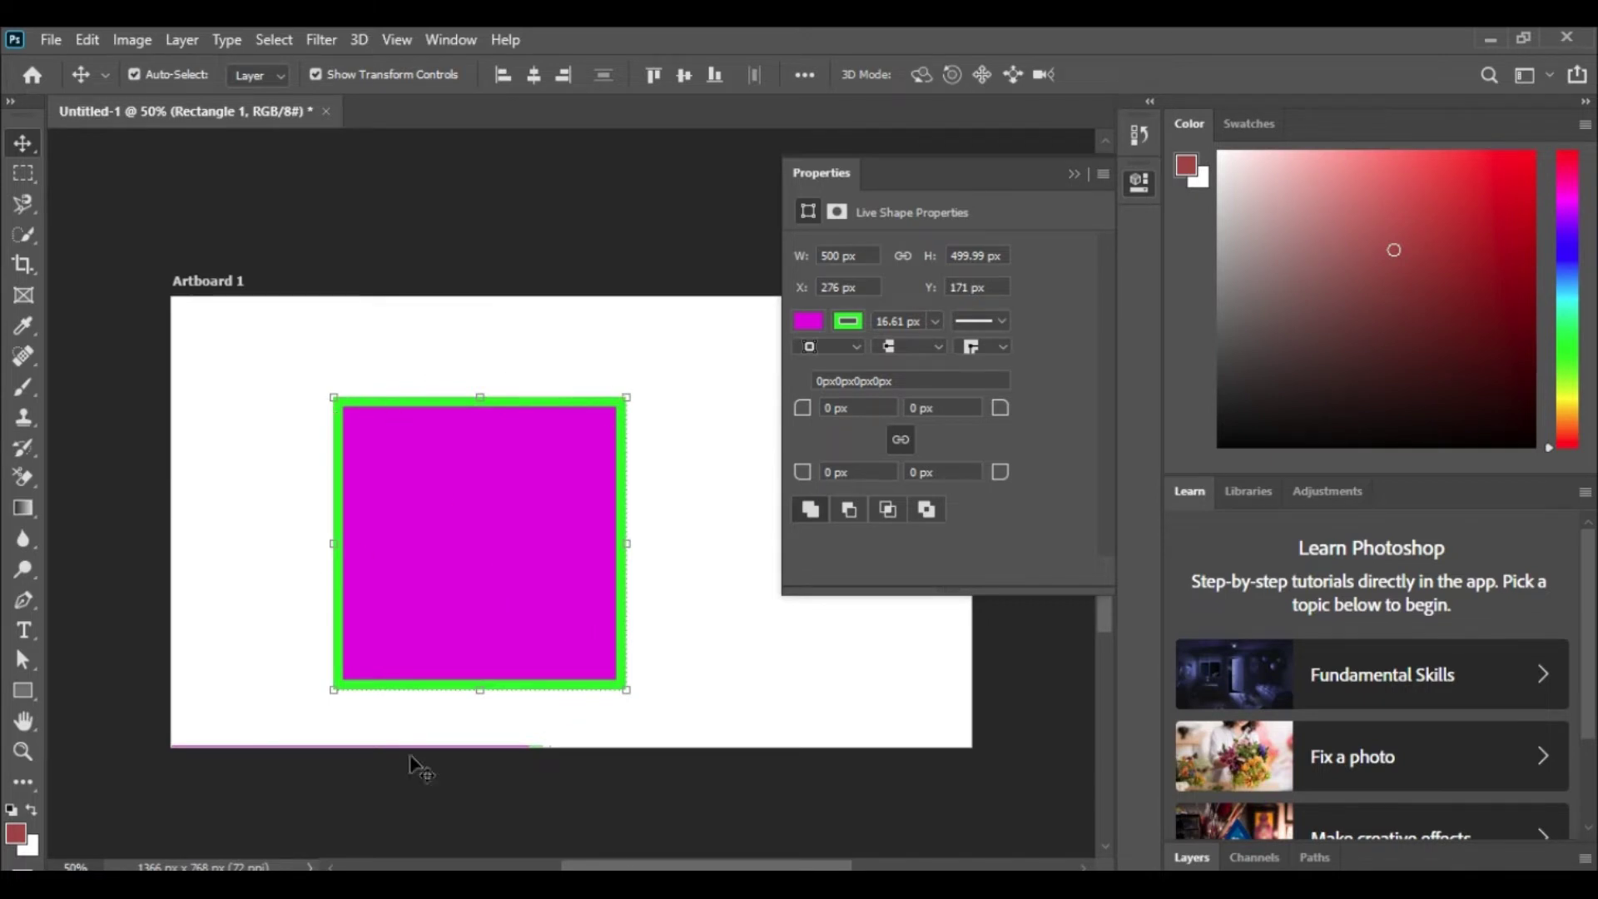
pyautogui.moveTo(460, 505); pyautogui.dragTo(487, 503)
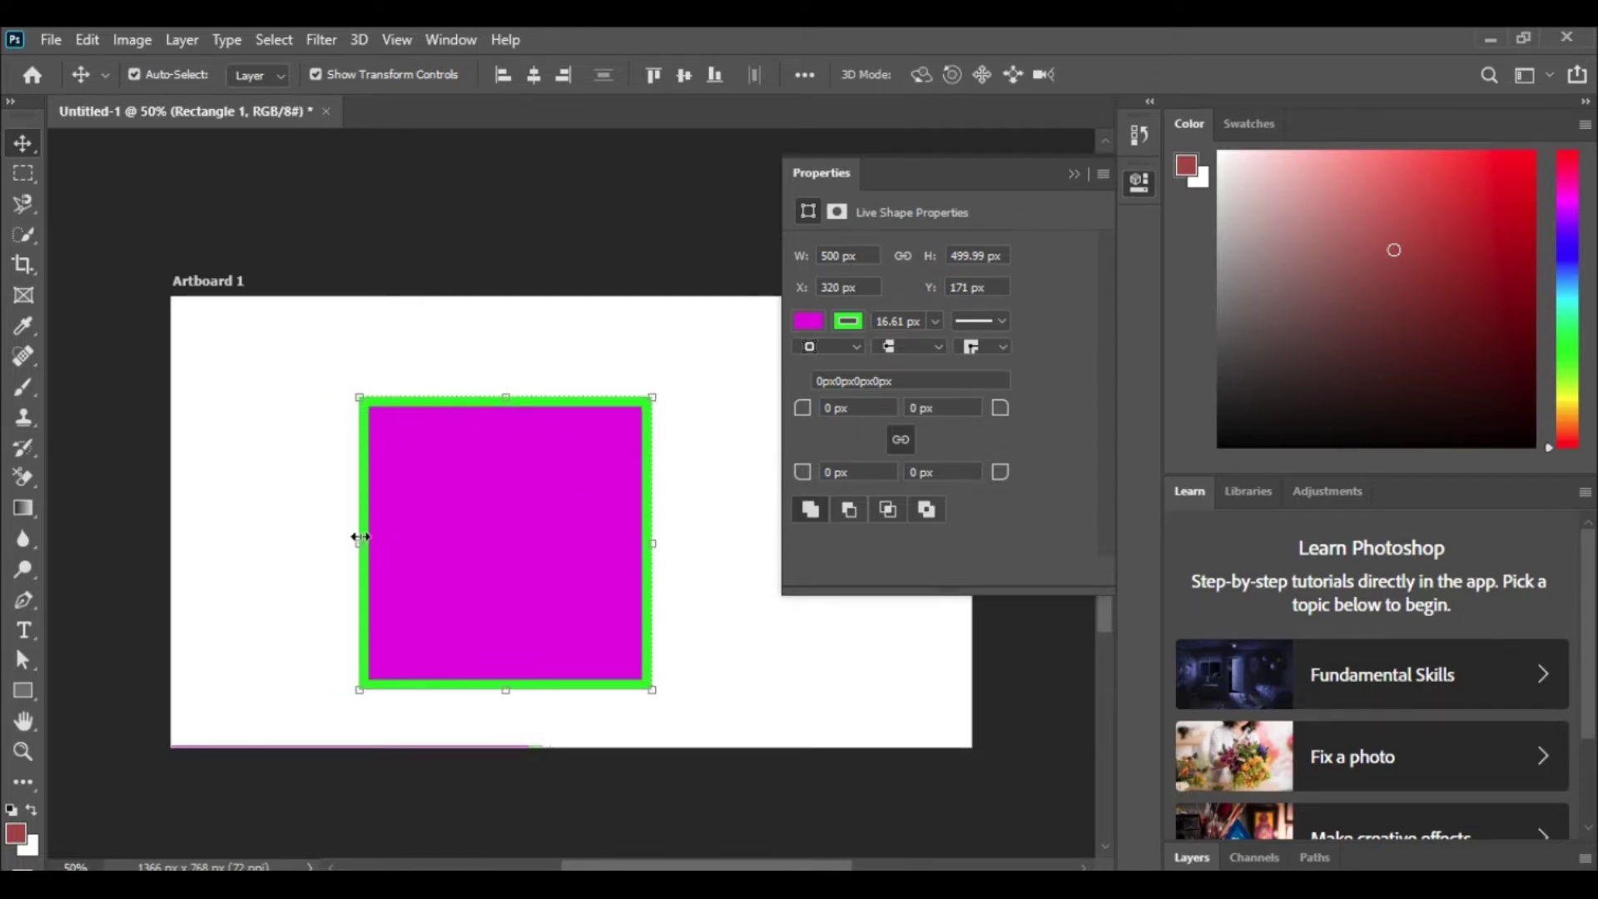
pyautogui.moveTo(359, 537)
pyautogui.mouseDown()
pyautogui.moveTo(372, 553)
pyautogui.moveTo(361, 542)
pyautogui.mouseUp()
pyautogui.moveTo(473, 539); pyautogui.dragTo(391, 533)
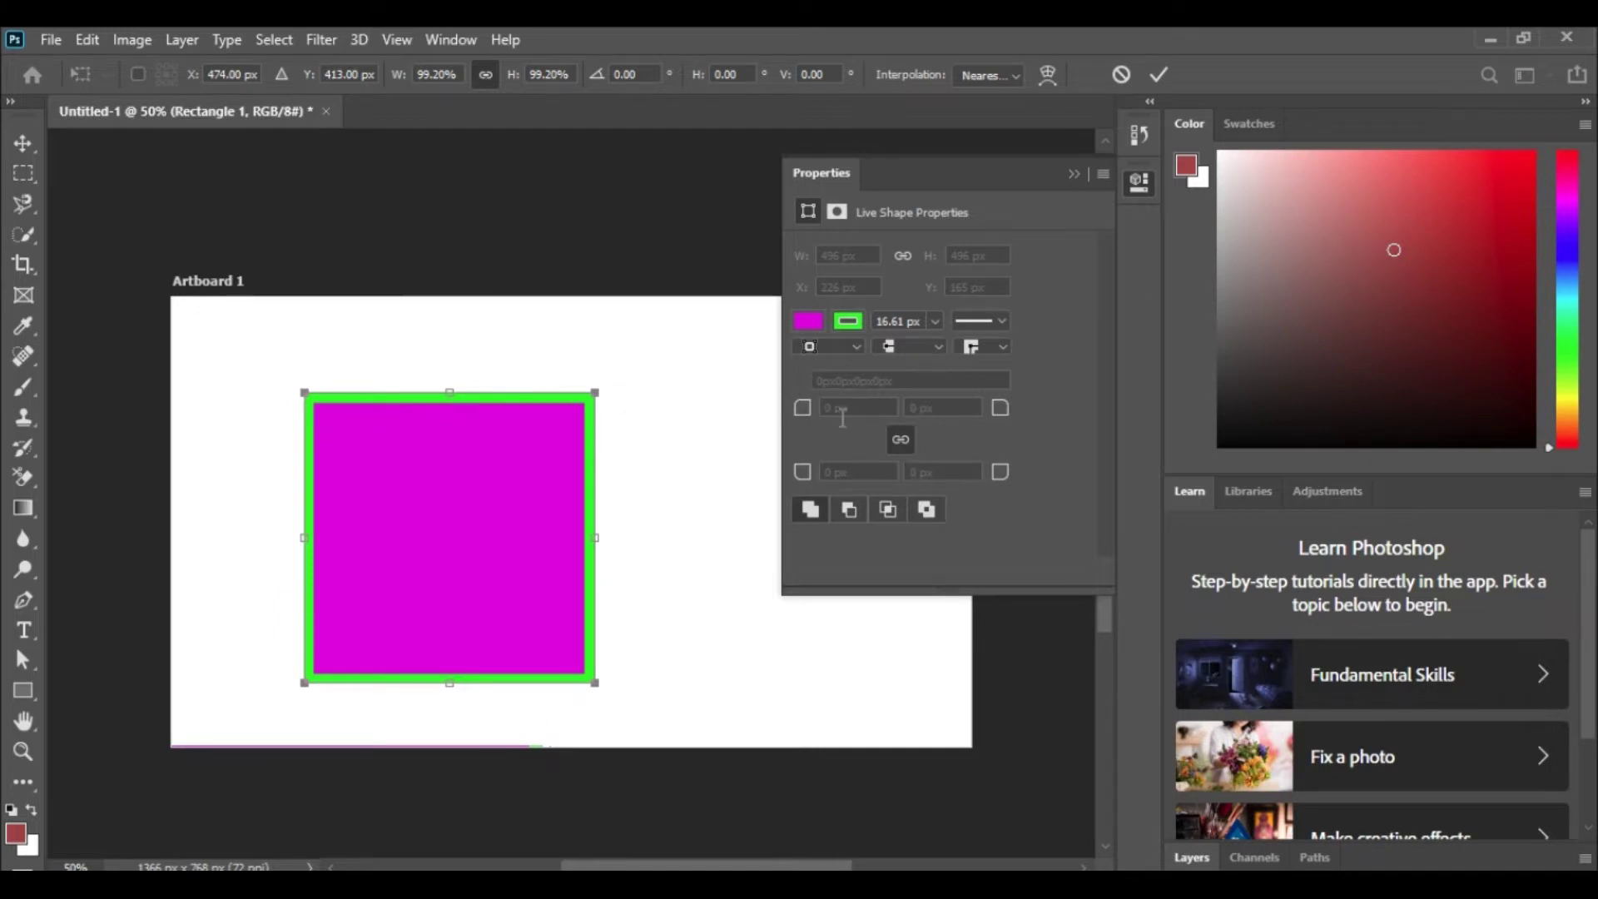
pyautogui.moveTo(508, 468); pyautogui.dragTo(516, 462)
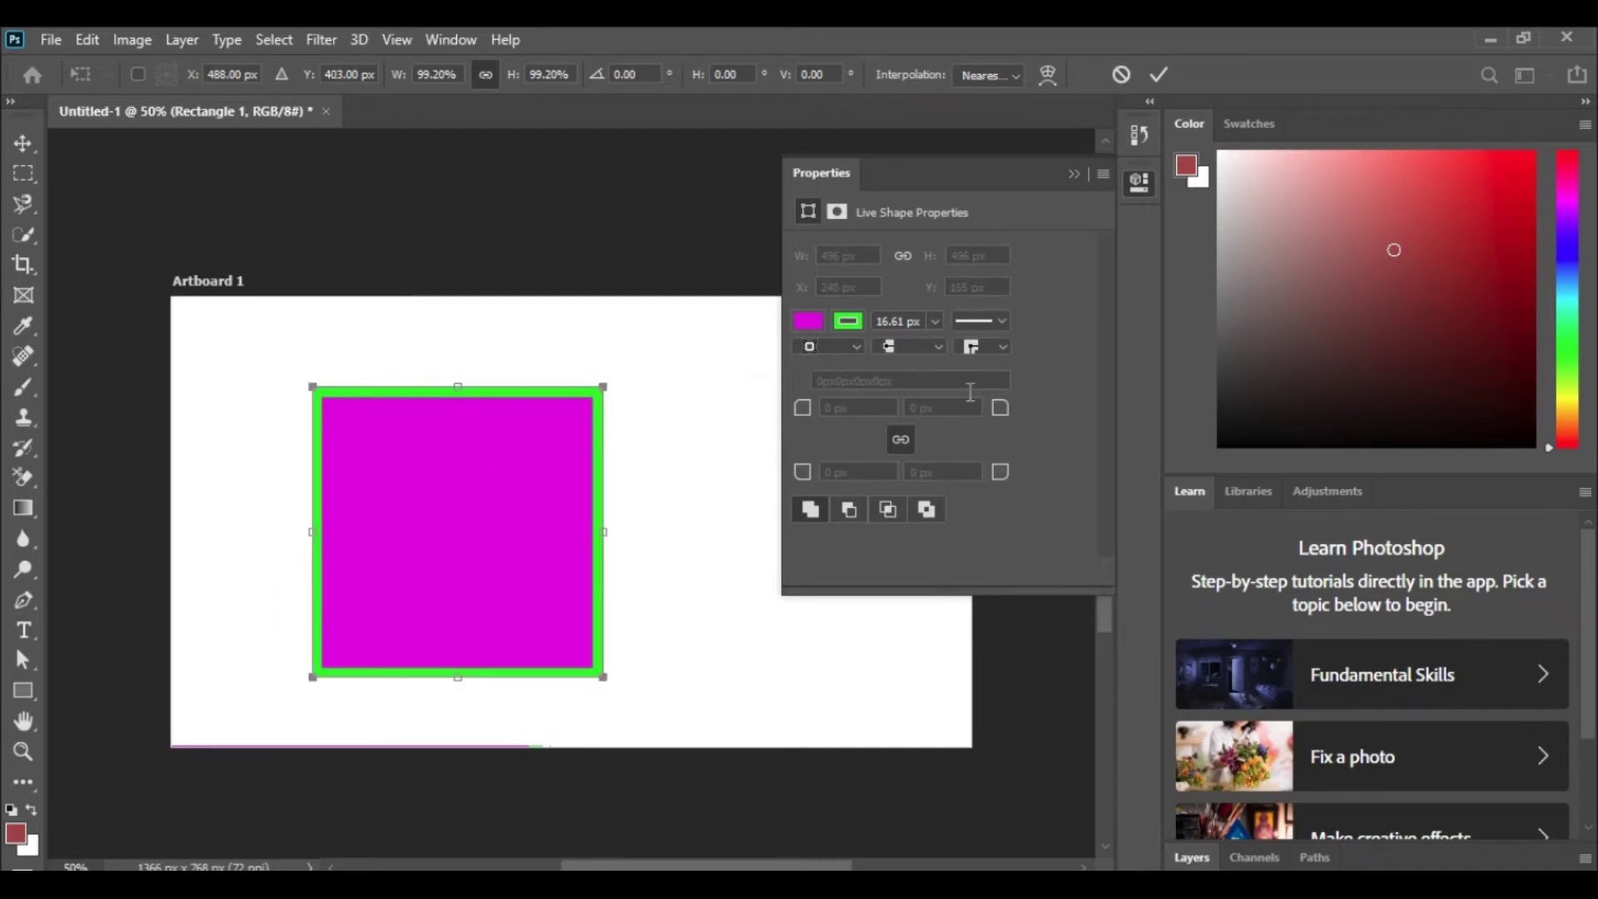
pyautogui.moveTo(533, 540); pyautogui.dragTo(552, 533)
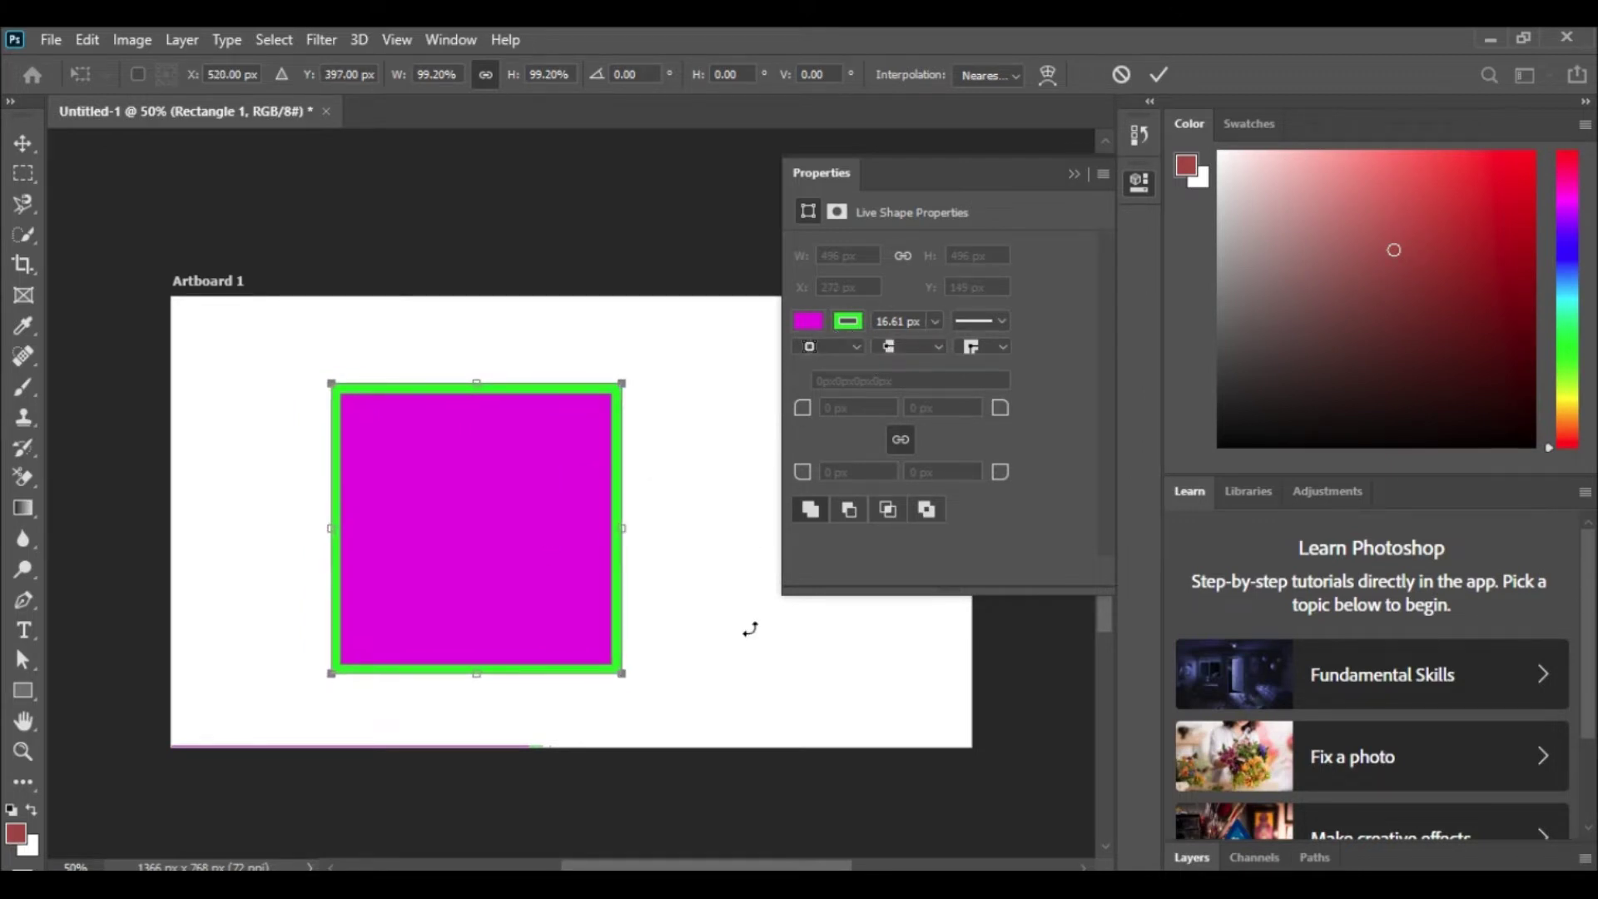
pyautogui.click(22, 691)
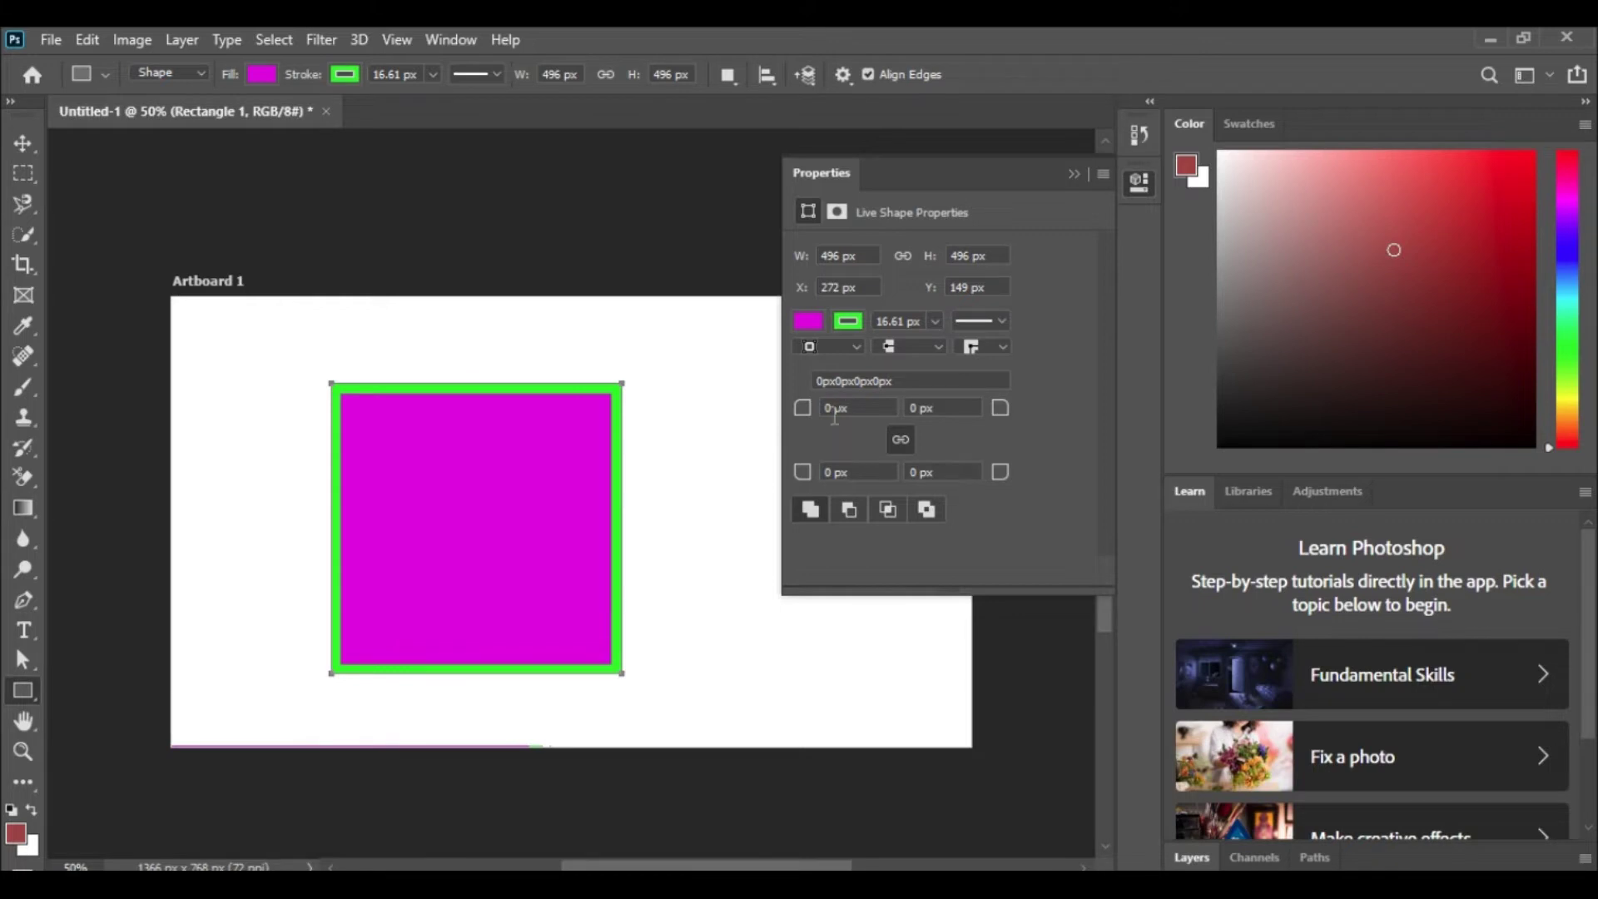
# Round two opposite corners to 100 px, keeping bottom-left and top-right square.
pyautogui.click(873, 409)
pyautogui.write('100')
pyautogui.press('Return')
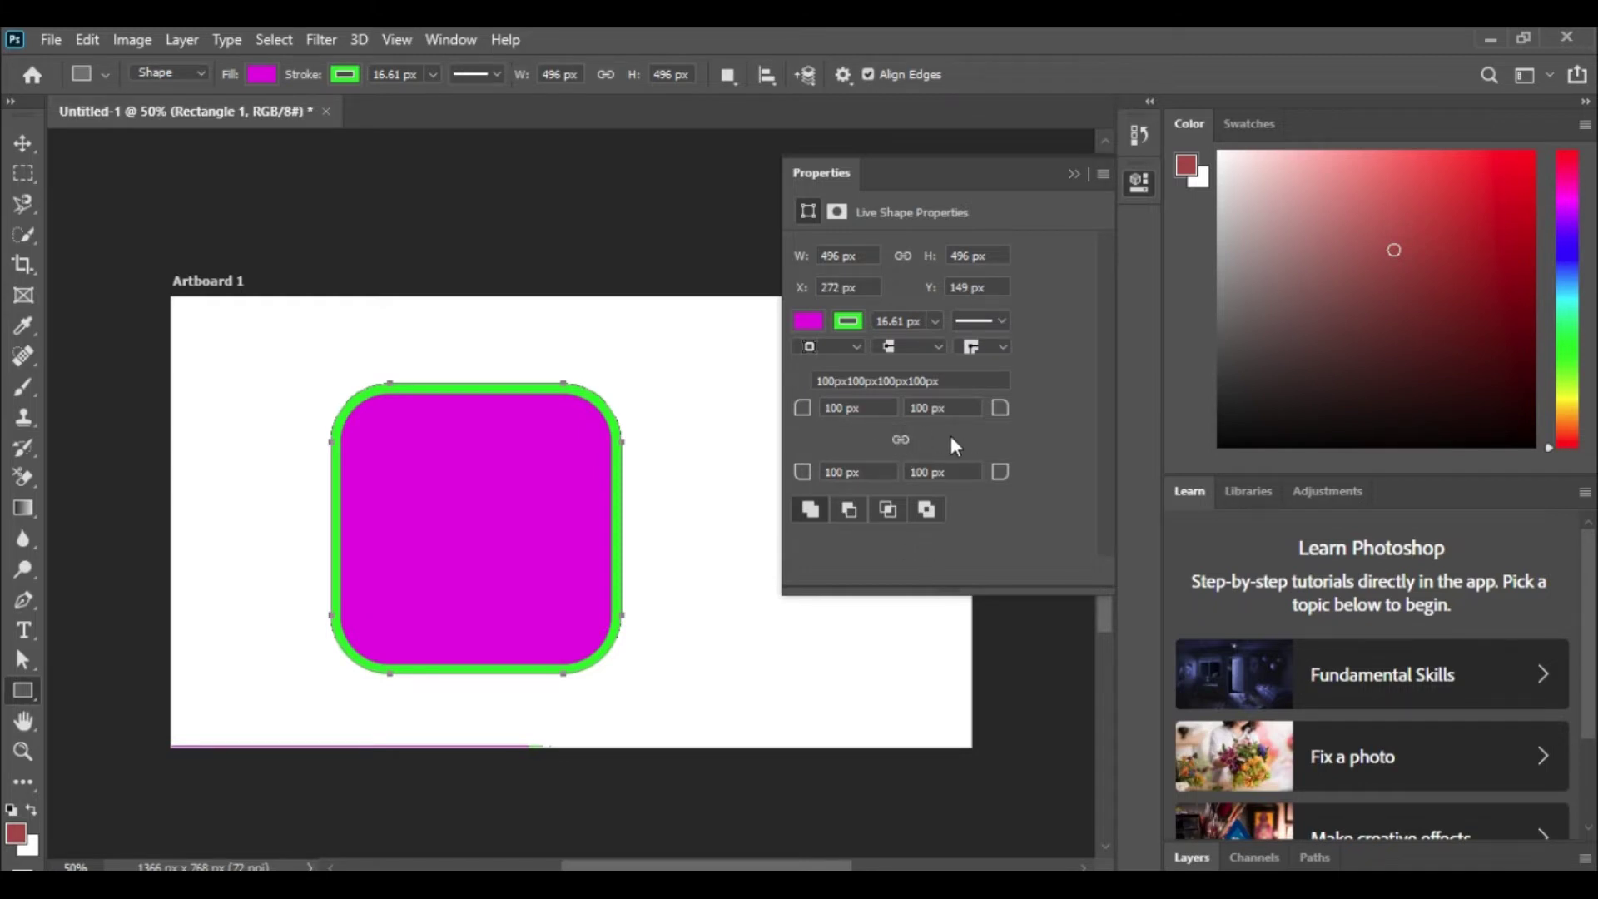
pyautogui.click(869, 475)
pyautogui.write('0')
pyautogui.press('Return')
pyautogui.click(958, 411)
pyautogui.write('0')
pyautogui.press('Return')
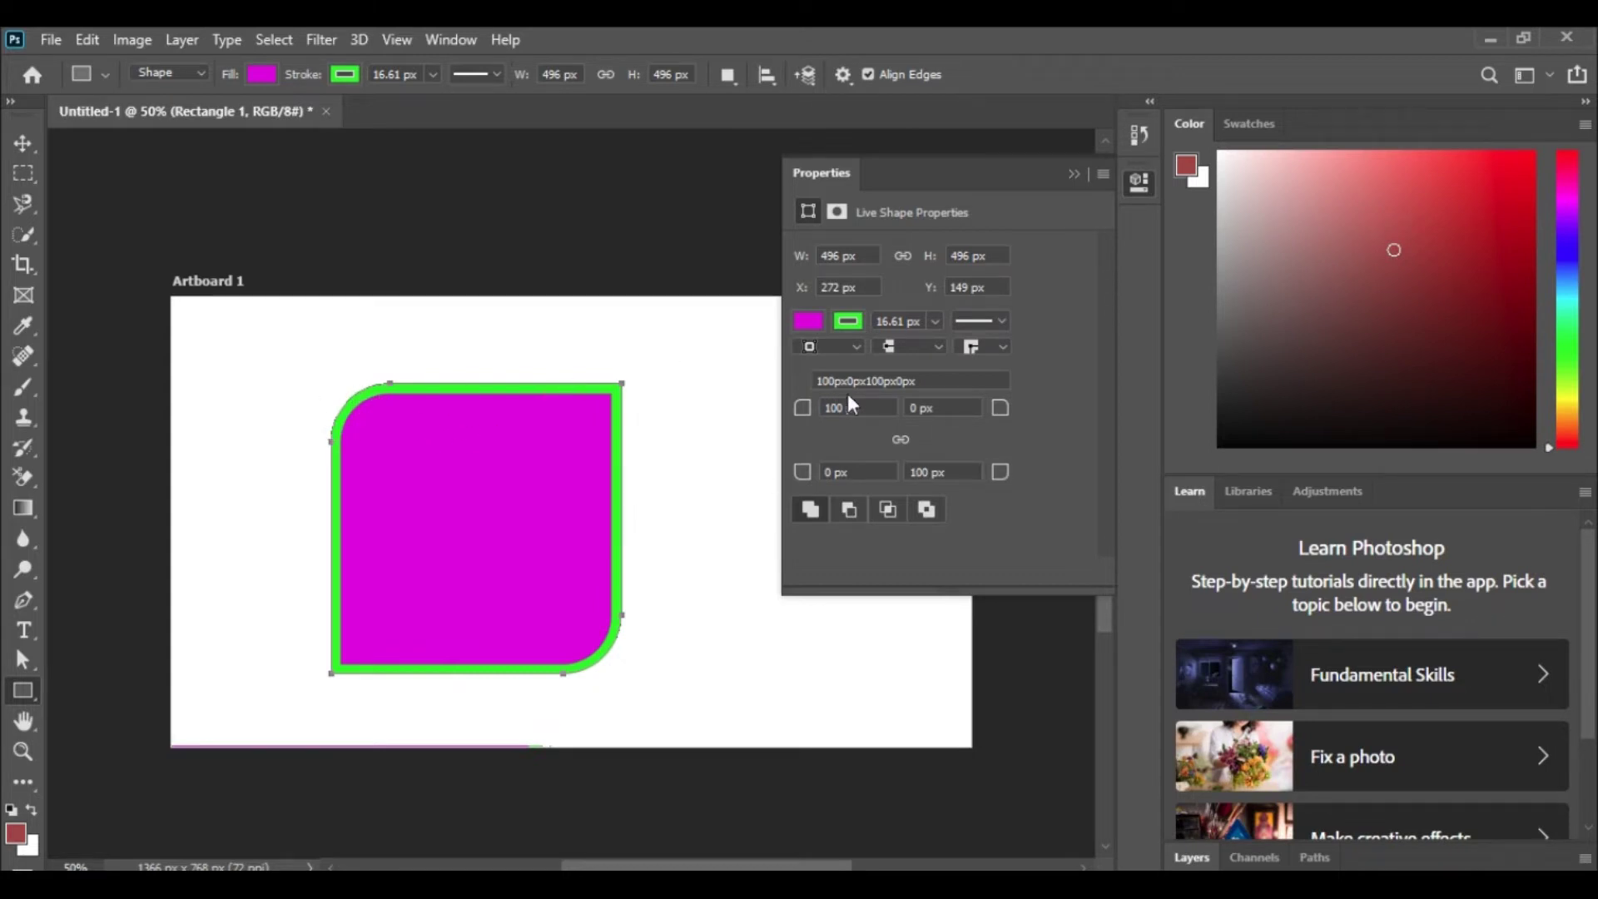
pyautogui.click(878, 407)
# Scale the shape down to about 429 × 429 px with Free Transform and commit.
pyautogui.click(10, 147)
pyautogui.hotkey('ctrl', 't')
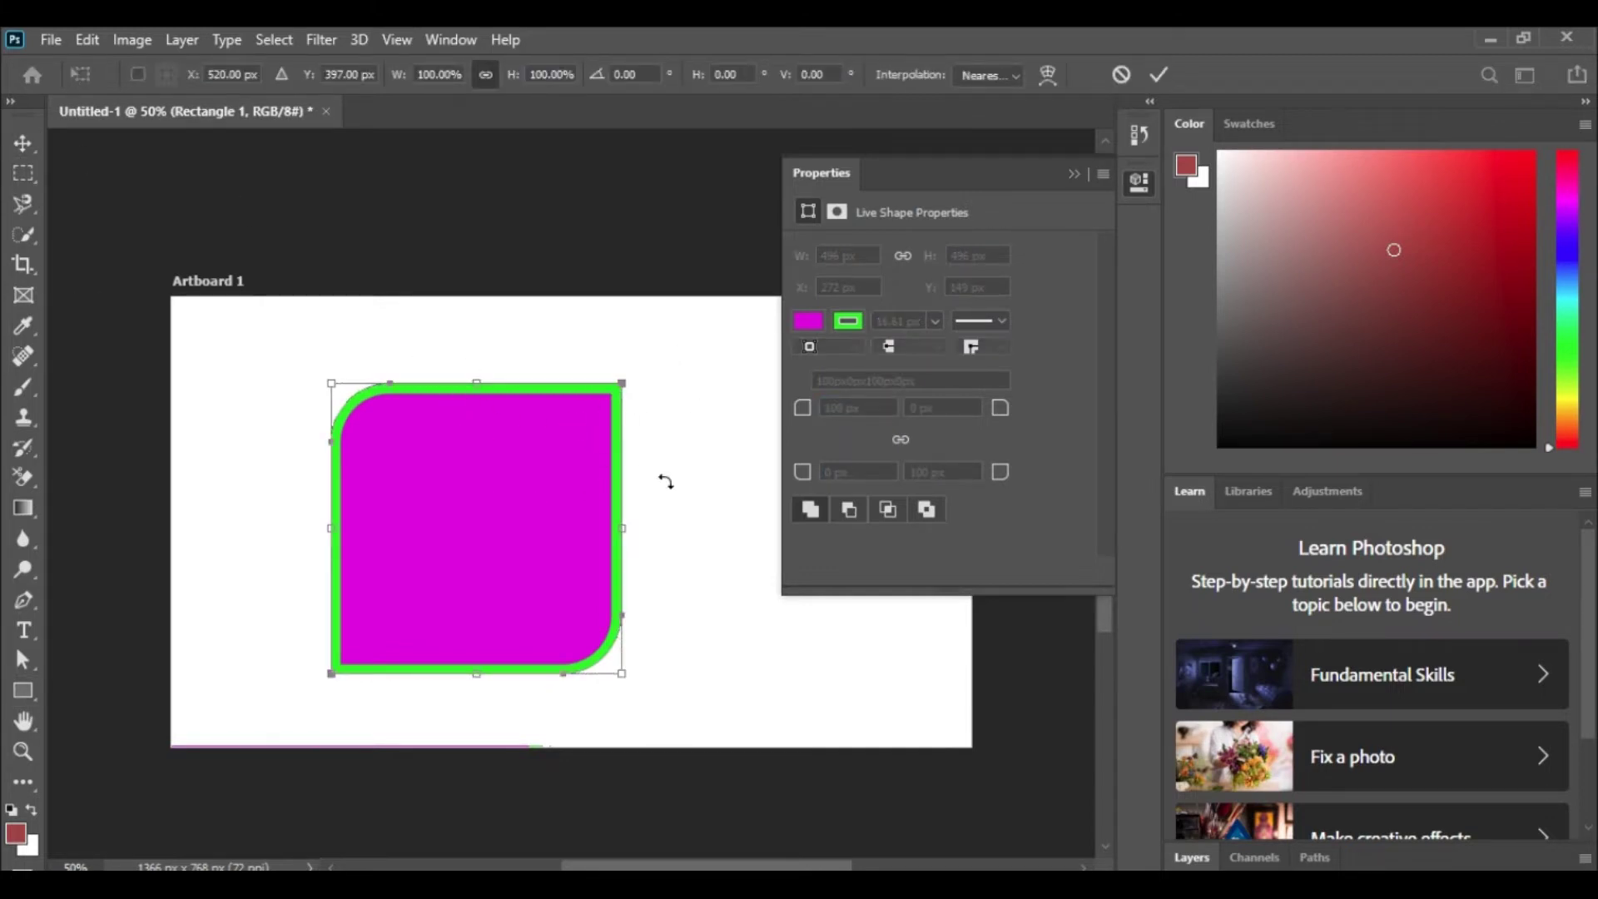
pyautogui.moveTo(492, 459); pyautogui.dragTo(436, 479)
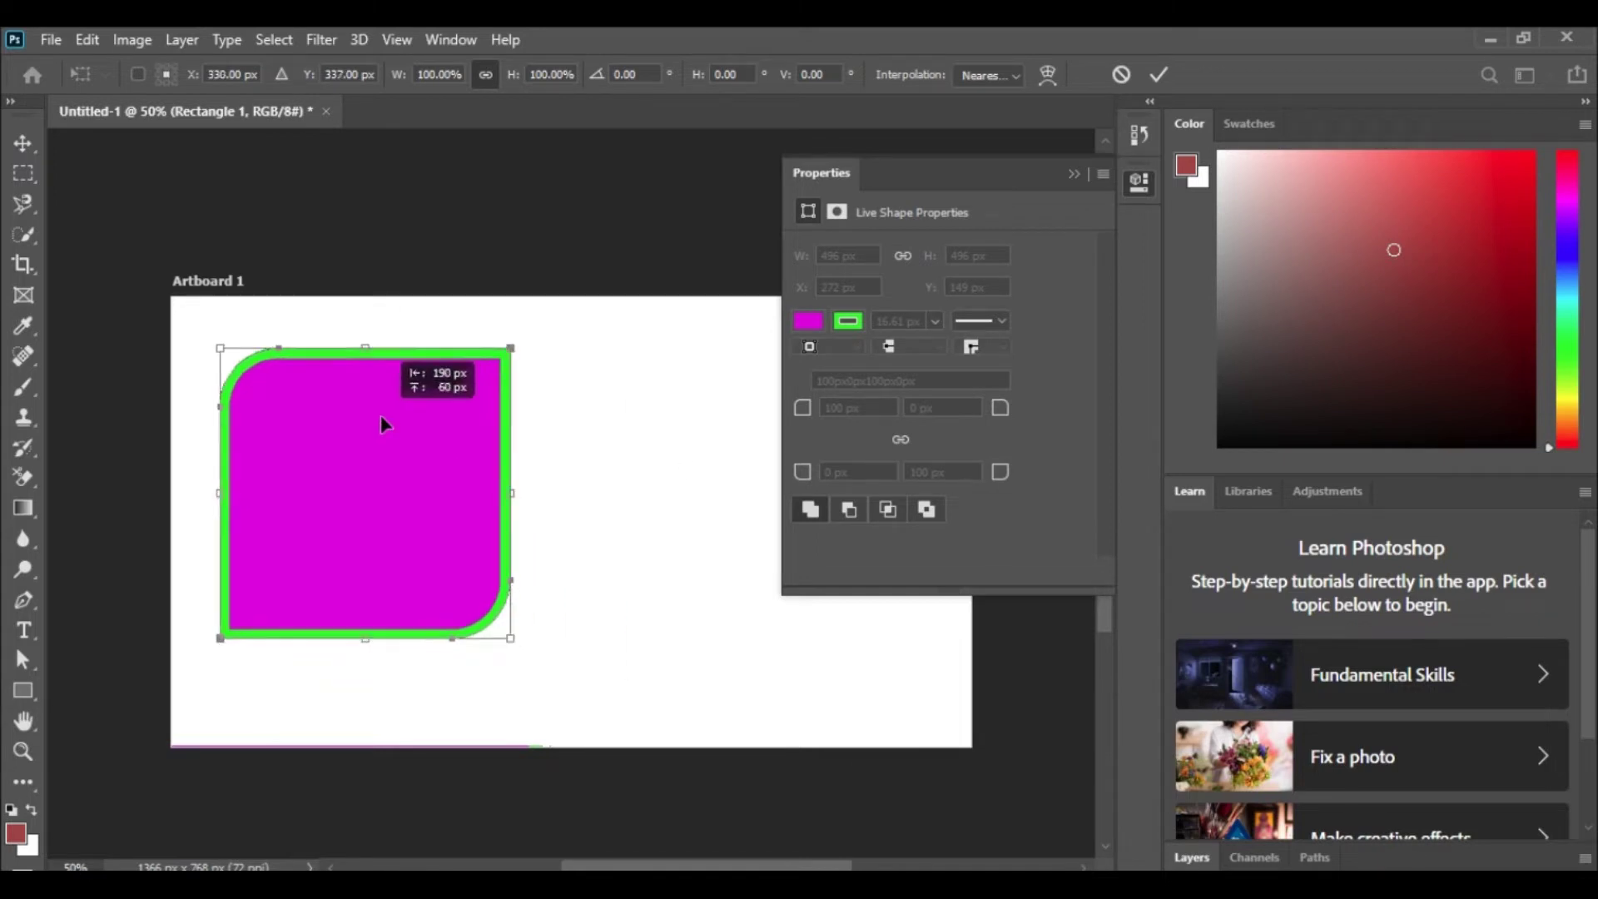
pyautogui.moveTo(278, 404)
pyautogui.mouseDown()
pyautogui.moveTo(300, 438)
pyautogui.moveTo(315, 427)
pyautogui.mouseUp()
pyautogui.moveTo(421, 479); pyautogui.dragTo(416, 444)
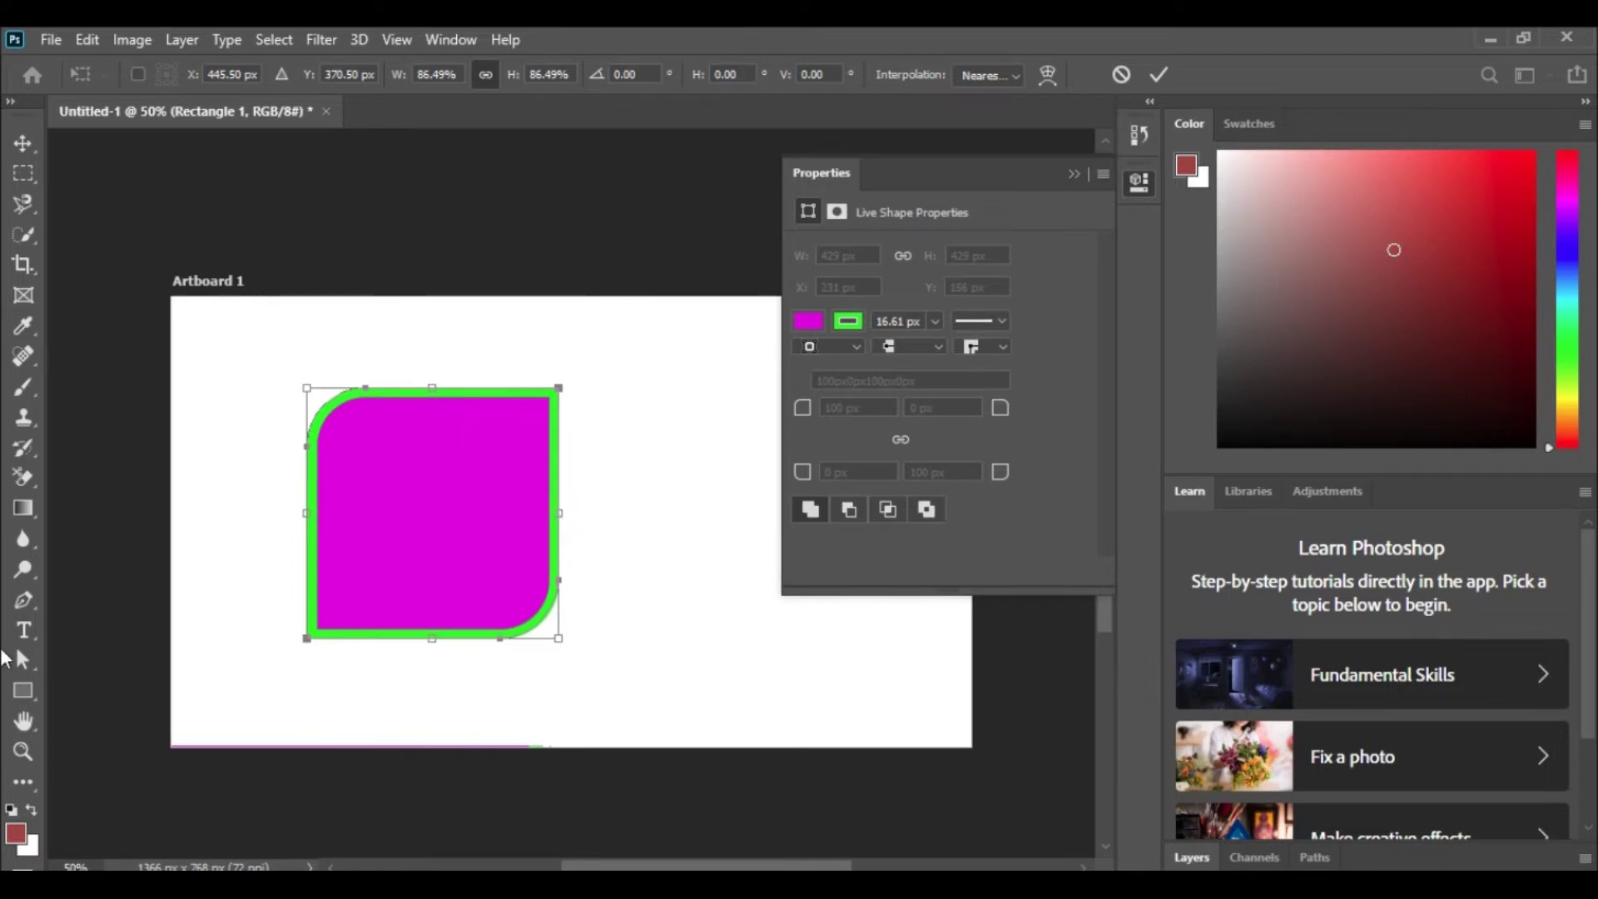
pyautogui.click(22, 691)
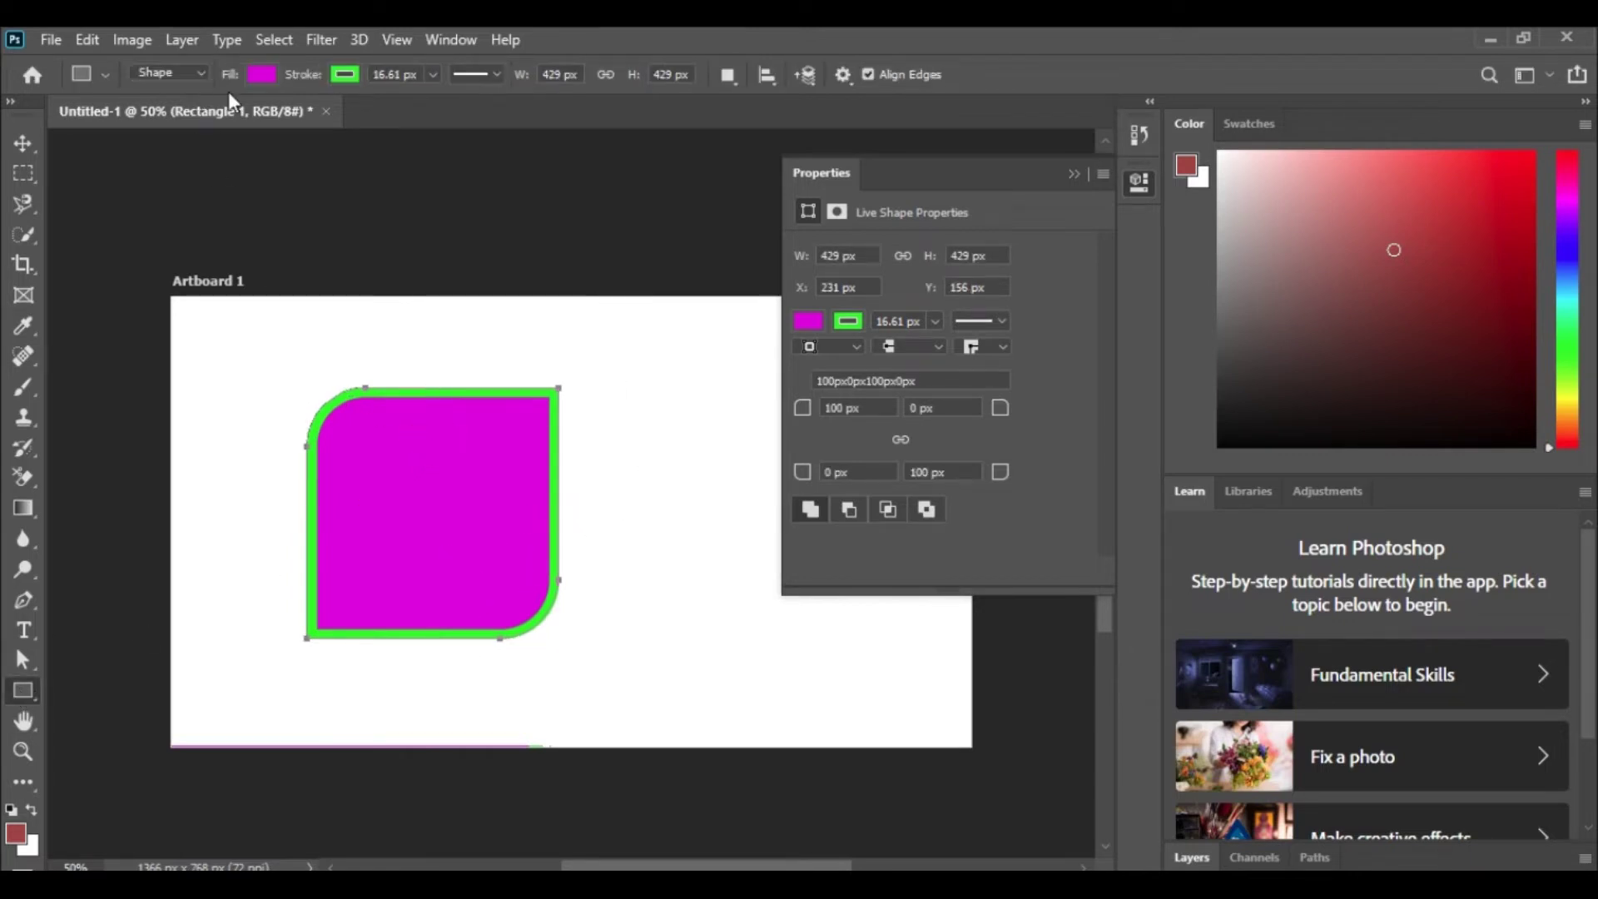
# Switch the shape's fill from solid colour to a gradient and browse the presets.
pyautogui.click(266, 74)
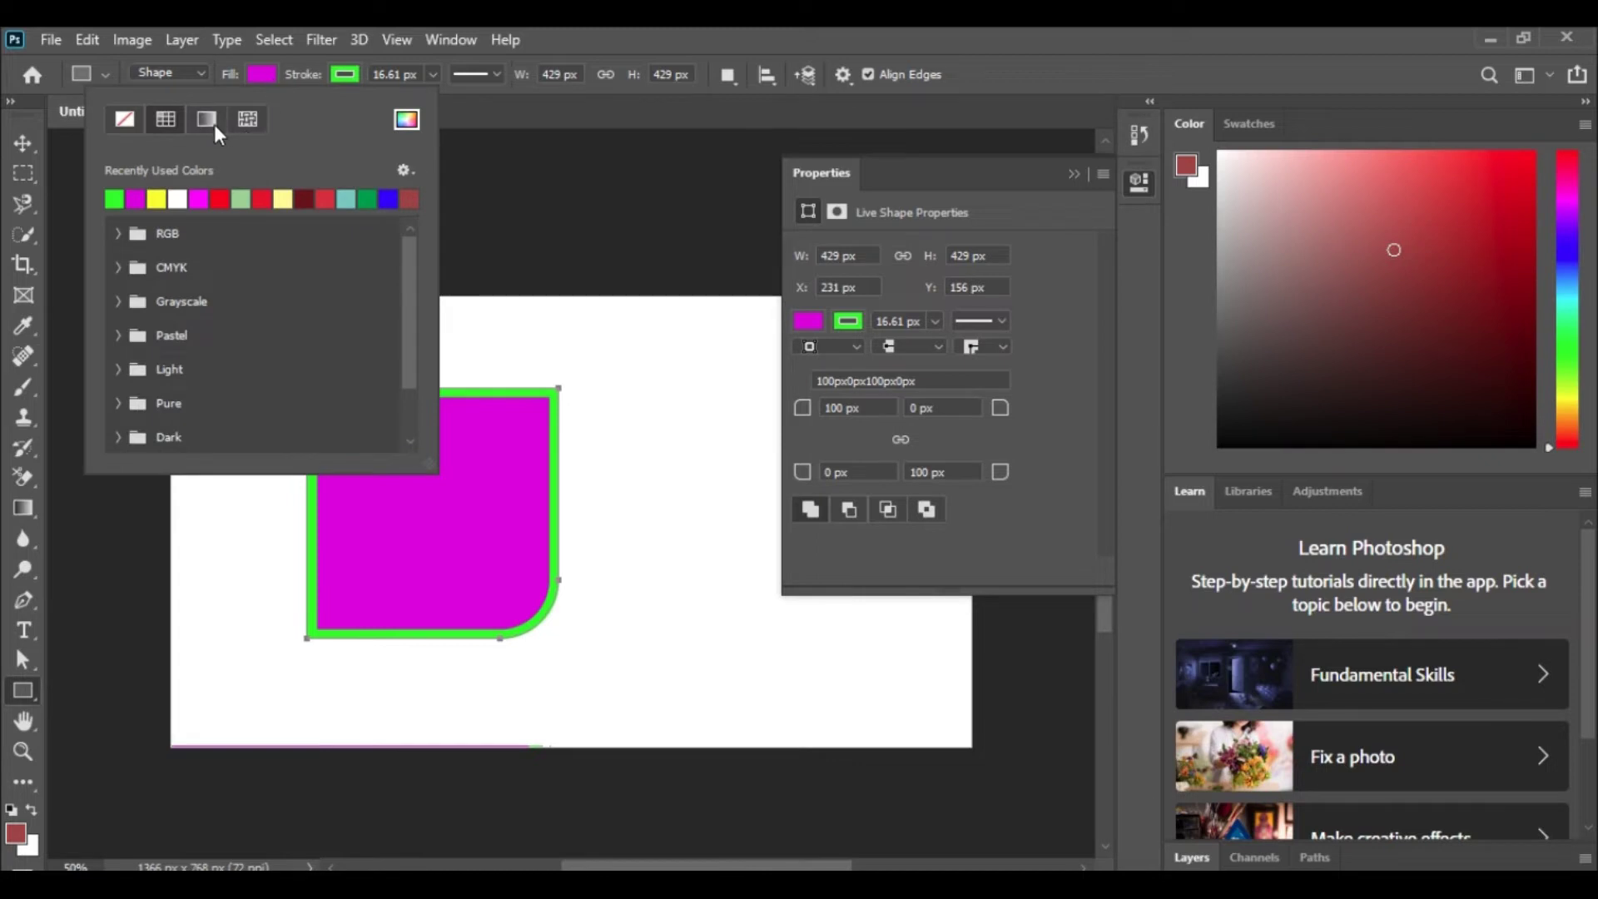
pyautogui.click(304, 199)
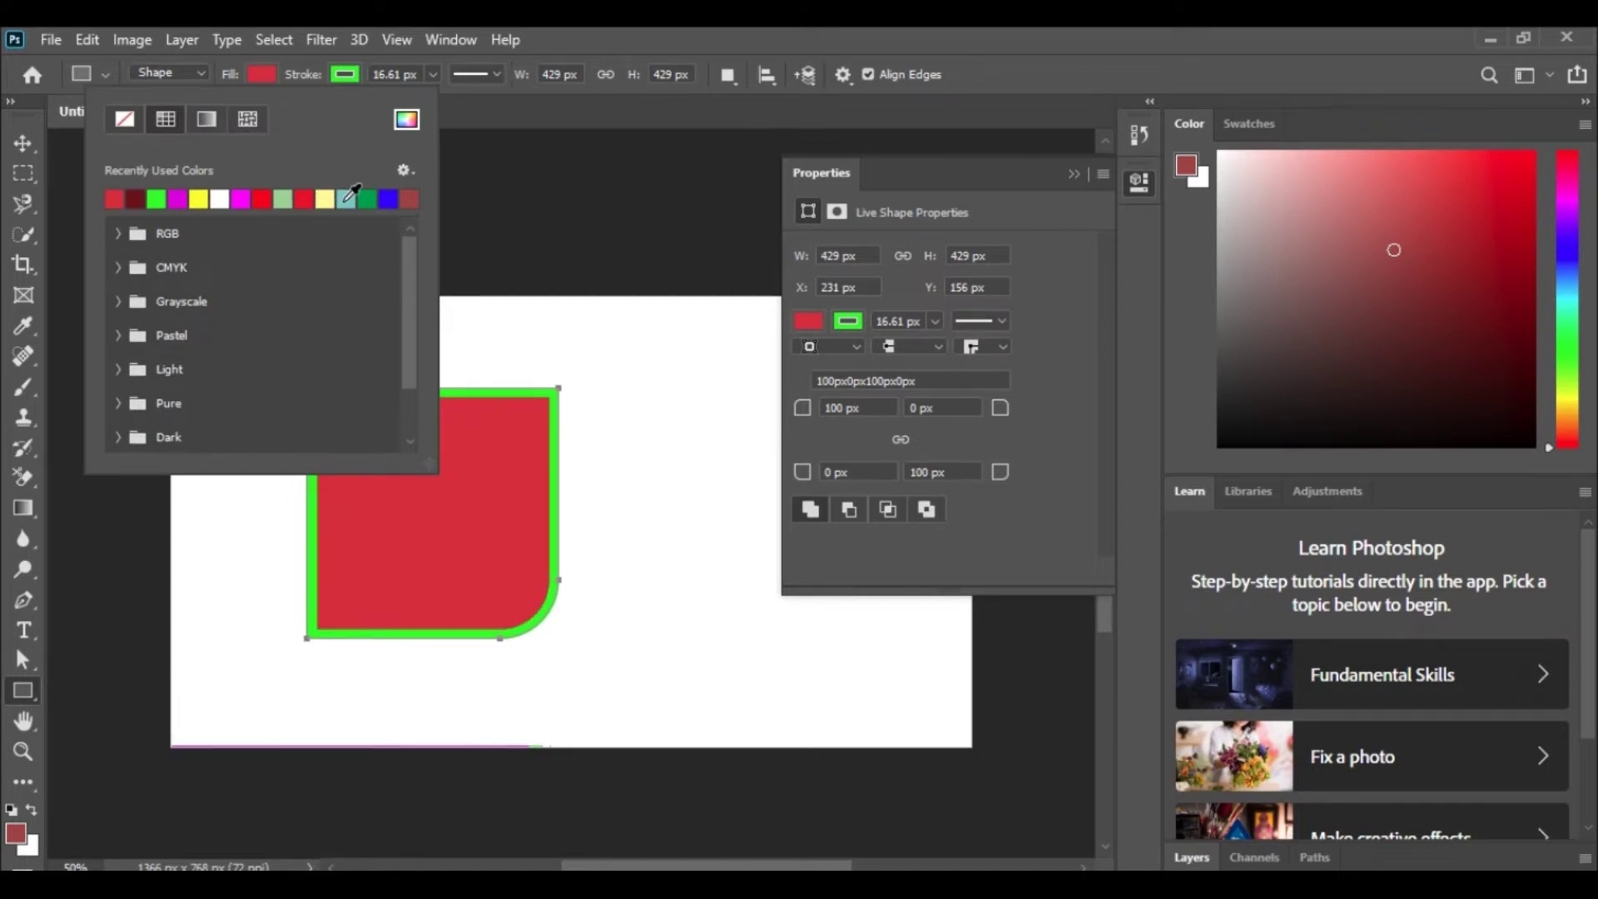
pyautogui.click(208, 119)
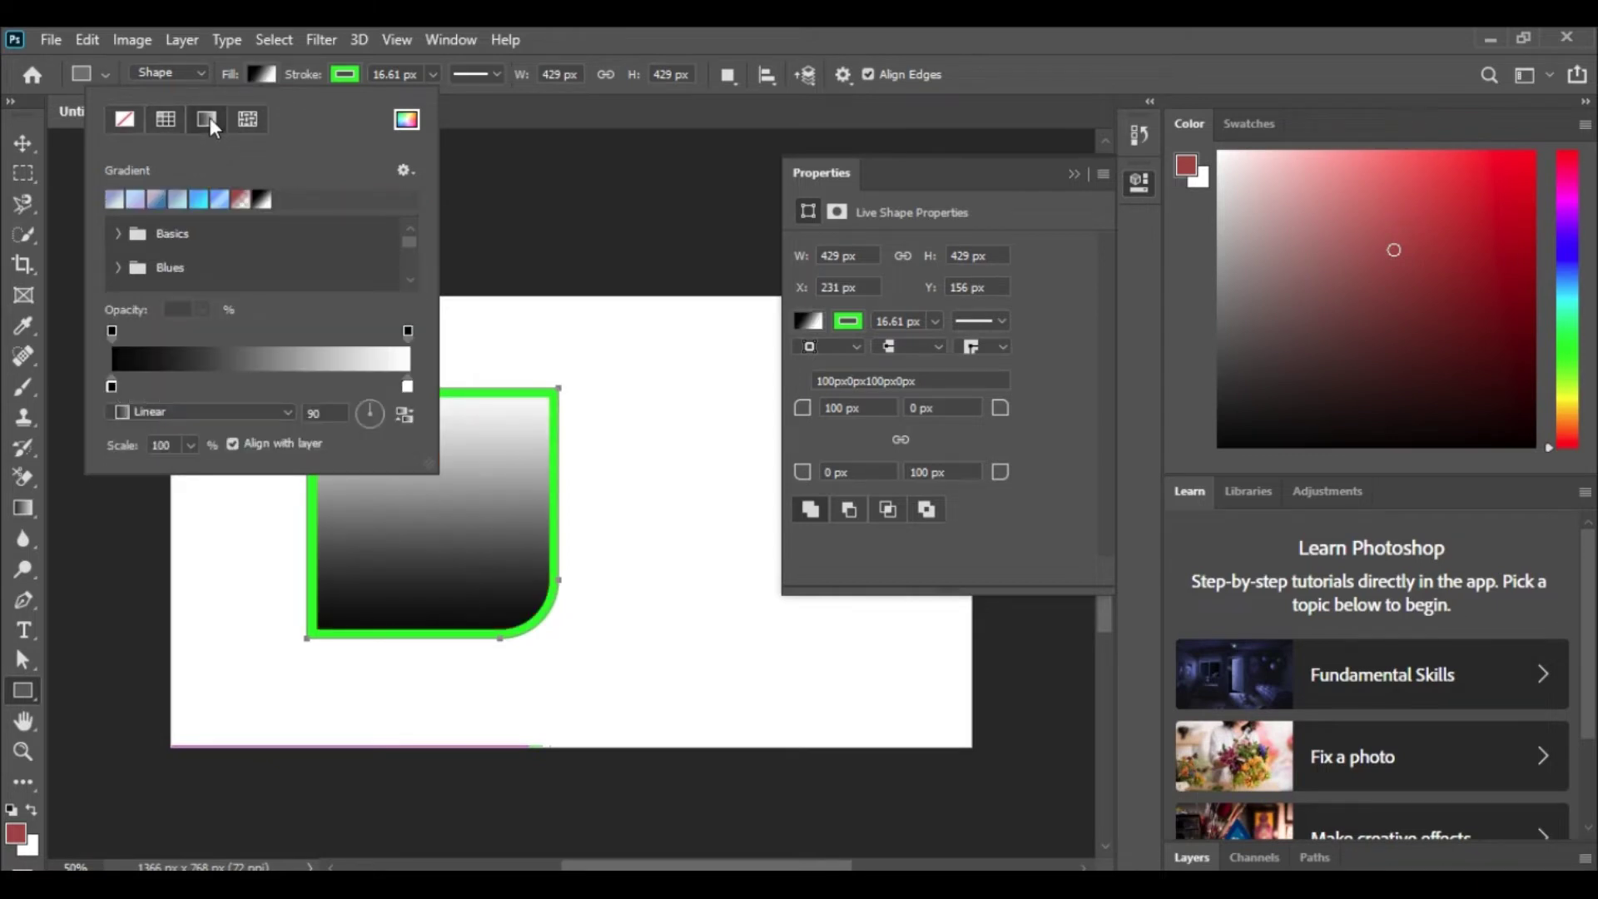
pyautogui.click(199, 199)
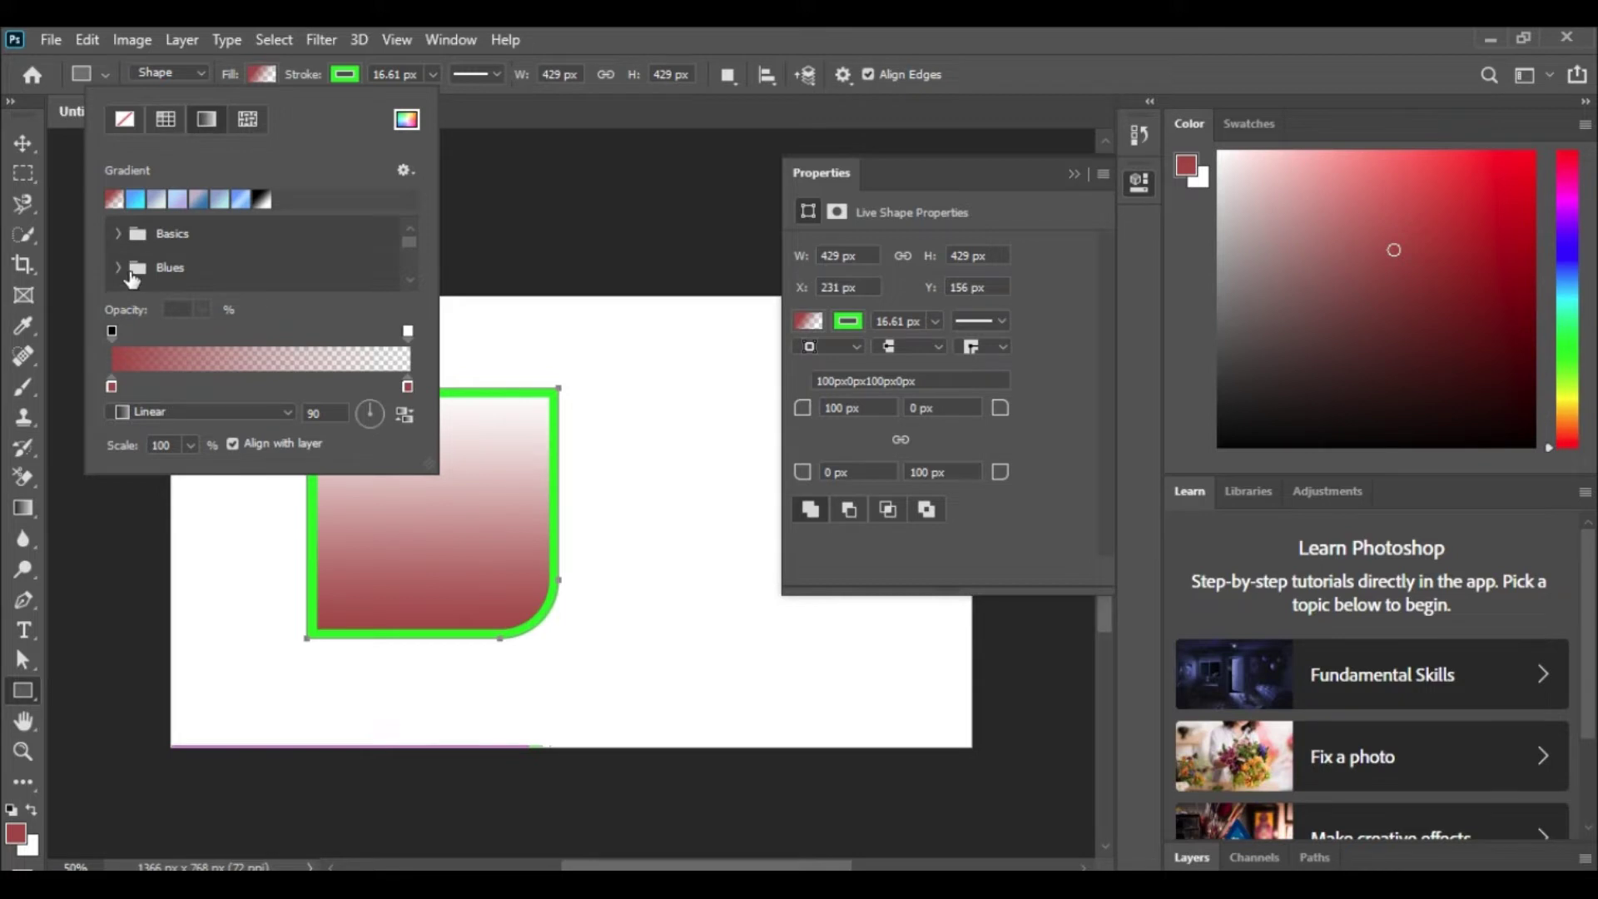
pyautogui.scroll(-2, 283, 261)
pyautogui.scroll(-2, 250, 265)
pyautogui.scroll(-1, 174, 271)
pyautogui.scroll(-1, 177, 272)
pyautogui.scroll(-1, 177, 271)
pyautogui.scroll(-1, 176, 272)
pyautogui.scroll(-1, 177, 273)
pyautogui.scroll(1, 178, 273)
pyautogui.scroll(2, 178, 273)
pyautogui.scroll(1, 178, 274)
pyautogui.scroll(2, 179, 275)
# Apply a lavender-blue Blues gradient preset and add a middle colour stop.
pyautogui.click(117, 236)
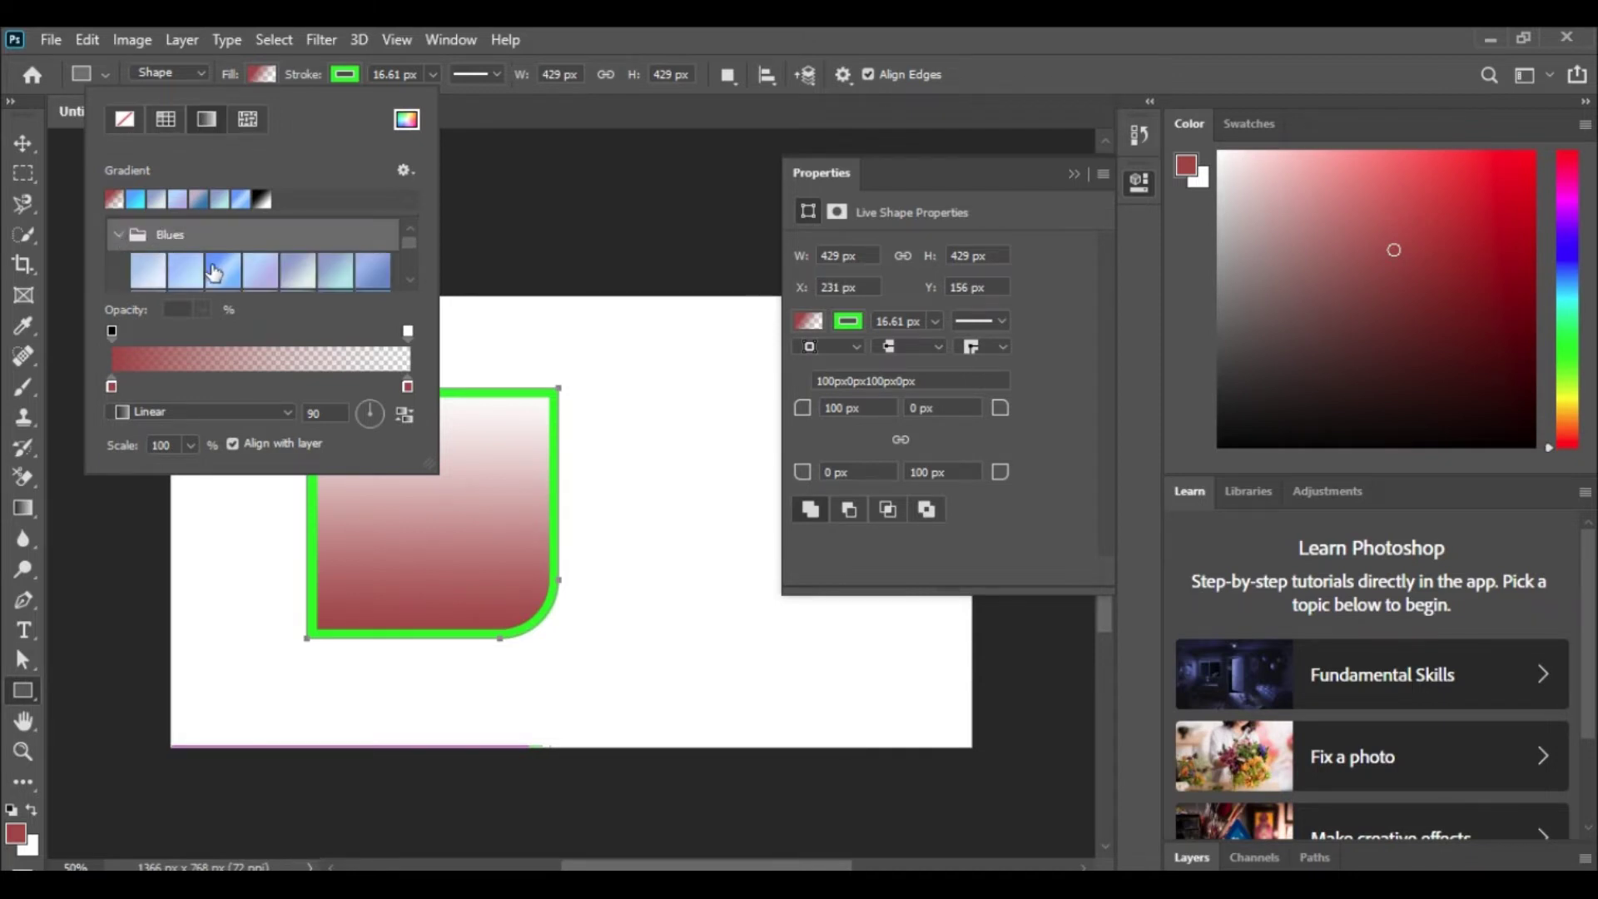
pyautogui.click(218, 272)
pyautogui.click(251, 270)
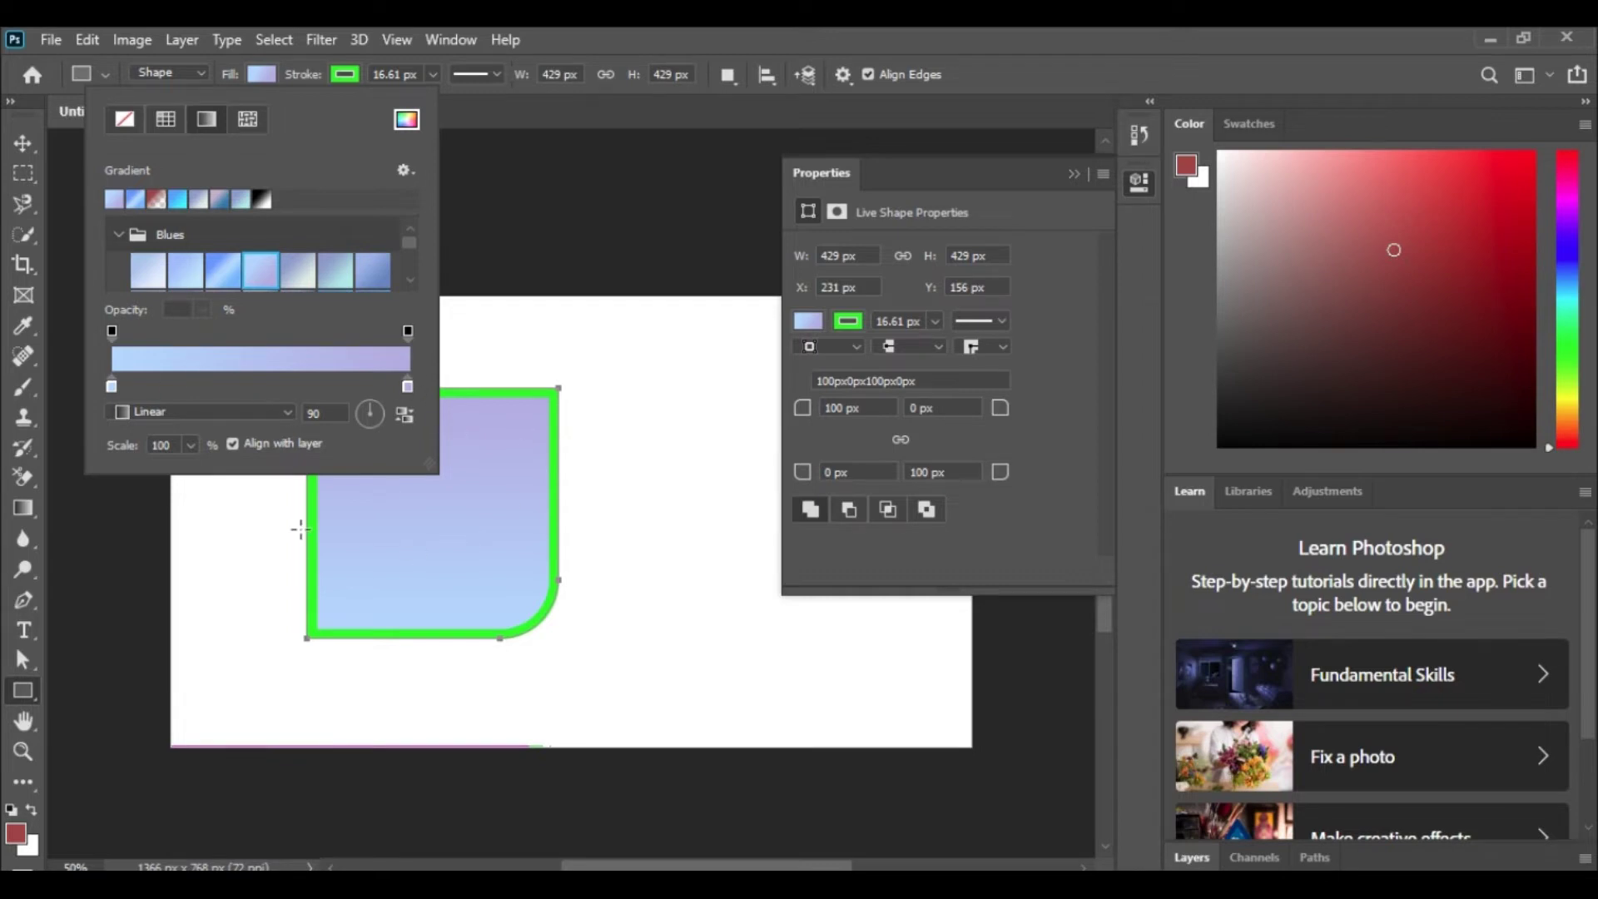
pyautogui.moveTo(203, 386); pyautogui.dragTo(259, 386)
# Set the gradient's middle colour stop to magenta.
pyautogui.doubleClick(257, 386)
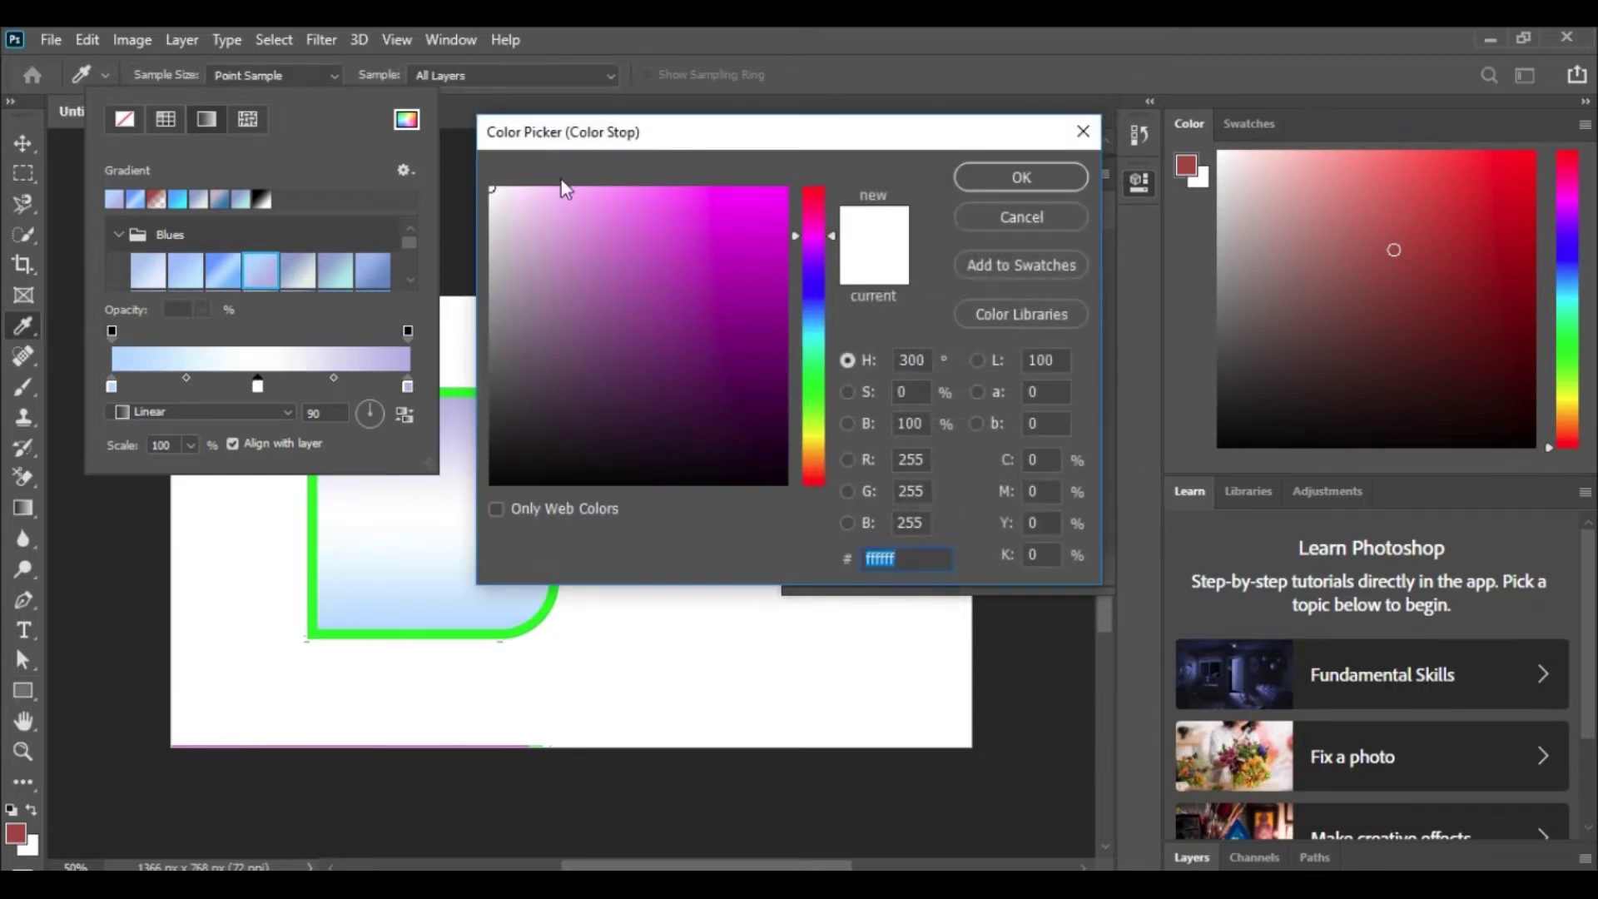
pyautogui.moveTo(696, 257); pyautogui.dragTo(734, 209)
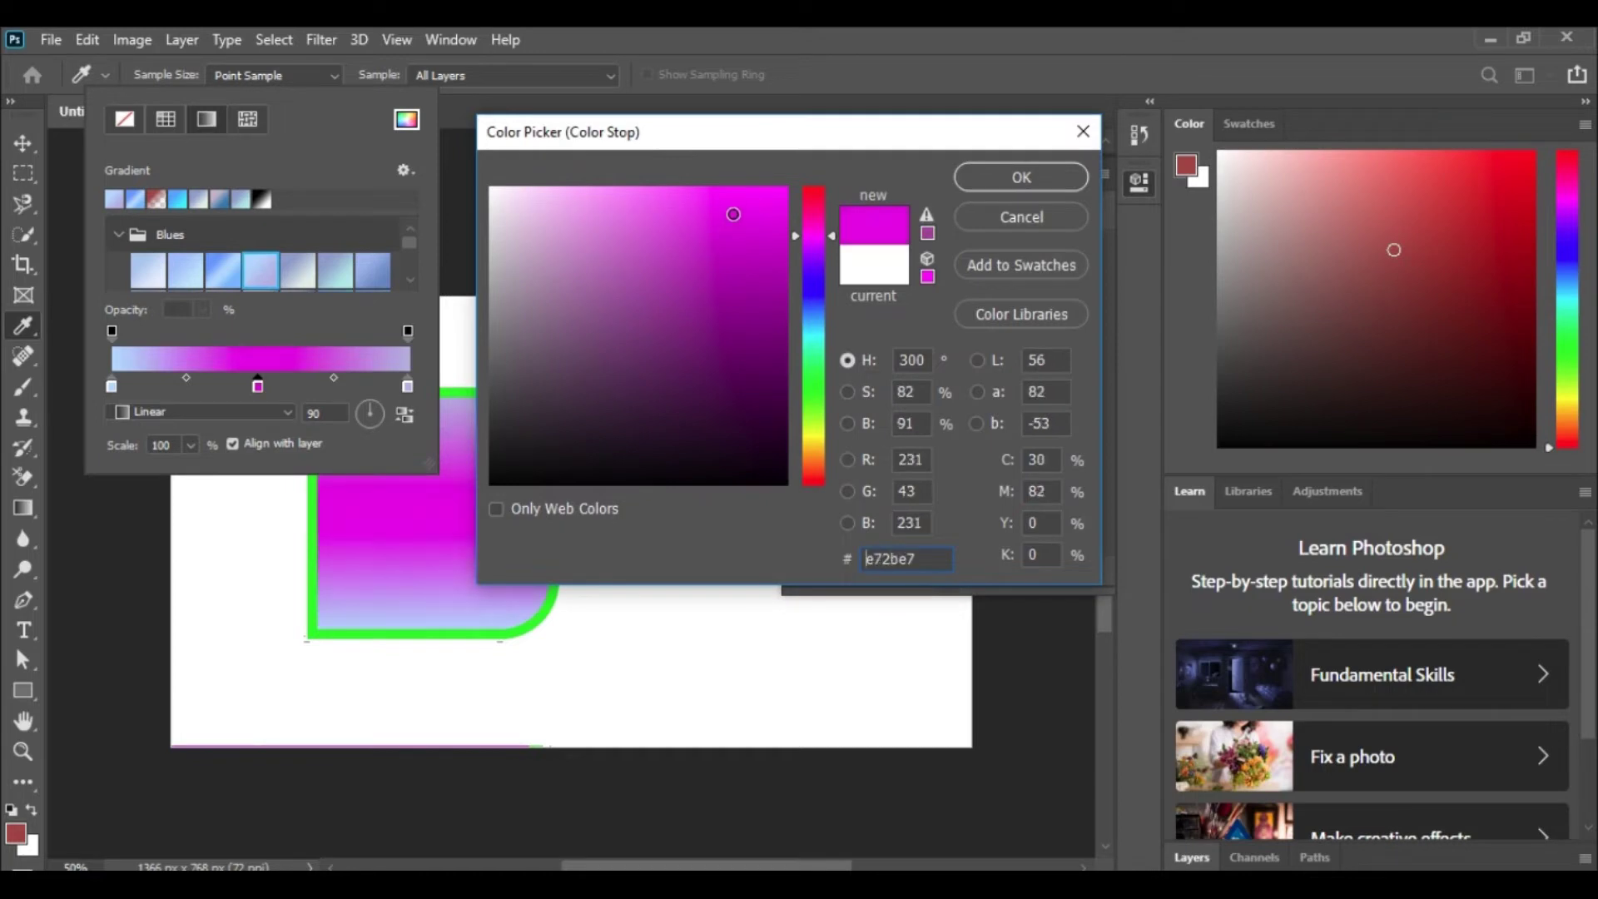
pyautogui.click(1034, 182)
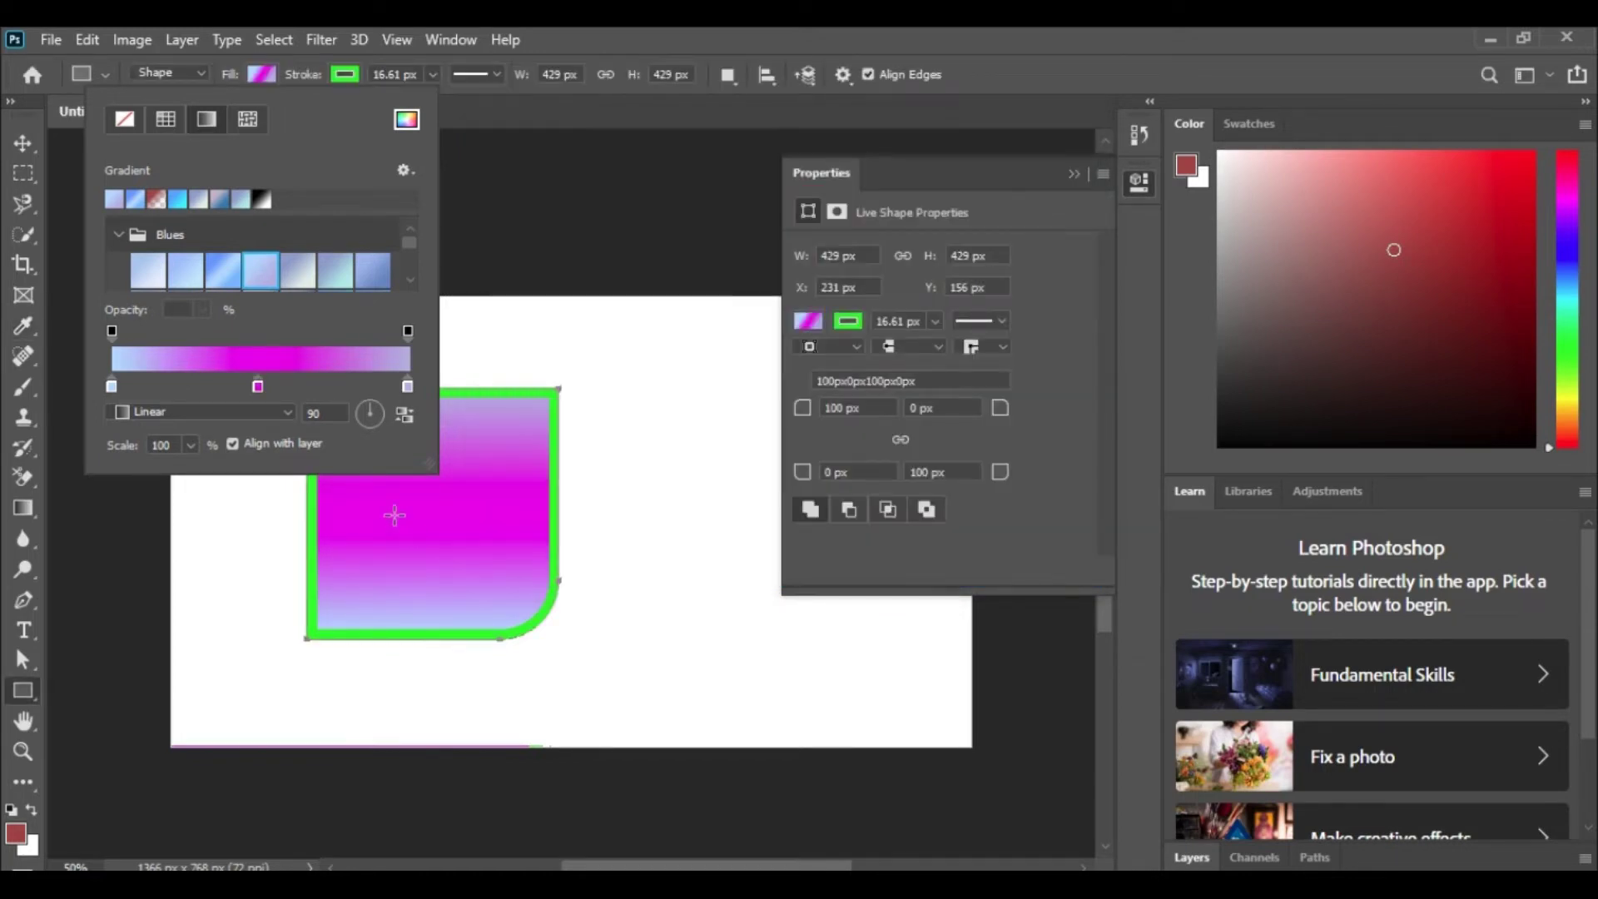
# Keep the gradient linear, angled at 118° and scaled to 34%.
pyautogui.click(385, 407)
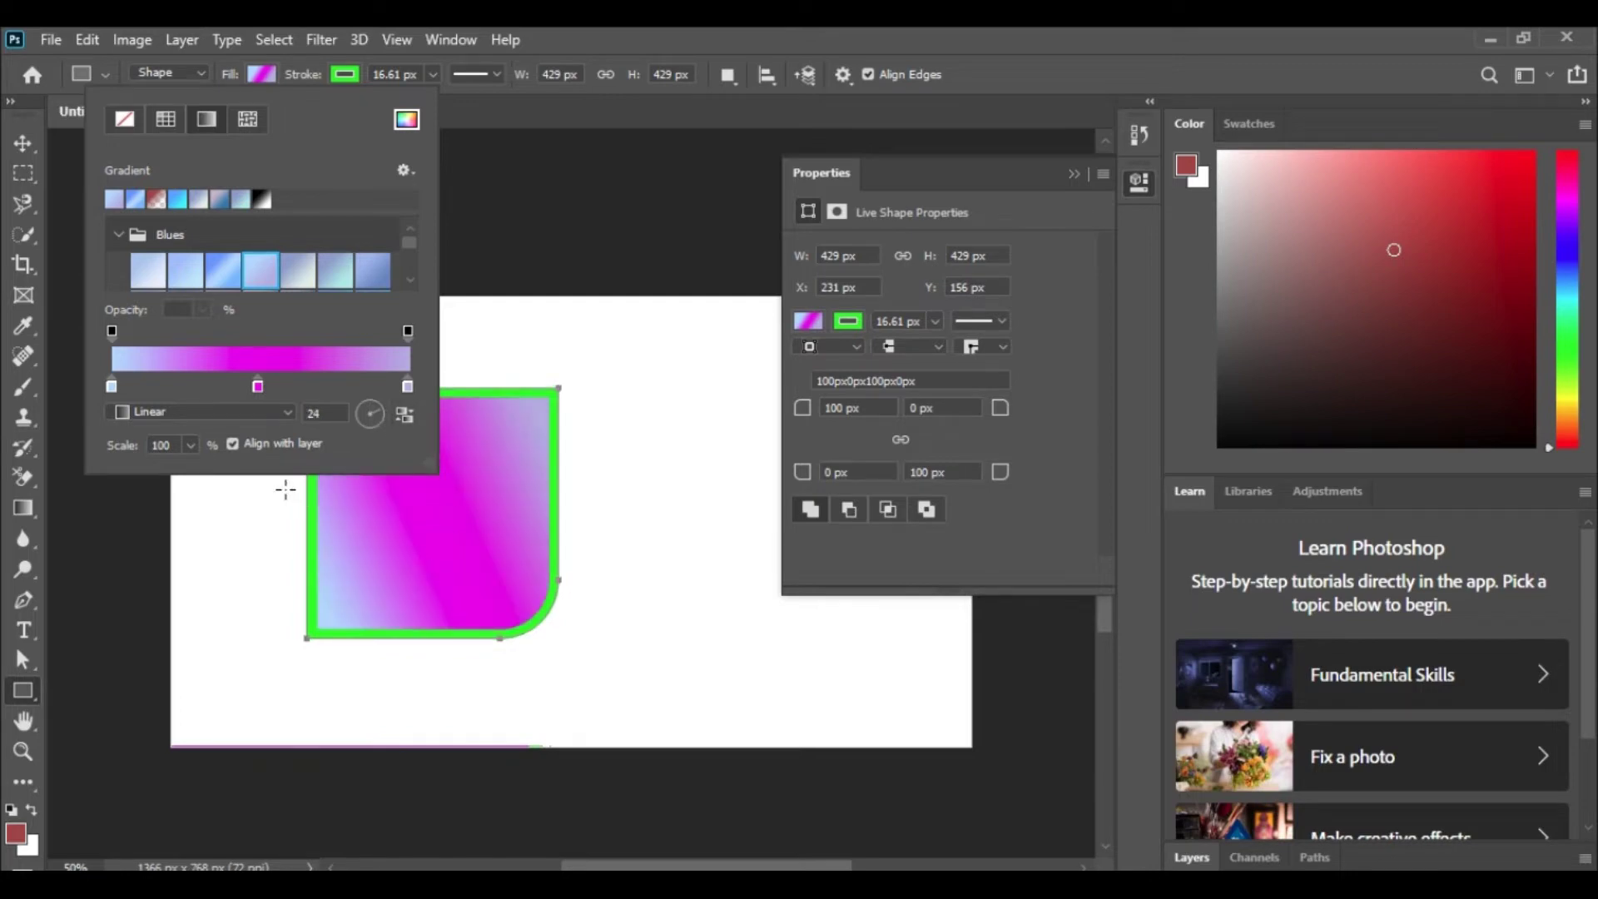
pyautogui.click(130, 417)
pyautogui.click(185, 402)
pyautogui.moveTo(363, 412); pyautogui.dragTo(363, 406)
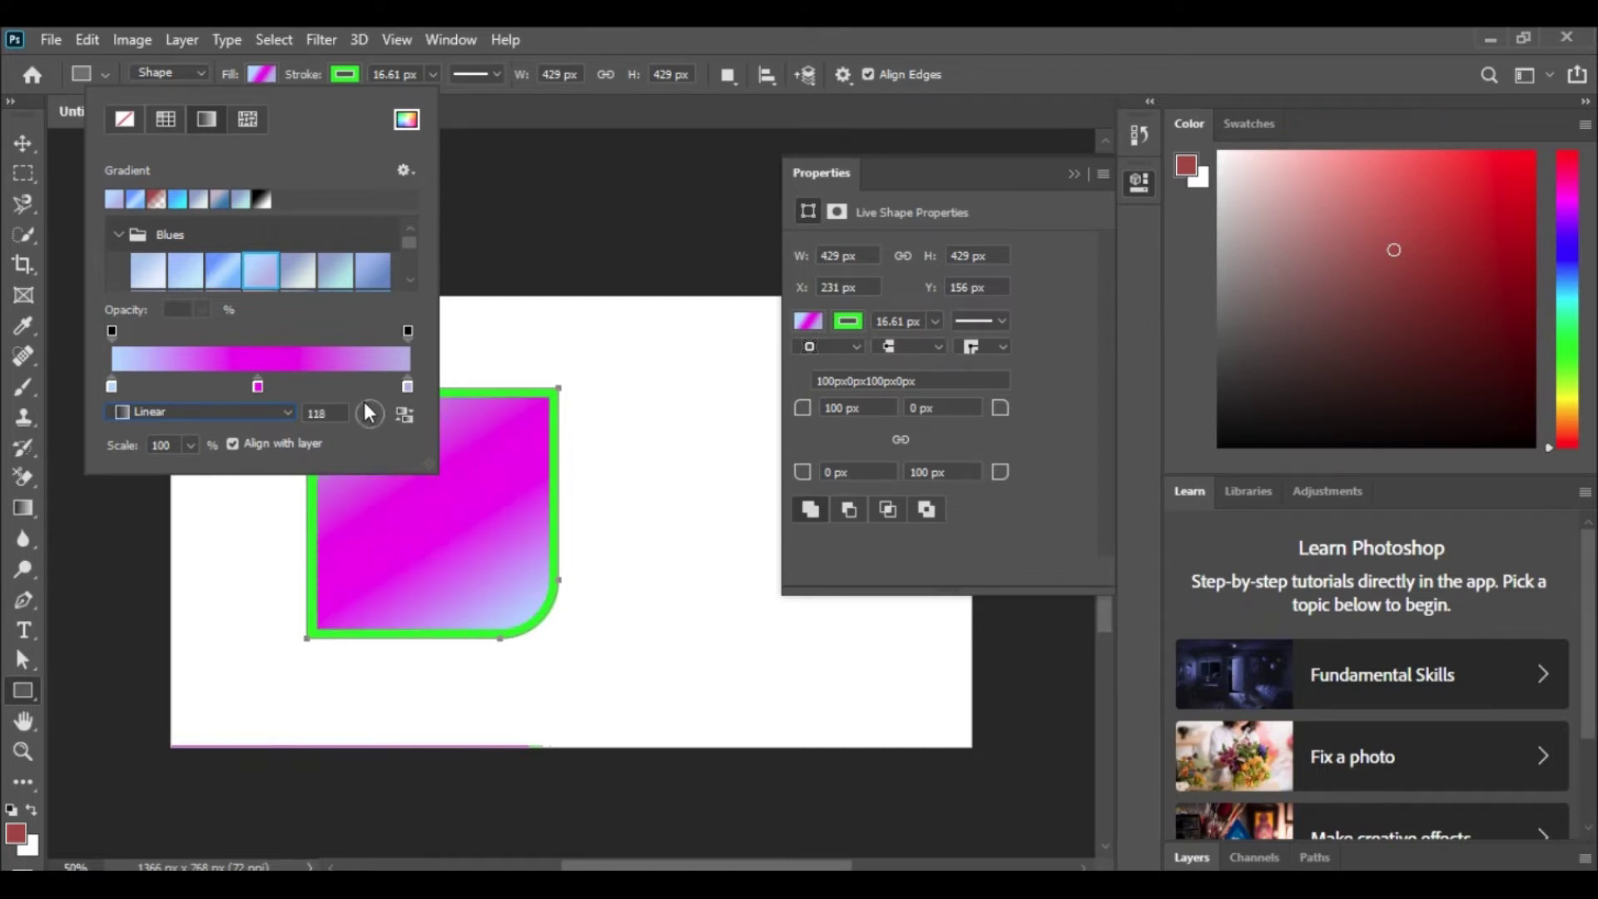
pyautogui.click(191, 444)
pyautogui.moveTo(197, 459); pyautogui.dragTo(187, 479)
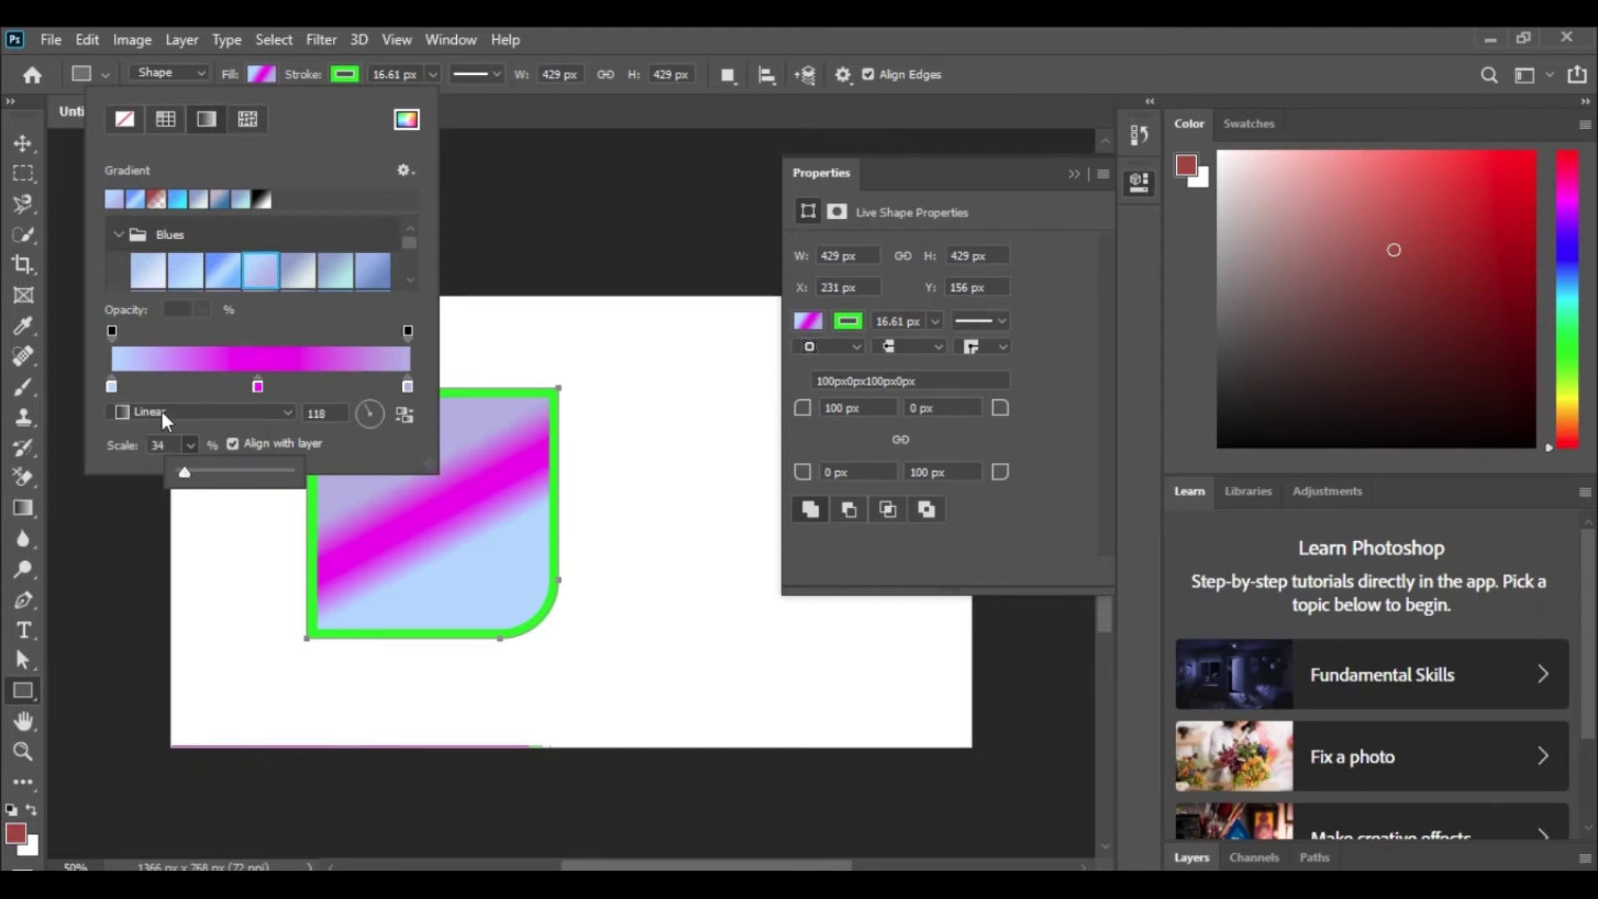
pyautogui.click(164, 413)
pyautogui.click(159, 451)
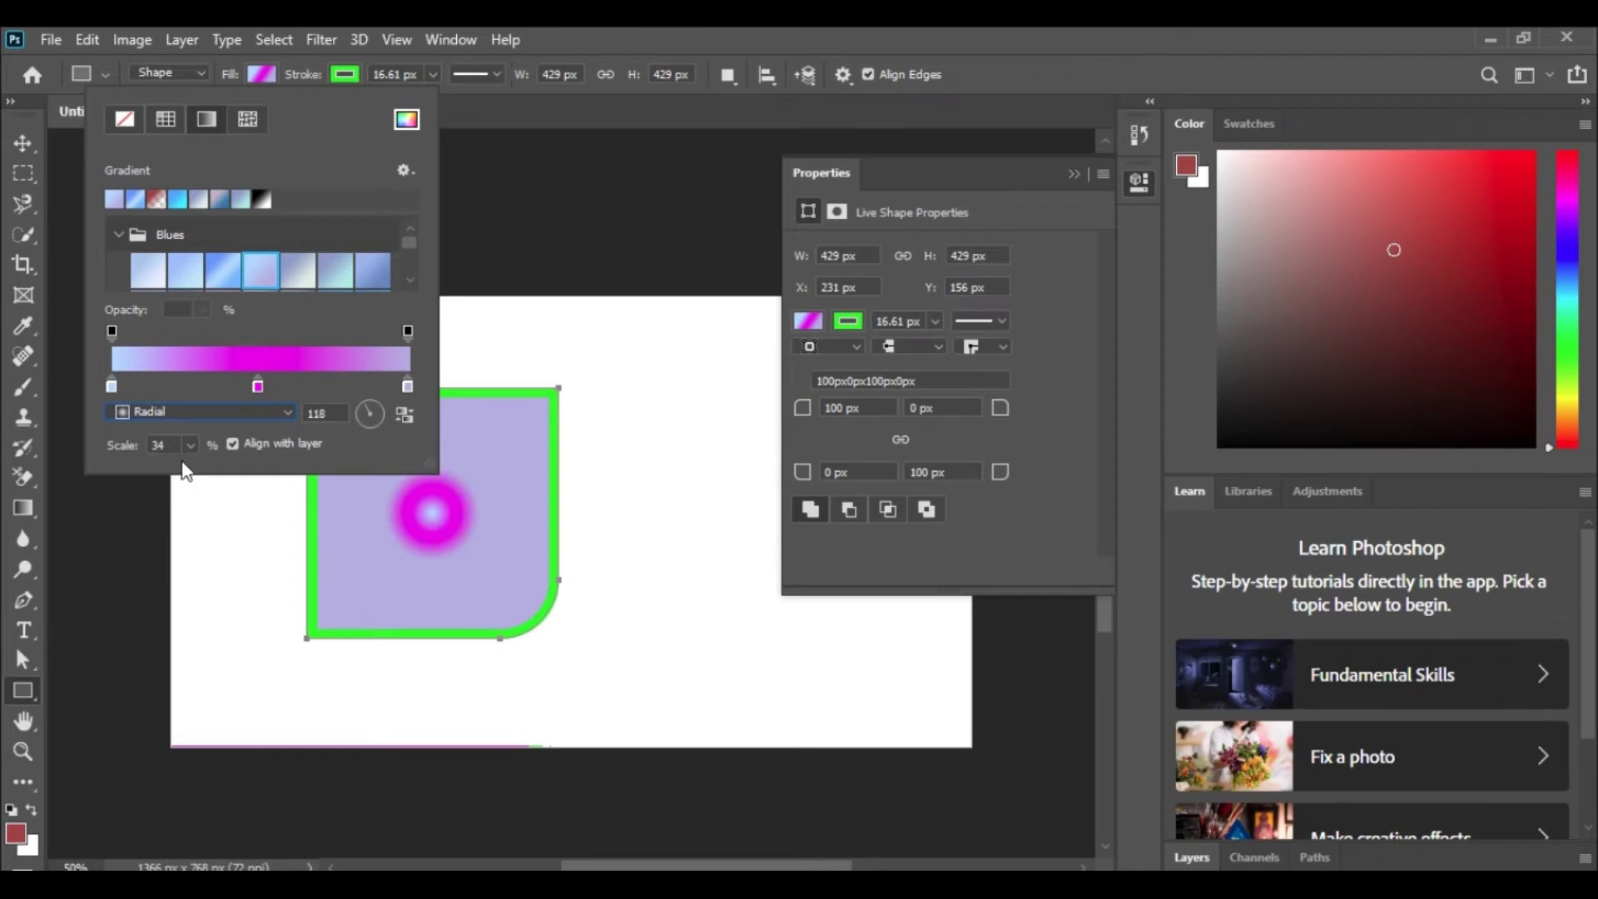
pyautogui.click(255, 413)
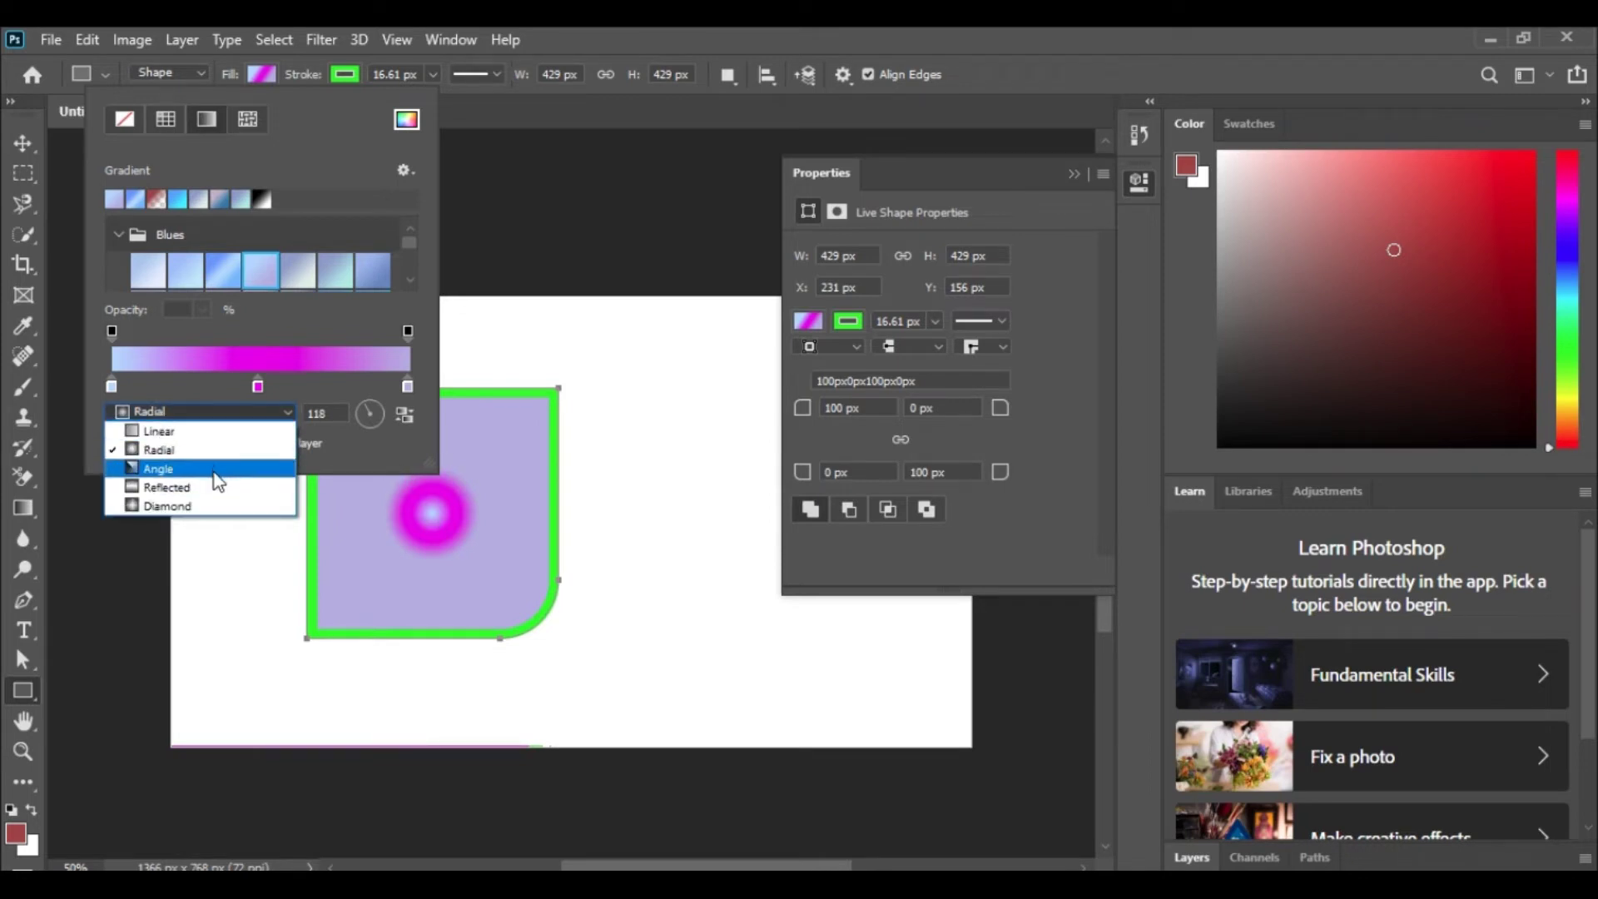
pyautogui.click(214, 468)
pyautogui.click(217, 417)
pyautogui.click(214, 487)
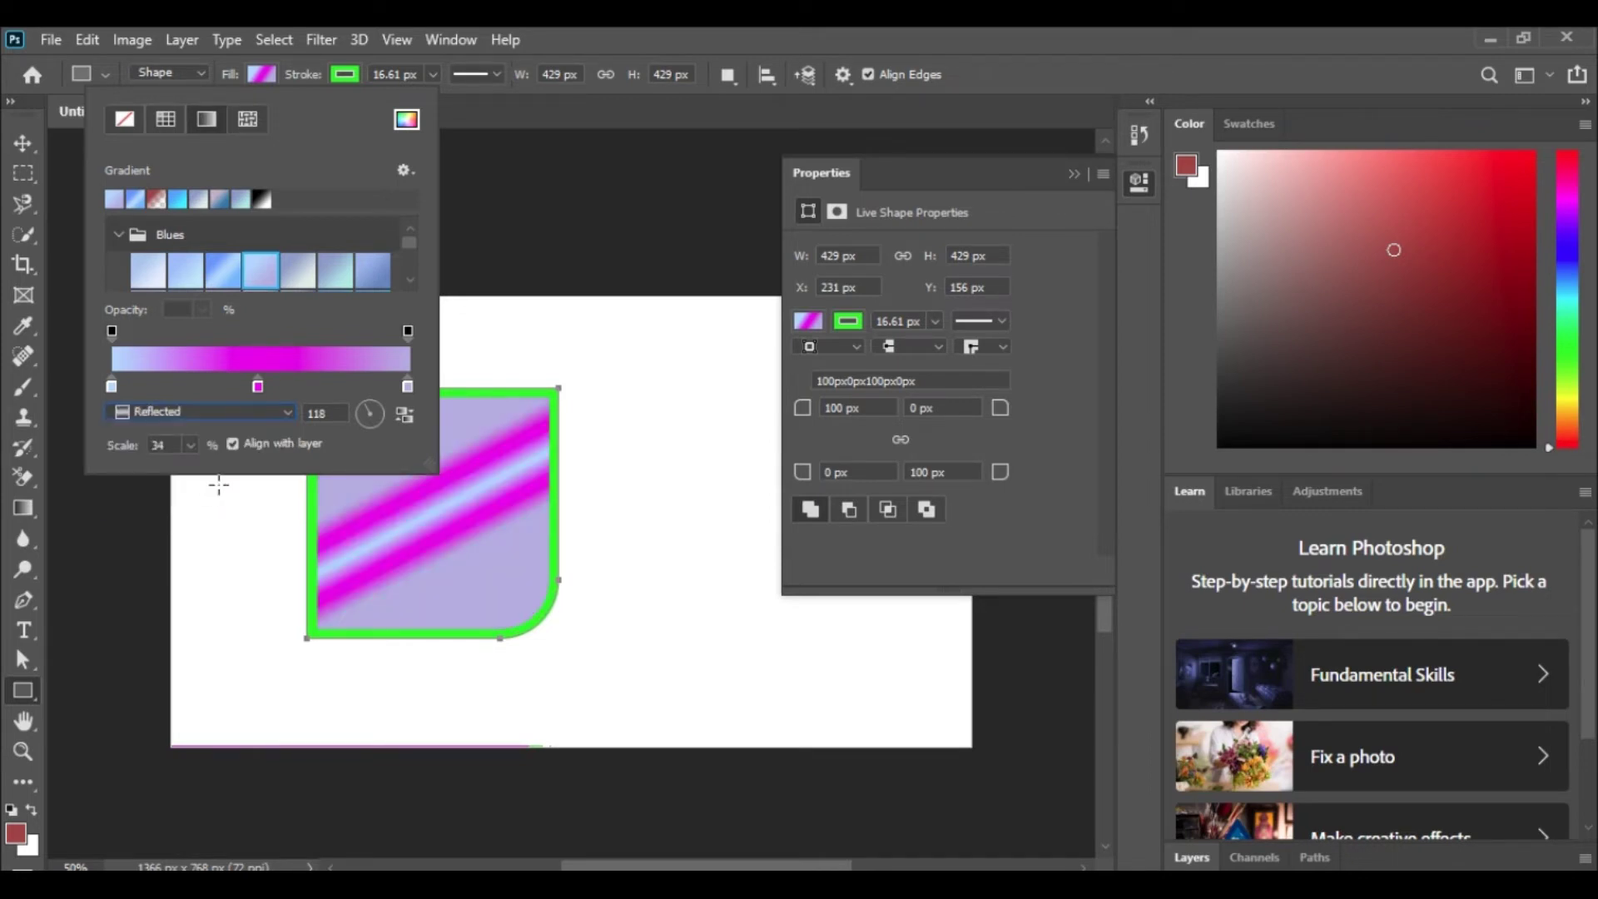
pyautogui.click(217, 411)
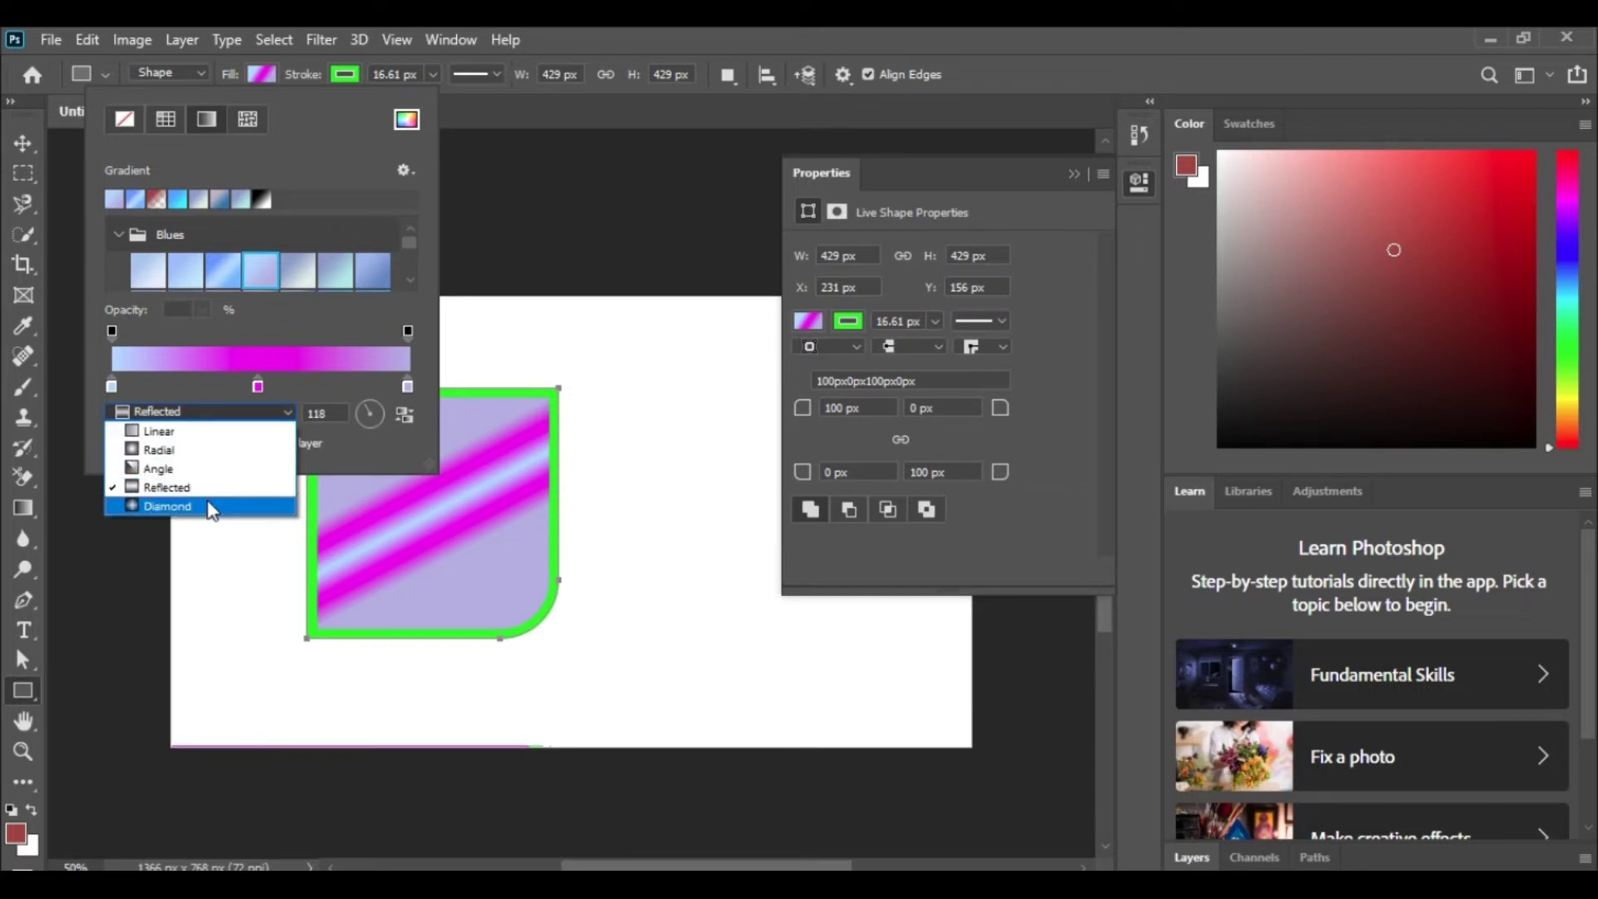
pyautogui.click(213, 505)
pyautogui.click(255, 412)
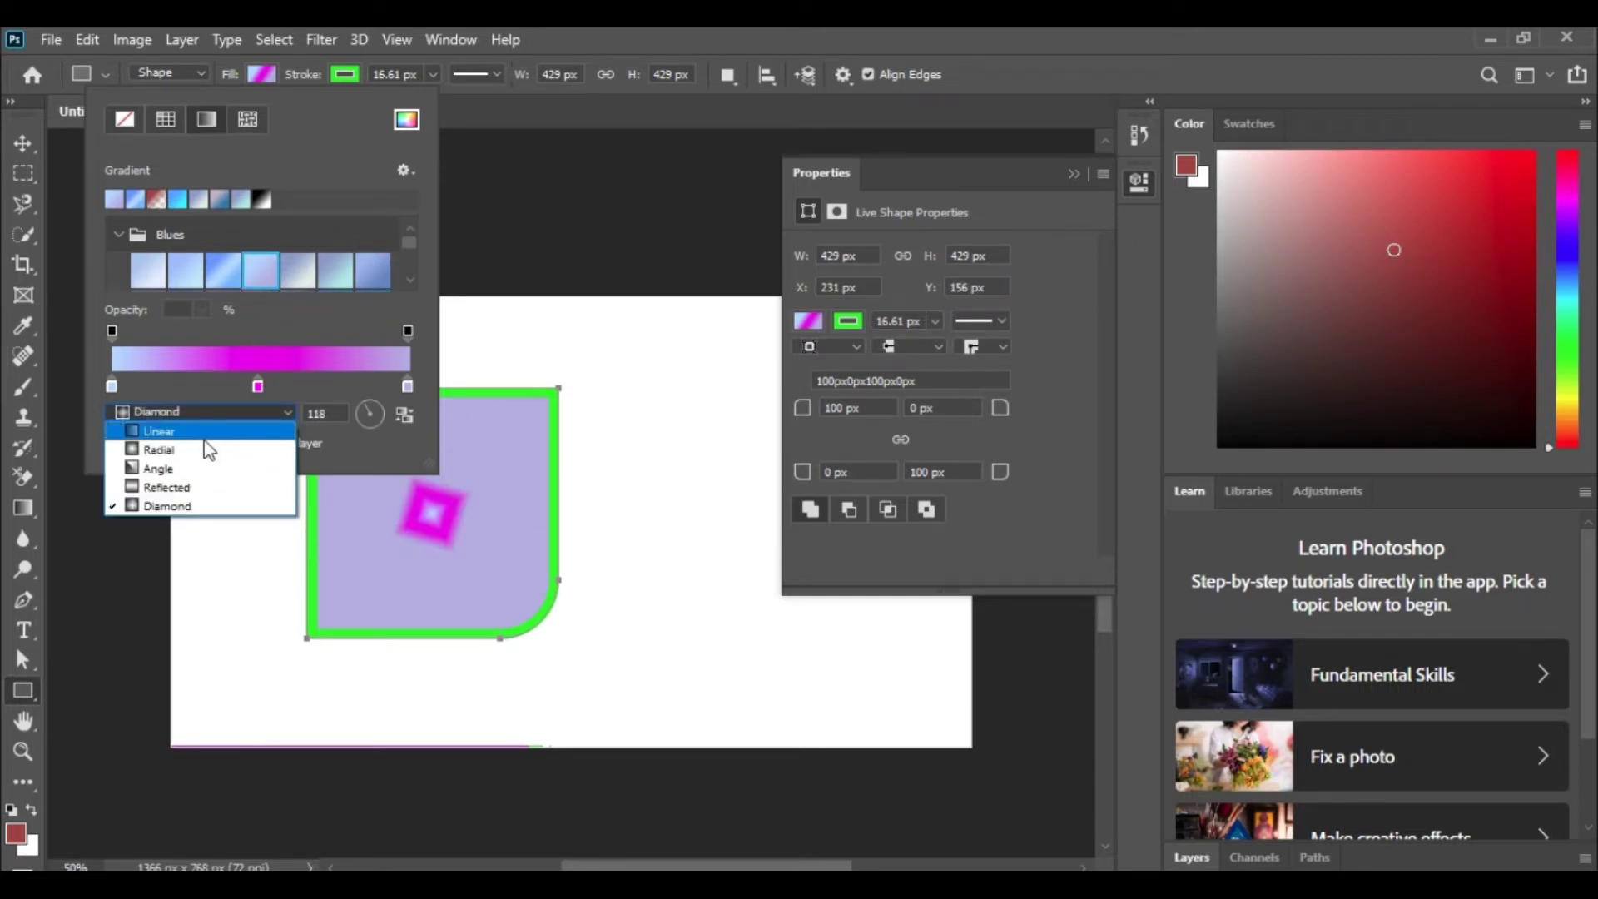
pyautogui.click(207, 450)
pyautogui.click(204, 412)
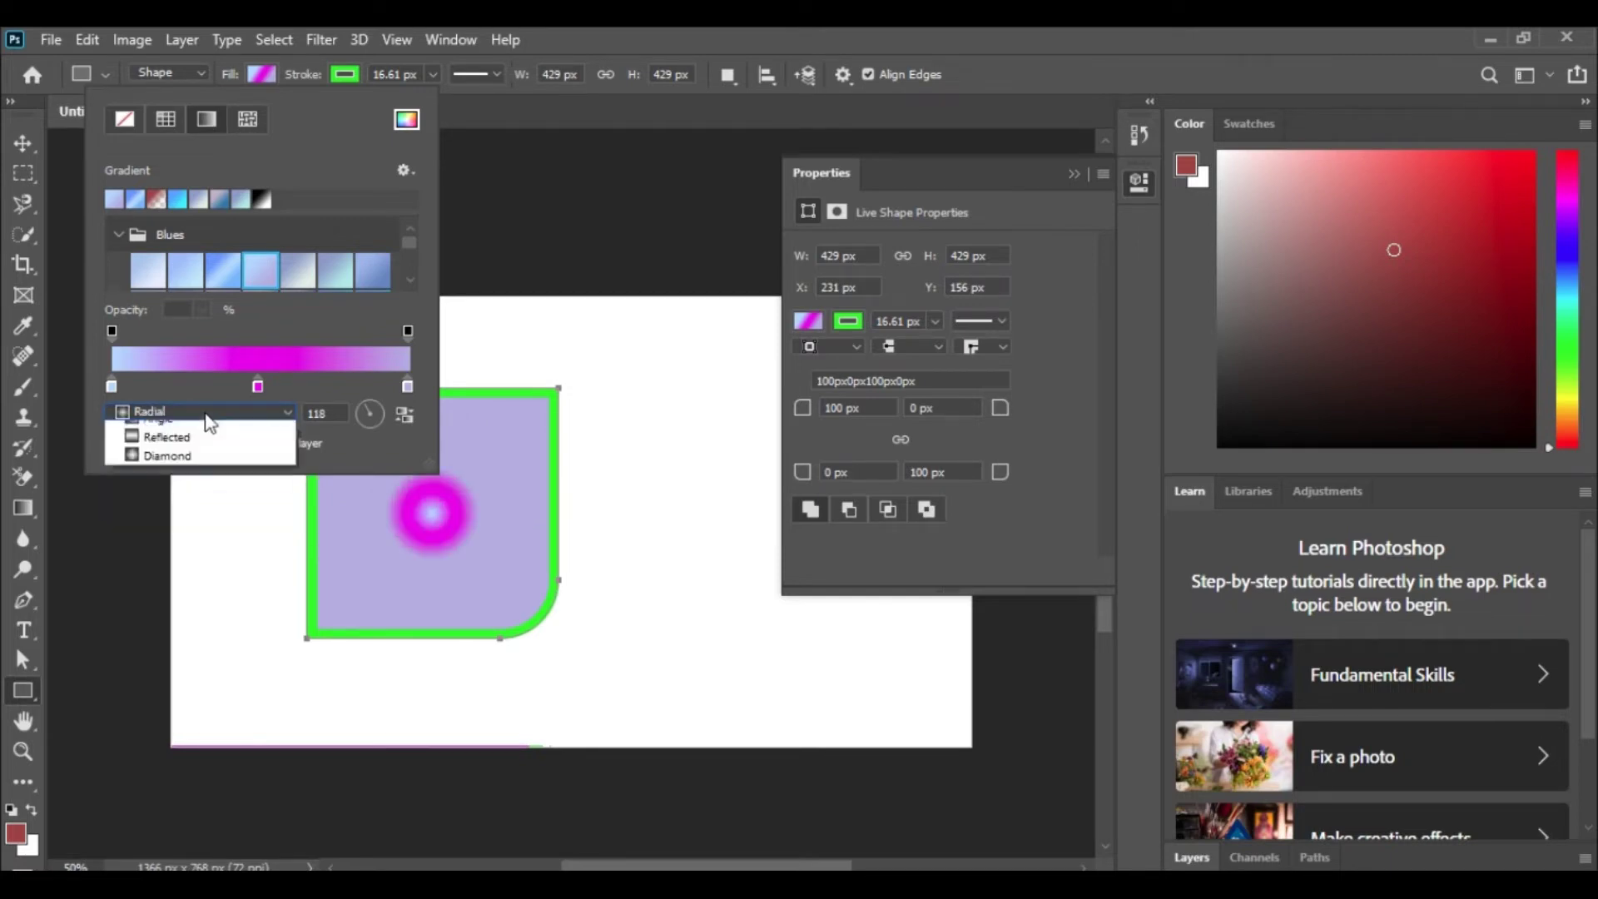
pyautogui.click(162, 431)
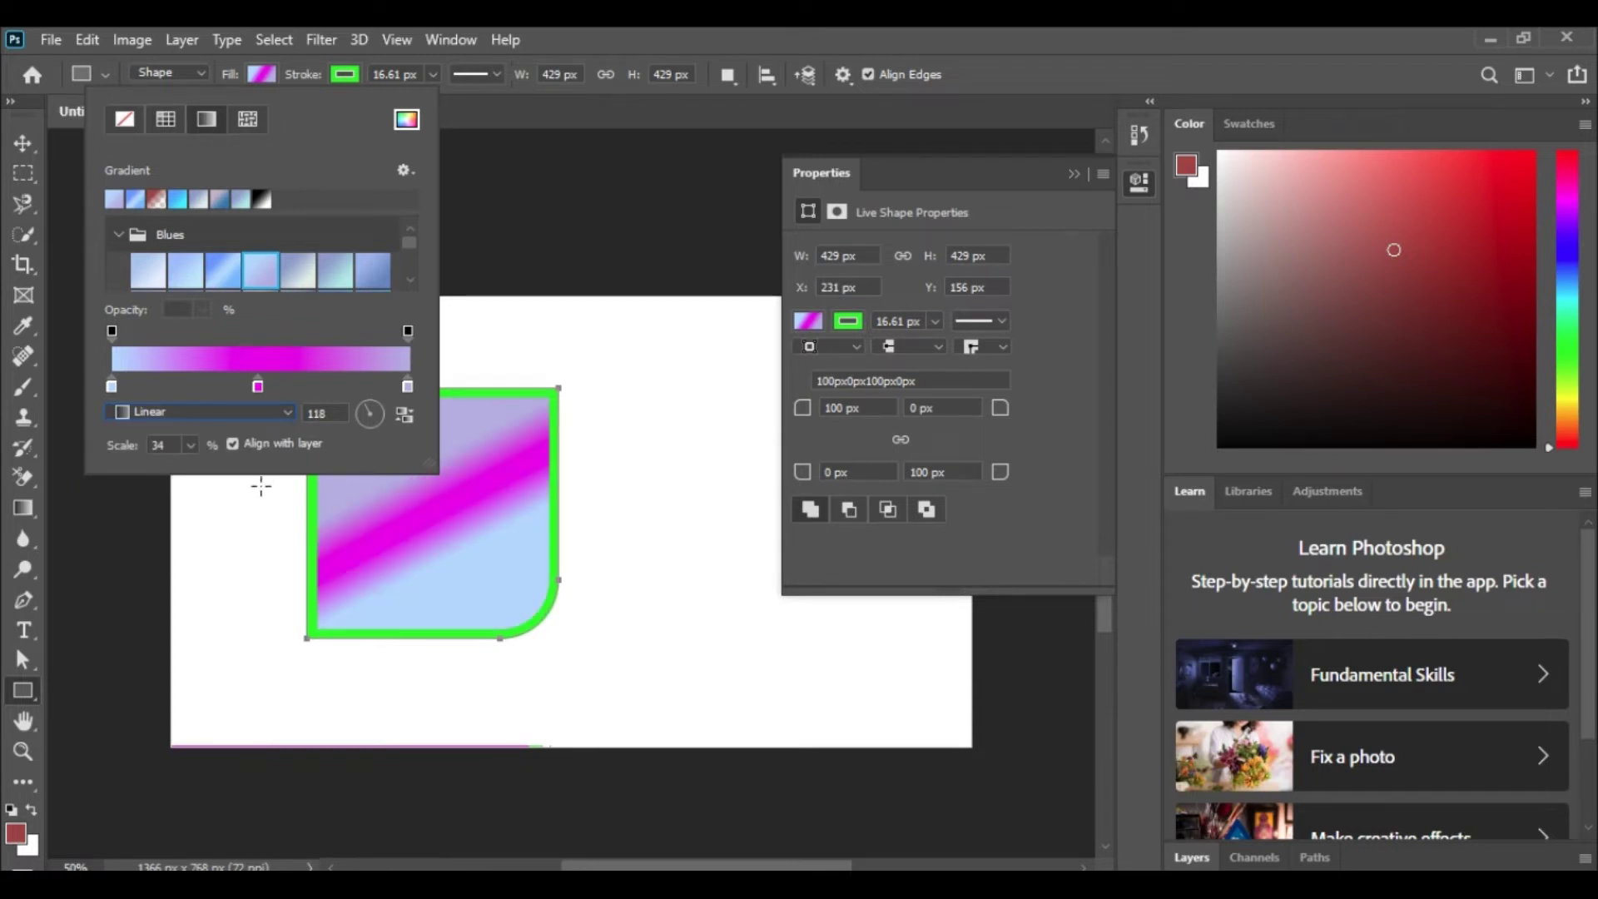
pyautogui.moveTo(257, 386); pyautogui.dragTo(288, 386)
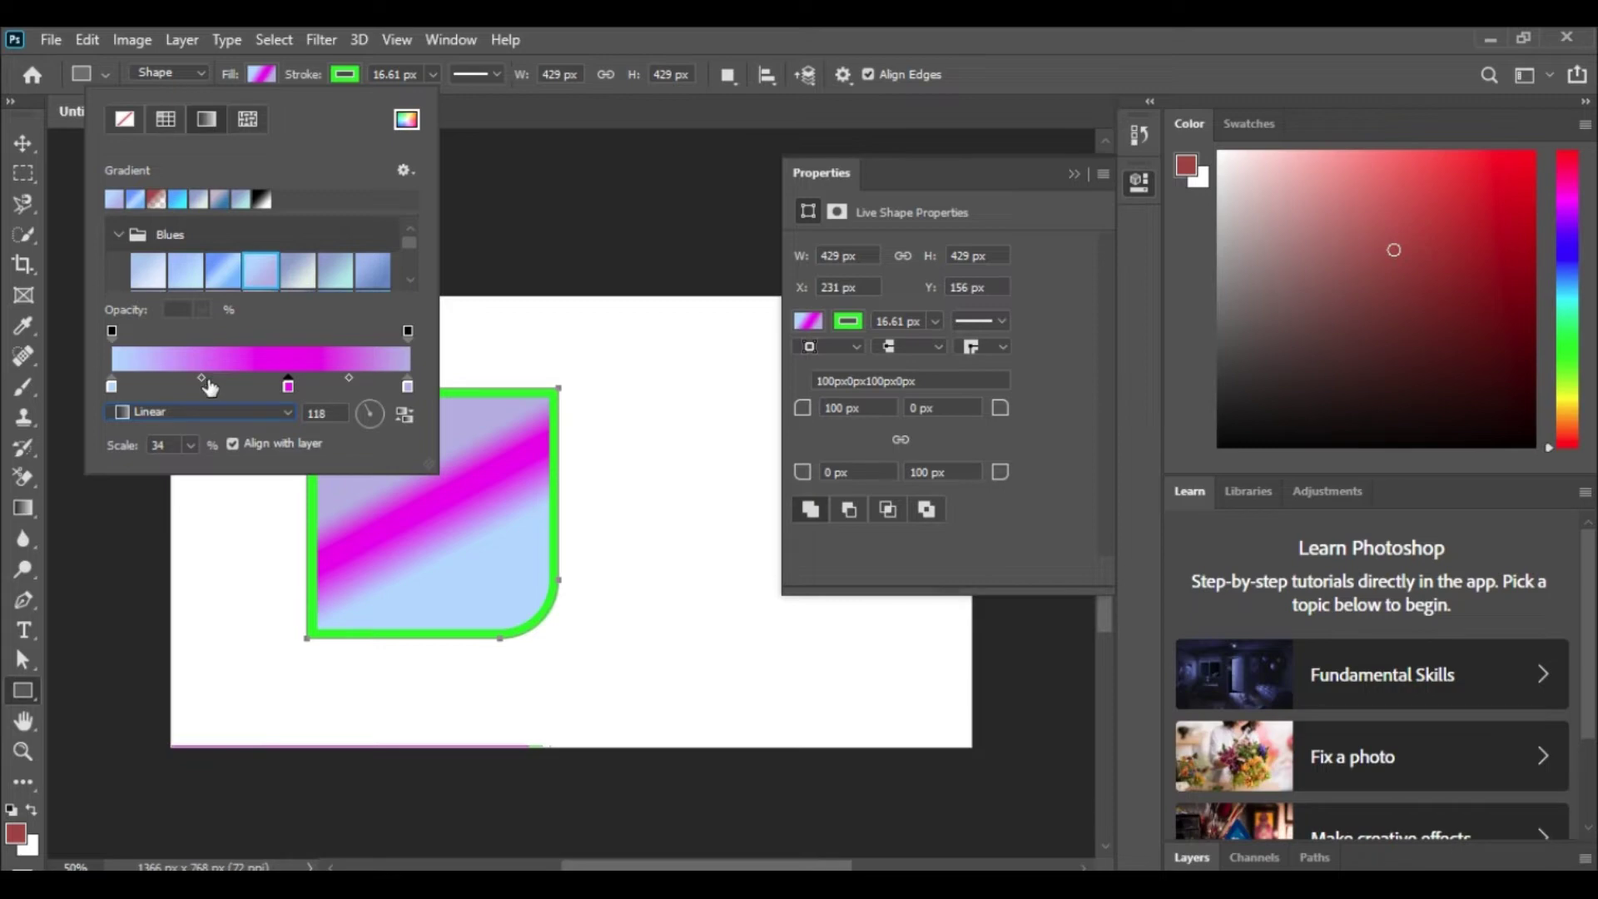
# Shift the magenta stop and add a red d84b4b colour stop beside it.
pyautogui.moveTo(202, 377); pyautogui.dragTo(159, 378)
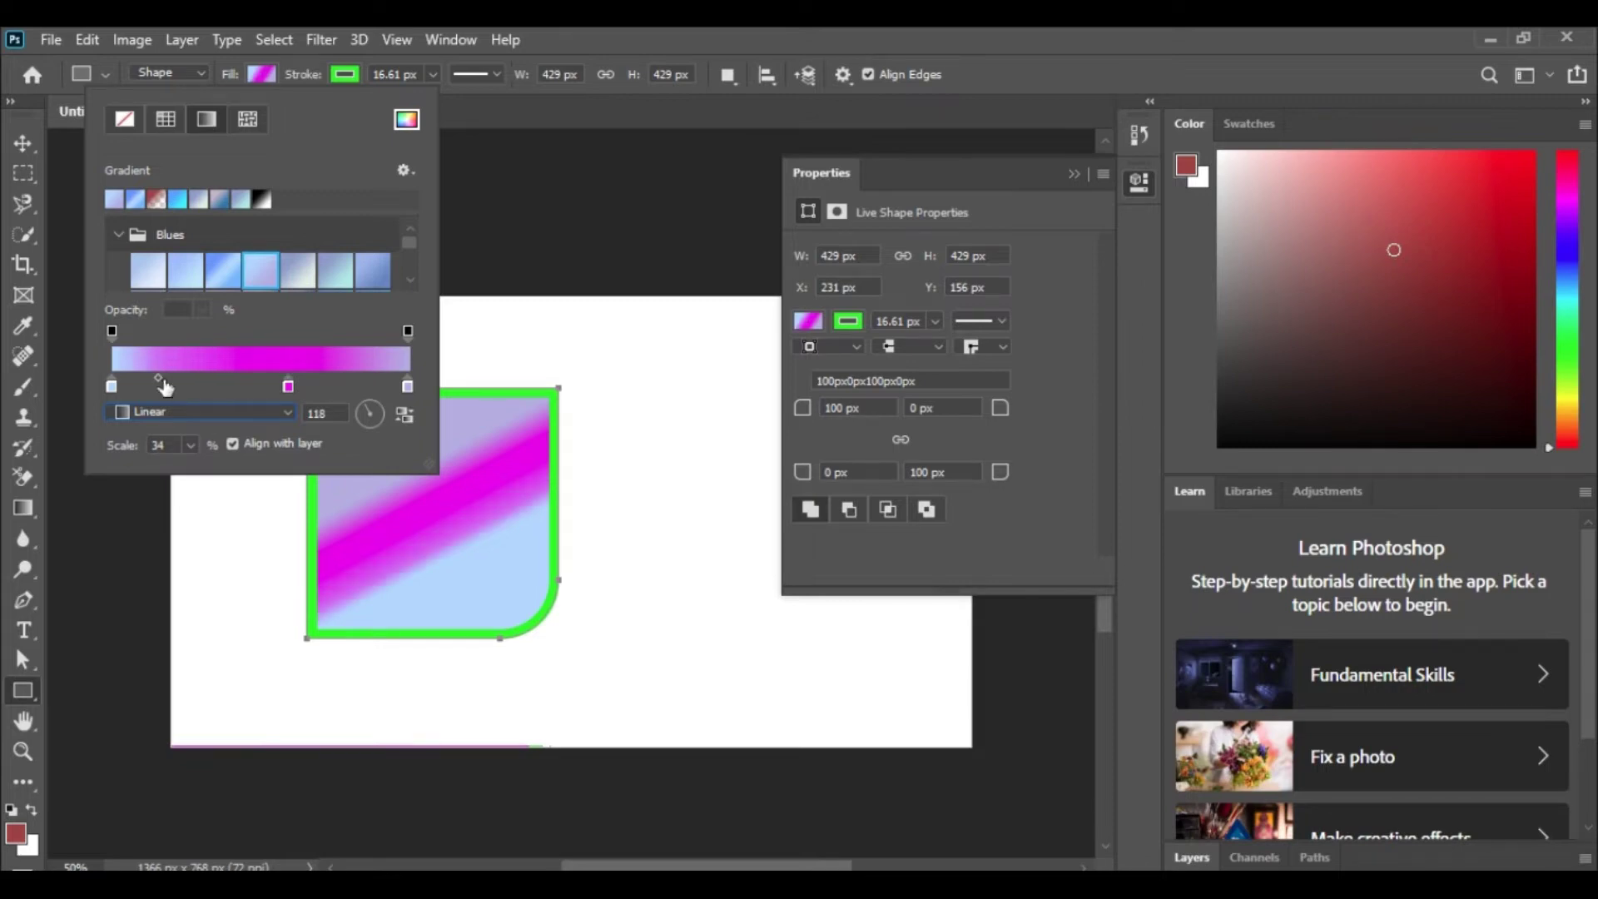
pyautogui.click(218, 365)
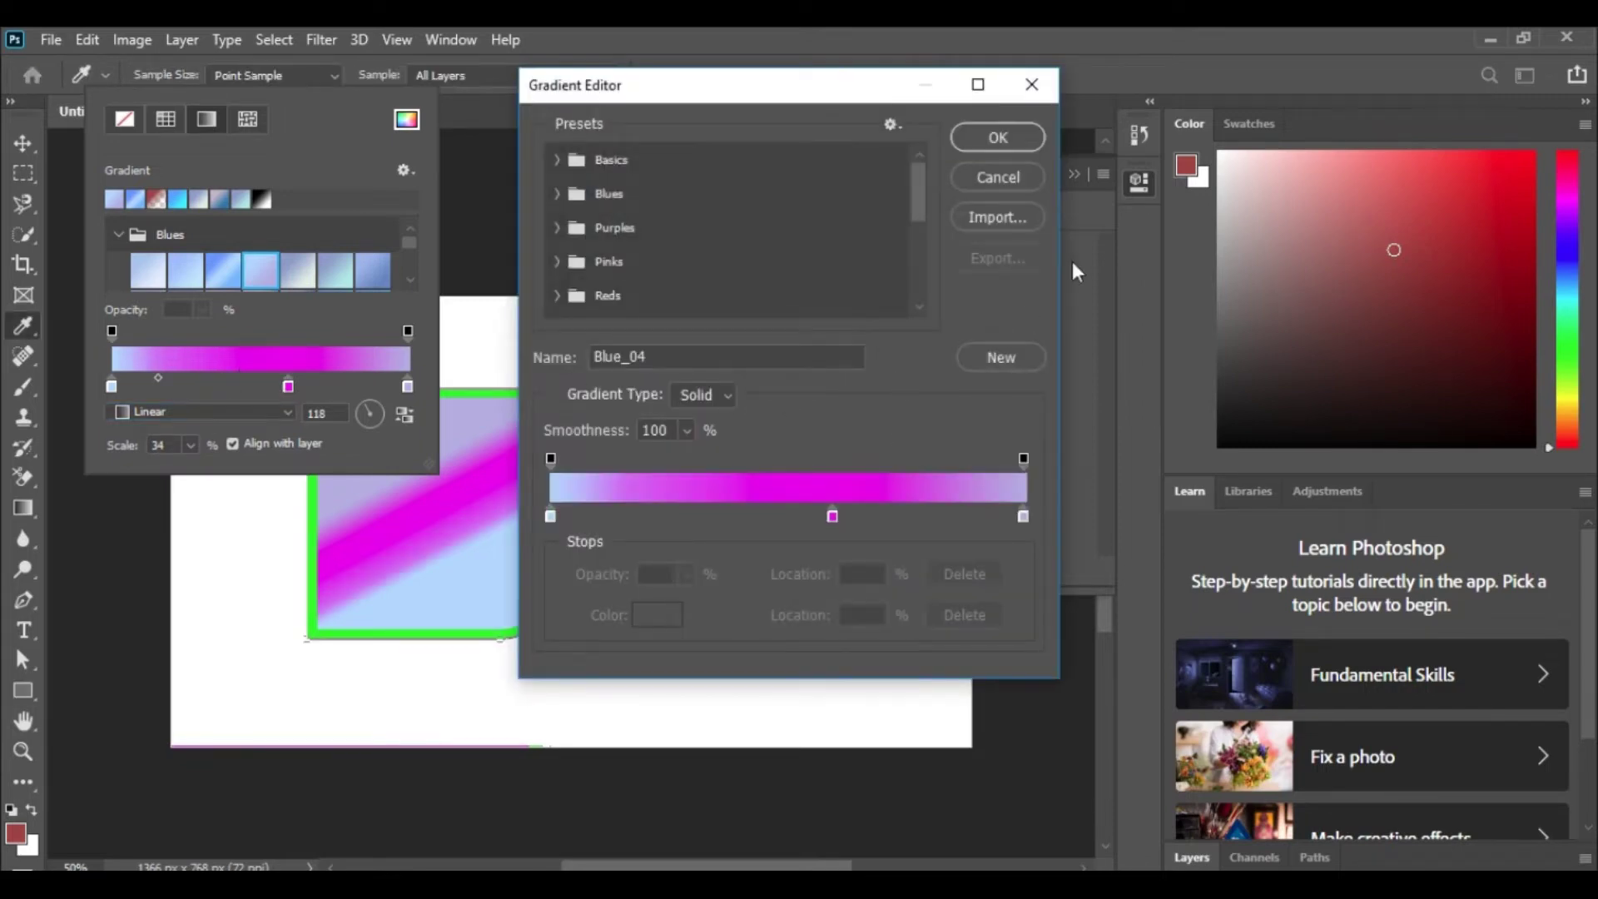
pyautogui.click(1015, 176)
pyautogui.click(215, 384)
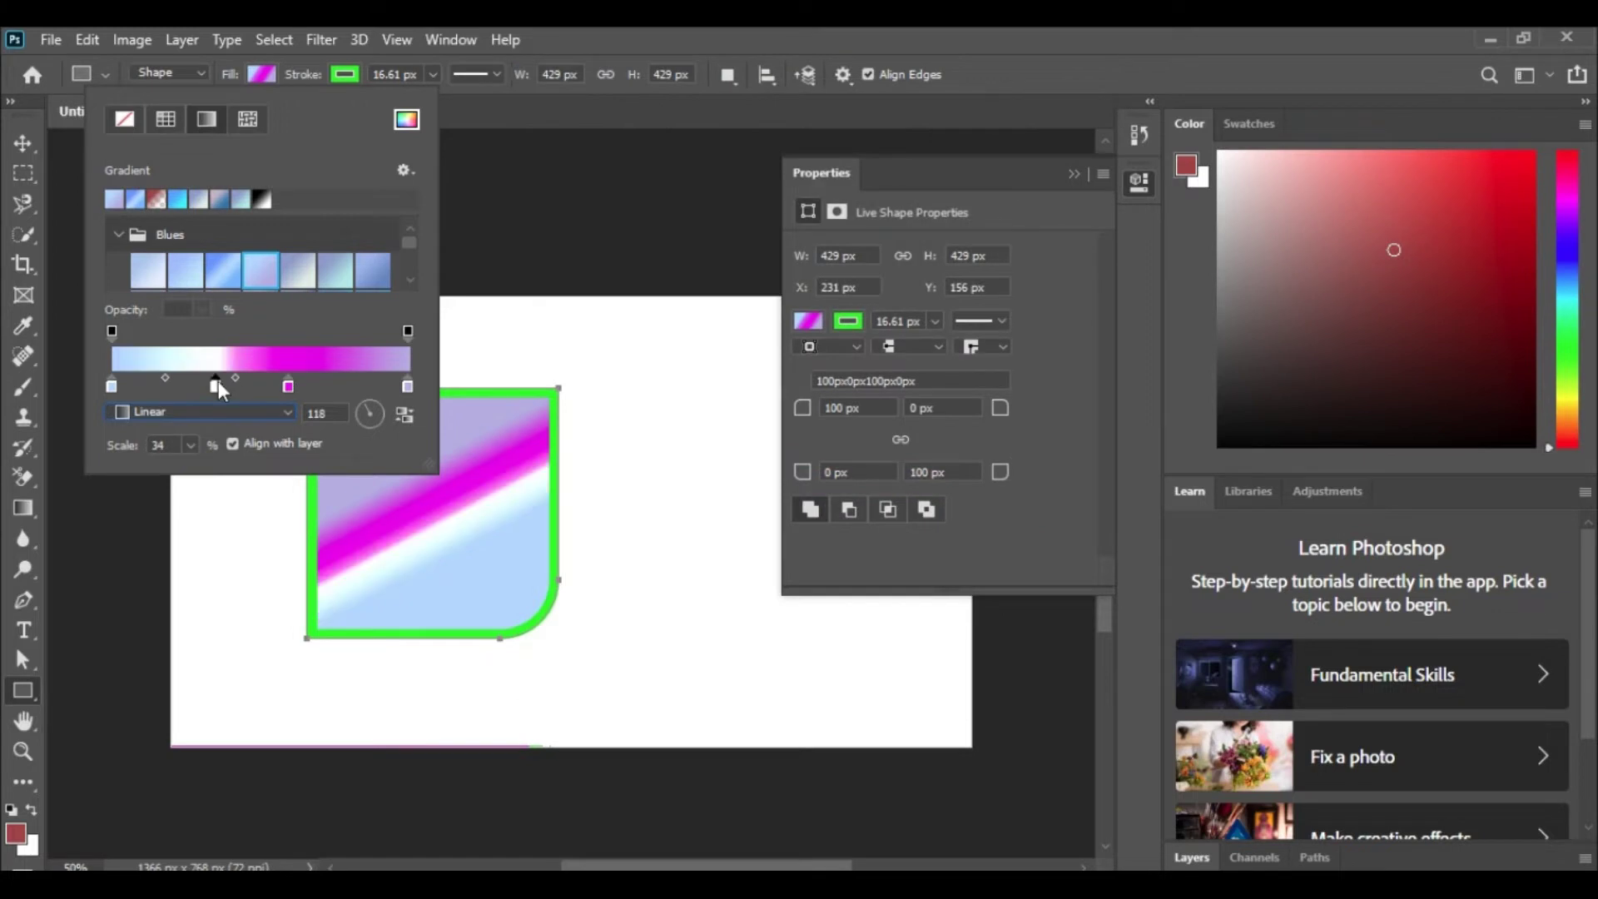
pyautogui.doubleClick(216, 384)
pyautogui.moveTo(628, 265)
pyautogui.mouseDown()
pyautogui.moveTo(682, 274)
pyautogui.moveTo(682, 217)
pyautogui.moveTo(686, 233)
pyautogui.mouseUp()
pyautogui.click(981, 184)
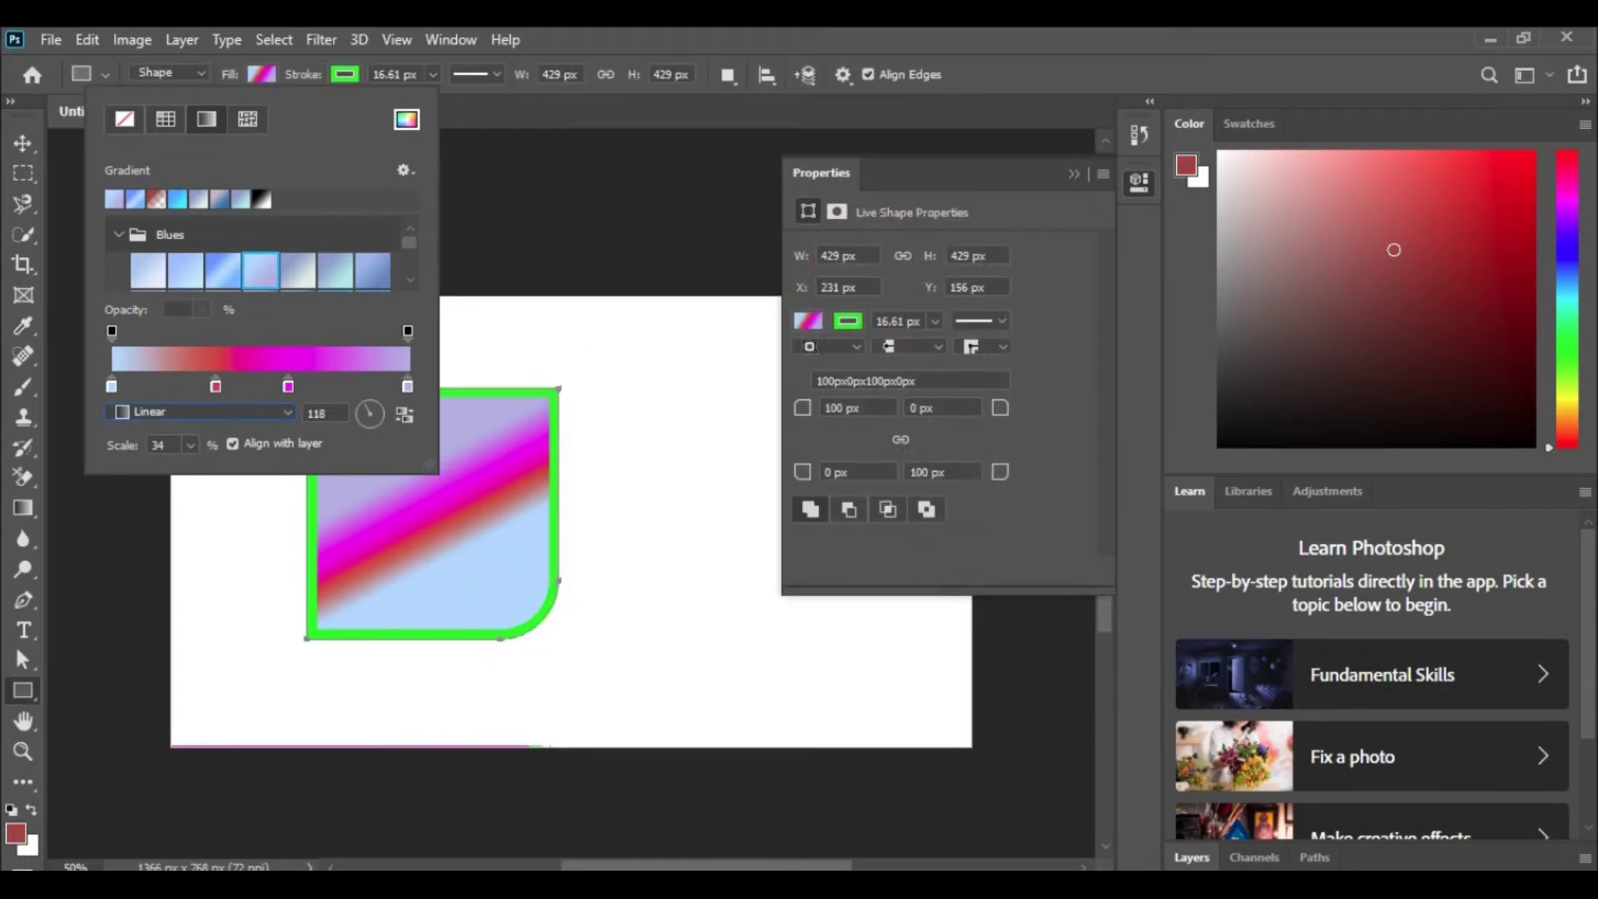
pyautogui.moveTo(216, 383); pyautogui.dragTo(203, 381)
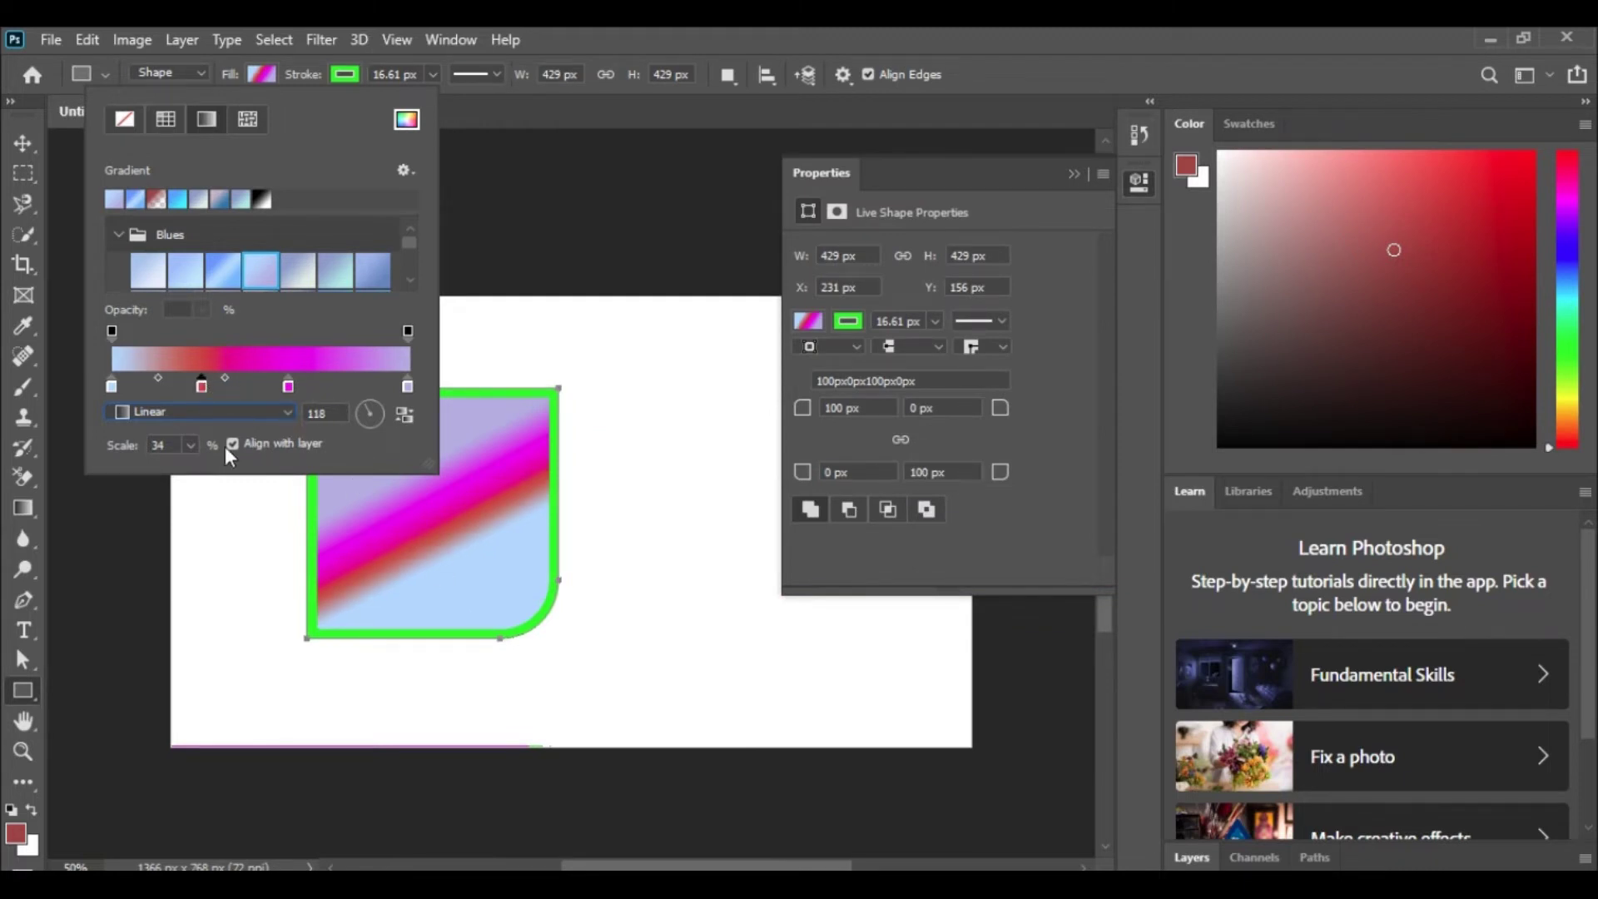
# Increase the gradient scale to 78% for wider diagonal bands.
pyautogui.click(190, 444)
pyautogui.moveTo(193, 473); pyautogui.dragTo(200, 480)
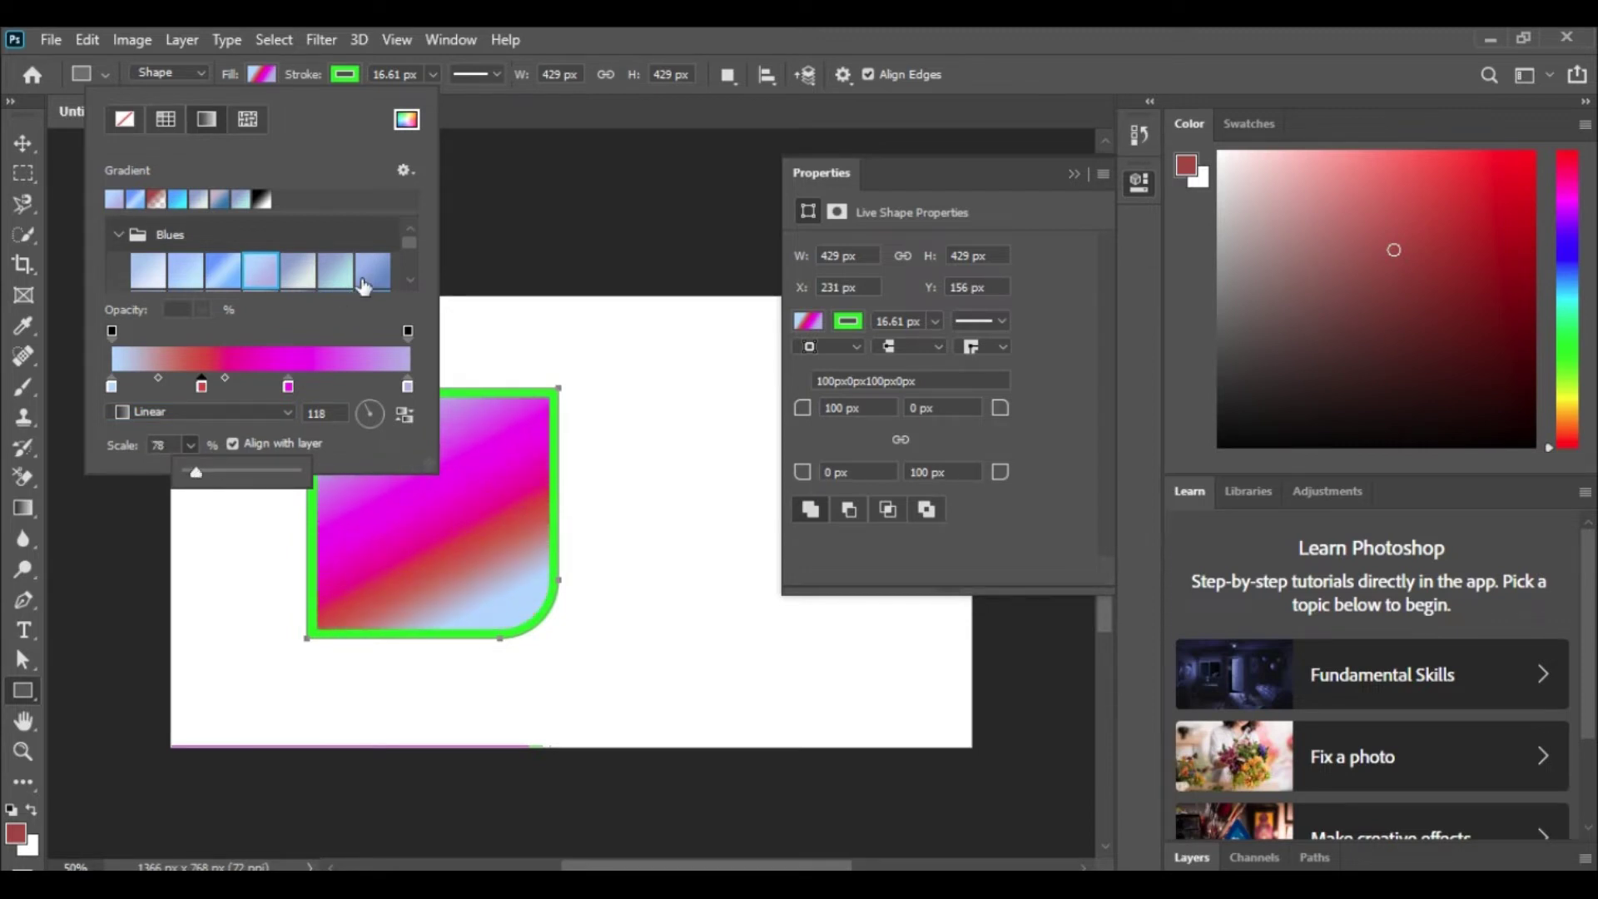
pyautogui.click(437, 73)
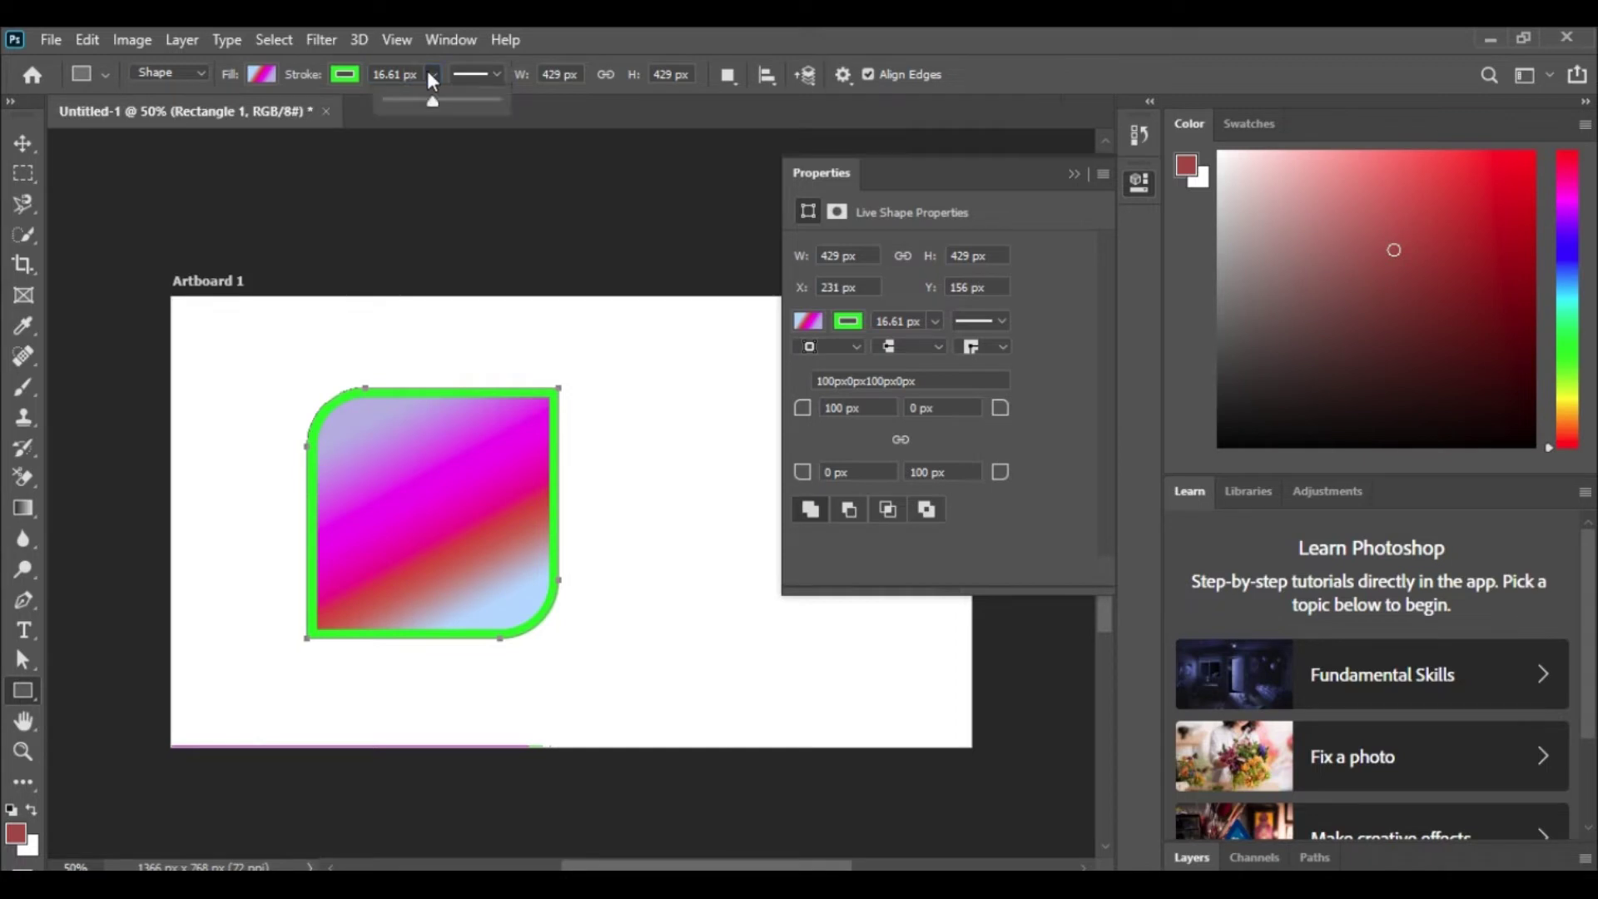
# Set the shape's stroke to 0 px, then move it up-left and scale it to 254 px square.
pyautogui.moveTo(431, 102); pyautogui.dragTo(332, 92)
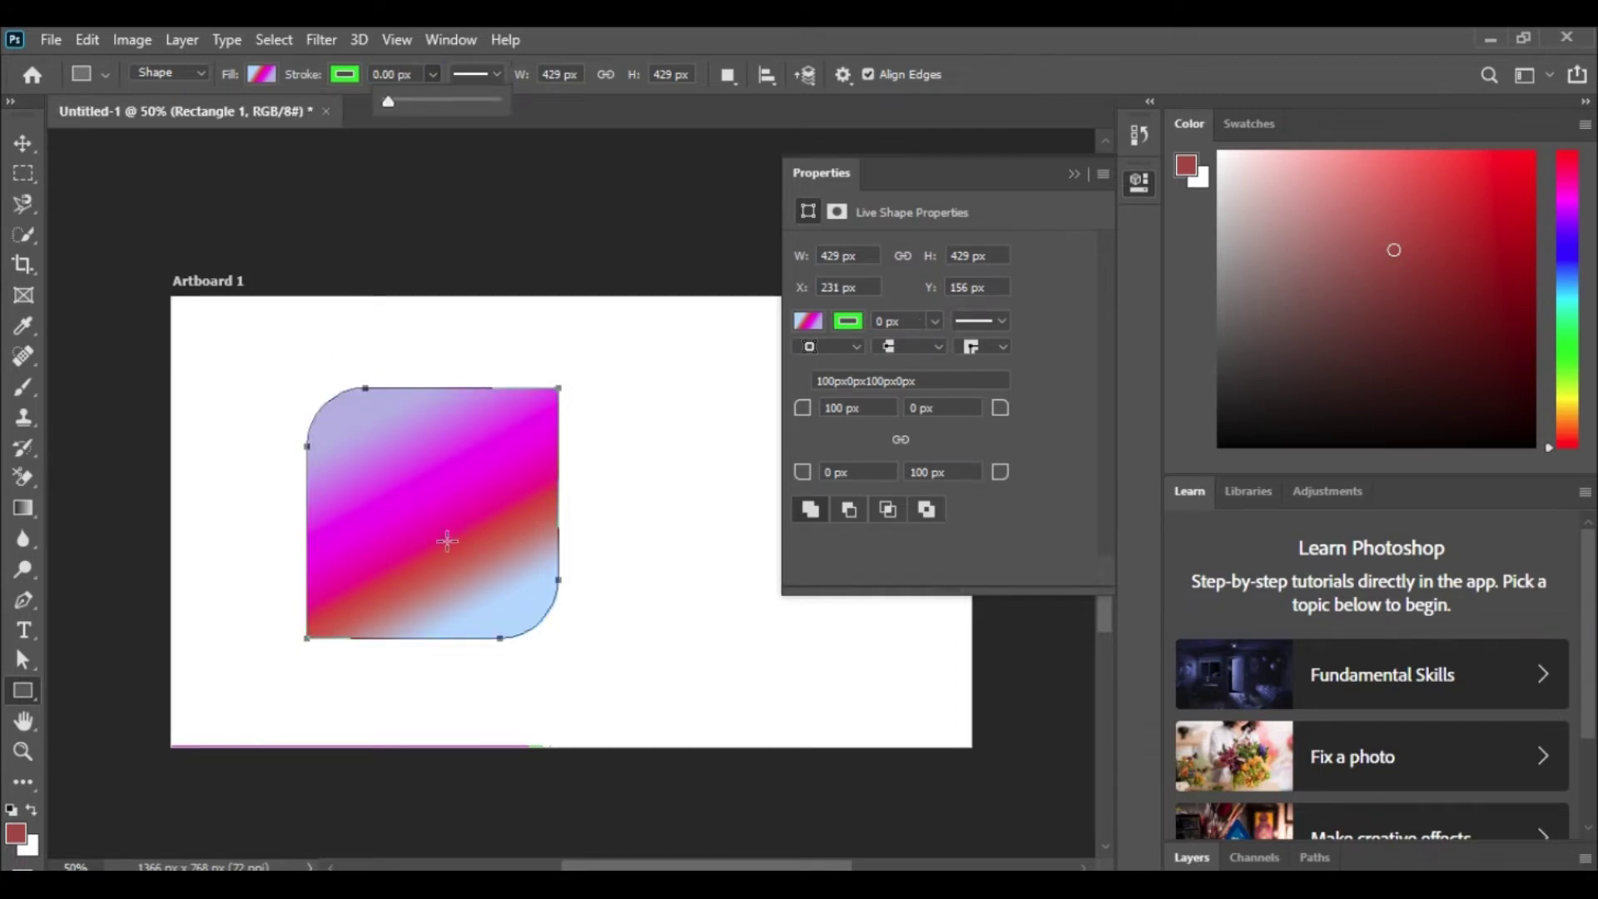
pyautogui.click(23, 143)
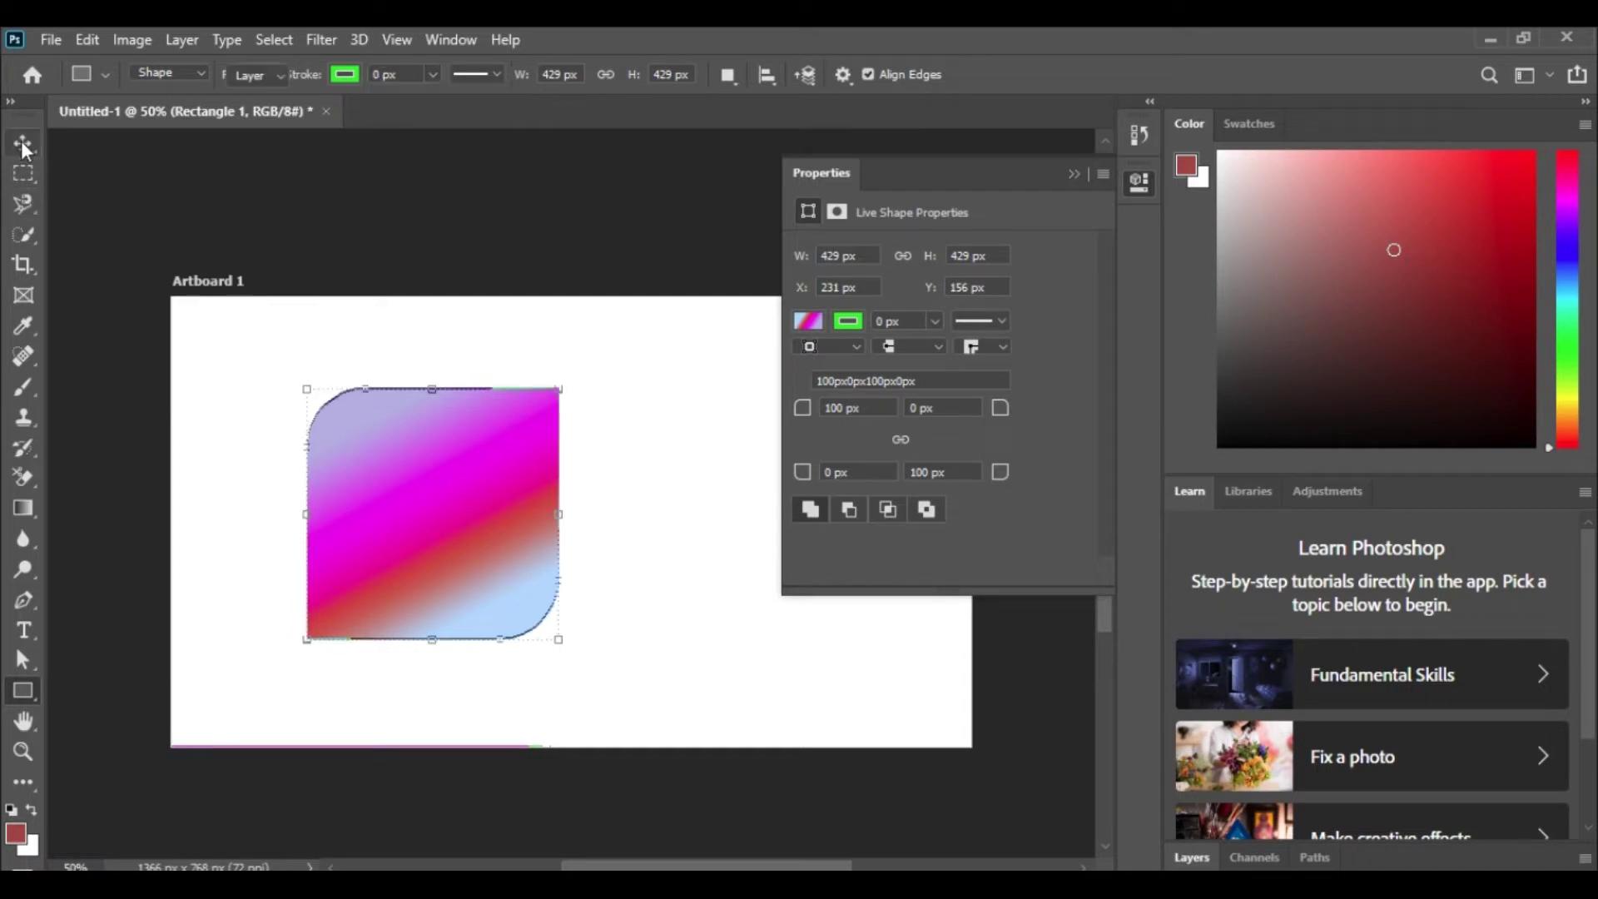
pyautogui.moveTo(378, 497); pyautogui.dragTo(314, 461)
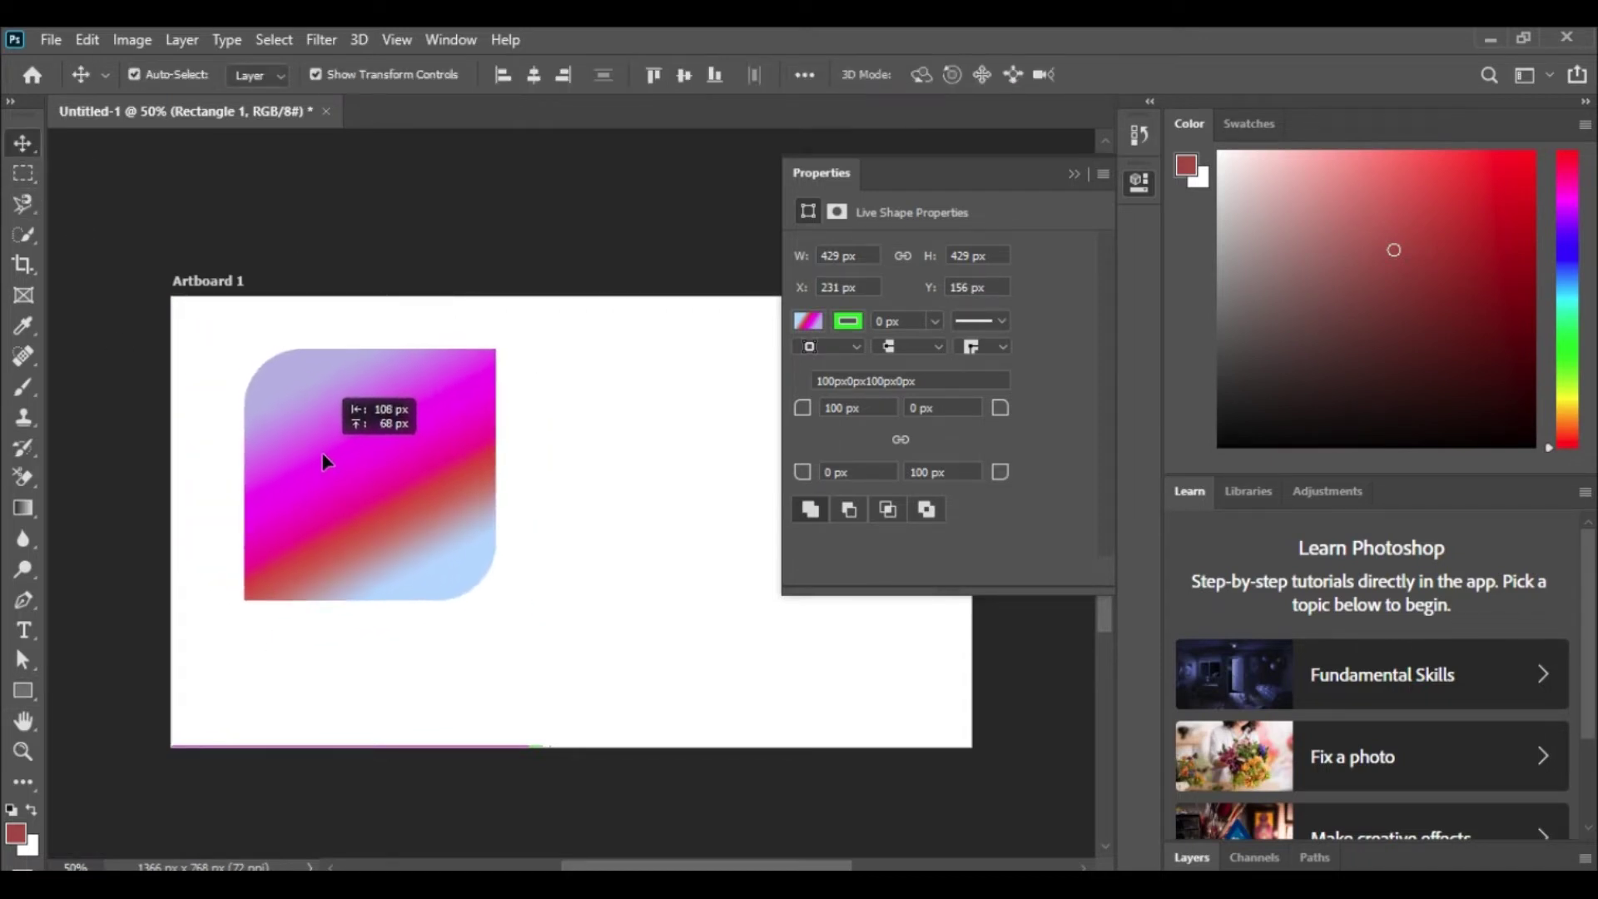
pyautogui.moveTo(491, 599)
pyautogui.mouseDown()
pyautogui.moveTo(404, 578)
pyautogui.moveTo(367, 527)
pyautogui.mouseUp()
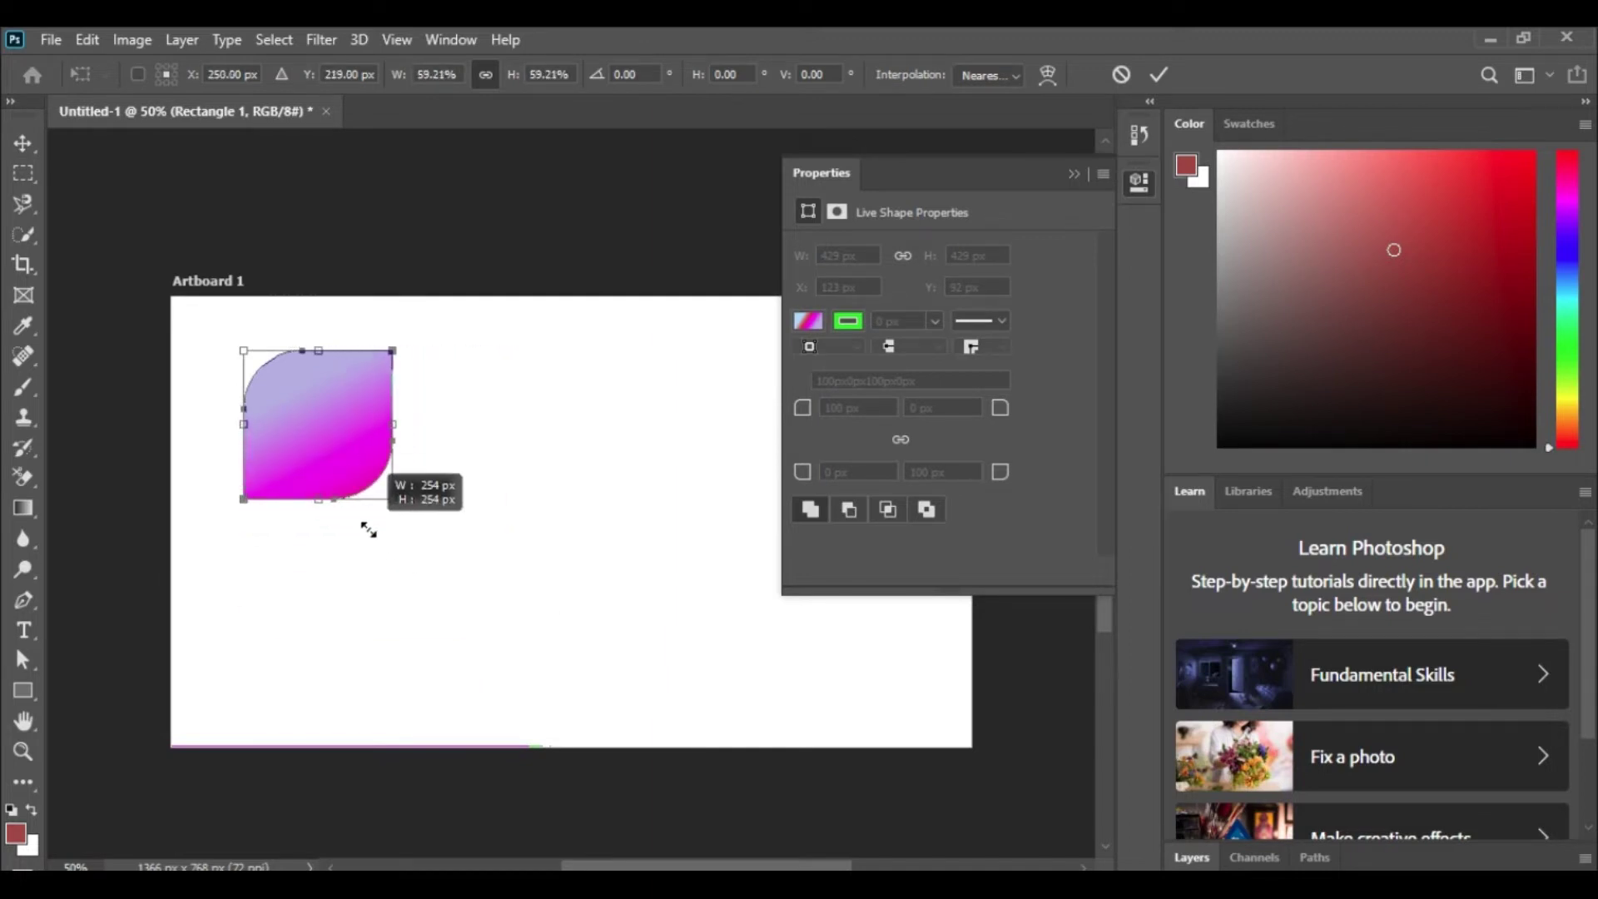
pyautogui.moveTo(329, 447); pyautogui.dragTo(320, 581)
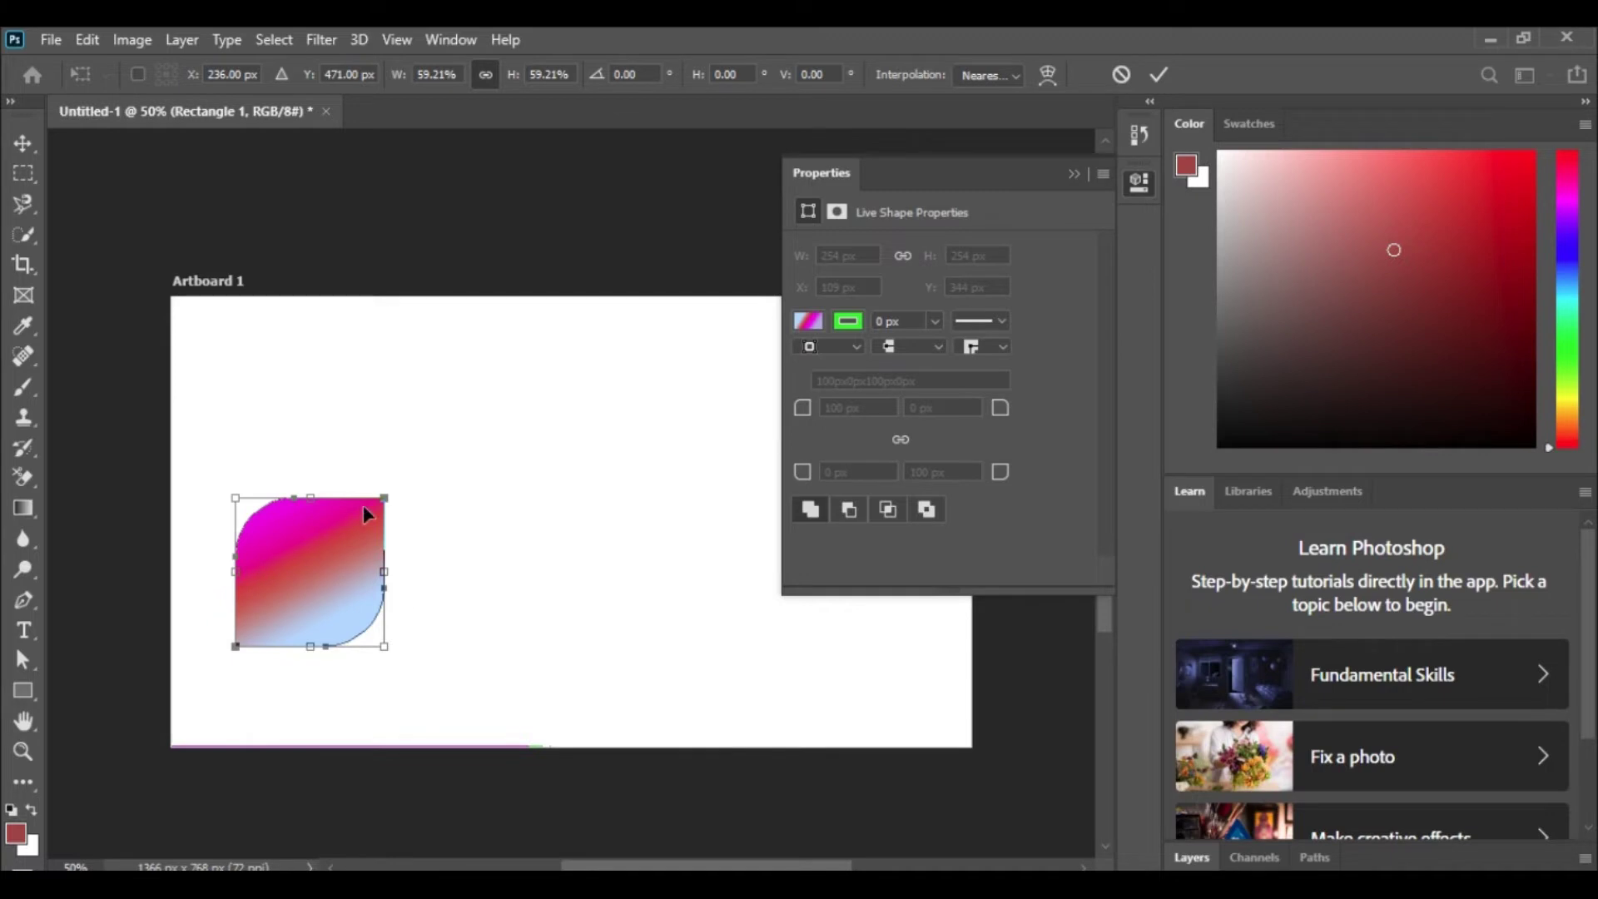
pyautogui.press('Return')
pyautogui.click(487, 542)
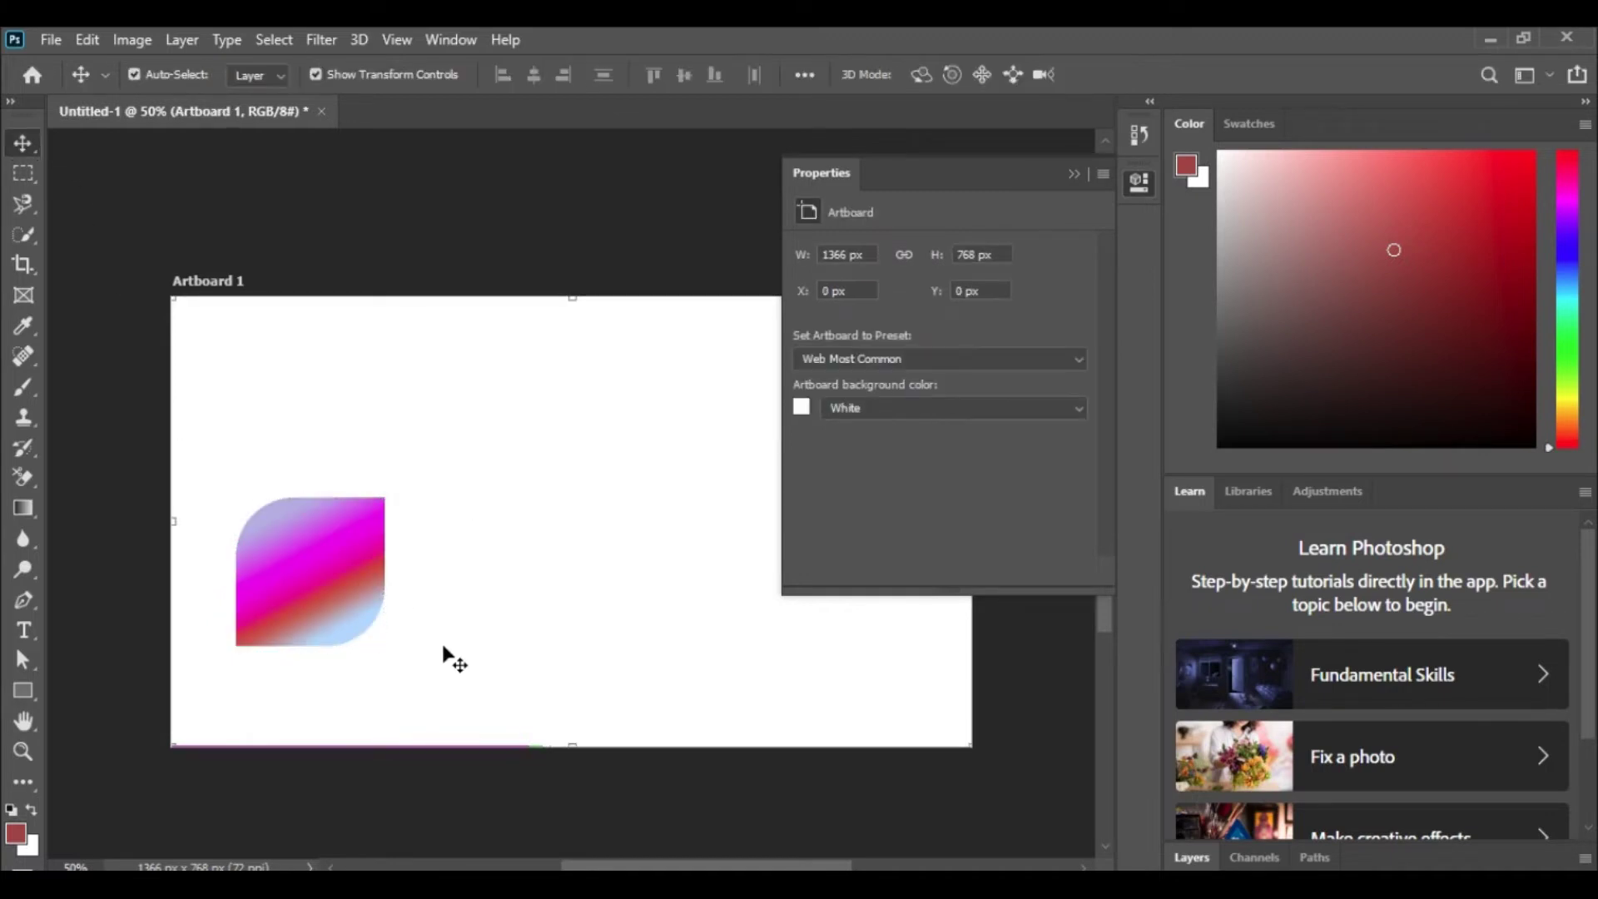
# Reposition the 254 px gradient shape and Alt-drag four copies scattered around the artboard.
pyautogui.moveTo(302, 570); pyautogui.dragTo(337, 470)
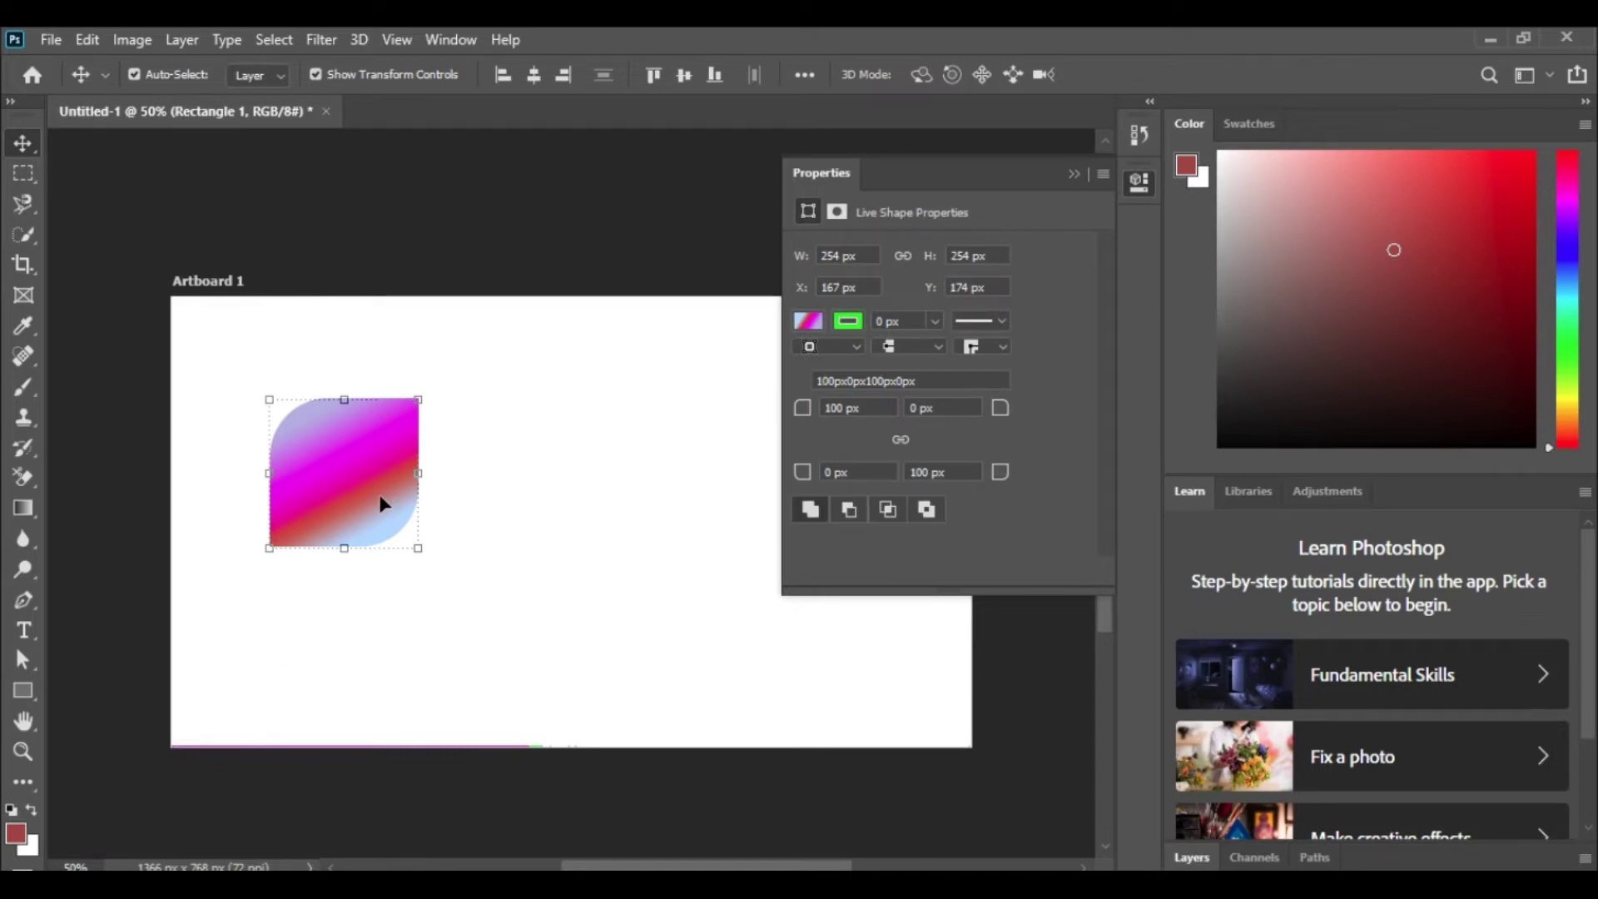
pyautogui.moveTo(364, 500); pyautogui.dragTo(512, 603)
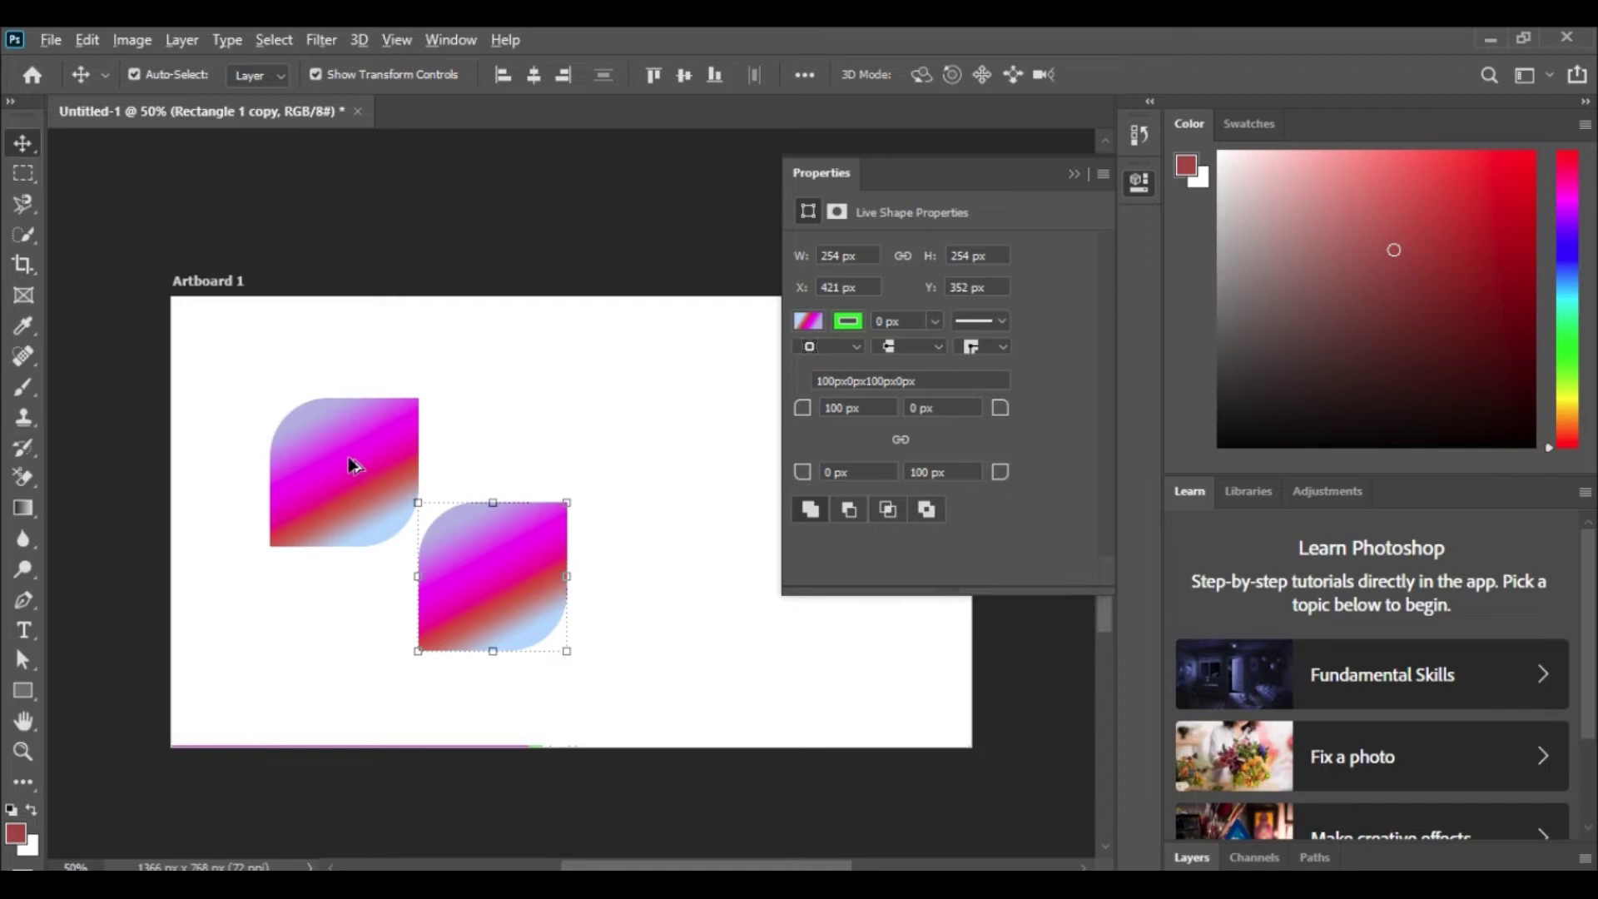
pyautogui.moveTo(345, 475); pyautogui.dragTo(333, 659)
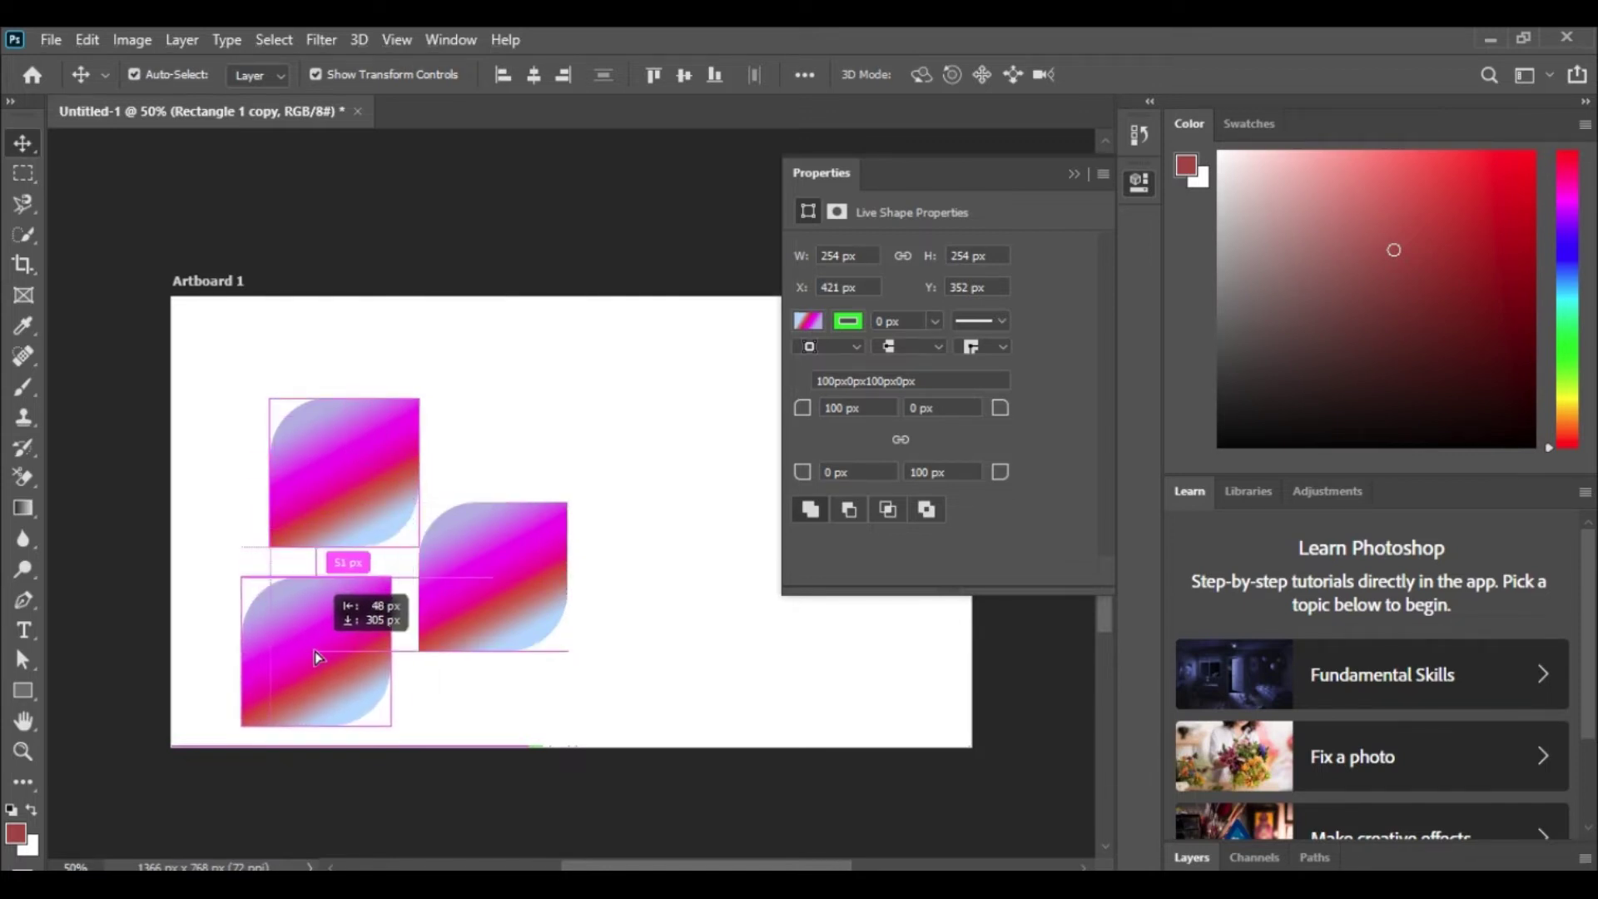
pyautogui.moveTo(333, 659)
pyautogui.mouseDown()
pyautogui.moveTo(319, 646)
pyautogui.moveTo(556, 400)
pyautogui.mouseUp()
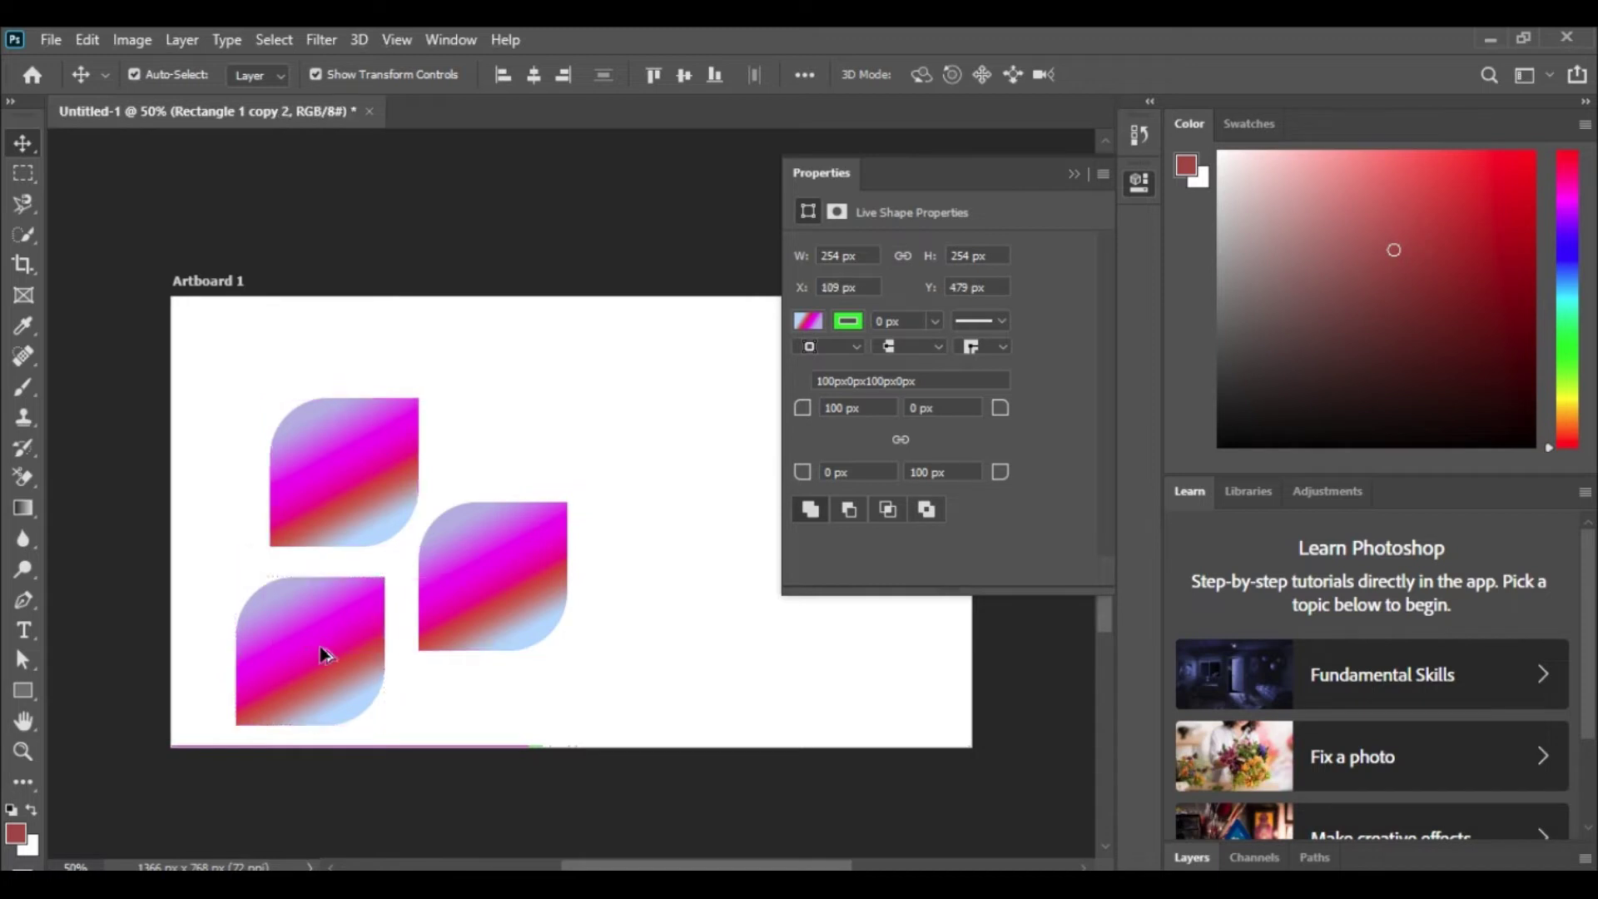
pyautogui.moveTo(556, 400); pyautogui.dragTo(722, 496)
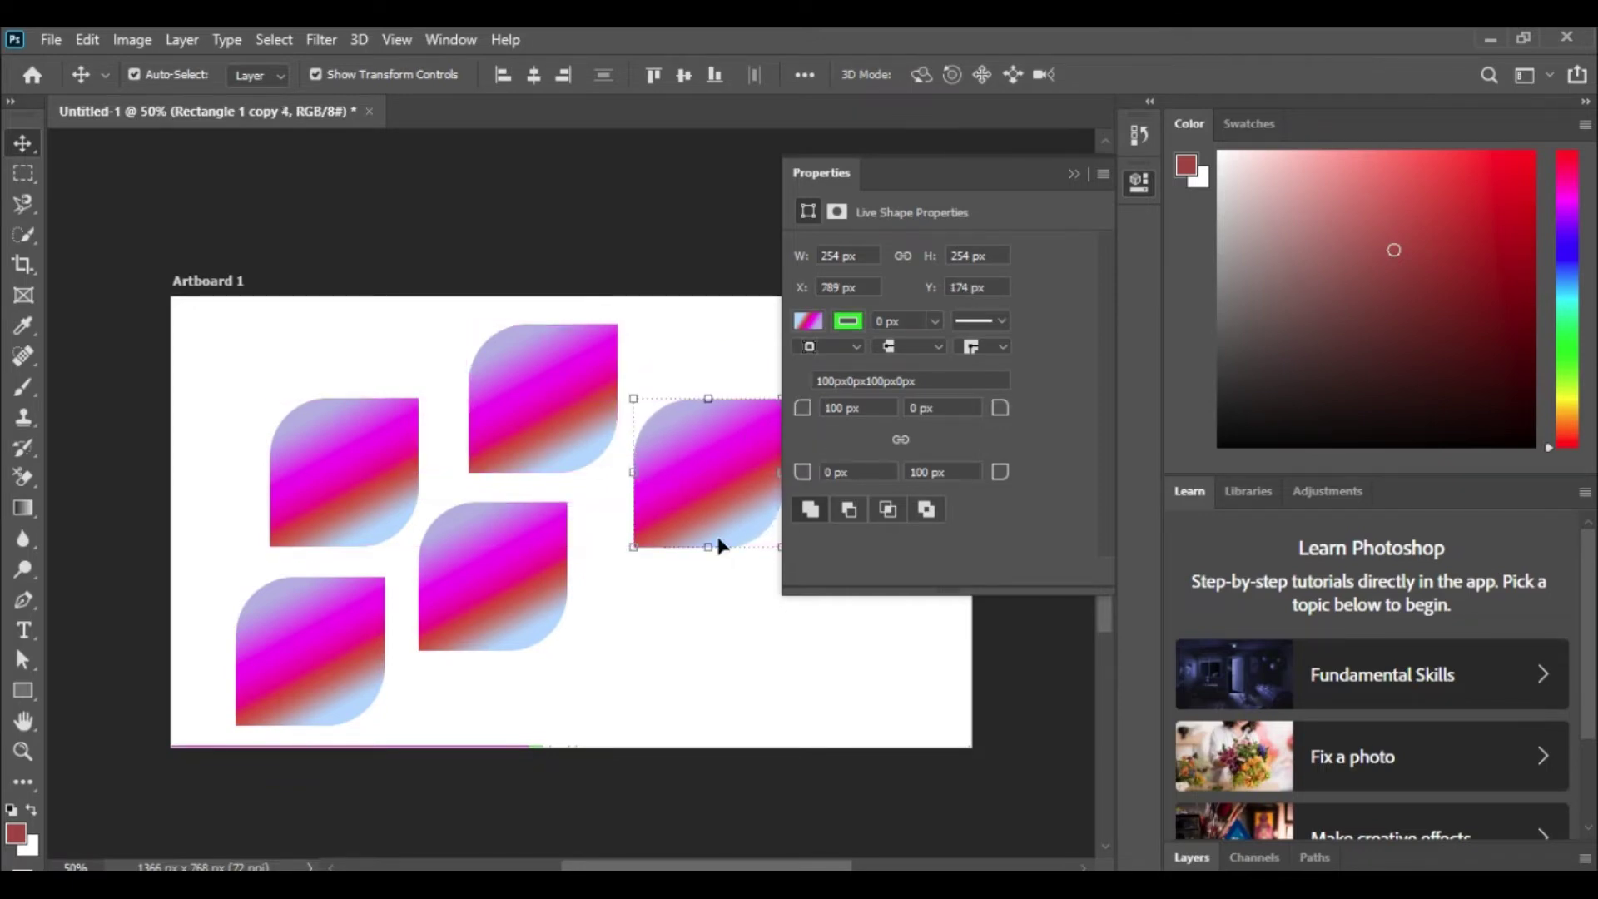
pyautogui.click(698, 696)
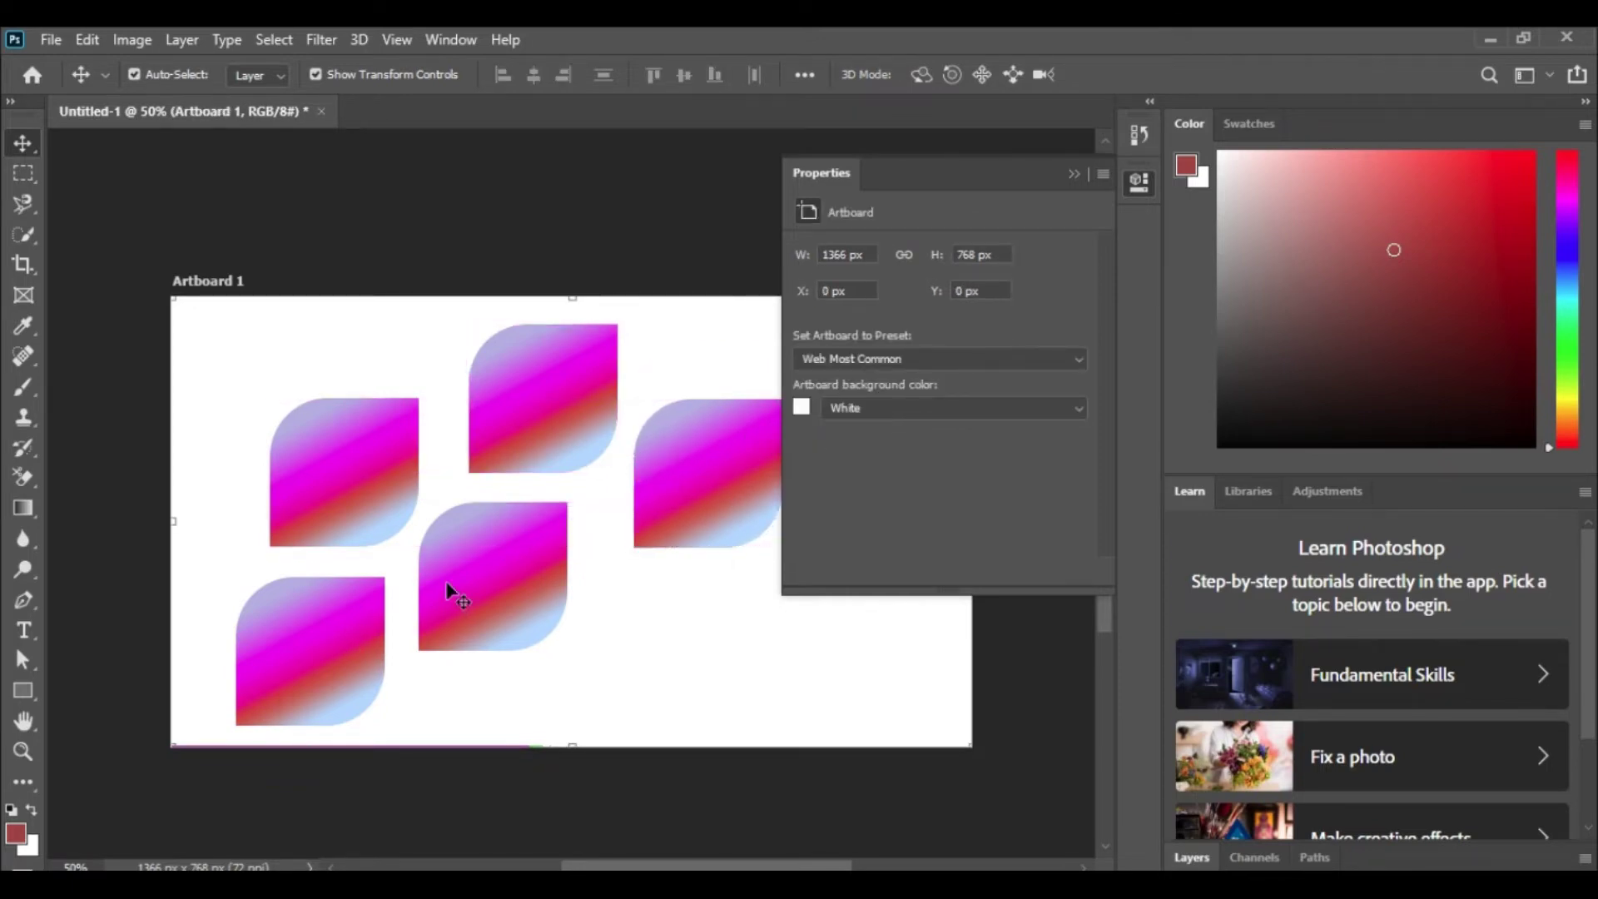
pyautogui.click(38, 684)
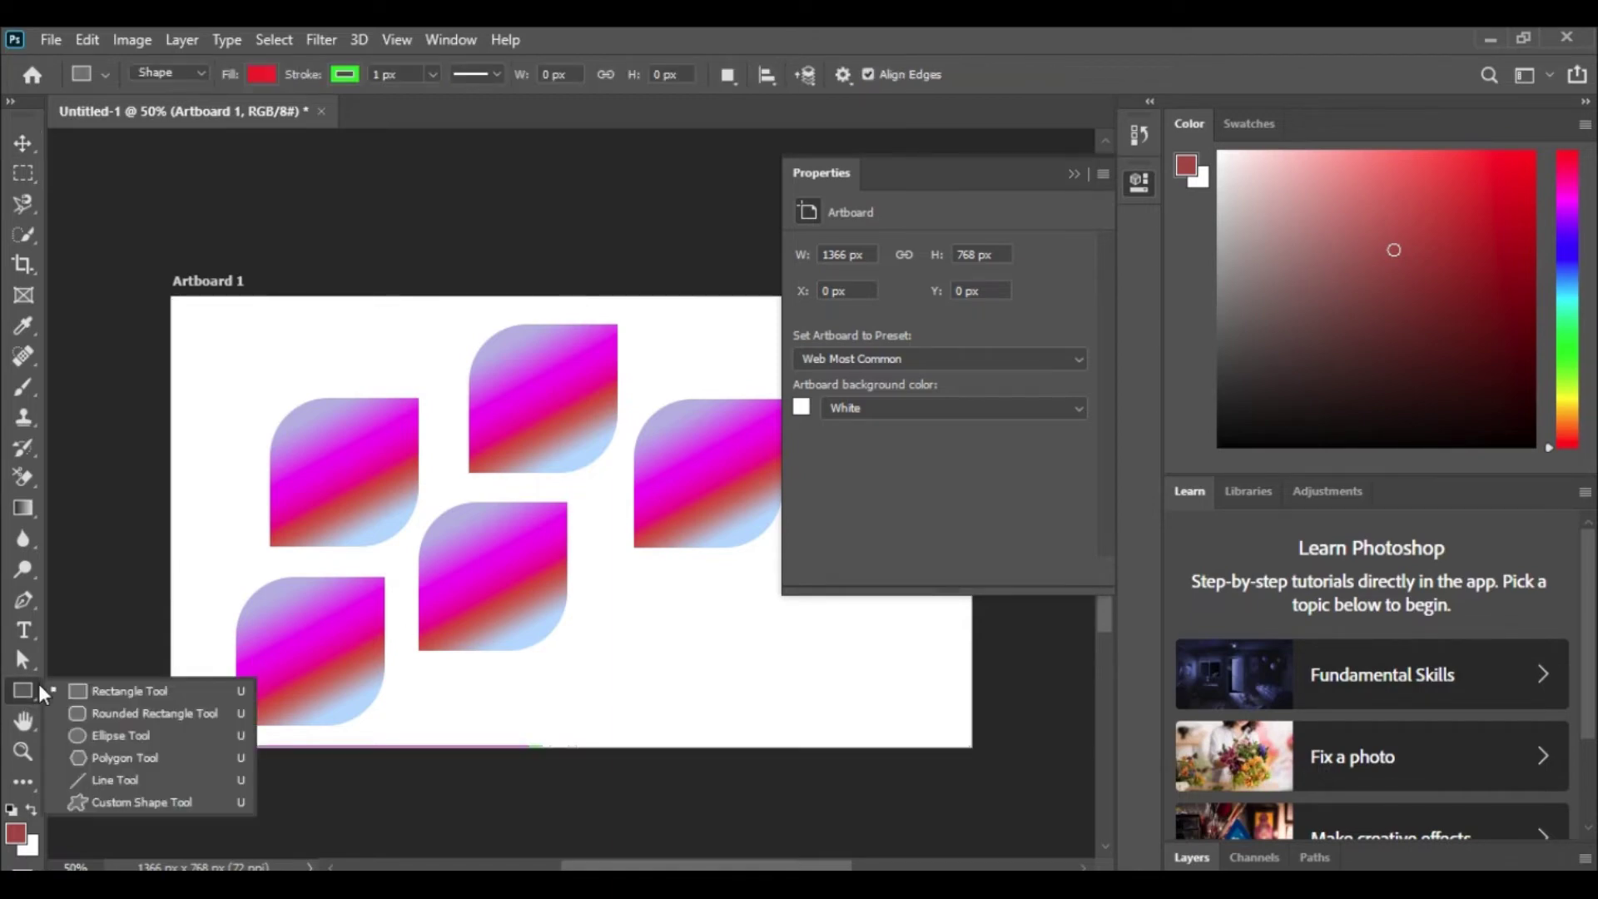
# Draw a red 394×107 px rounded rectangle at top-left with a 0.88 px outline.
pyautogui.click(177, 718)
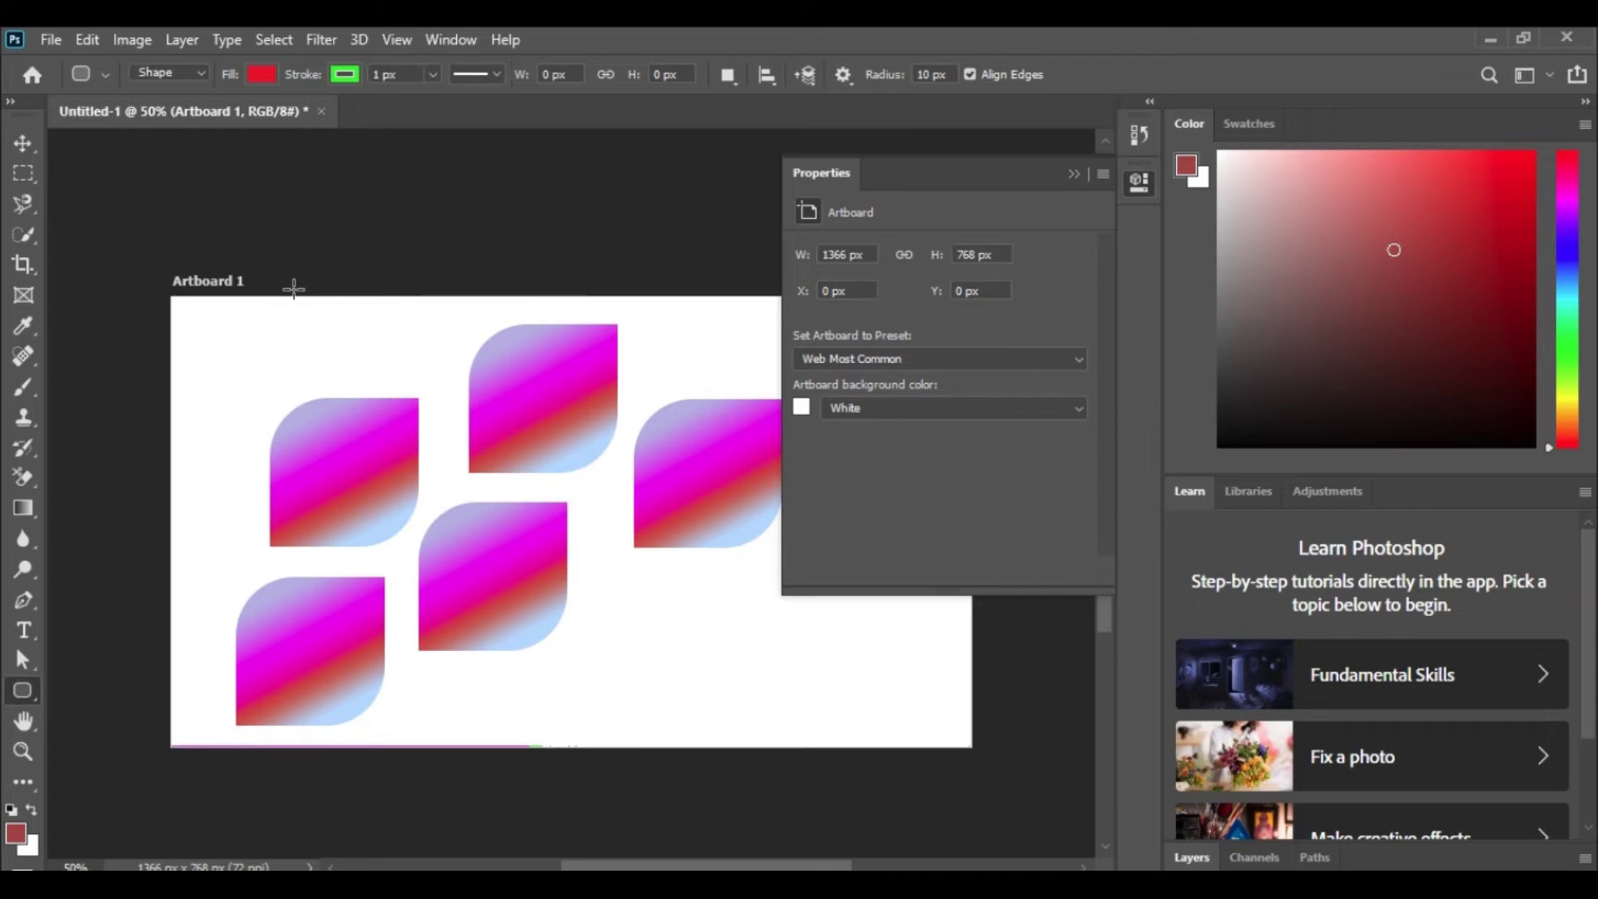
pyautogui.moveTo(197, 316); pyautogui.dragTo(426, 377)
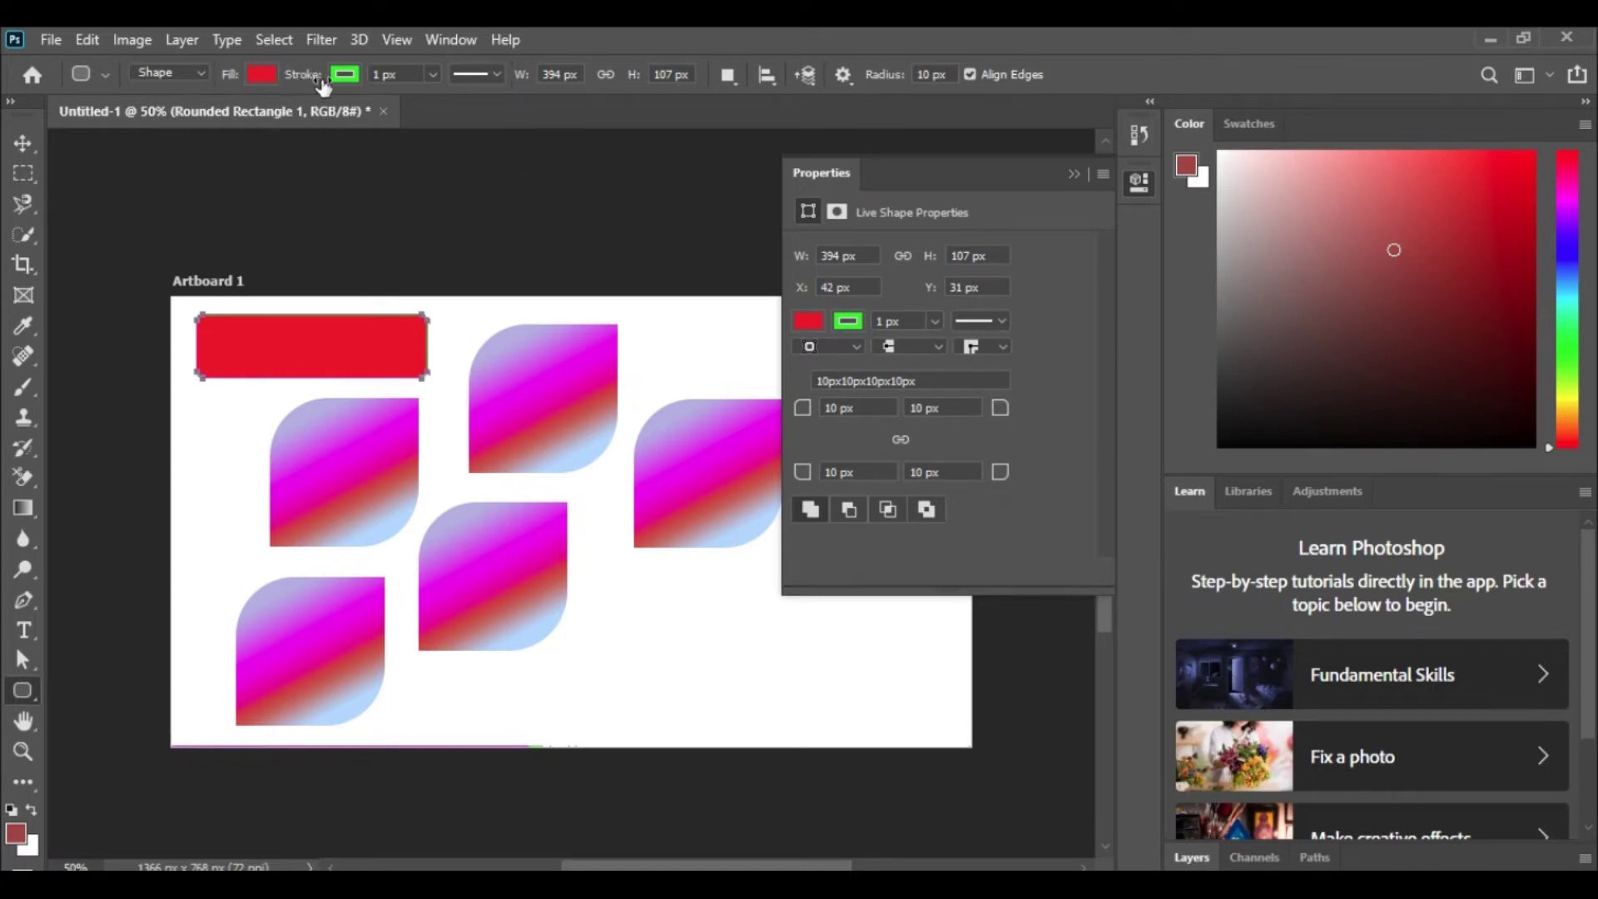
pyautogui.click(429, 74)
pyautogui.moveTo(427, 100); pyautogui.dragTo(430, 101)
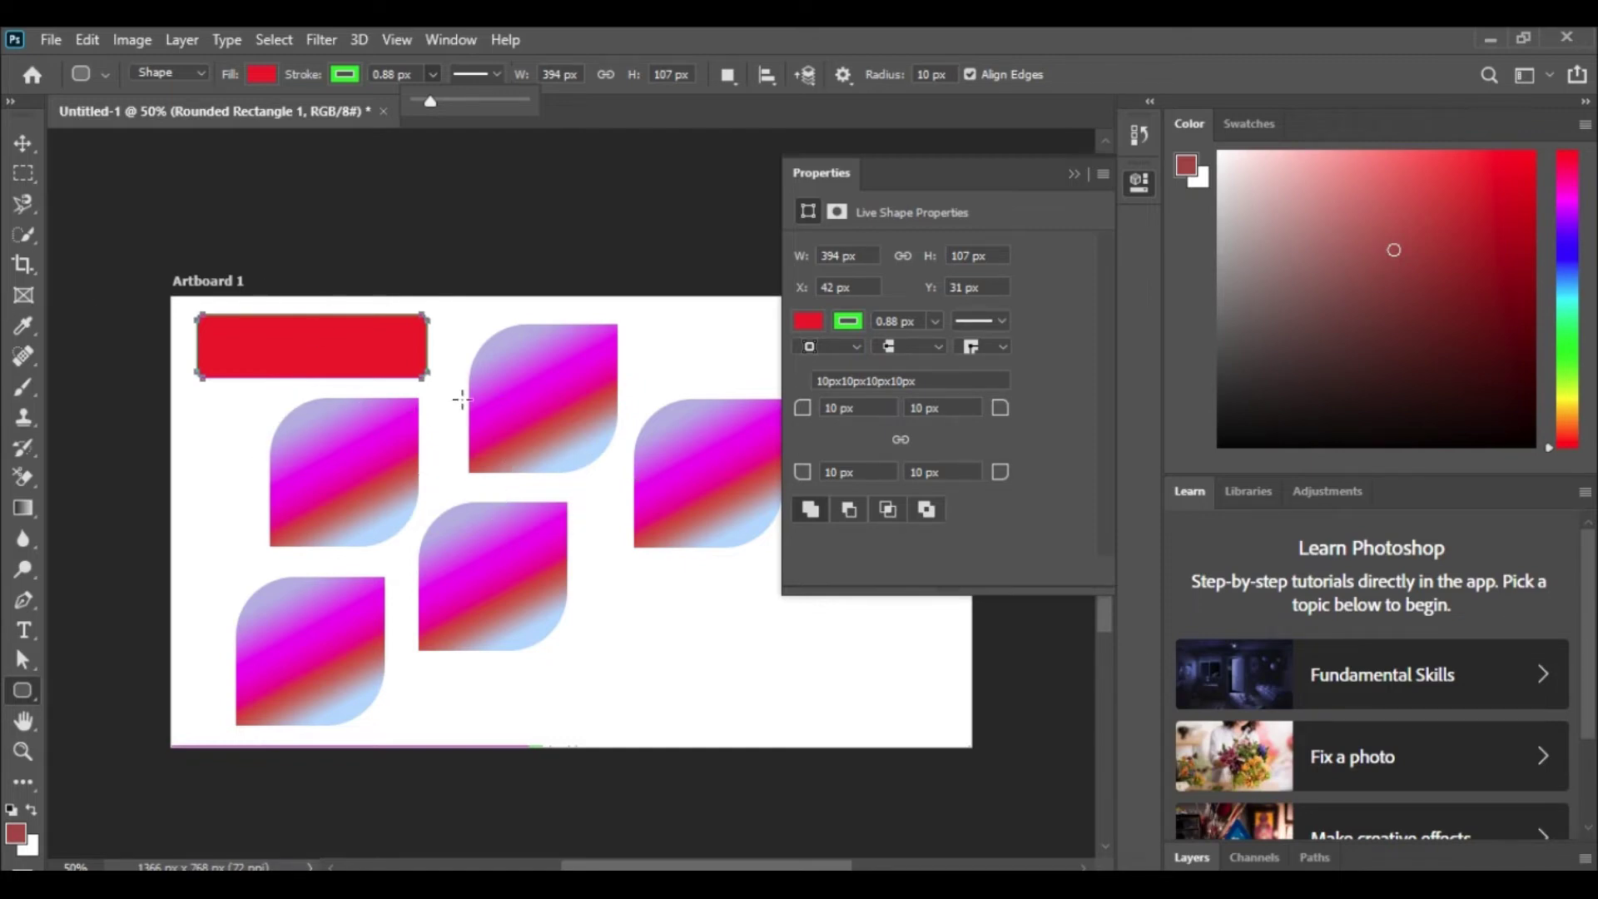
pyautogui.click(18, 143)
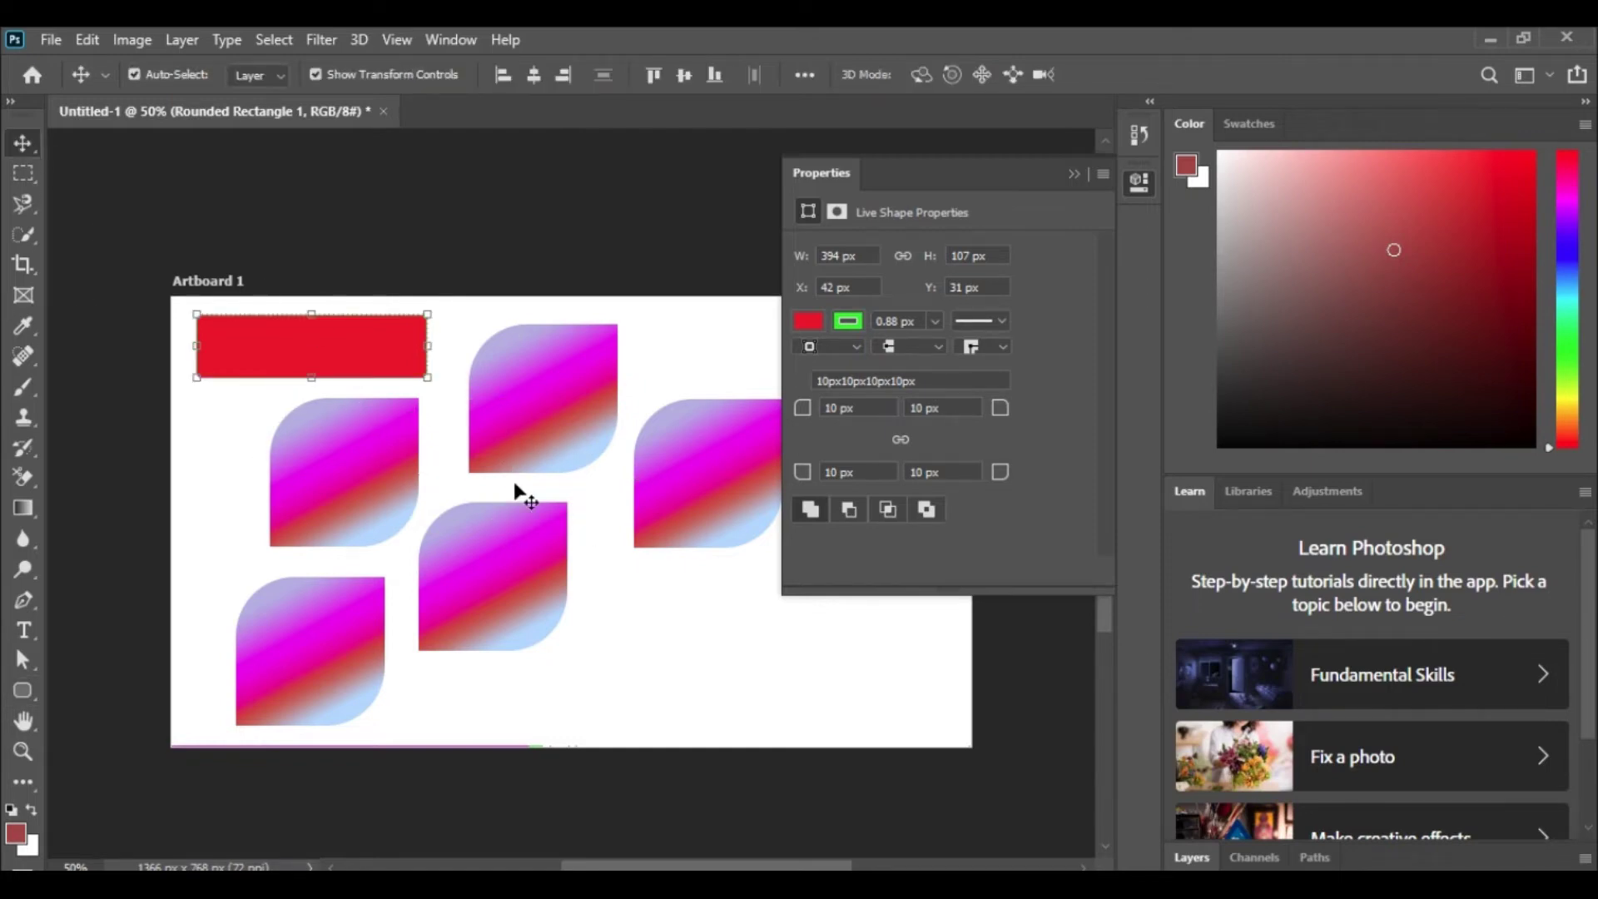
# Delete the far-right gradient shape copy.
pyautogui.click(547, 446)
pyautogui.click(688, 529)
pyautogui.press('Delete')
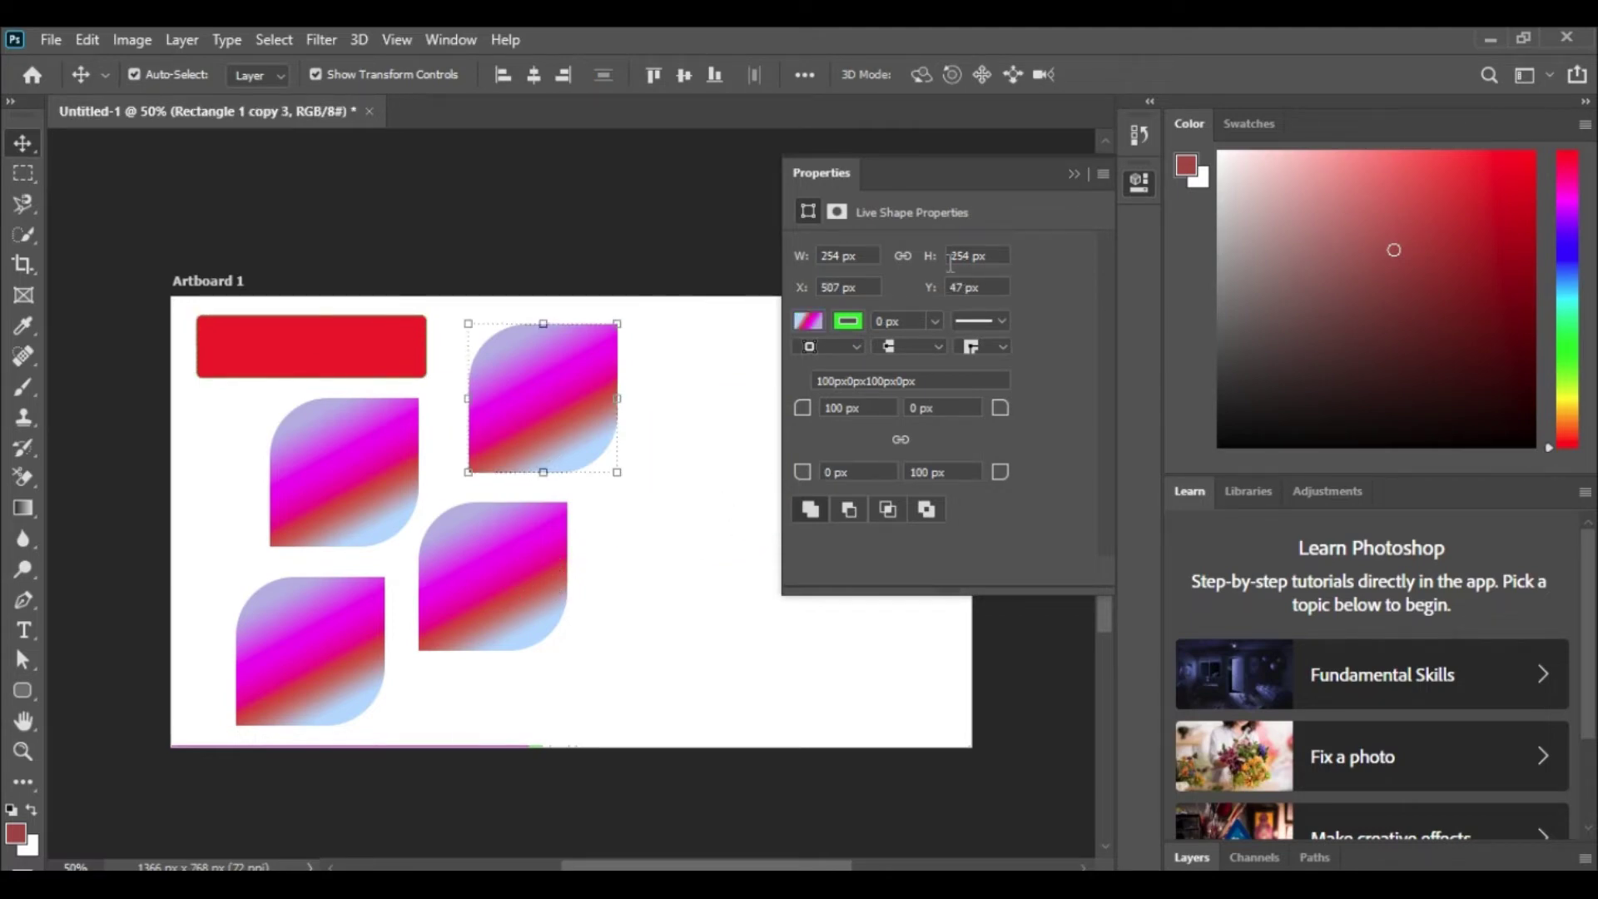
# Move the red rectangle to the right side with a gradient shape directly below it.
pyautogui.moveTo(977, 175)
pyautogui.mouseDown()
pyautogui.moveTo(1303, 167)
pyautogui.moveTo(1396, 136)
pyautogui.mouseUp()
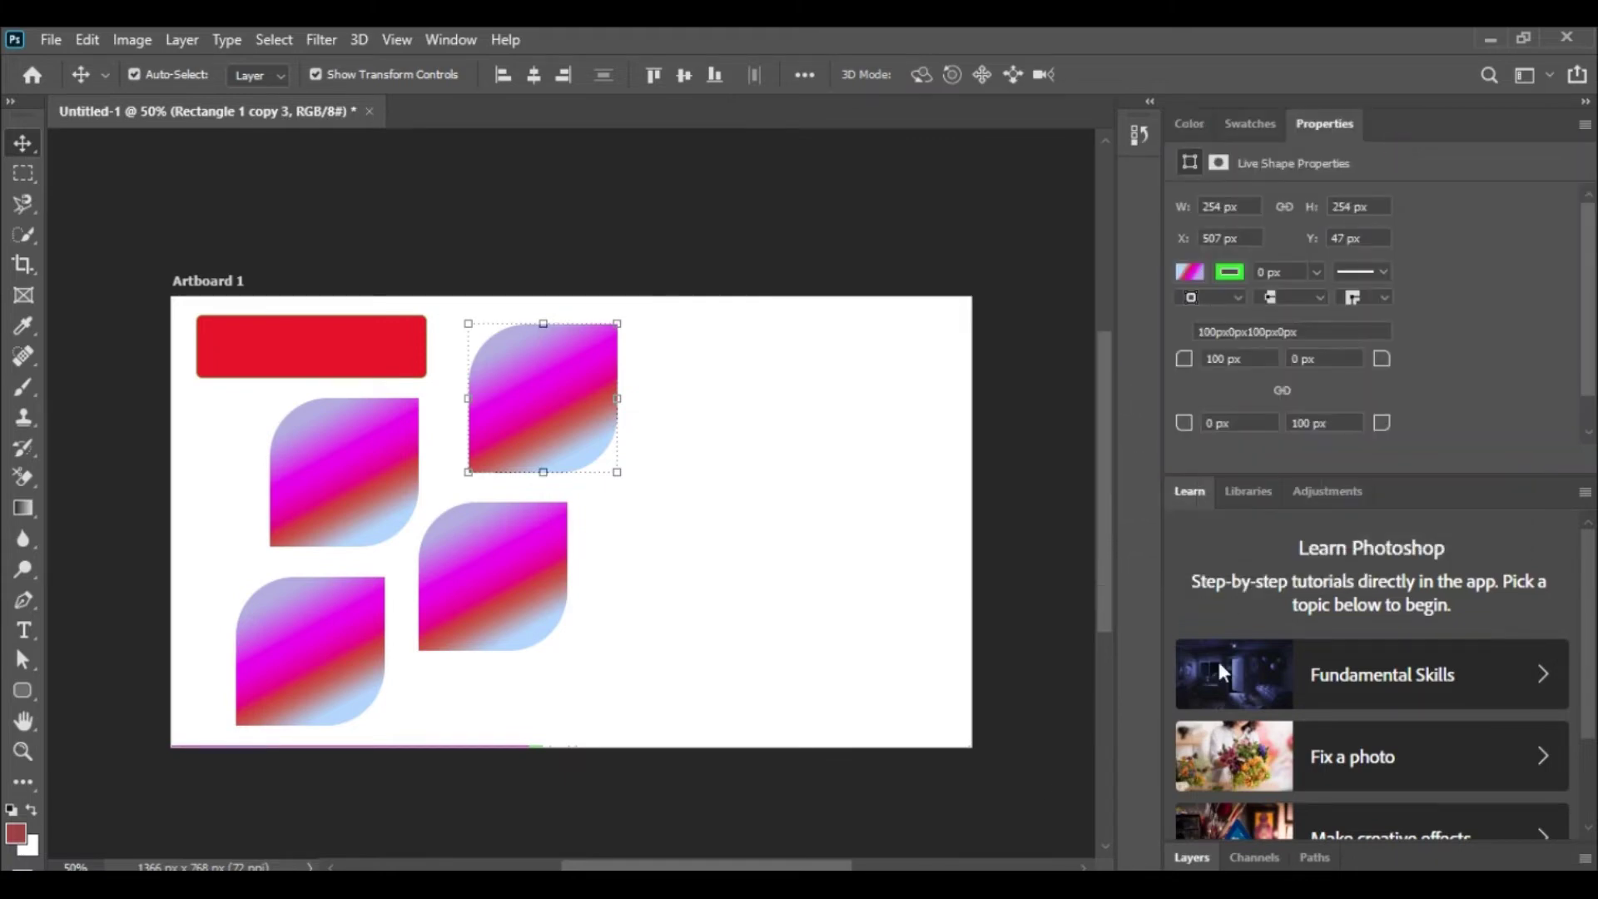
pyautogui.moveTo(381, 346)
pyautogui.mouseDown()
pyautogui.moveTo(731, 365)
pyautogui.moveTo(847, 394)
pyautogui.mouseUp()
pyautogui.moveTo(540, 380)
pyautogui.mouseDown()
pyautogui.moveTo(730, 598)
pyautogui.moveTo(769, 585)
pyautogui.mouseUp()
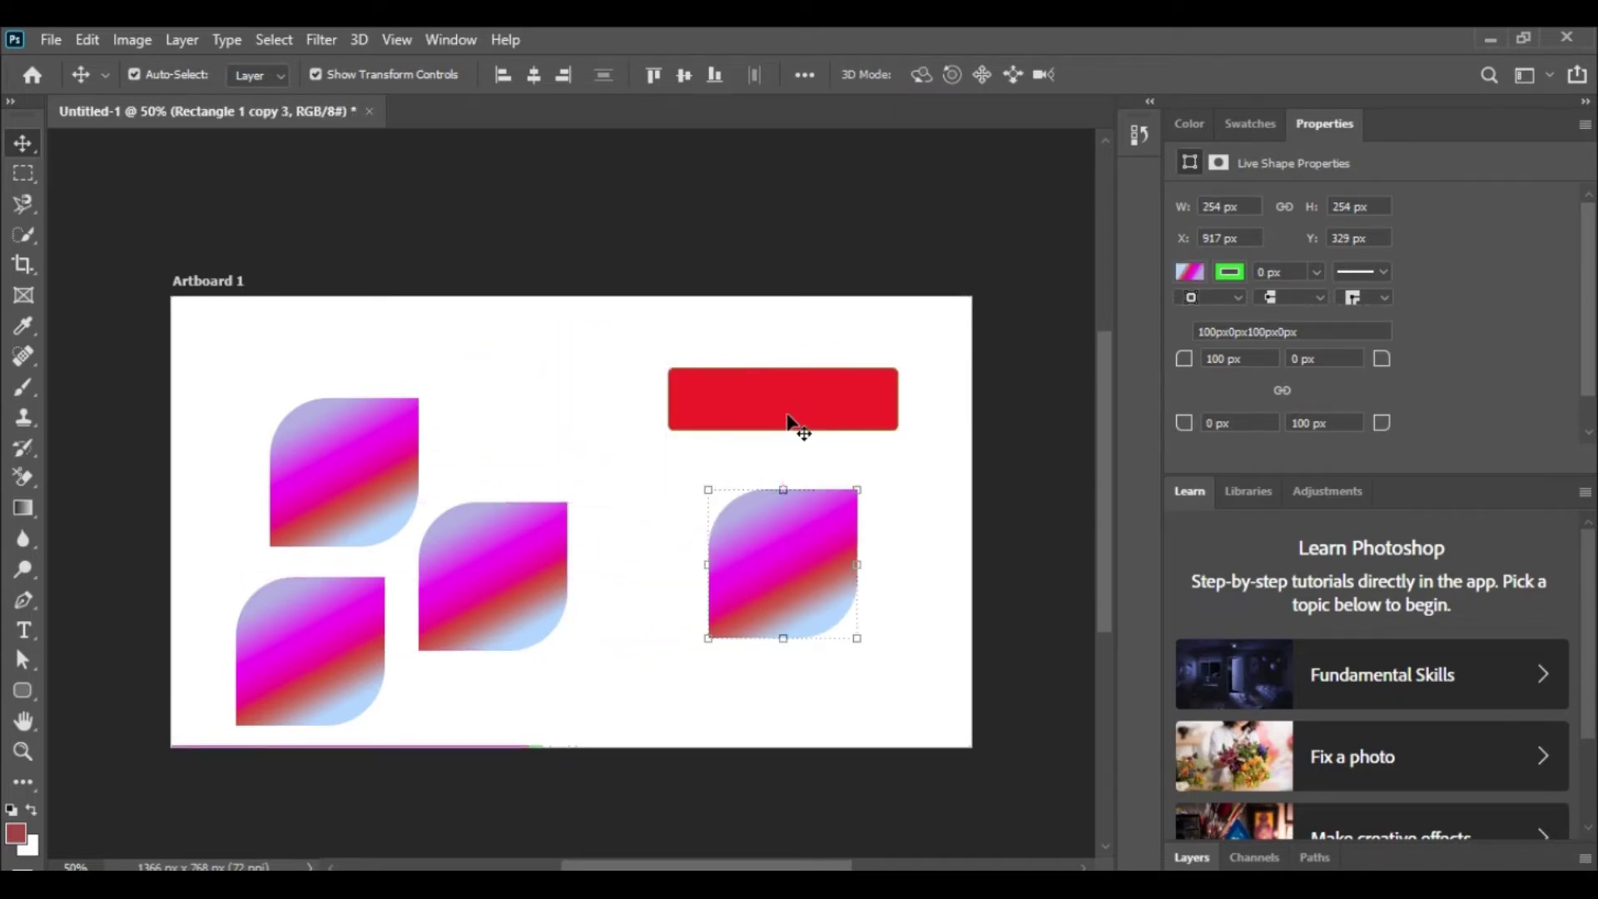
# Show the Layers panel and select Rounded Rectangle 1 together with Rectangle 1 copy 3.
pyautogui.press('ctrl')
pyautogui.click(1202, 861)
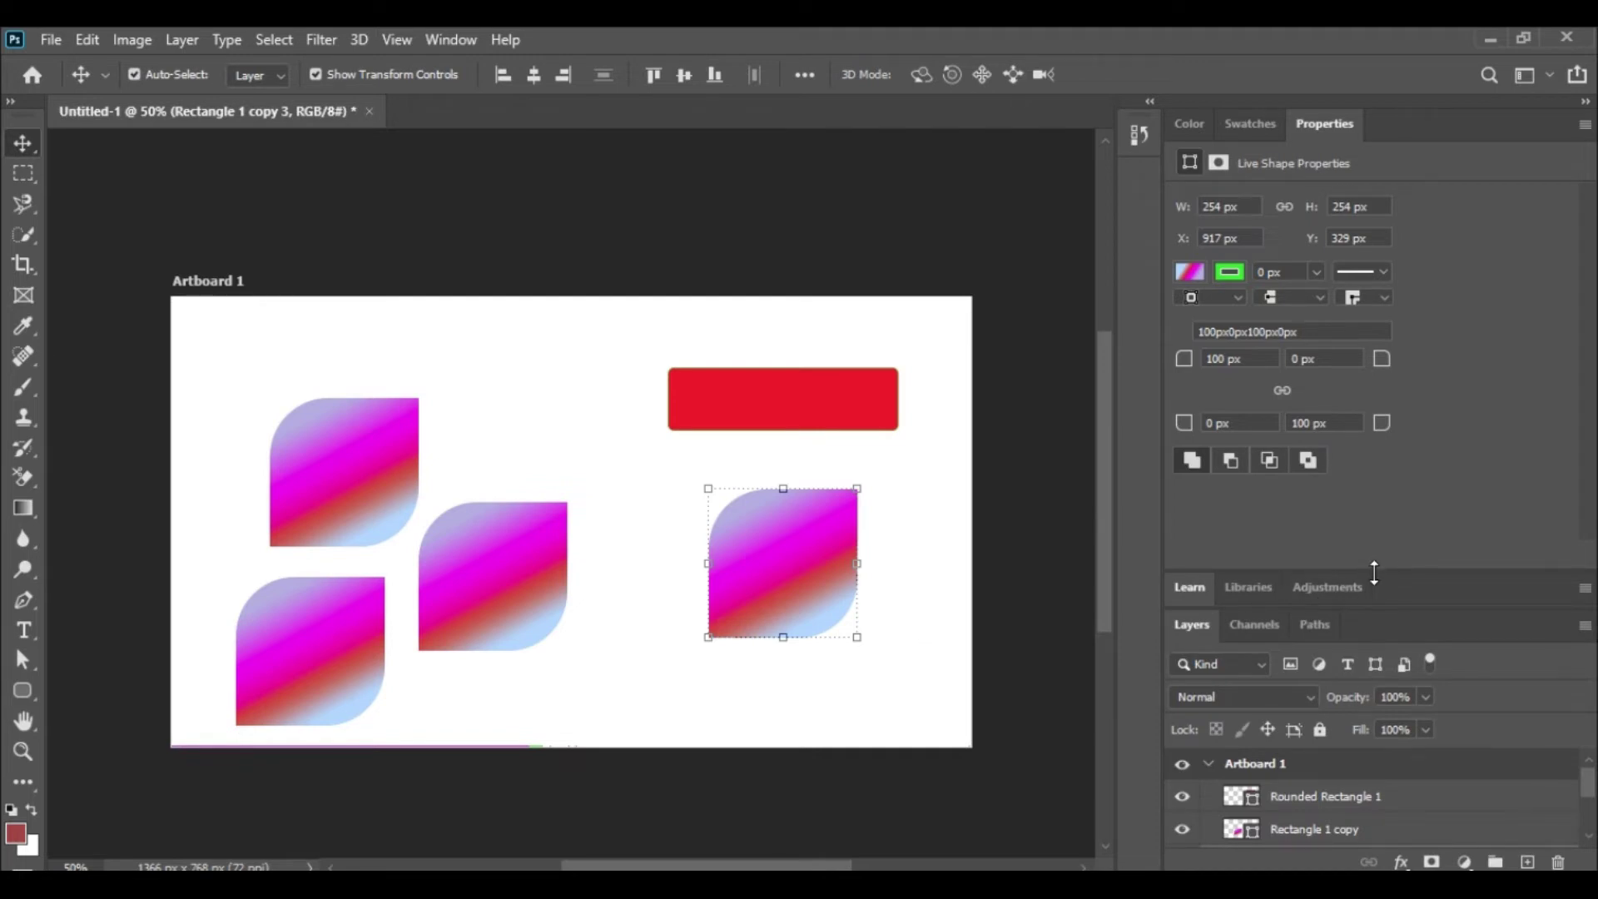
pyautogui.moveTo(1374, 572); pyautogui.dragTo(1357, 483)
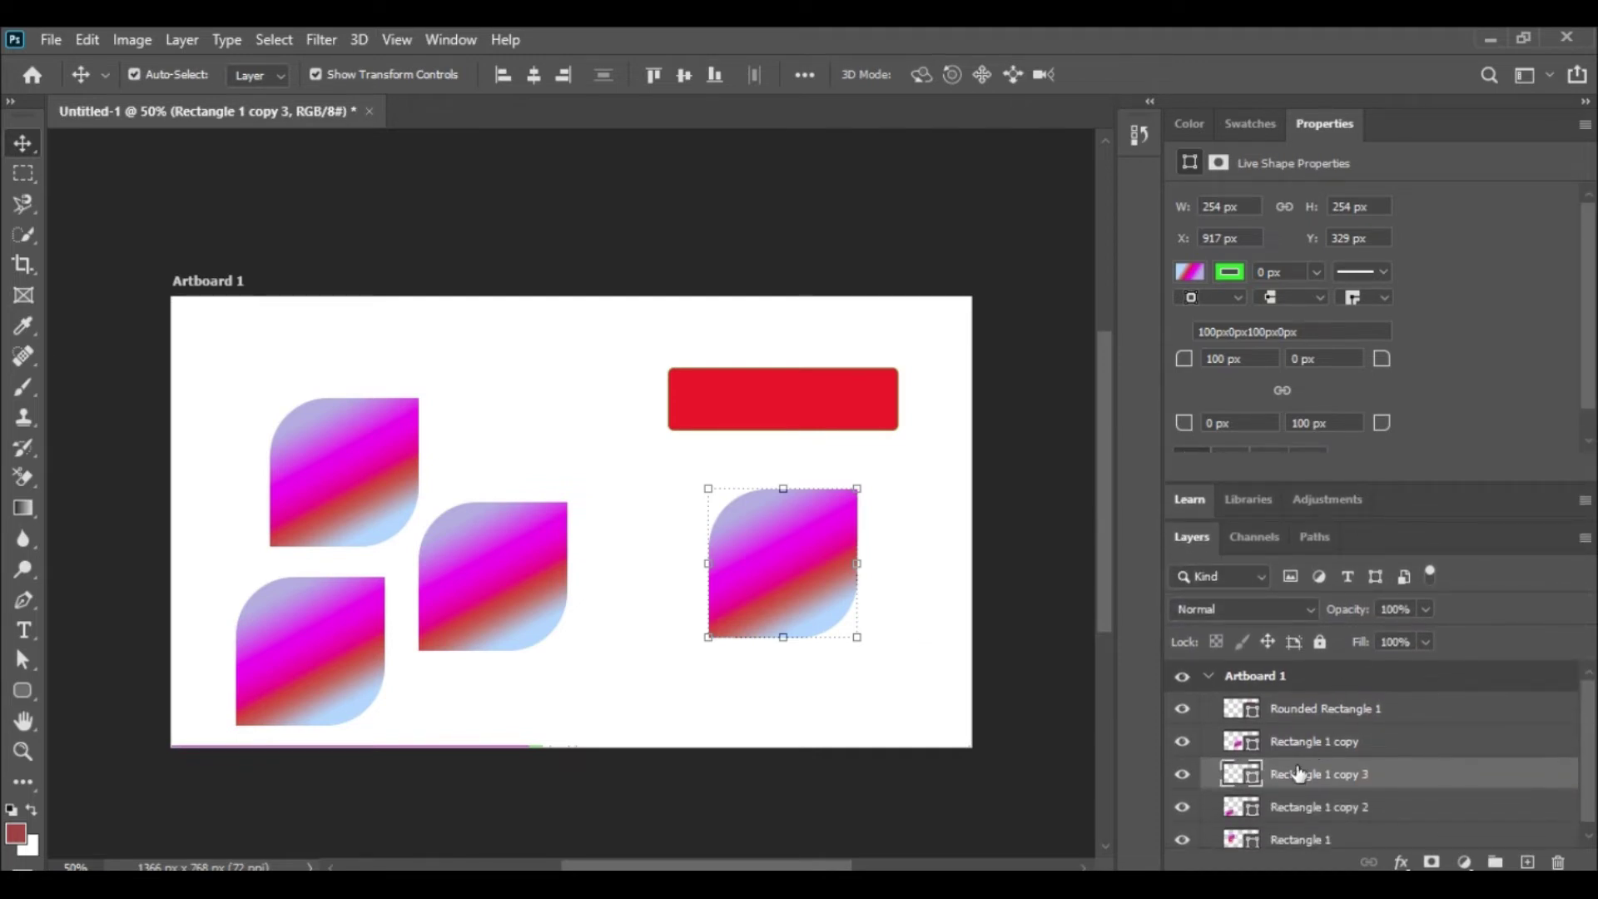
pyautogui.click(1182, 709)
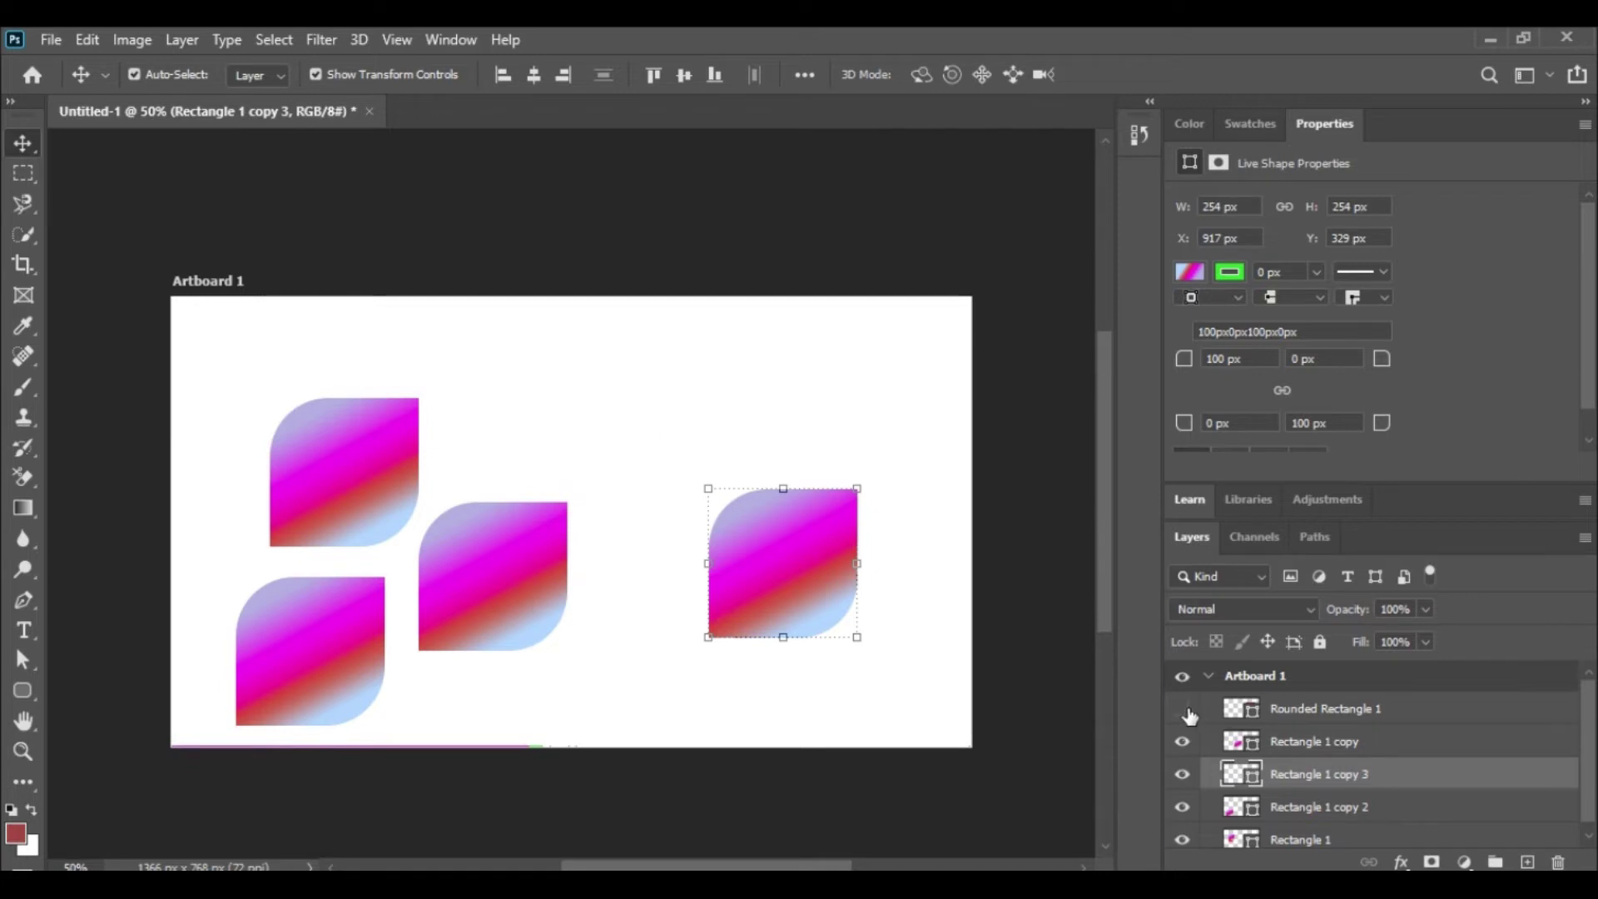
pyautogui.click(1314, 711)
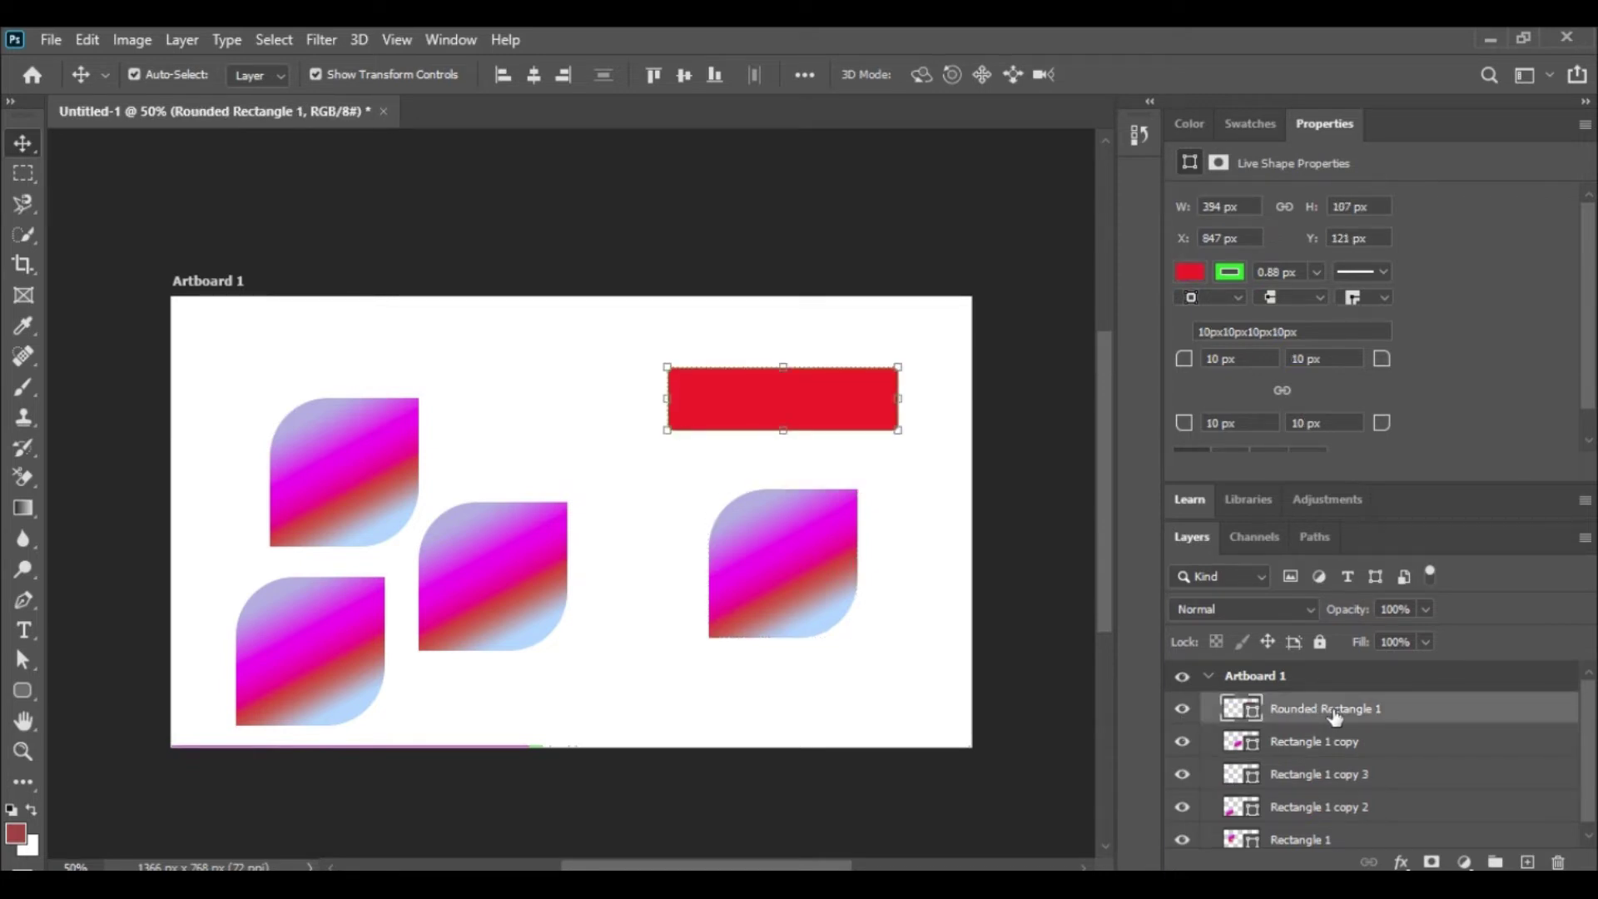
pyautogui.keyDown('ctrl'); pyautogui.click(1334, 714); pyautogui.keyUp('ctrl')
pyautogui.keyDown('ctrl'); pyautogui.click(1325, 716); pyautogui.keyUp('ctrl')
pyautogui.press('ctrl')
pyautogui.keyDown('ctrl'); pyautogui.click(1319, 782); pyautogui.keyUp('ctrl')
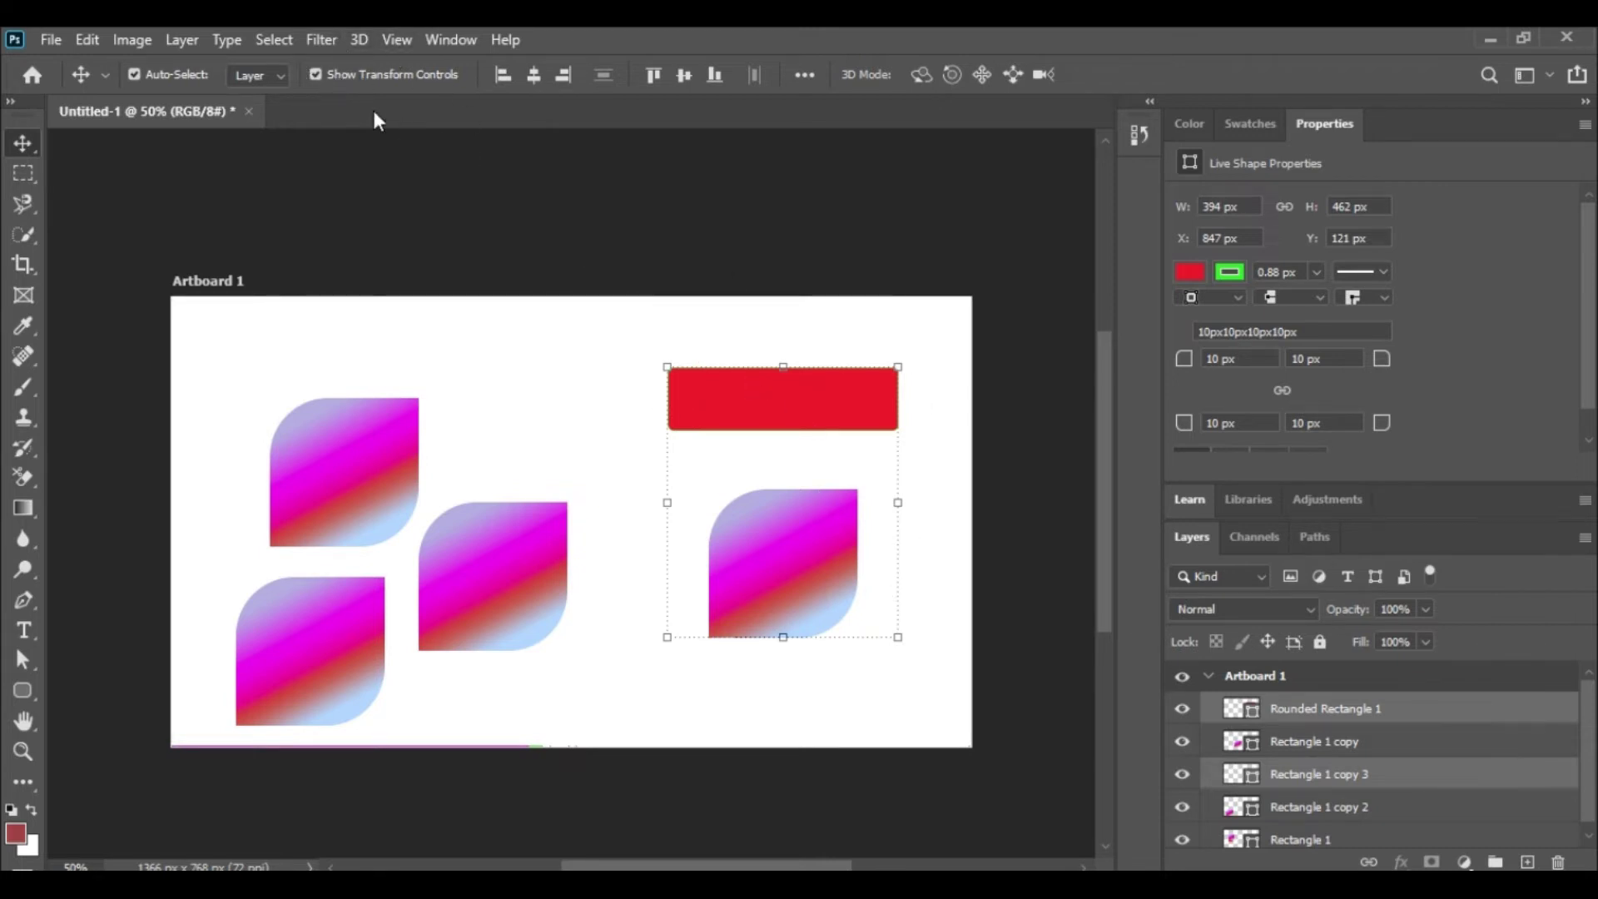
# Try the left, centre, right, top, middle and bottom align options on both shapes.
pyautogui.click(320, 74)
pyautogui.click(508, 74)
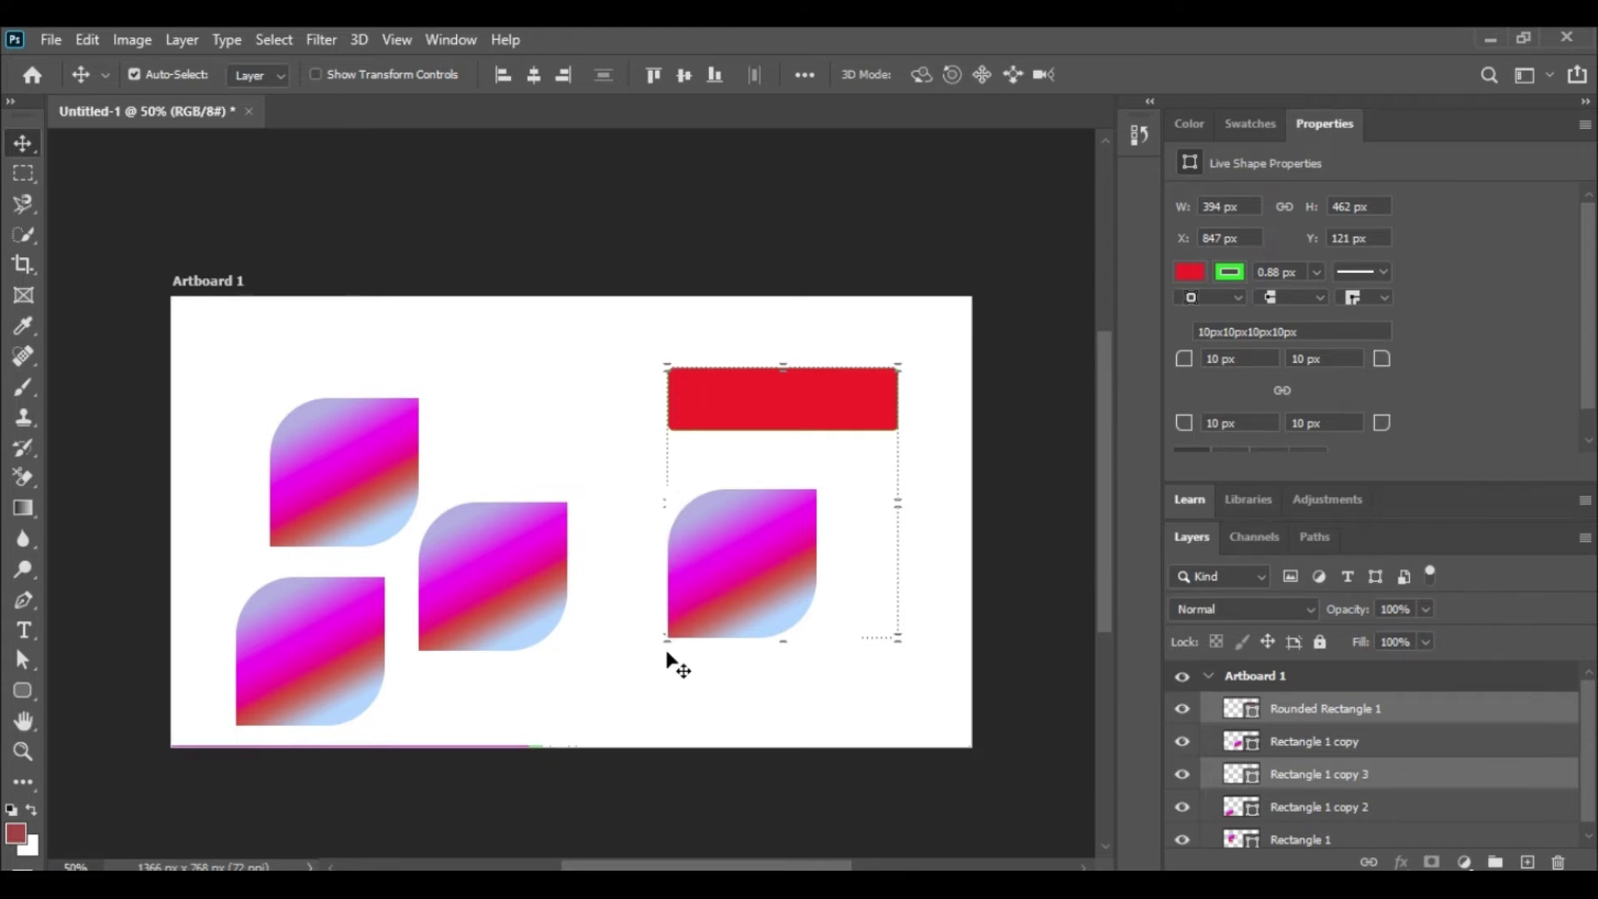
pyautogui.click(534, 75)
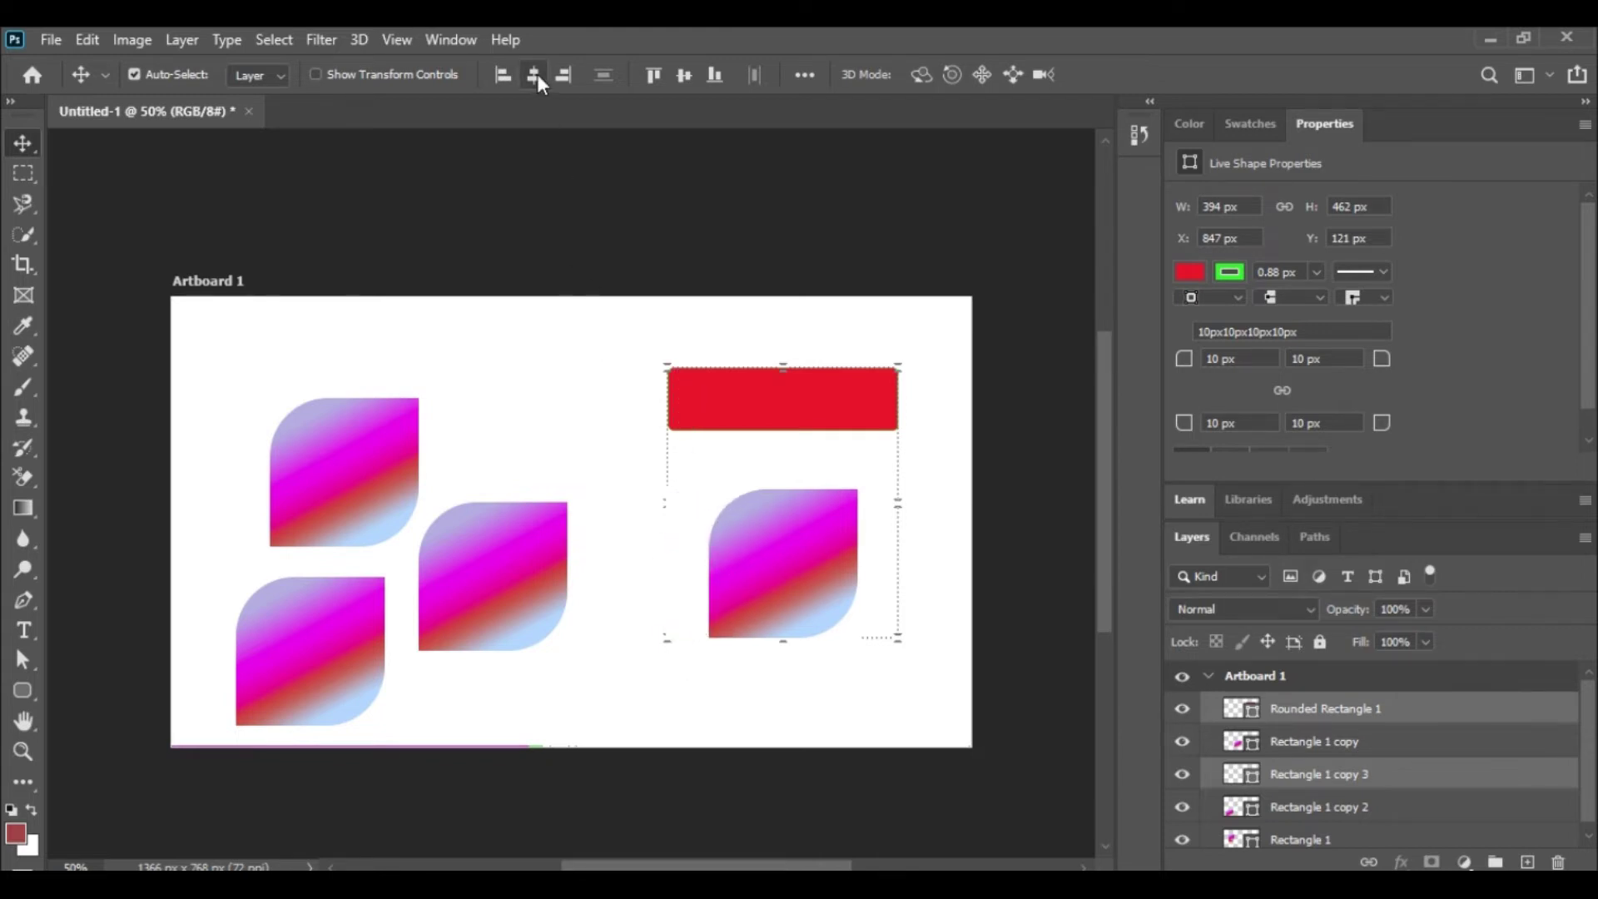
pyautogui.click(573, 76)
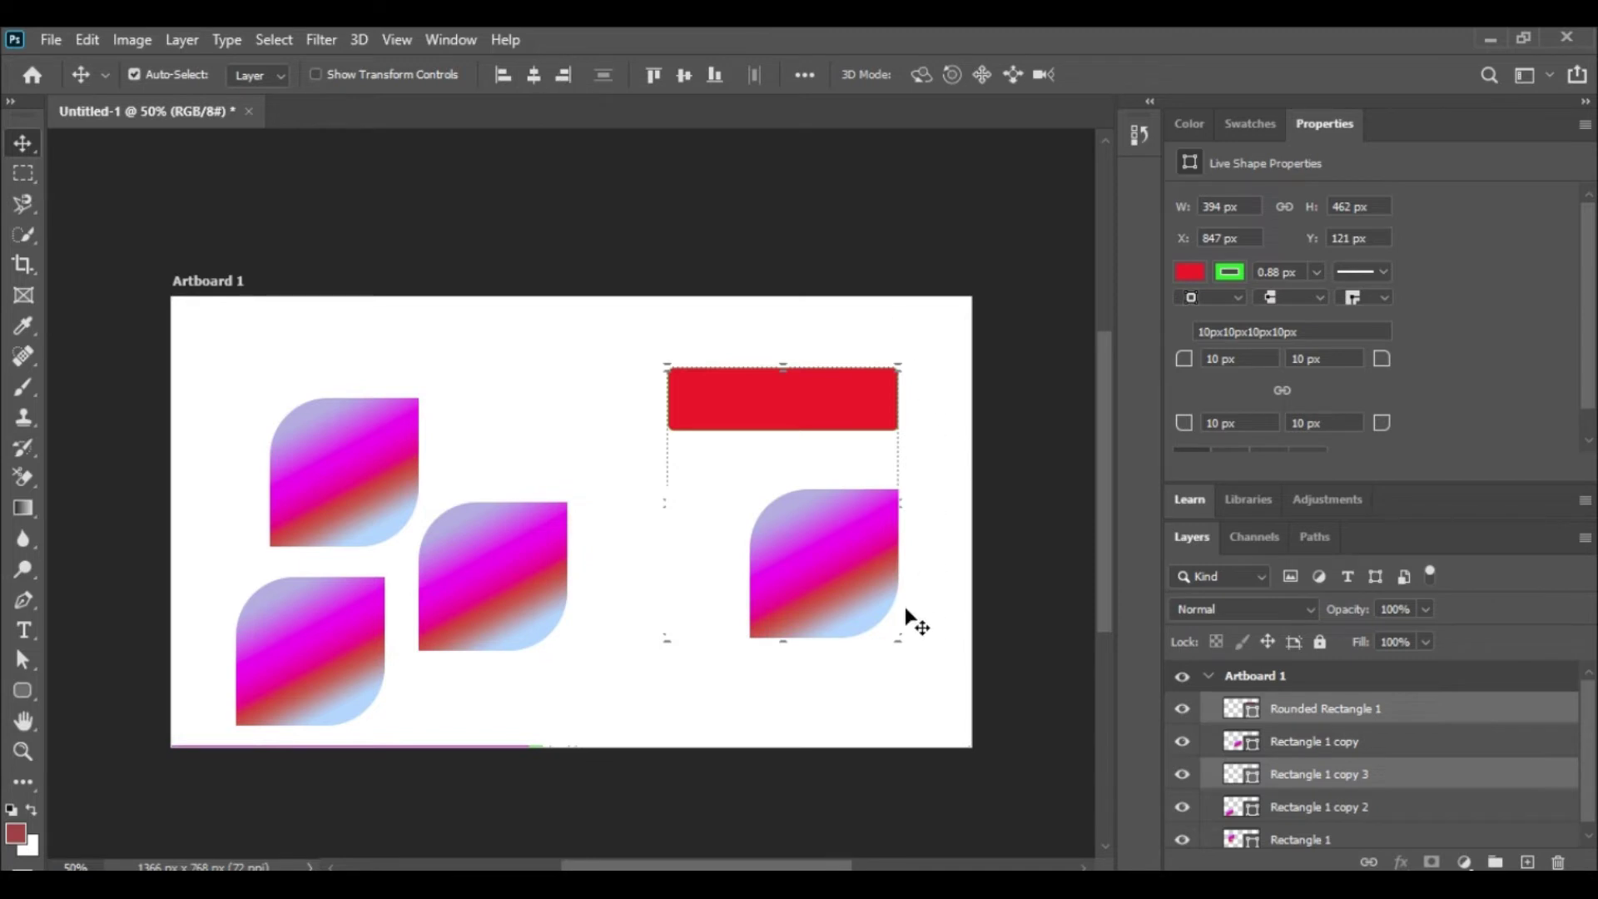
pyautogui.click(537, 80)
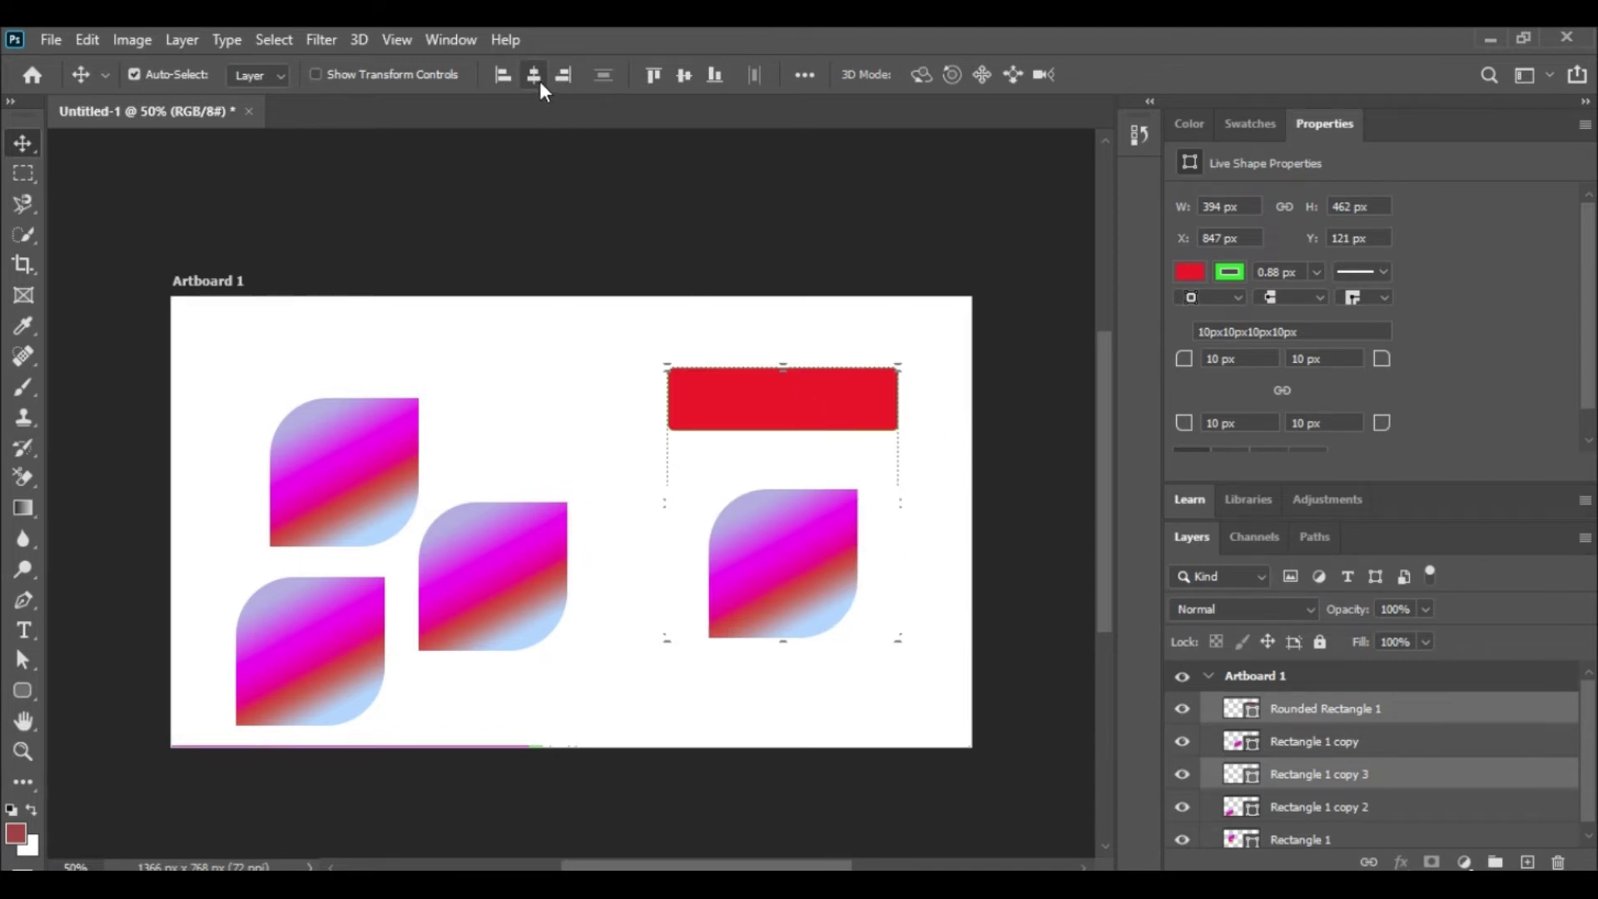
pyautogui.click(502, 74)
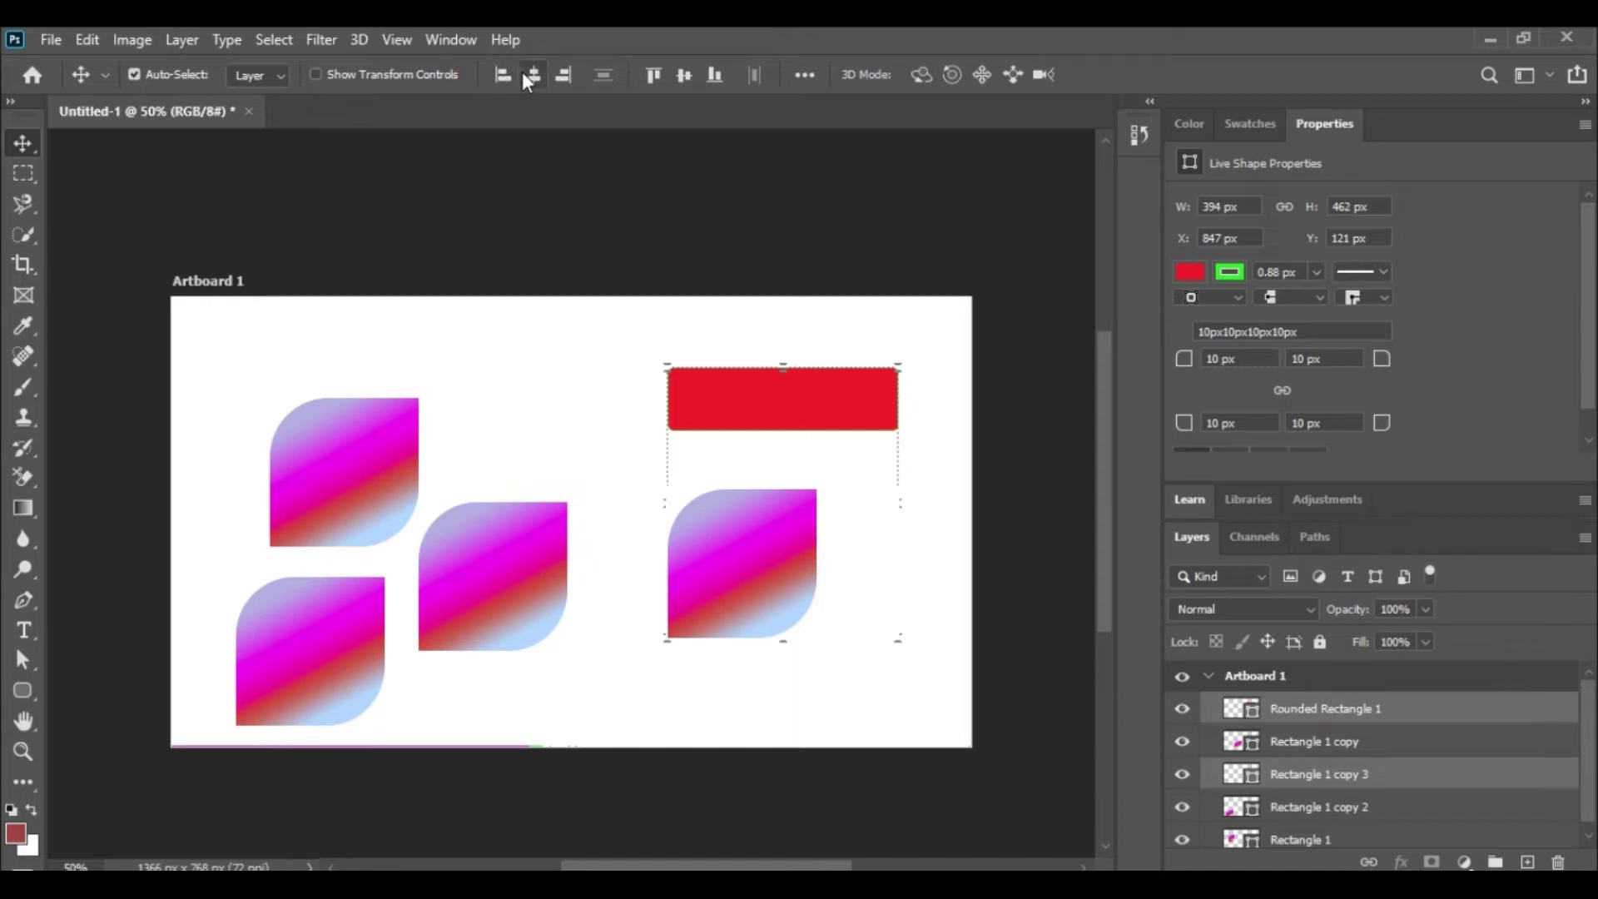
pyautogui.click(648, 84)
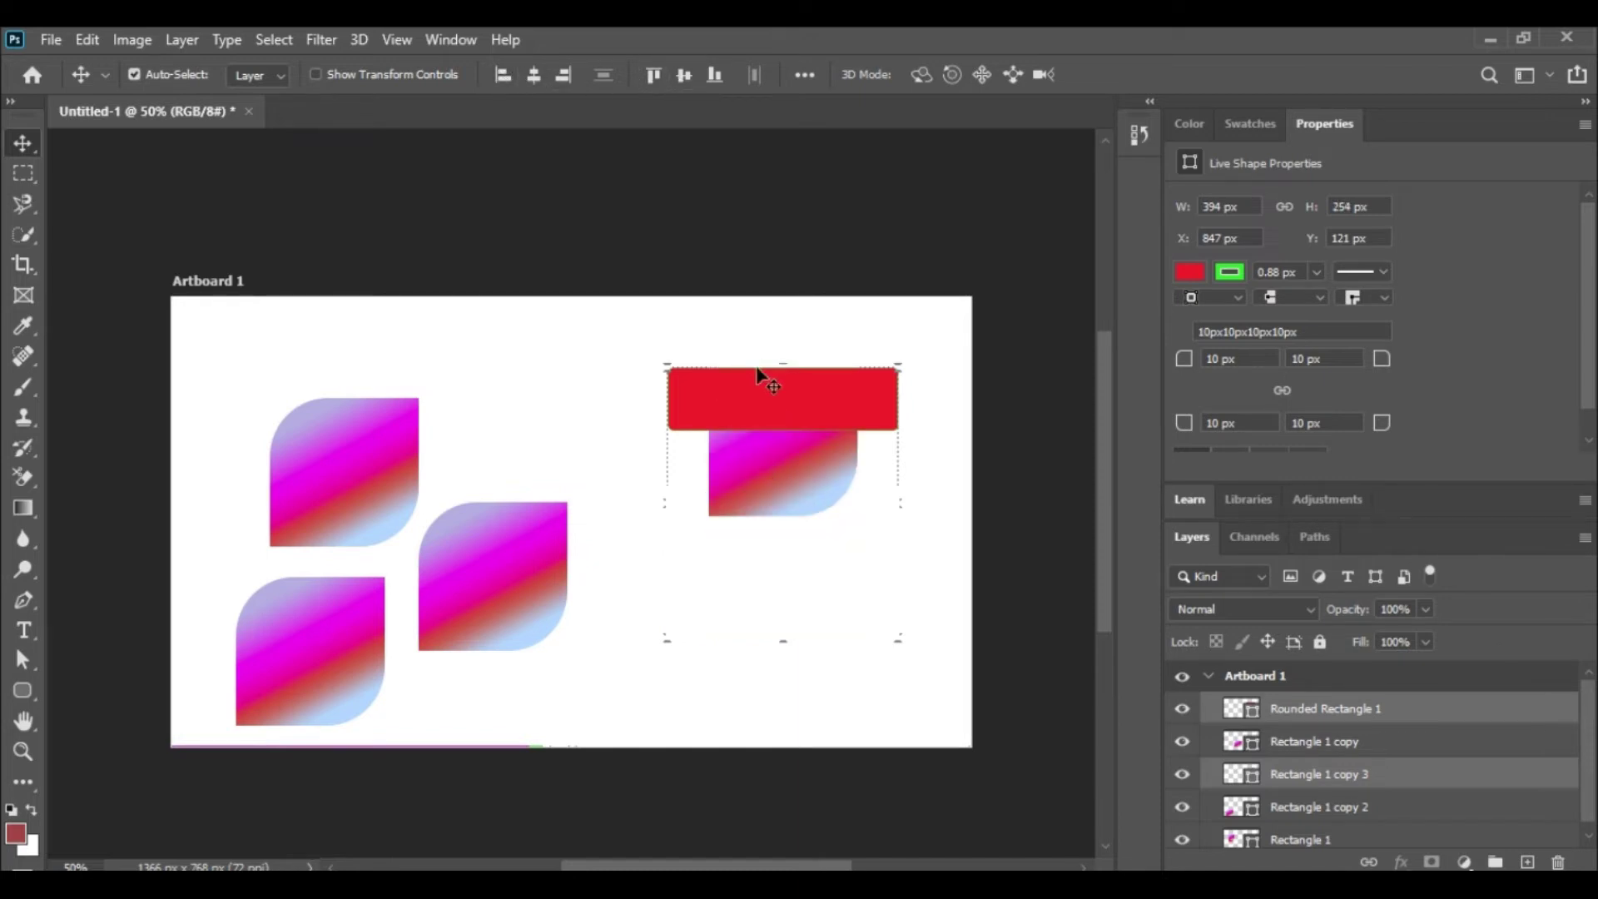
pyautogui.click(685, 75)
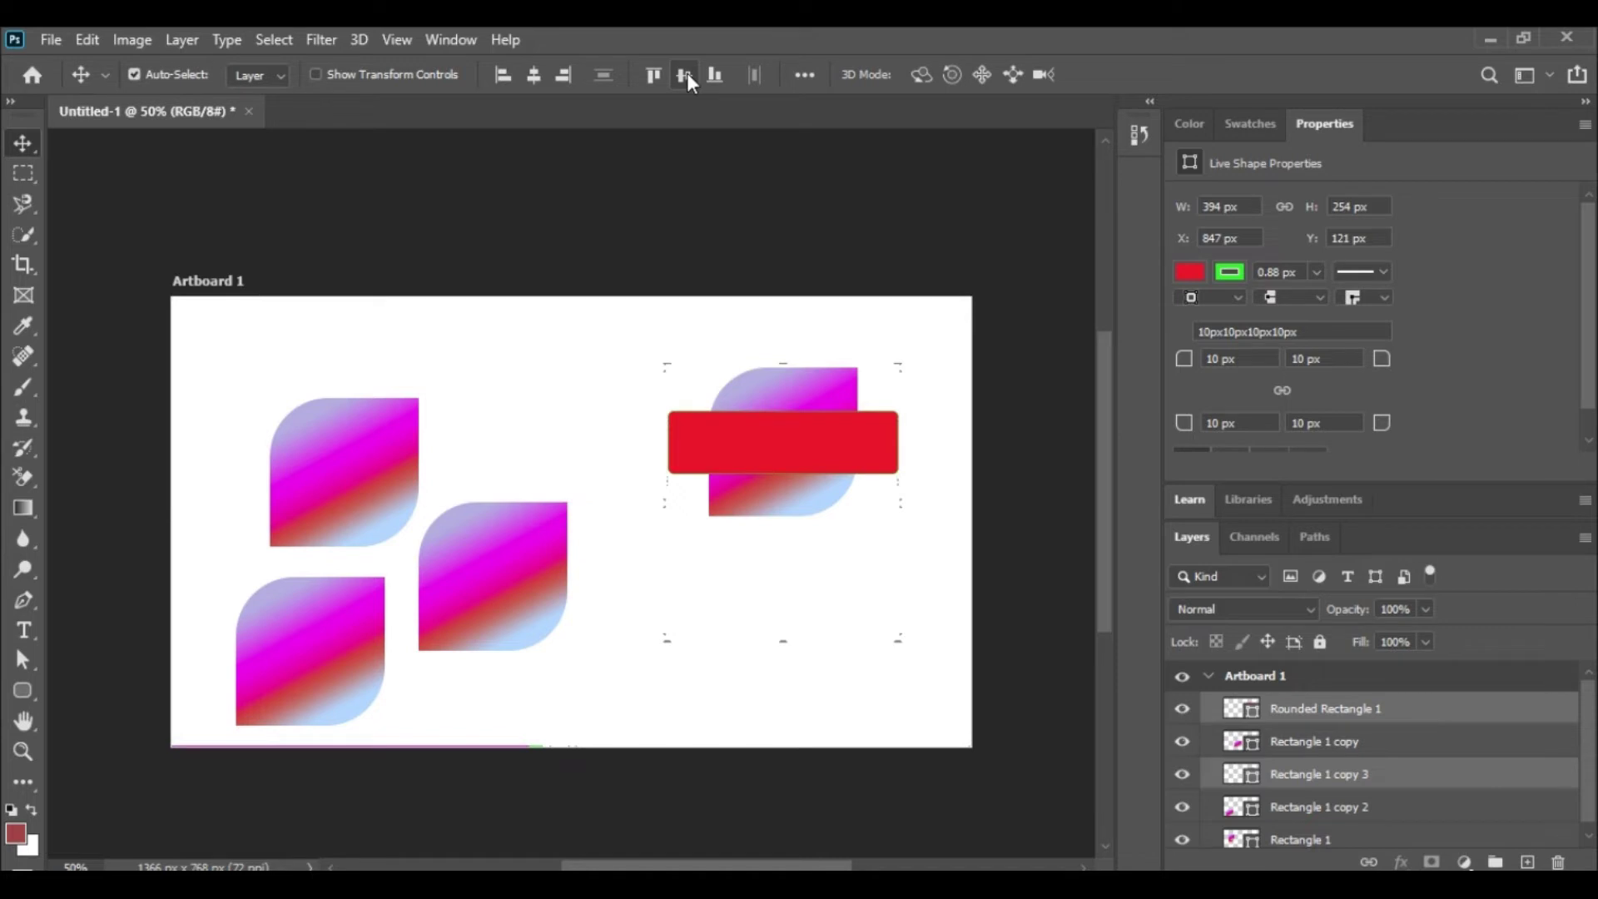
pyautogui.click(714, 77)
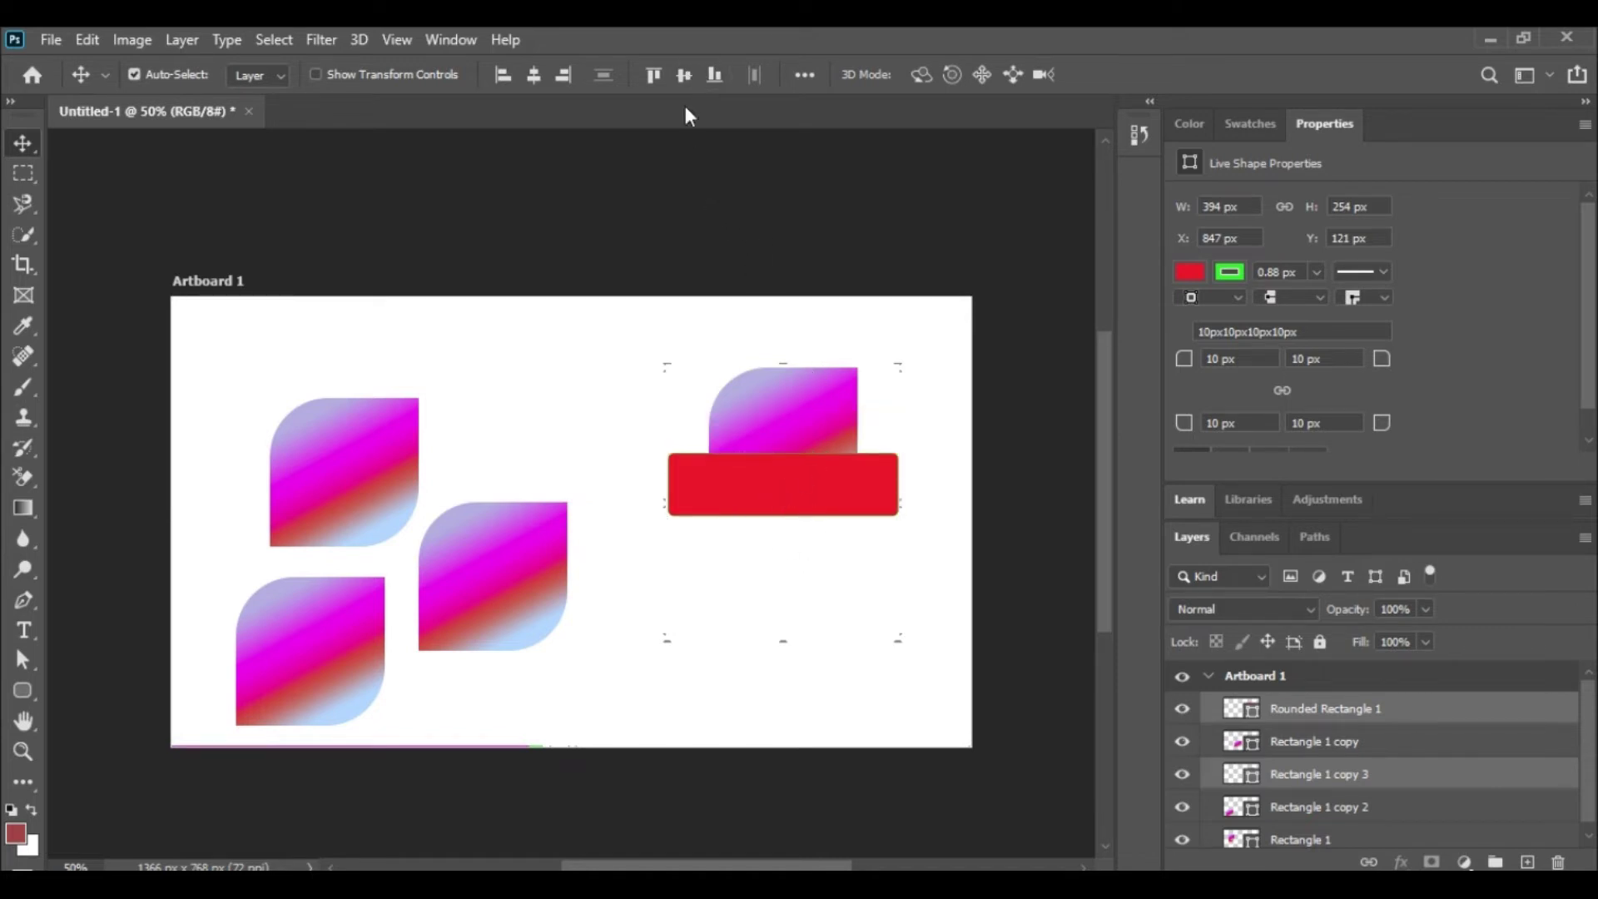
pyautogui.click(684, 76)
pyautogui.click(650, 76)
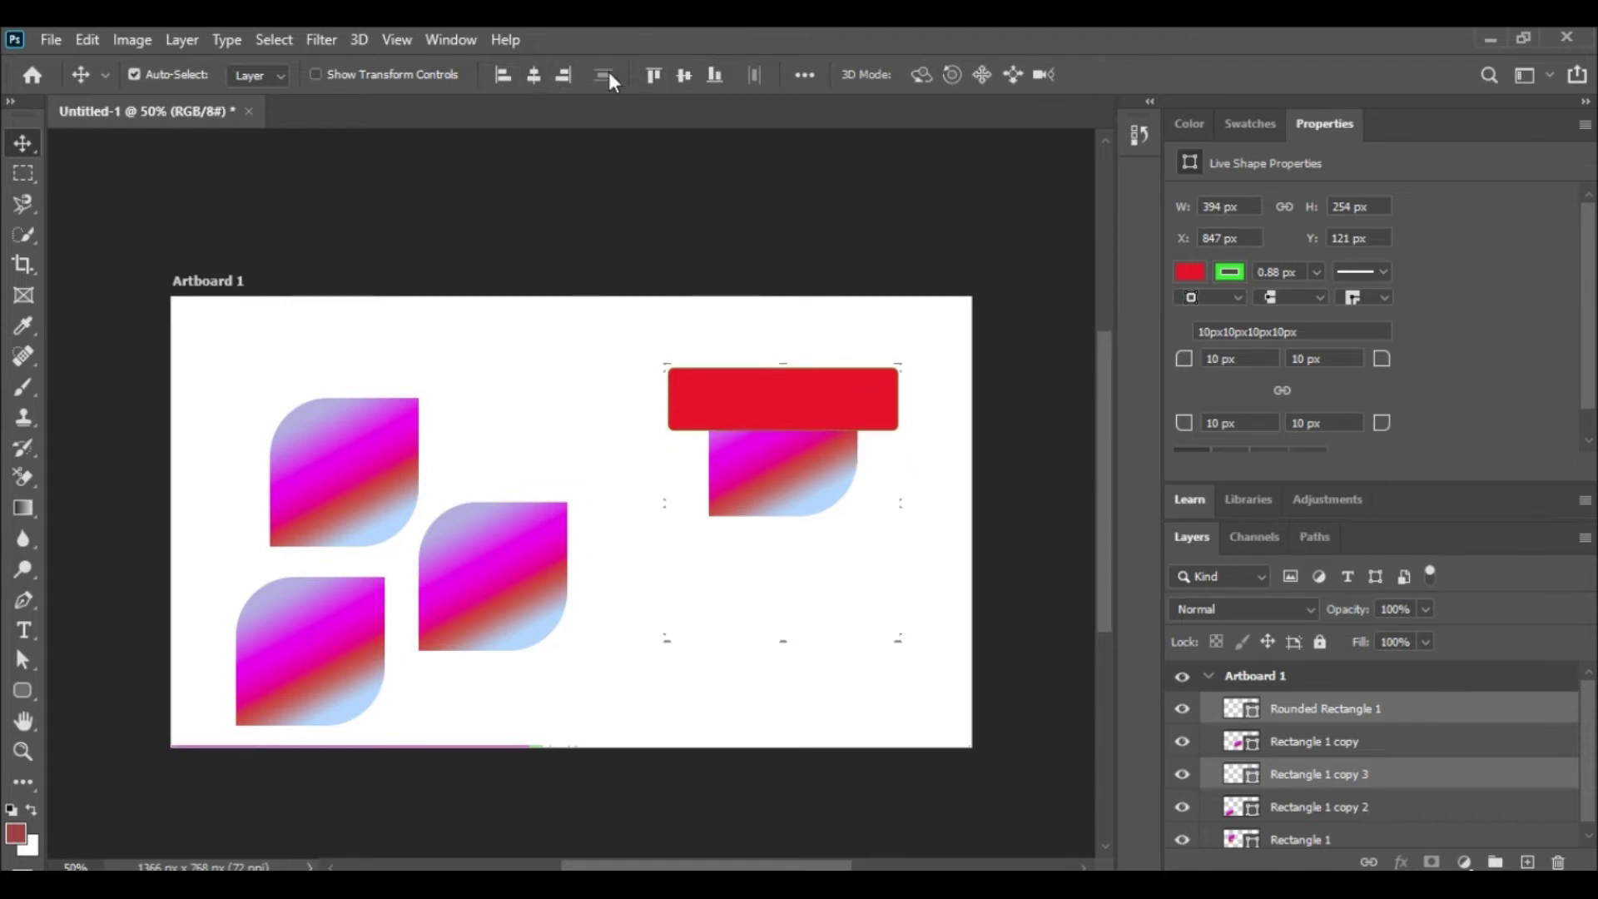
# Move the red rectangle to the artboard's top centre at X 478, Y 43.
pyautogui.moveTo(799, 394); pyautogui.dragTo(791, 463)
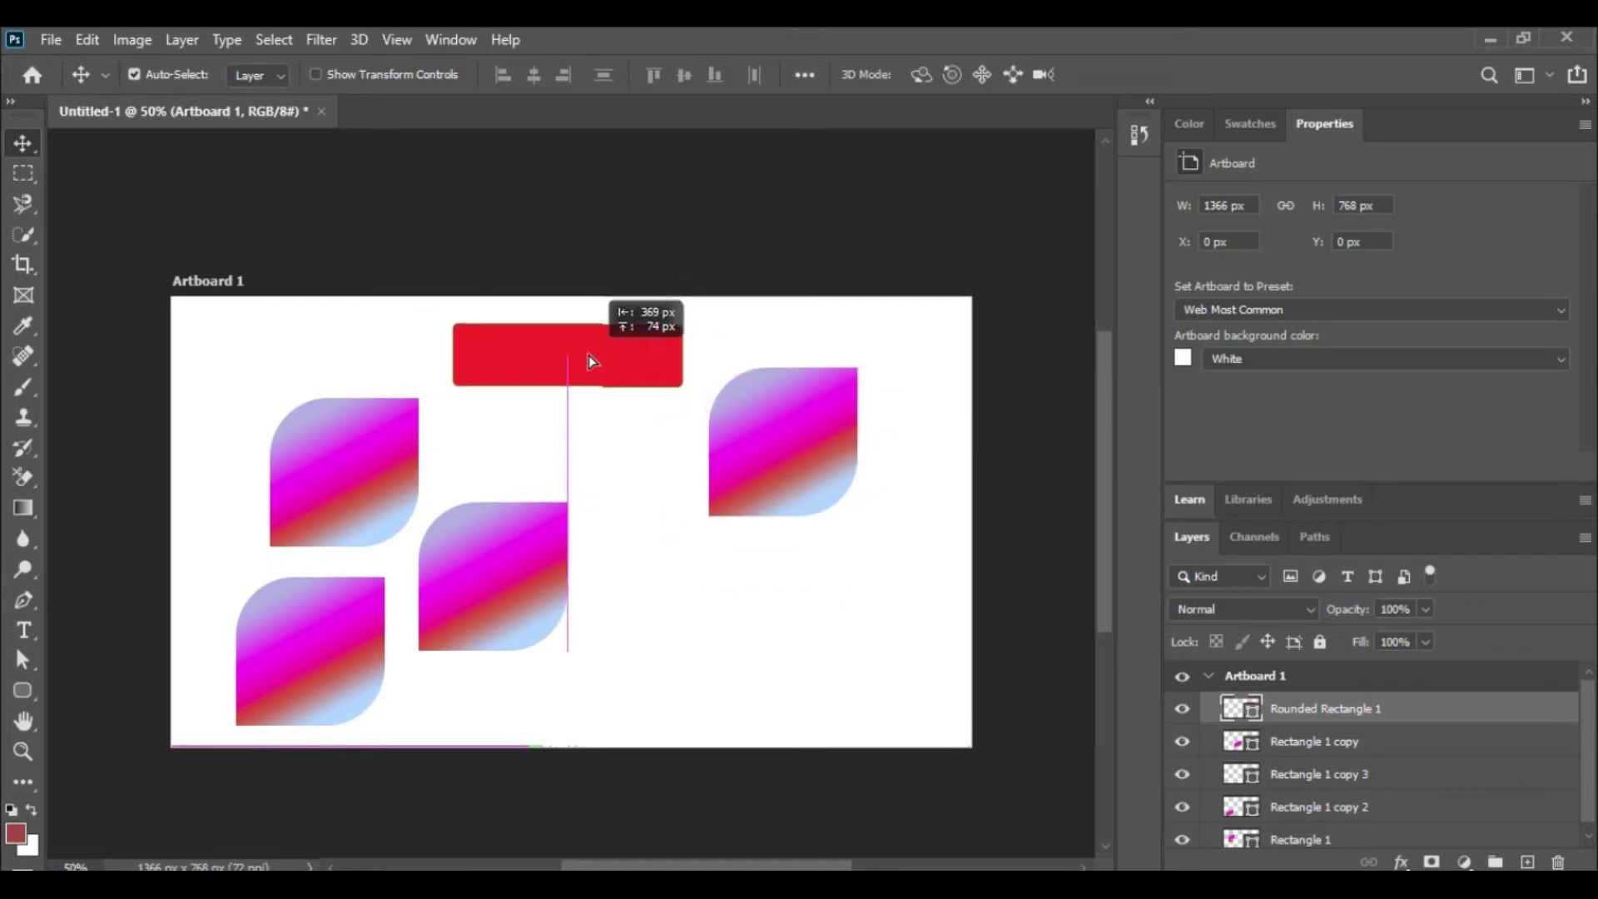
pyautogui.moveTo(790, 463); pyautogui.dragTo(589, 359)
pyautogui.click(23, 691)
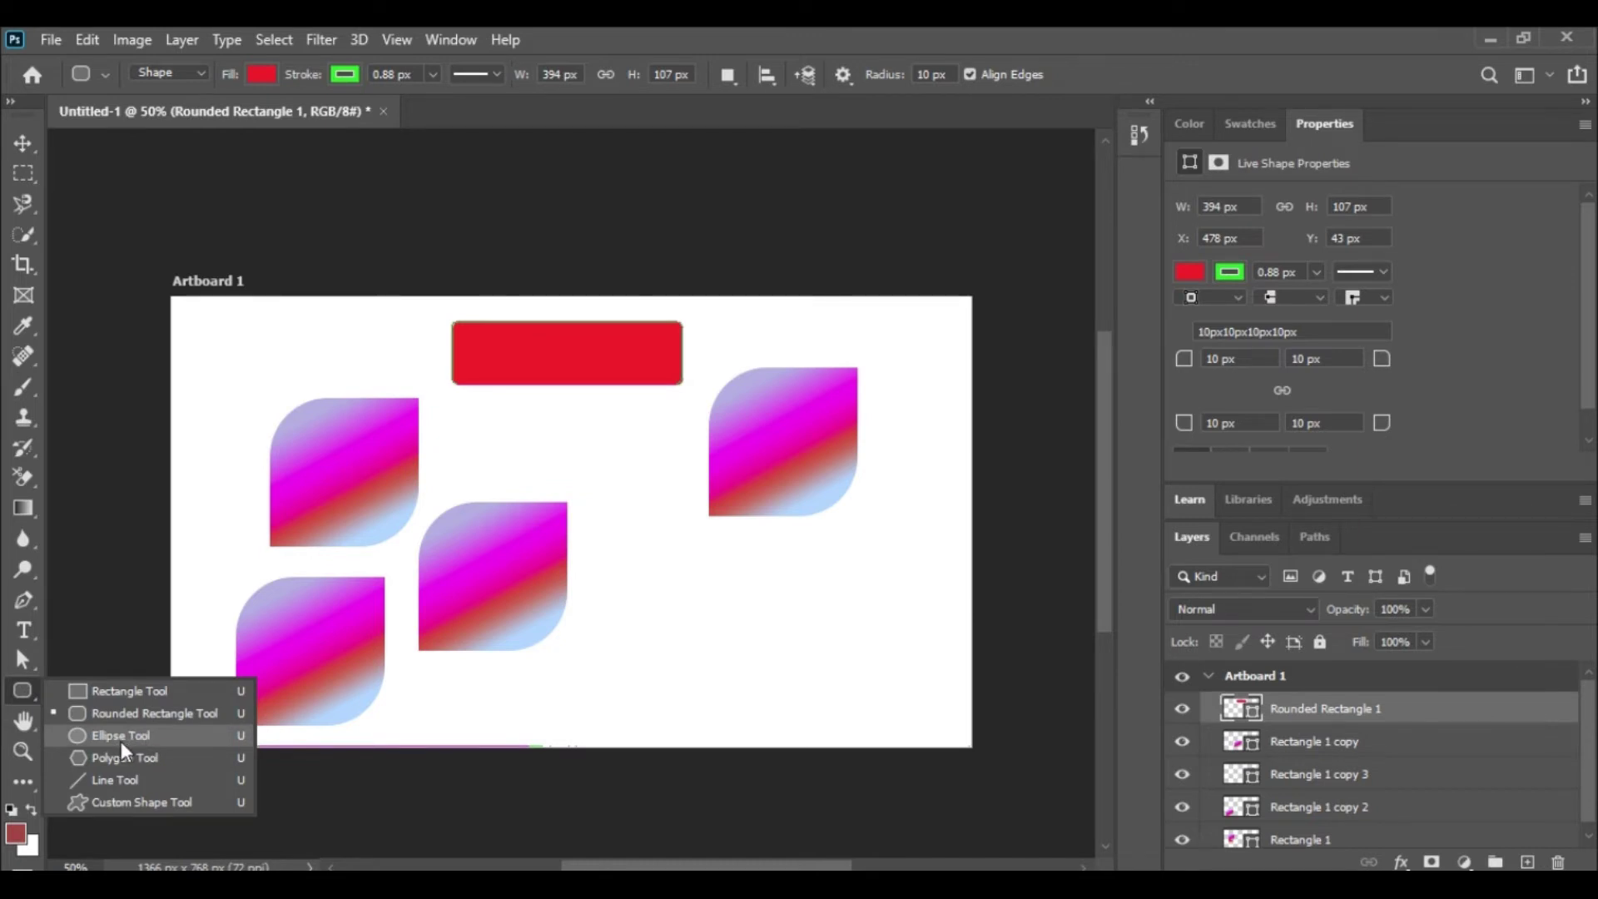
# Draw a red 256×277 px ellipse mid-artboard and tuck a gradient shape against it.
pyautogui.click(122, 739)
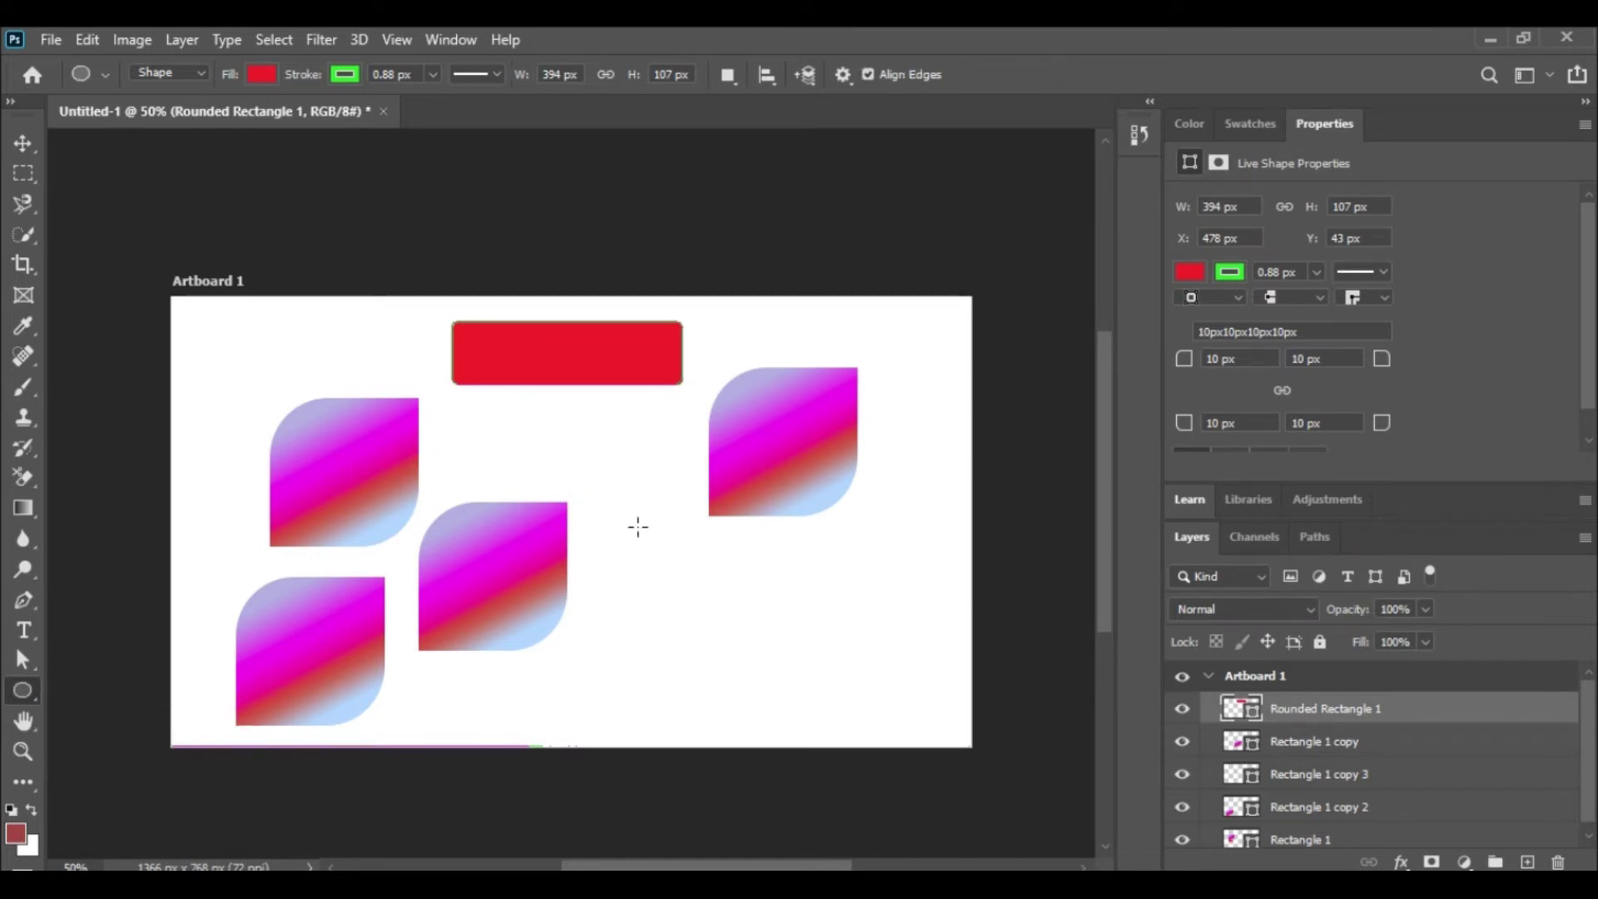
pyautogui.moveTo(638, 526); pyautogui.dragTo(788, 691)
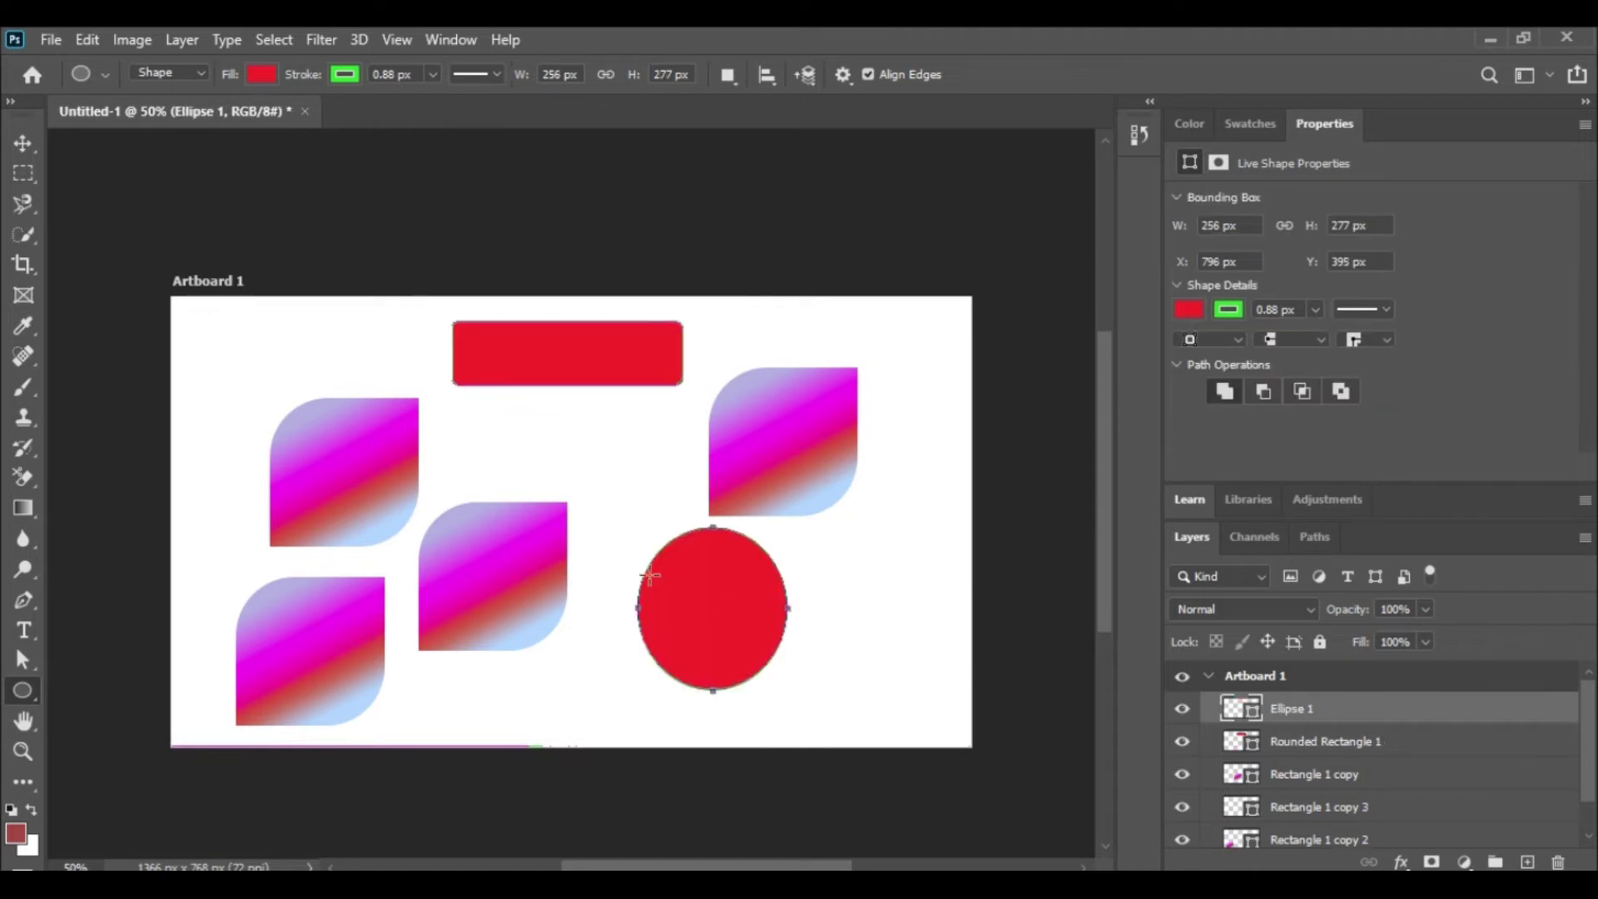
pyautogui.click(25, 143)
pyautogui.moveTo(725, 596)
pyautogui.mouseDown()
pyautogui.moveTo(632, 446)
pyautogui.moveTo(723, 596)
pyautogui.moveTo(674, 571)
pyautogui.mouseUp()
pyautogui.moveTo(807, 467); pyautogui.dragTo(748, 487)
pyautogui.moveTo(499, 567)
pyautogui.mouseDown()
pyautogui.moveTo(559, 463)
pyautogui.moveTo(535, 466)
pyautogui.moveTo(532, 489)
pyautogui.mouseUp()
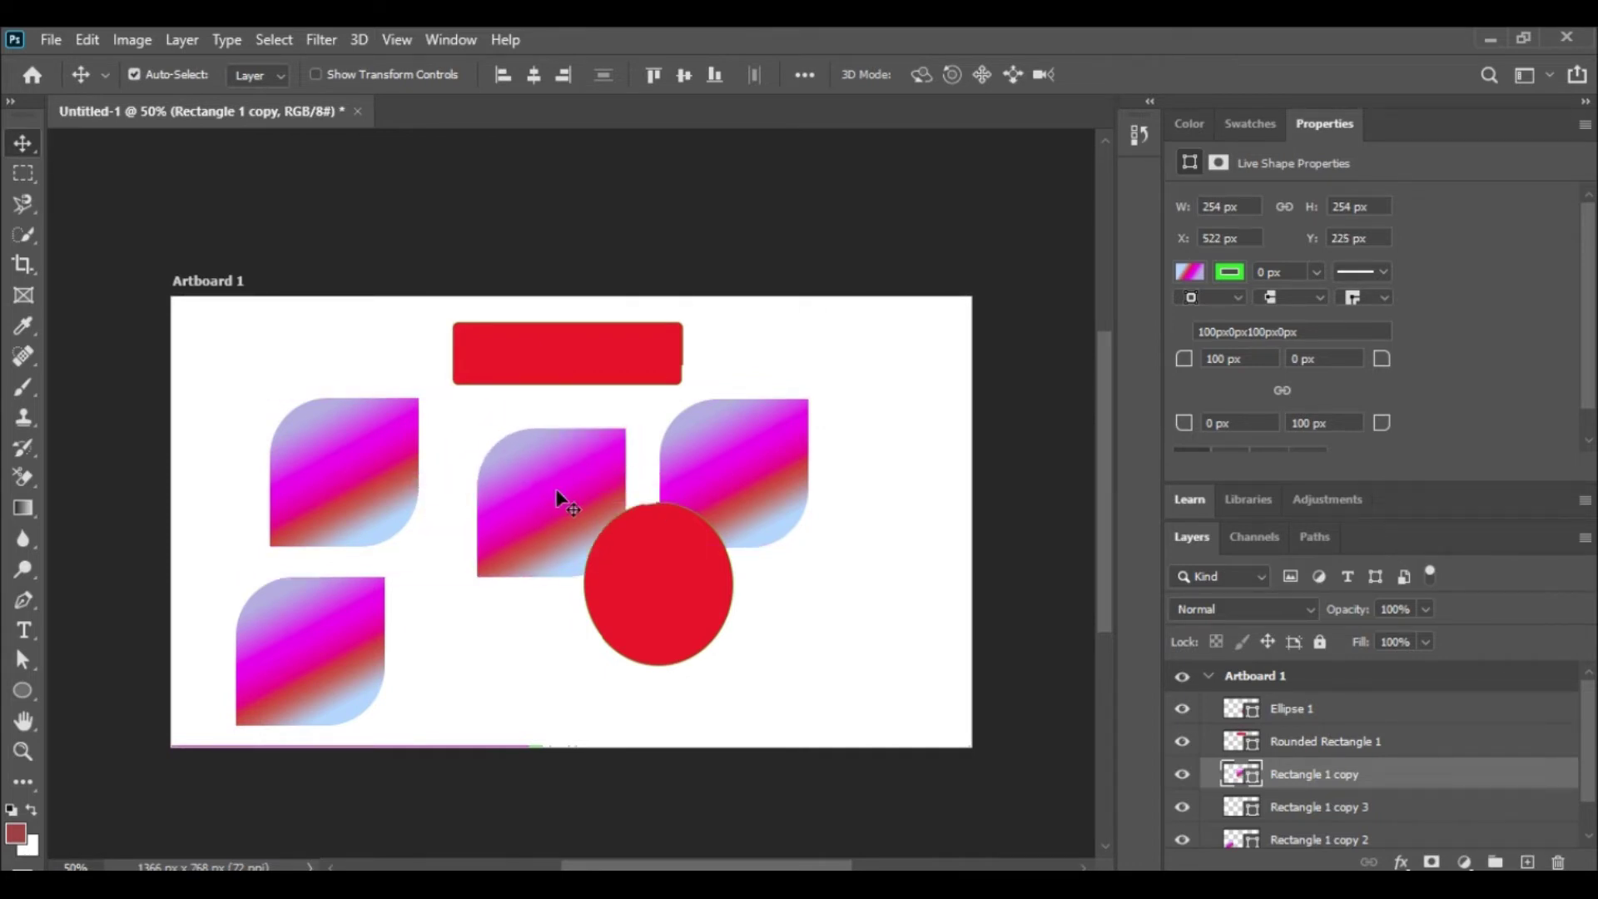
# Rotate the middle gradient shape from 45° to about 80° and set it onto the ellipse.
pyautogui.hotkey('ctrl', 't')
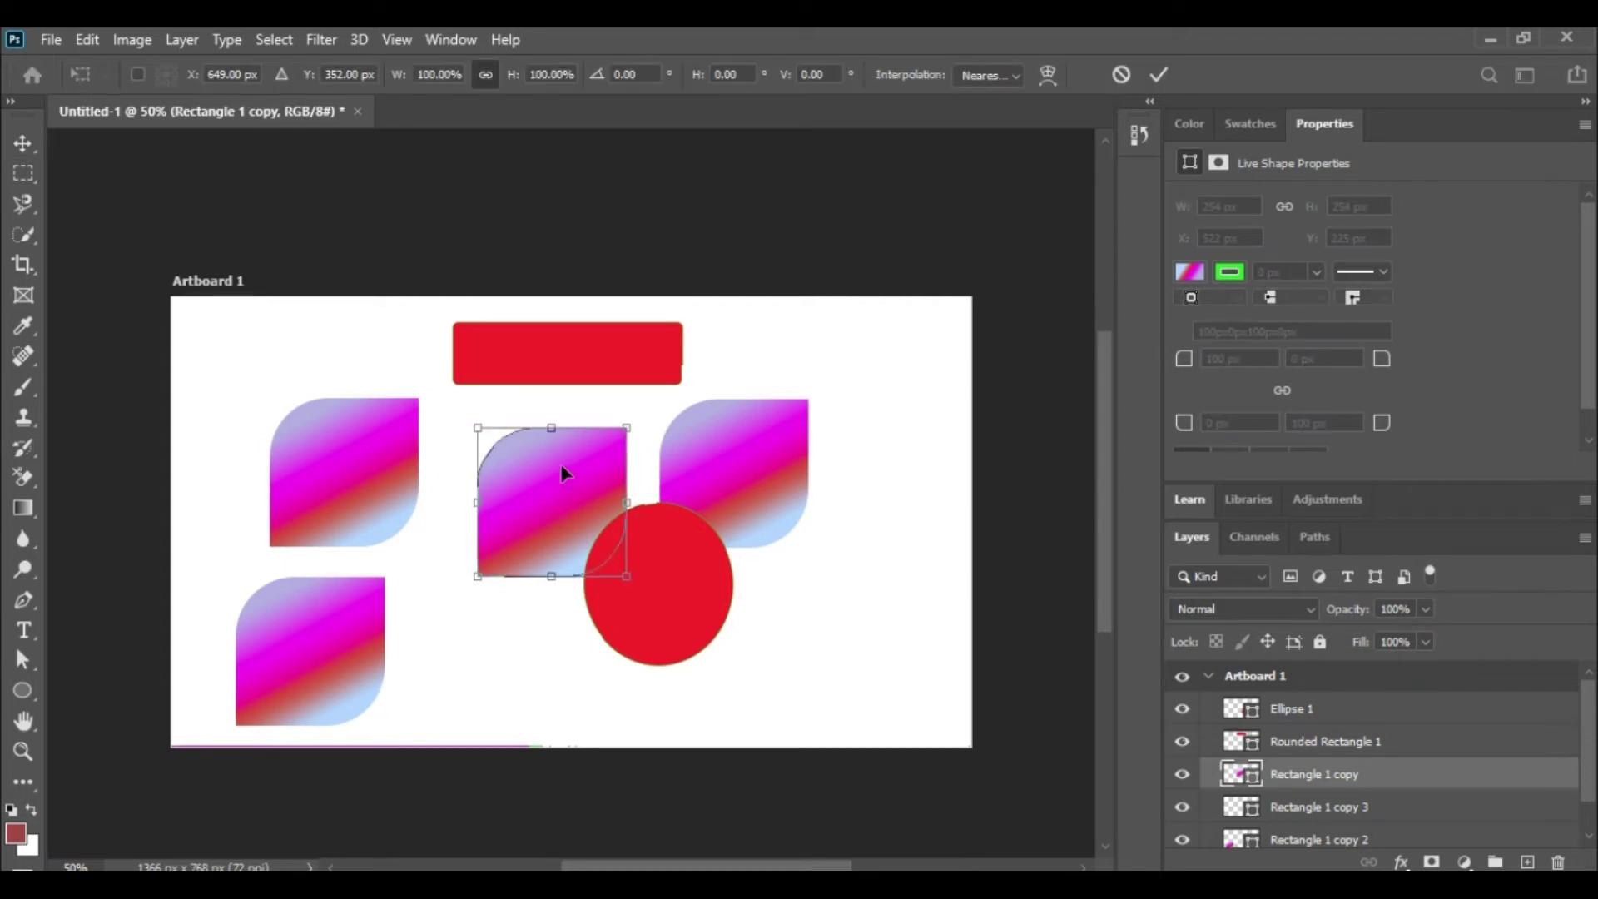
pyautogui.click(654, 74)
pyautogui.write('45')
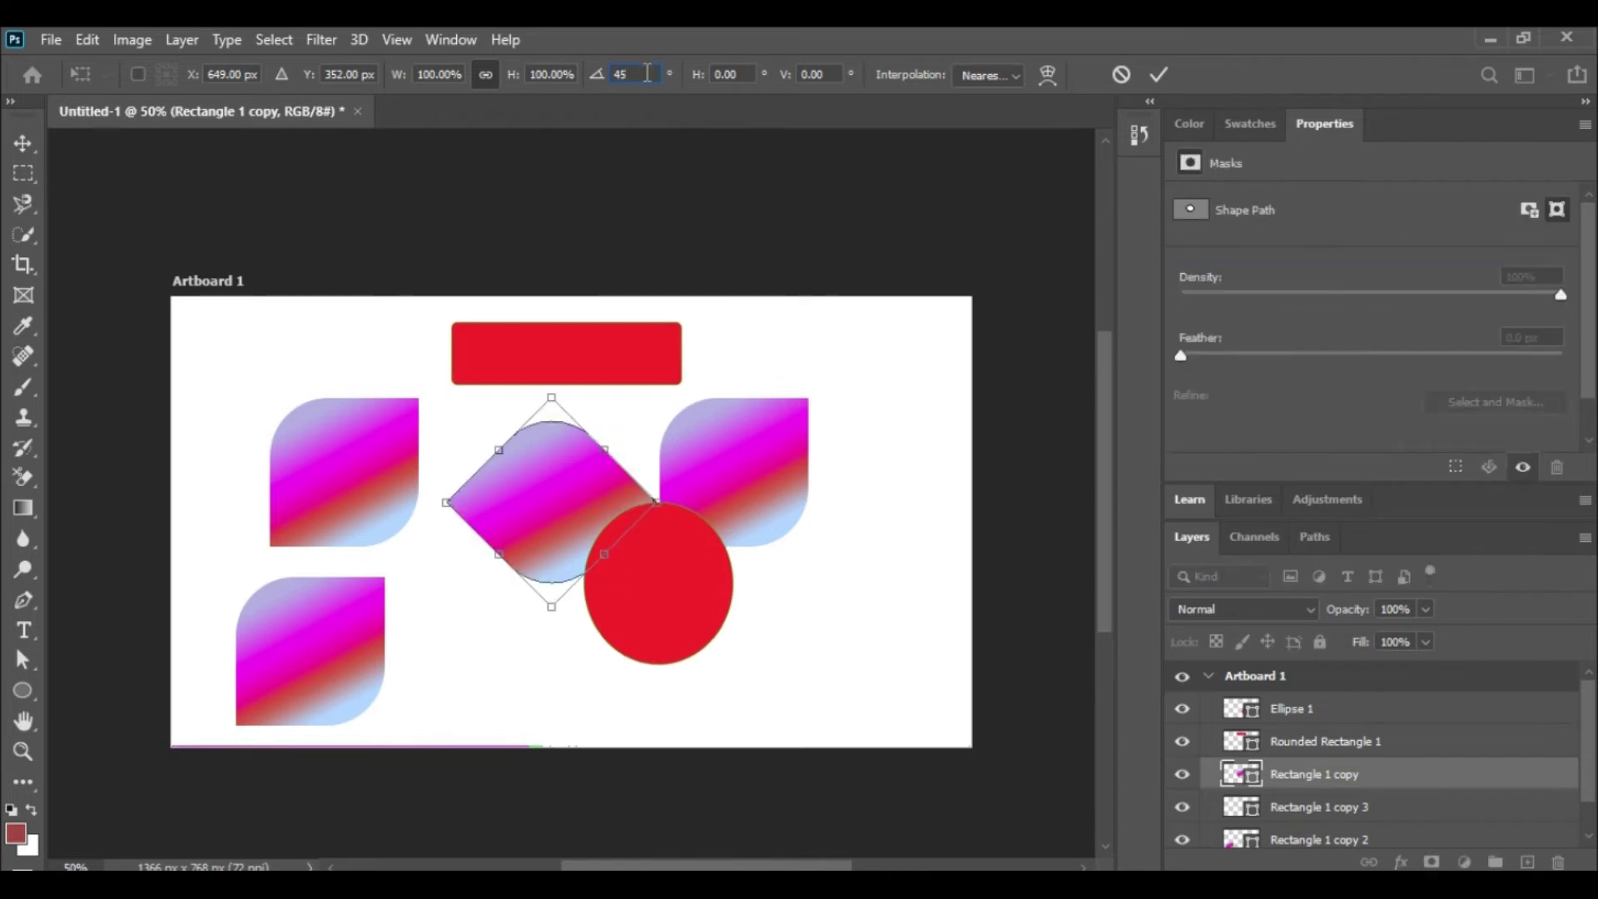
pyautogui.moveTo(553, 383); pyautogui.dragTo(620, 406)
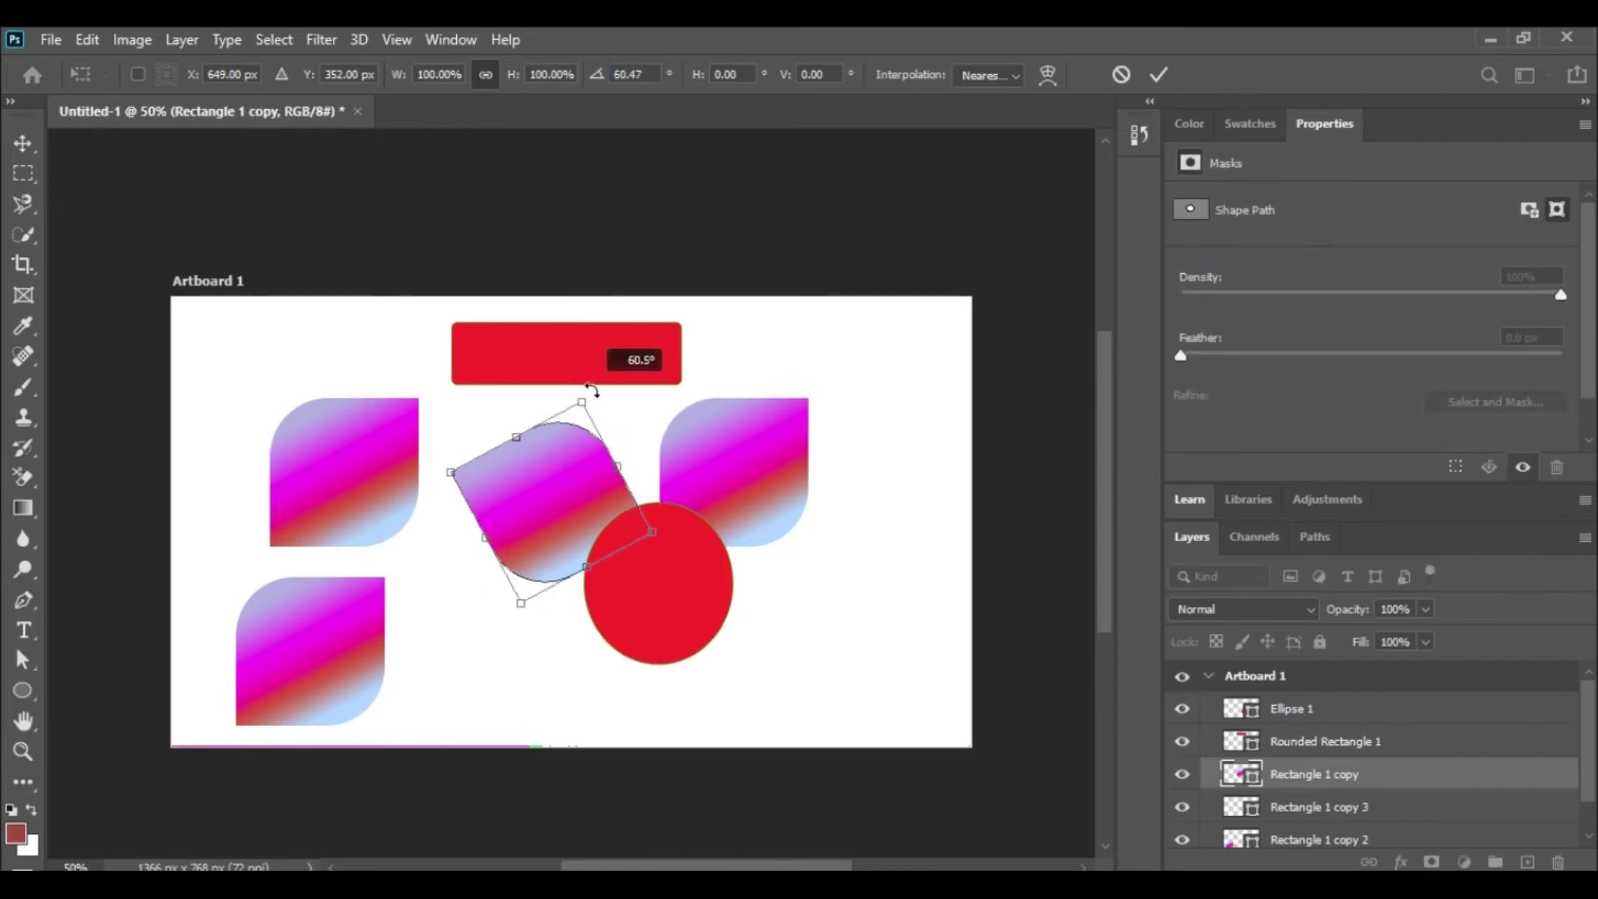
pyautogui.moveTo(553, 514); pyautogui.dragTo(569, 527)
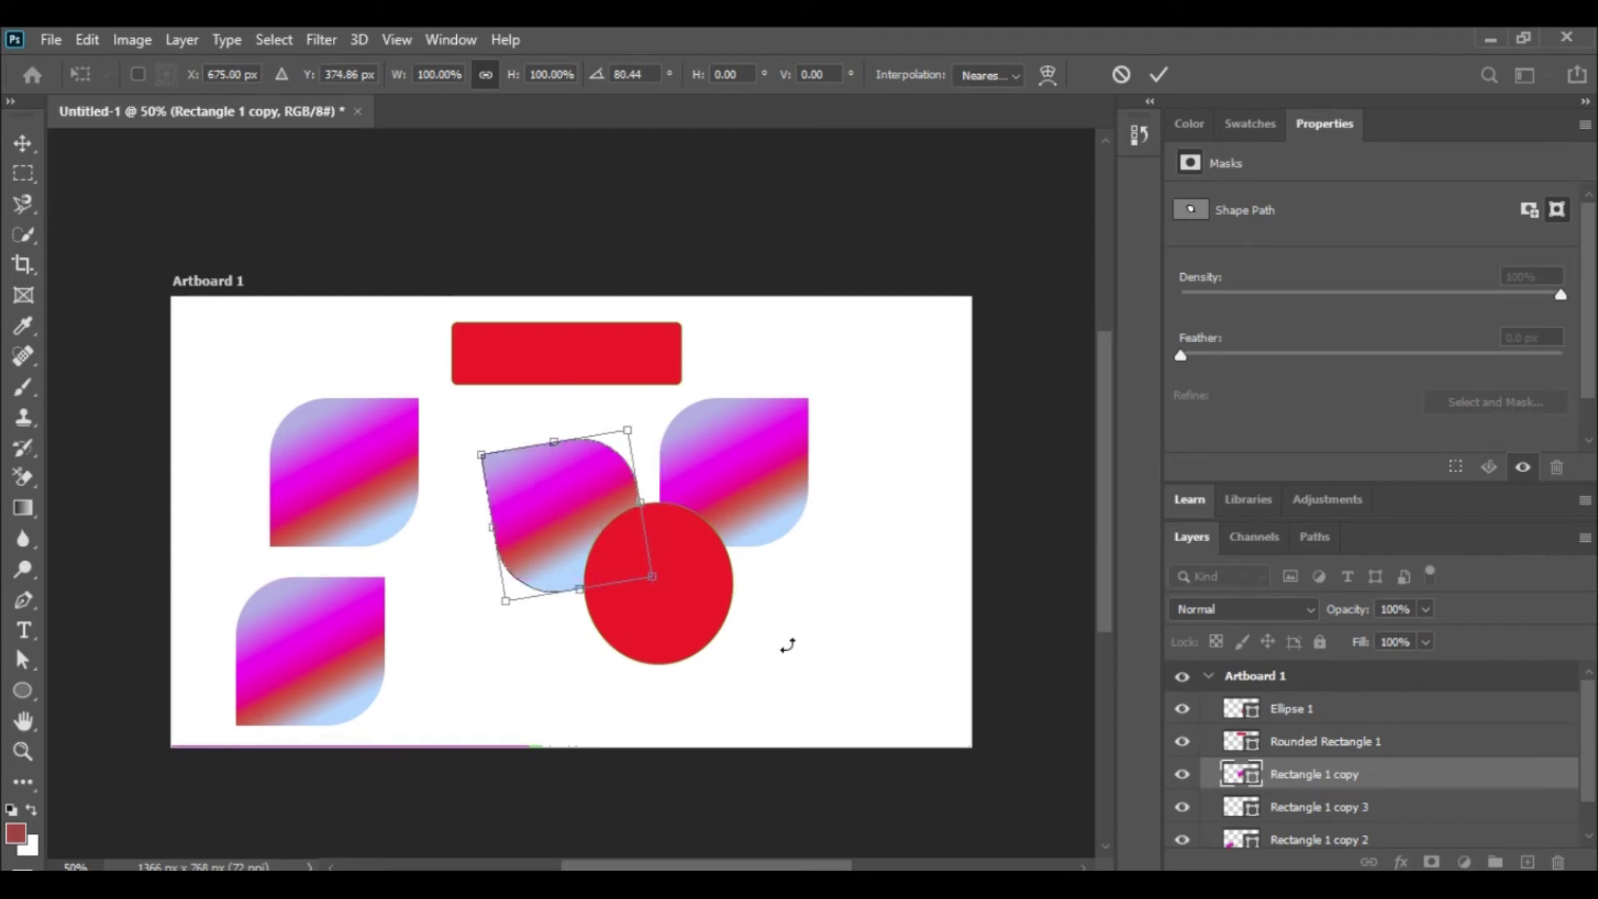
pyautogui.press('Return')
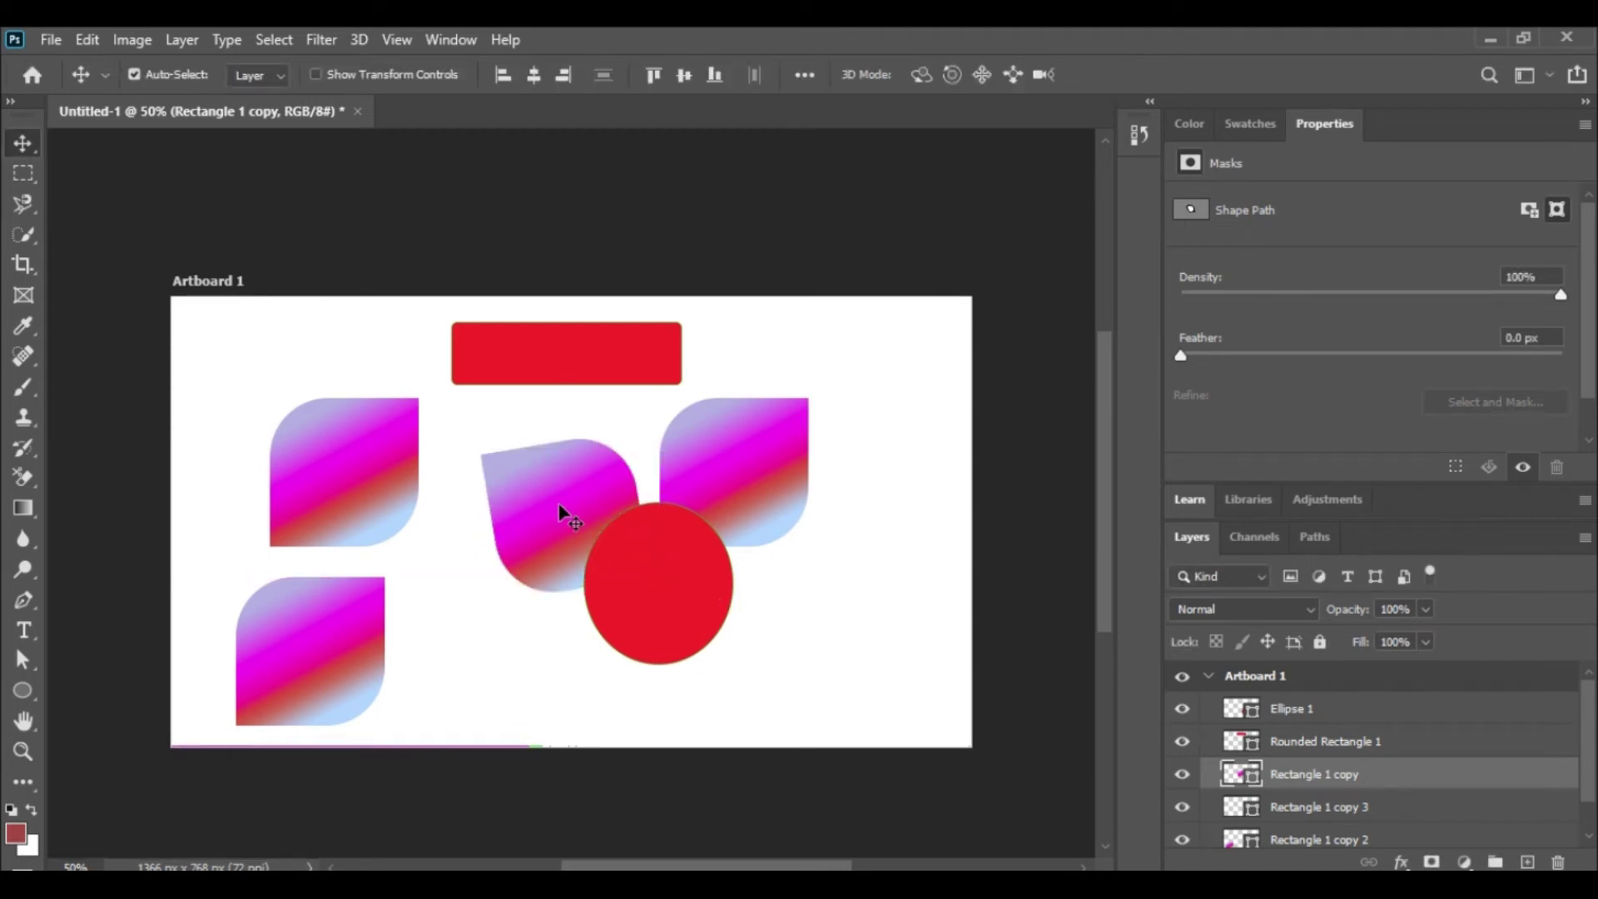
# Move the top-left gradient shape to the lower-right of the ellipse.
pyautogui.click(381, 474)
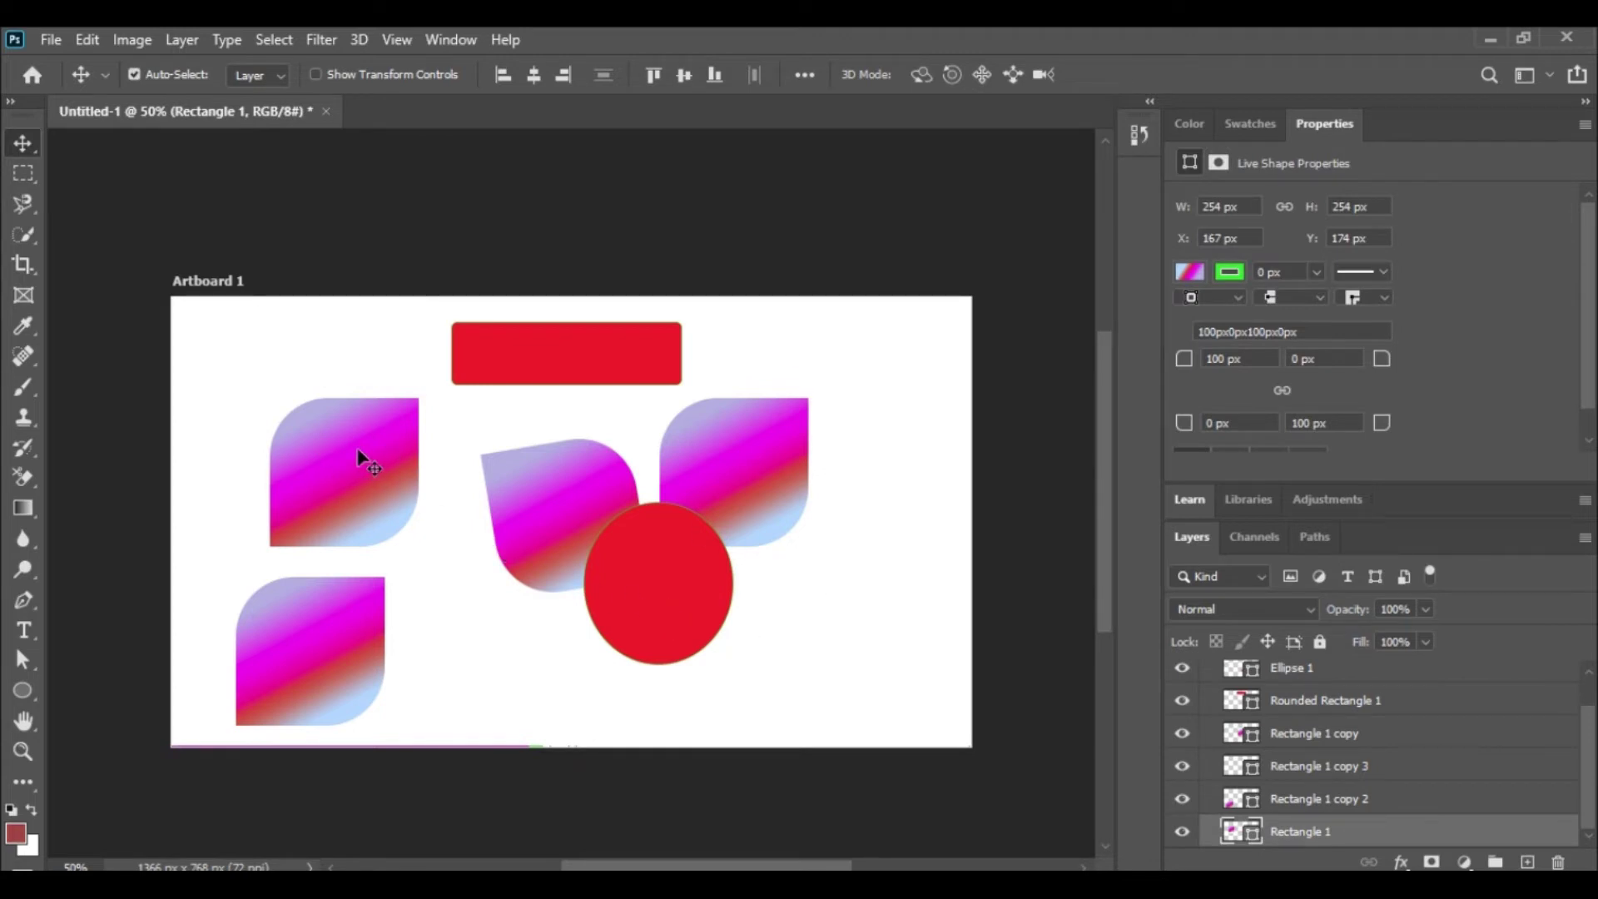
pyautogui.moveTo(392, 473)
pyautogui.mouseDown()
pyautogui.moveTo(426, 504)
pyautogui.moveTo(849, 619)
pyautogui.mouseUp()
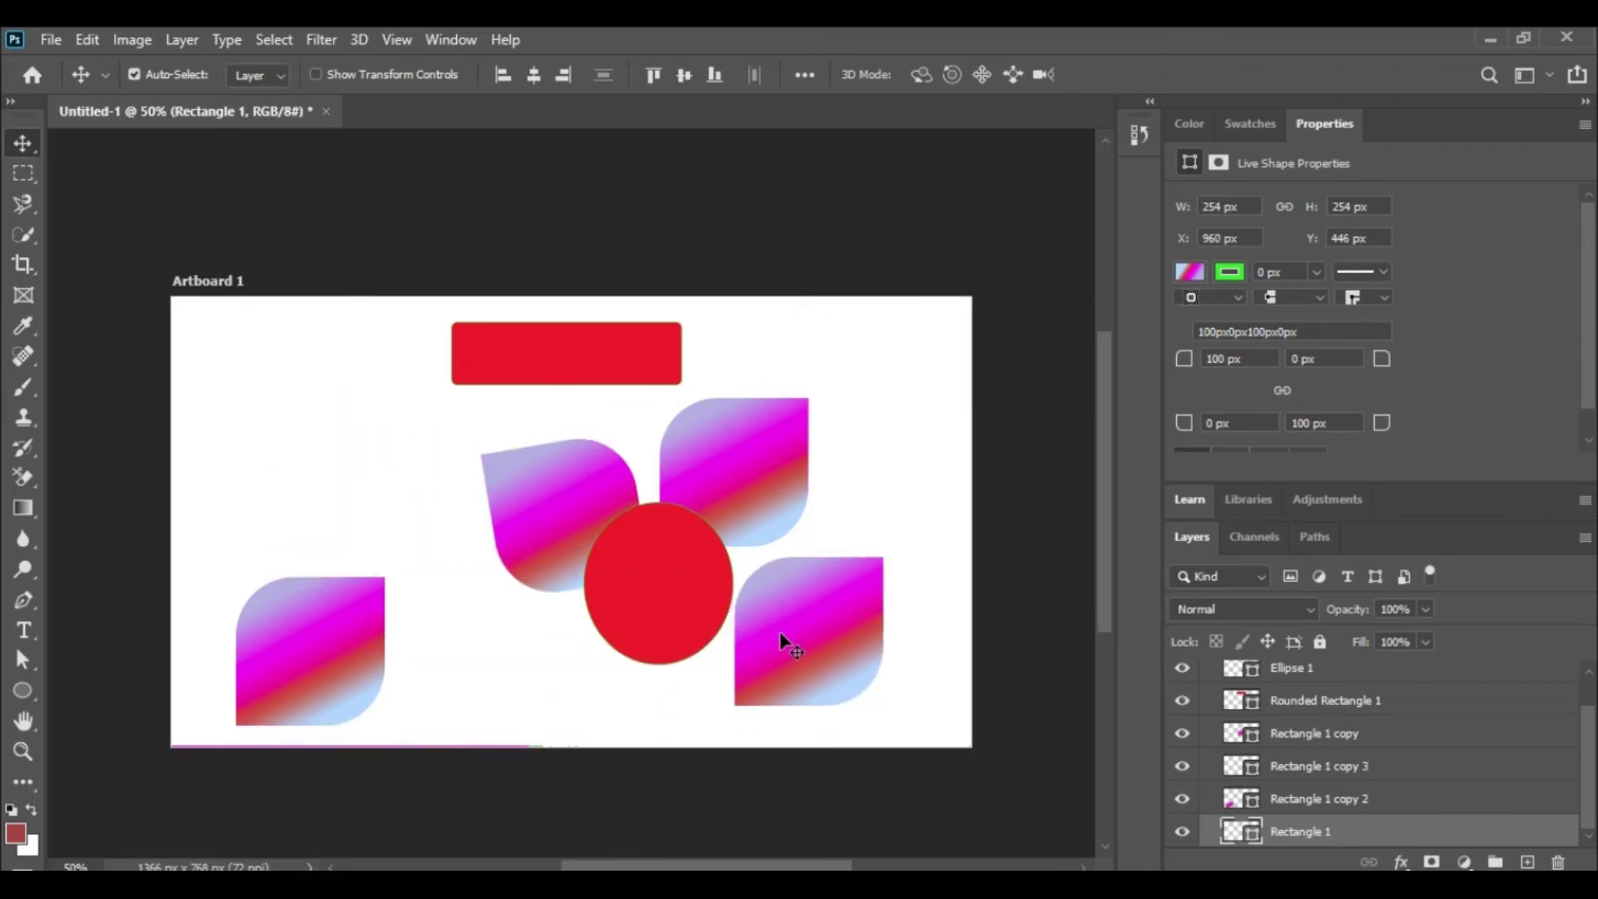
pyautogui.moveTo(813, 610); pyautogui.dragTo(796, 593)
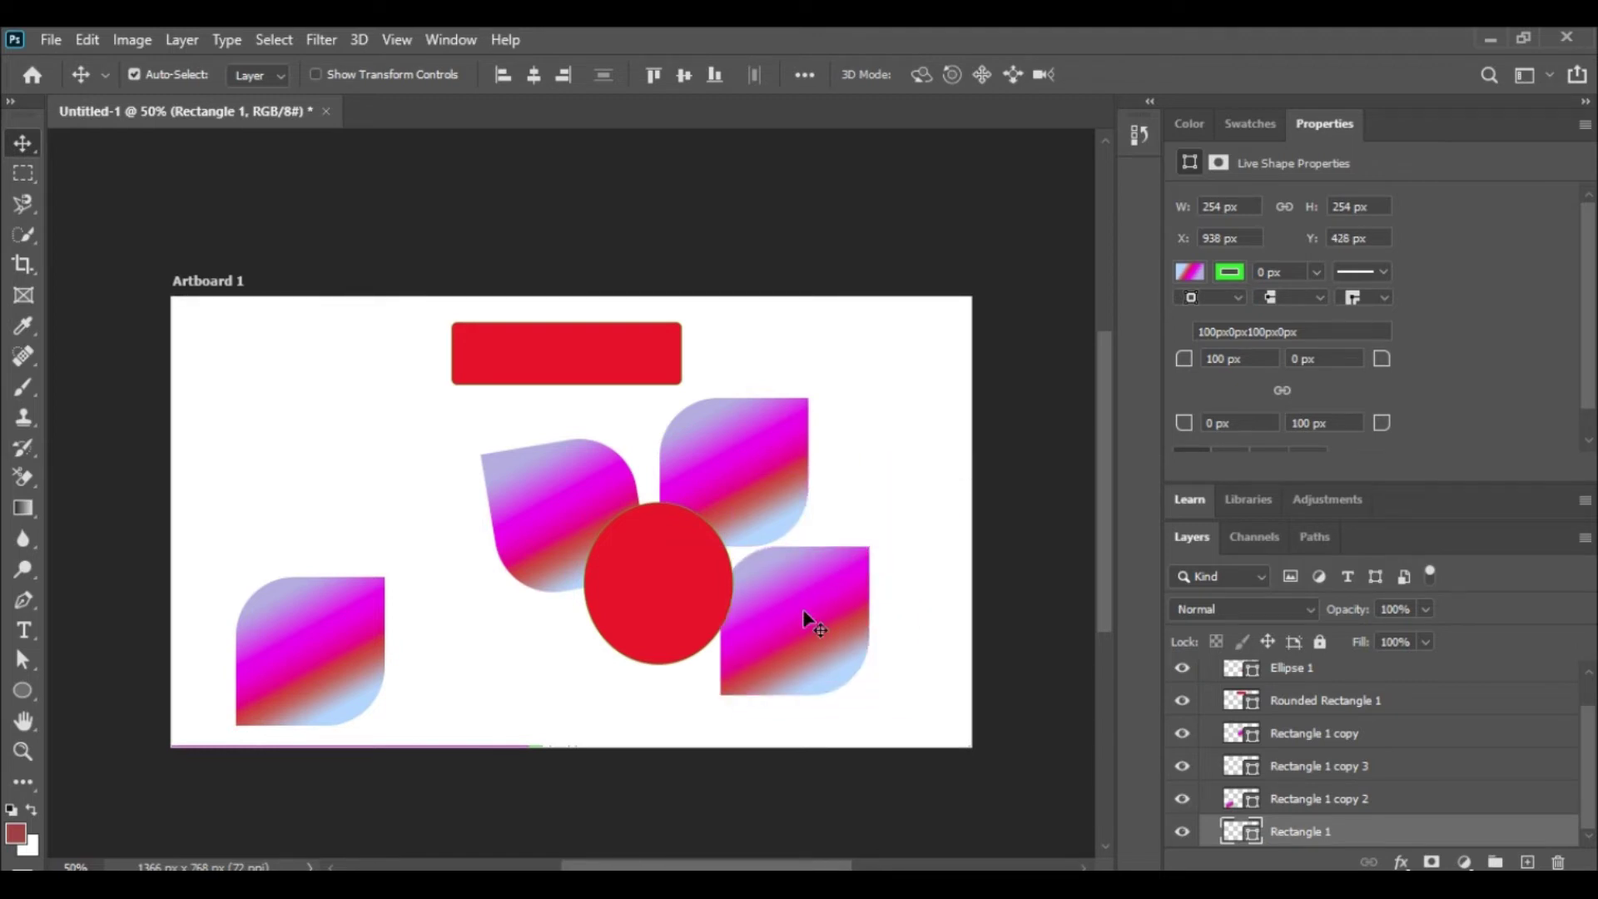
pyautogui.rightClick(803, 613)
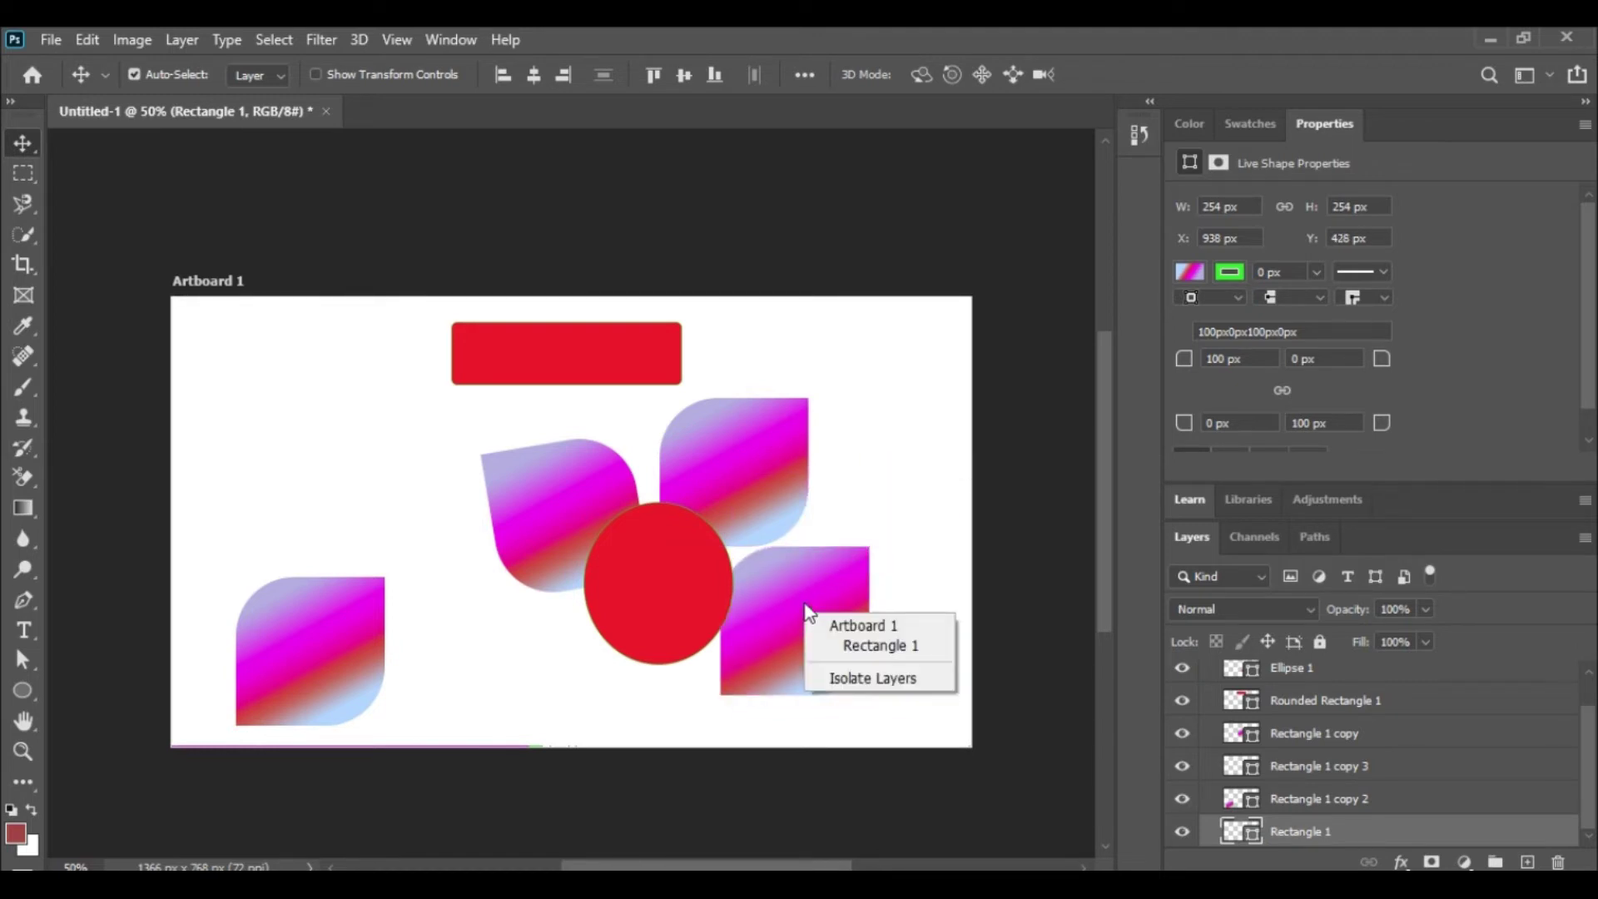
pyautogui.click(884, 646)
pyautogui.moveTo(852, 642)
pyautogui.mouseDown()
pyautogui.moveTo(840, 652)
pyautogui.moveTo(812, 626)
pyautogui.mouseUp()
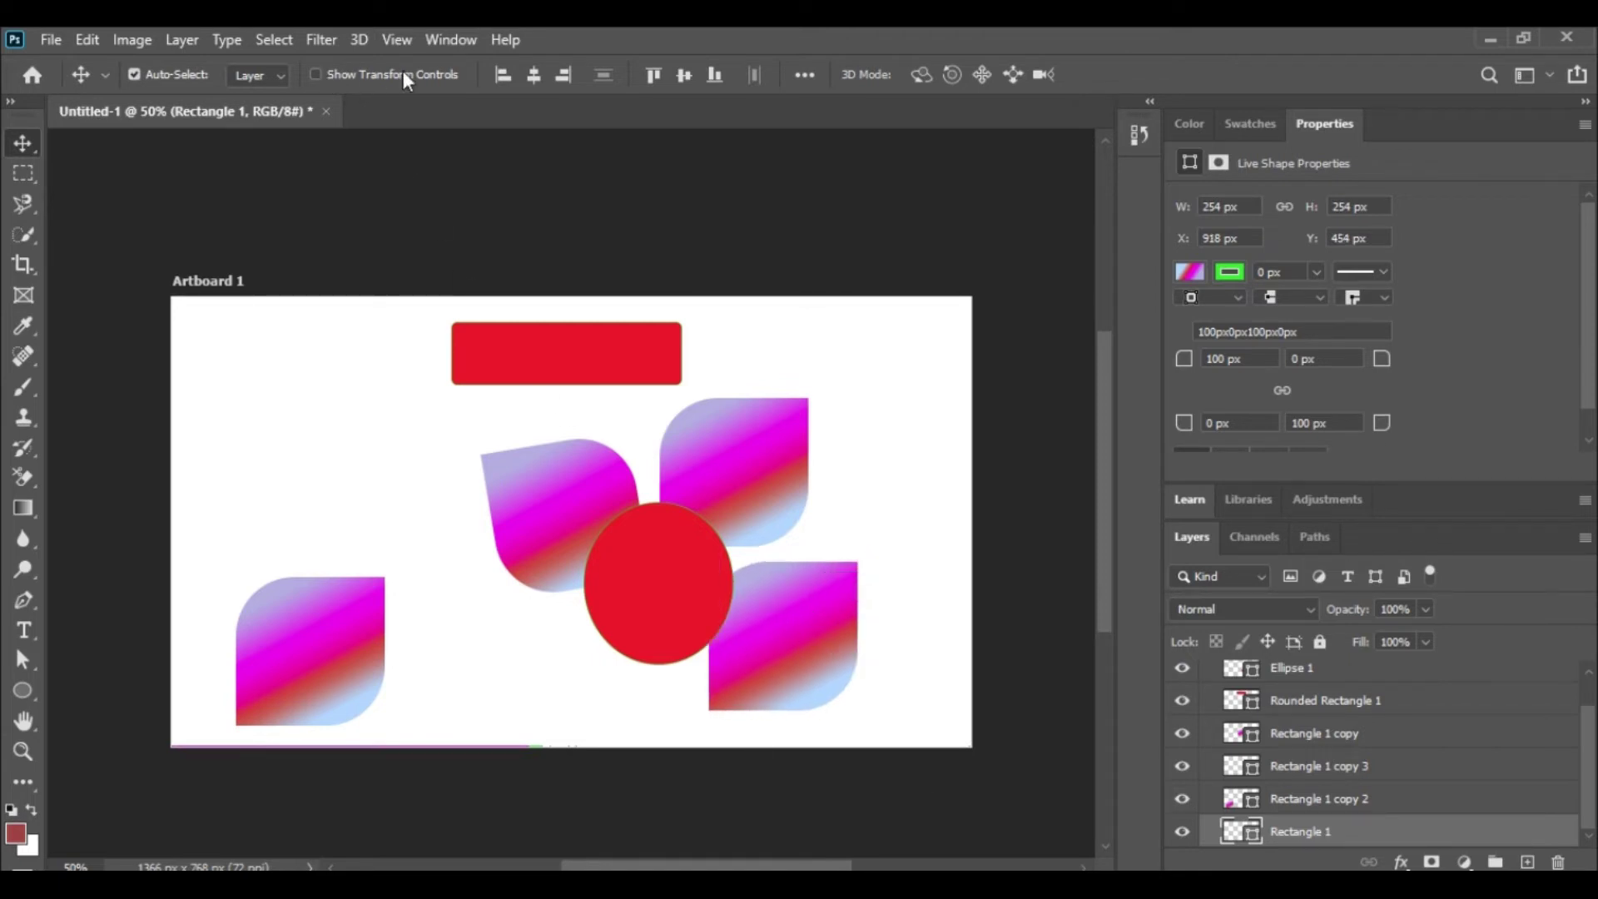
# Rotate that lower-right shape about 72° and move the left gradient shape beneath the ellipse.
pyautogui.click(373, 74)
pyautogui.moveTo(867, 542)
pyautogui.mouseDown()
pyautogui.moveTo(913, 594)
pyautogui.moveTo(925, 702)
pyautogui.mouseUp()
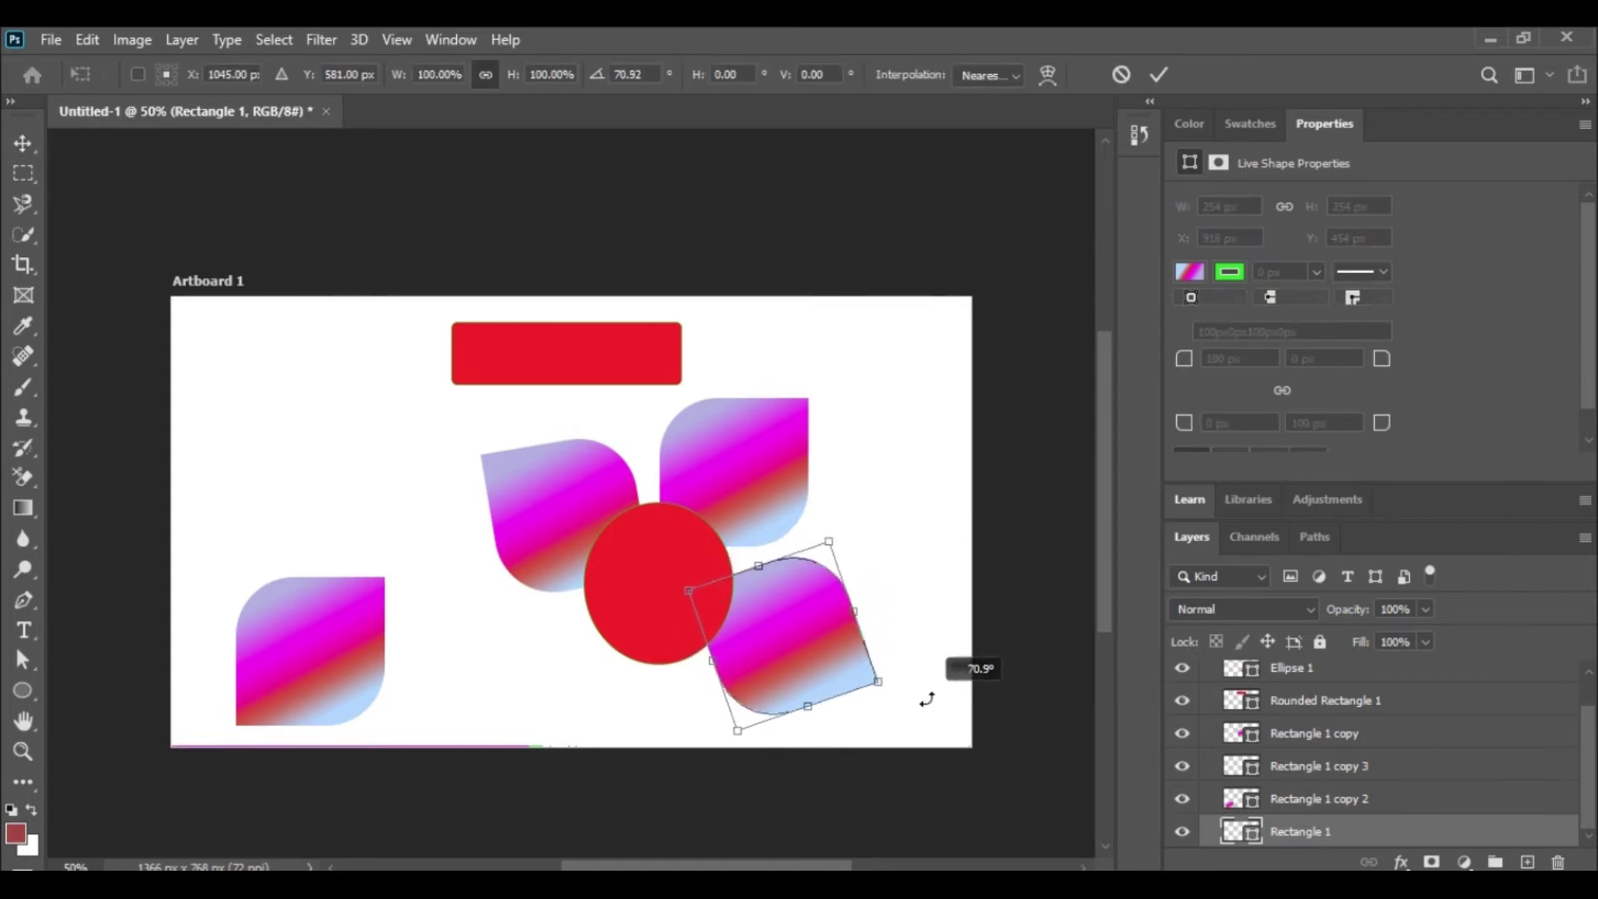
pyautogui.moveTo(772, 637); pyautogui.dragTo(799, 640)
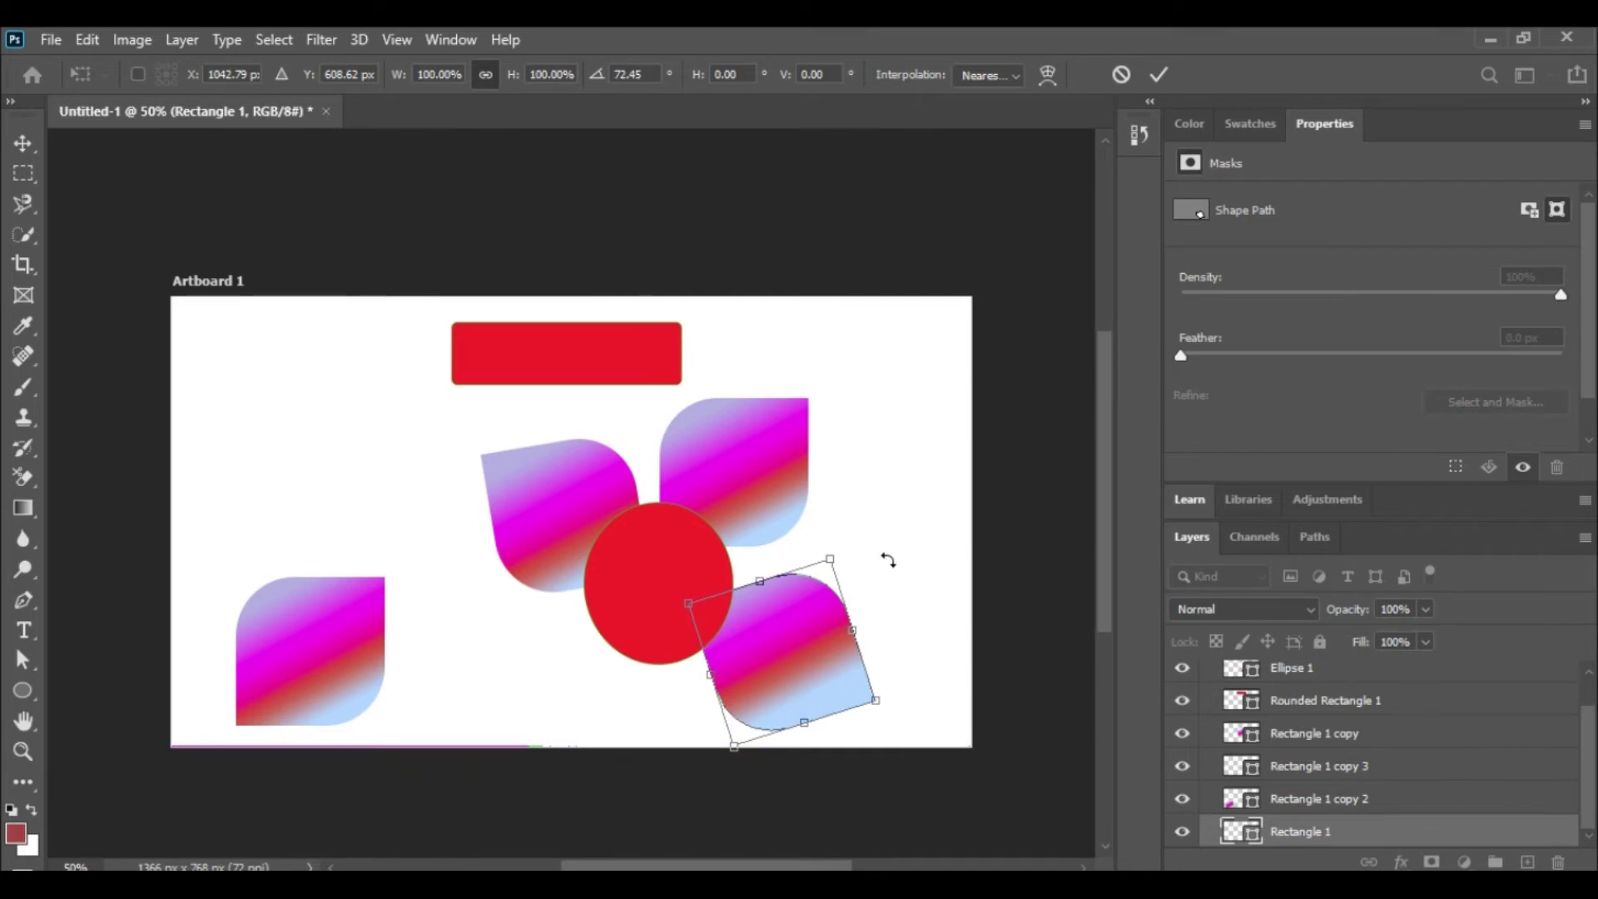
pyautogui.press('Return')
pyautogui.click(316, 75)
pyautogui.moveTo(357, 651)
pyautogui.mouseDown()
pyautogui.moveTo(583, 651)
pyautogui.moveTo(603, 686)
pyautogui.mouseUp()
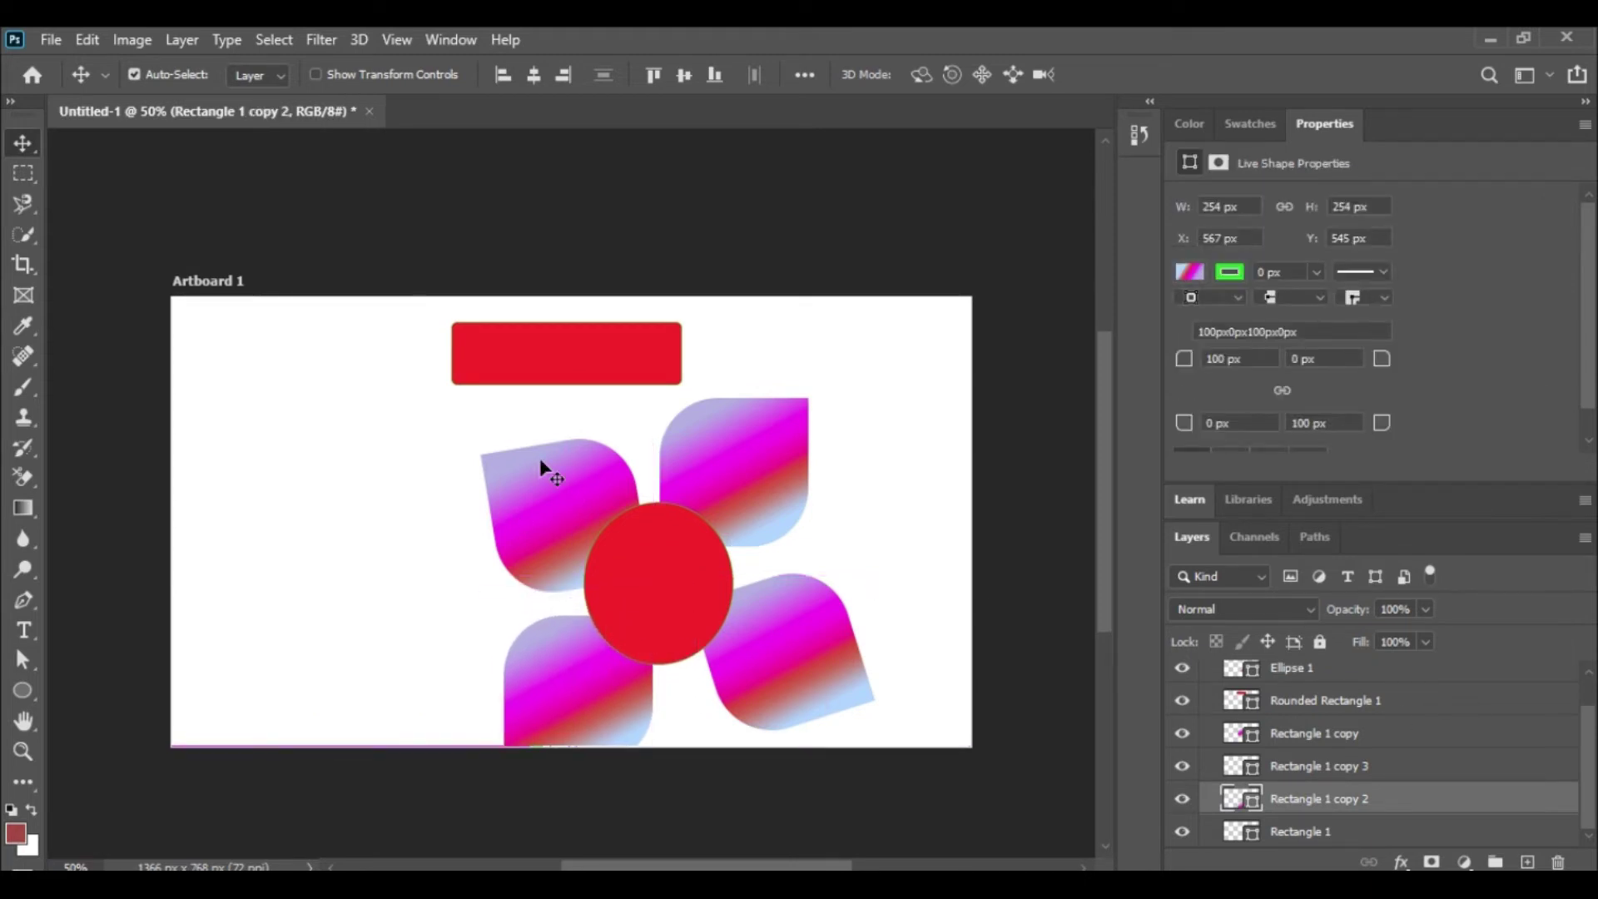
# Select the red rounded rectangle, move it left, and delete it.
pyautogui.click(563, 360)
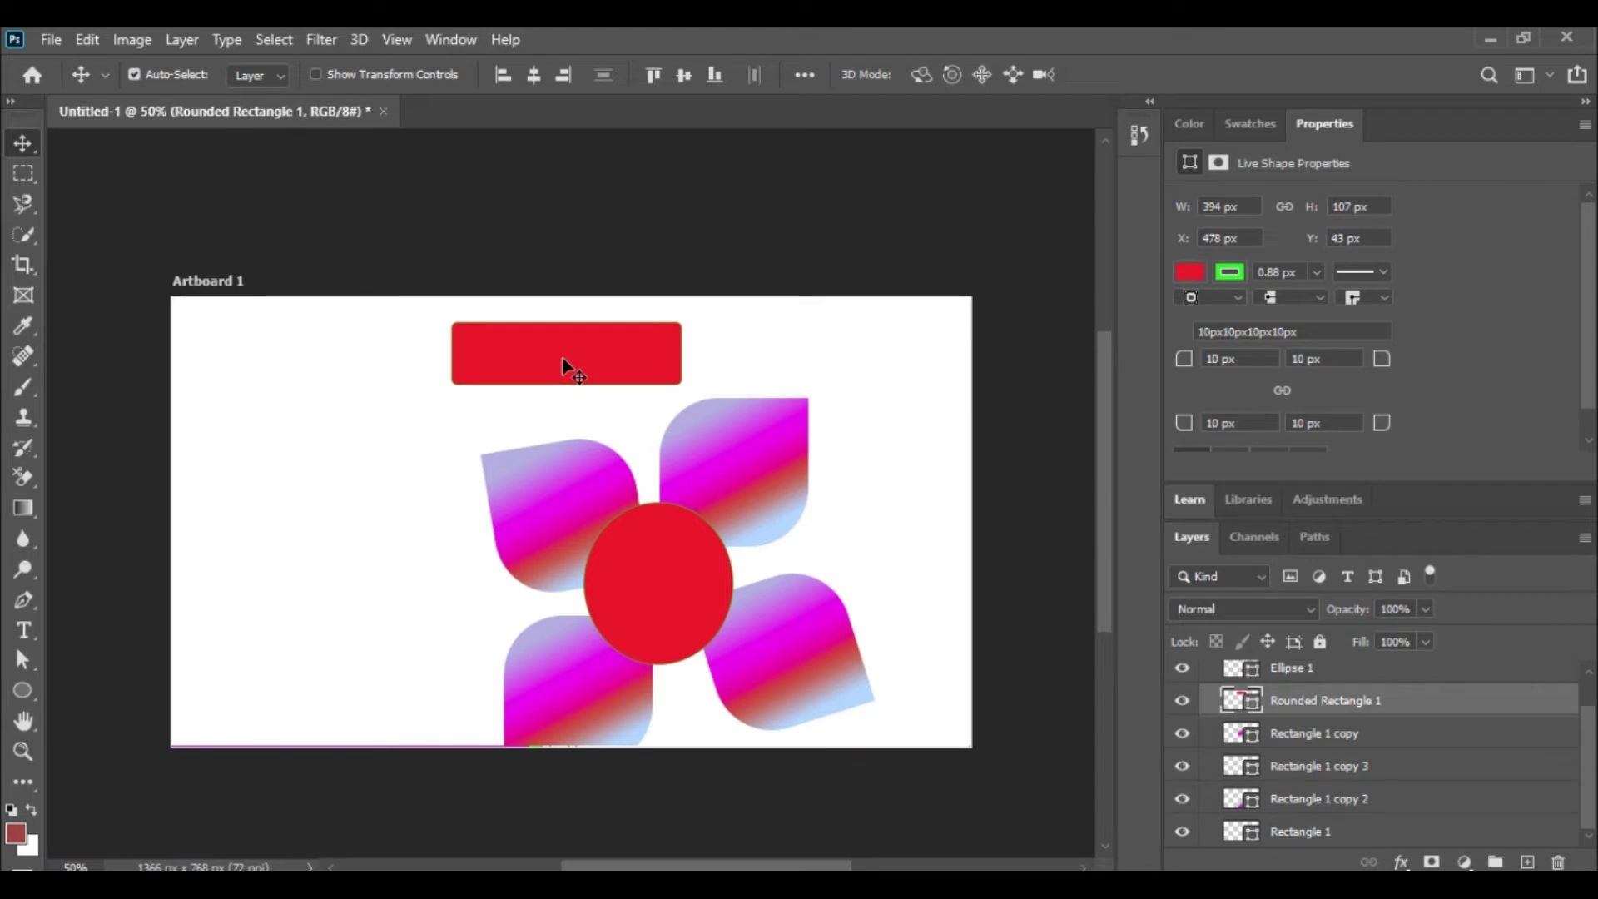
pyautogui.rightClick(562, 358)
pyautogui.click(648, 396)
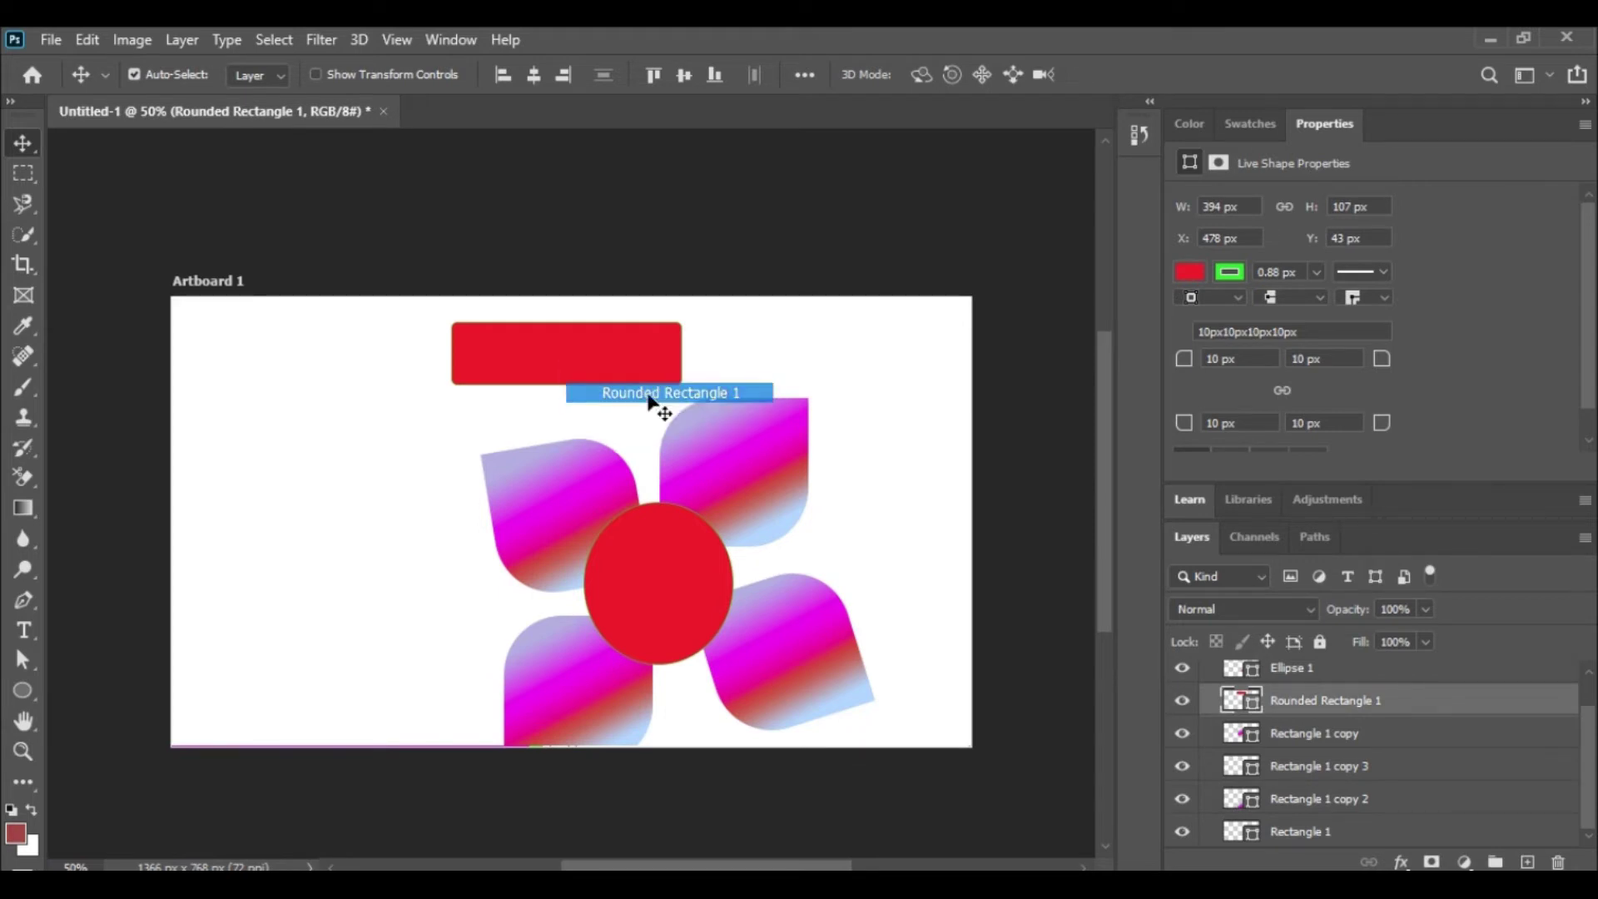
pyautogui.moveTo(601, 354); pyautogui.dragTo(392, 353)
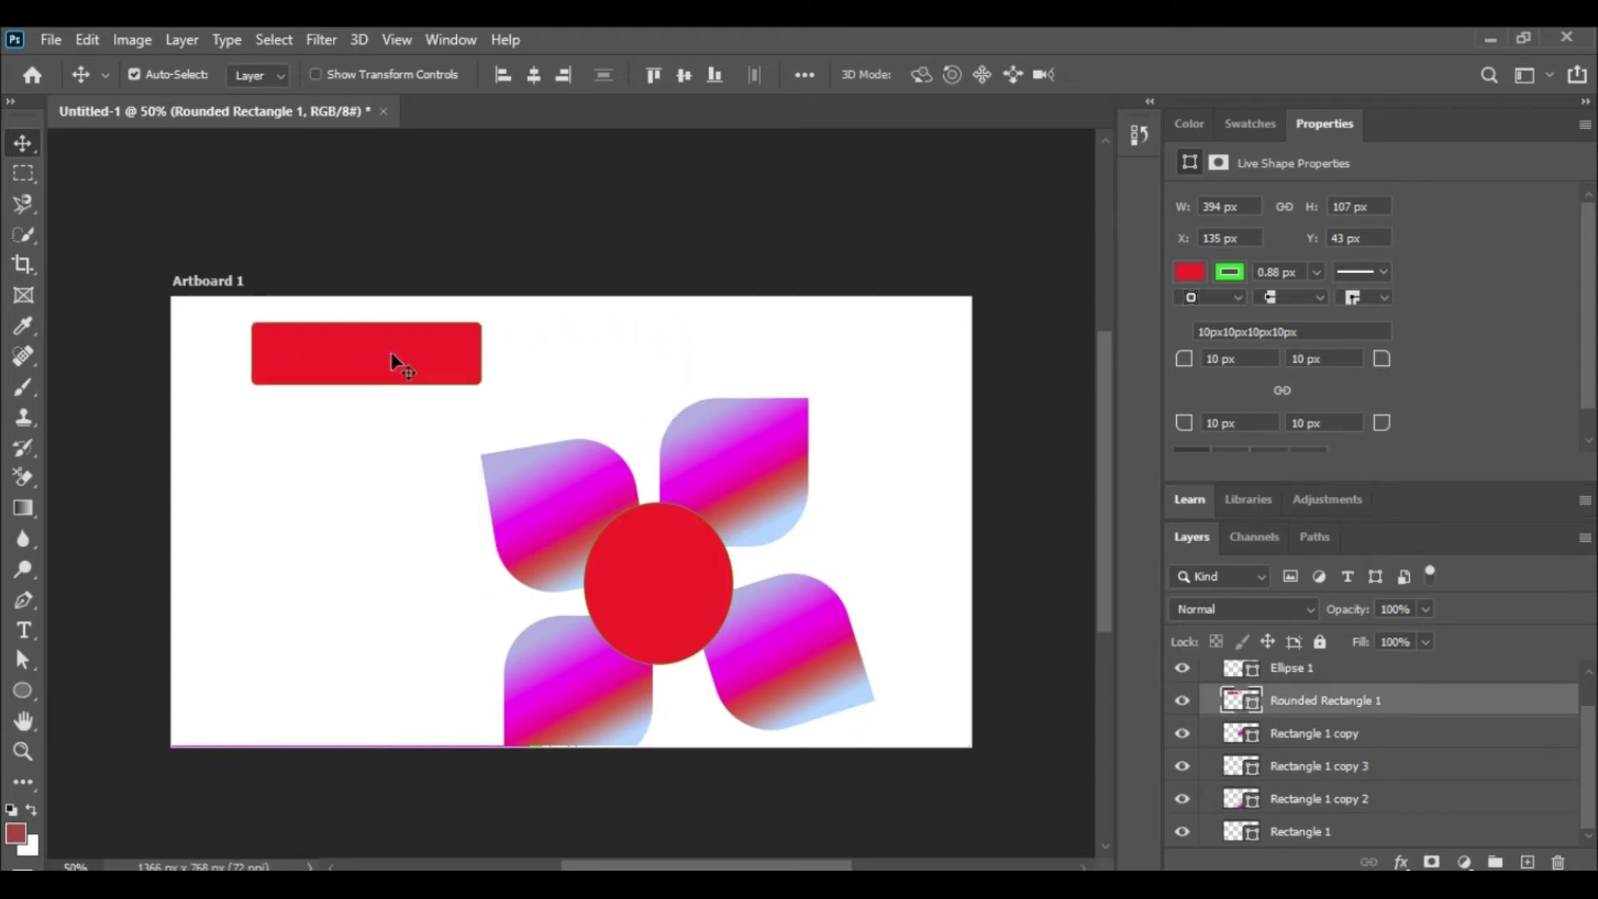
pyautogui.press('Delete')
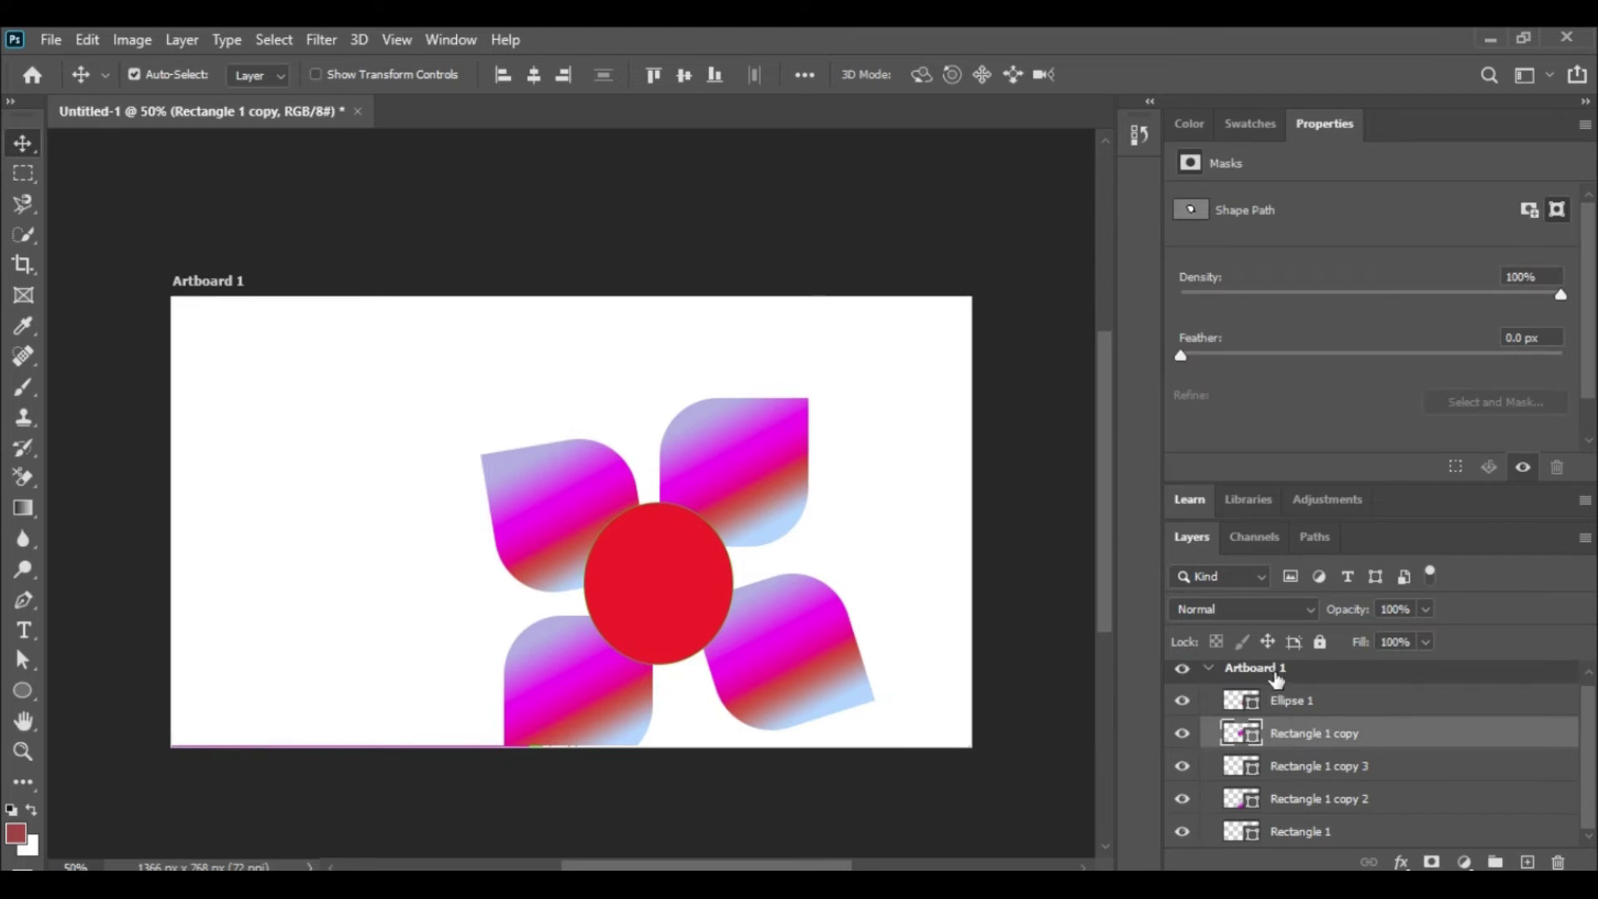
# Select all the flower's layers and shift the whole flower up and left.
pyautogui.click(1301, 701)
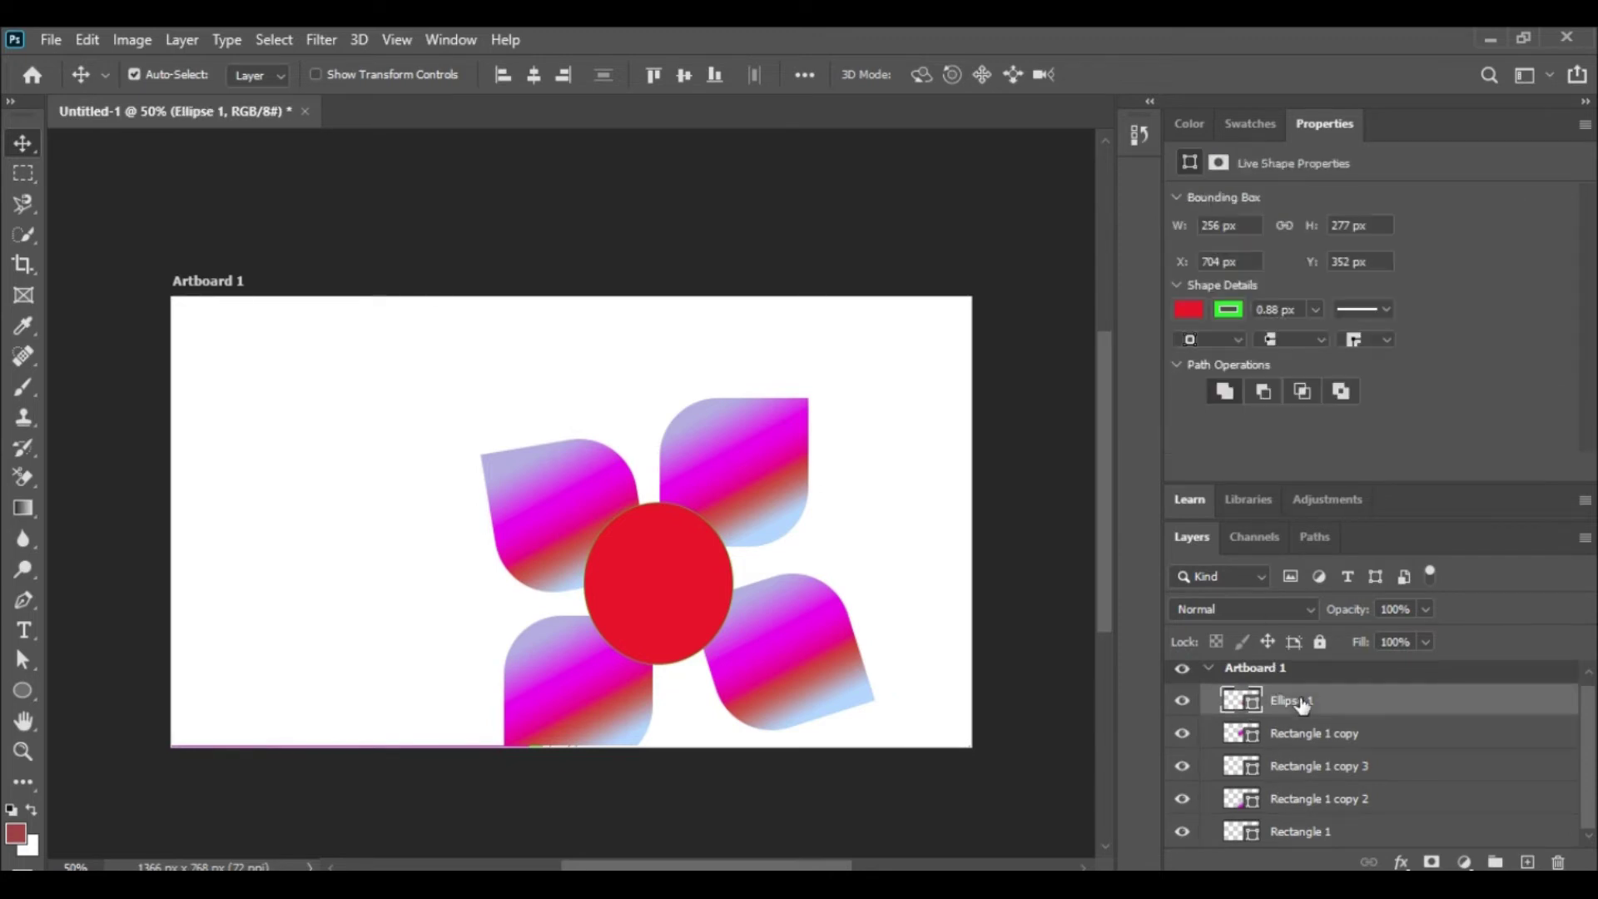
pyautogui.keyDown('shift'); pyautogui.click(1315, 832); pyautogui.keyUp('shift')
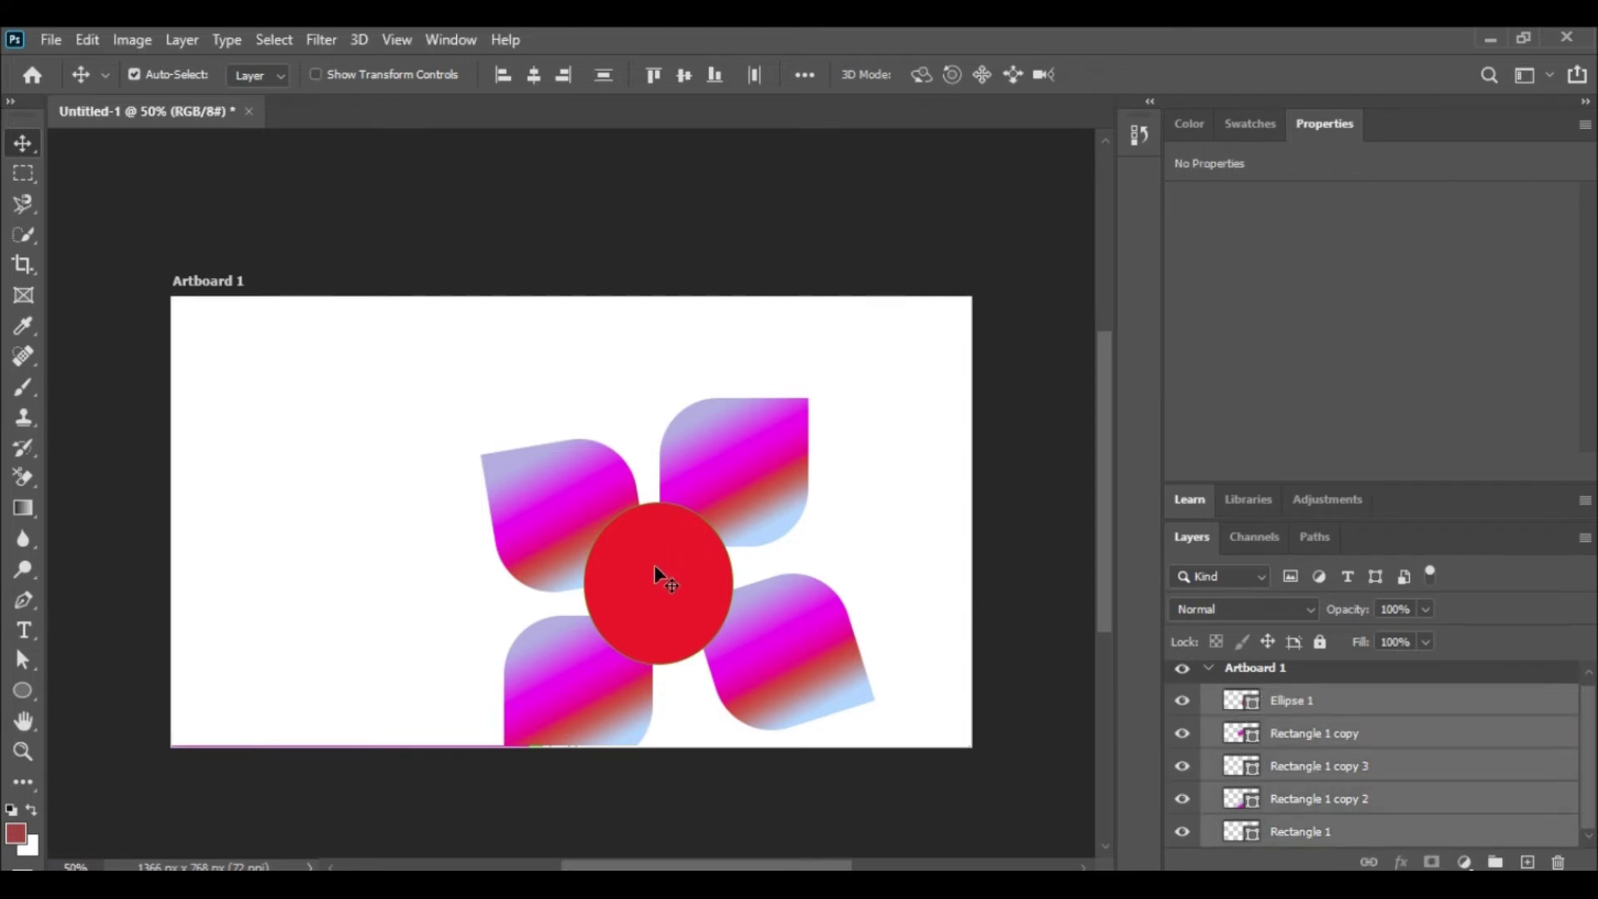
pyautogui.moveTo(655, 575); pyautogui.dragTo(527, 517)
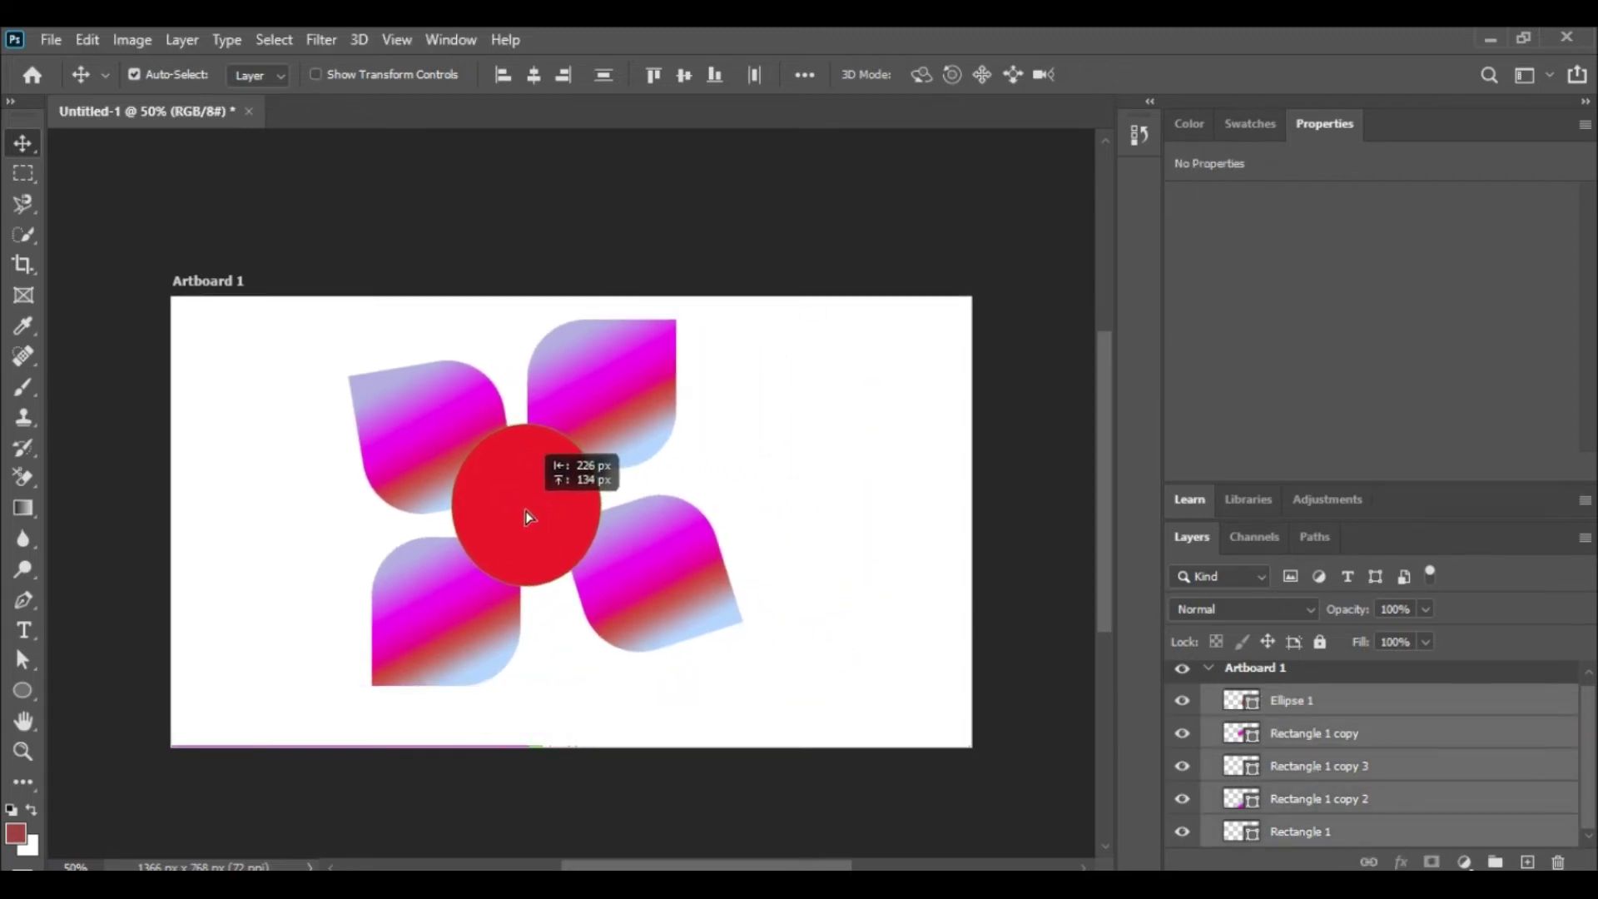
pyautogui.moveTo(527, 517); pyautogui.dragTo(538, 528)
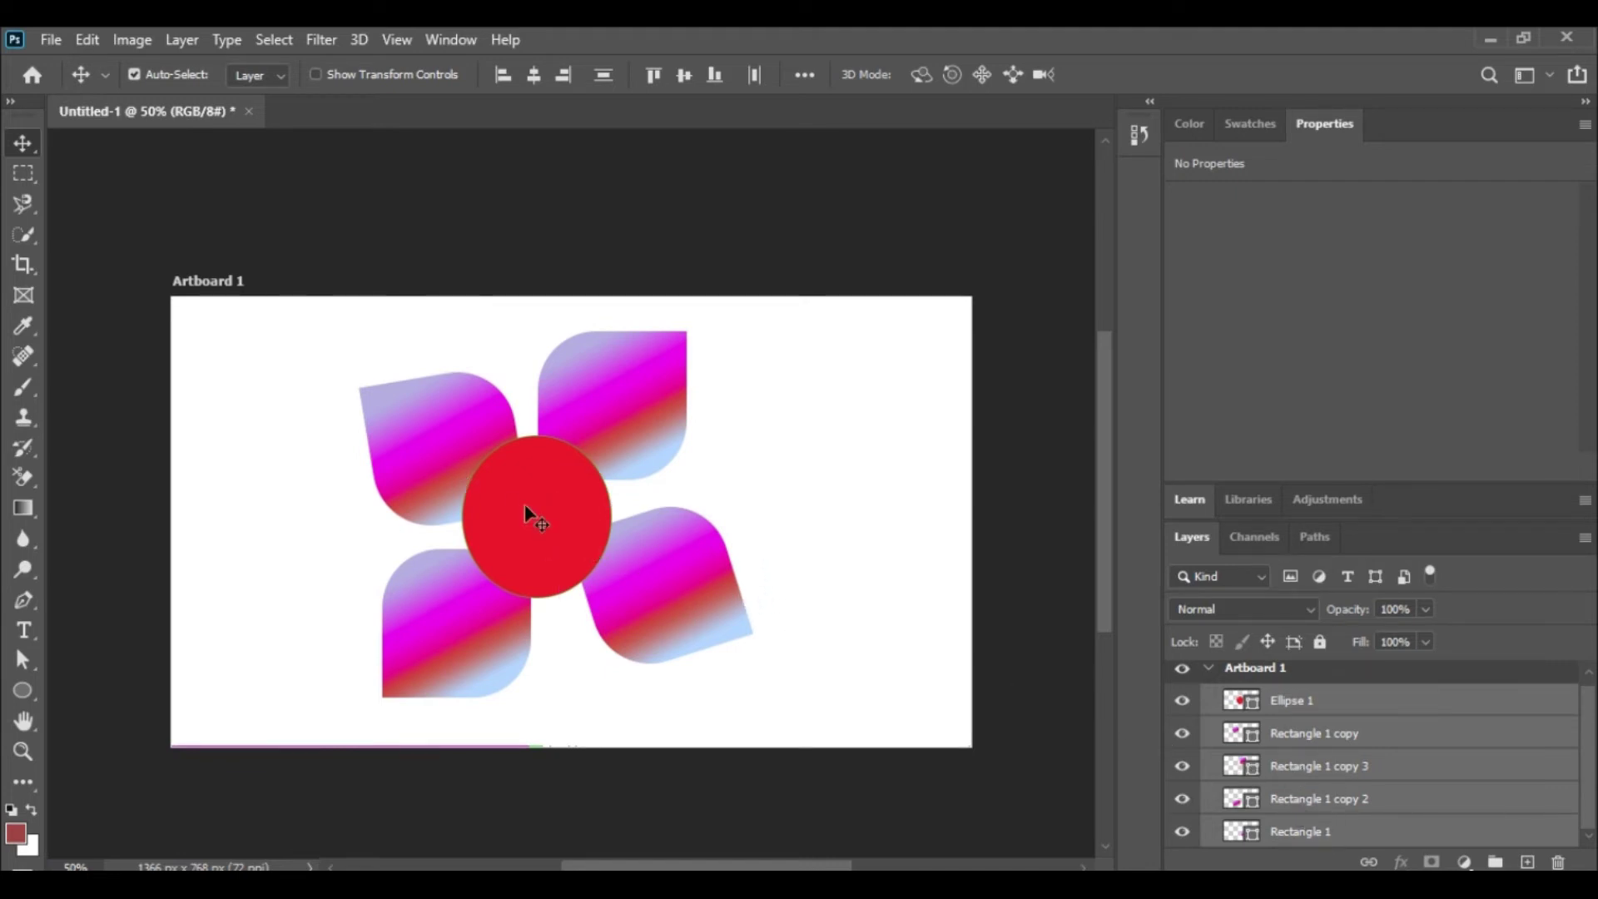
# Select the Ellipse 1 layer and nudge the red circle slightly lower.
pyautogui.click(1297, 736)
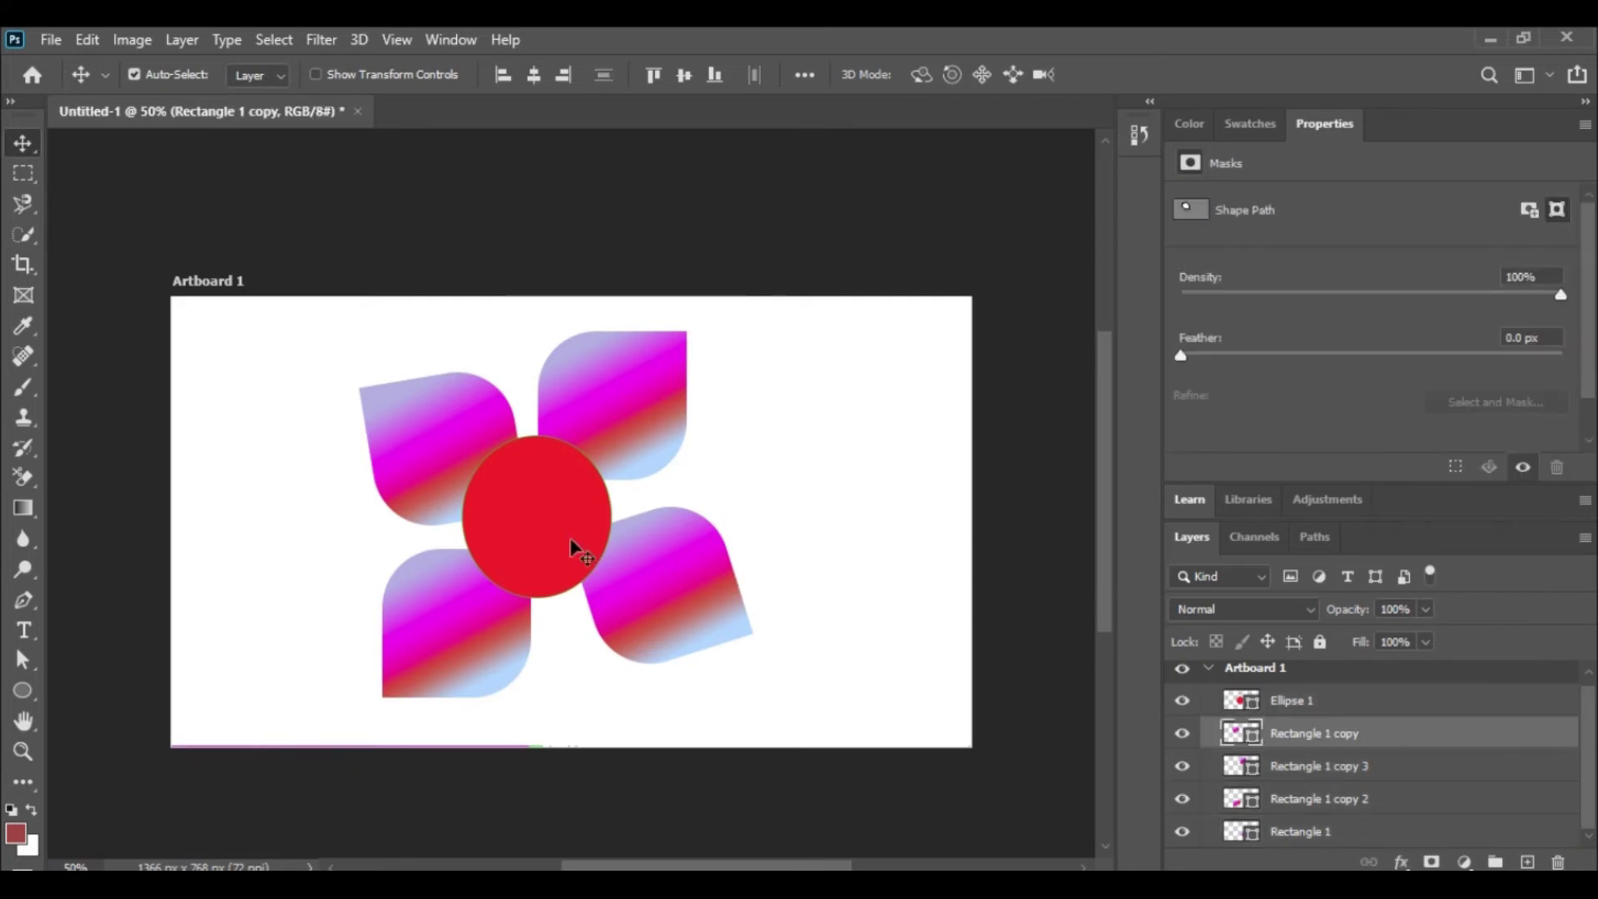
pyautogui.rightClick(550, 525)
pyautogui.click(593, 562)
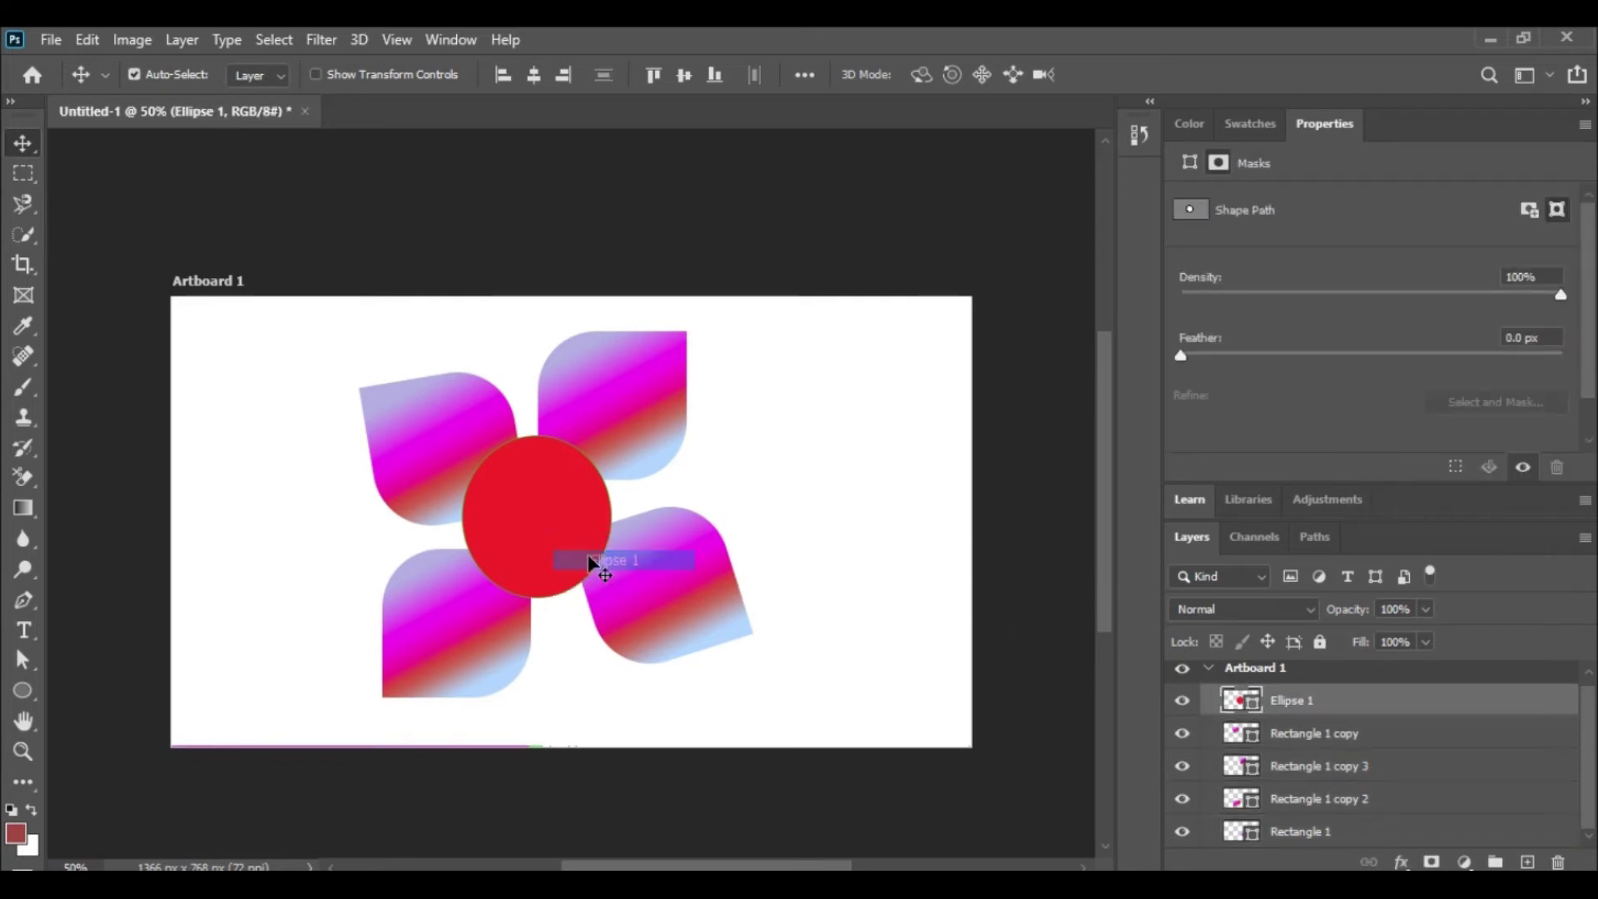
pyautogui.moveTo(549, 521); pyautogui.dragTo(537, 522)
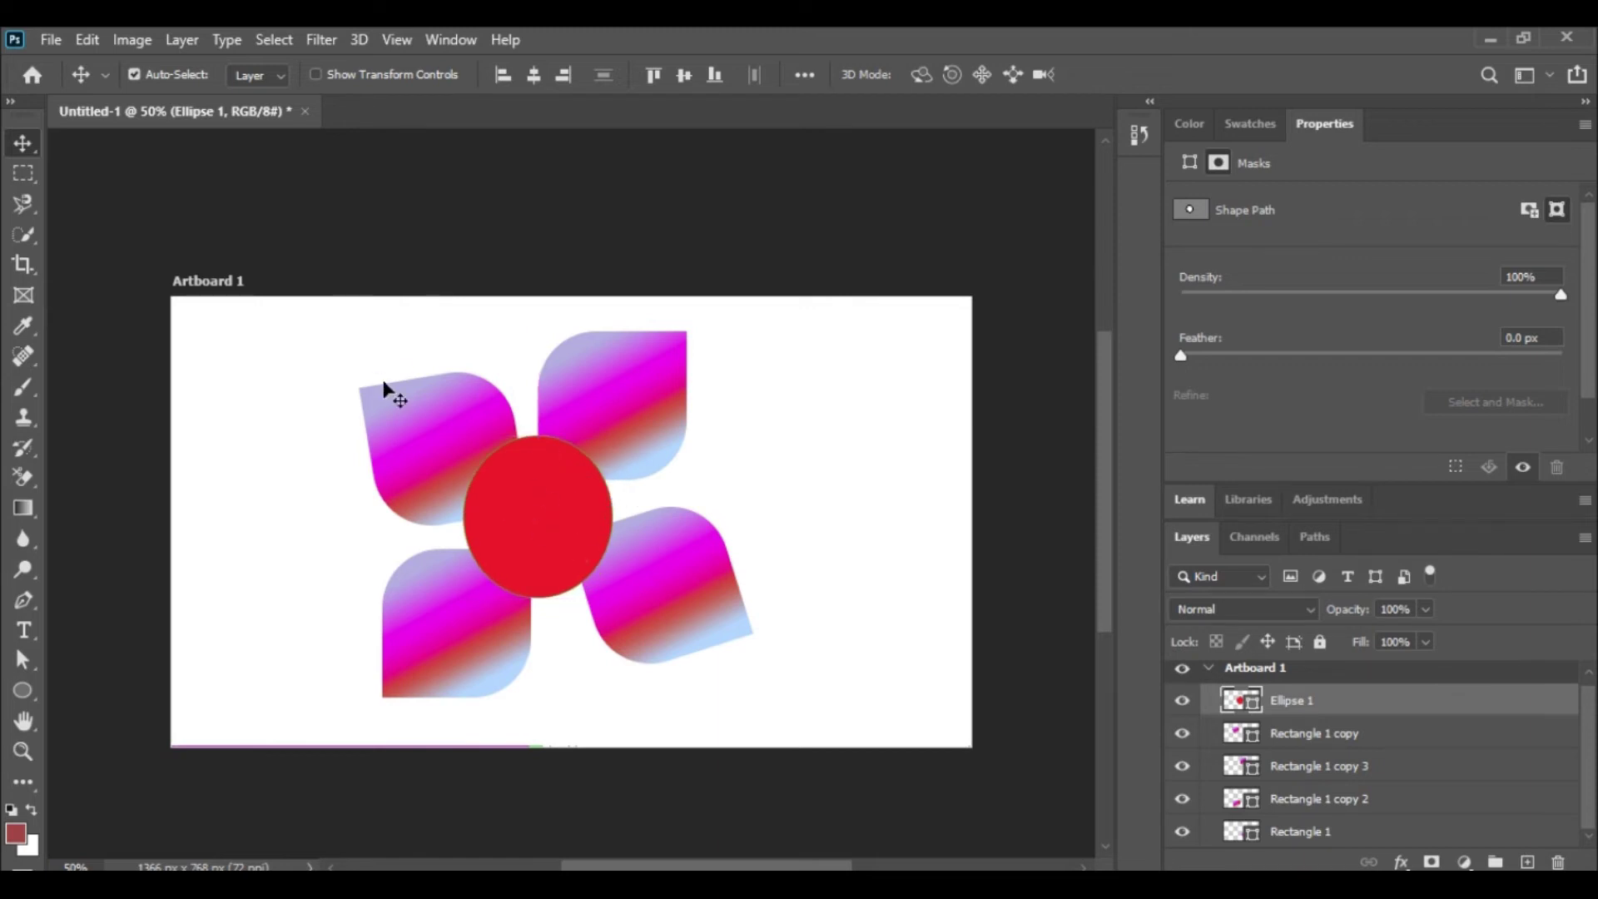
pyautogui.click(23, 693)
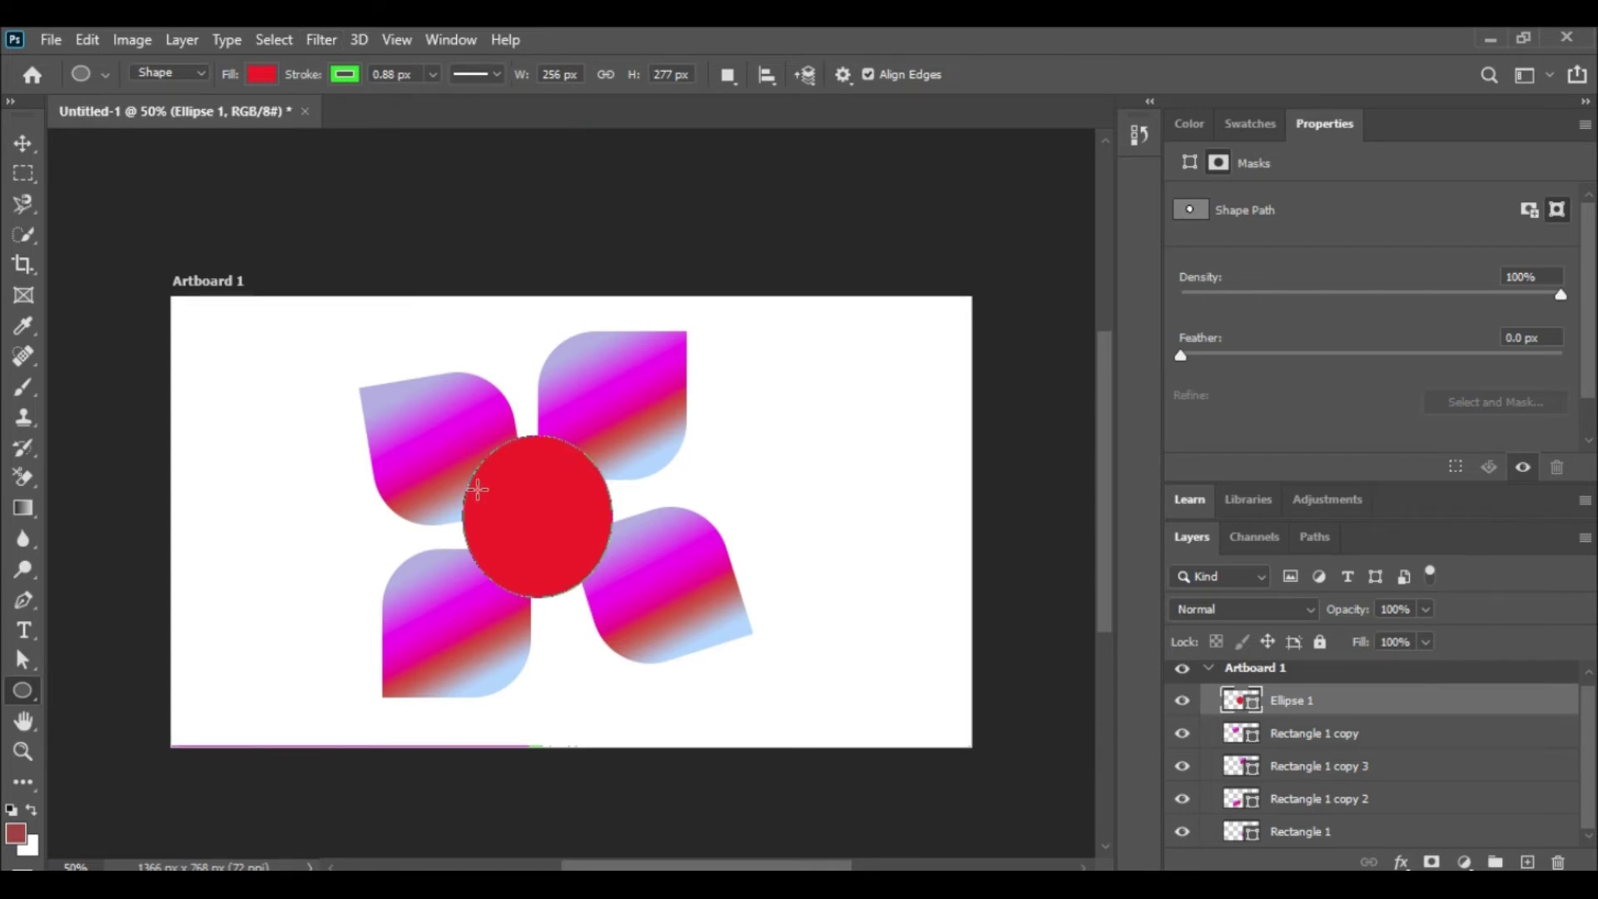
# Fill the circle with a magenta-pink preset from the Reds gradient group.
pyautogui.click(263, 75)
pyautogui.click(206, 119)
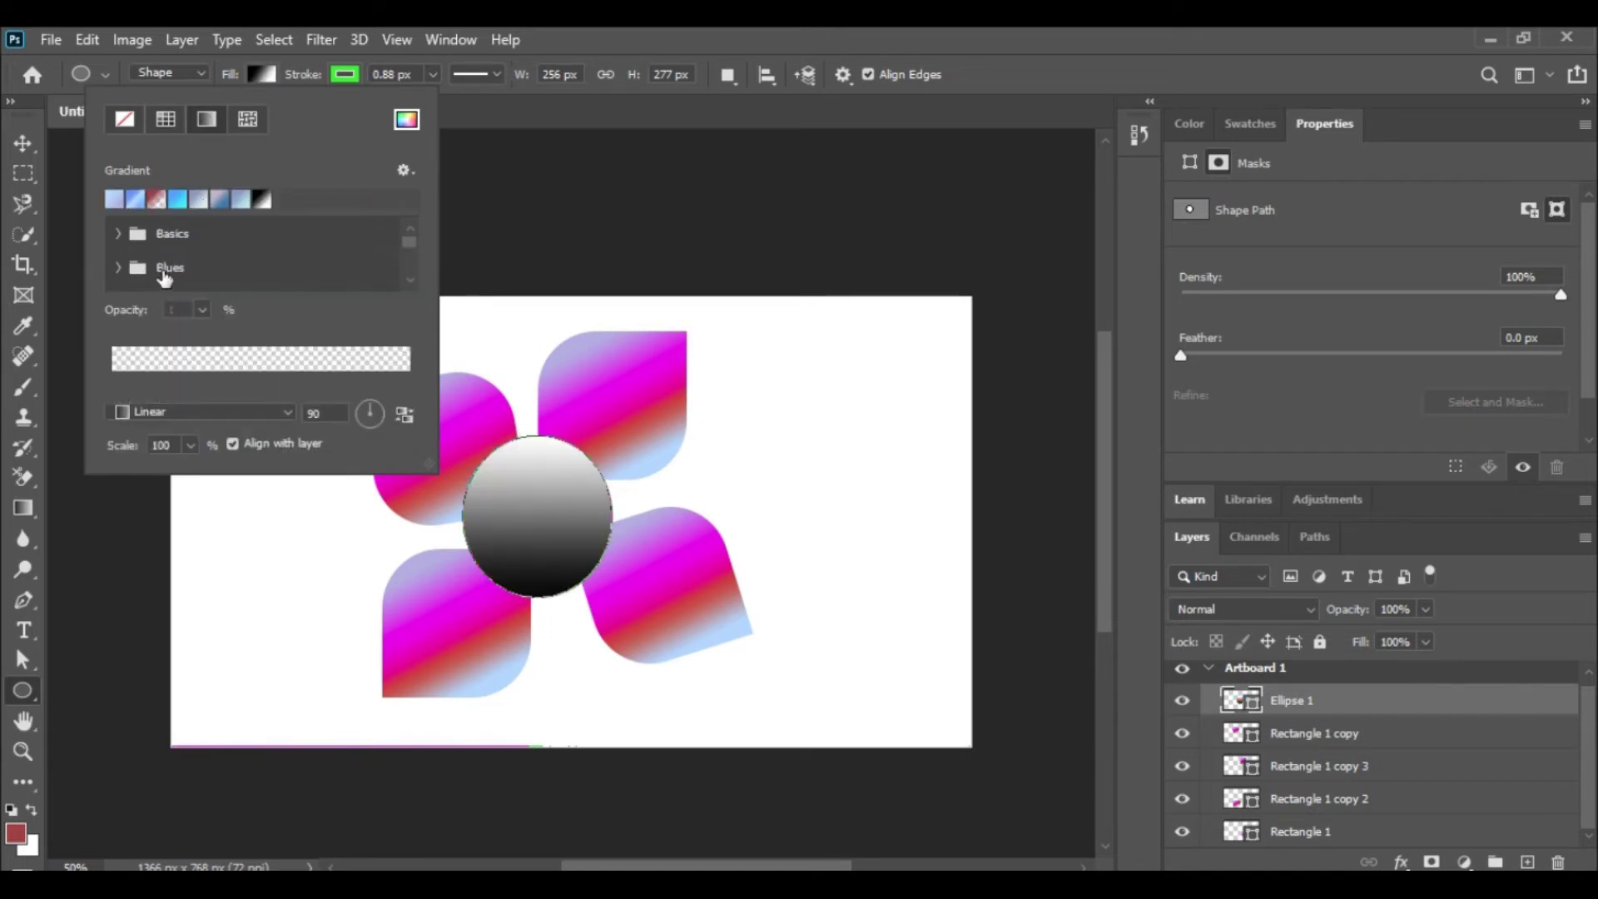
pyautogui.click(117, 267)
pyautogui.scroll(-2, 187, 254)
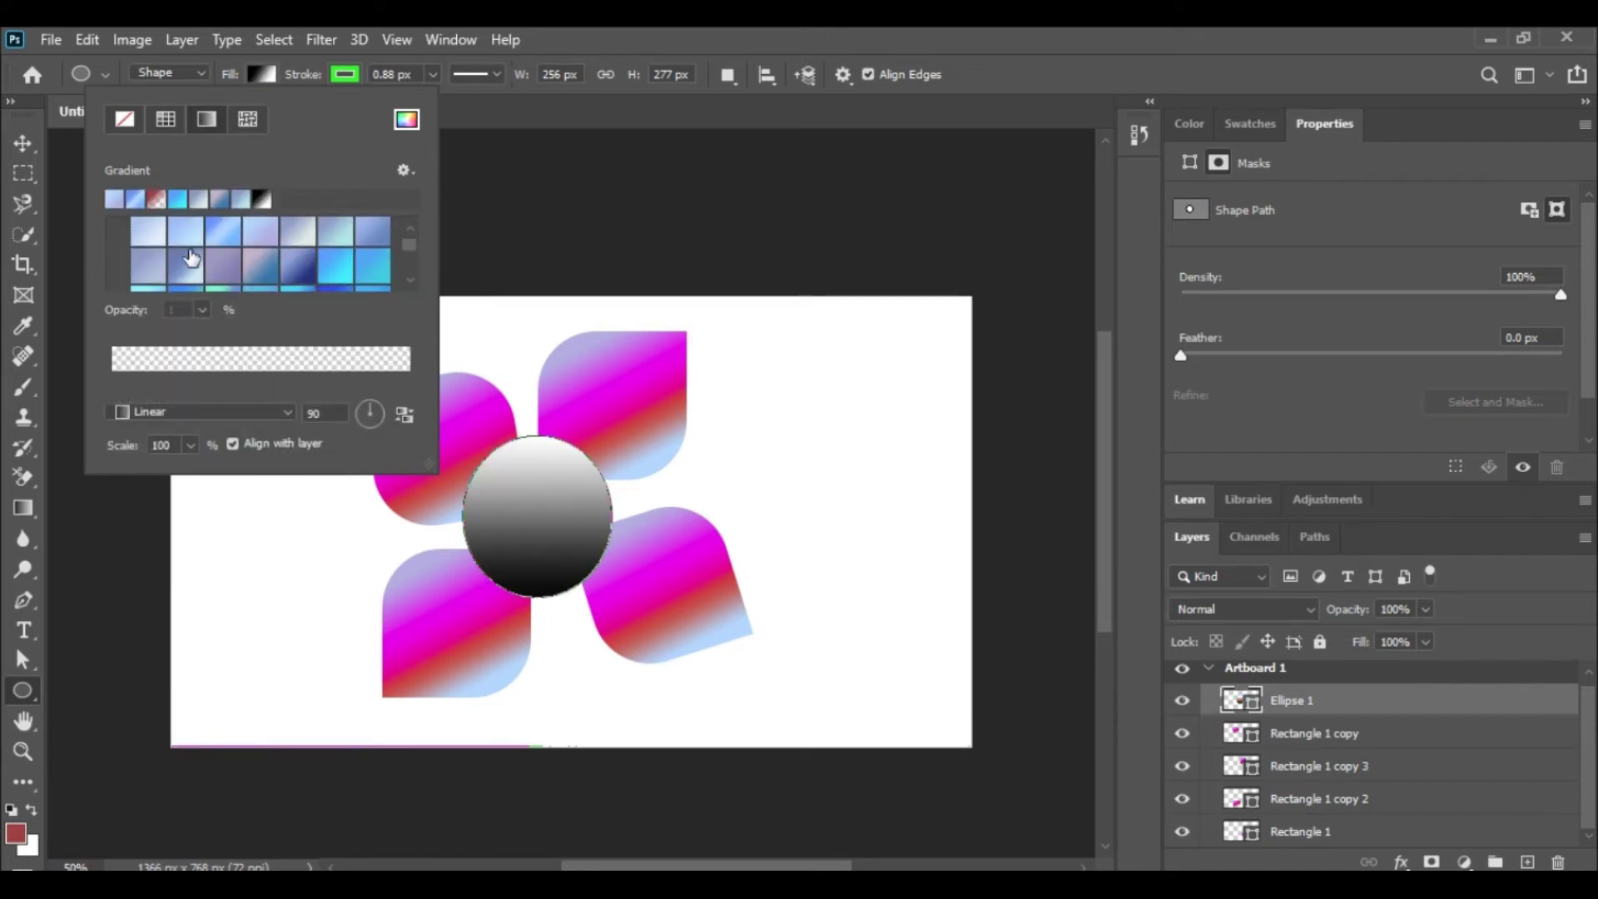
pyautogui.scroll(-3, 190, 256)
pyautogui.scroll(-2, 190, 257)
pyautogui.scroll(-1, 190, 256)
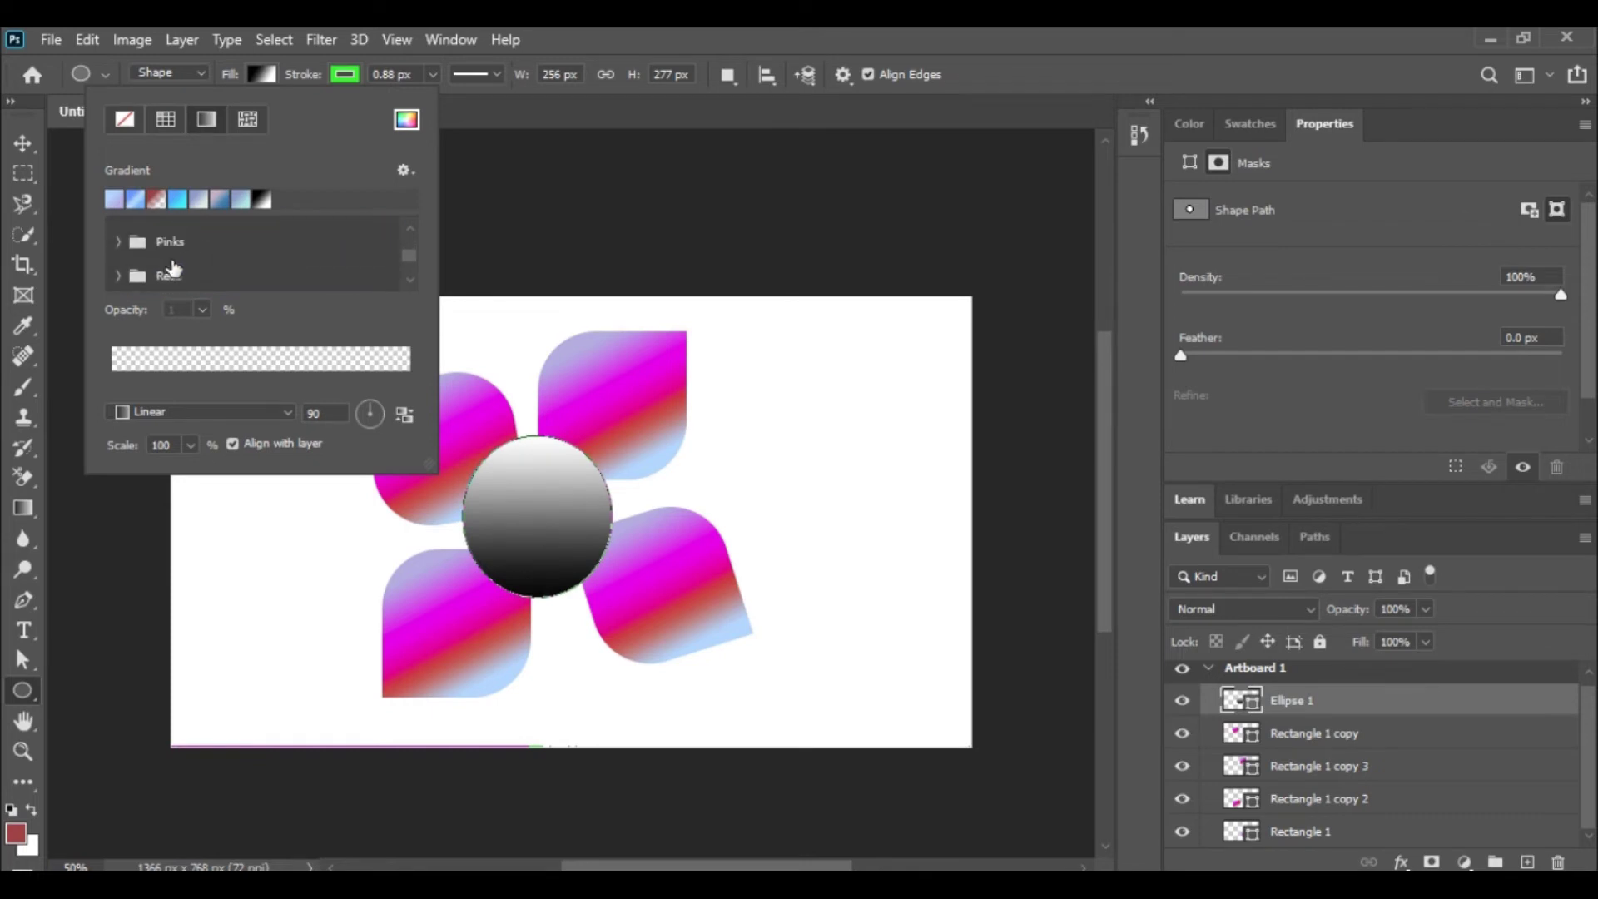
pyautogui.click(183, 271)
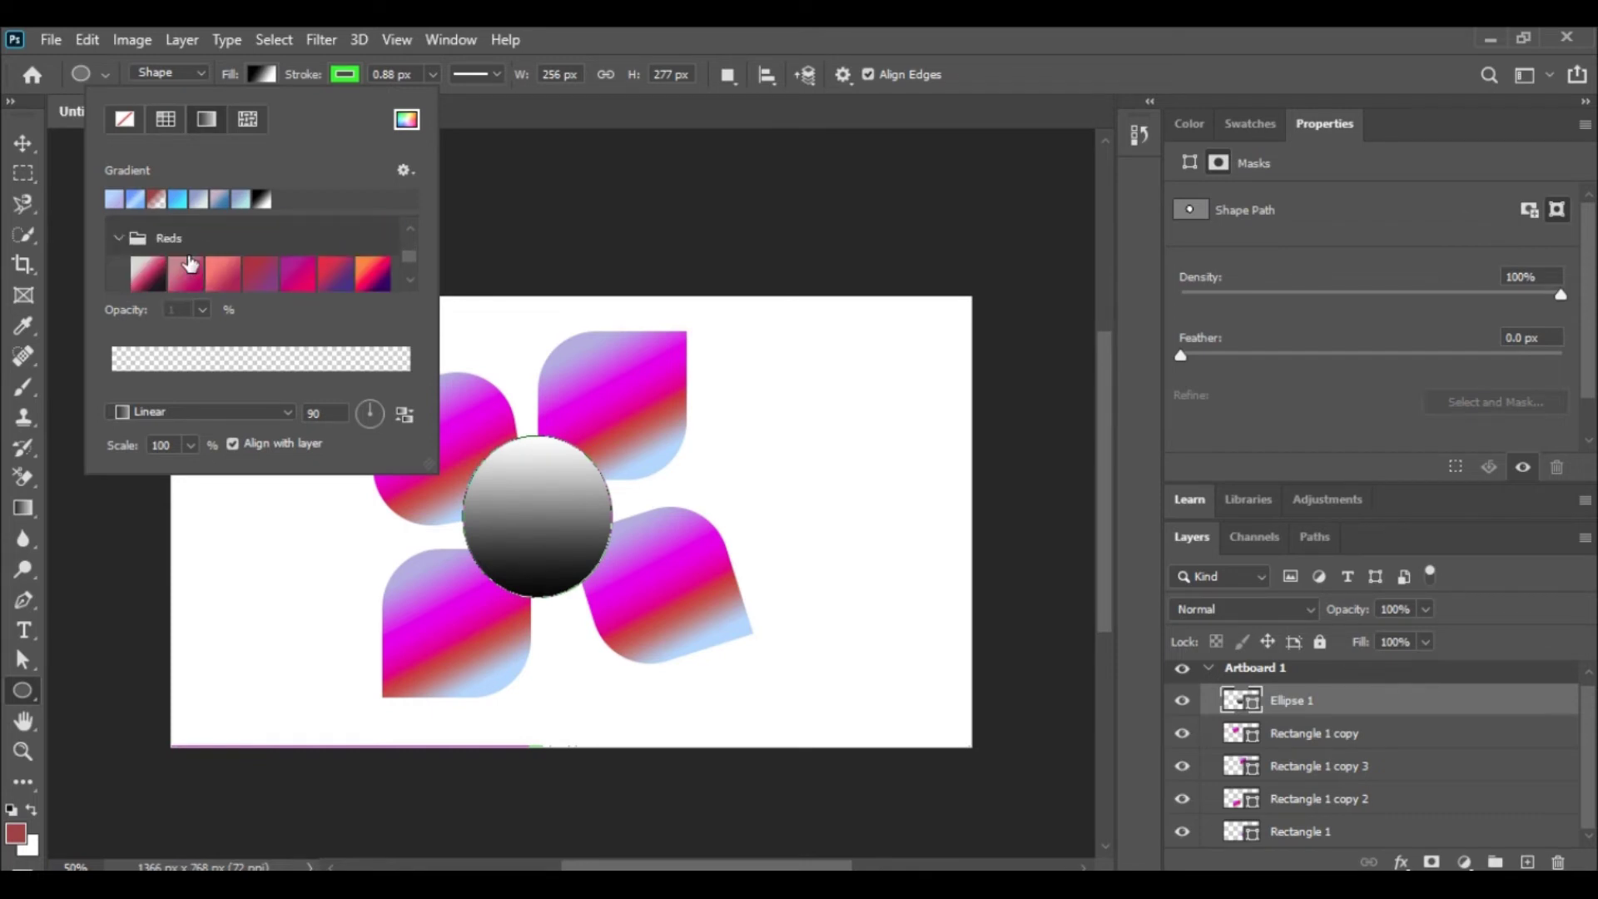
pyautogui.click(231, 277)
pyautogui.click(296, 275)
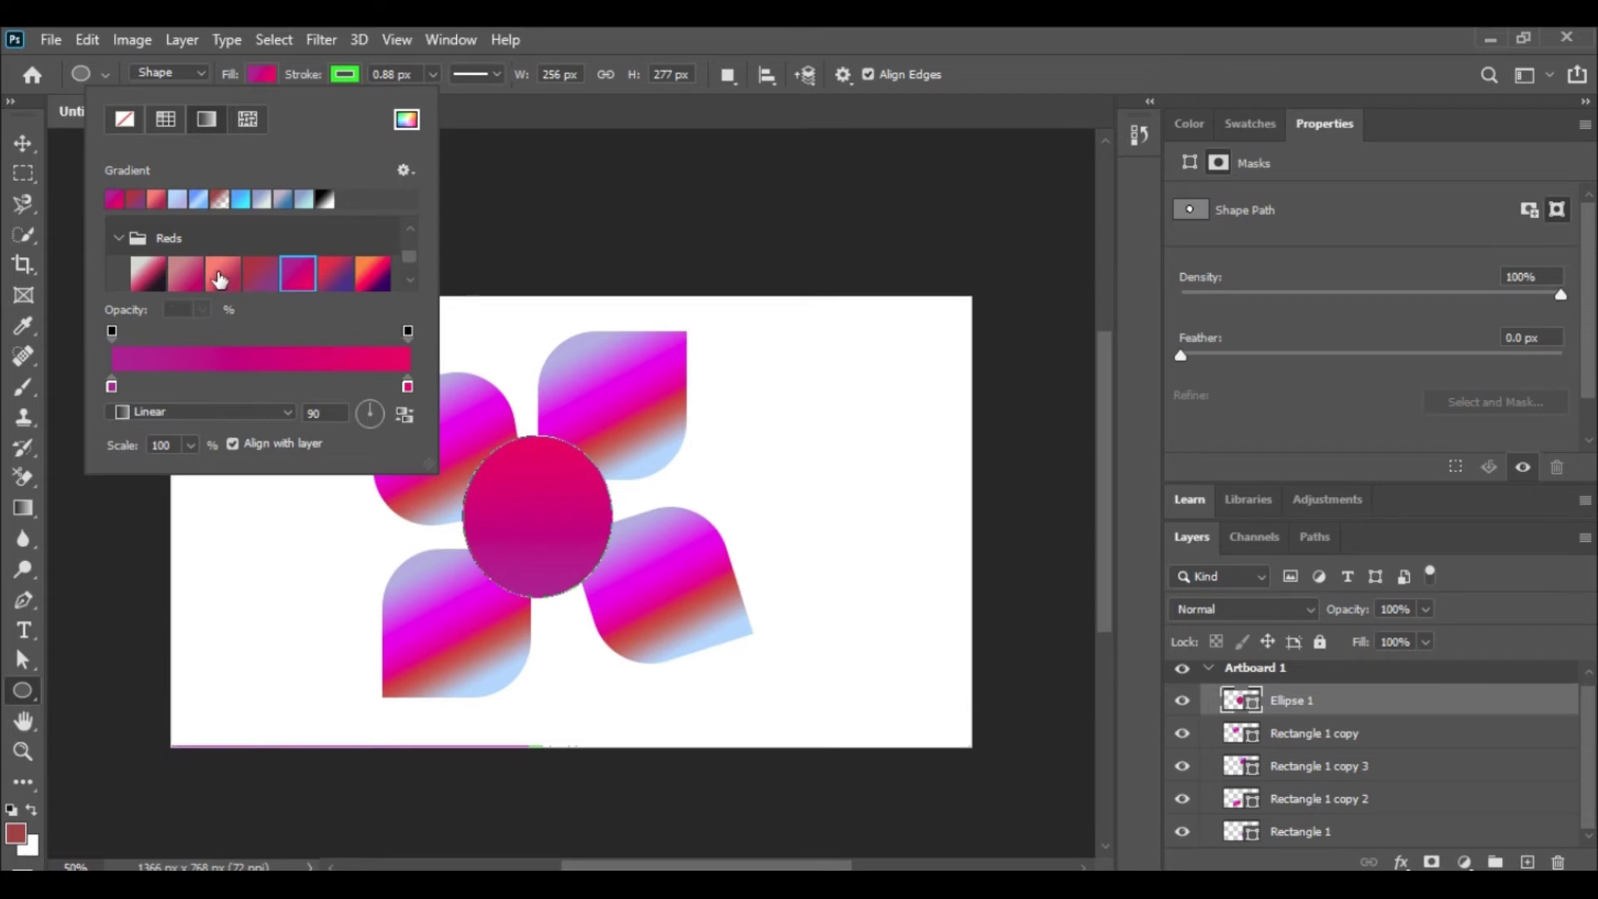
# Move the right colour stop inward and make the gradient radial.
pyautogui.moveTo(407, 385); pyautogui.dragTo(359, 384)
pyautogui.click(267, 413)
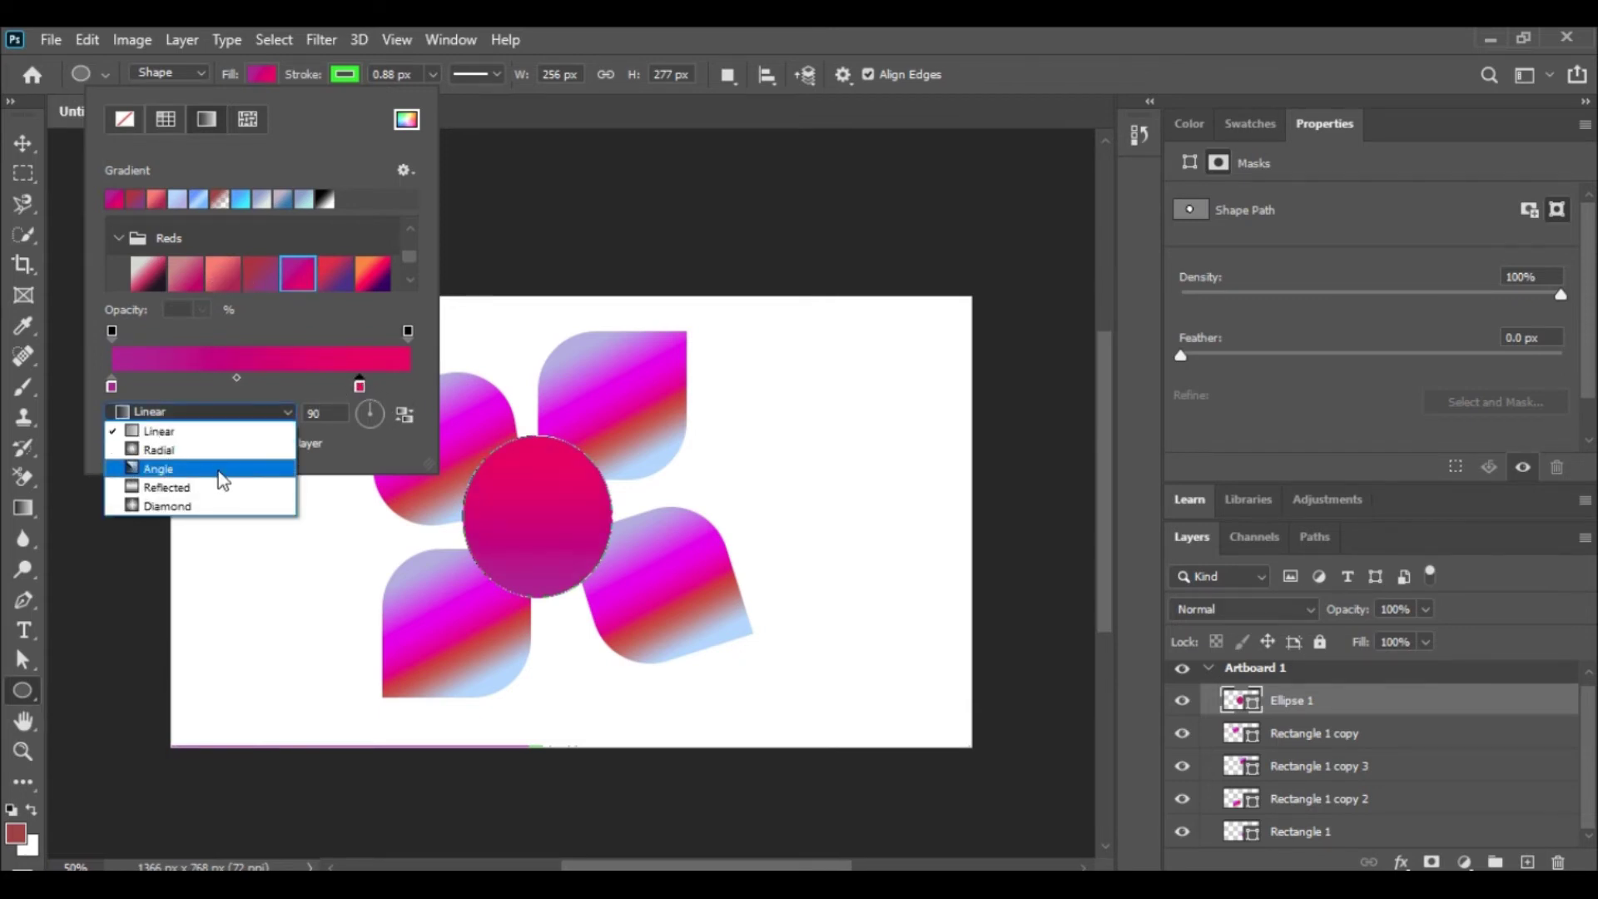
pyautogui.click(209, 448)
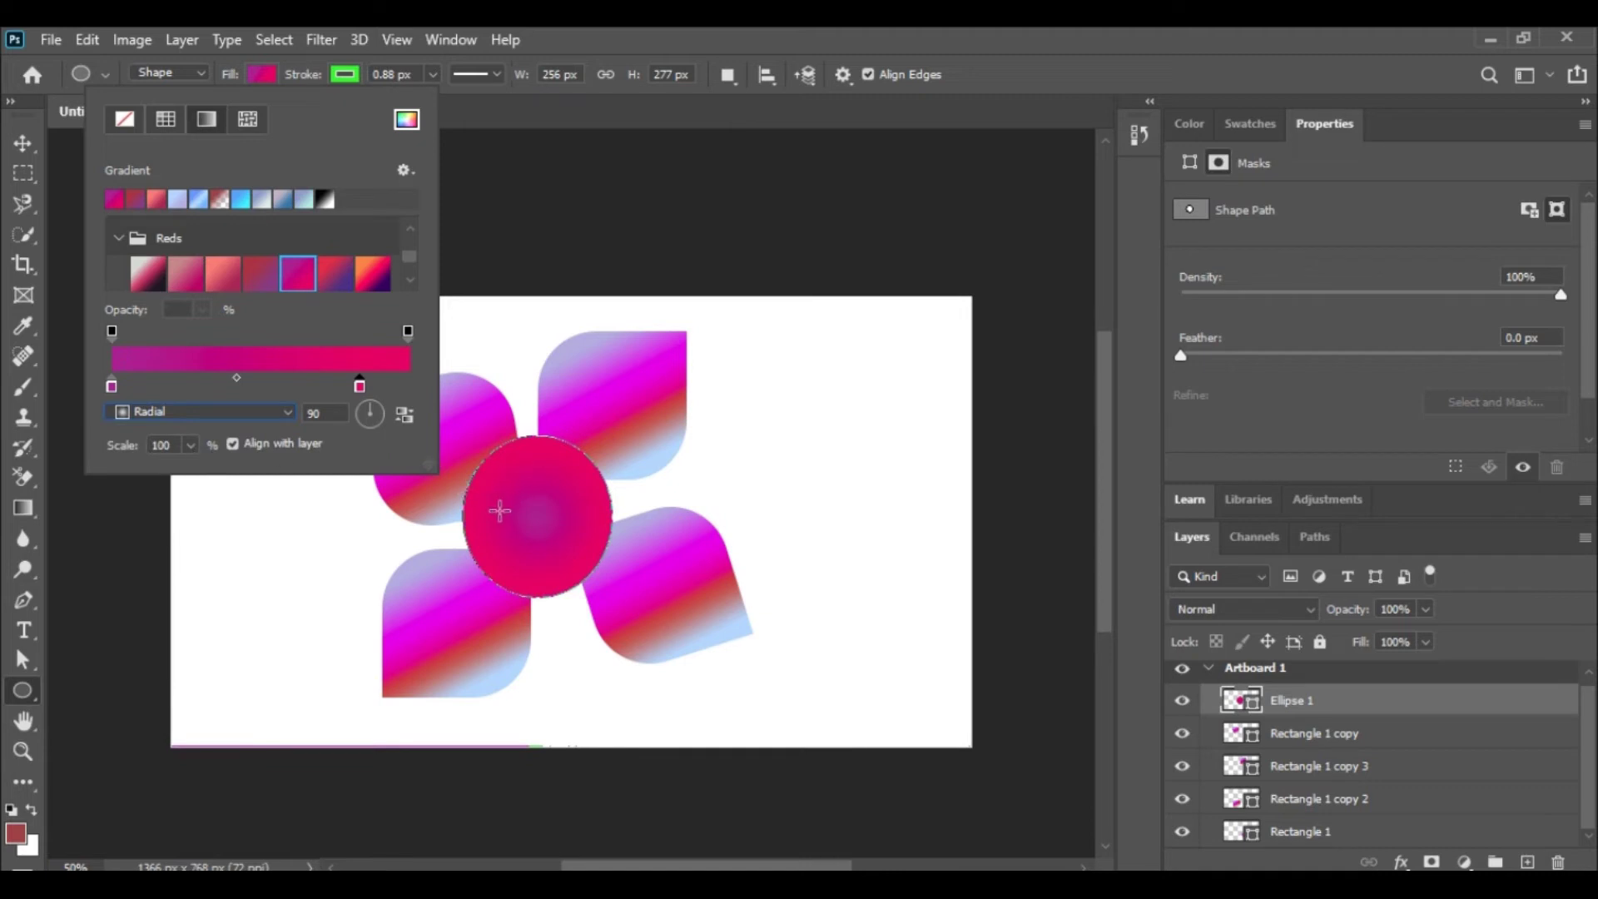
# Set the circle's stroke to 0 px and move it slightly lower.
pyautogui.click(432, 74)
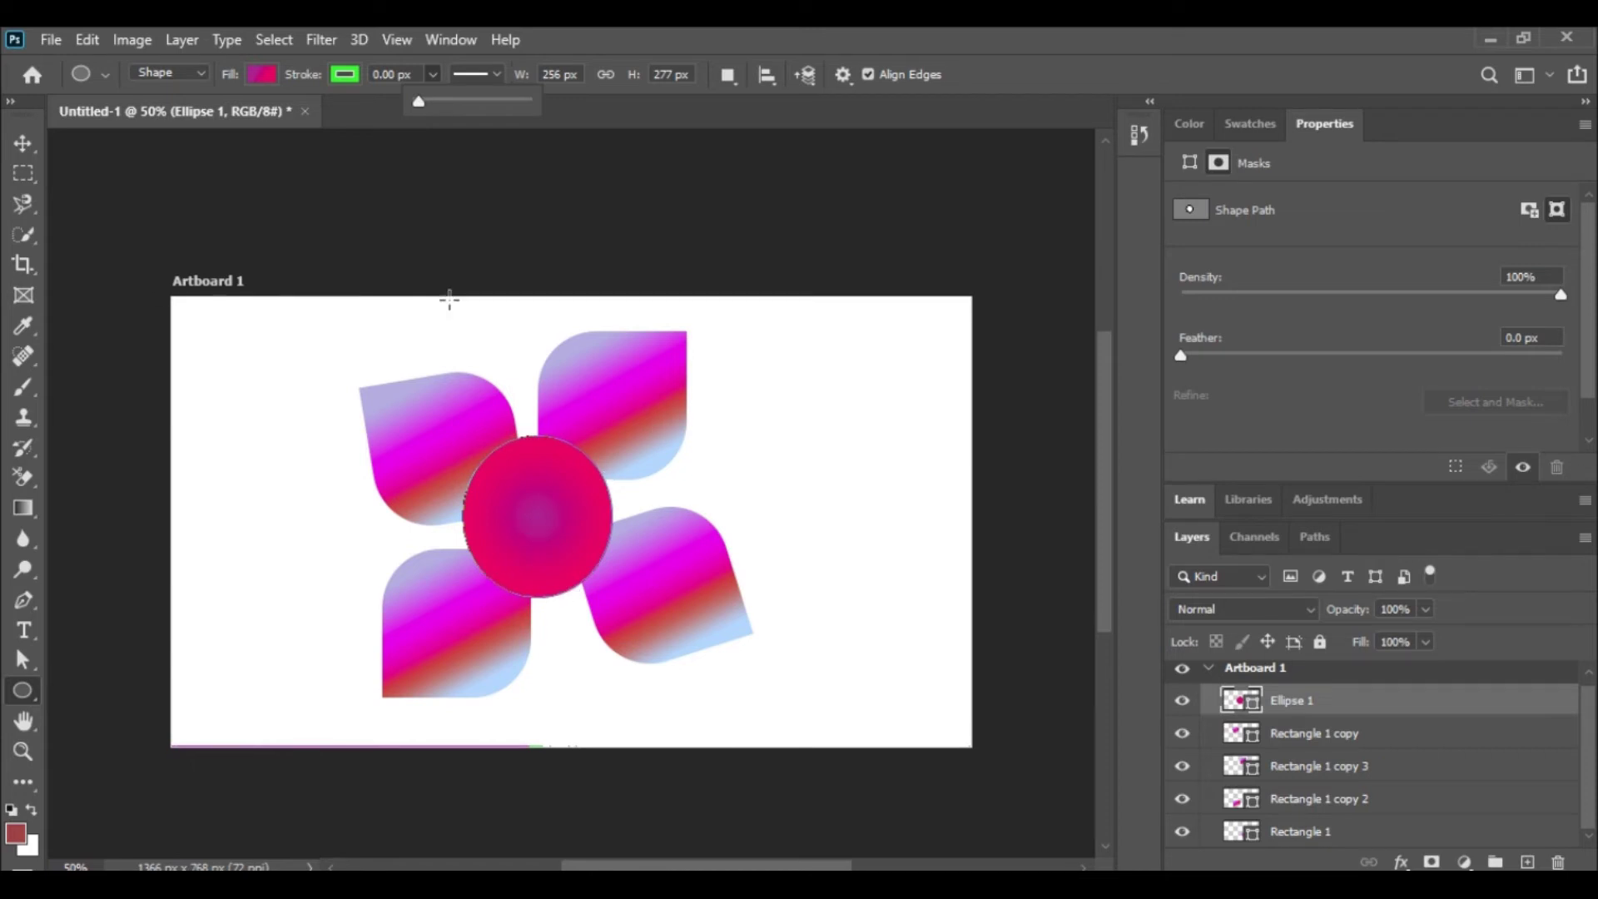
pyautogui.click(22, 143)
pyautogui.click(333, 542)
pyautogui.moveTo(522, 503); pyautogui.dragTo(518, 519)
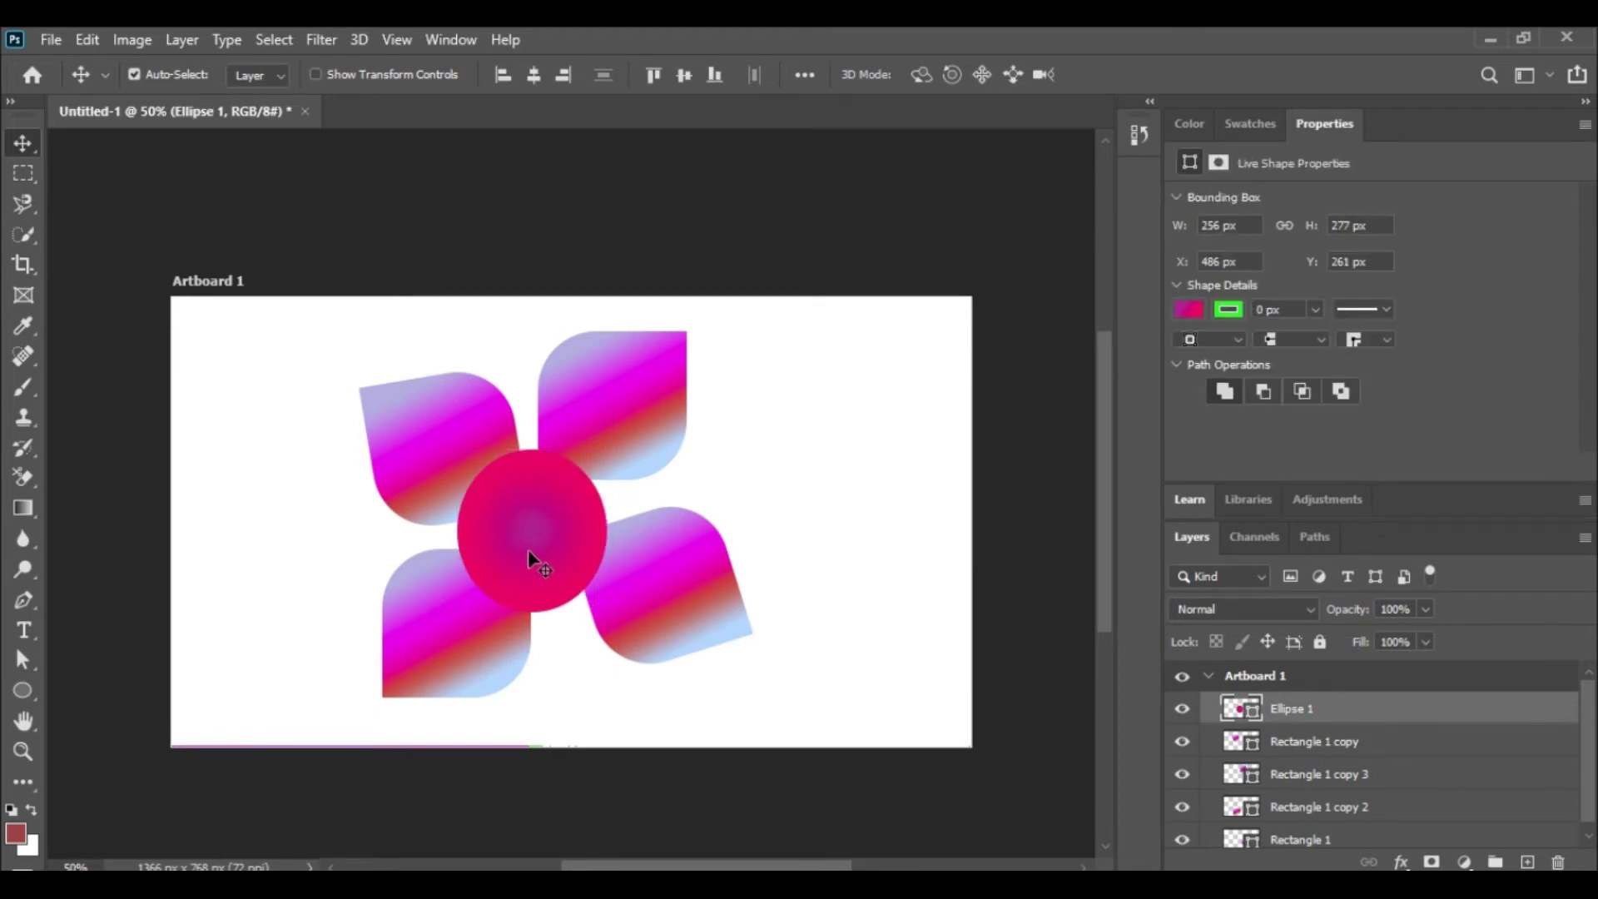
pyautogui.click(26, 688)
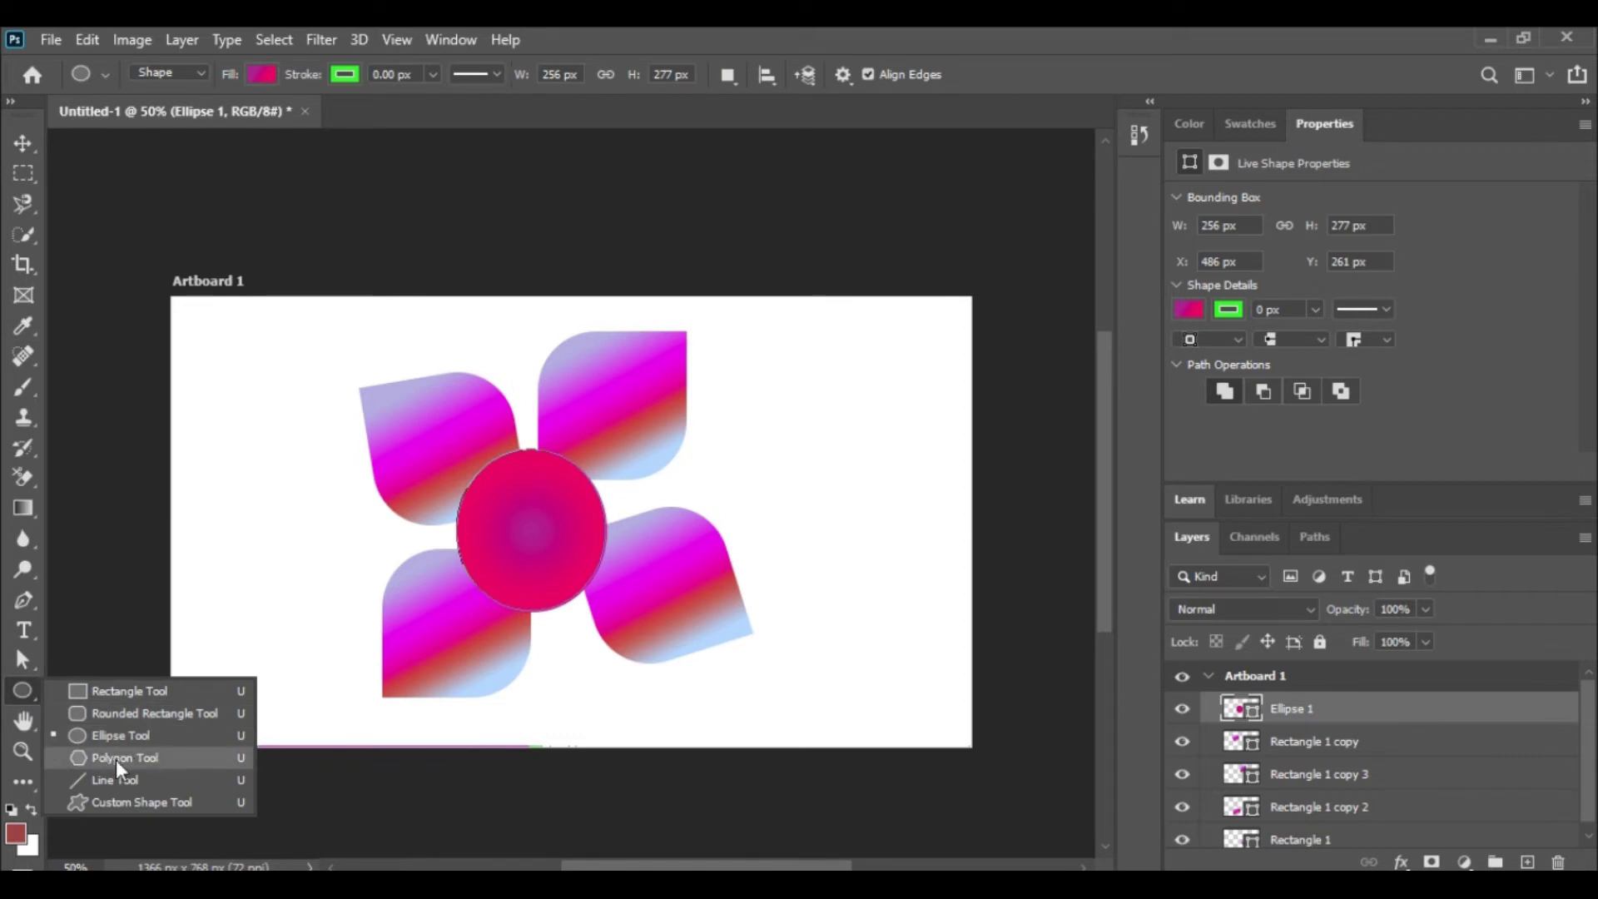
# Draw a pentagon at the artboard's left edge and a 300 × 300 px, 8-sided polygon on the right.
pyautogui.click(128, 765)
pyautogui.moveTo(229, 440)
pyautogui.mouseDown()
pyautogui.moveTo(275, 545)
pyautogui.moveTo(250, 509)
pyautogui.mouseUp()
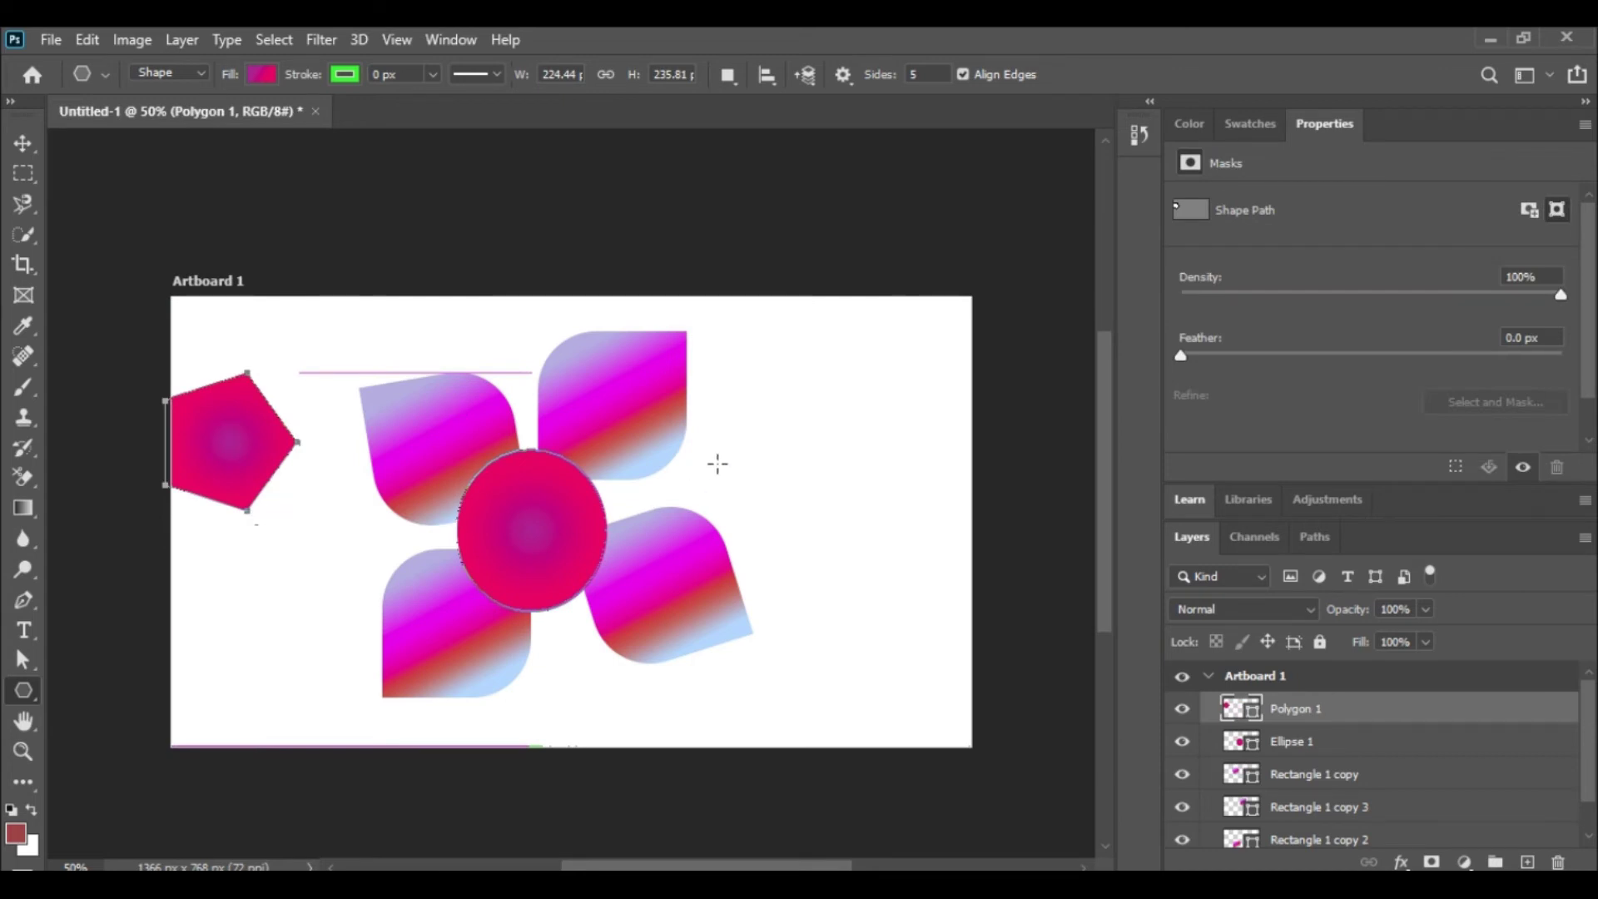
pyautogui.click(775, 418)
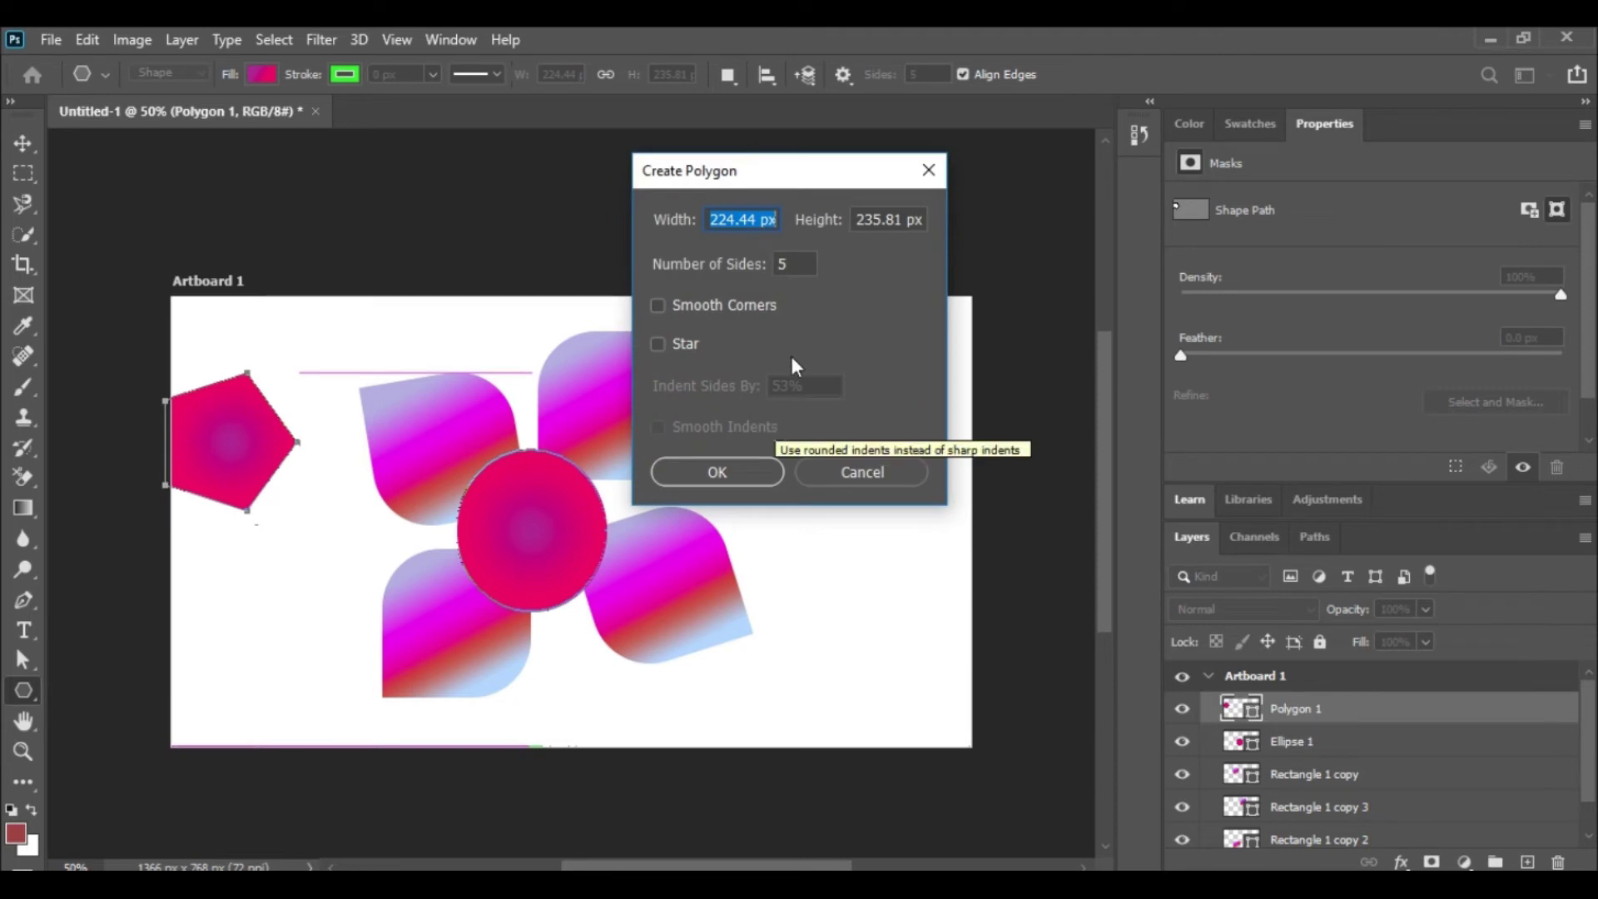
pyautogui.moveTo(666, 180); pyautogui.dragTo(465, 230)
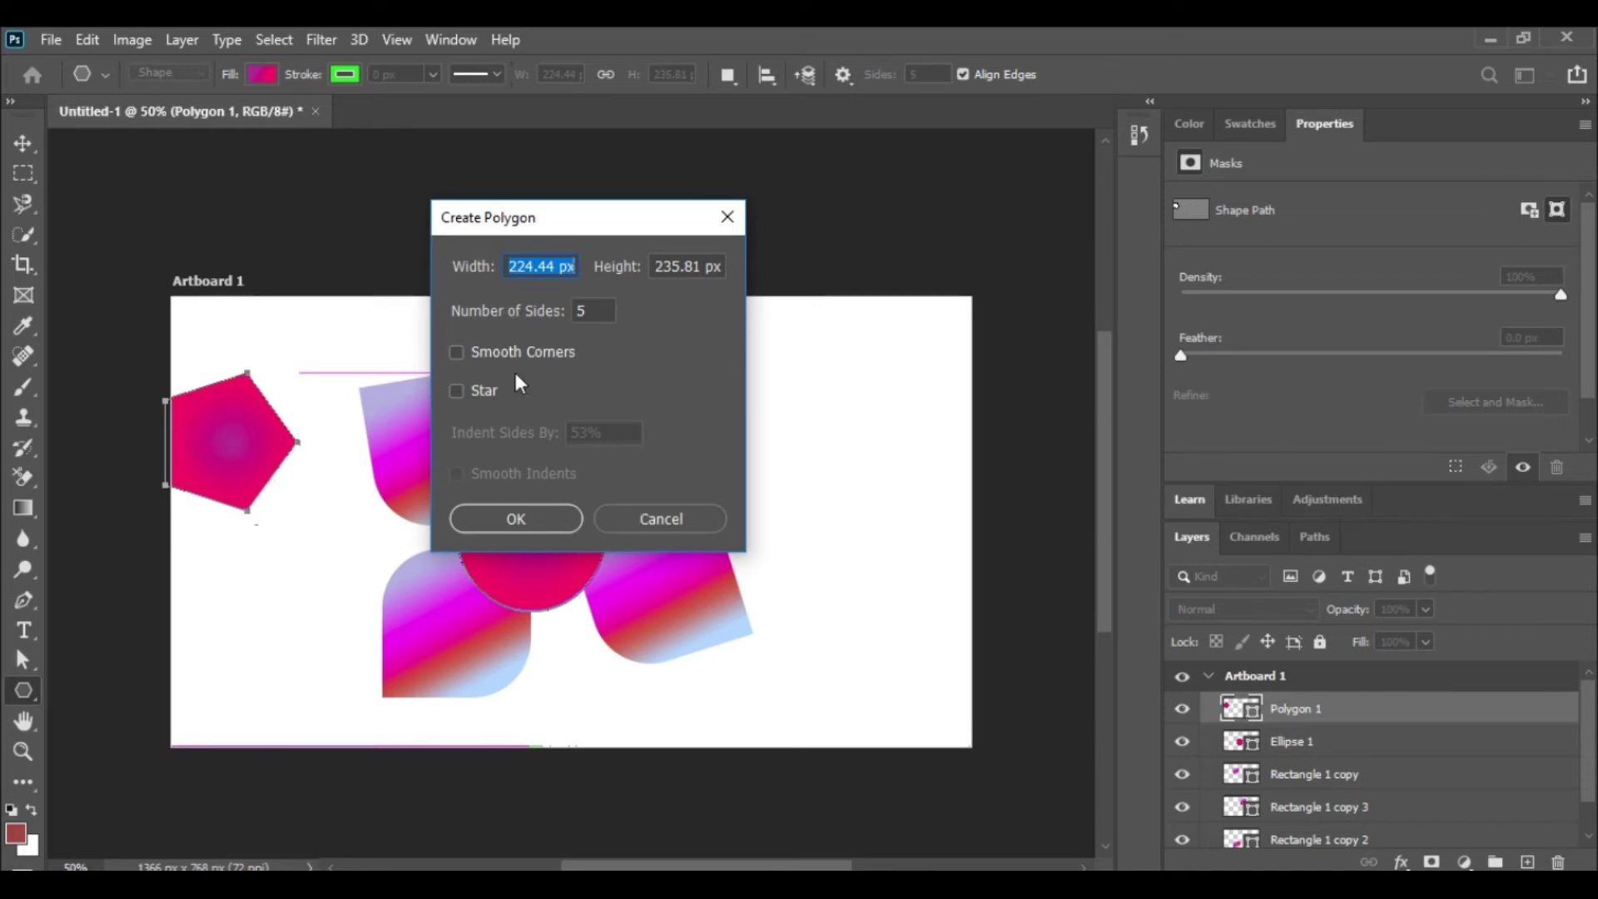
pyautogui.click(606, 311)
pyautogui.click(578, 261)
pyautogui.write('300')
pyautogui.click(726, 266)
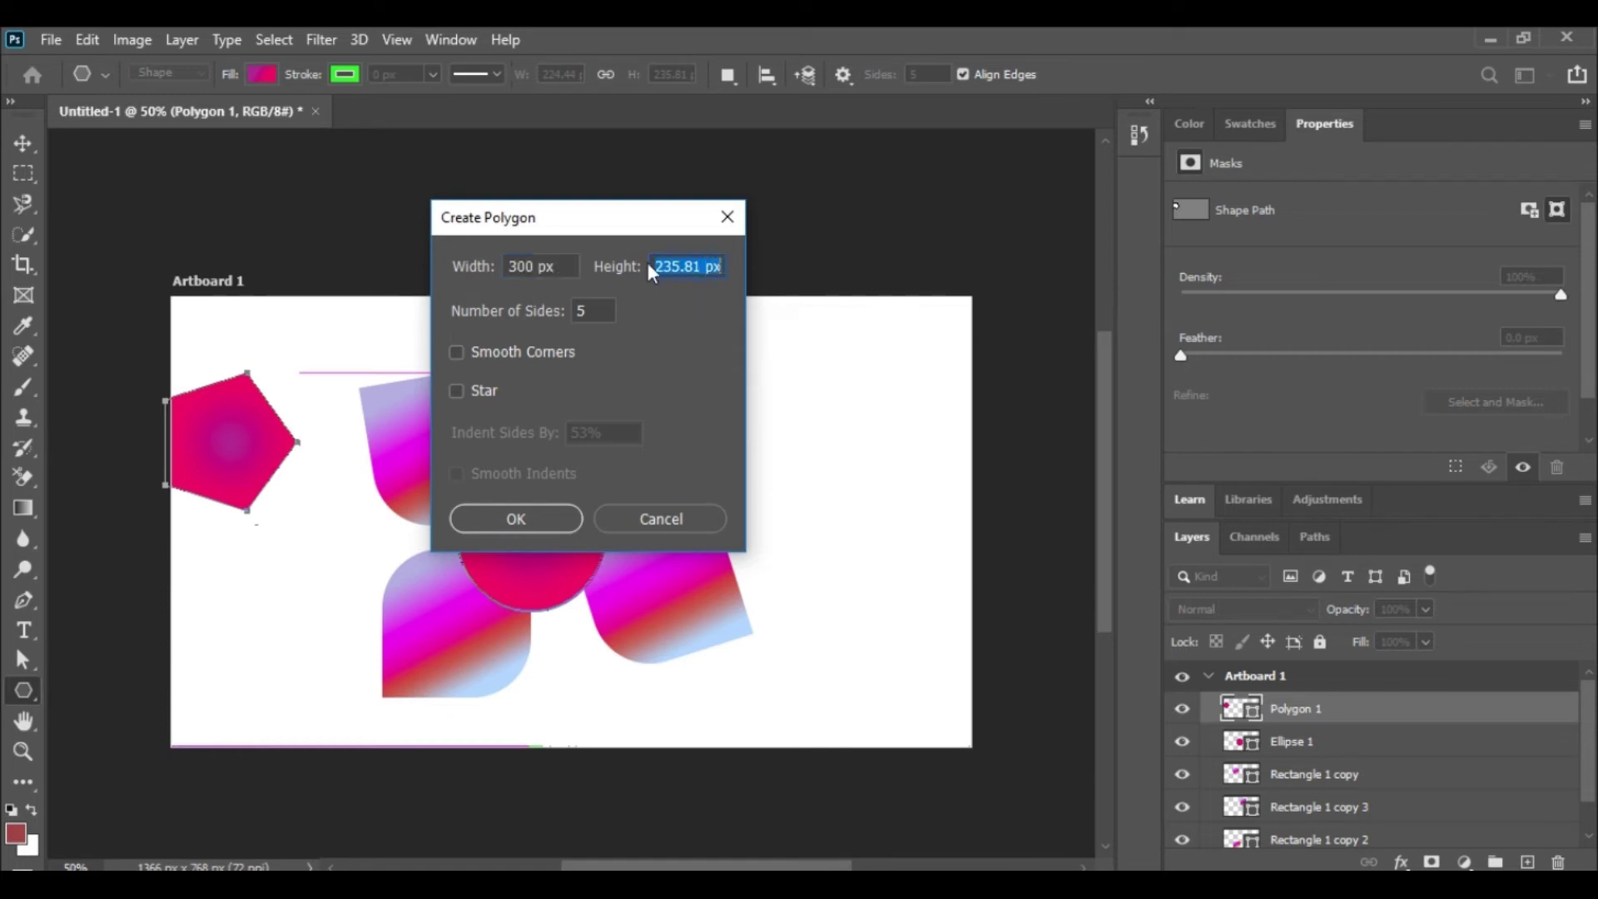
pyautogui.write('300')
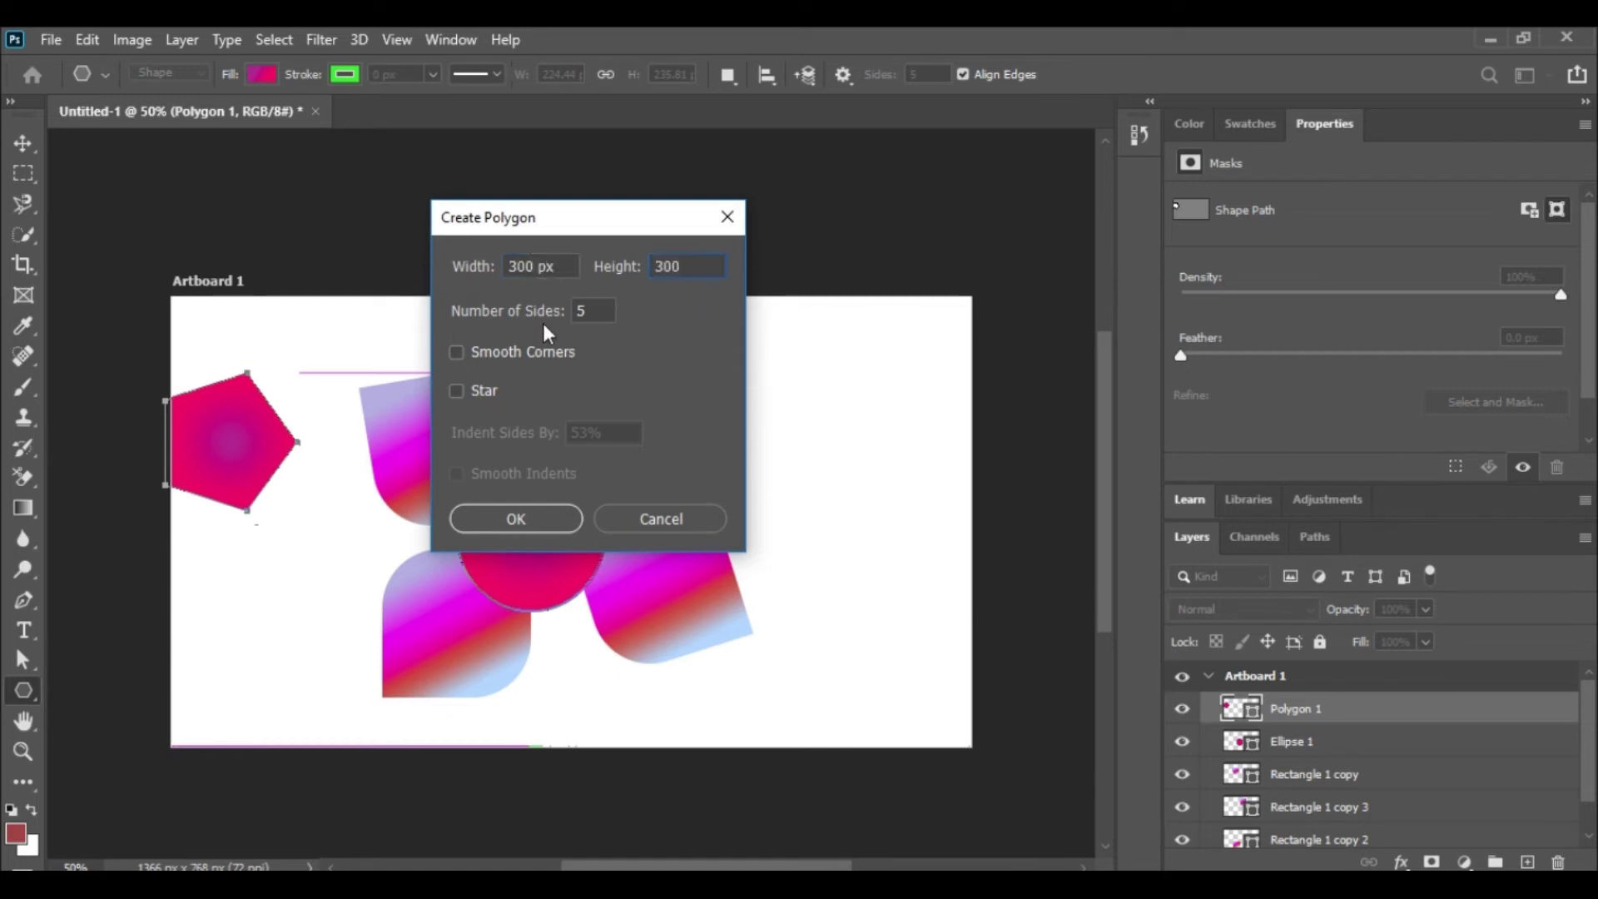
pyautogui.press('Tab')
pyautogui.write('8')
pyautogui.click(532, 517)
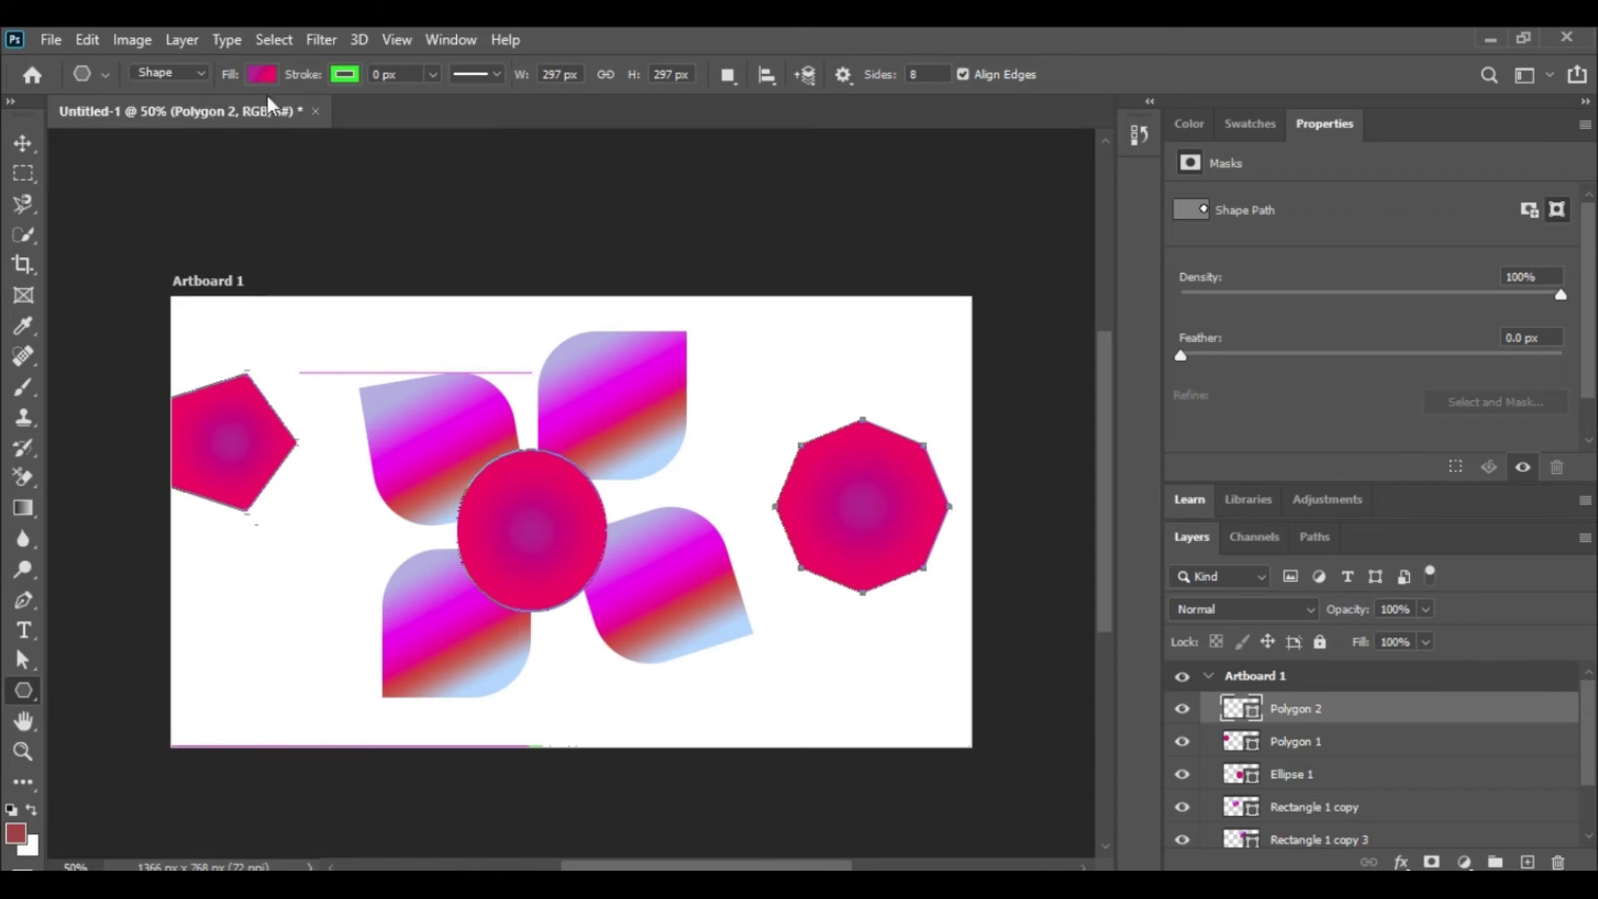
# Give the octagon a red-to-transparent radial fill and a 14 px outline.
pyautogui.click(263, 74)
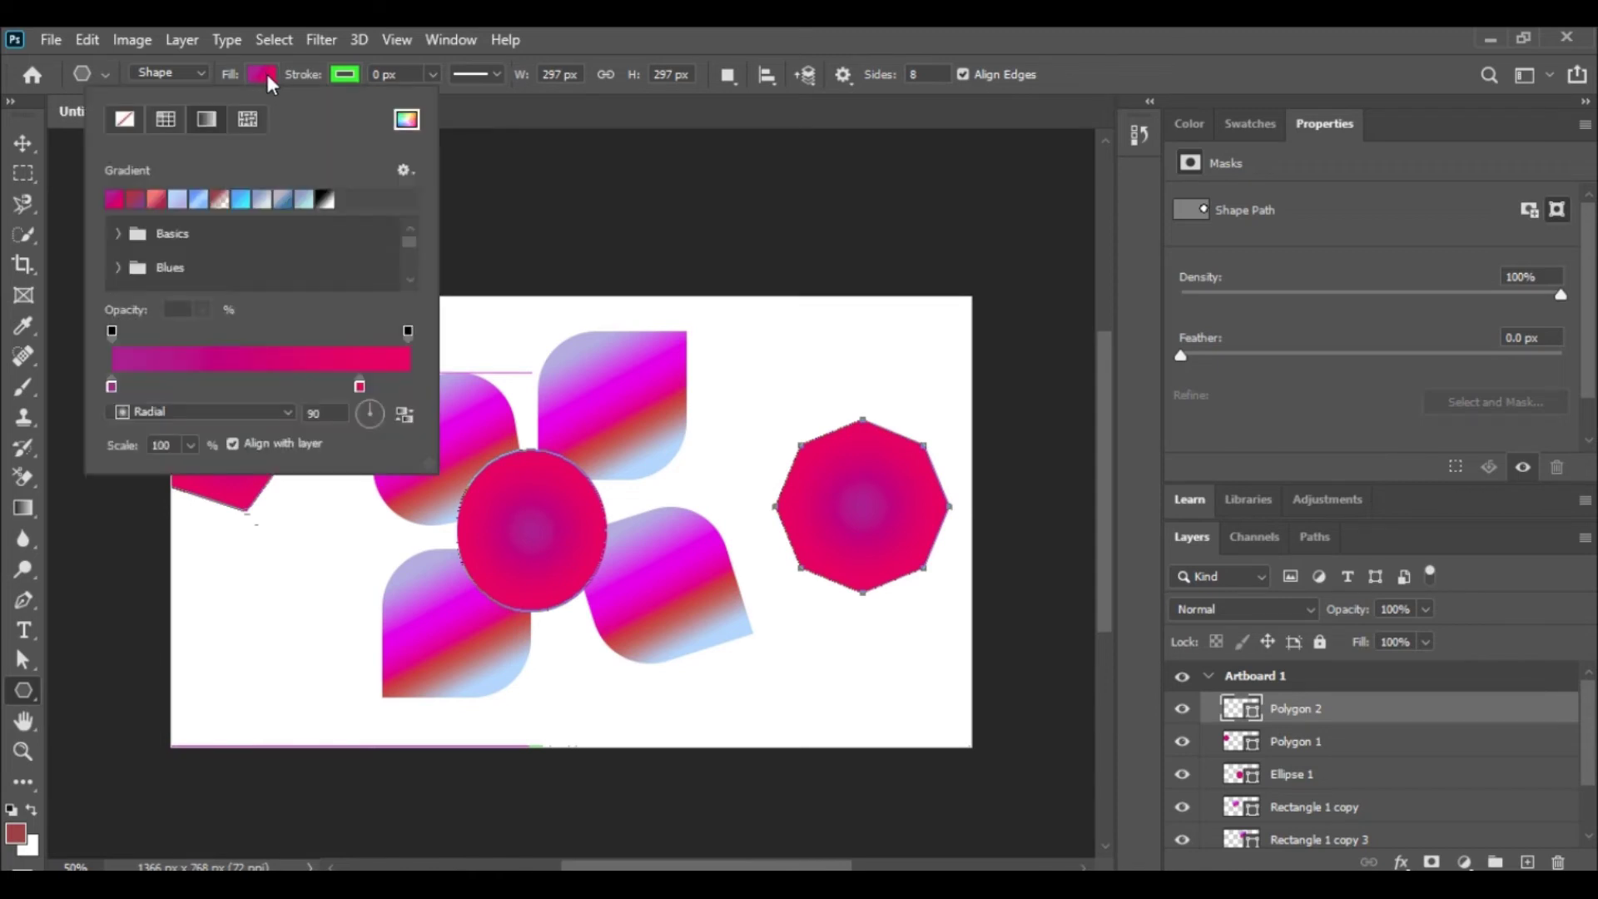
pyautogui.click(283, 199)
pyautogui.click(256, 201)
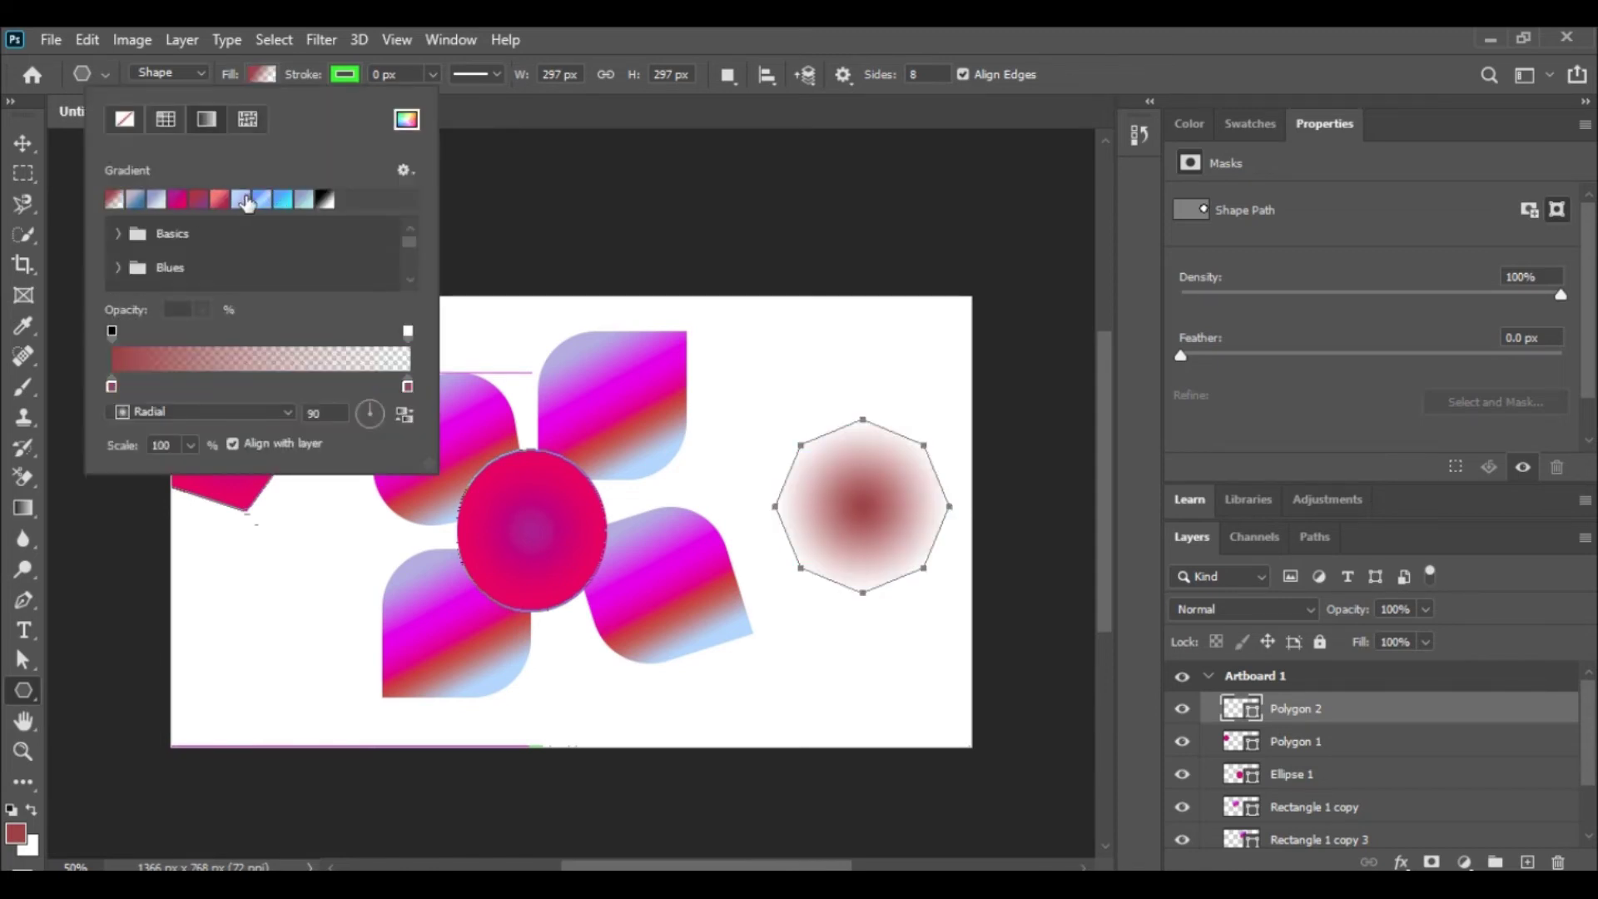
pyautogui.click(404, 74)
pyautogui.click(433, 75)
pyautogui.moveTo(432, 101); pyautogui.dragTo(473, 108)
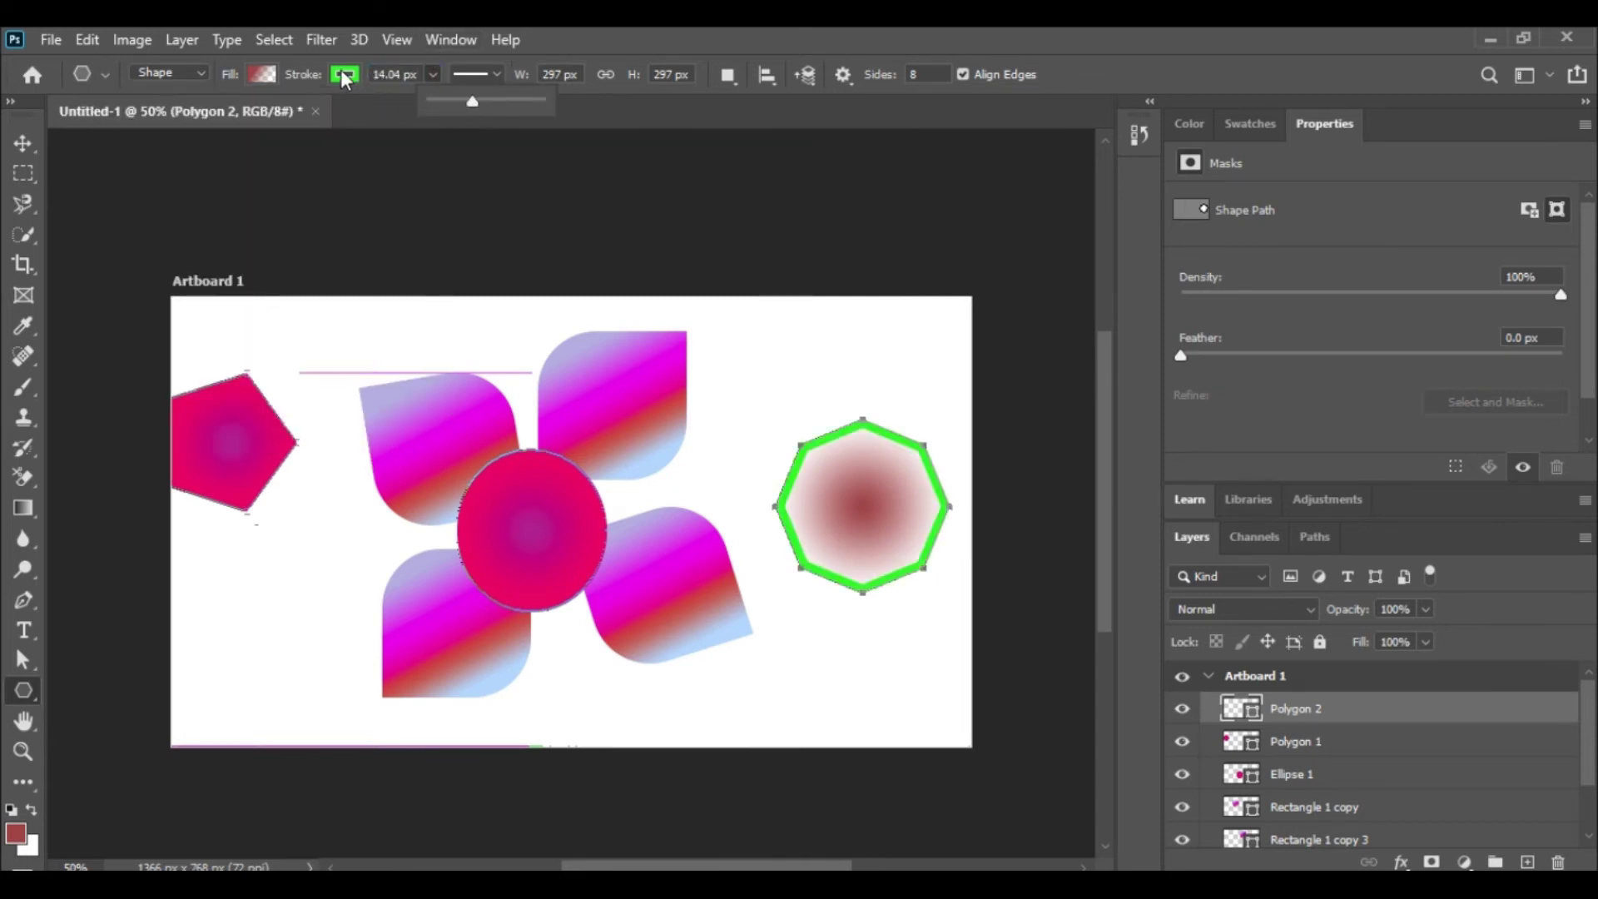
# Make the octagon's outline a salmon-to-red gradient with one end nearly transparent.
pyautogui.click(343, 74)
pyautogui.click(261, 199)
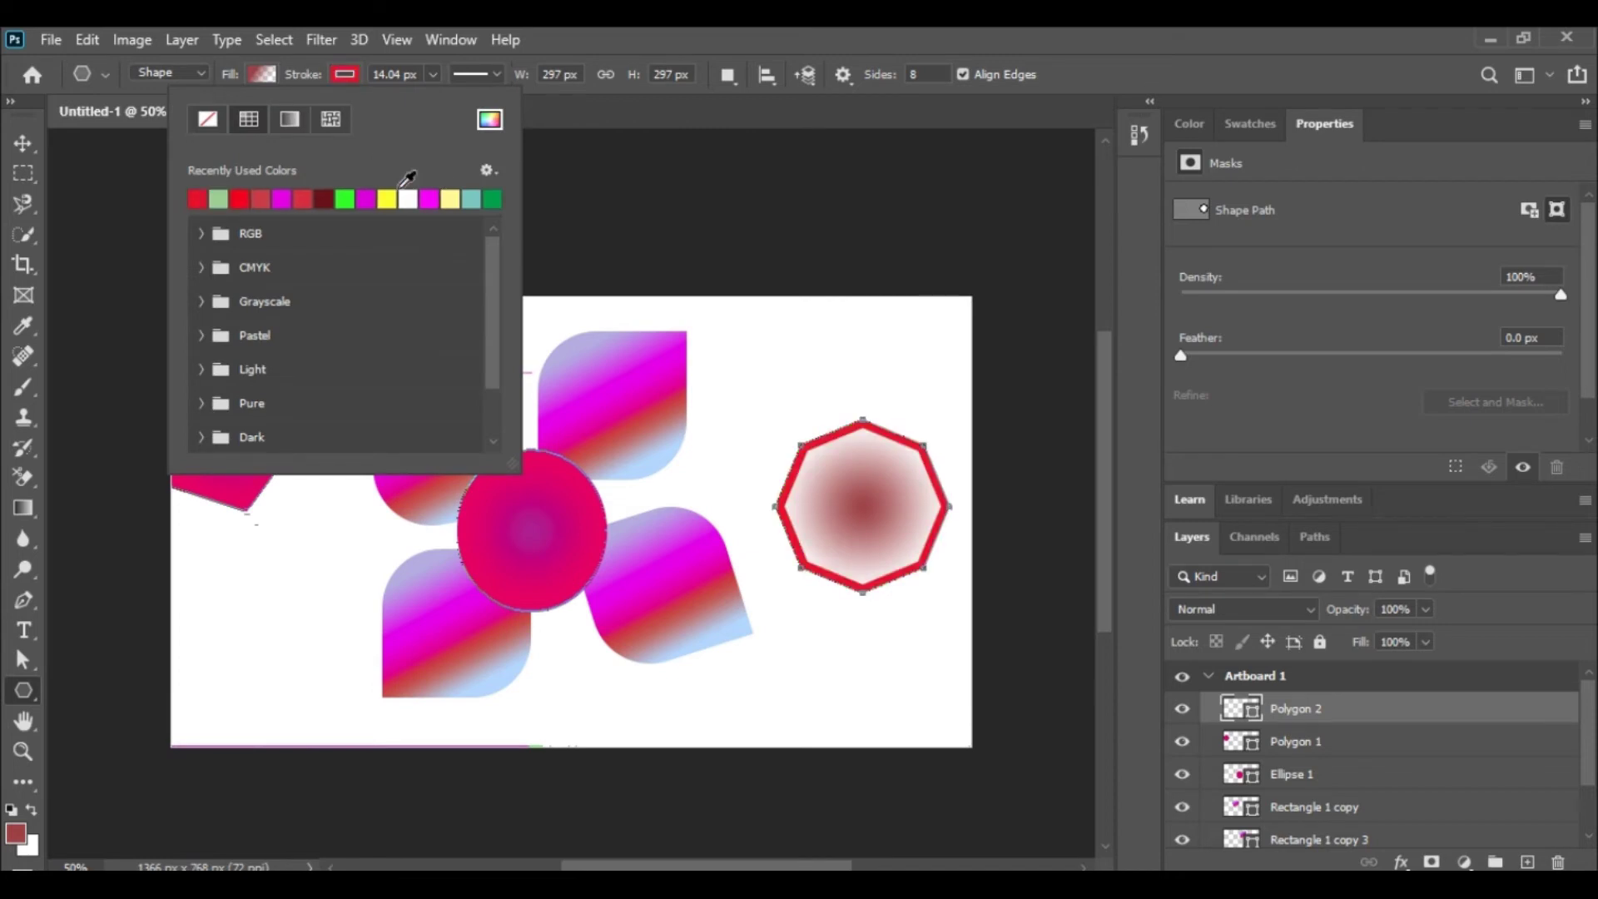
pyautogui.click(292, 118)
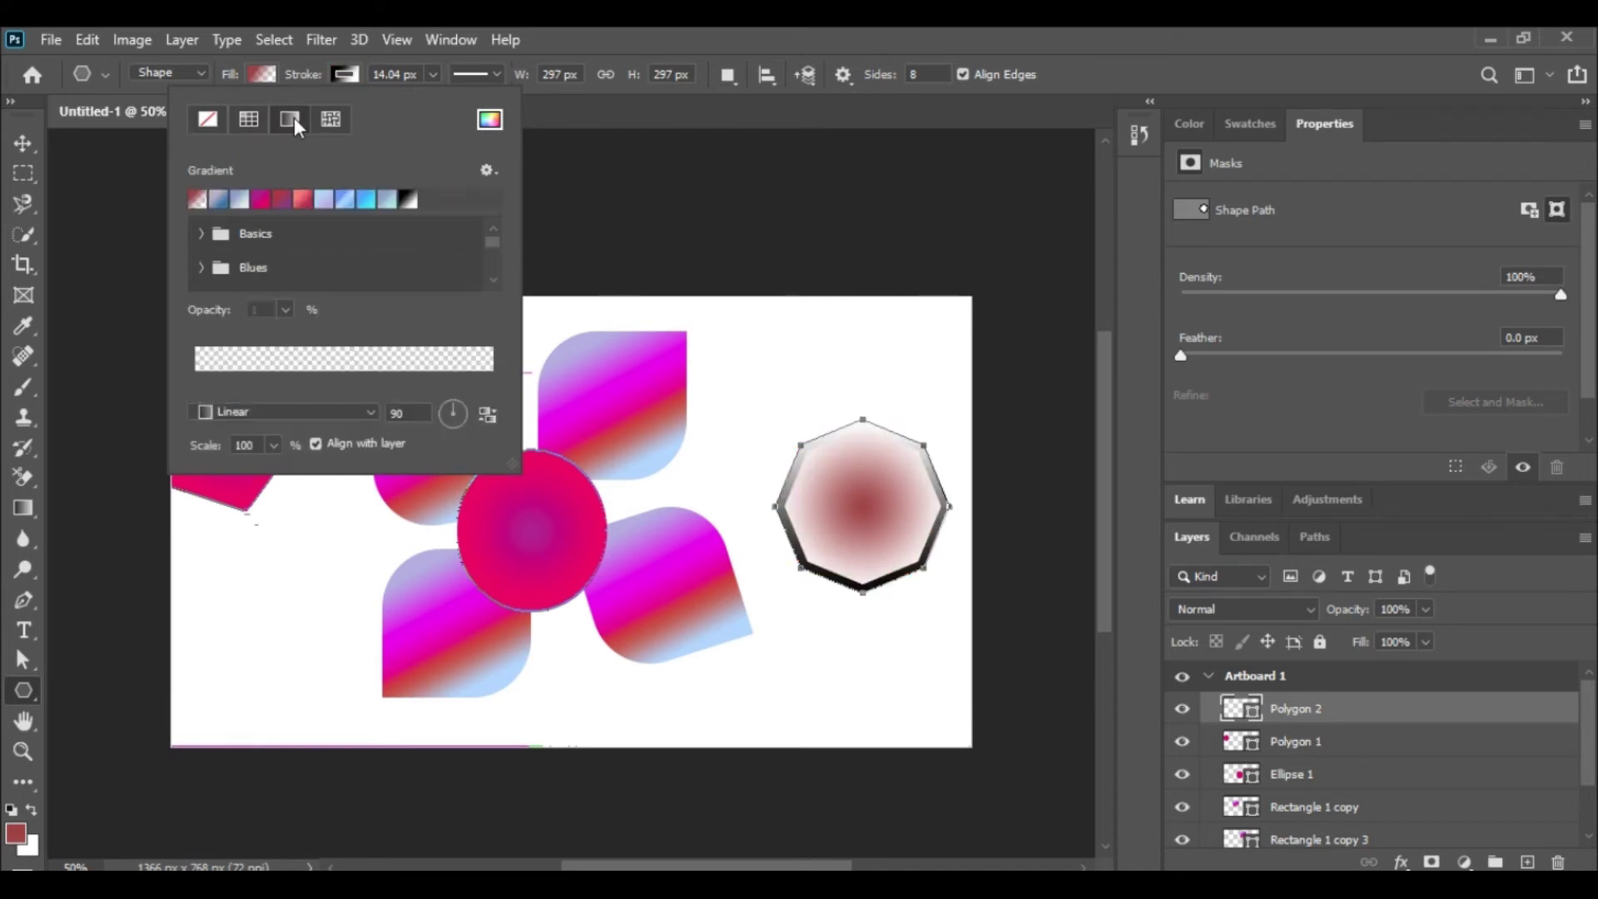
pyautogui.click(341, 200)
pyautogui.click(382, 201)
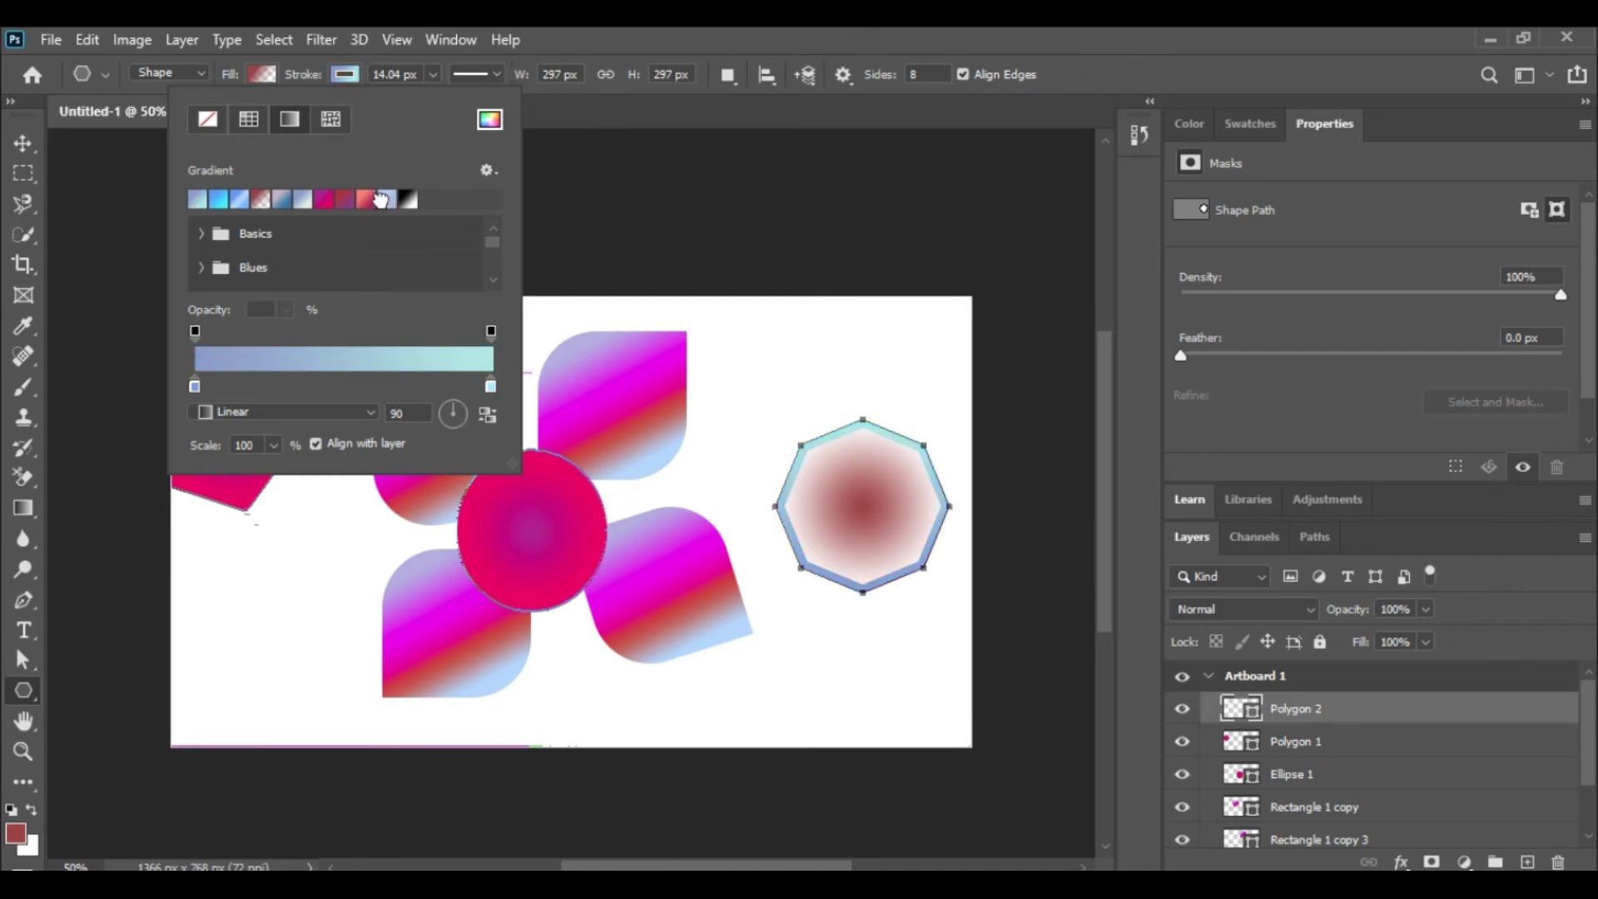
pyautogui.click(367, 201)
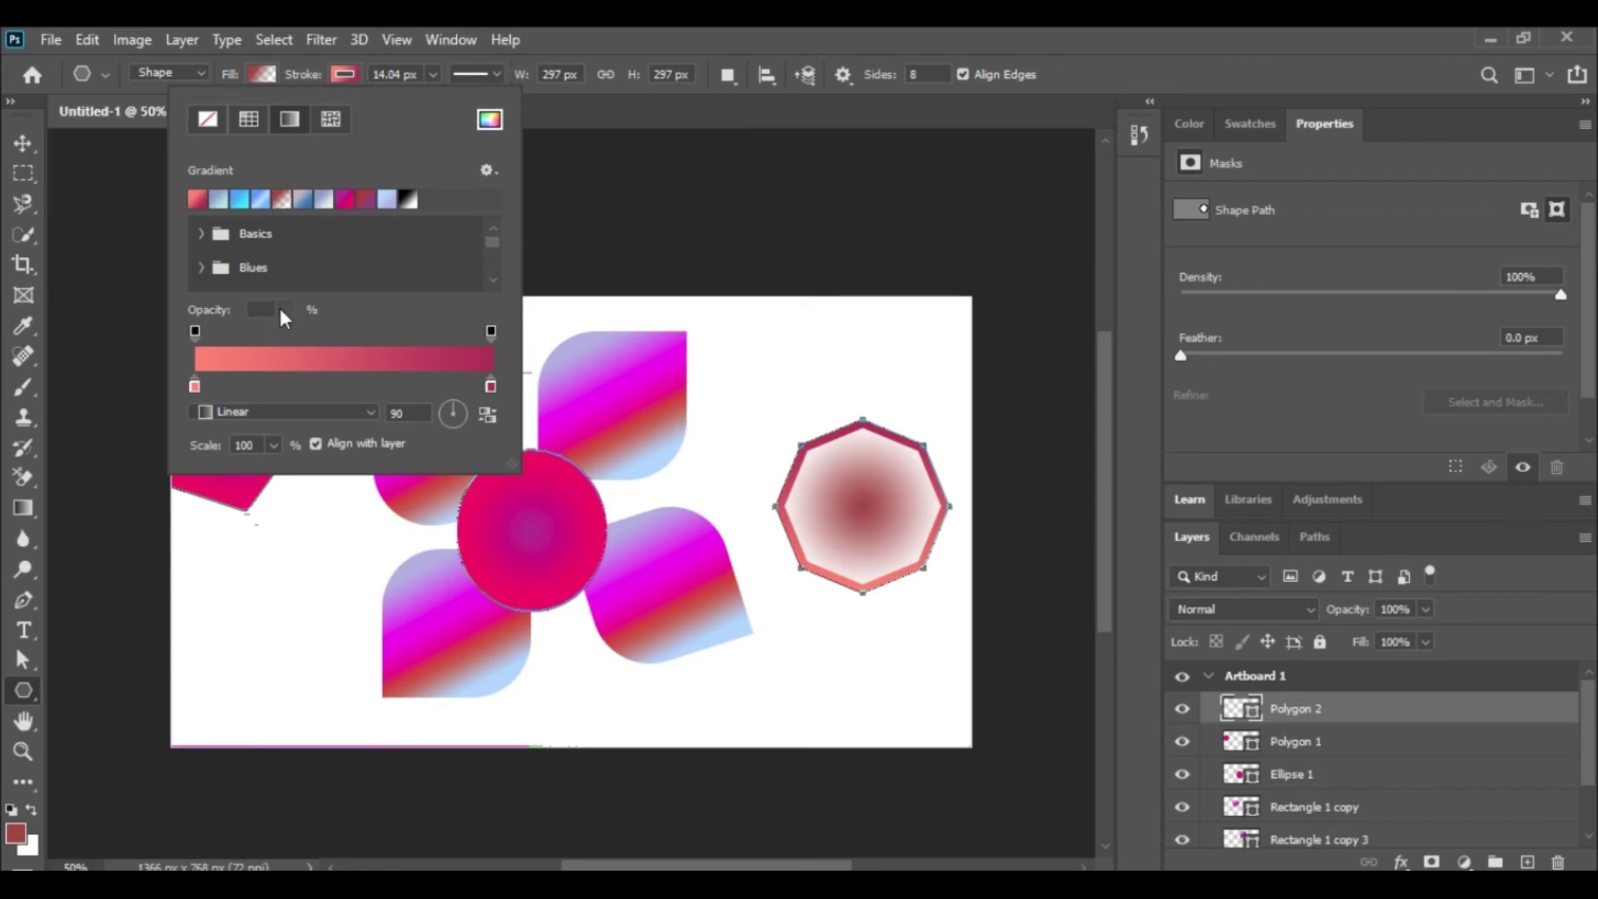
pyautogui.moveTo(196, 331); pyautogui.dragTo(343, 333)
pyautogui.click(286, 309)
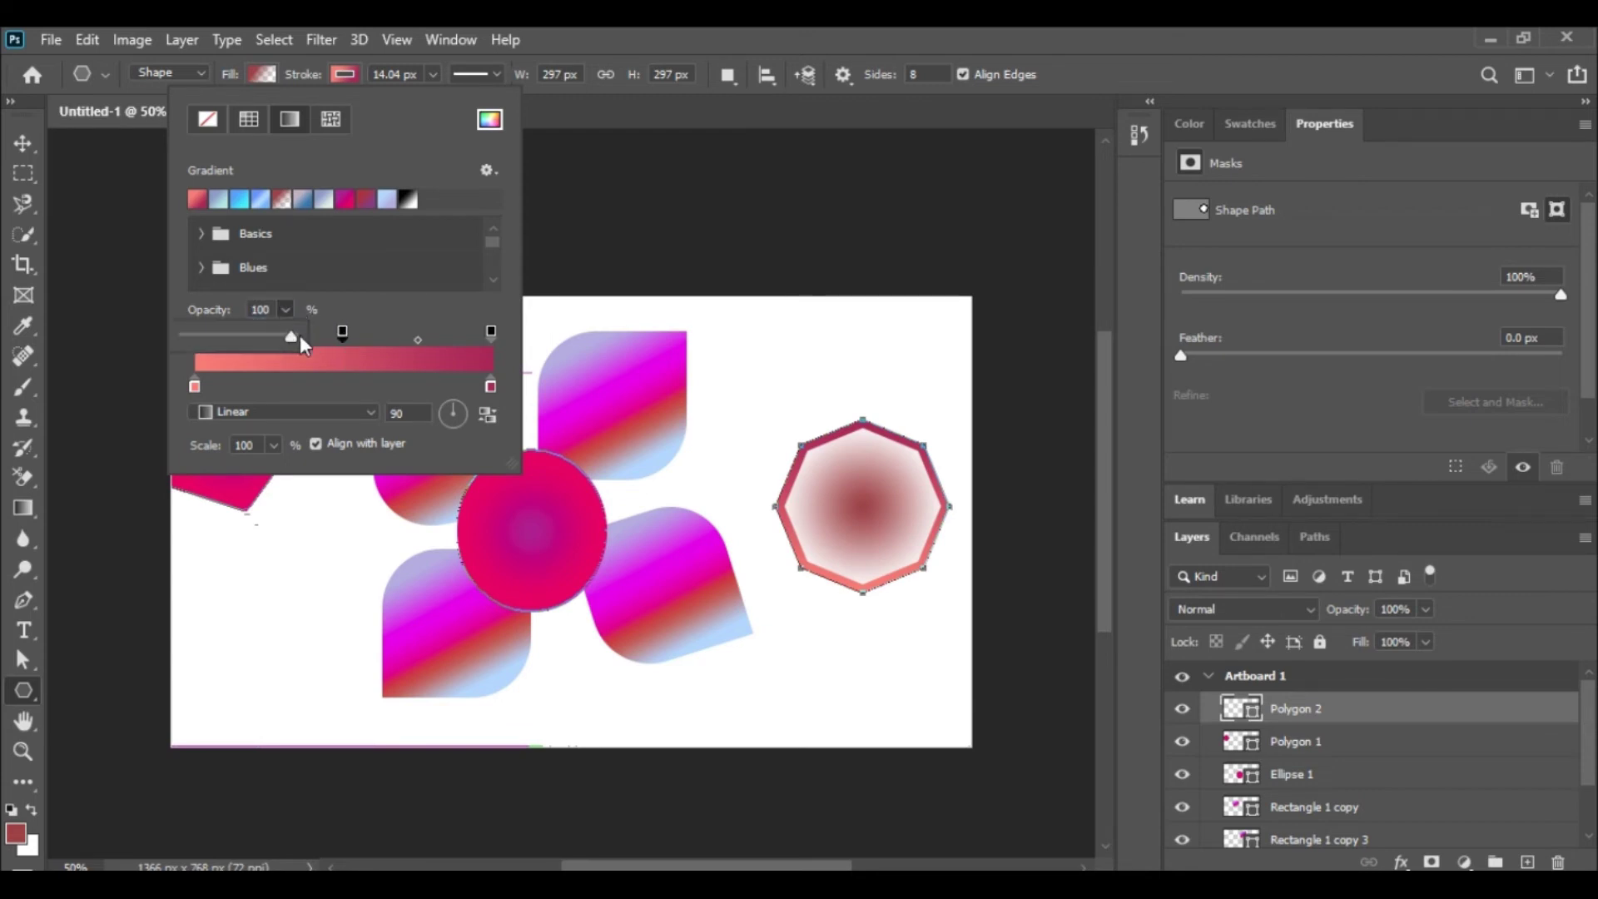
pyautogui.moveTo(290, 337); pyautogui.dragTo(188, 336)
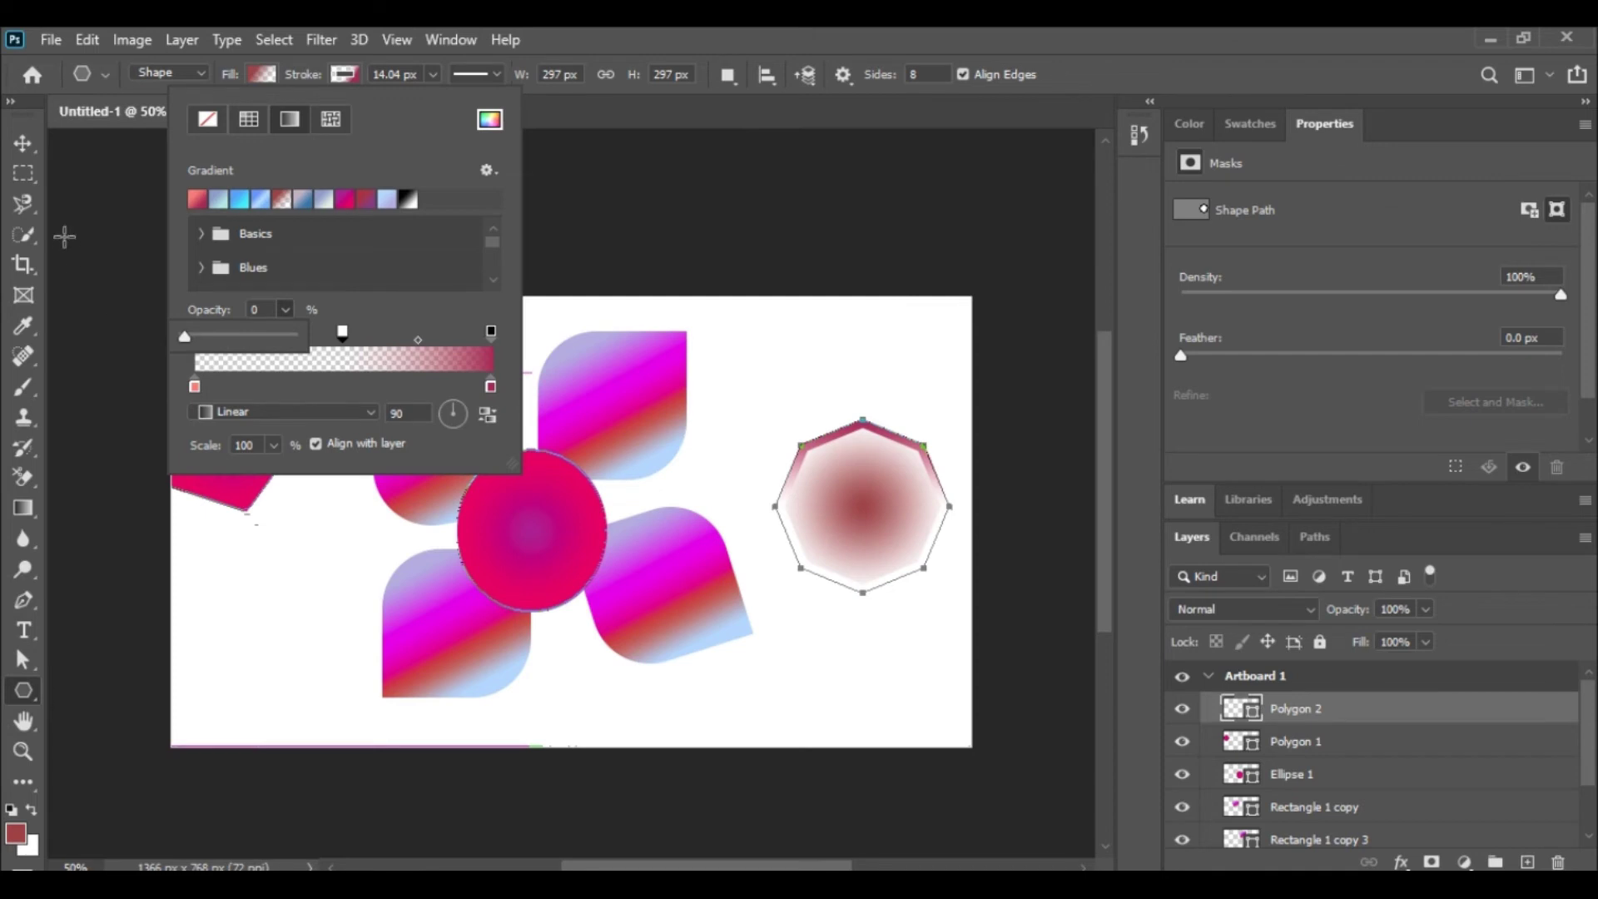
# Move the octagon over the upper-right petals and fit Artboard 1 to the window.
pyautogui.click(23, 146)
pyautogui.moveTo(861, 490); pyautogui.dragTo(528, 523)
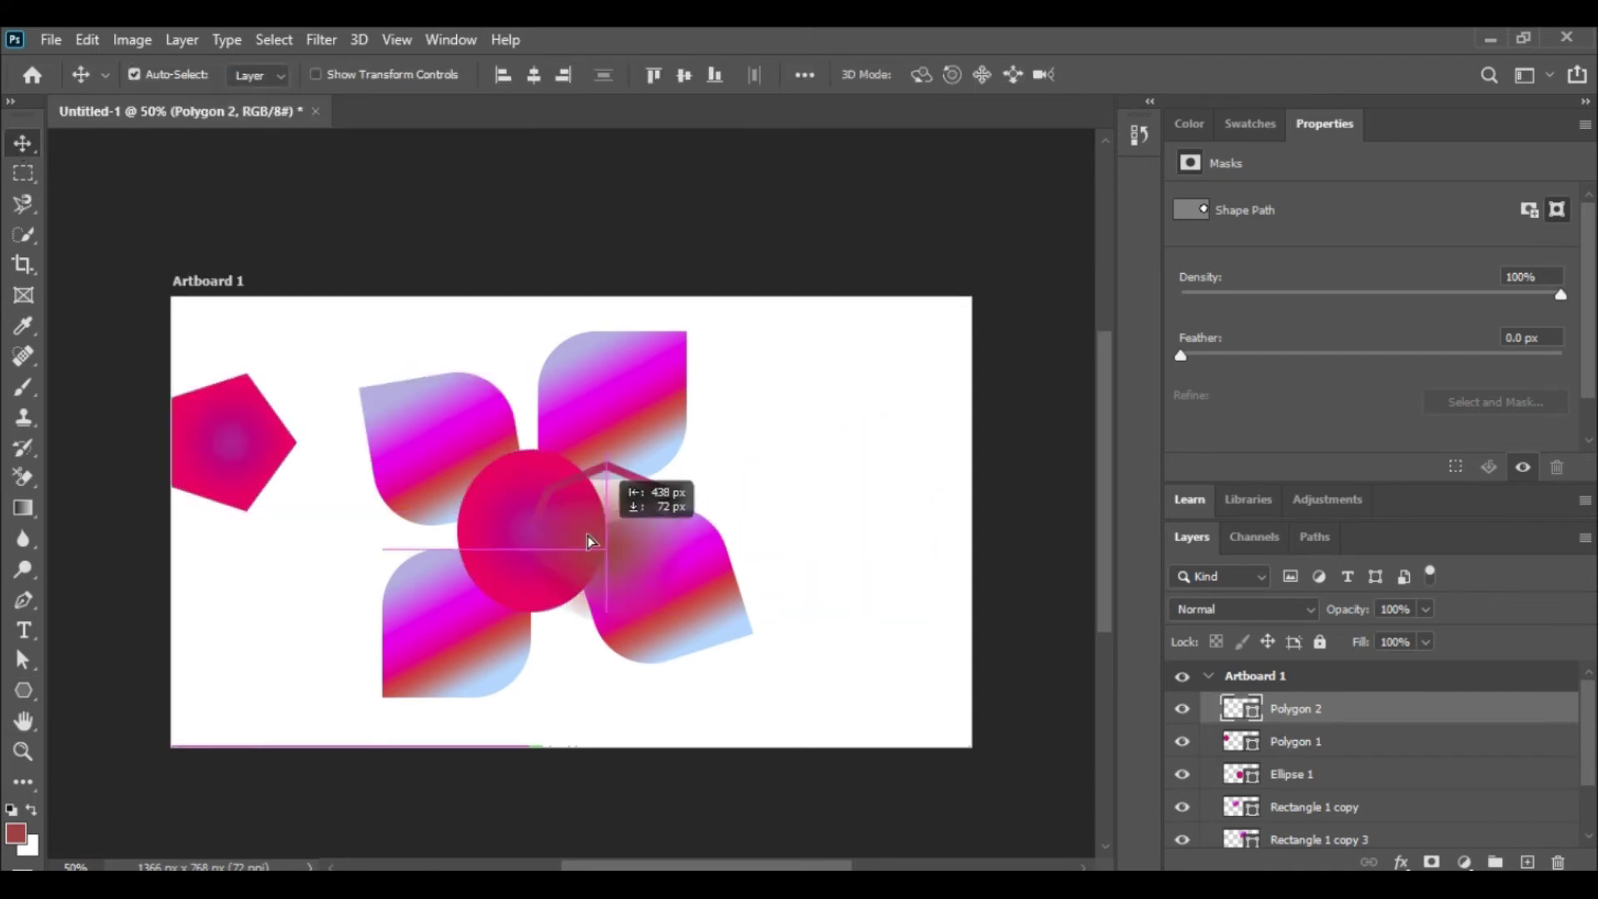
pyautogui.moveTo(527, 522); pyautogui.dragTo(696, 463)
pyautogui.click(535, 520)
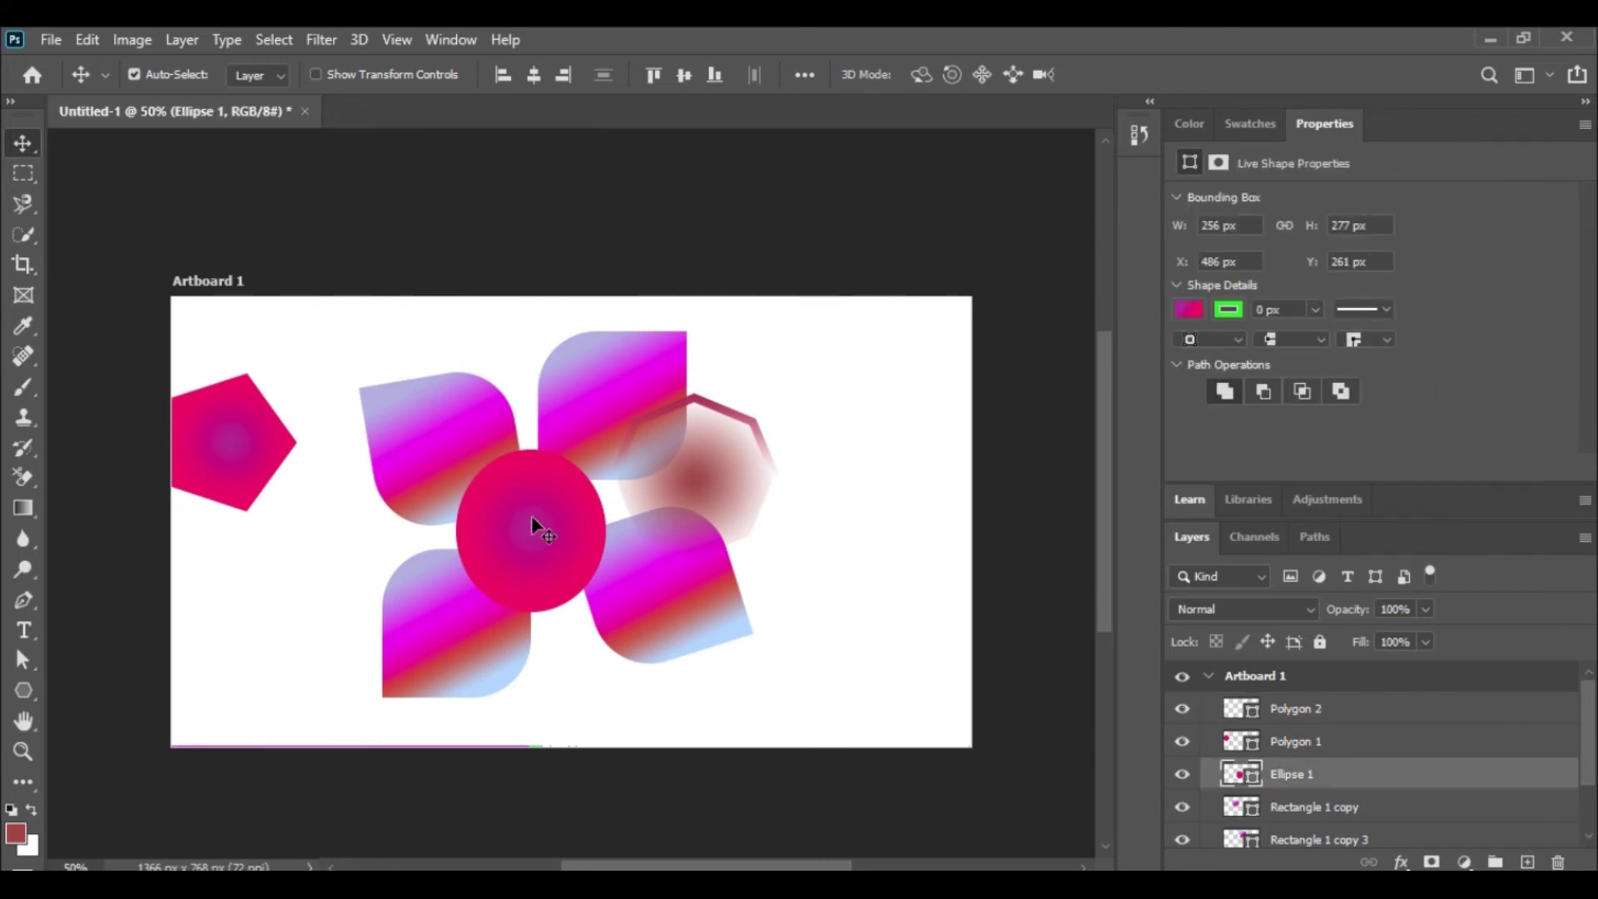
pyautogui.rightClick(531, 521)
pyautogui.click(559, 529)
pyautogui.hotkey('ctrl', '0')
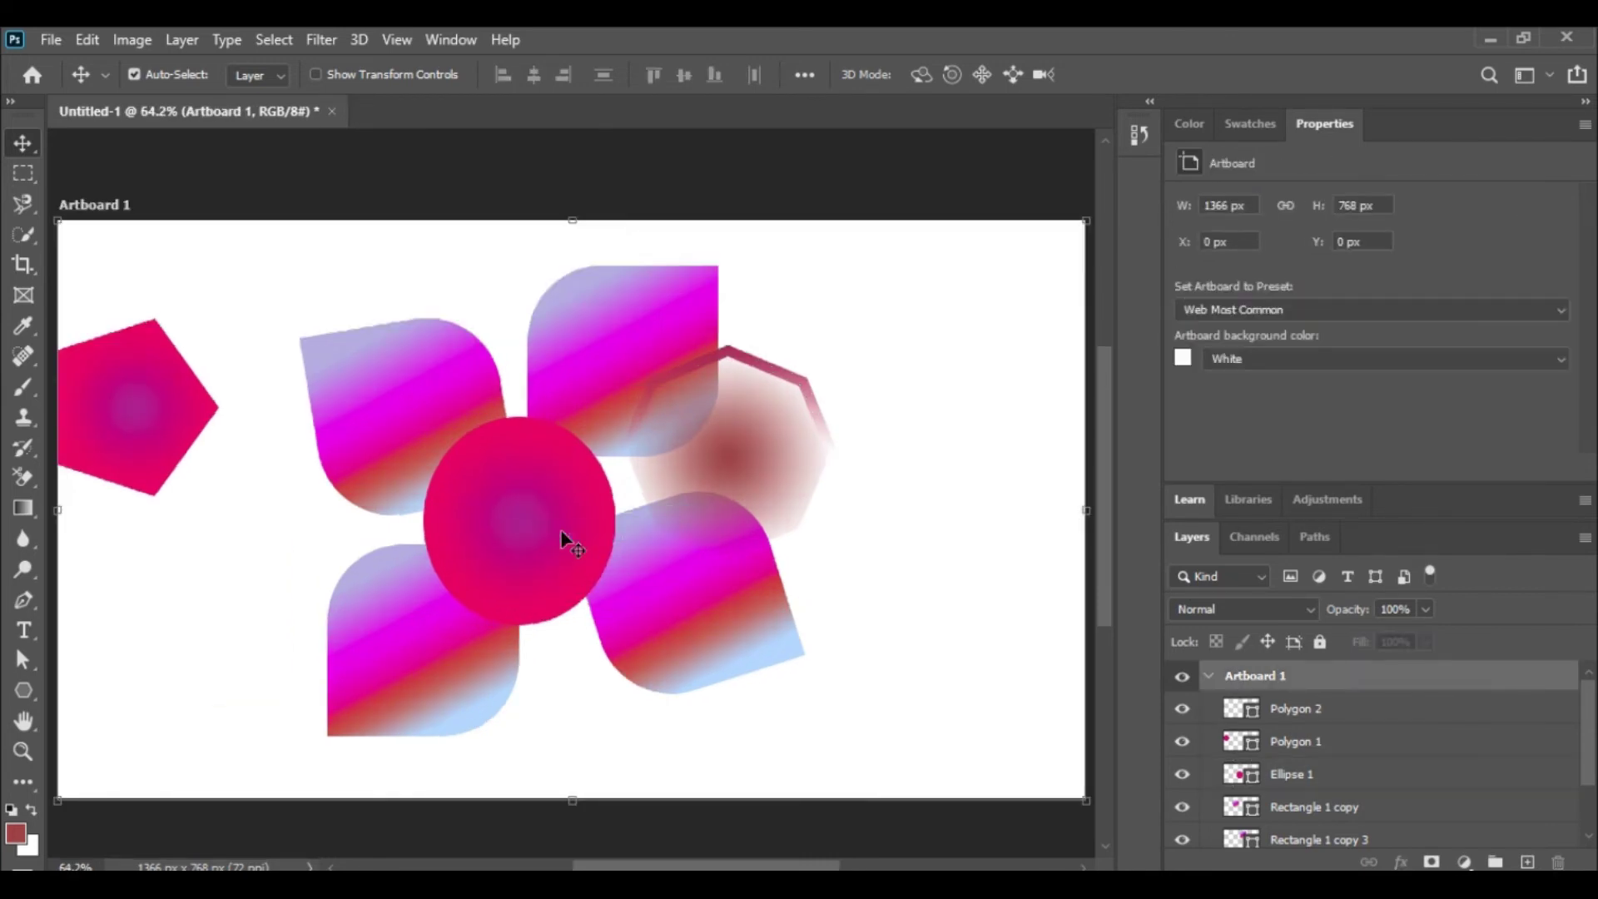
# Move the Ellipse 1 circle to the right edge and the Polygon 2 heptagon to the centre.
pyautogui.rightClick(546, 520)
pyautogui.click(580, 546)
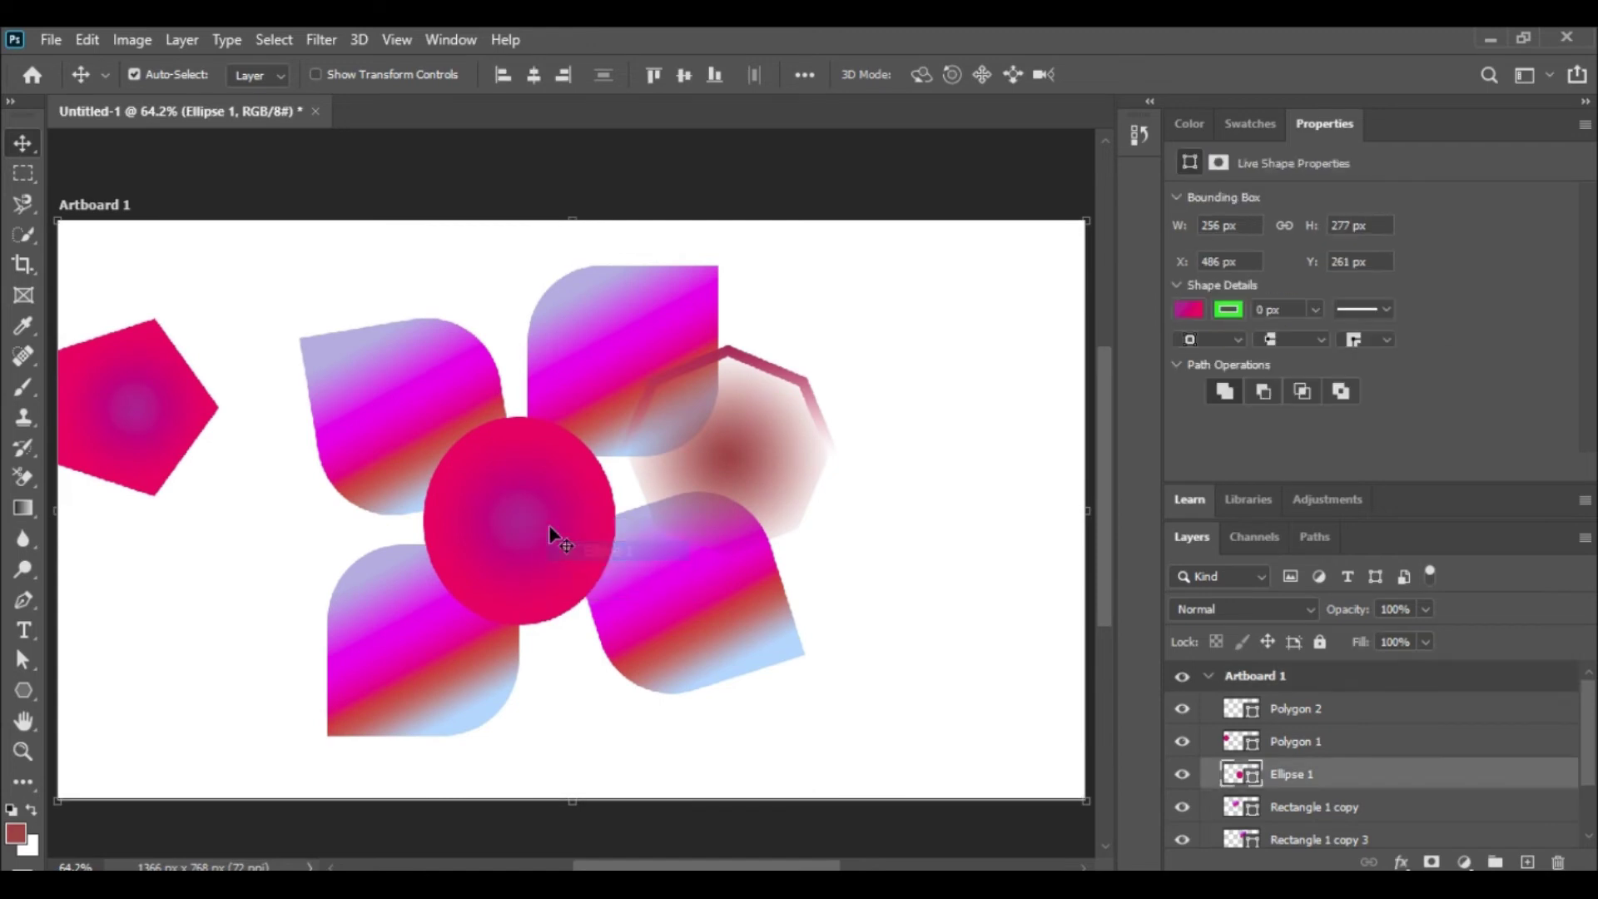
pyautogui.moveTo(550, 527); pyautogui.dragTo(1026, 599)
pyautogui.click(791, 449)
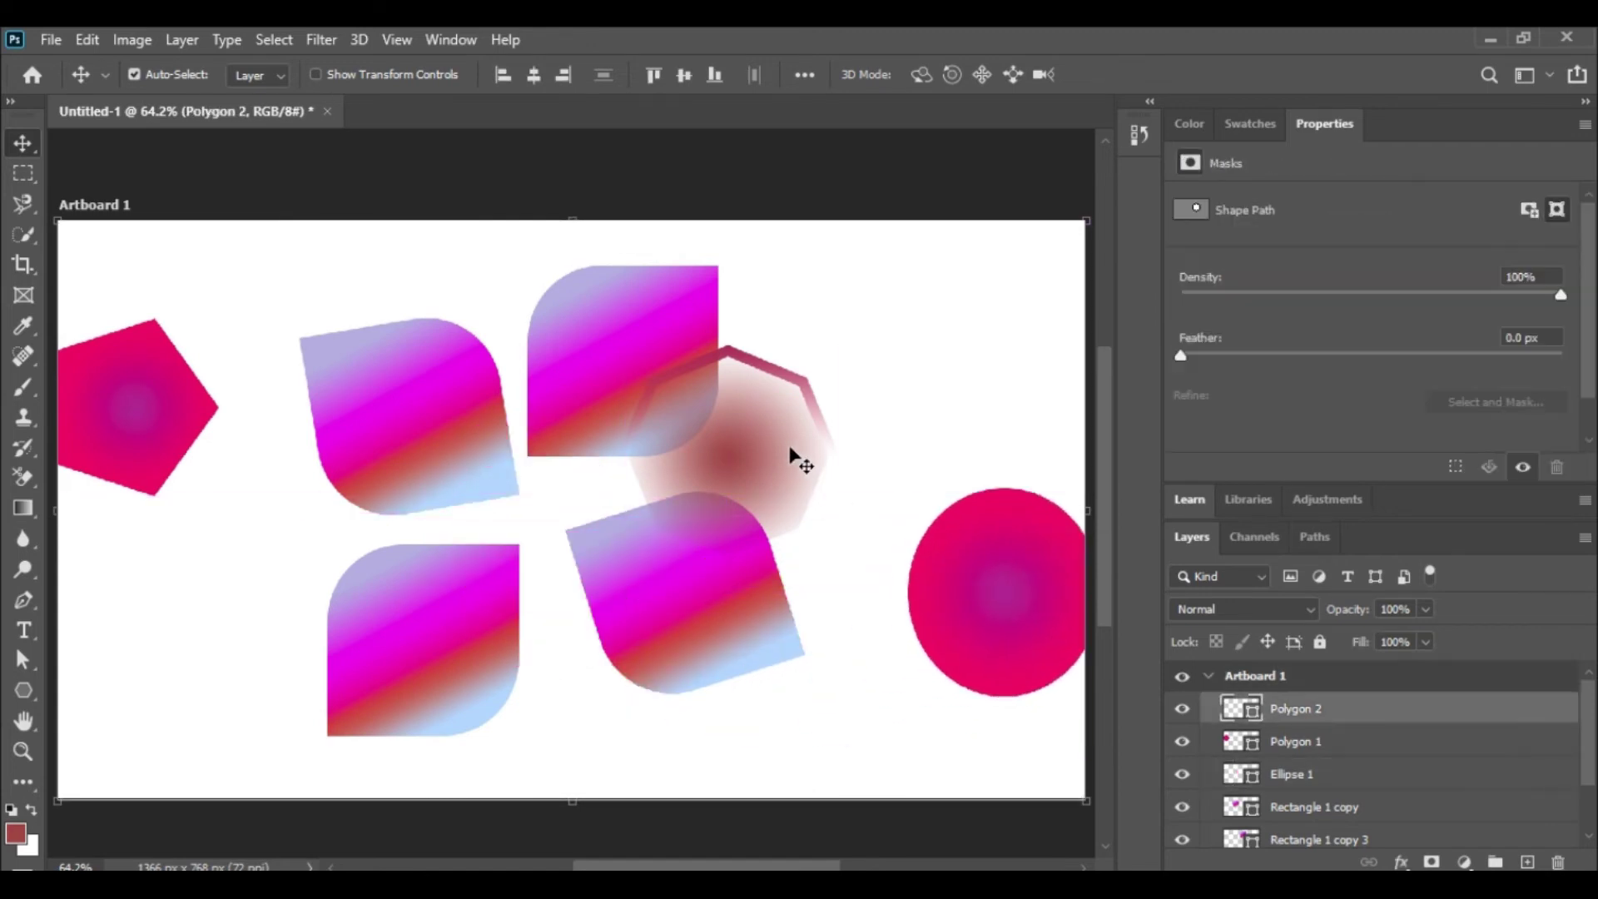
pyautogui.rightClick(790, 449)
pyautogui.click(837, 482)
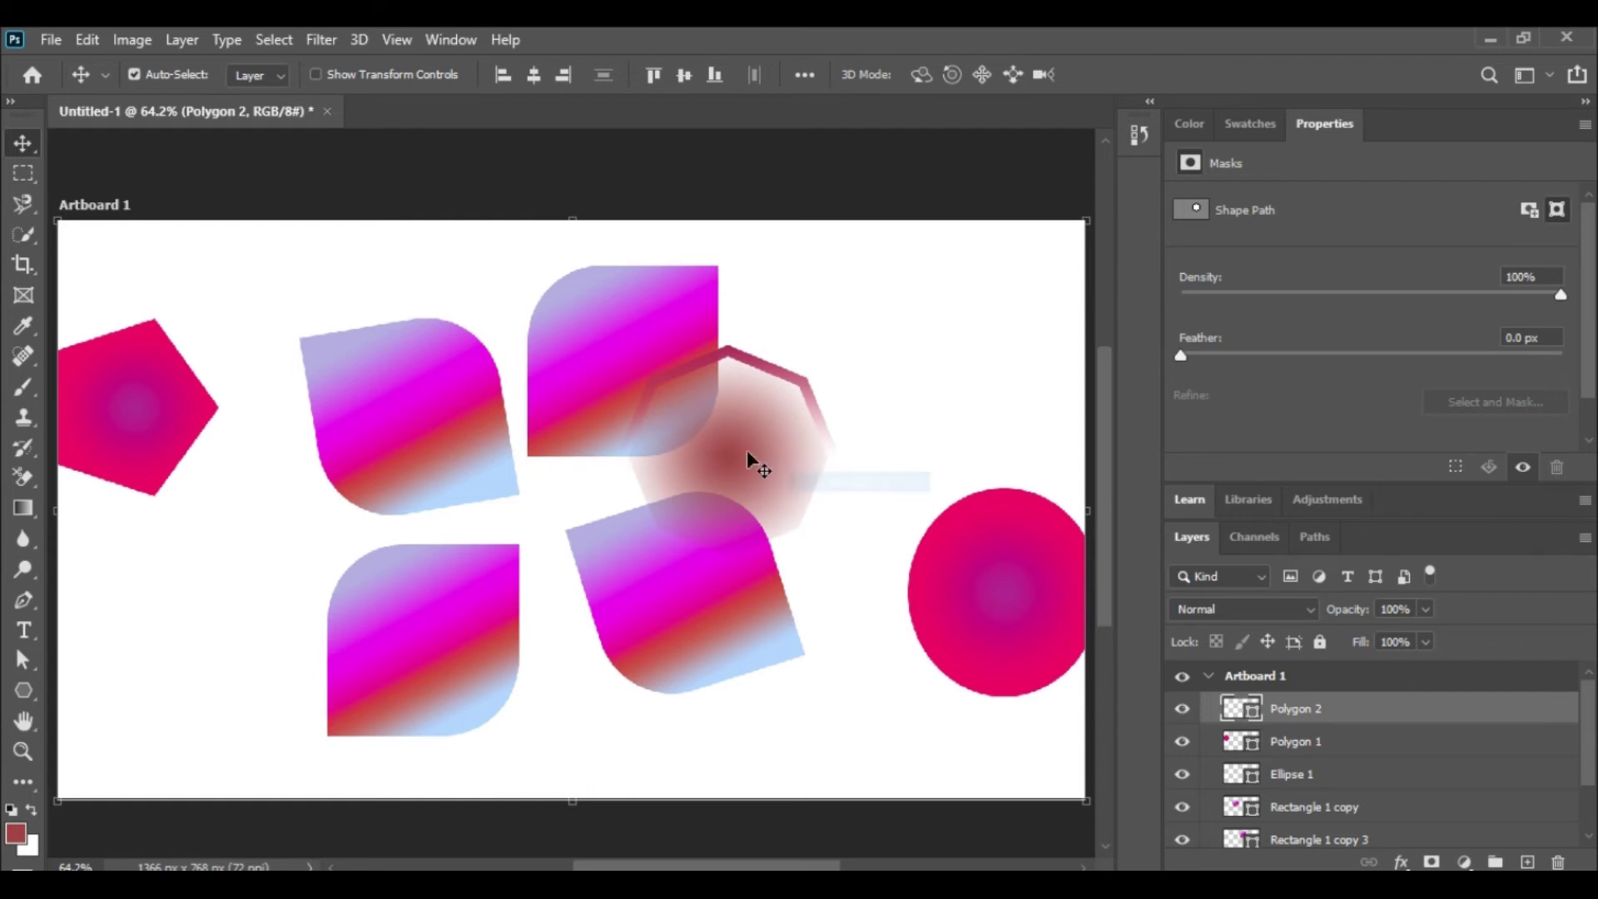
pyautogui.moveTo(747, 450); pyautogui.dragTo(546, 516)
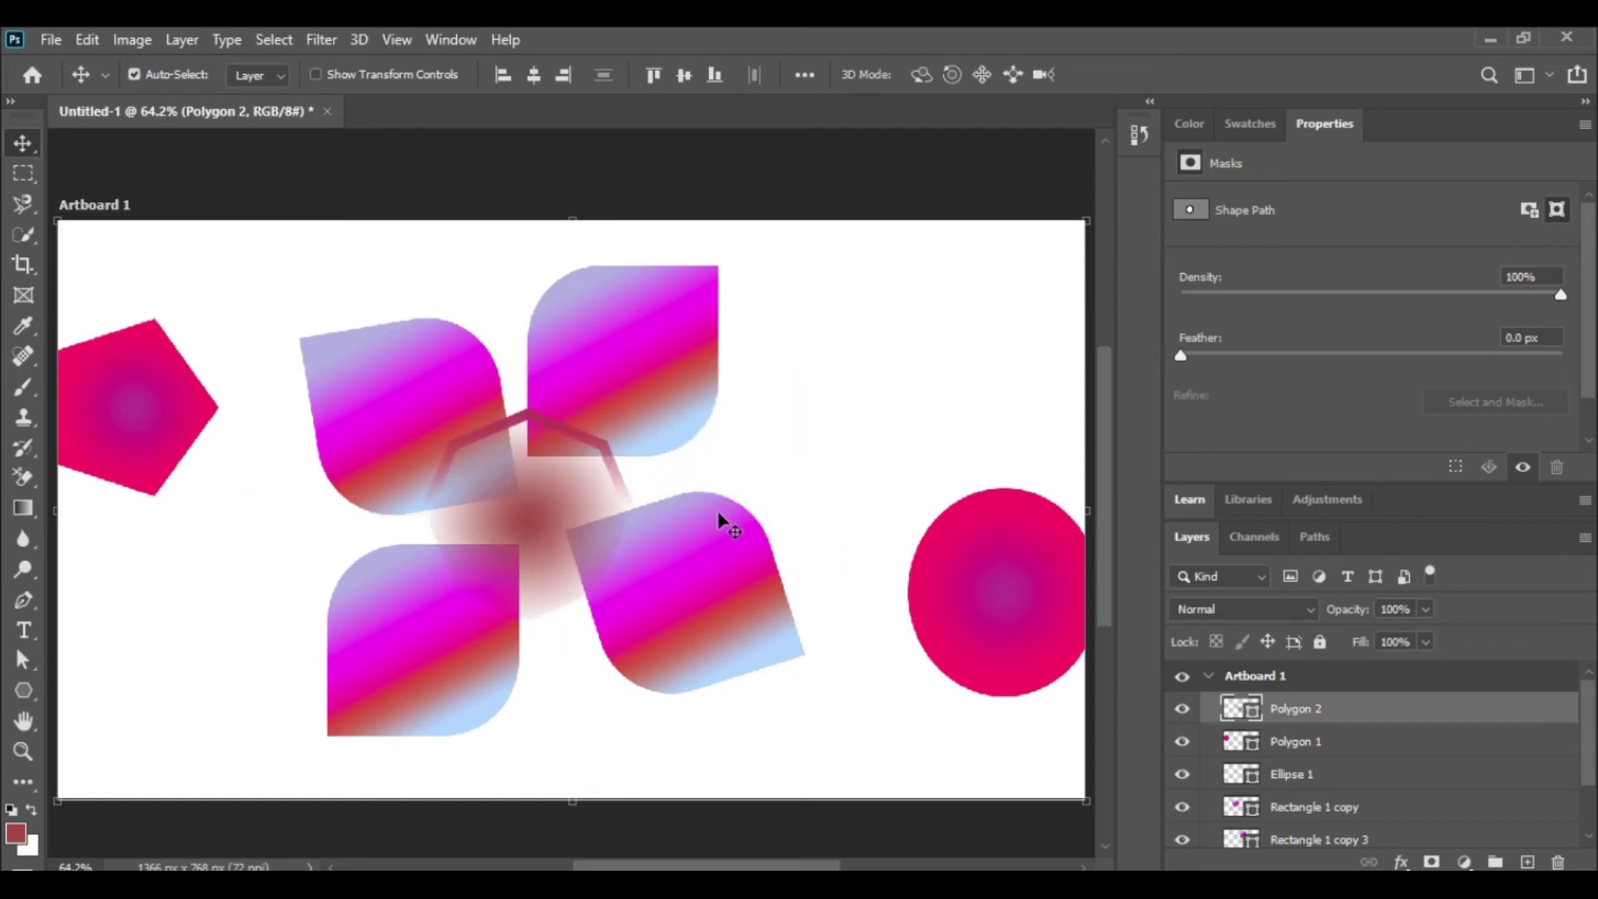
pyautogui.rightClick(641, 336)
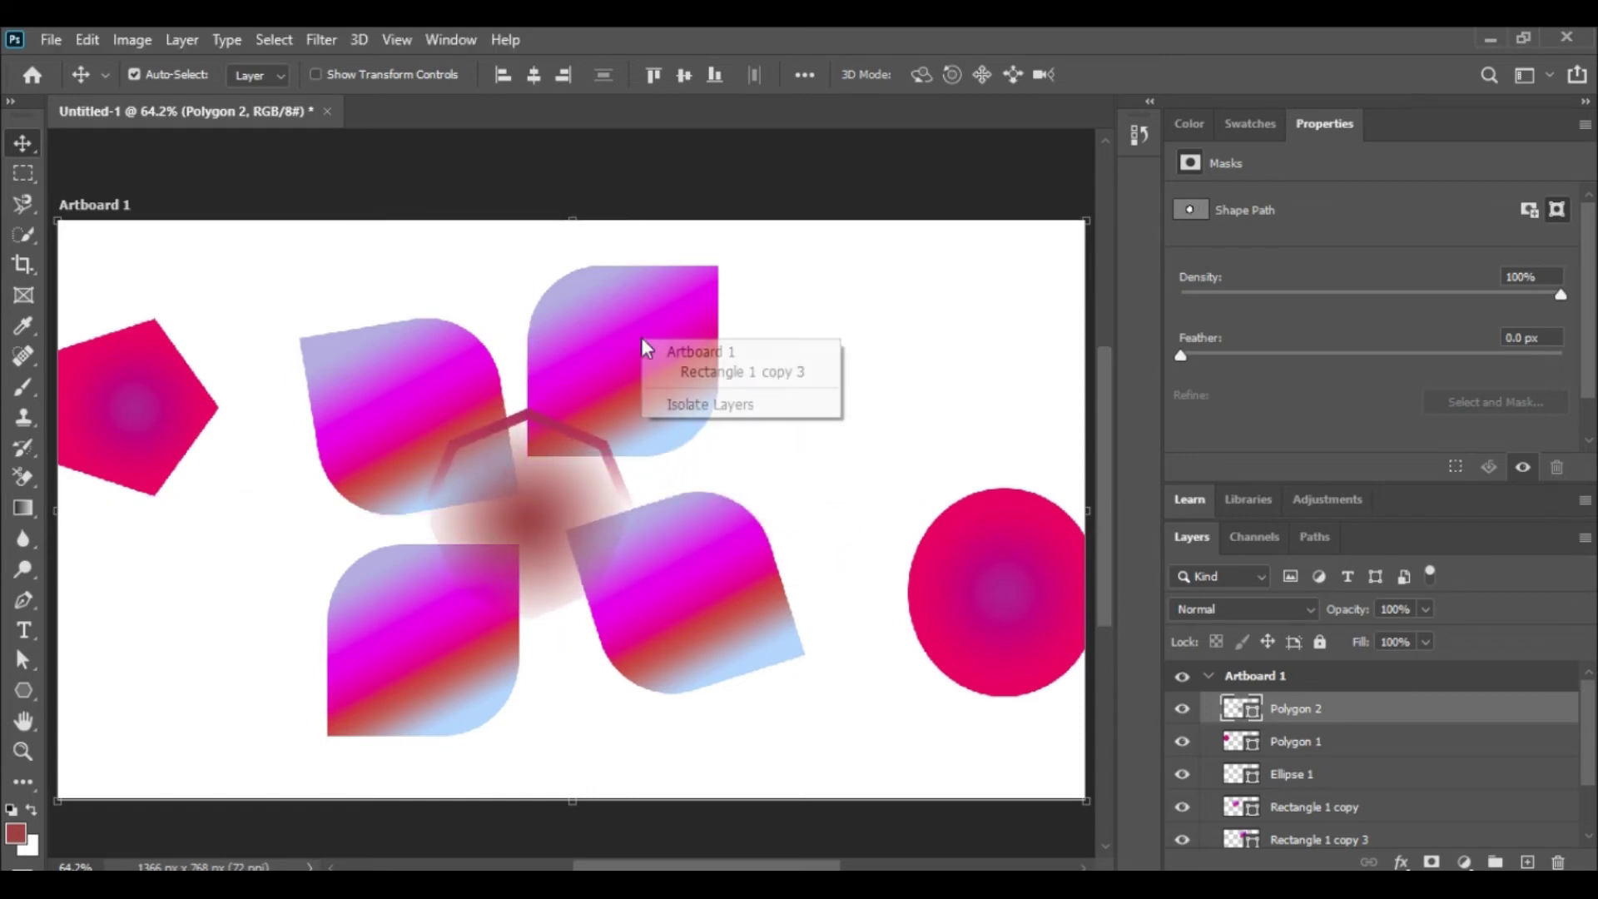
pyautogui.click(683, 367)
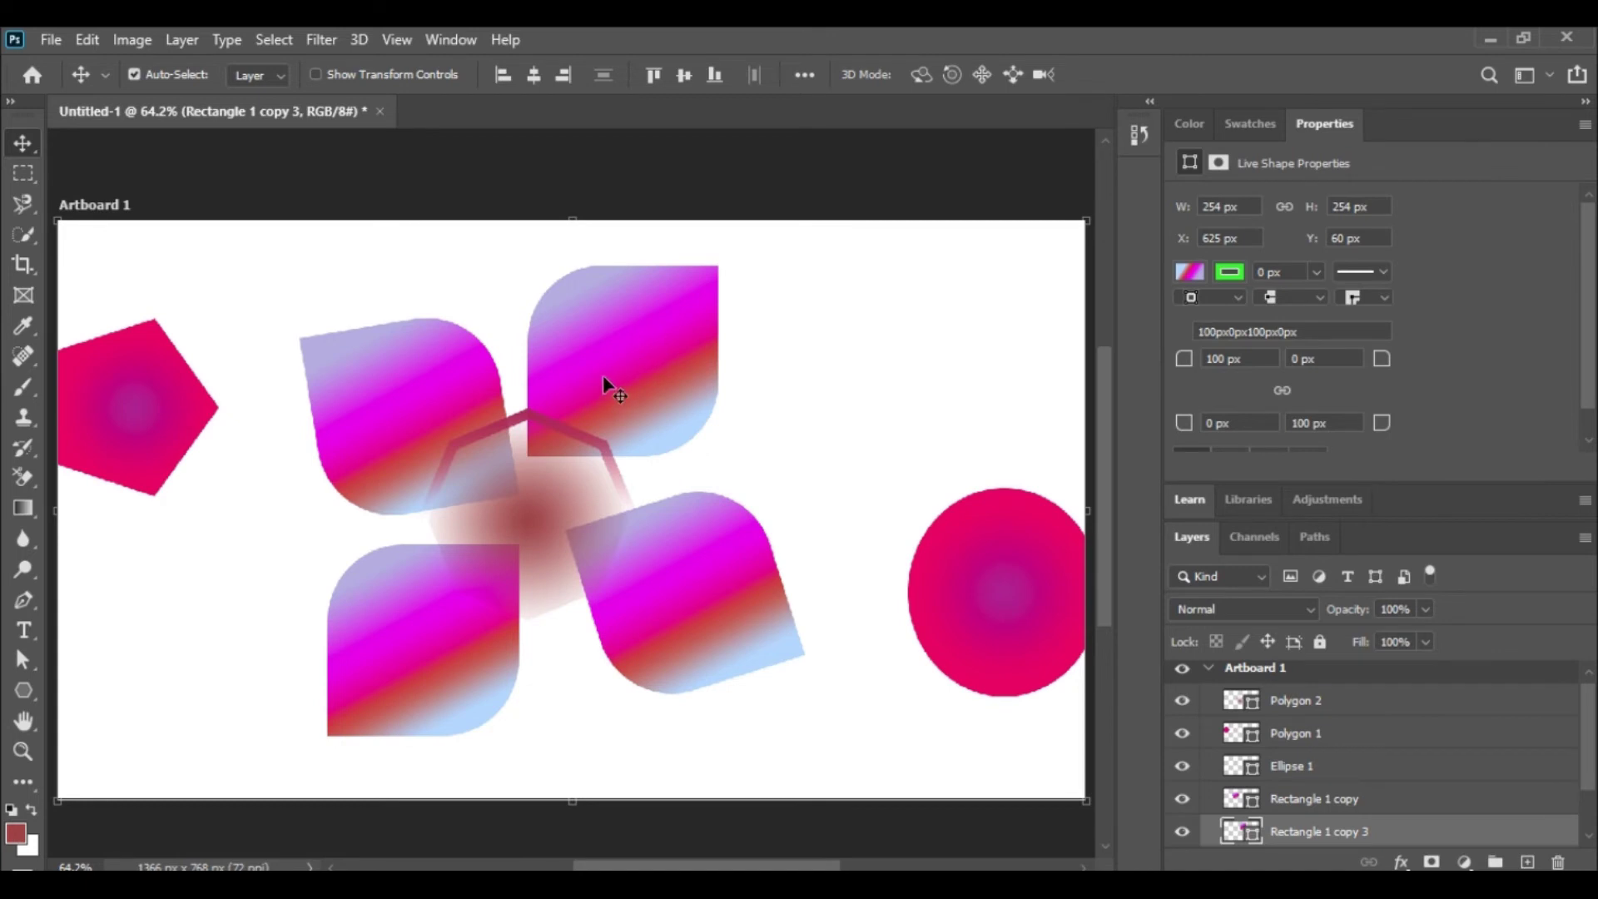
# Set the top rounded shape's left gradient opacity stop to 44%.
pyautogui.click(25, 690)
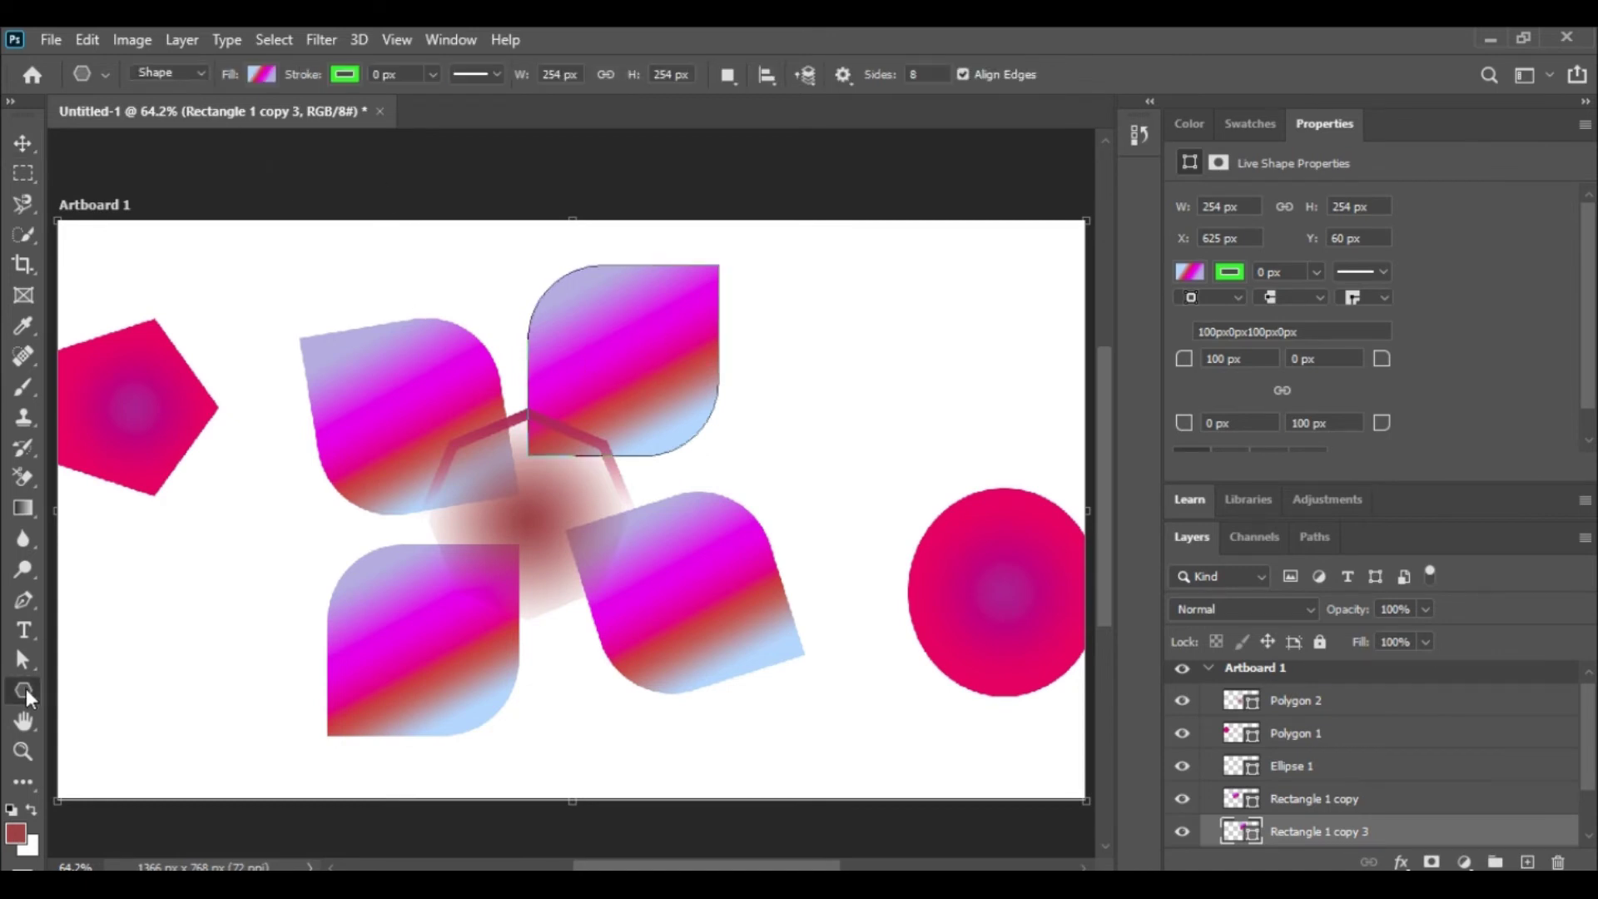
pyautogui.click(261, 74)
pyautogui.moveTo(112, 331); pyautogui.dragTo(139, 331)
pyautogui.click(202, 310)
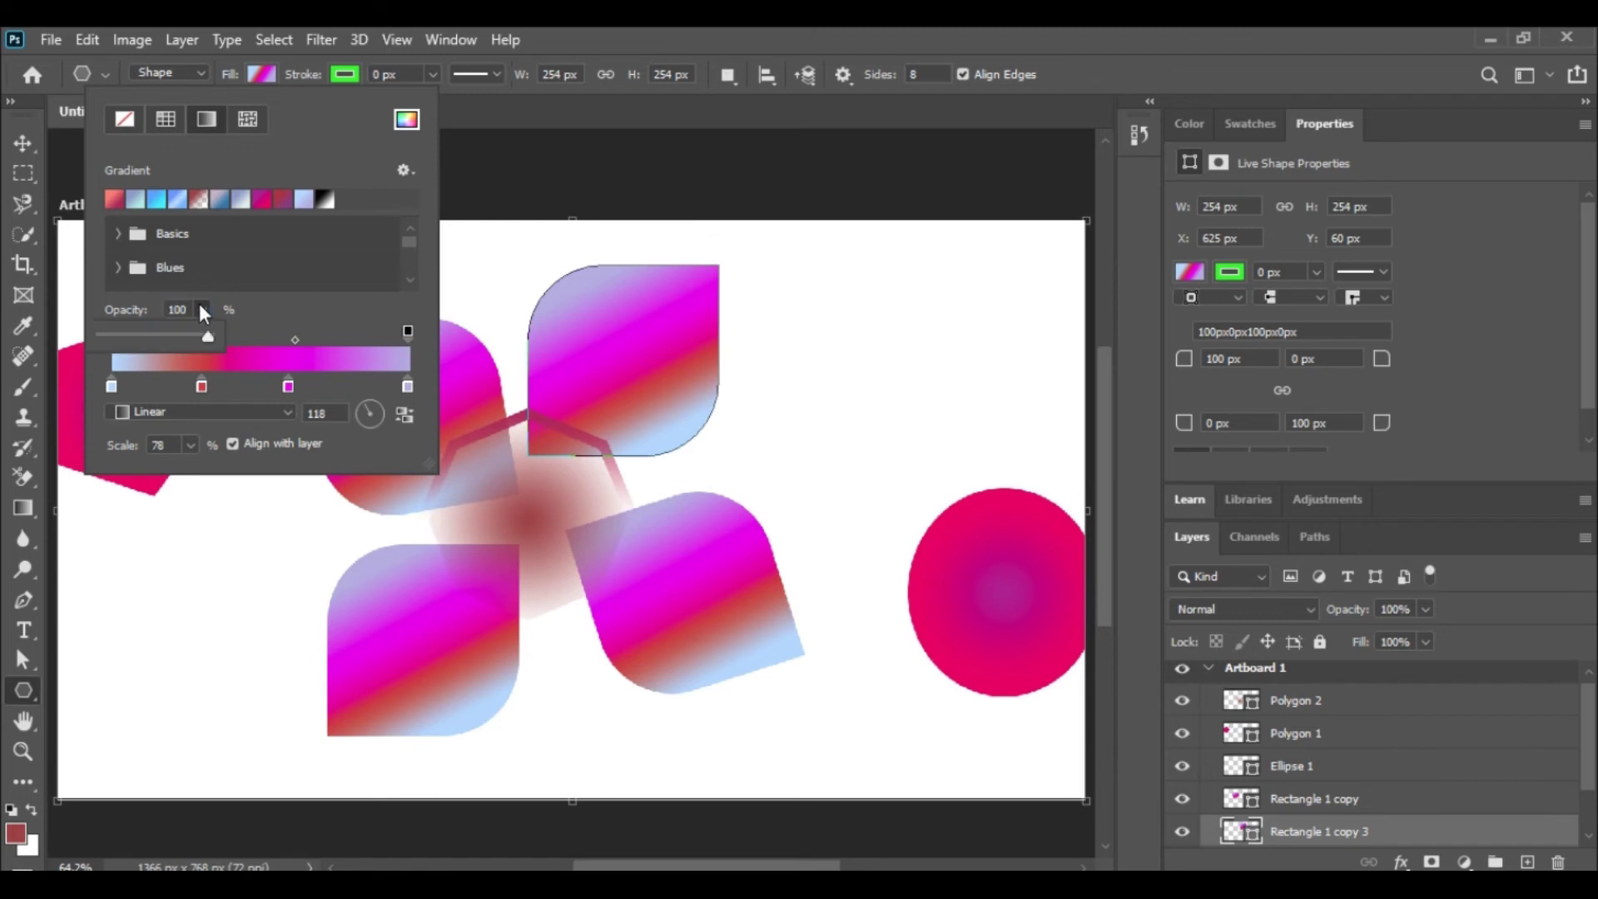
pyautogui.moveTo(208, 337)
pyautogui.mouseDown()
pyautogui.moveTo(124, 337)
pyautogui.moveTo(134, 358)
pyautogui.moveTo(176, 368)
pyautogui.moveTo(148, 362)
pyautogui.mouseUp()
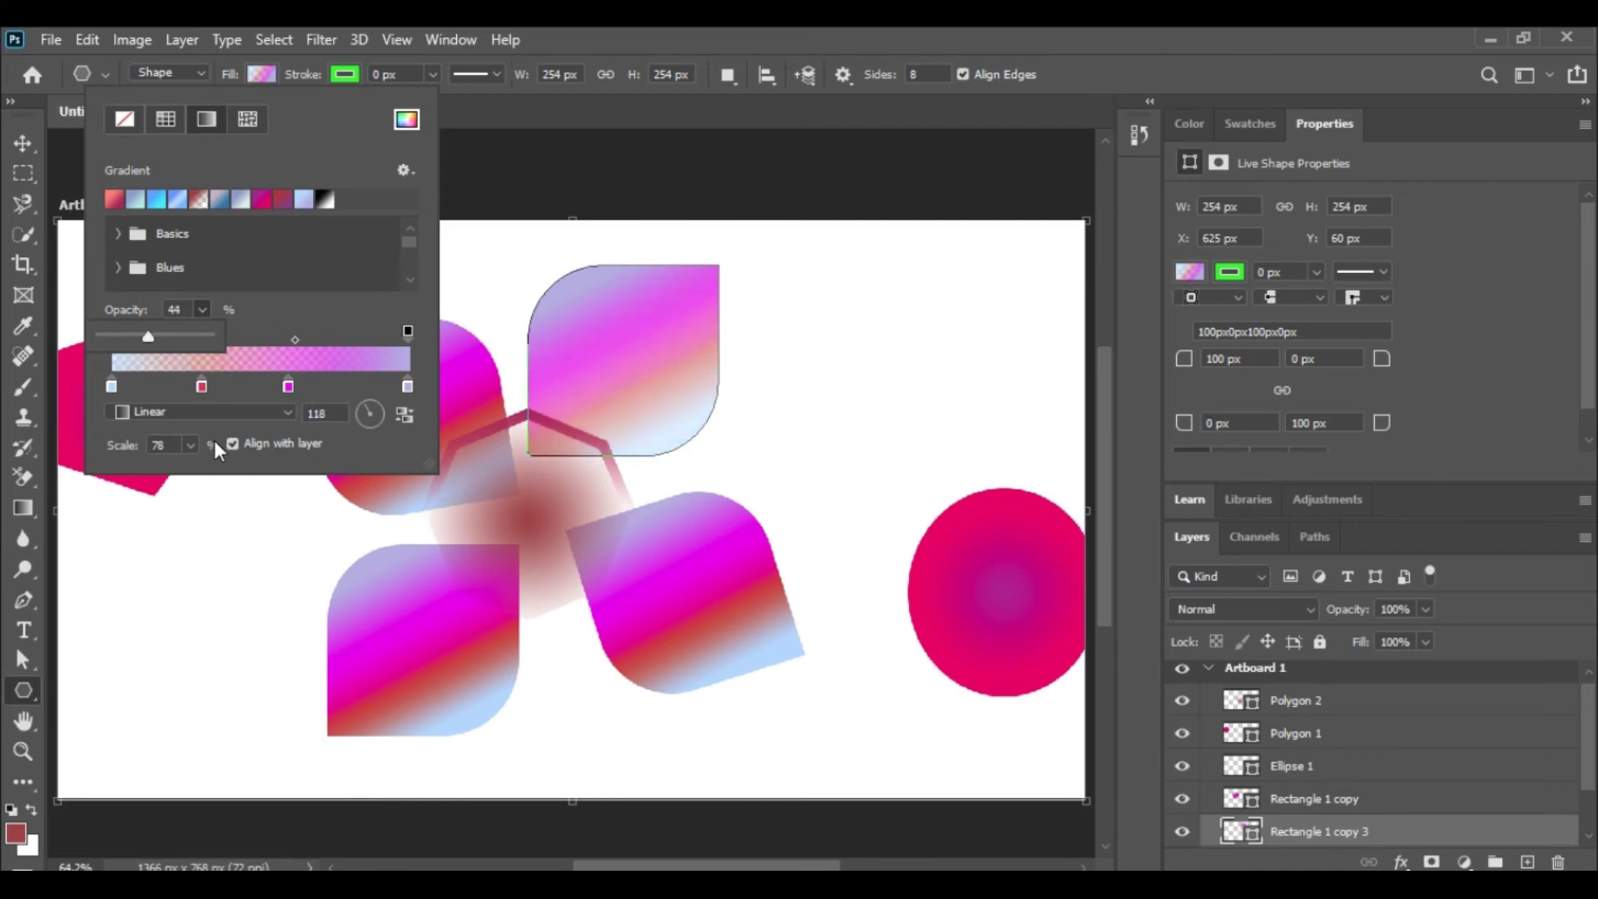
# Move the top rounded shape up and right to X 647, Y 74.
pyautogui.click(25, 143)
pyautogui.moveTo(656, 313)
pyautogui.mouseDown()
pyautogui.moveTo(667, 345)
pyautogui.moveTo(645, 377)
pyautogui.mouseUp()
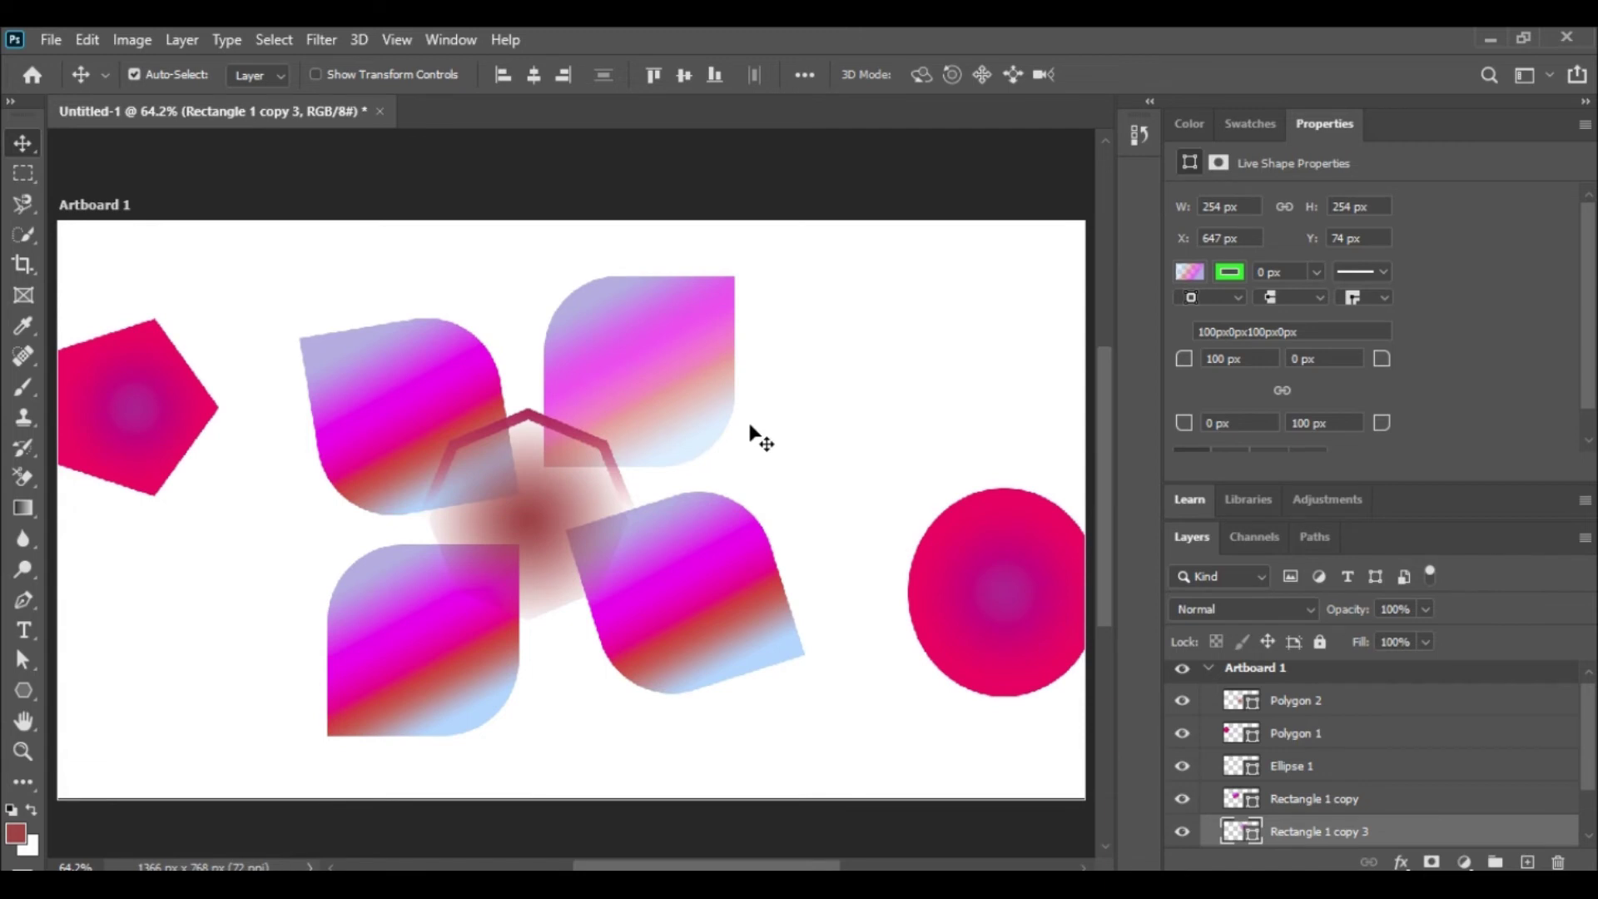
pyautogui.hotkey('ctrl', '-')
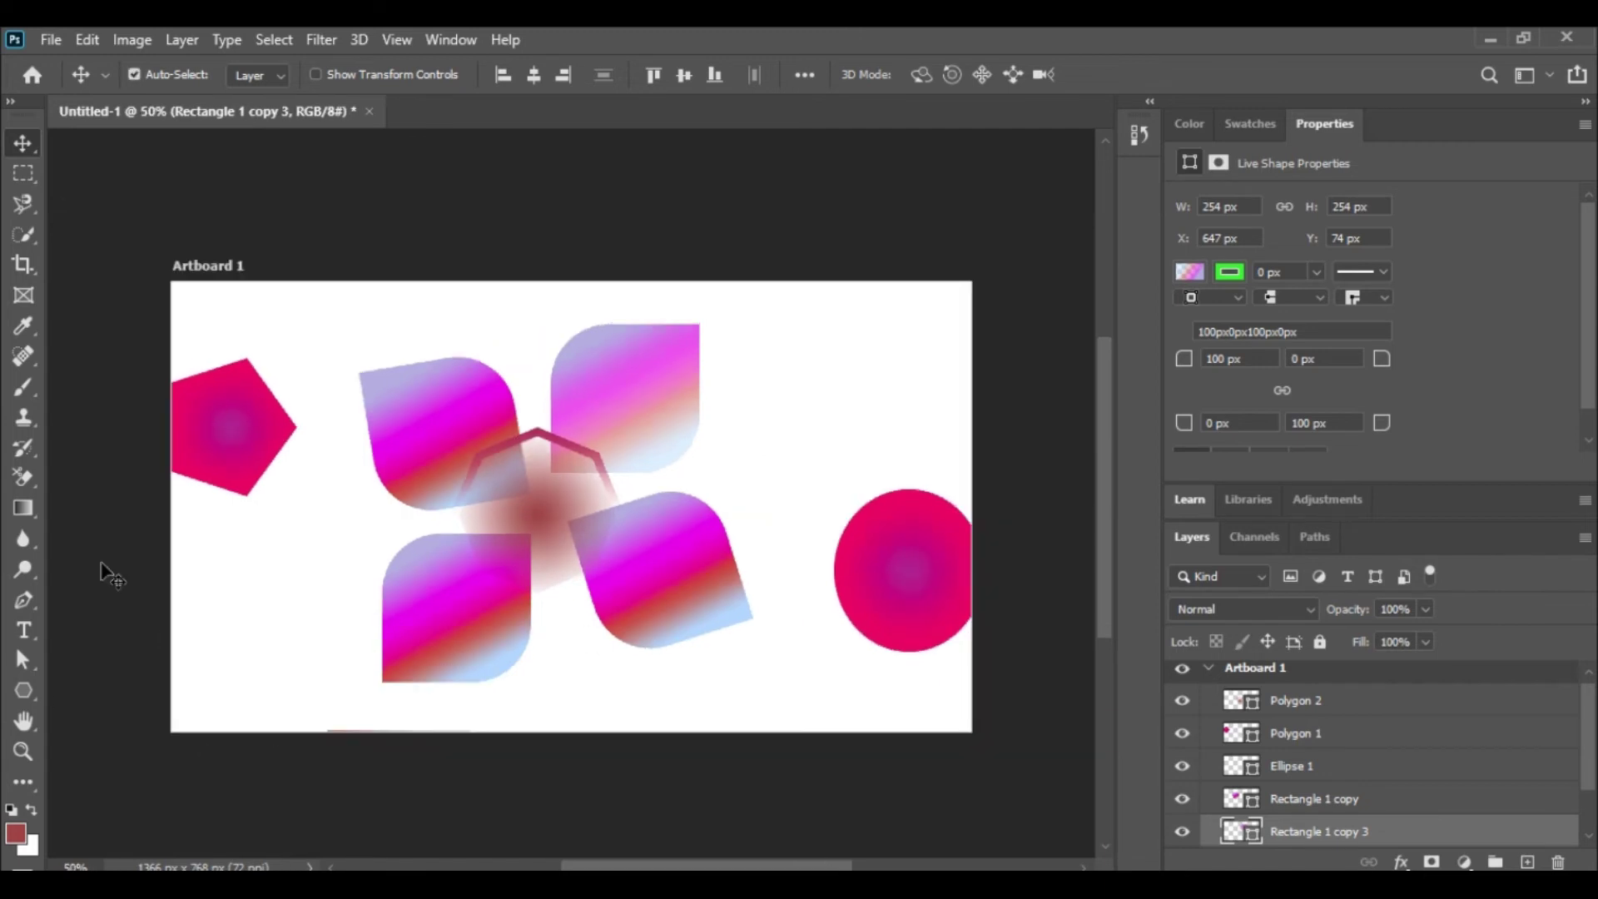
# Draw a diagonal line from the artboard's lower-left upward and fill it solid red.
pyautogui.click(23, 691)
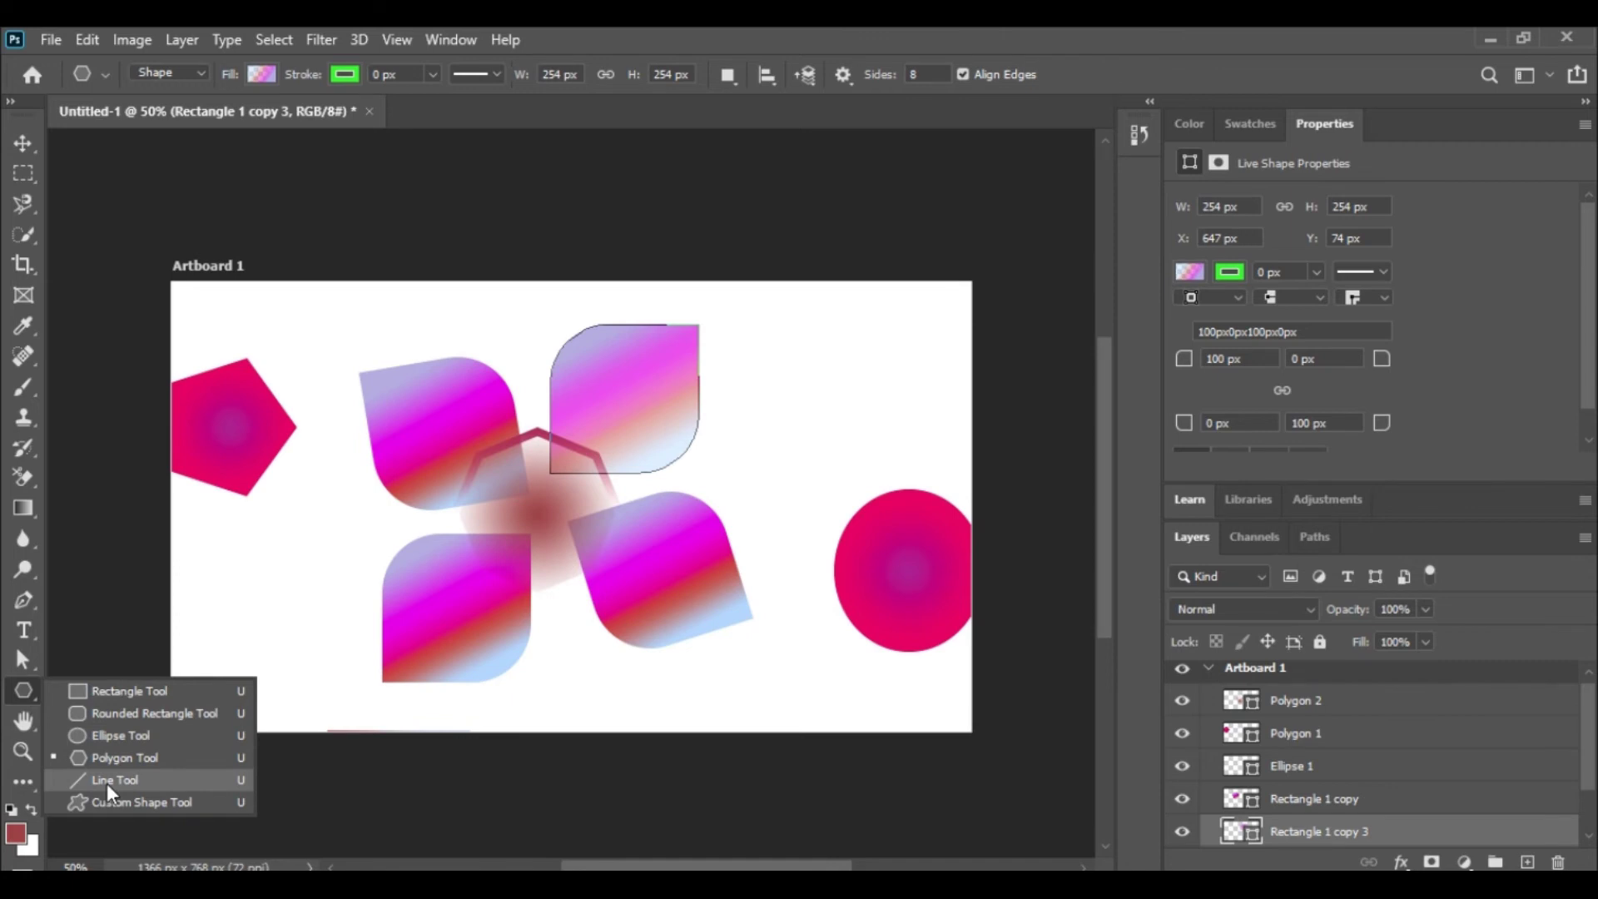
pyautogui.click(107, 780)
pyautogui.moveTo(193, 709); pyautogui.dragTo(574, 358)
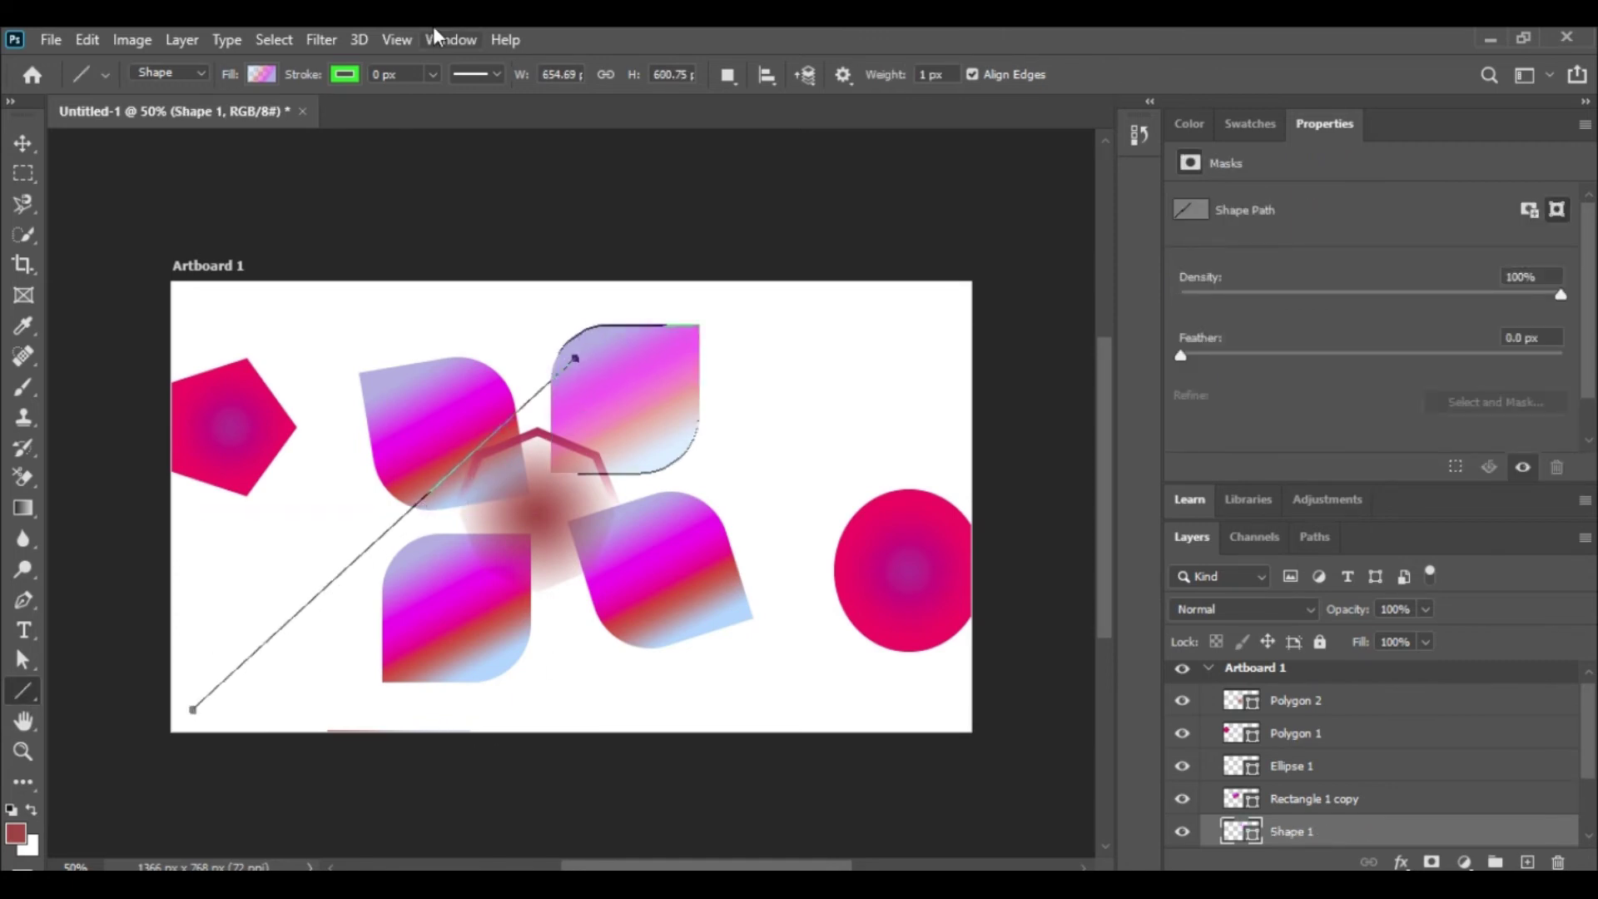
pyautogui.click(253, 73)
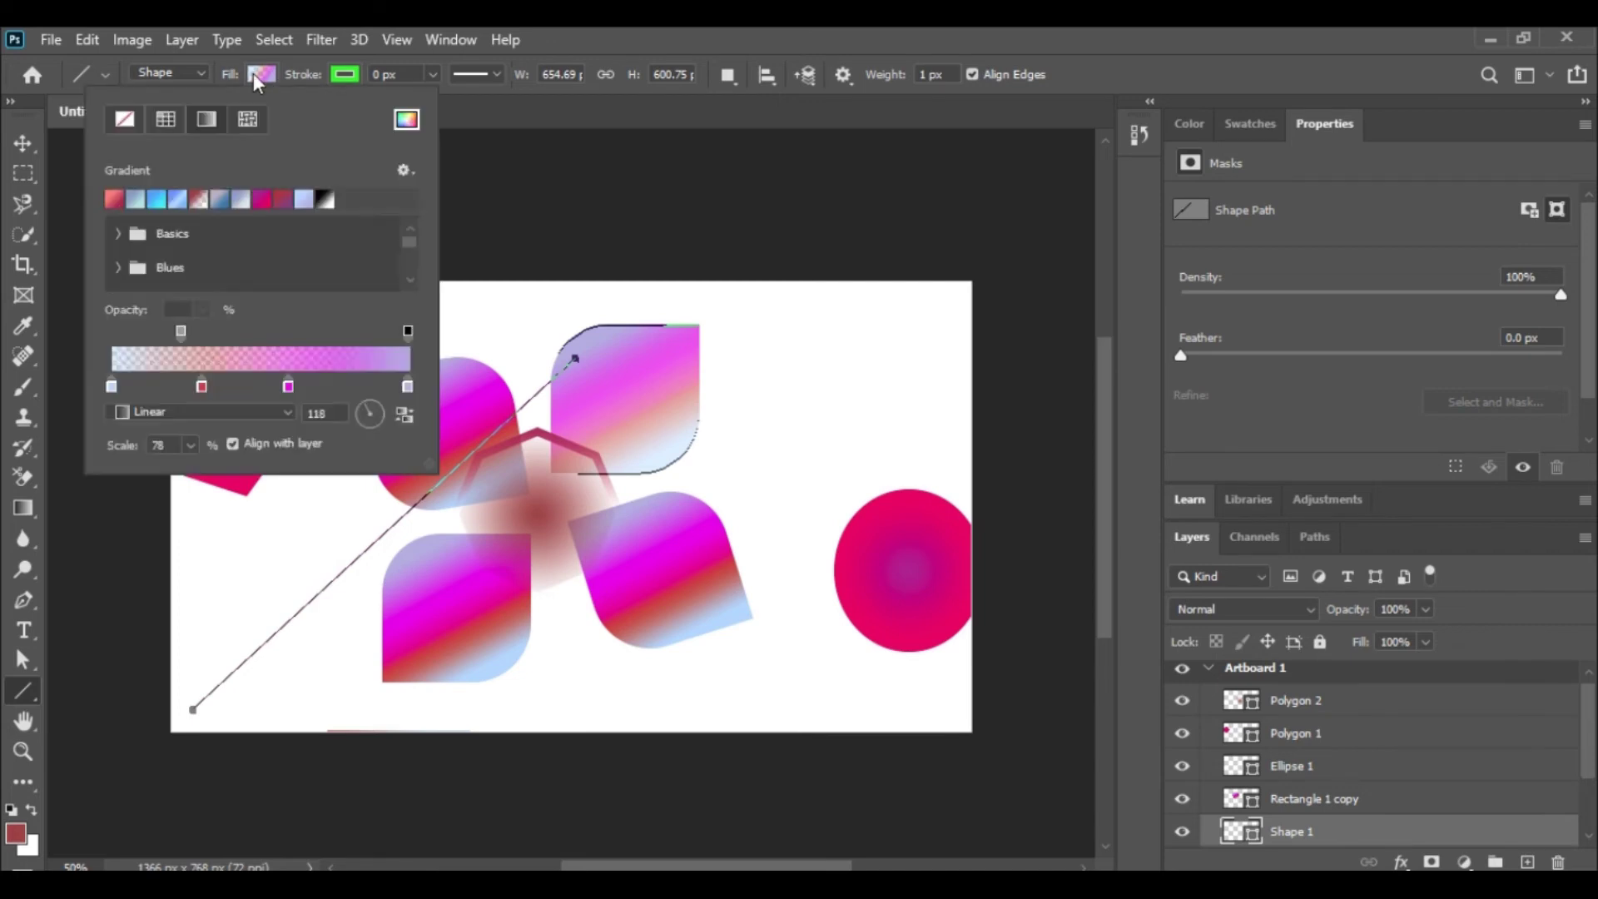
pyautogui.click(177, 200)
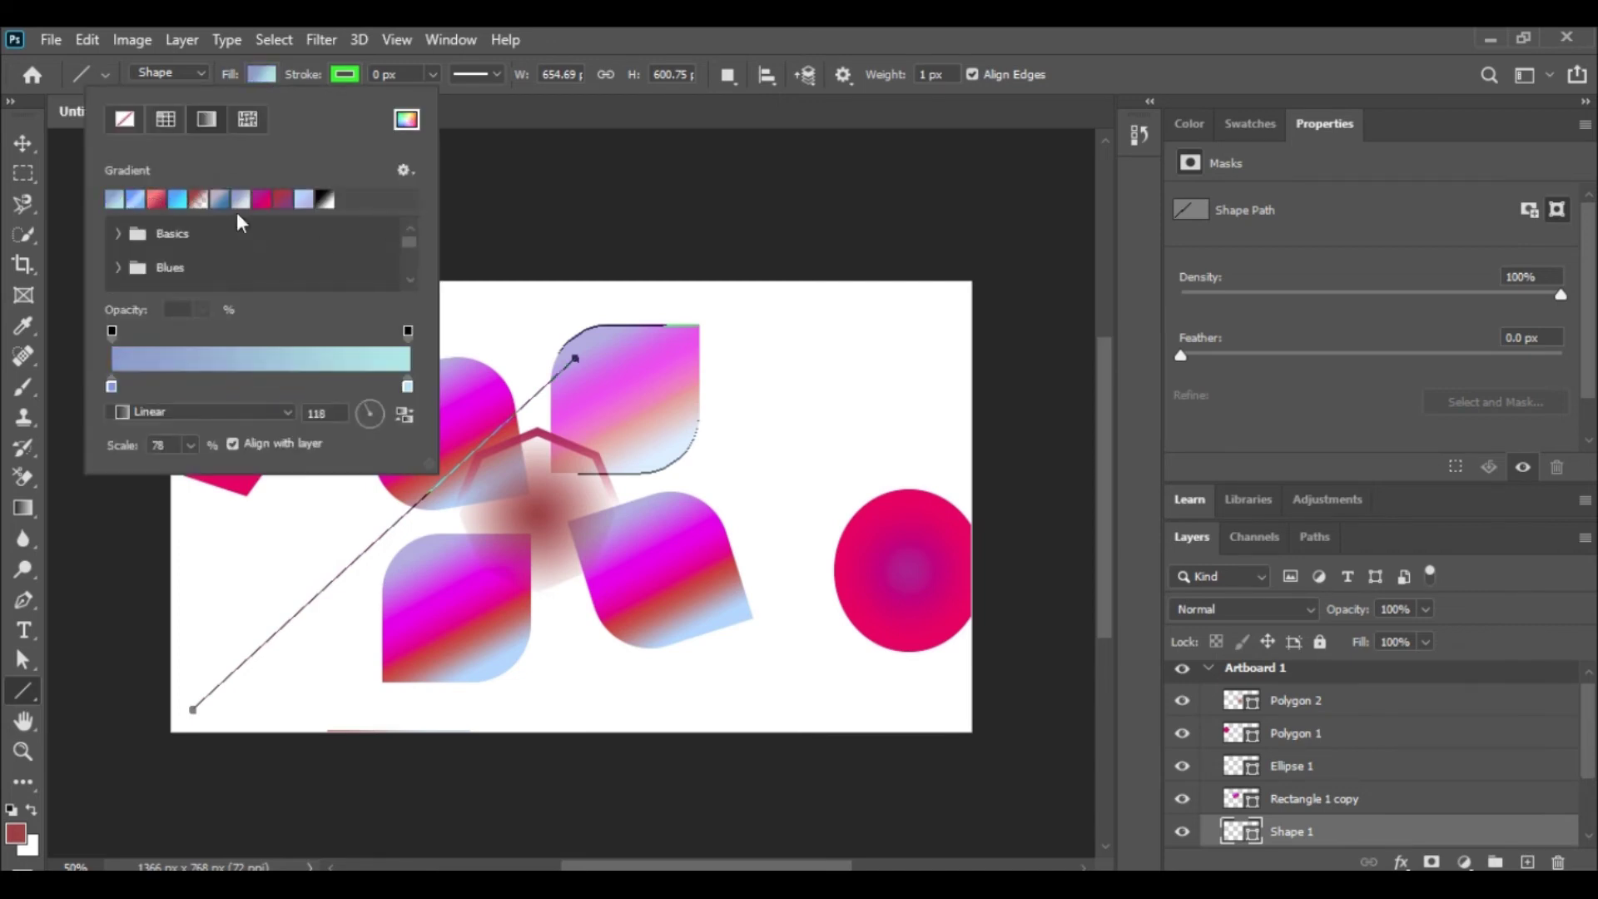
pyautogui.click(128, 115)
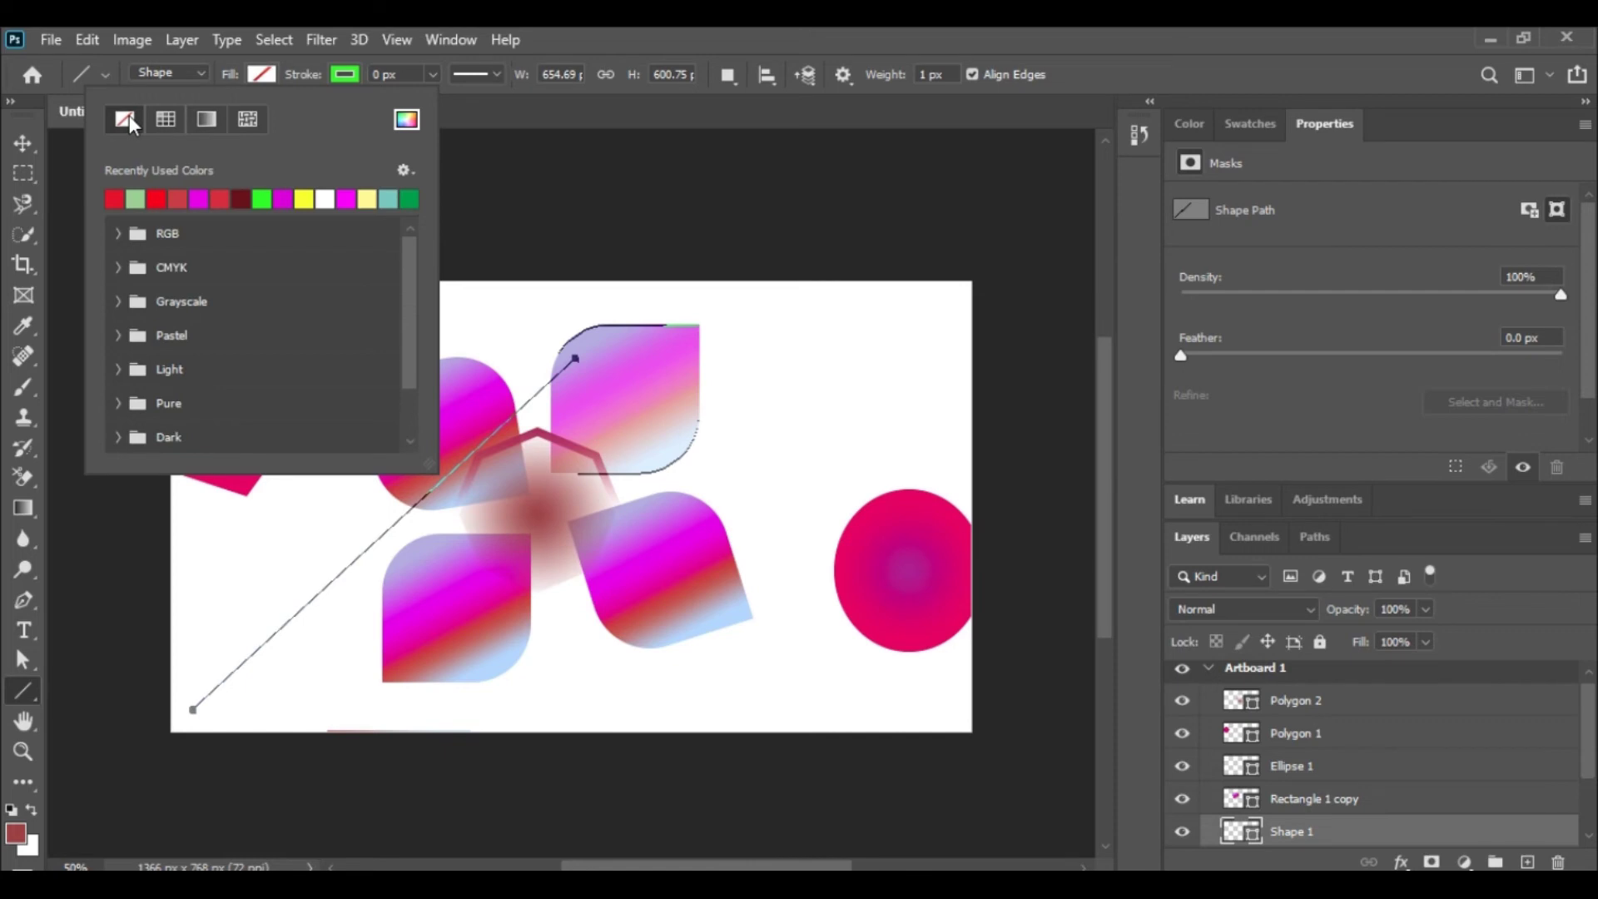
pyautogui.click(135, 199)
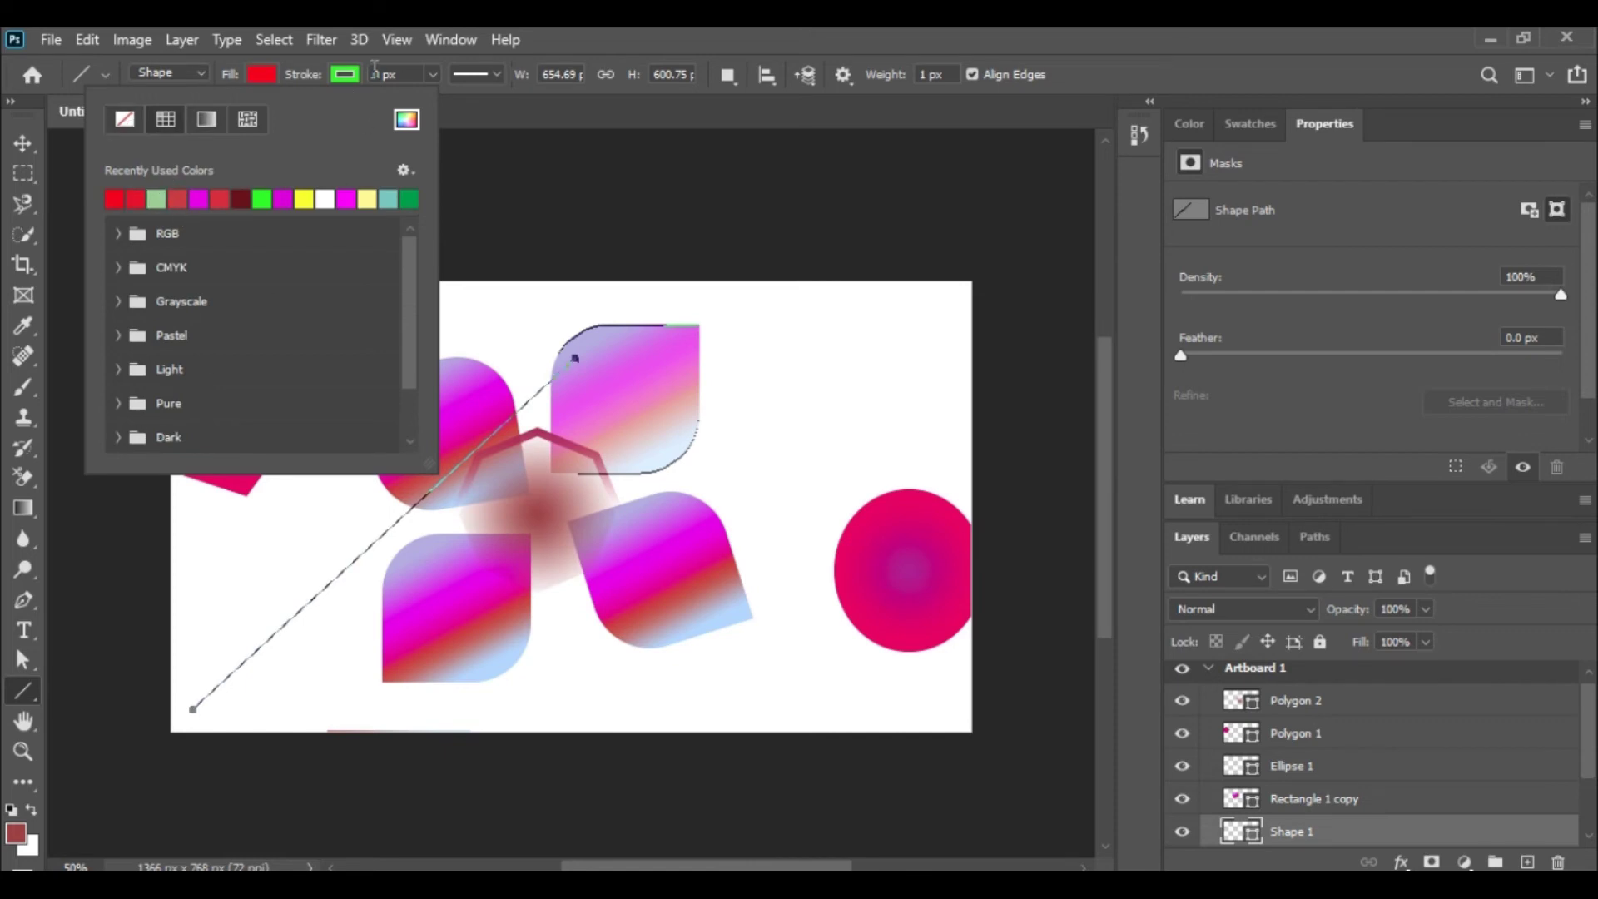
# Give the line a 4.43 px solid stroke.
pyautogui.click(433, 74)
pyautogui.moveTo(437, 97)
pyautogui.mouseDown()
pyautogui.moveTo(508, 114)
pyautogui.moveTo(456, 98)
pyautogui.mouseUp()
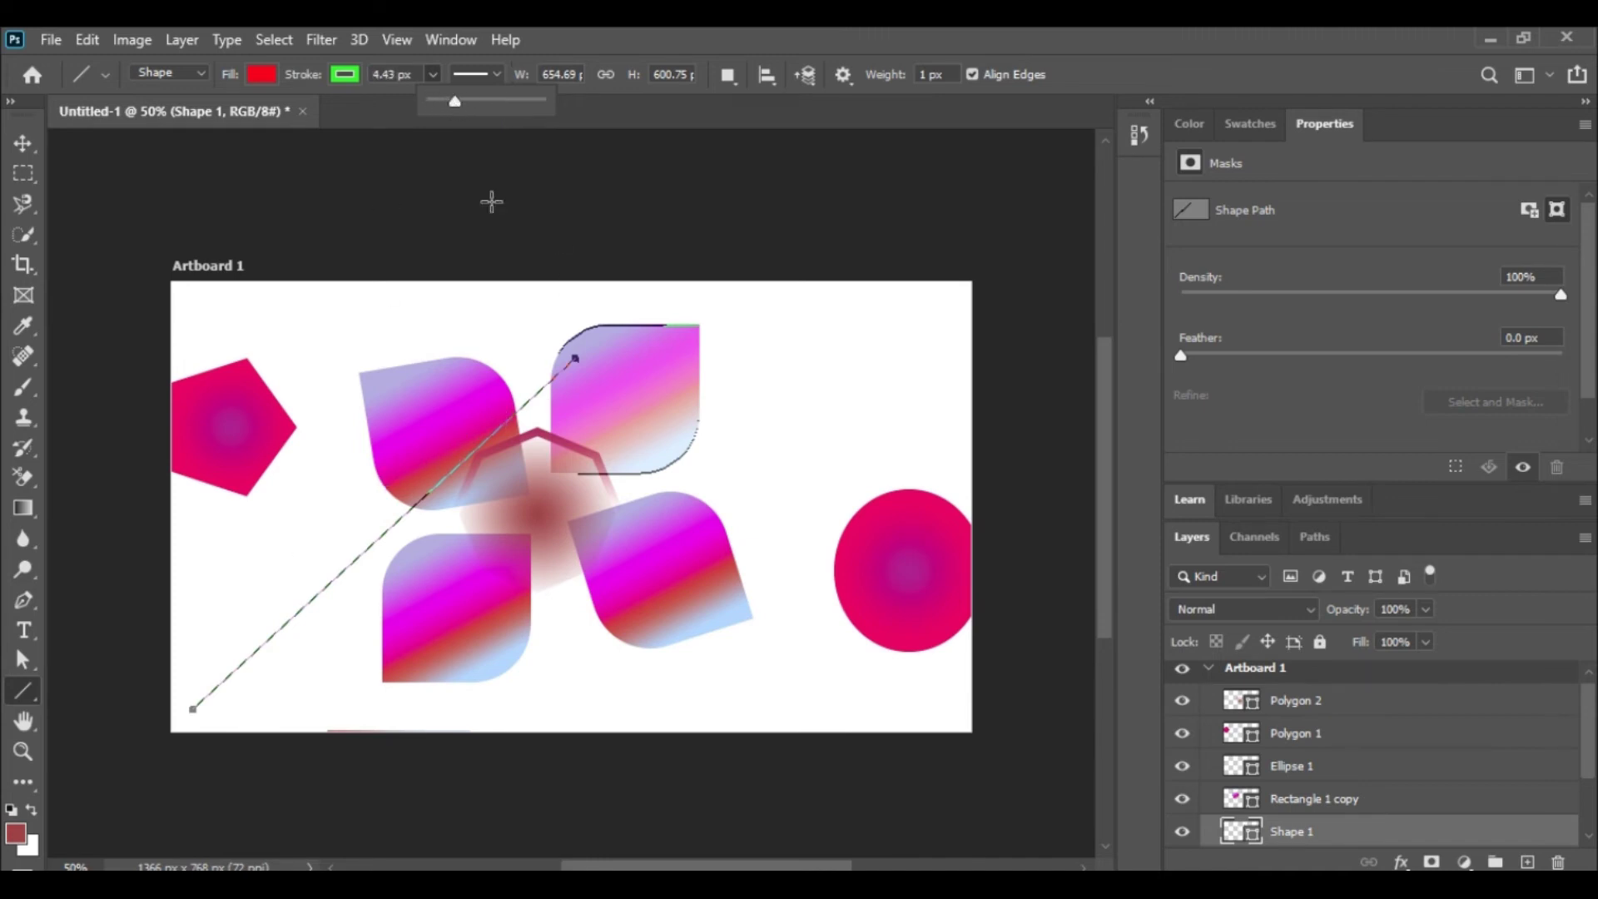
pyautogui.click(496, 74)
pyautogui.click(460, 198)
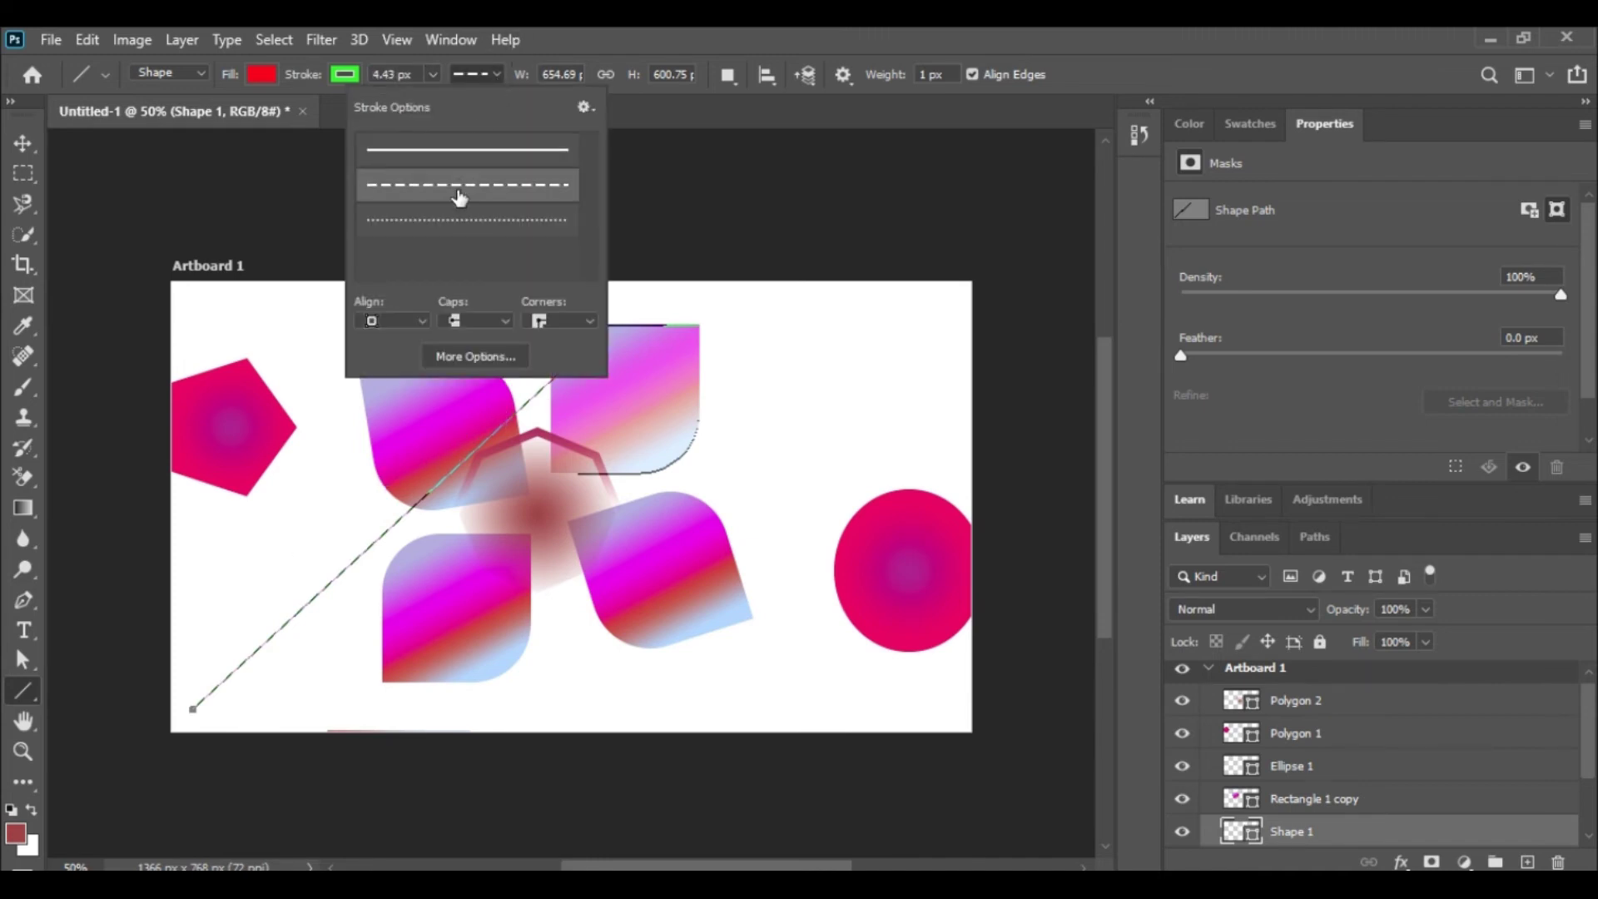
pyautogui.click(465, 162)
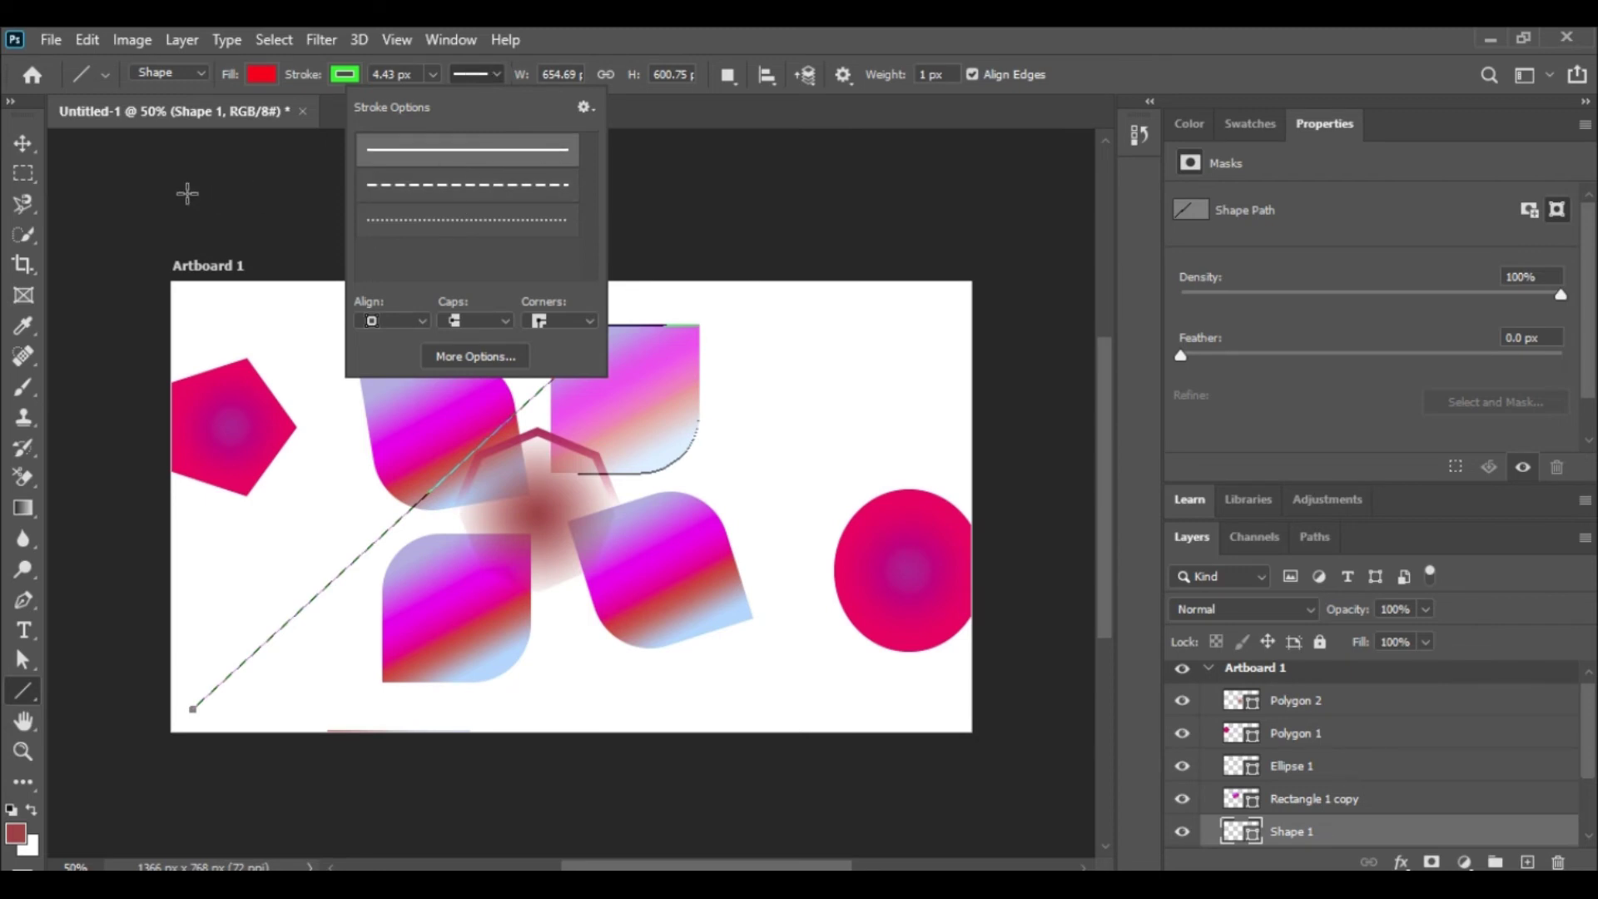
pyautogui.click(19, 693)
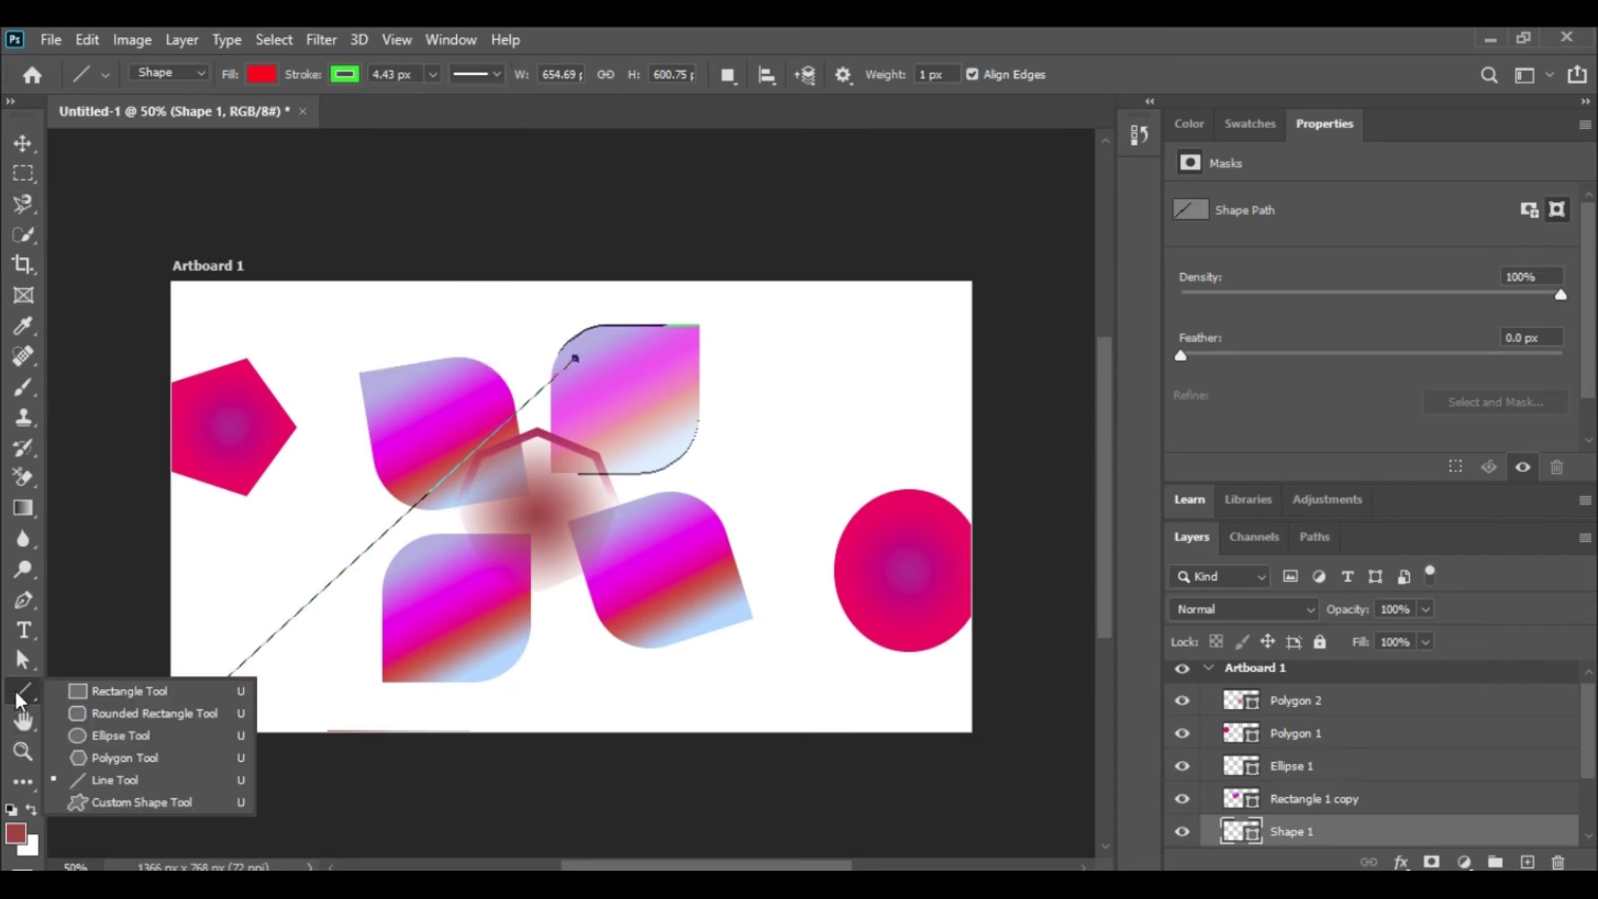
# Draw a Leaf Trees Maple Tree 1 custom shape on the artboard's right side.
pyautogui.click(165, 804)
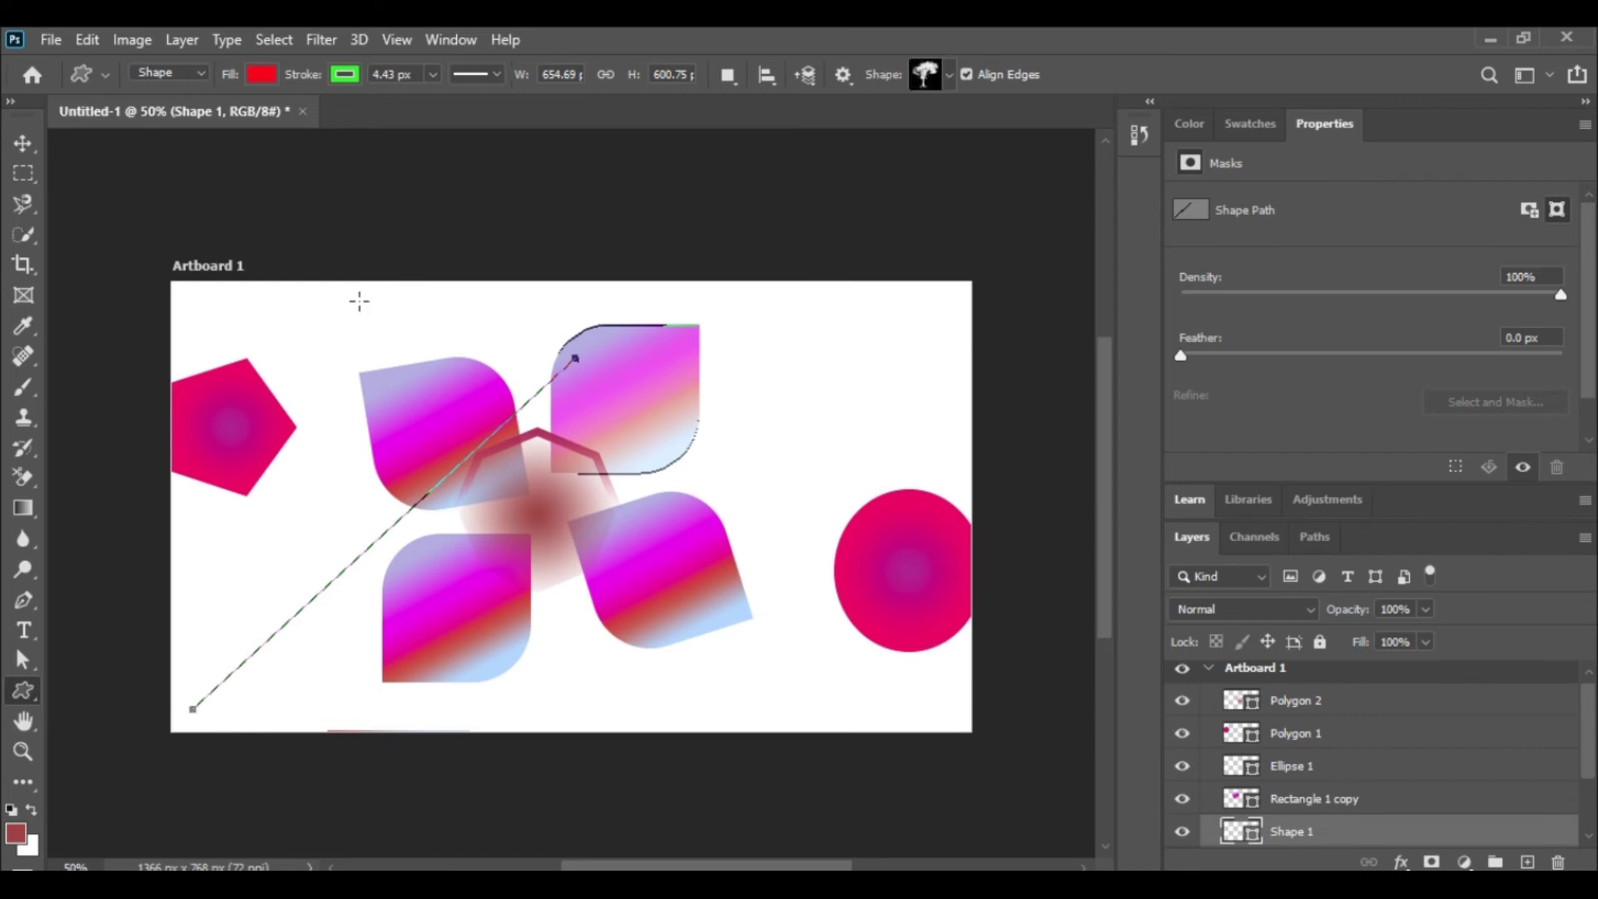
pyautogui.click(951, 75)
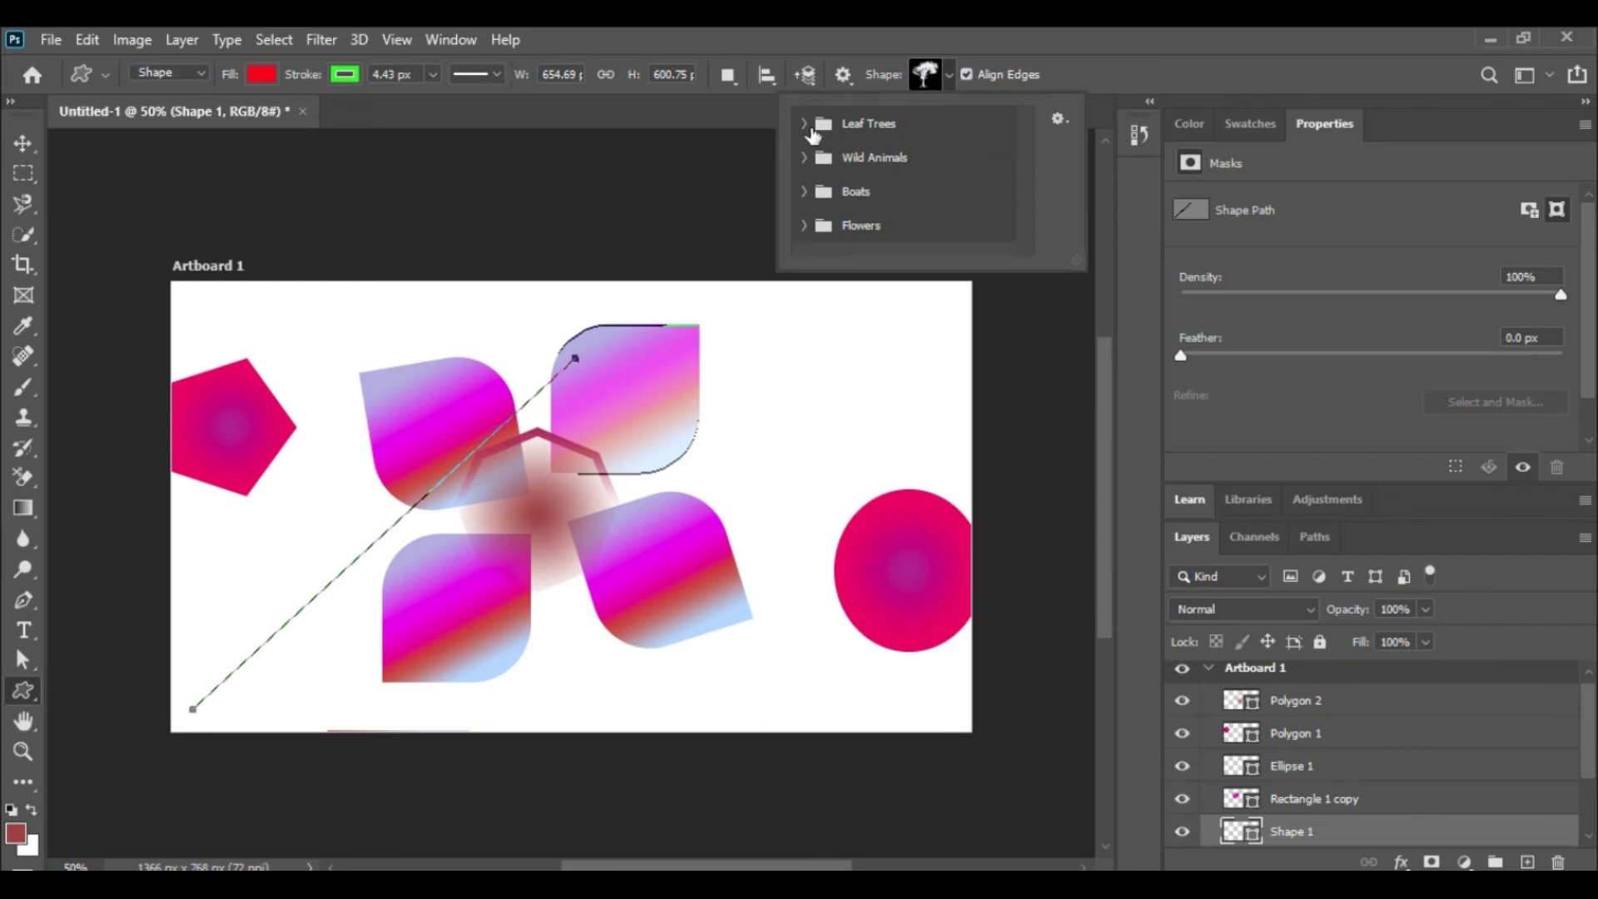
pyautogui.click(806, 124)
pyautogui.click(913, 203)
pyautogui.moveTo(716, 337)
pyautogui.mouseDown()
pyautogui.moveTo(891, 562)
pyautogui.moveTo(924, 656)
pyautogui.mouseUp()
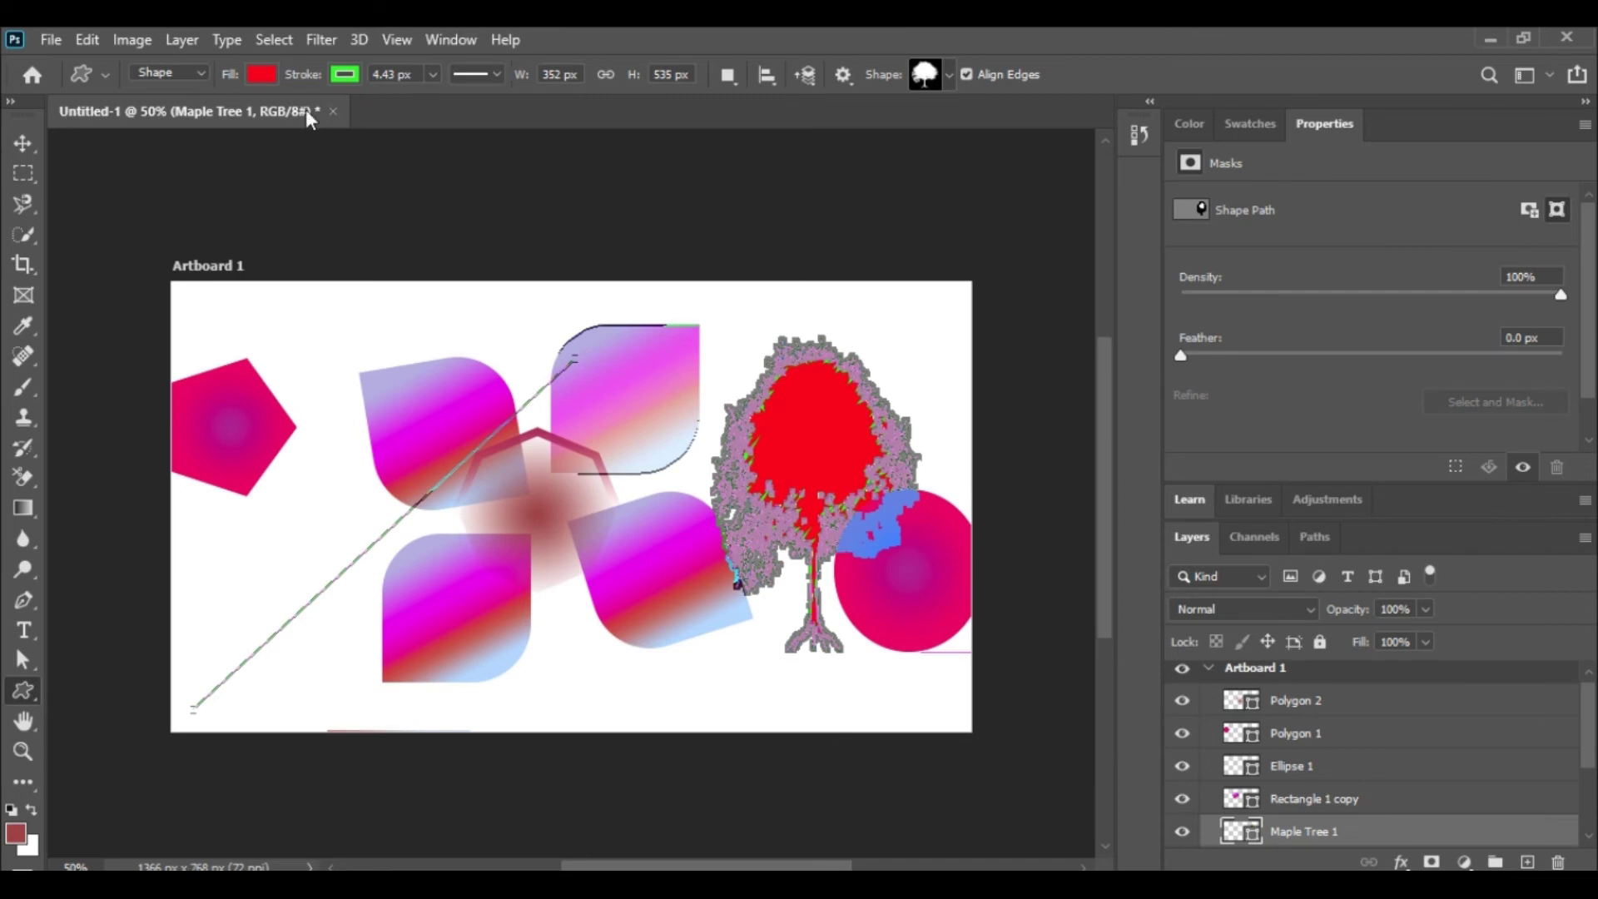
# Leave the tree unfilled after trying green, white and grey fills.
pyautogui.click(259, 73)
pyautogui.click(283, 199)
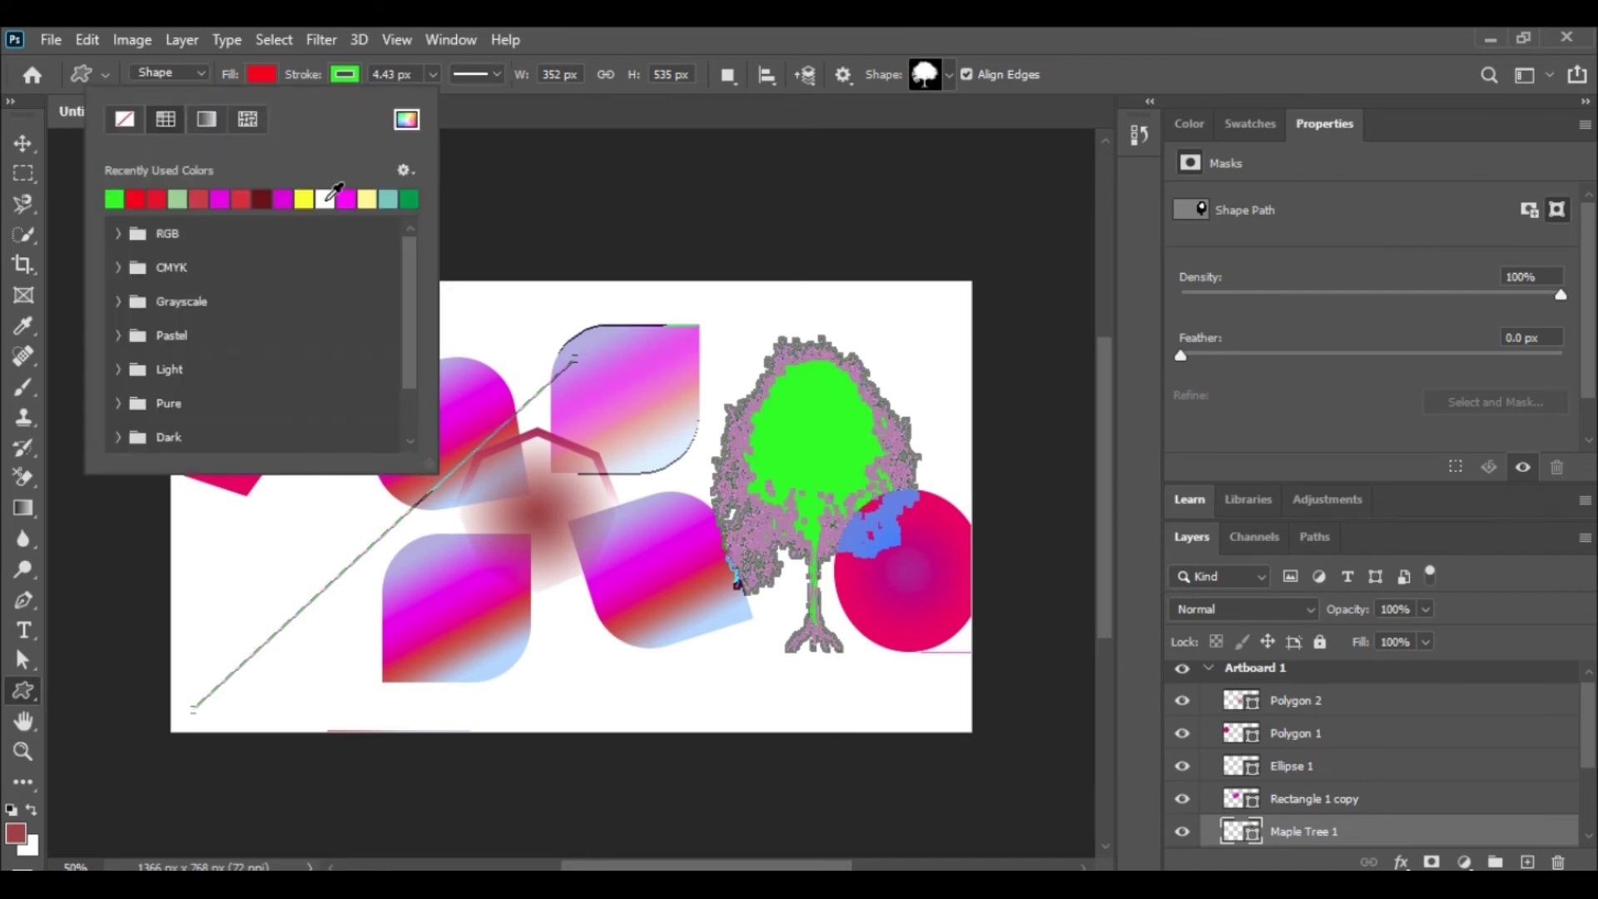
pyautogui.click(348, 200)
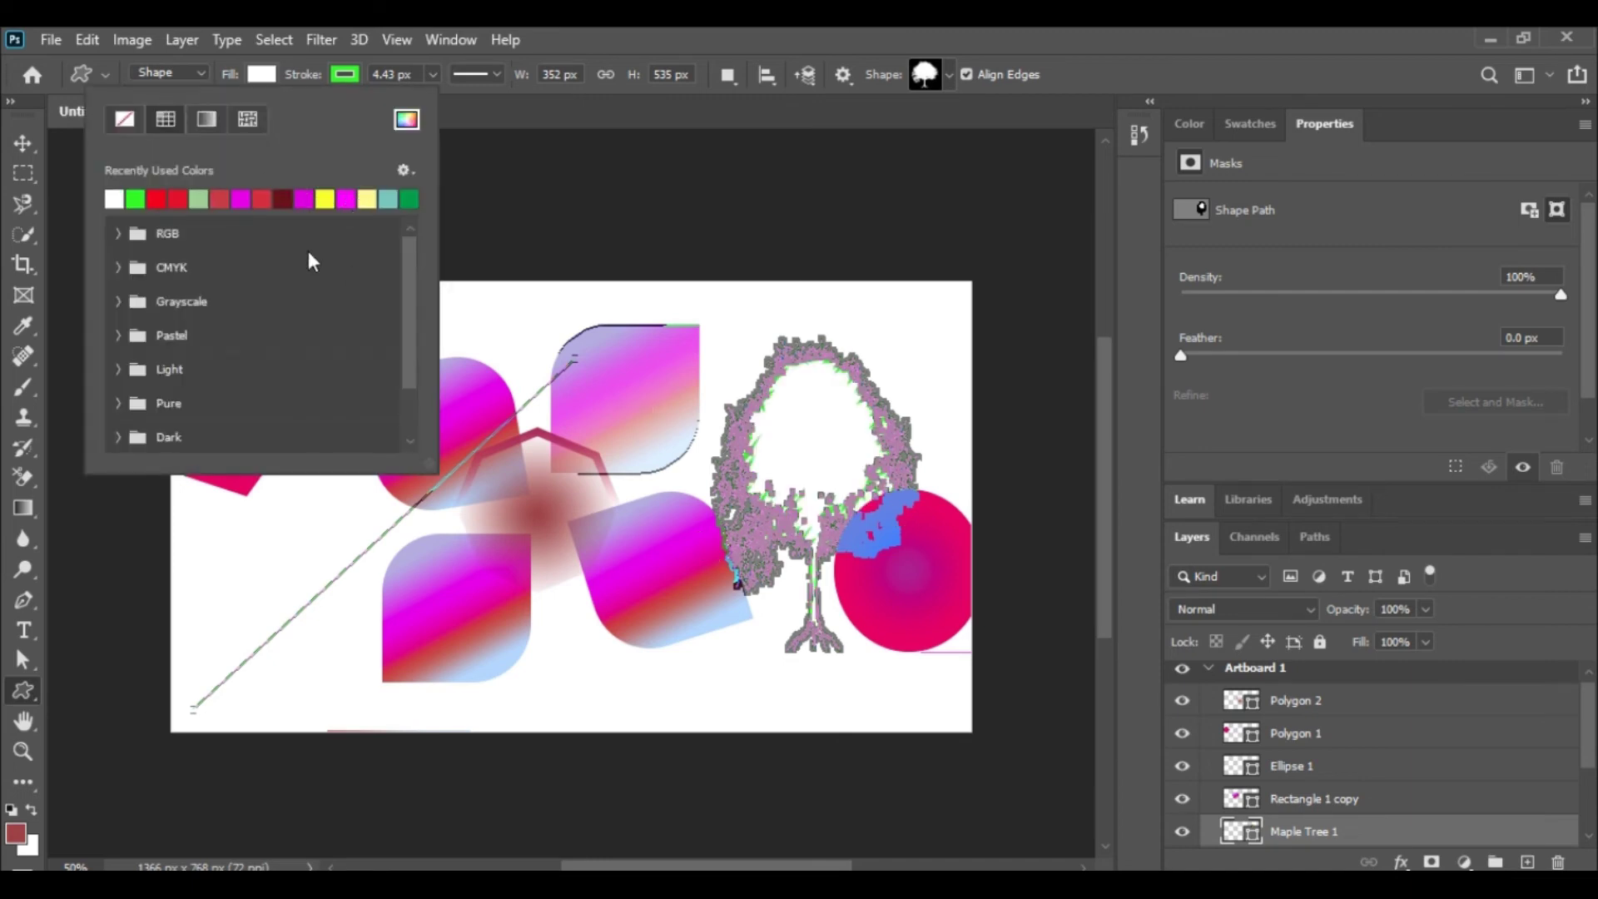
pyautogui.click(123, 118)
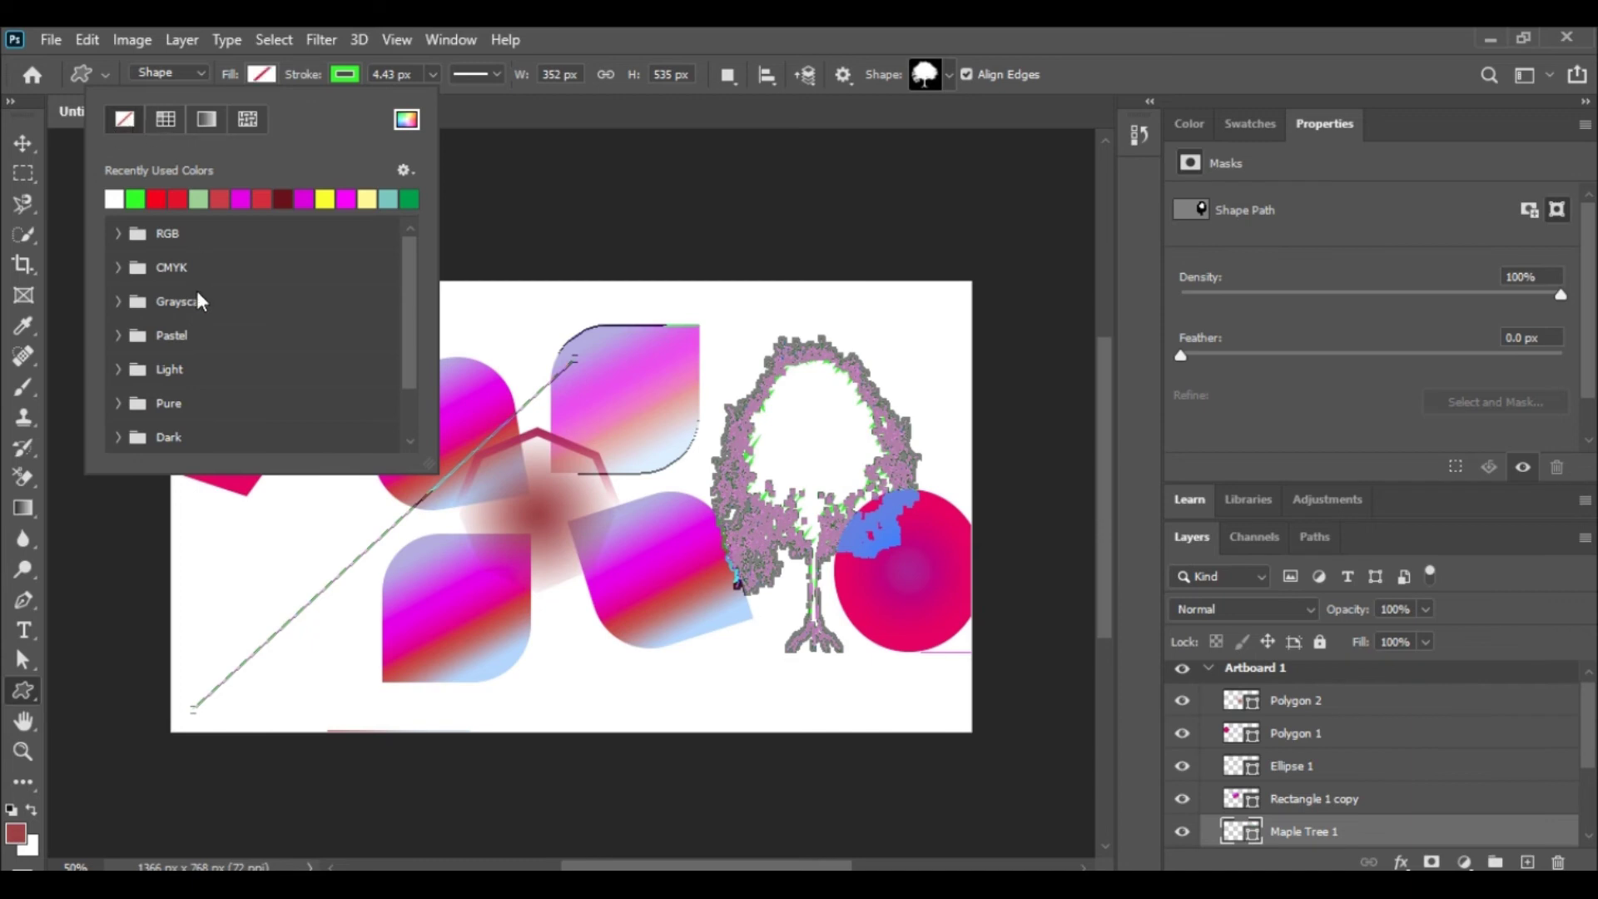
pyautogui.click(118, 302)
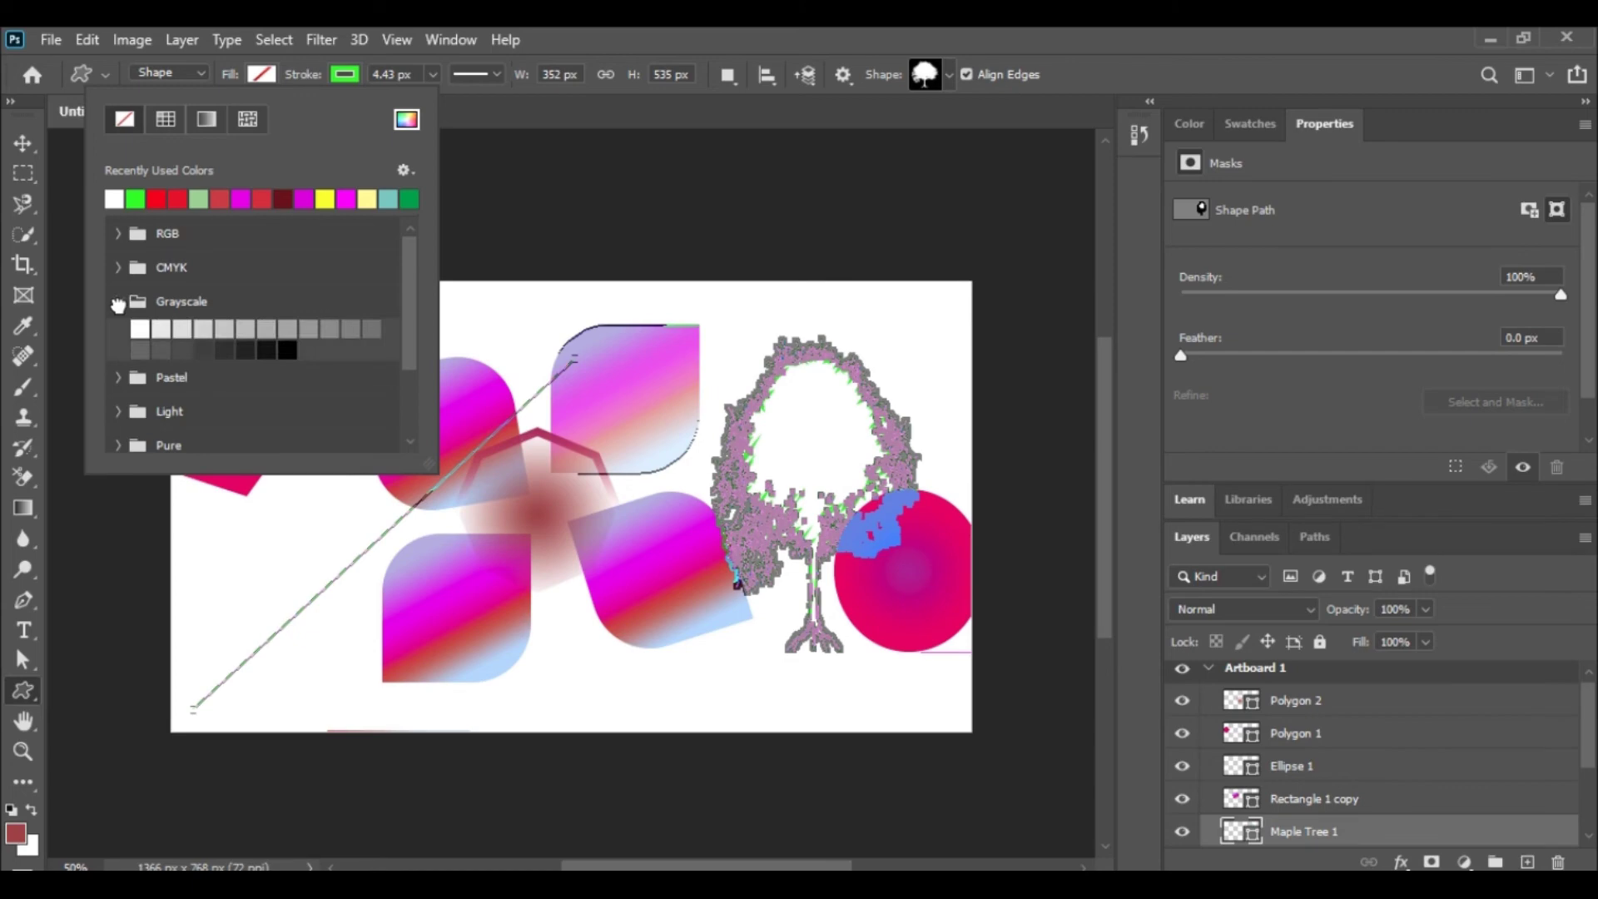
pyautogui.click(341, 330)
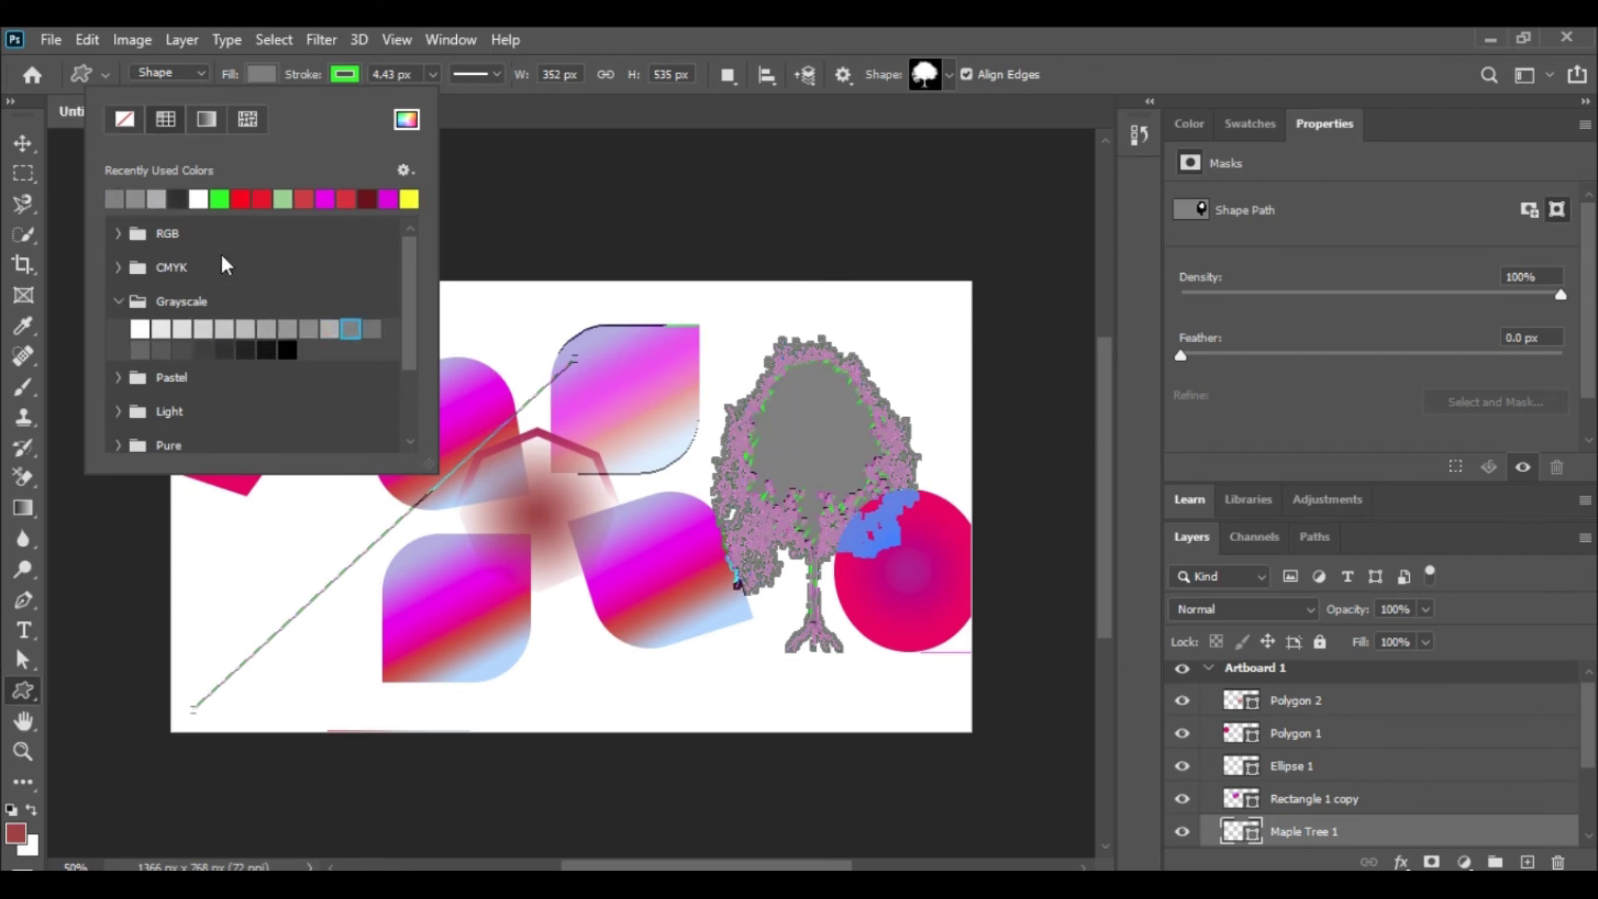
pyautogui.click(122, 120)
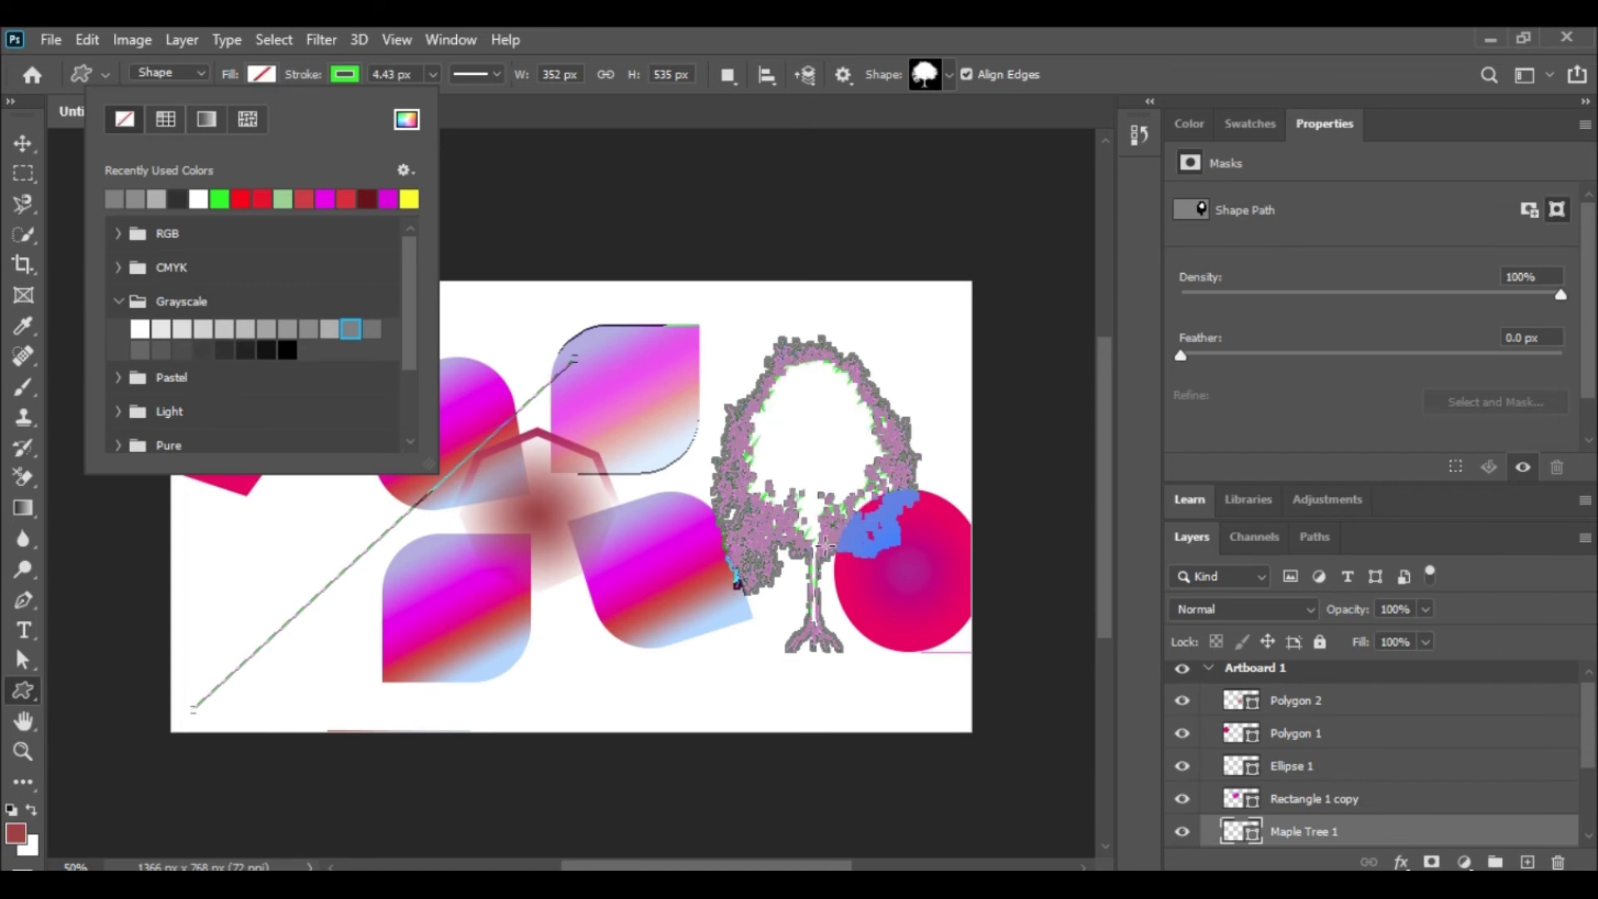
# Scroll the shape presets down to the Wild Animals group and expand it.
pyautogui.click(948, 75)
pyautogui.moveTo(1022, 174); pyautogui.dragTo(1014, 217)
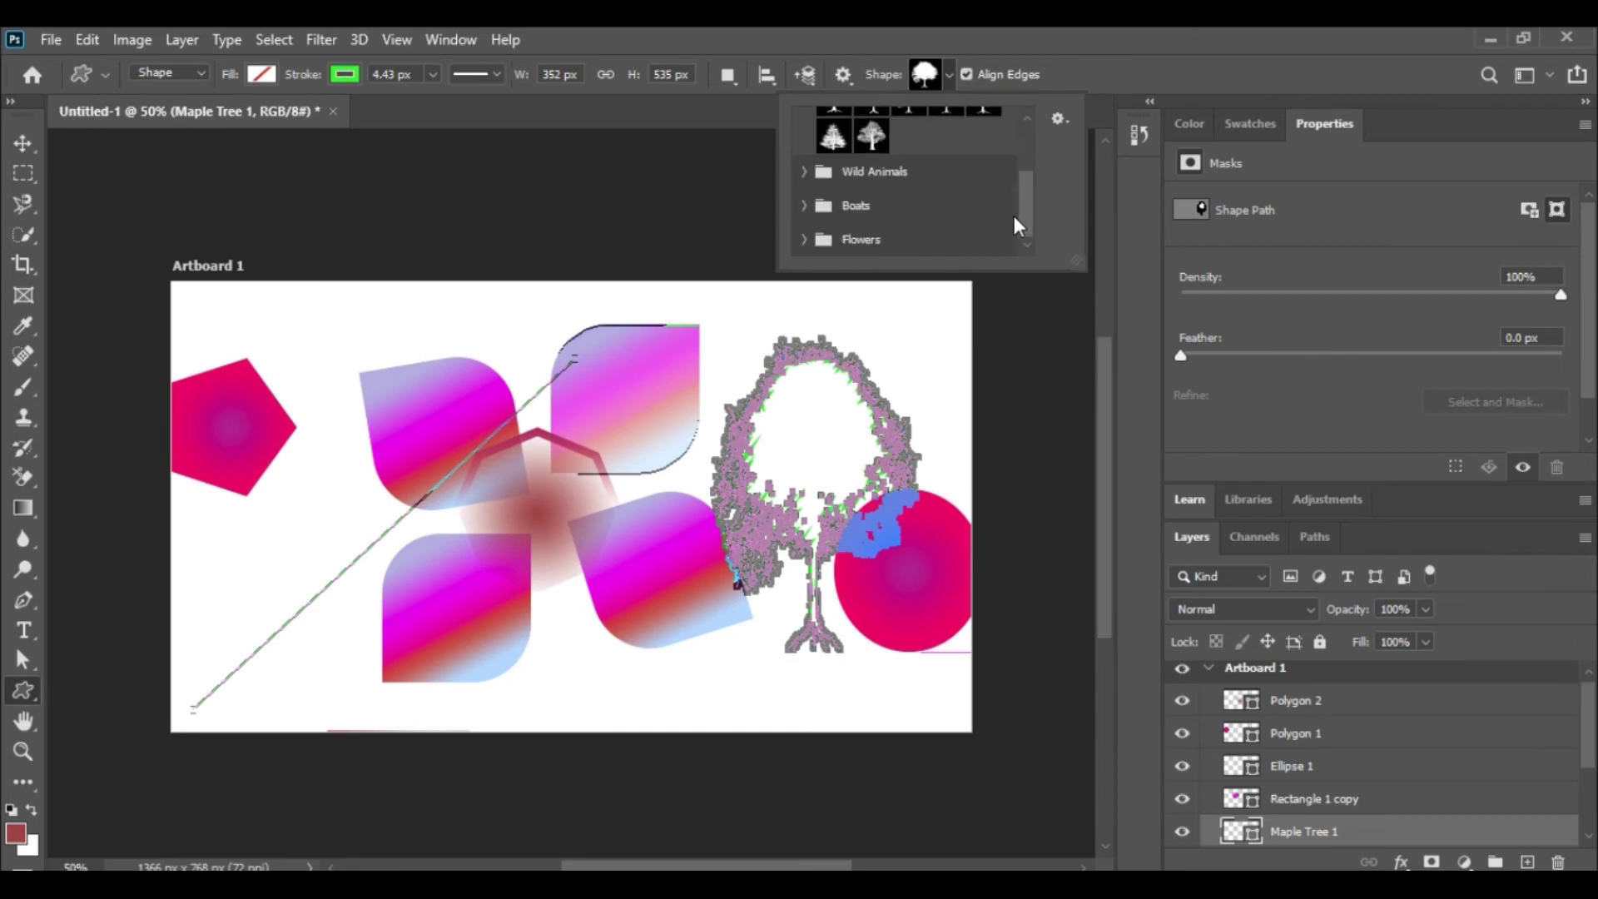
pyautogui.click(815, 177)
# Draw the kangaroo preset shape with a lavender-blue gradient fill.
pyautogui.click(947, 243)
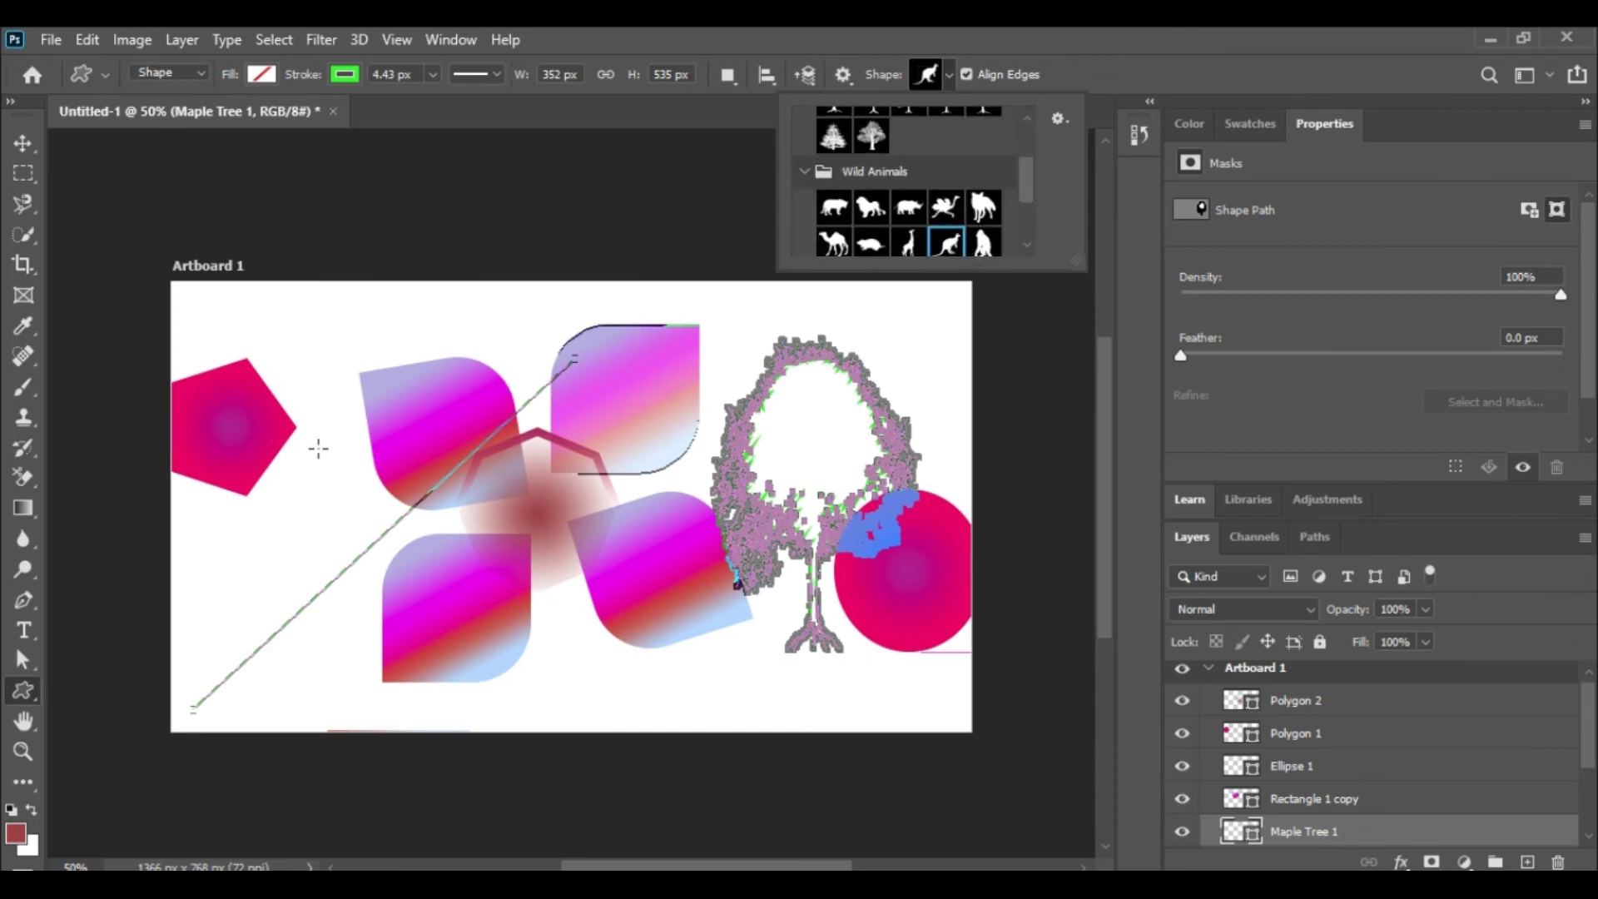
pyautogui.moveTo(303, 415); pyautogui.dragTo(567, 703)
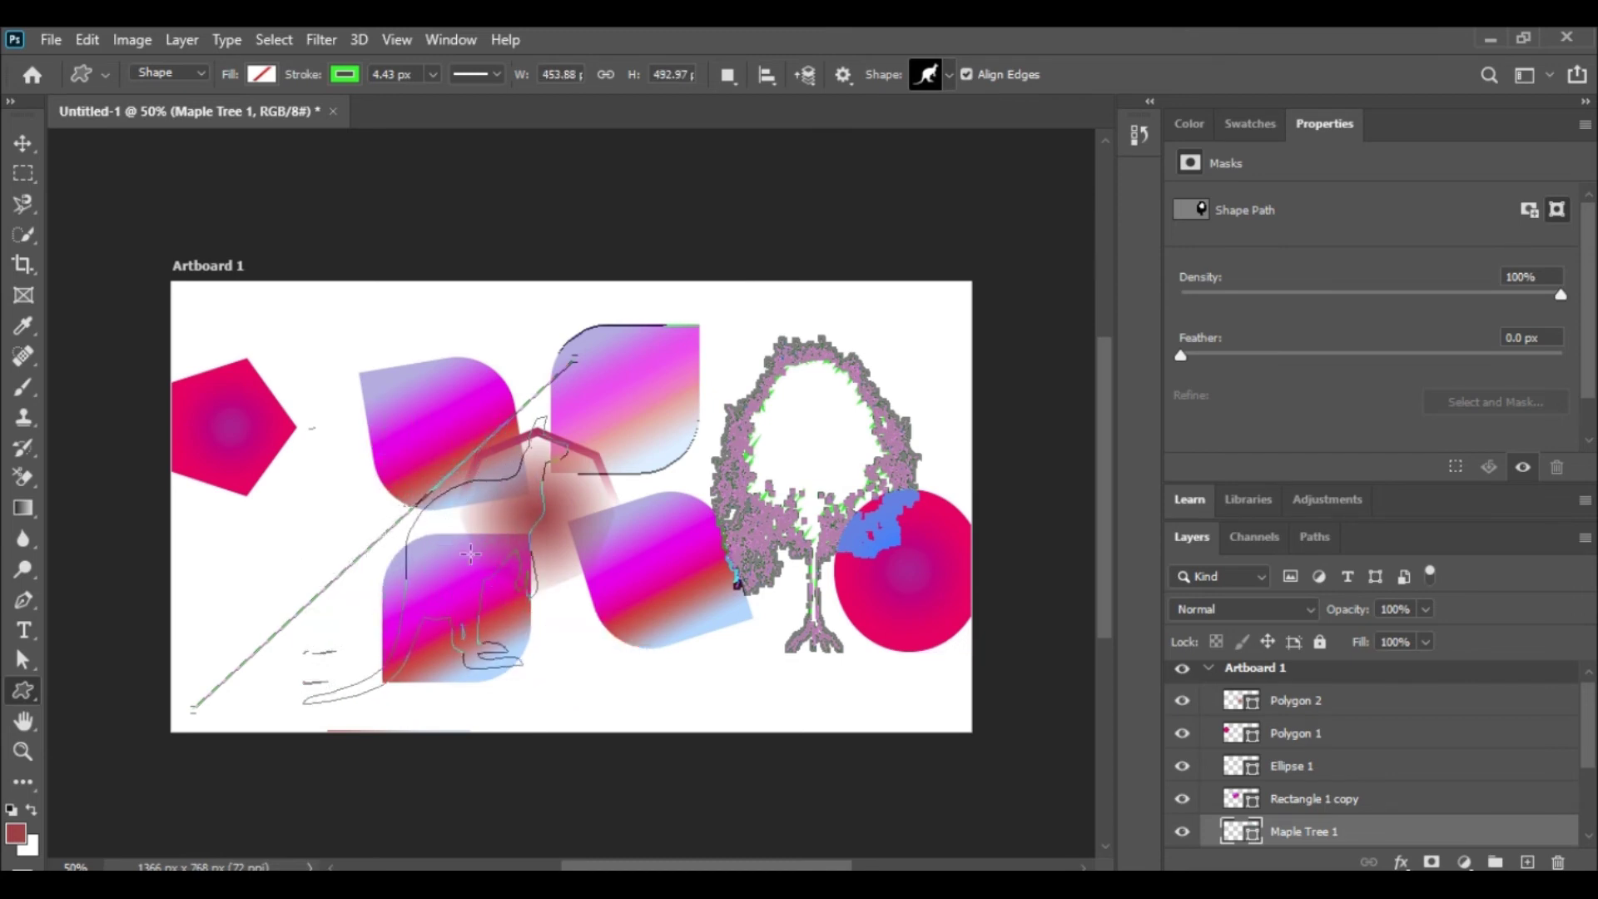
pyautogui.click(260, 74)
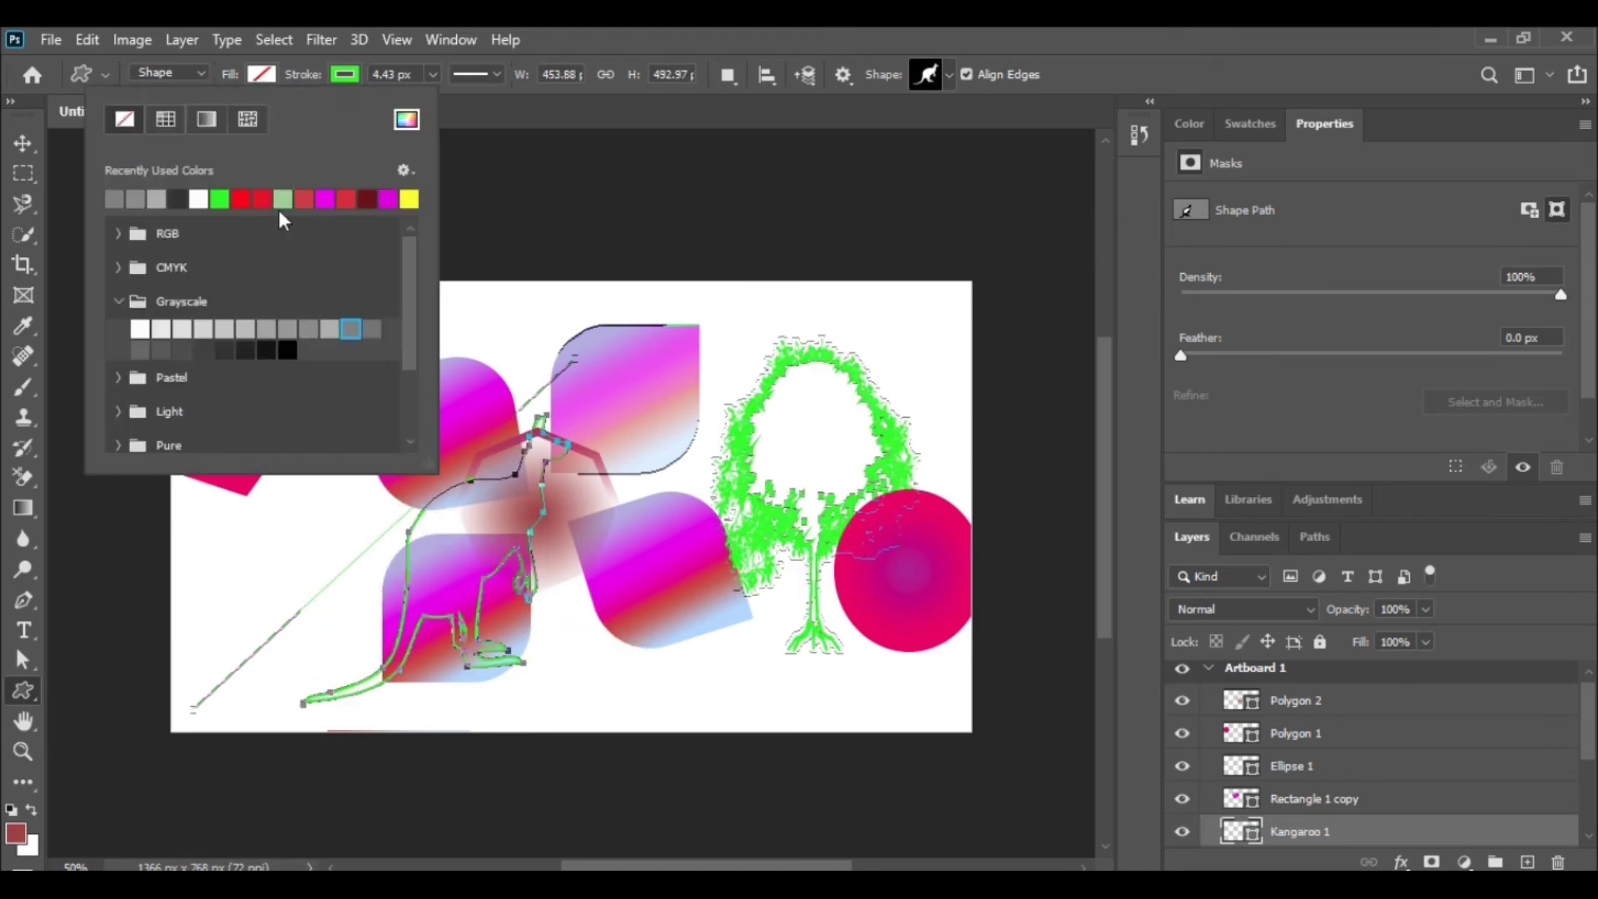
pyautogui.click(262, 199)
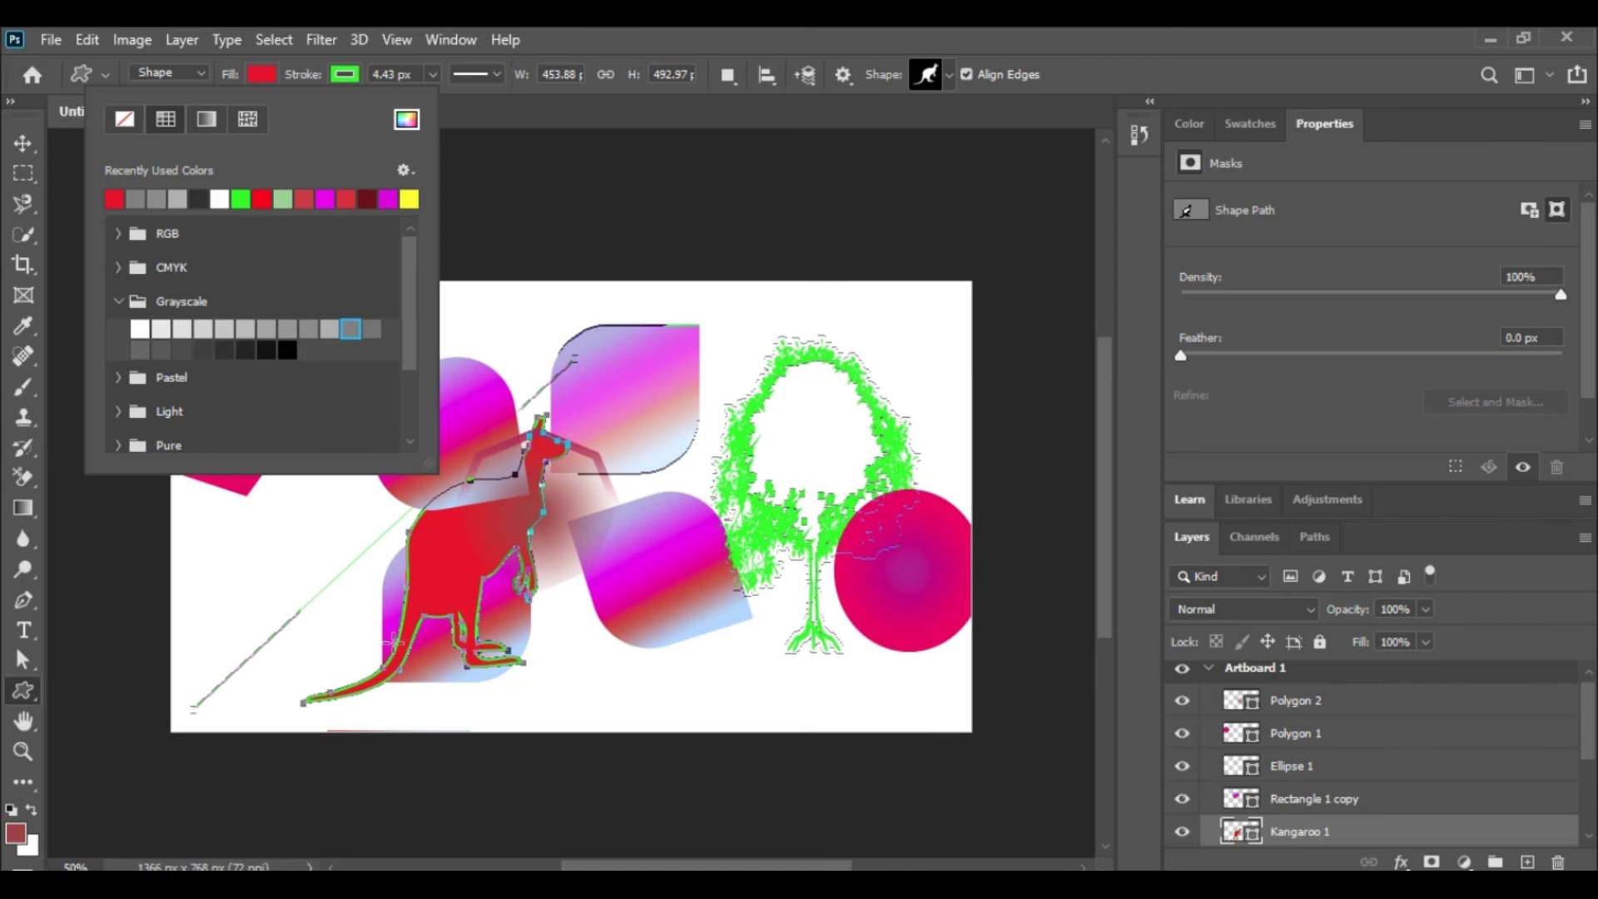
pyautogui.click(210, 119)
pyautogui.click(243, 202)
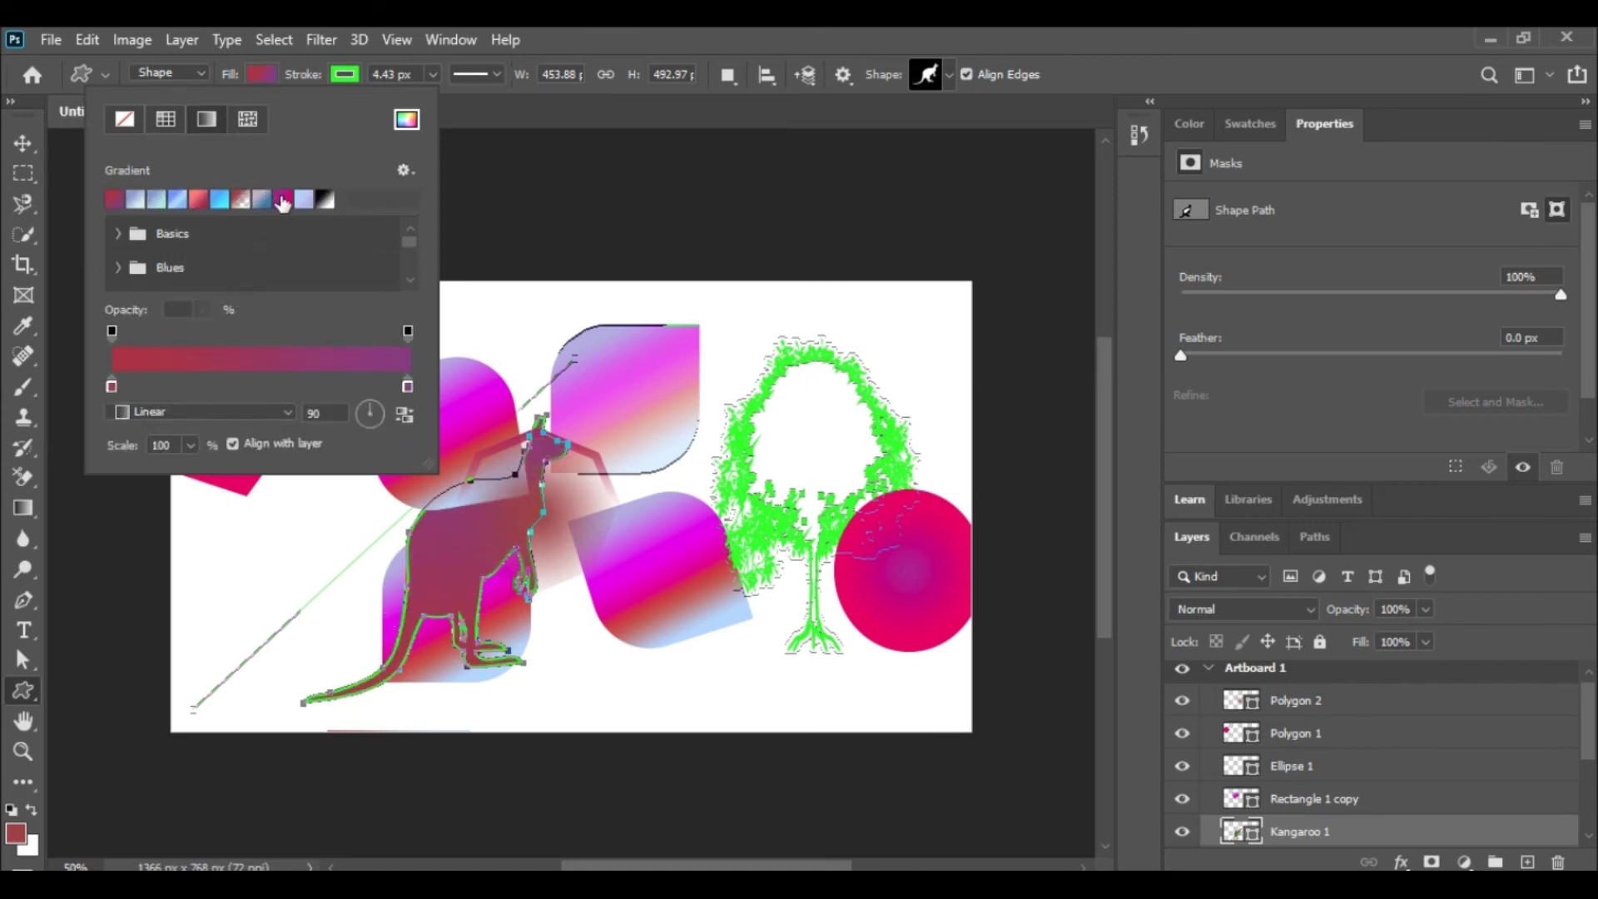
pyautogui.click(300, 200)
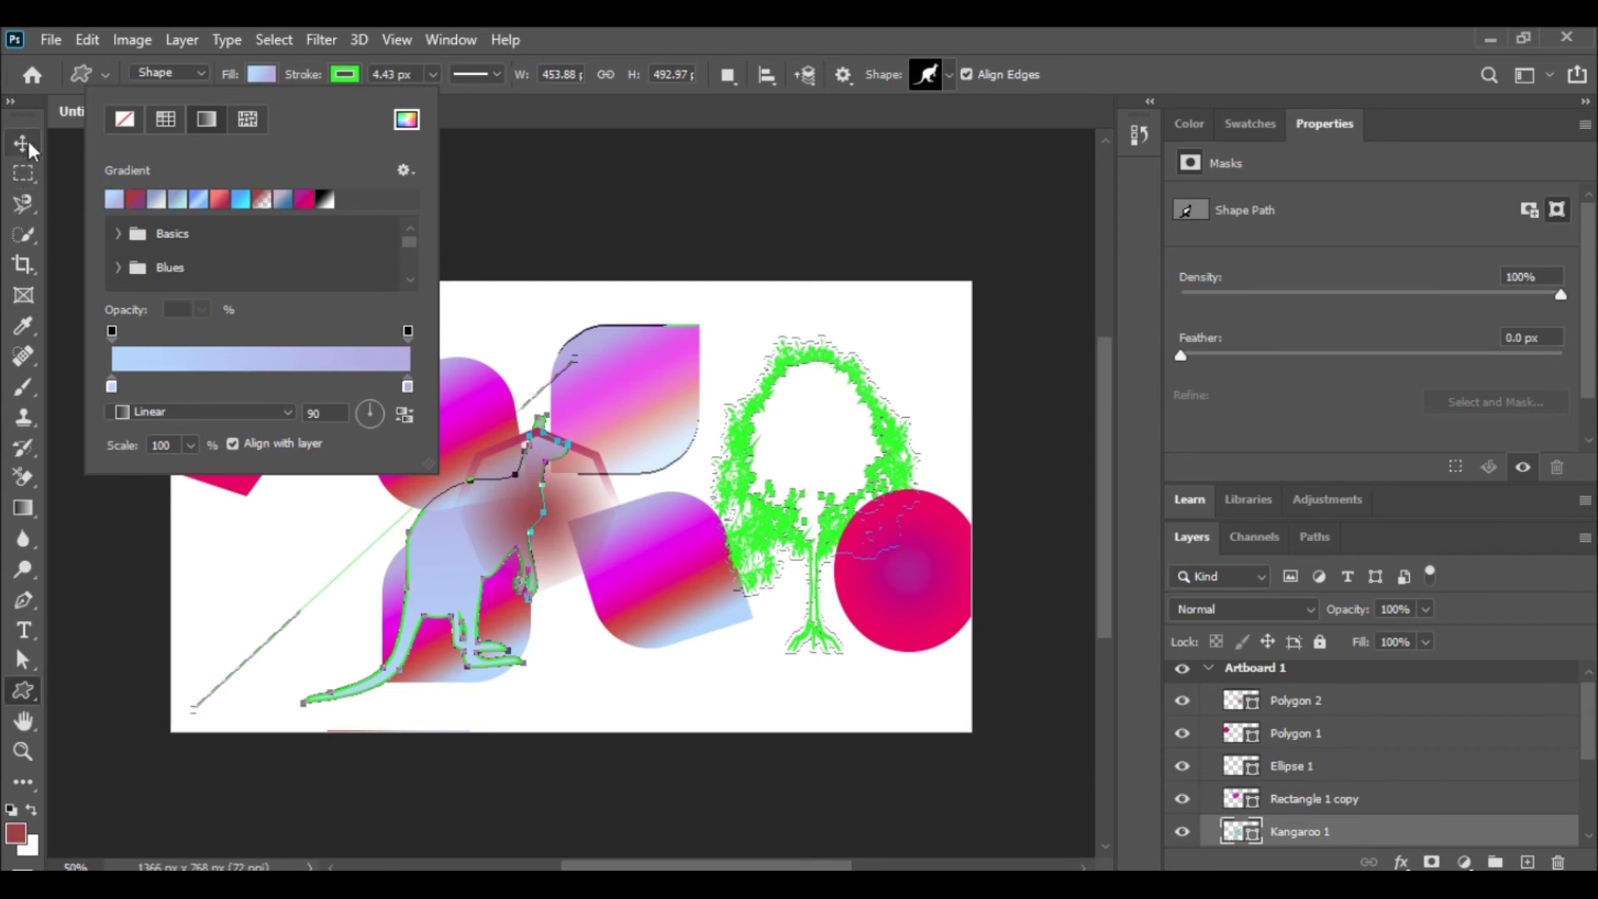
# Move the kangaroo beside the pentagon and scale it to about 129%.
pyautogui.click(24, 141)
pyautogui.moveTo(414, 547)
pyautogui.mouseDown()
pyautogui.moveTo(285, 547)
pyautogui.moveTo(422, 655)
pyautogui.mouseUp()
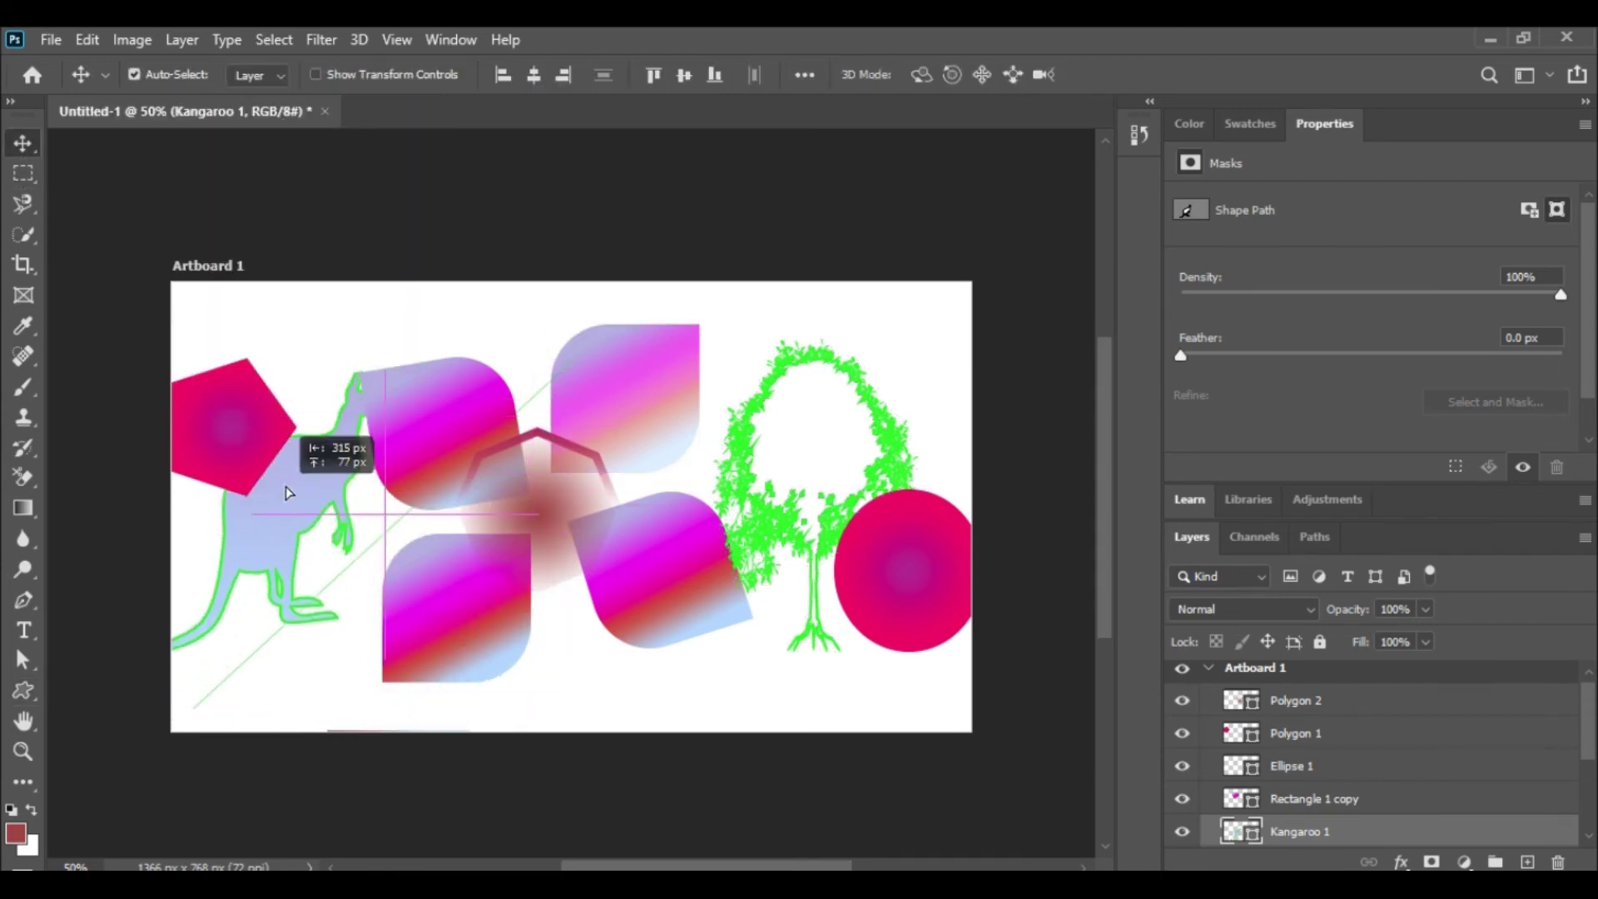
pyautogui.moveTo(422, 656); pyautogui.dragTo(313, 550)
pyautogui.click(315, 74)
pyautogui.moveTo(408, 397); pyautogui.dragTo(493, 319)
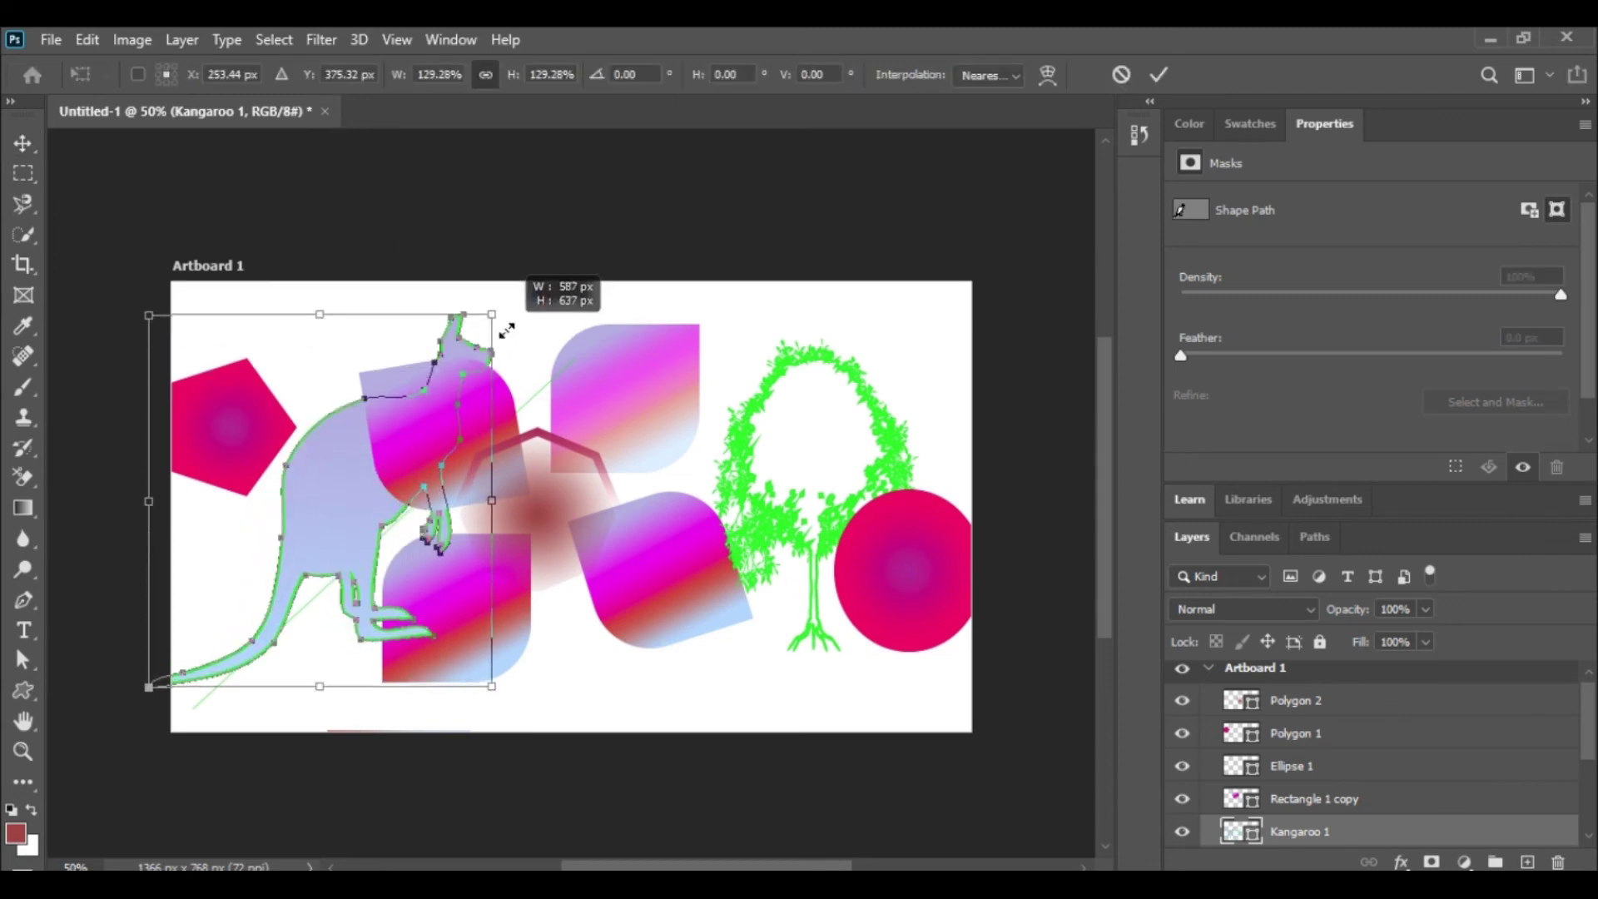
pyautogui.moveTo(365, 509); pyautogui.dragTo(341, 553)
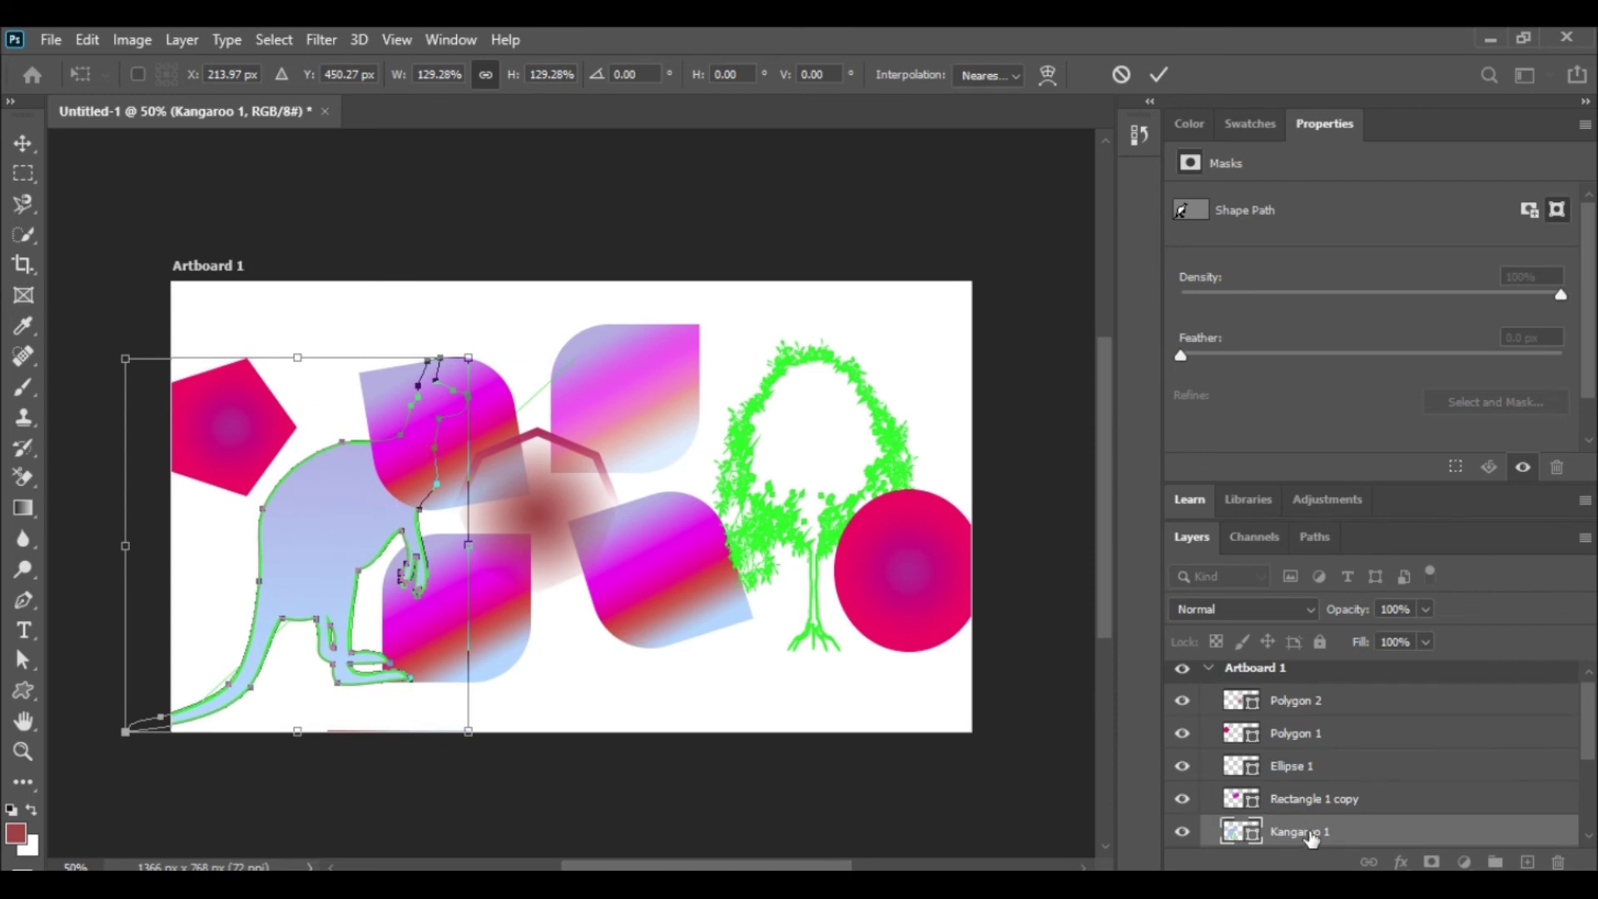
pyautogui.moveTo(1311, 837); pyautogui.dragTo(1299, 692)
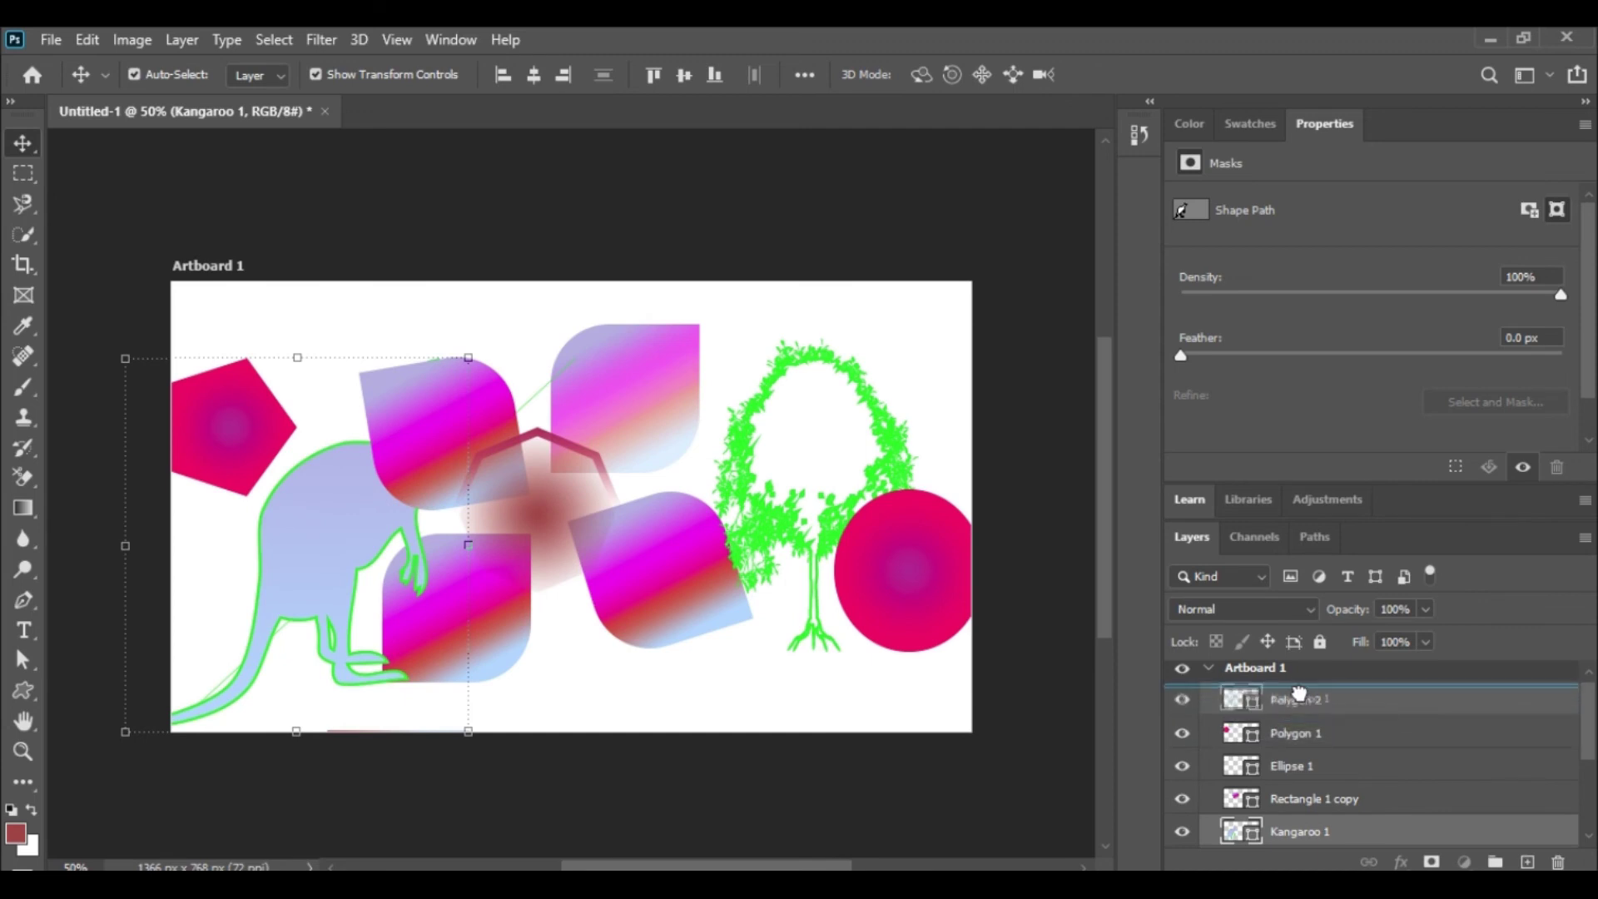
# Move Kangaroo 1 to the top of the layer stack and set its outline width to 0 px.
pyautogui.moveTo(1299, 693); pyautogui.dragTo(1299, 698)
pyautogui.moveTo(364, 486); pyautogui.dragTo(418, 518)
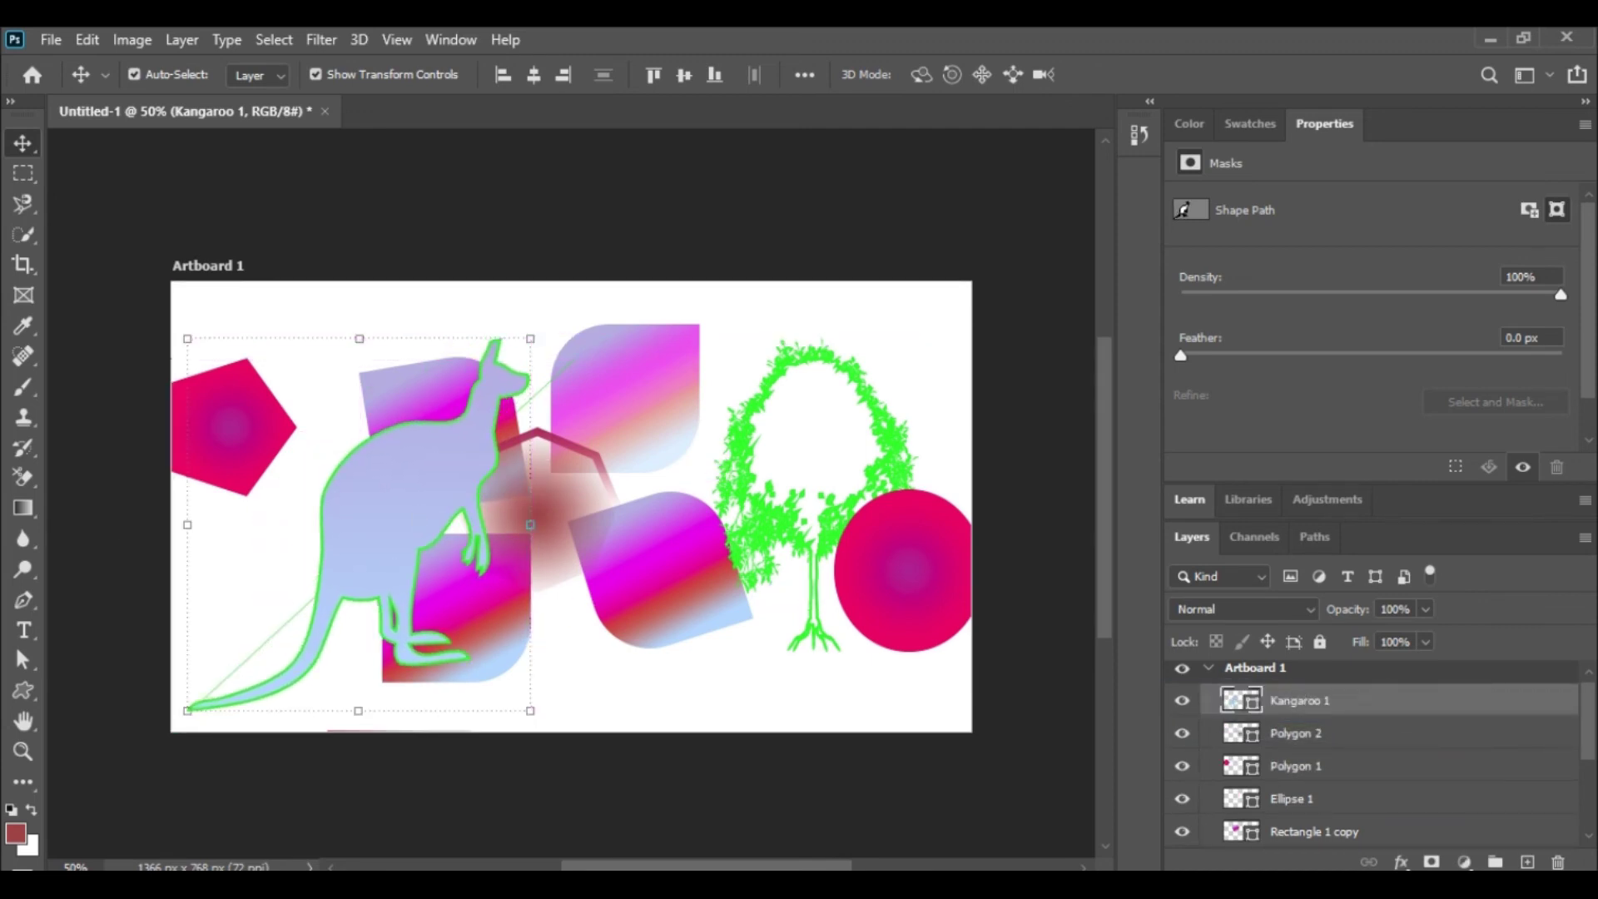
pyautogui.click(30, 689)
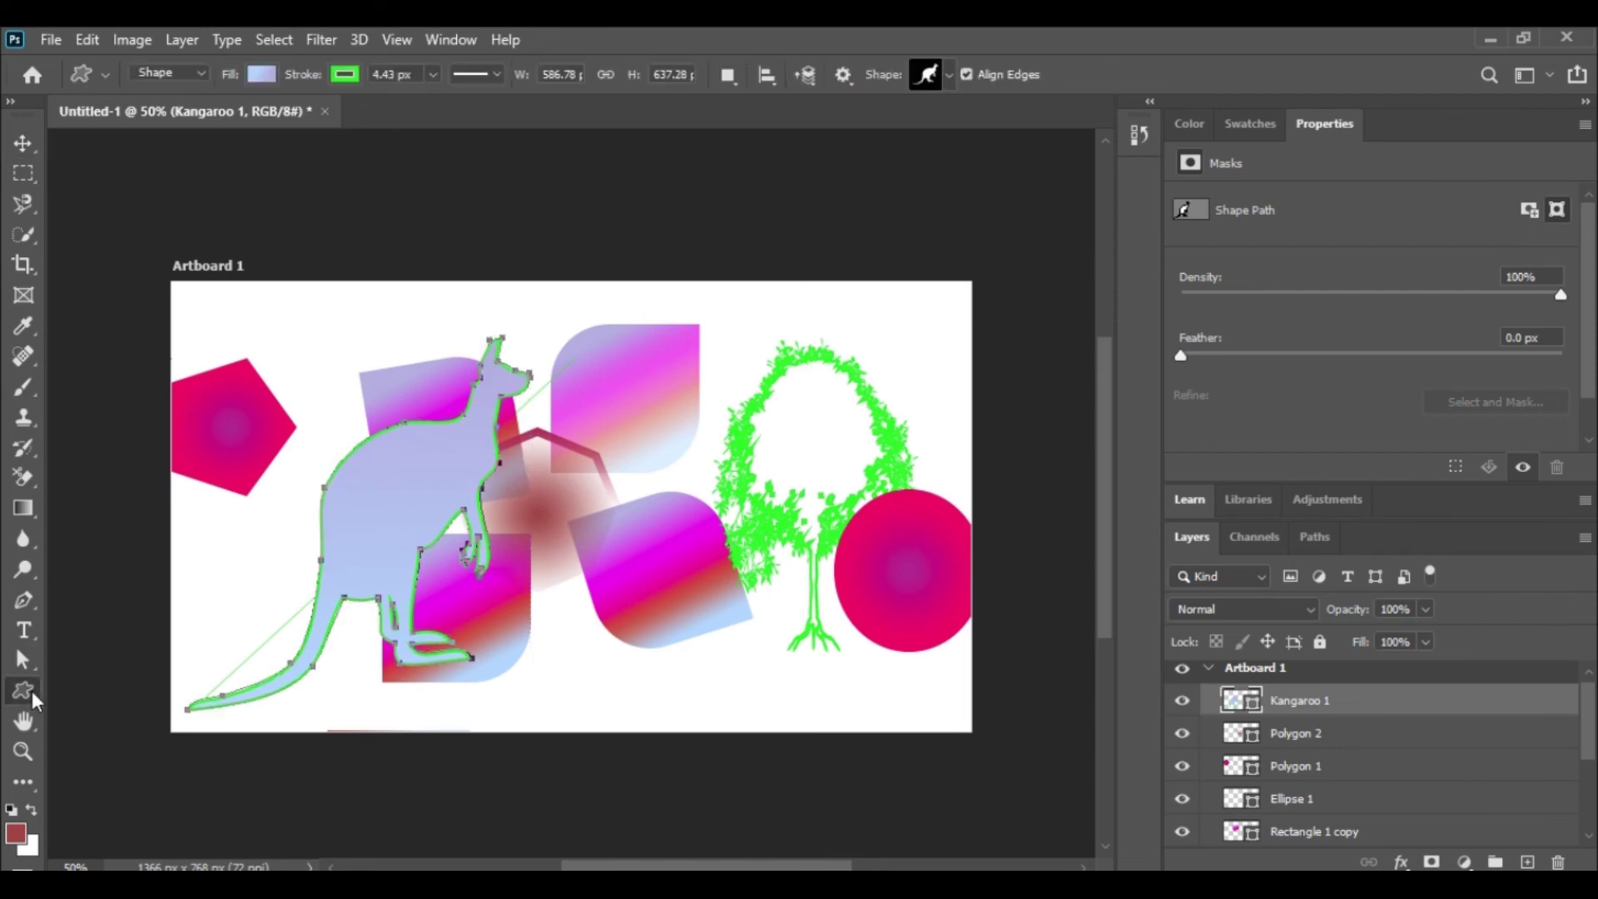
pyautogui.click(435, 77)
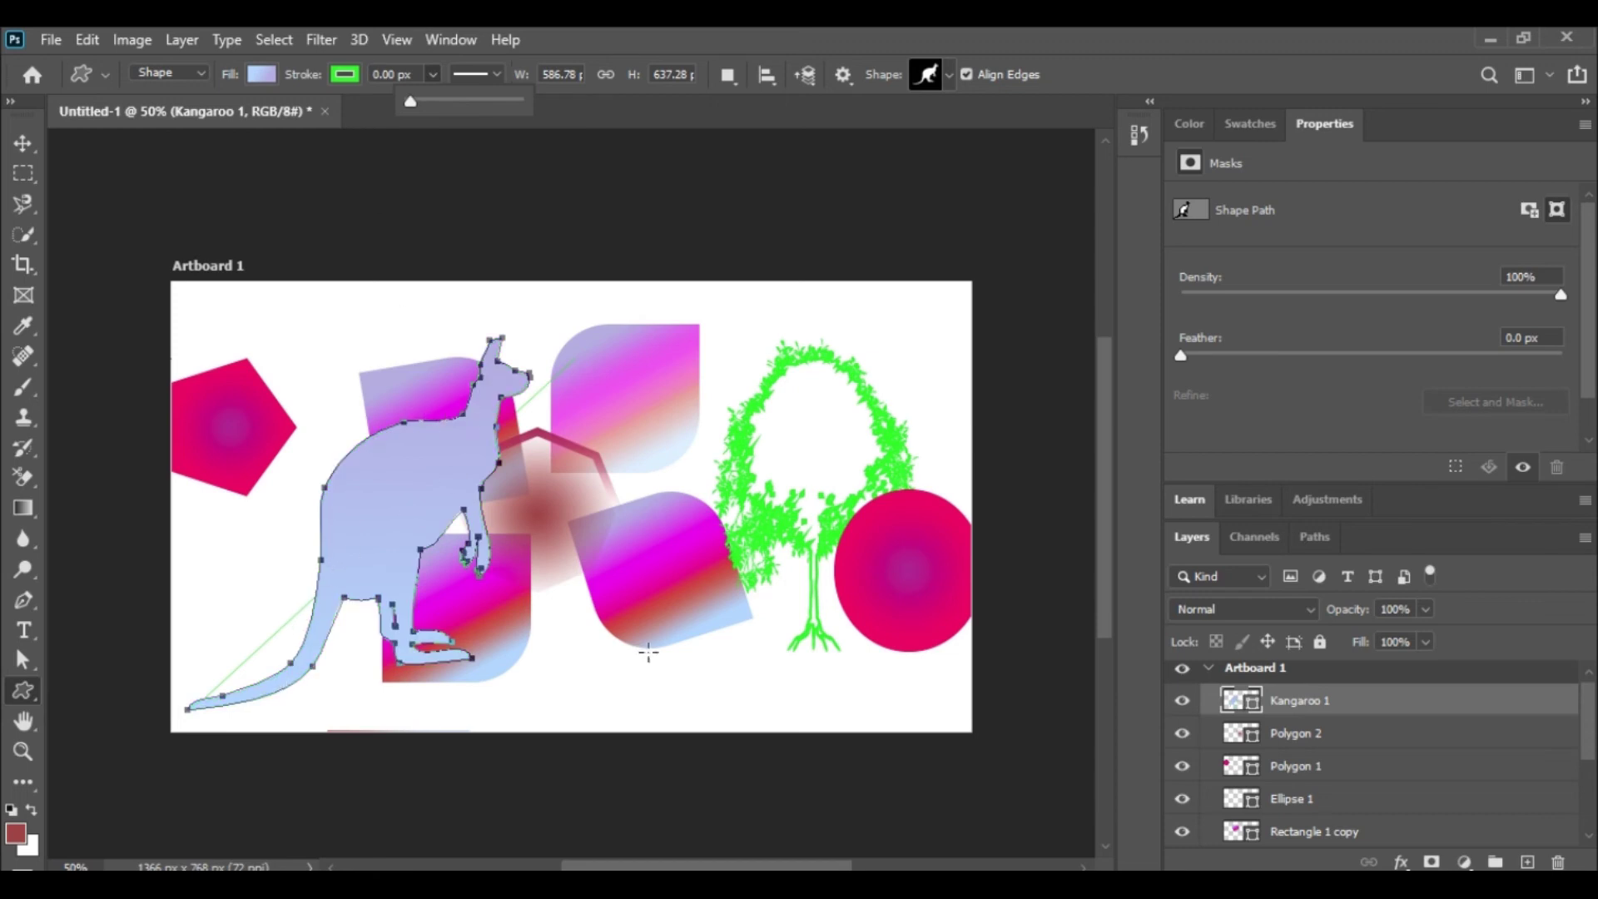
# Give the kangaroo's outline a light blue-to-cyan gradient with its left stop at 18% opacity.
pyautogui.click(344, 76)
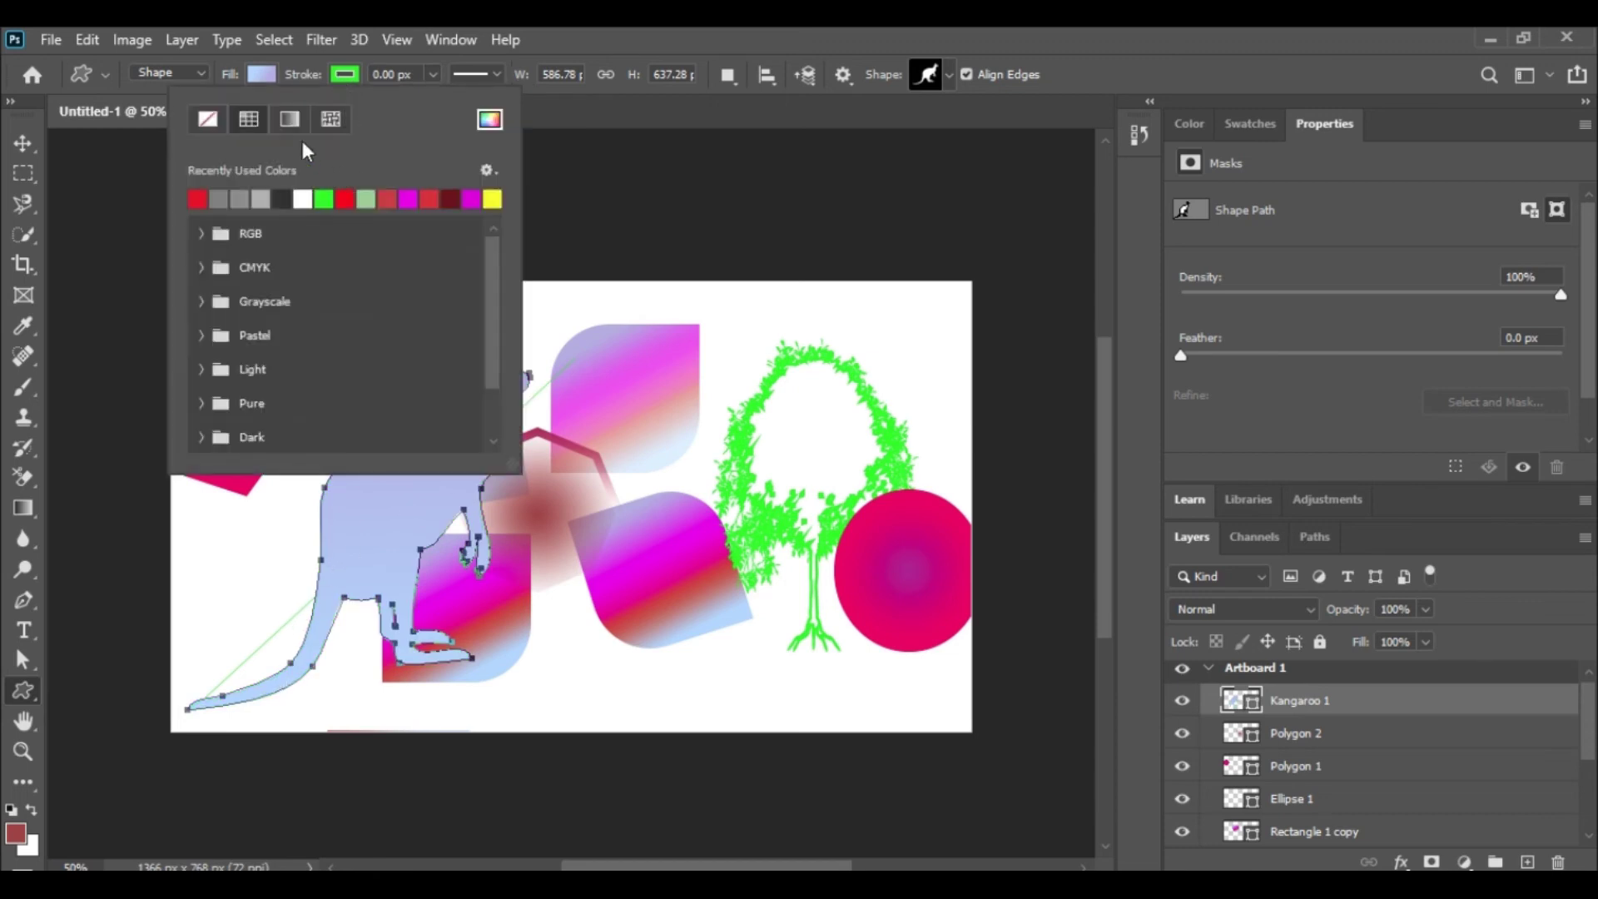
pyautogui.click(288, 116)
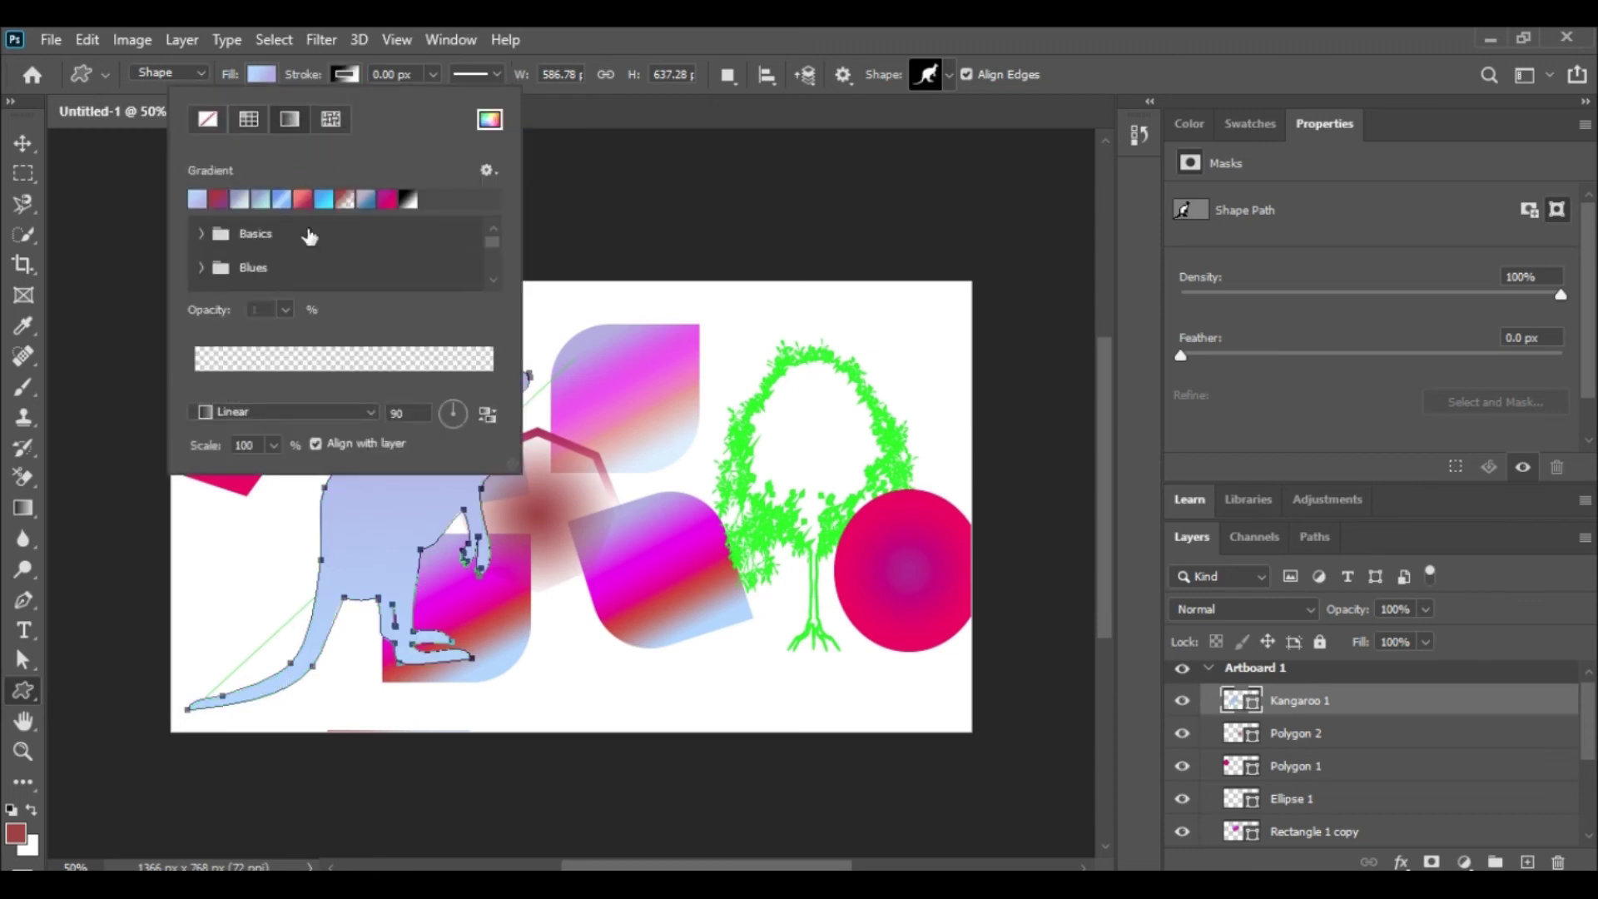
pyautogui.click(346, 198)
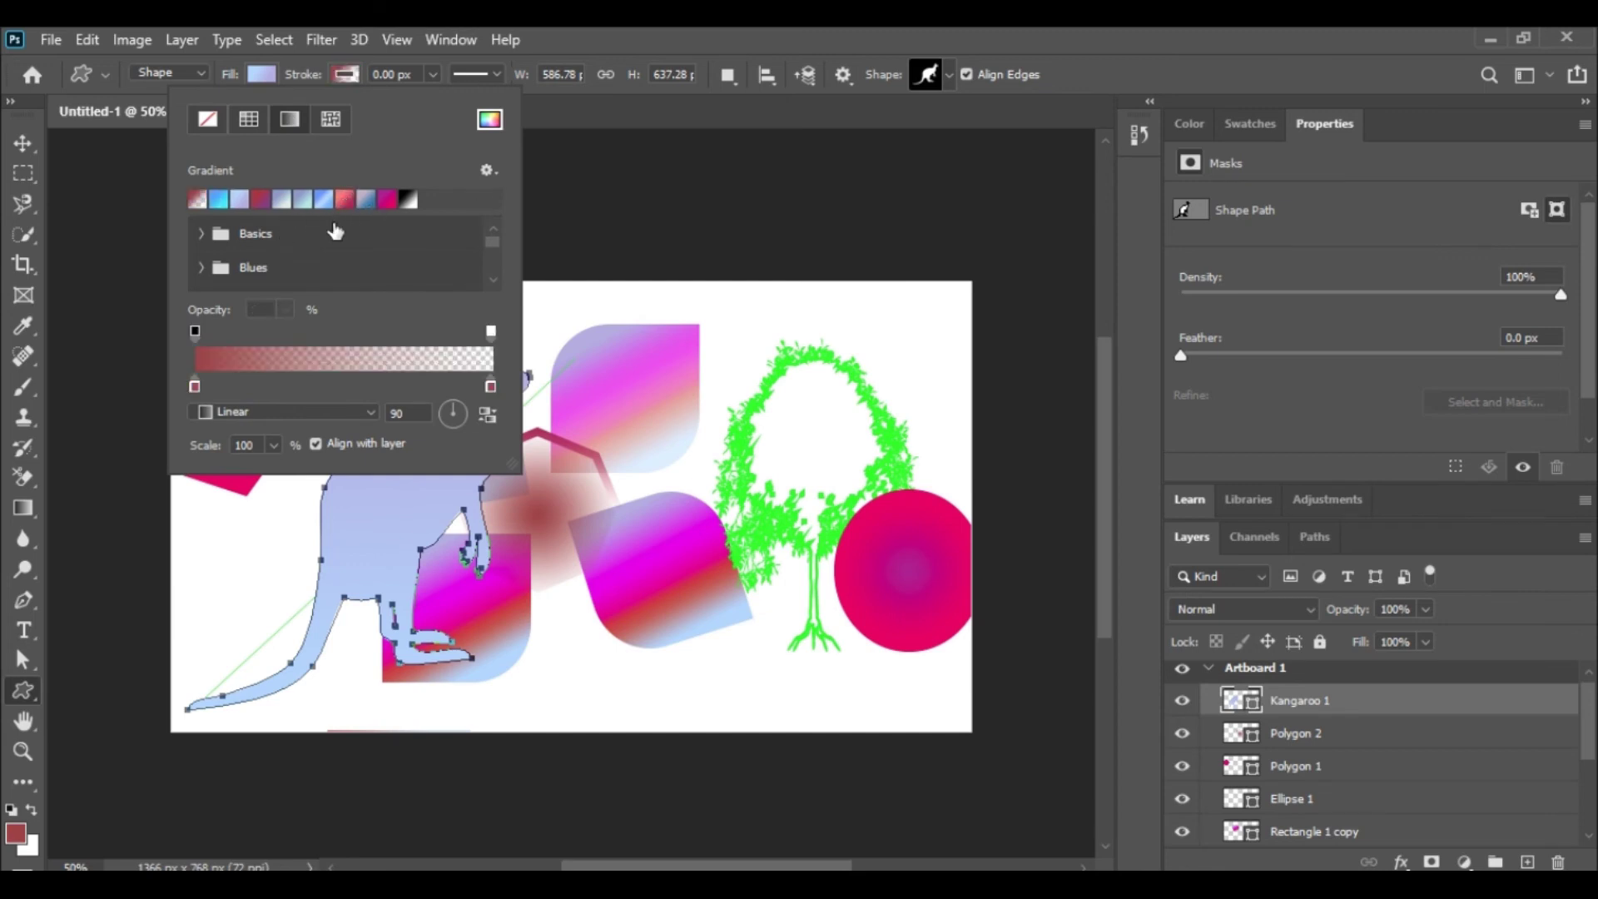
pyautogui.click(323, 200)
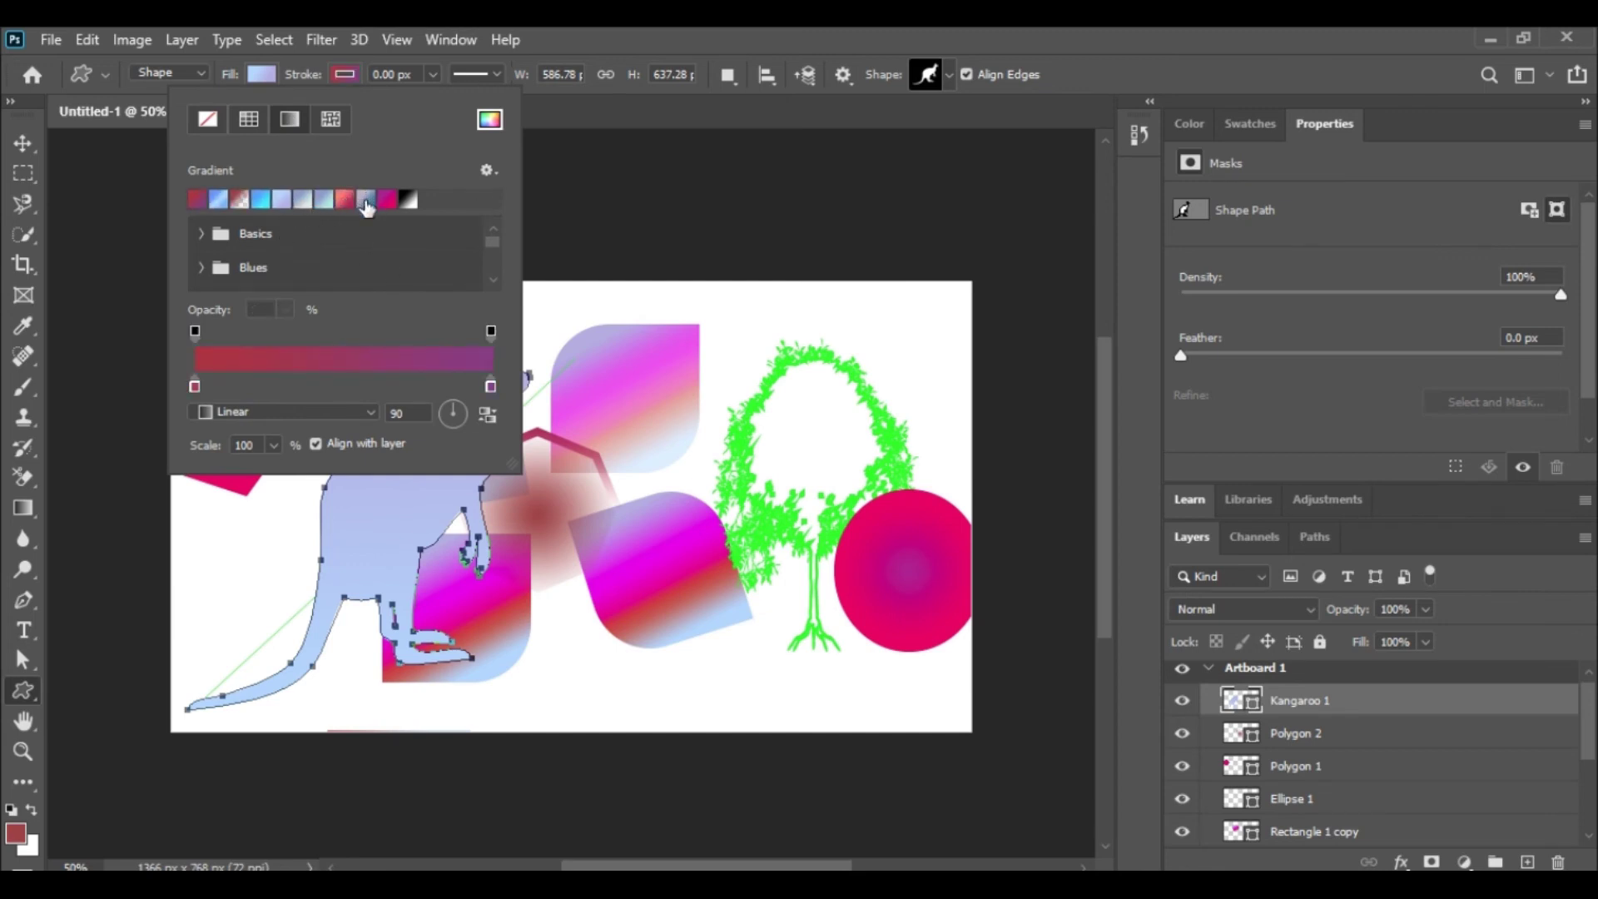
pyautogui.click(323, 200)
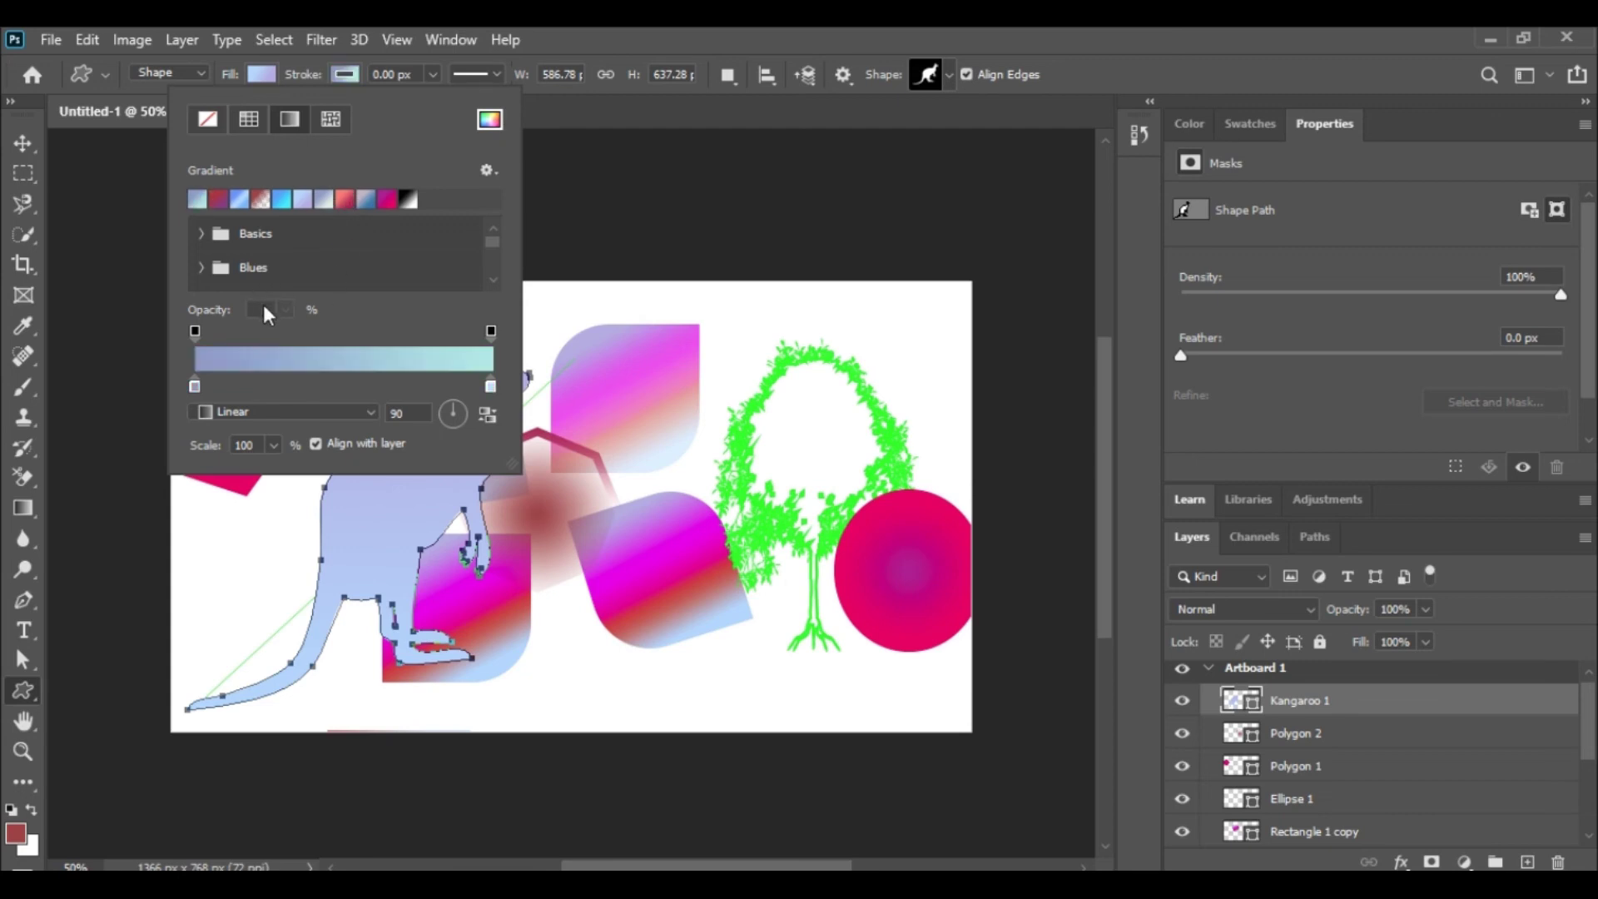
pyautogui.click(195, 331)
pyautogui.click(285, 310)
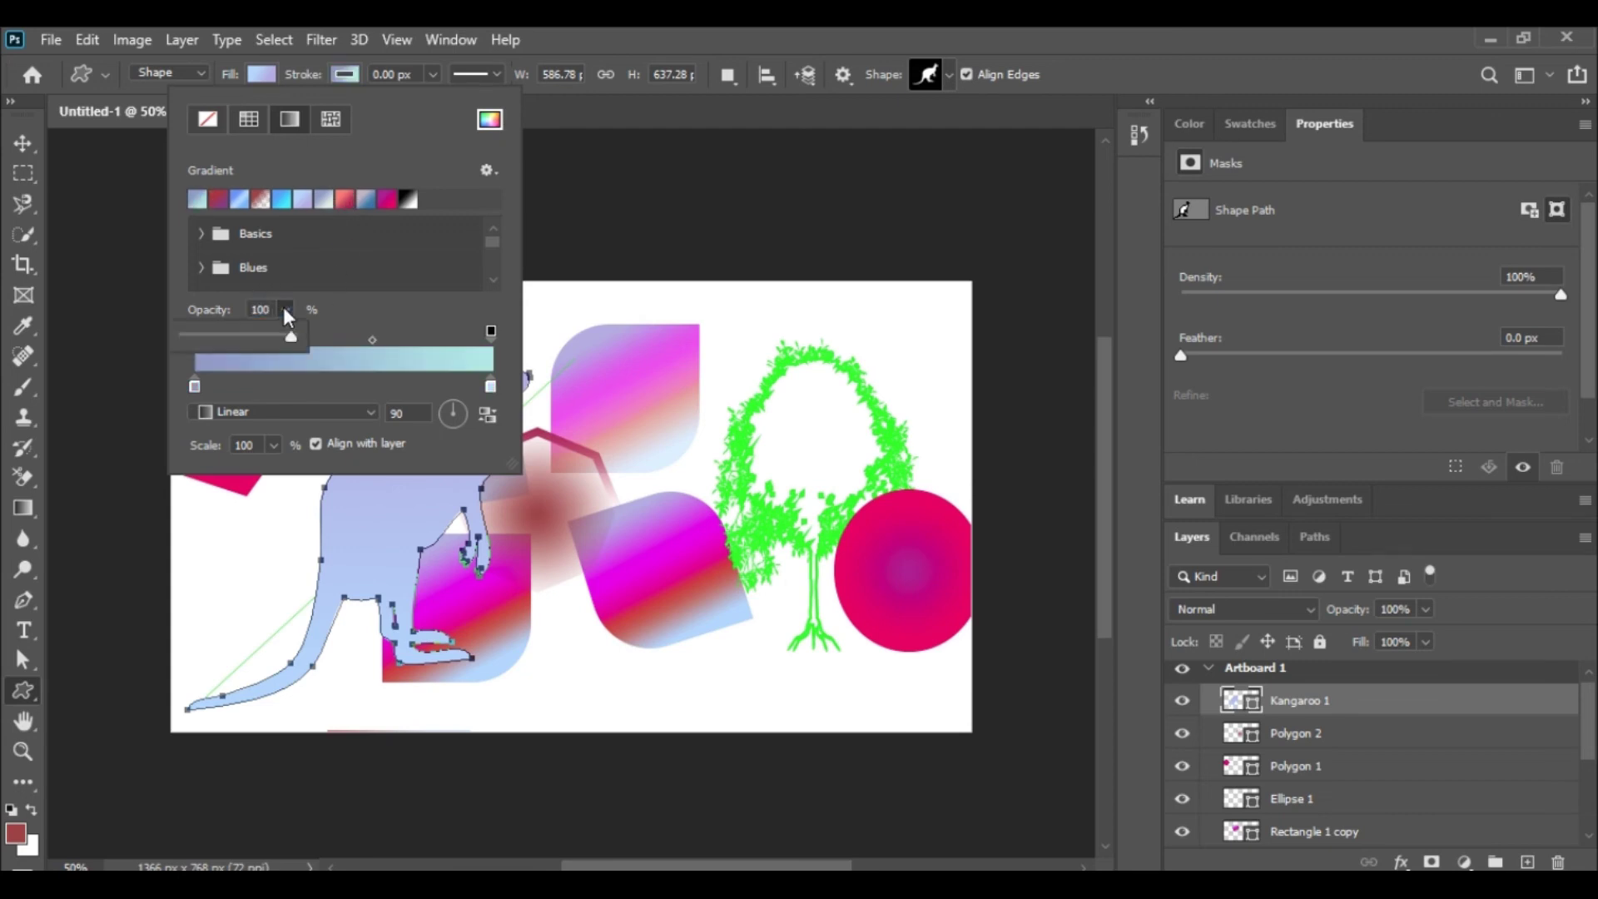
pyautogui.moveTo(257, 333); pyautogui.dragTo(217, 333)
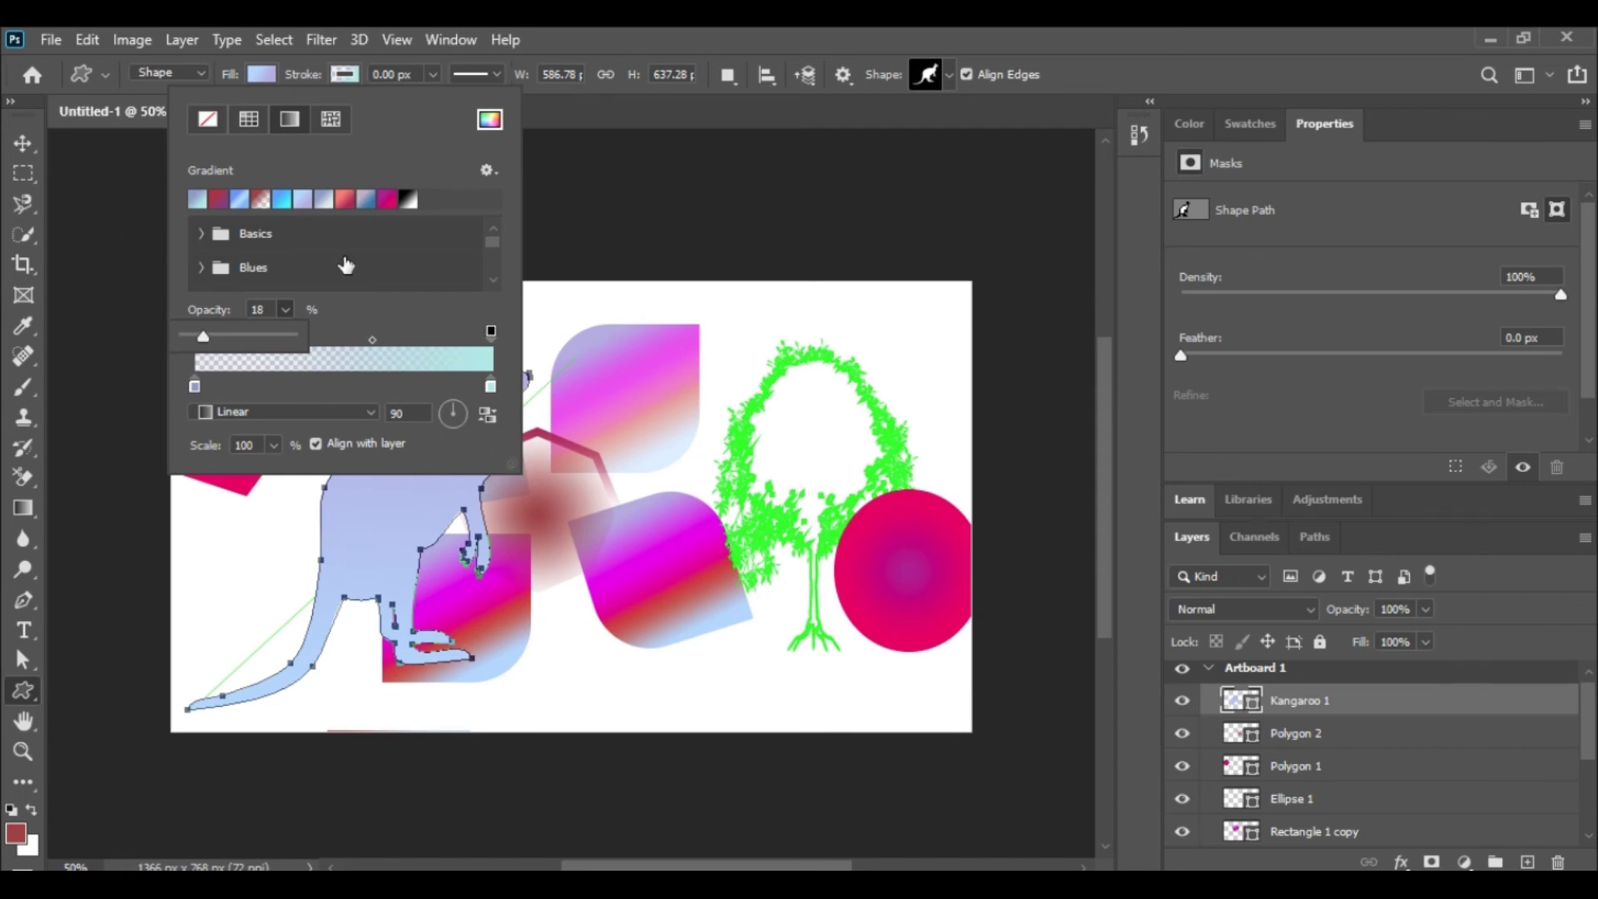
# Nudge the kangaroo up over the left petals.
pyautogui.click(22, 143)
pyautogui.moveTo(463, 489); pyautogui.dragTo(418, 479)
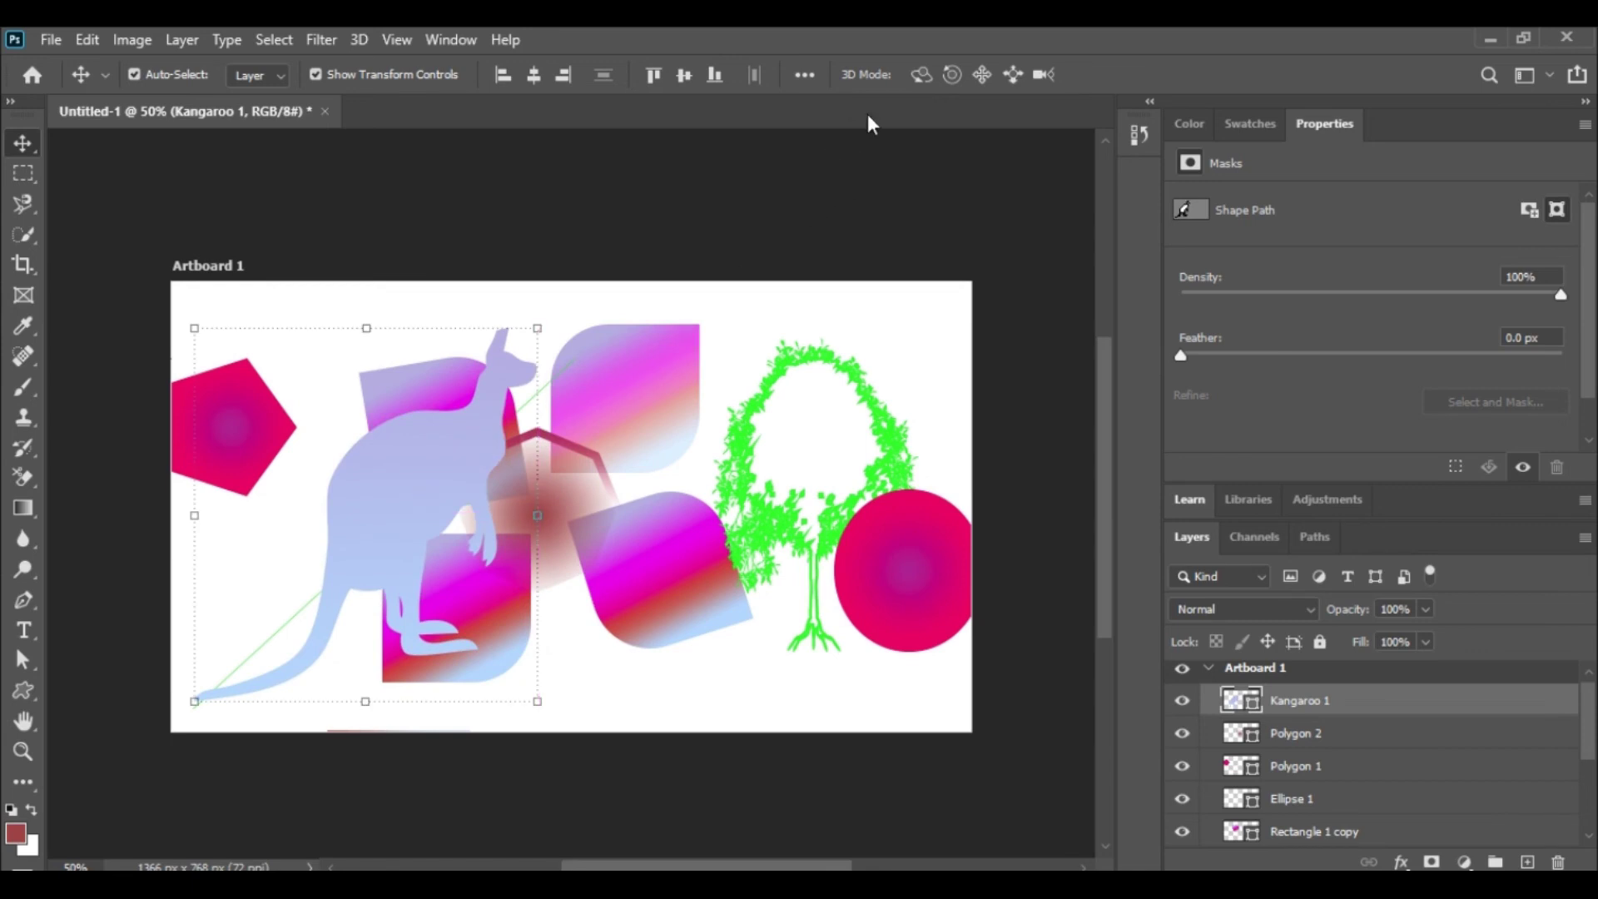
pyautogui.click(23, 691)
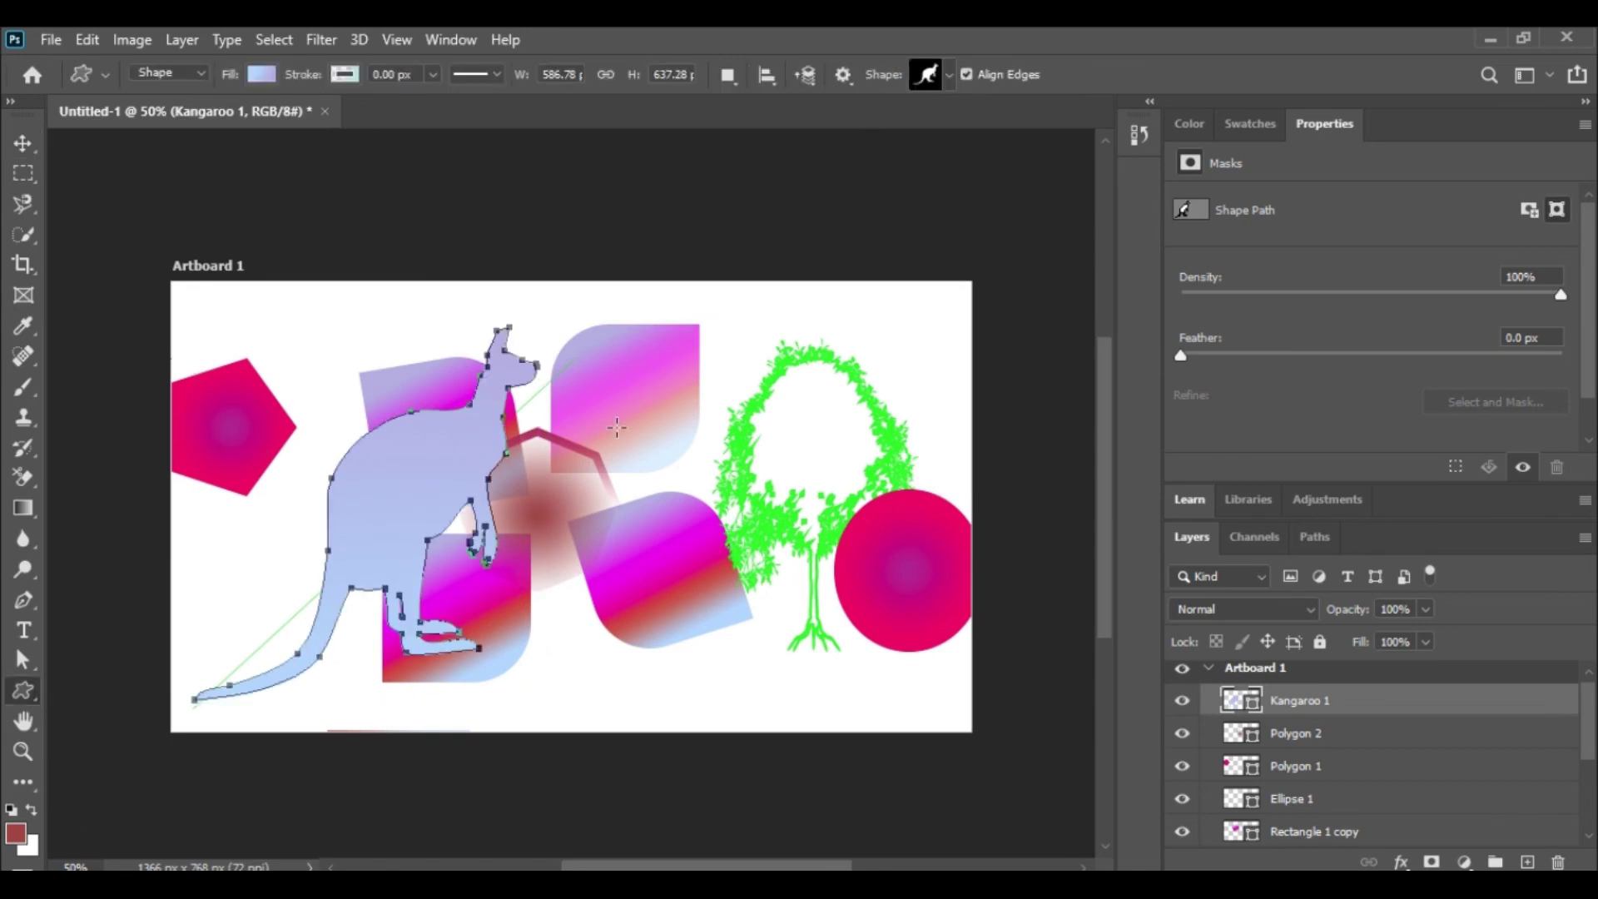
# Draw the Fox 1 preset shape in the artboard's middle over the tree.
pyautogui.click(949, 75)
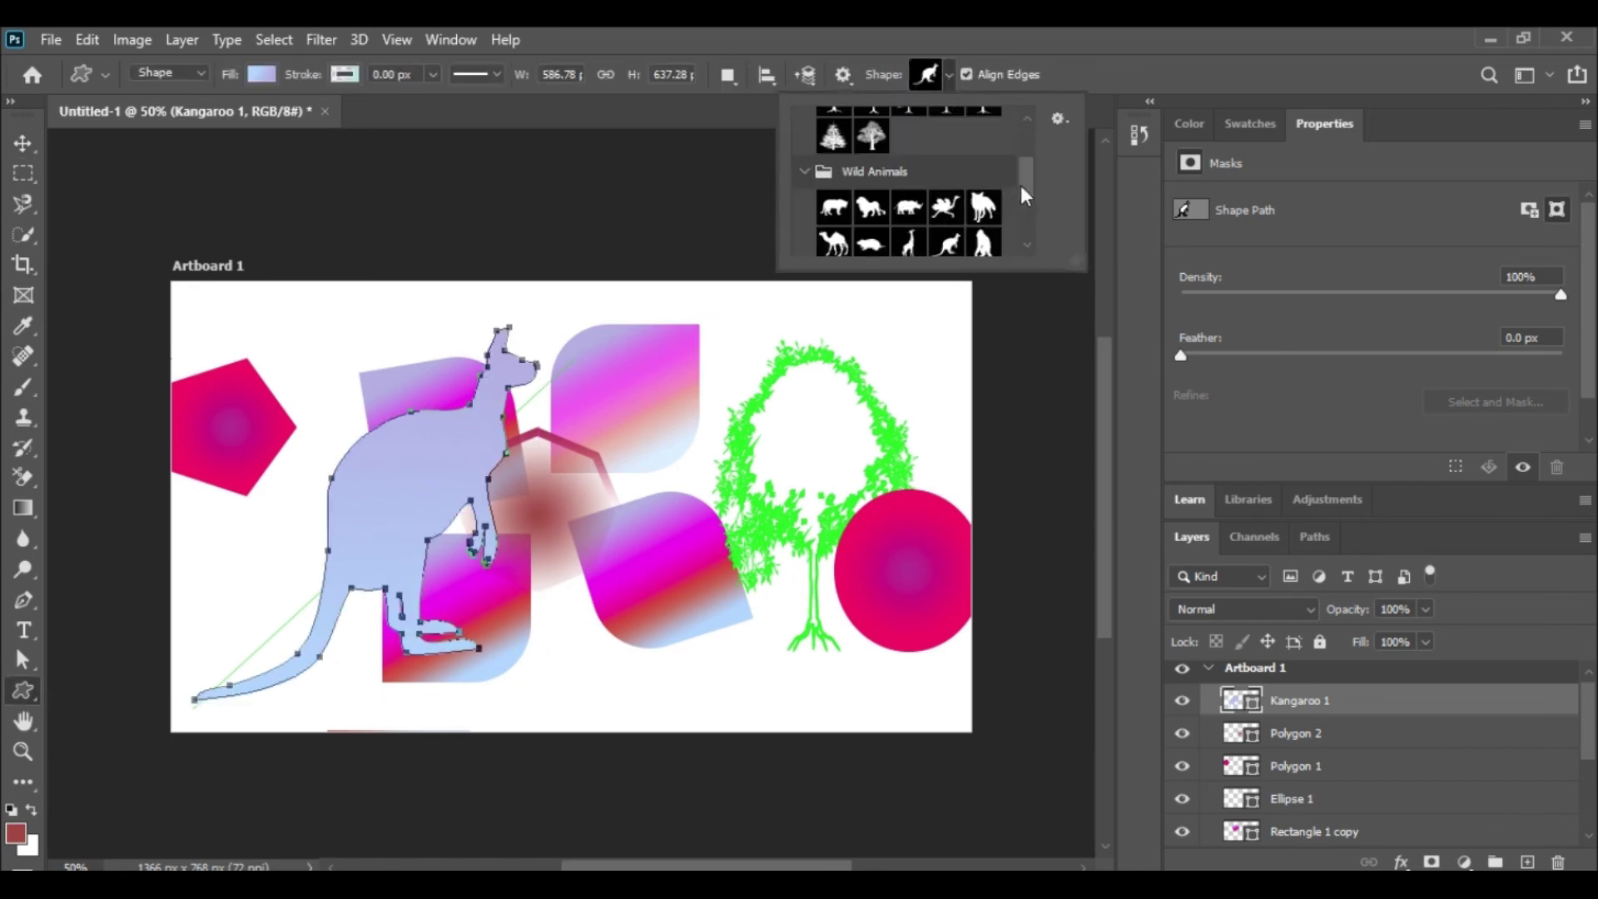
pyautogui.click(1023, 248)
pyautogui.click(983, 201)
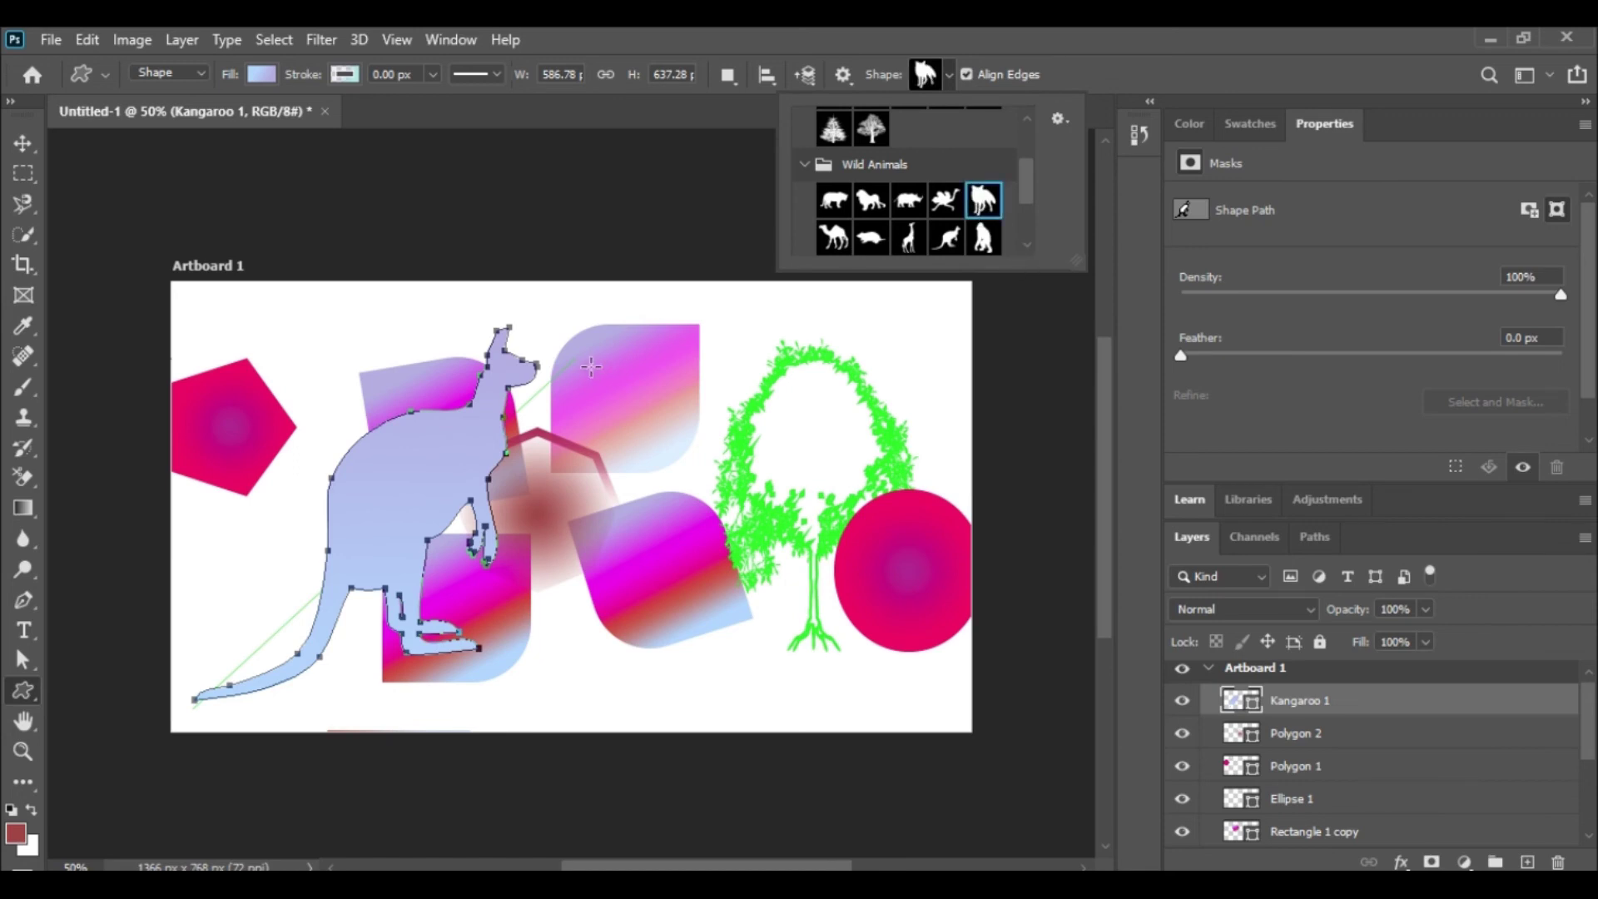
pyautogui.moveTo(591, 367); pyautogui.dragTo(849, 679)
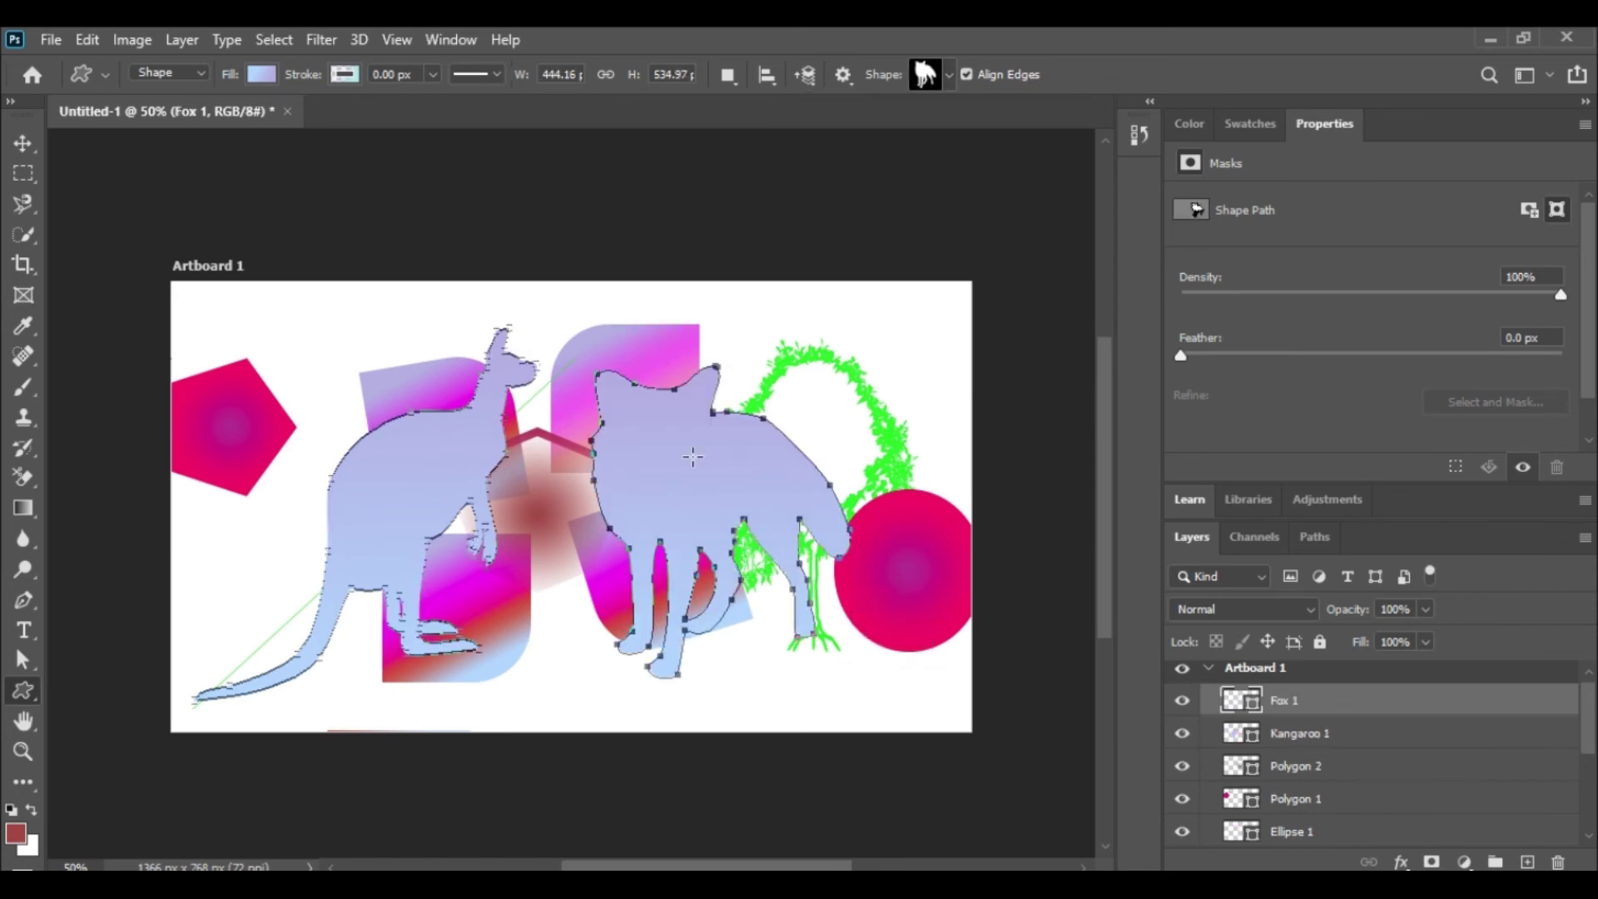
# Fill the fox with solid red from the recently used colours.
pyautogui.click(261, 74)
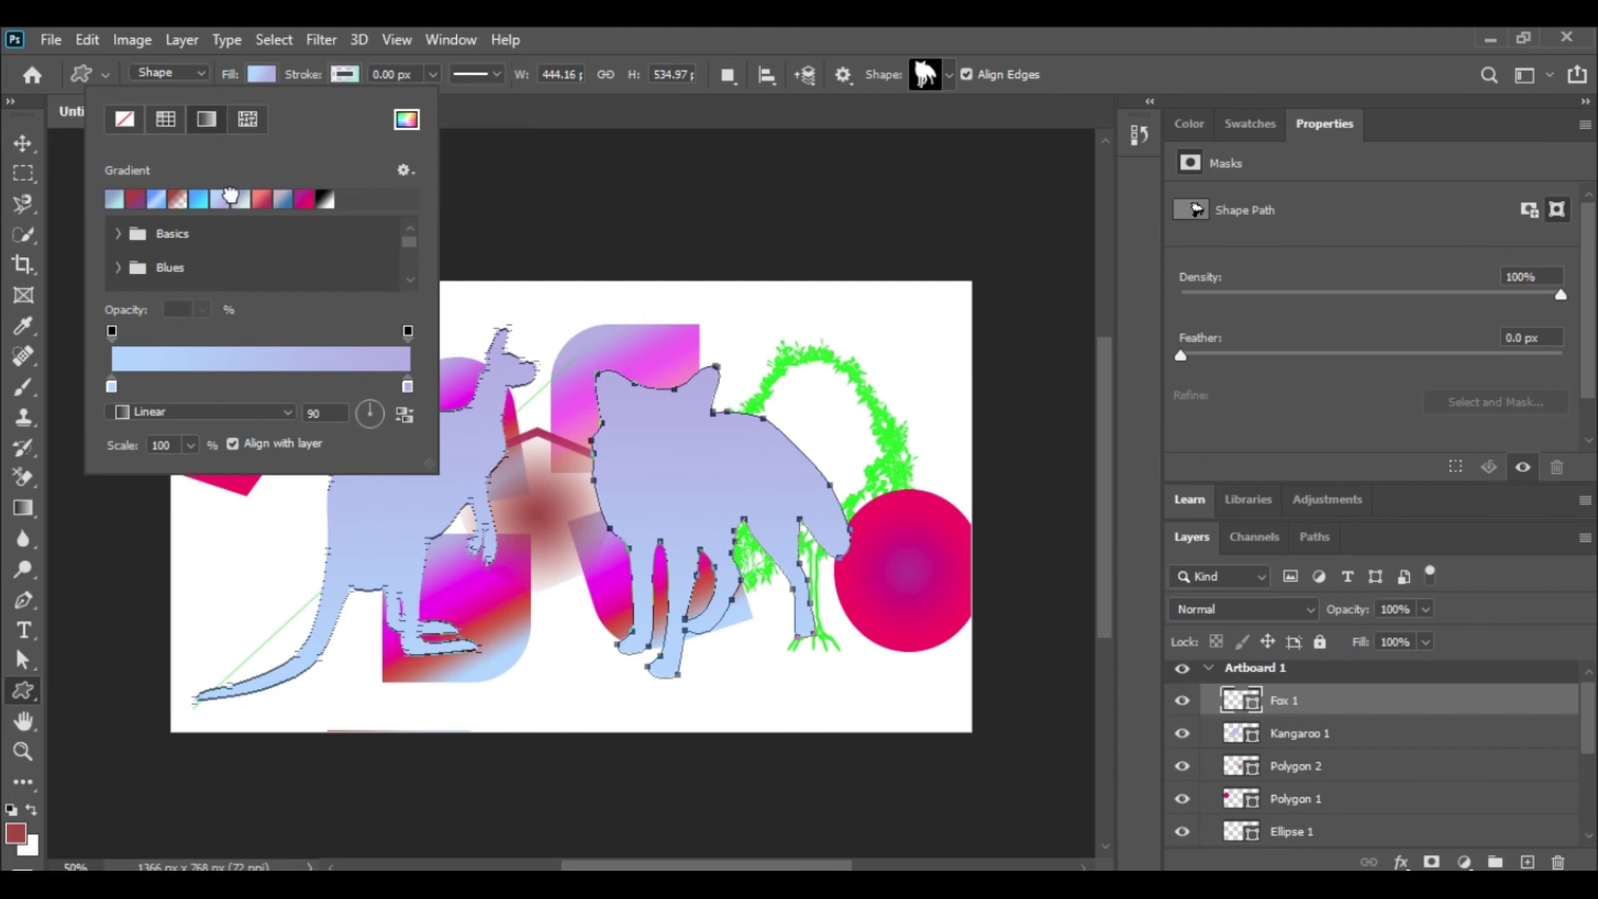
pyautogui.click(240, 200)
pyautogui.click(198, 200)
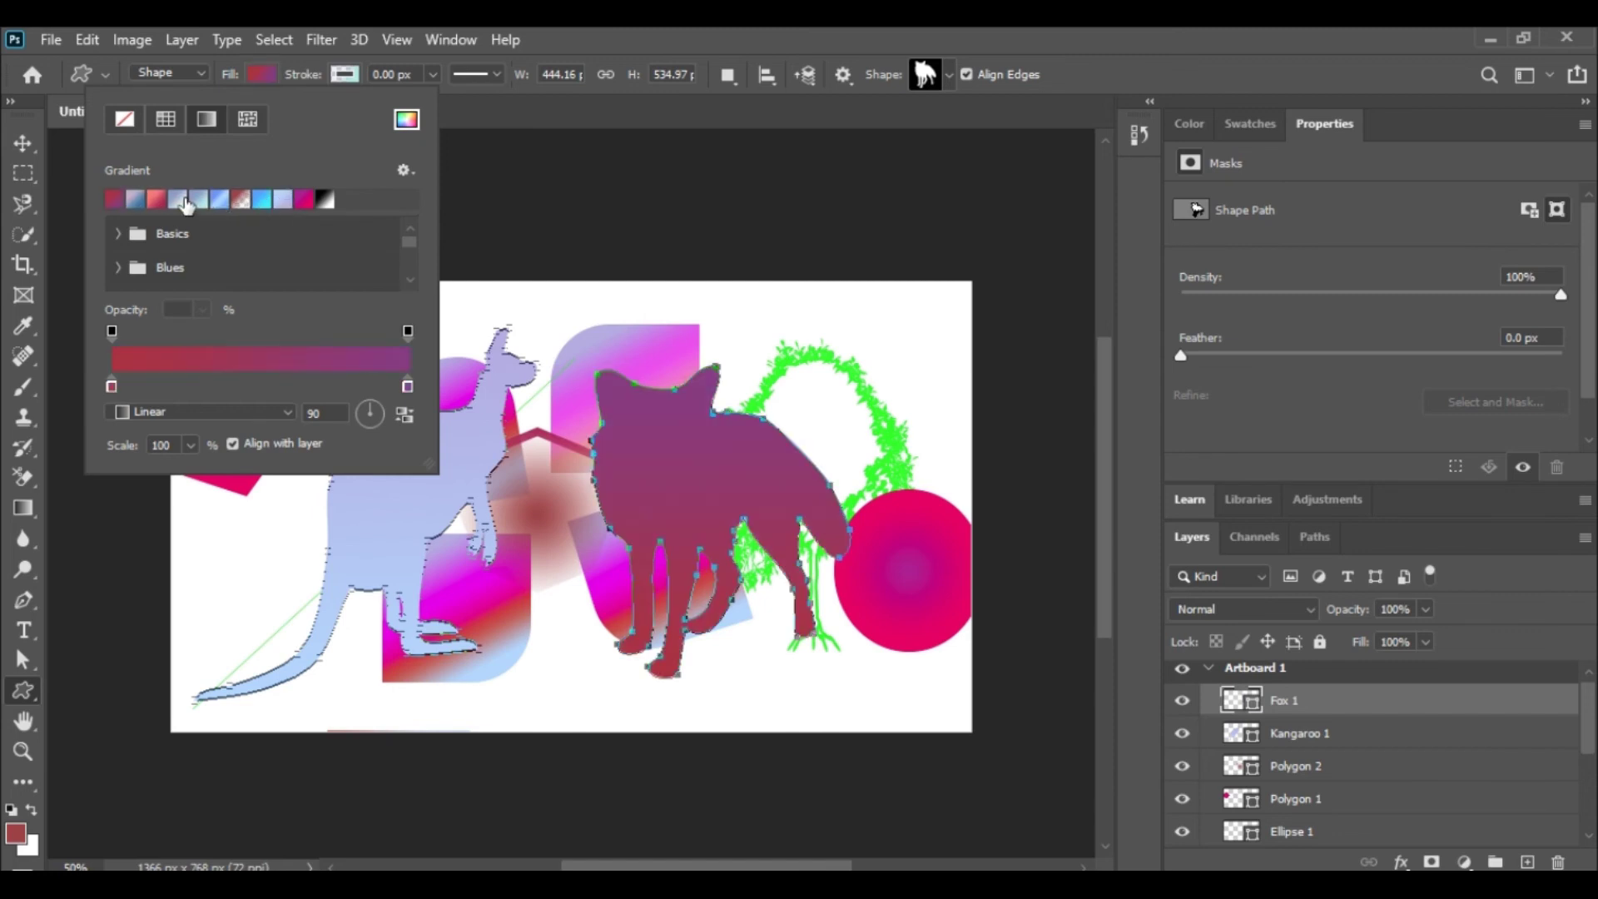
pyautogui.click(166, 119)
pyautogui.click(260, 200)
pyautogui.click(342, 200)
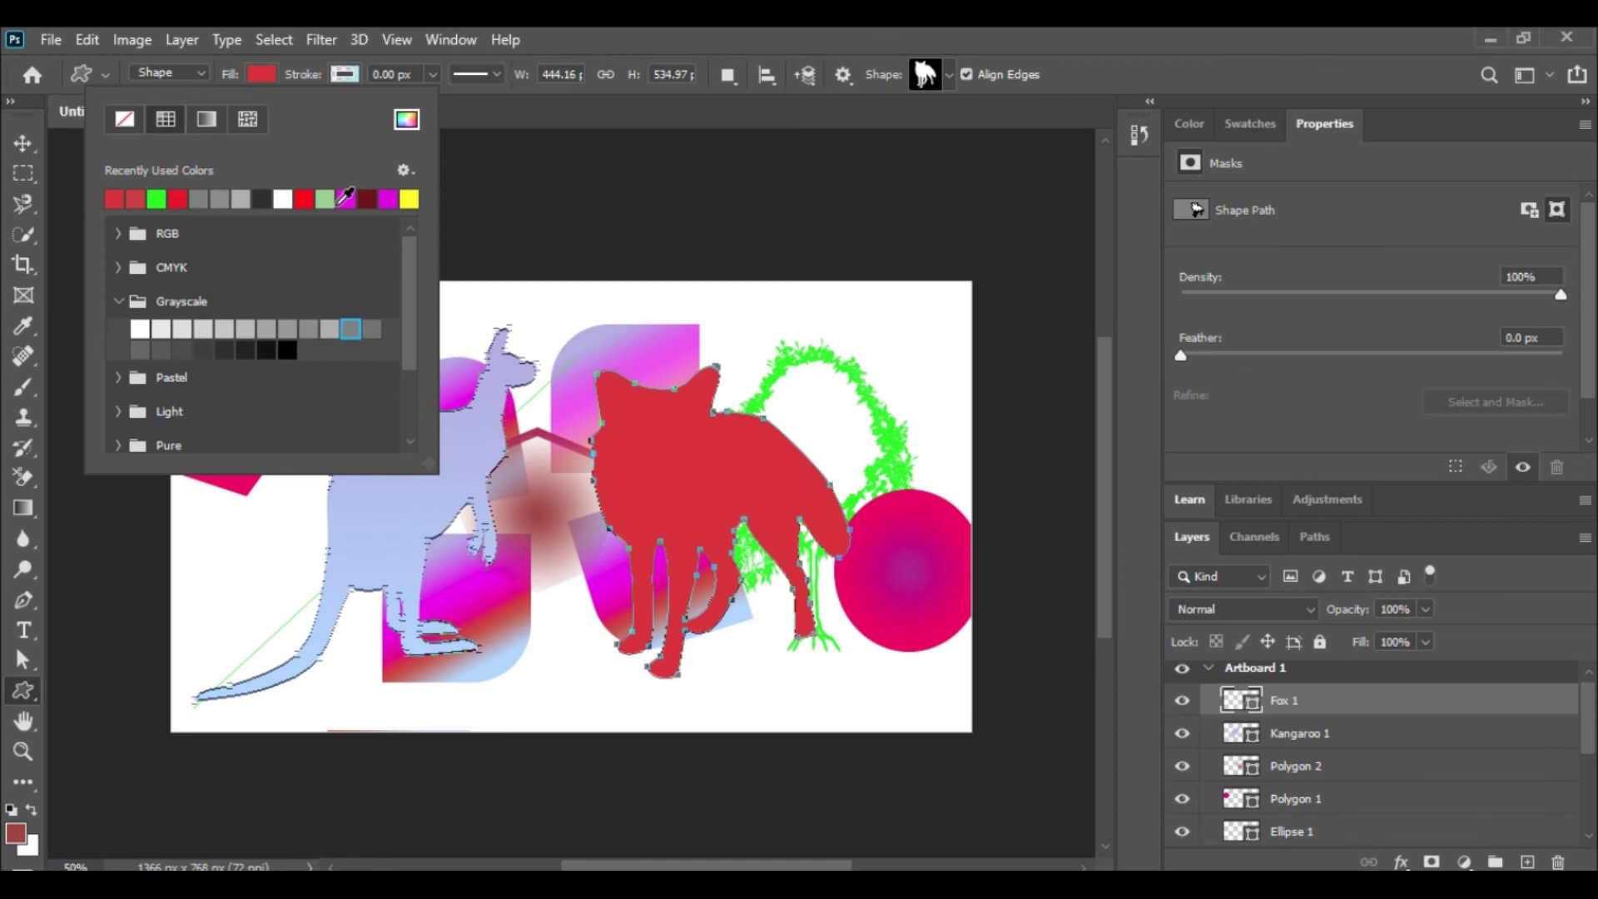
pyautogui.click(27, 696)
pyautogui.rightClick(26, 692)
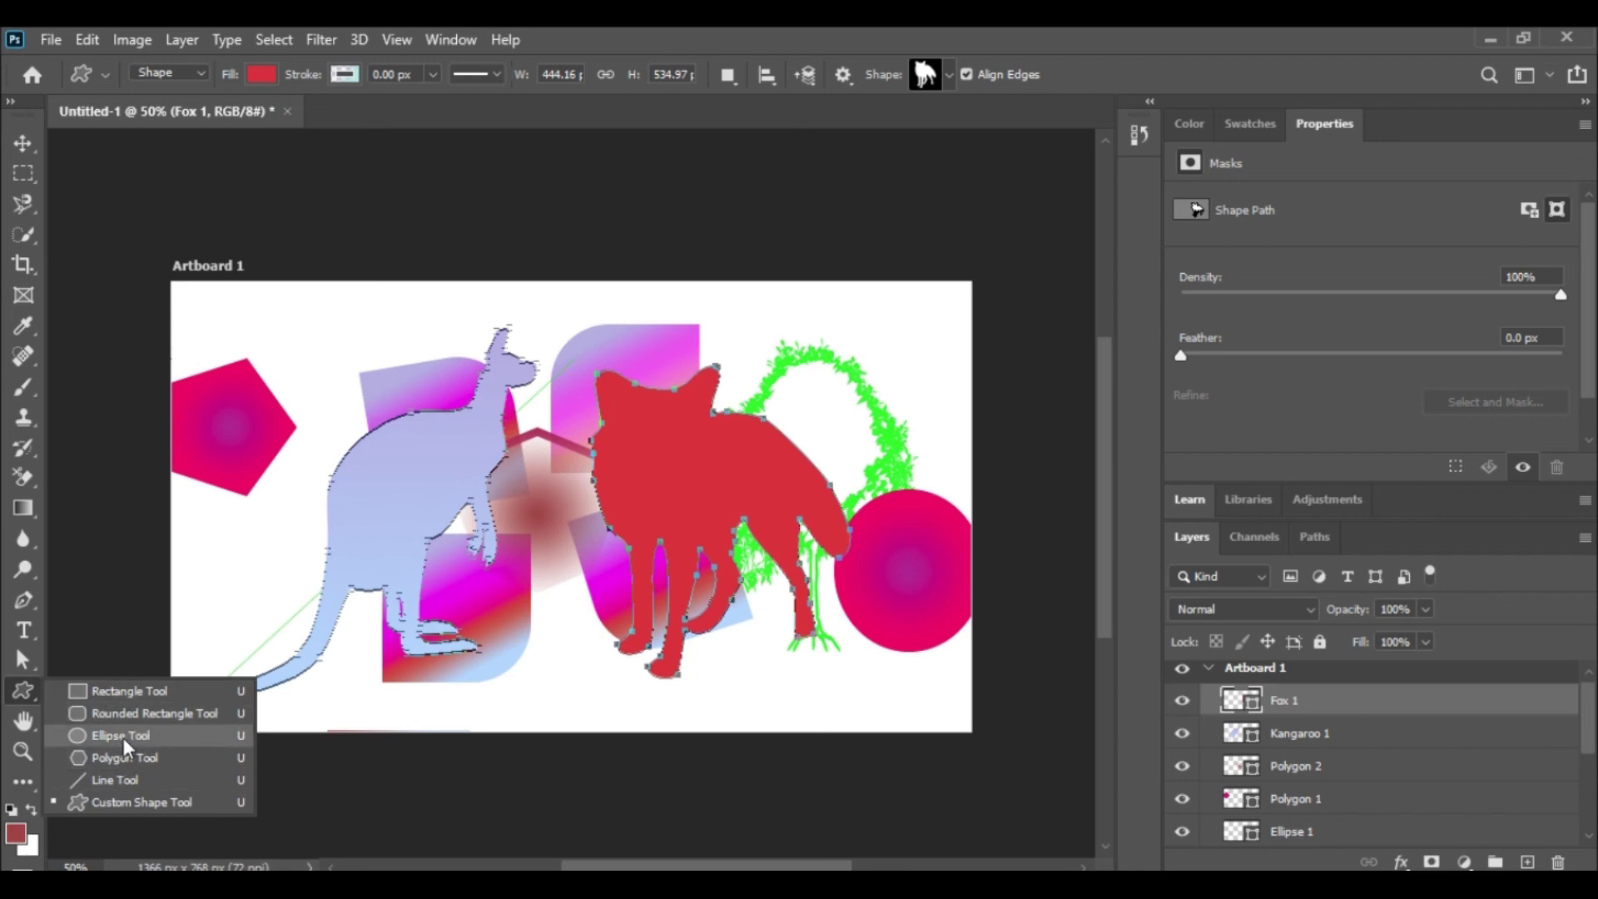
# Draw a red rectangle at the lower left and move it up beside the pentagon.
pyautogui.click(142, 691)
pyautogui.moveTo(228, 515); pyautogui.dragTo(417, 633)
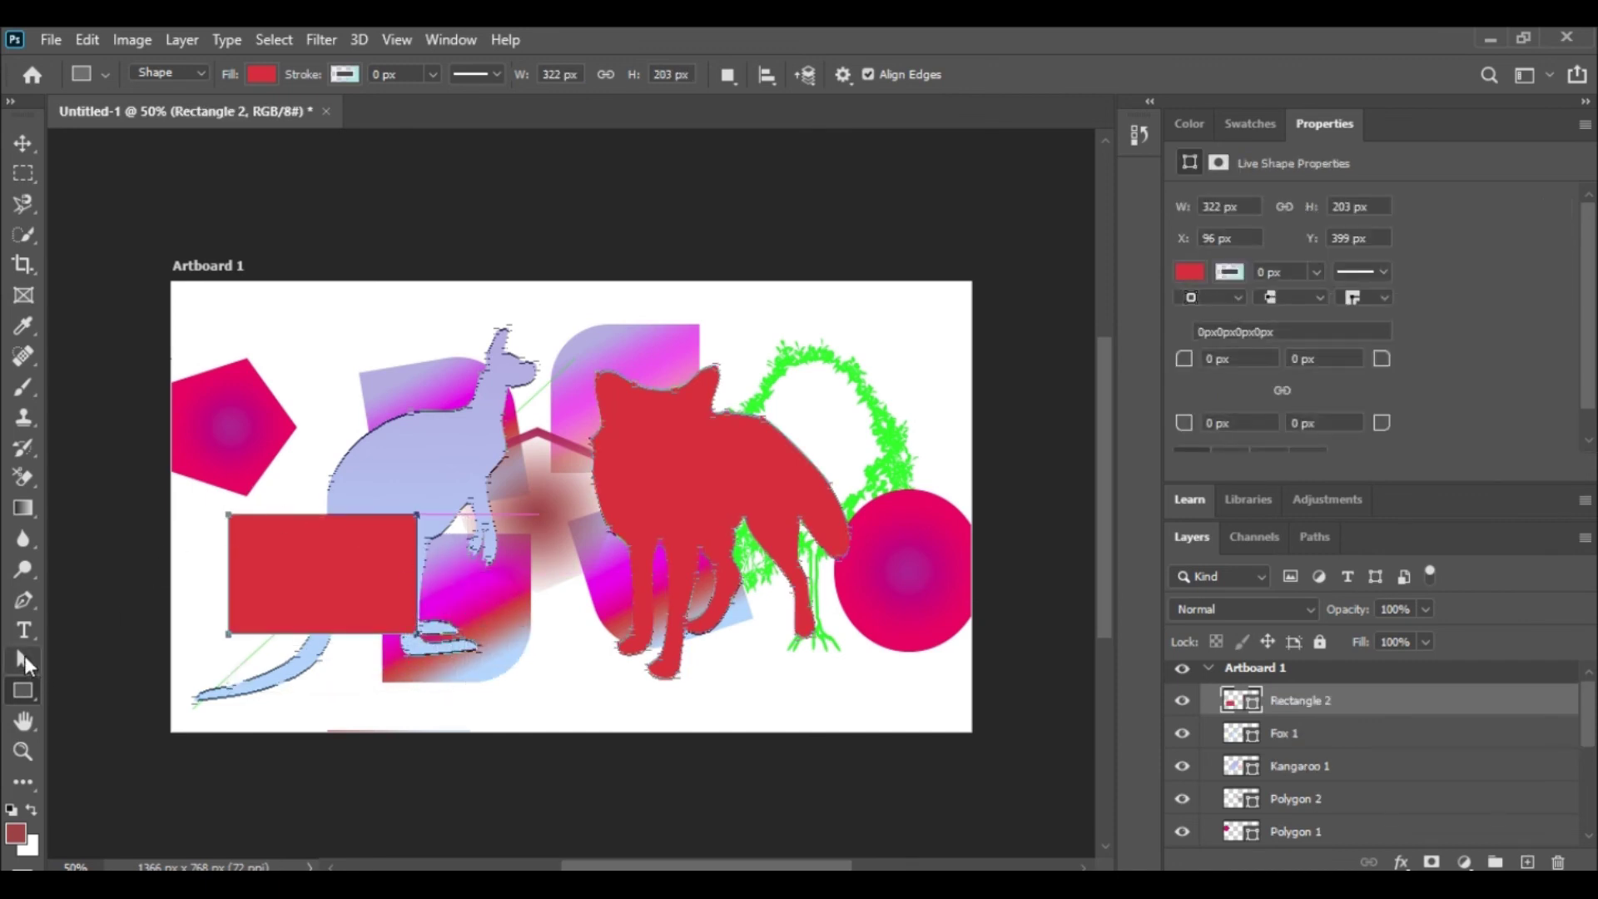
pyautogui.click(24, 657)
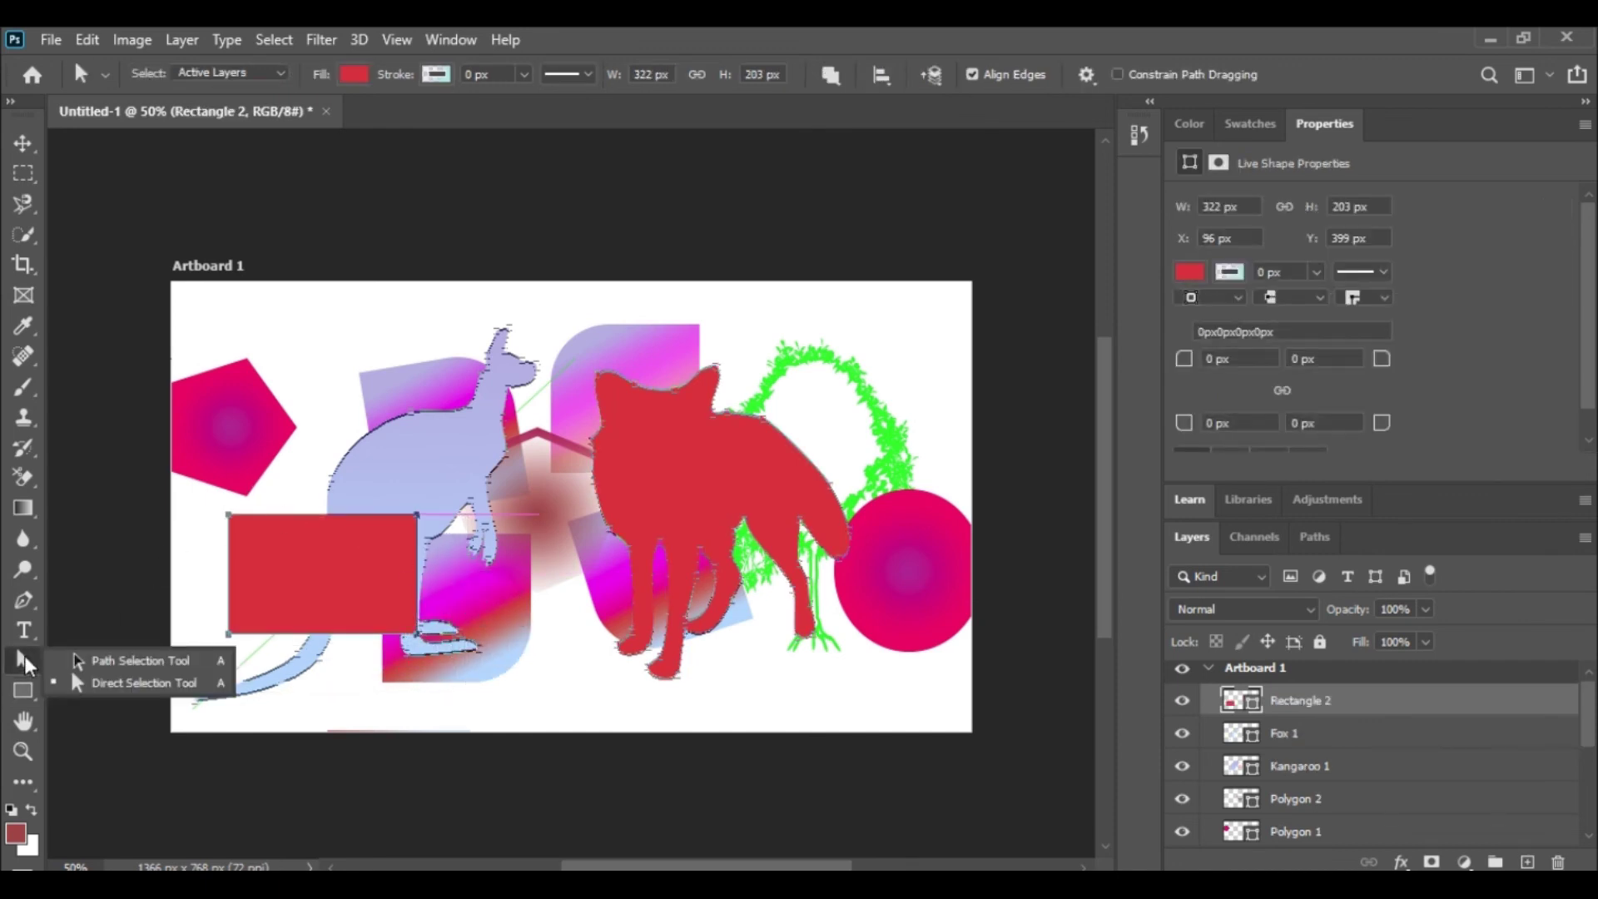
pyautogui.click(117, 662)
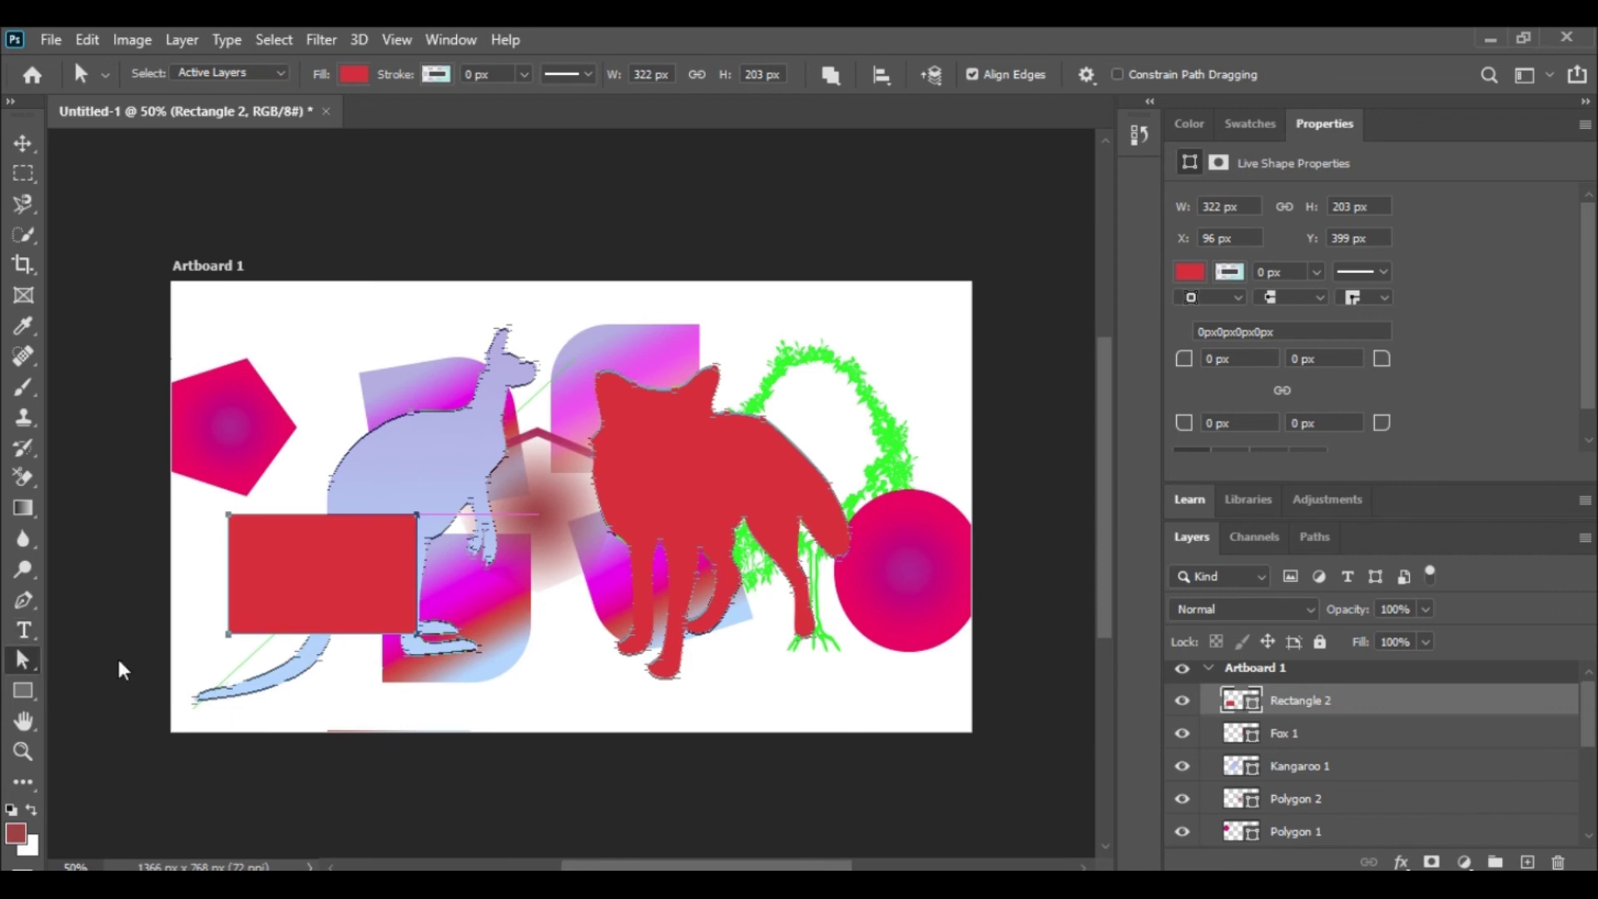
pyautogui.moveTo(253, 531); pyautogui.dragTo(307, 394)
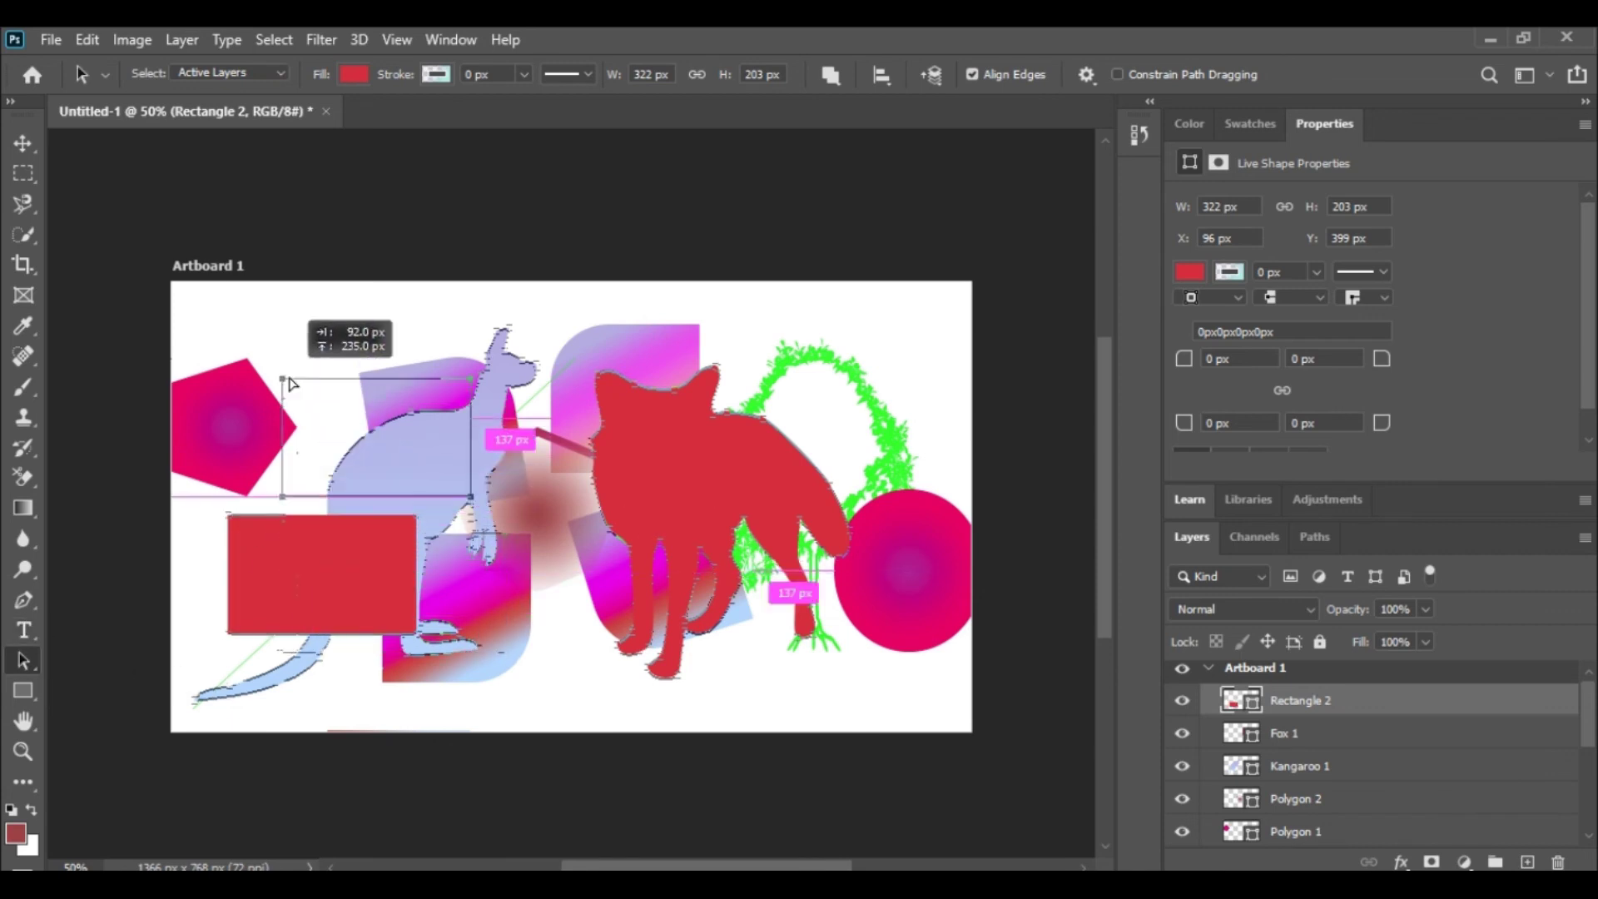
pyautogui.rightClick(34, 662)
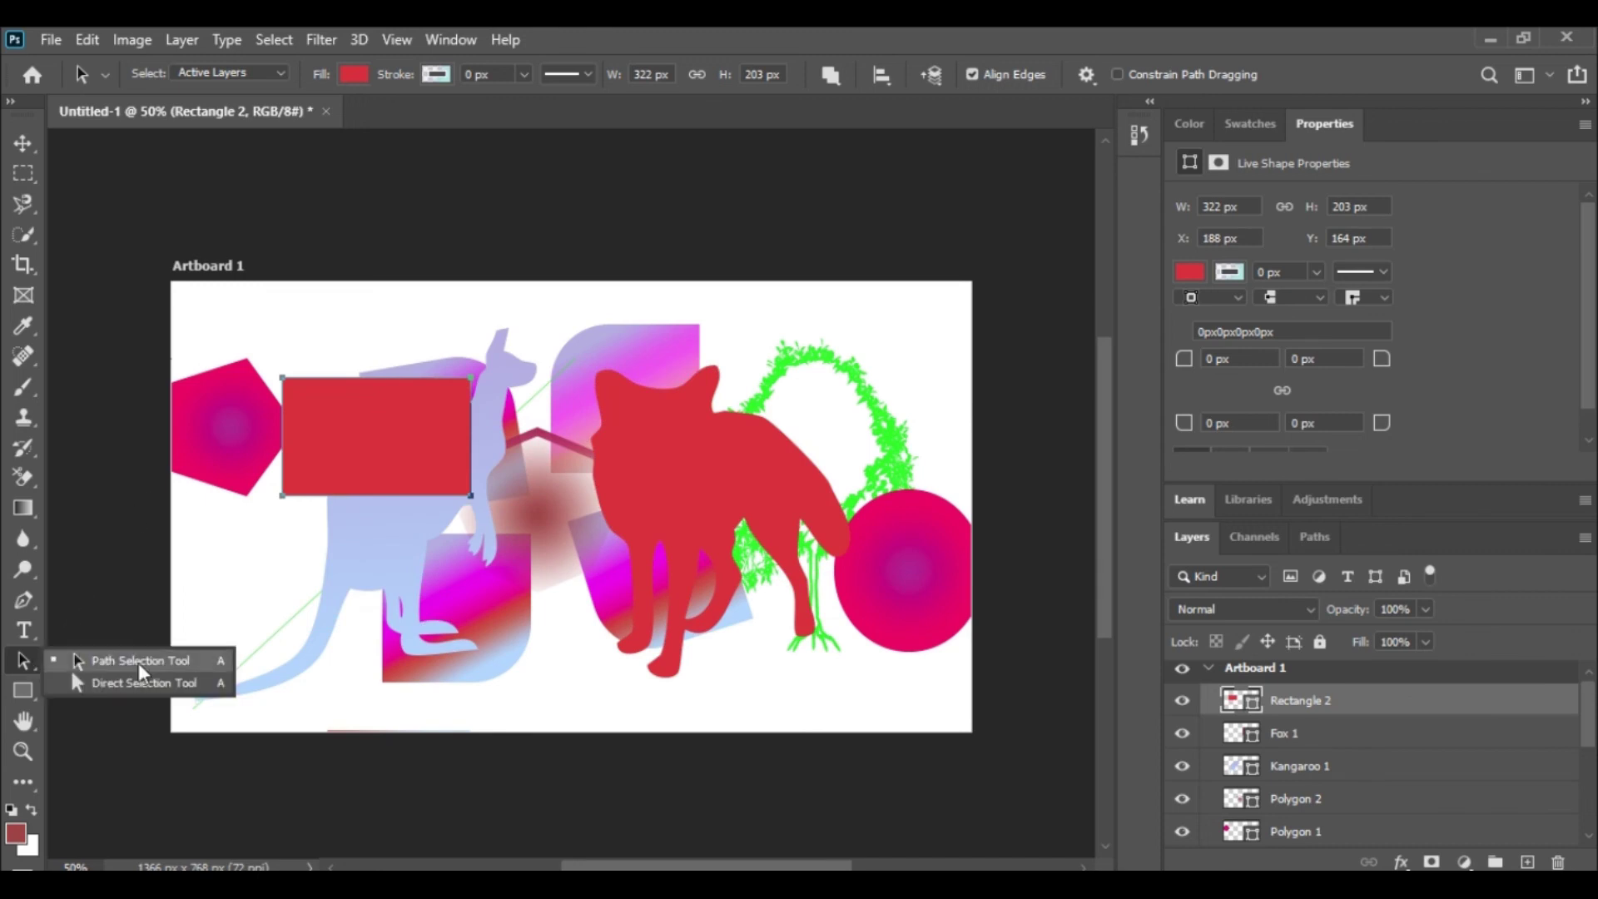
pyautogui.click(83, 662)
pyautogui.moveTo(283, 382); pyautogui.dragTo(280, 399)
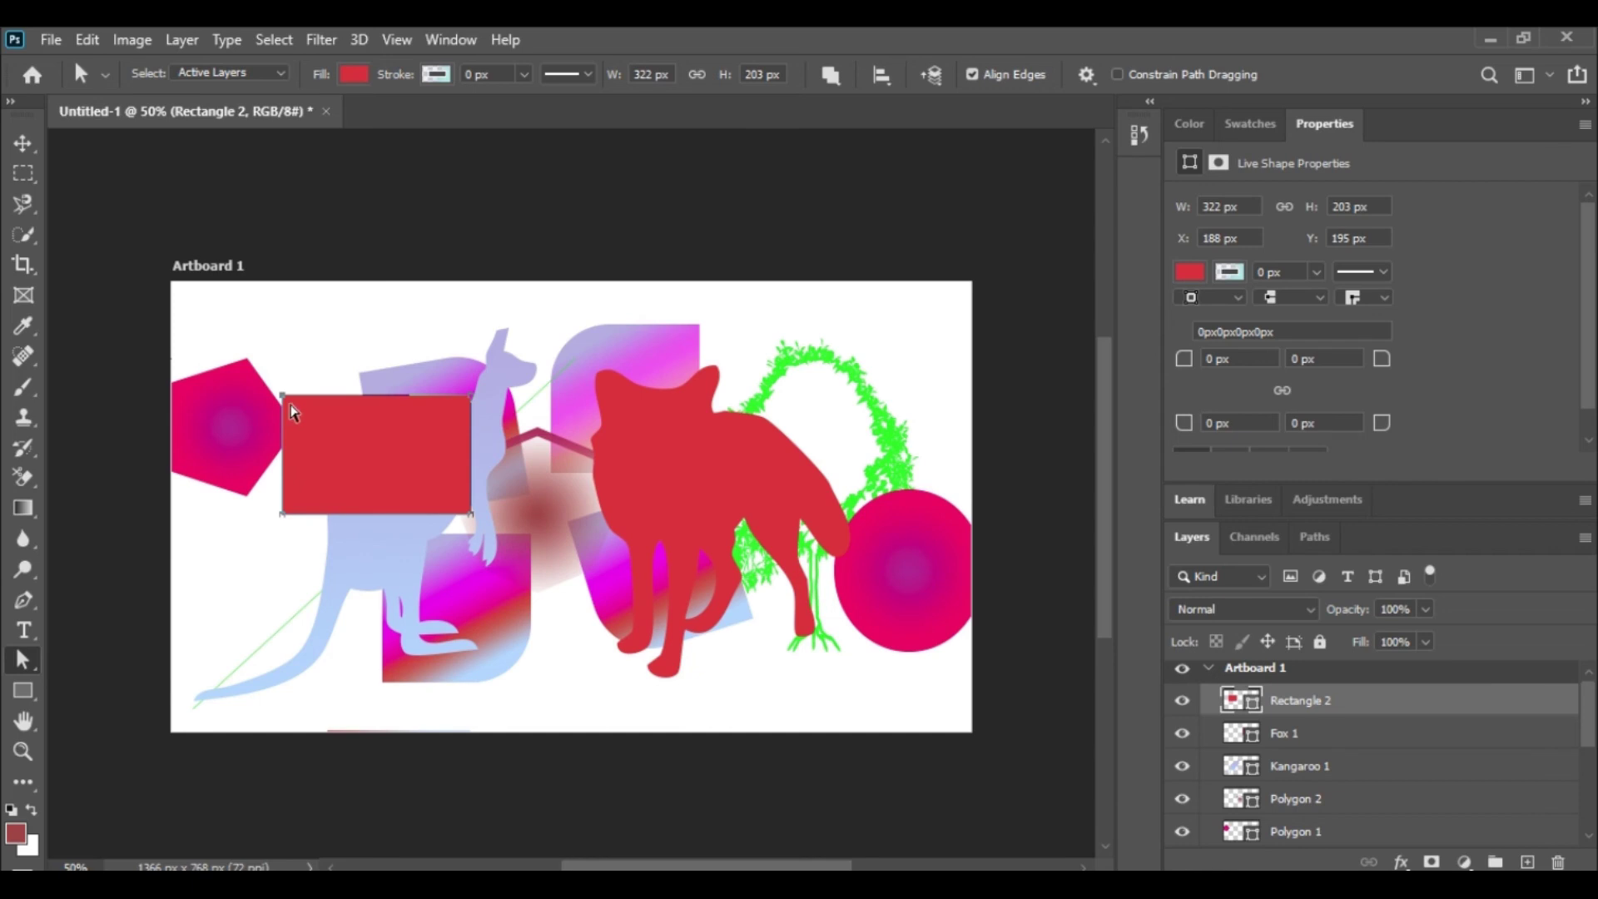
# Drag the rectangle's corner points into a large triangle over the kangaroo.
pyautogui.moveTo(284, 395)
pyautogui.mouseDown()
pyautogui.moveTo(291, 315)
pyautogui.moveTo(603, 666)
pyautogui.mouseUp()
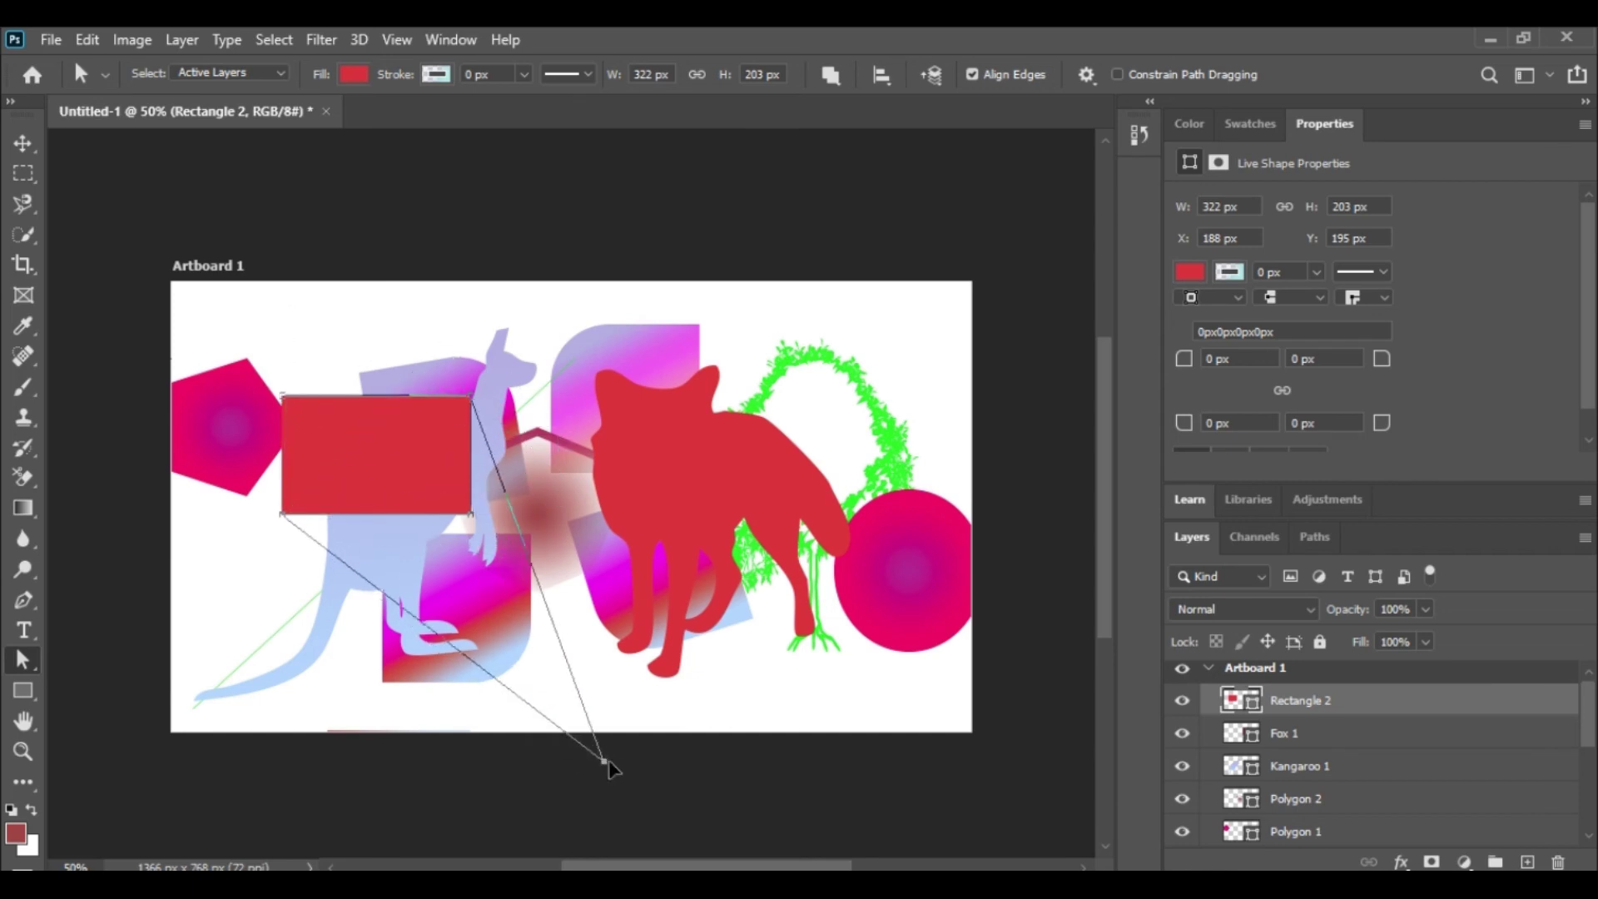
pyautogui.click(725, 365)
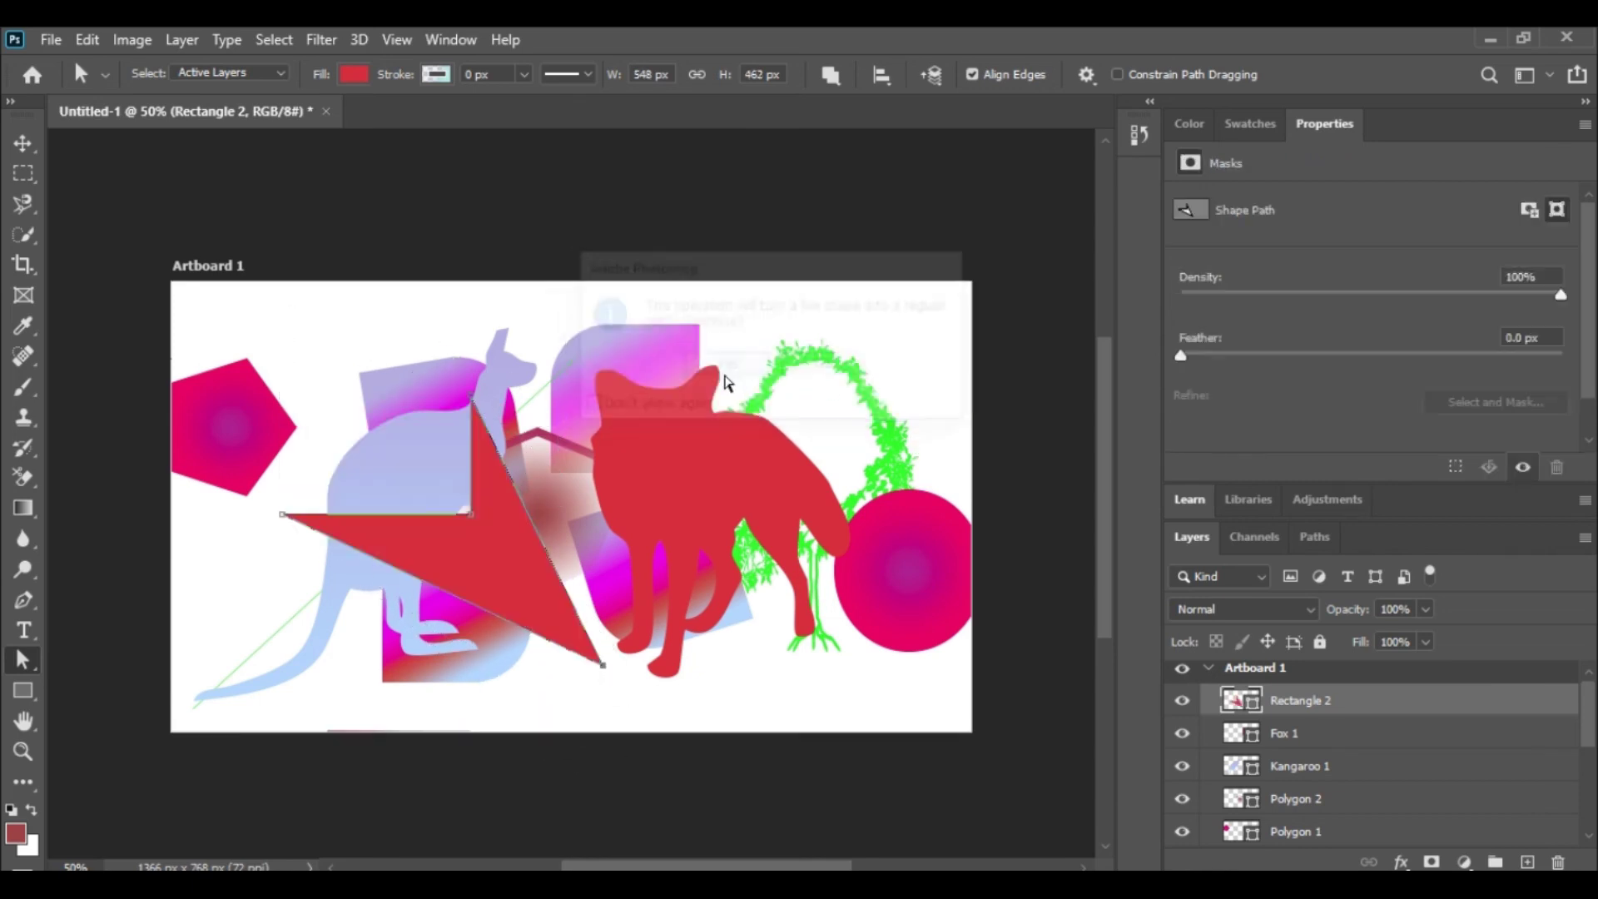
pyautogui.moveTo(382, 516); pyautogui.dragTo(338, 432)
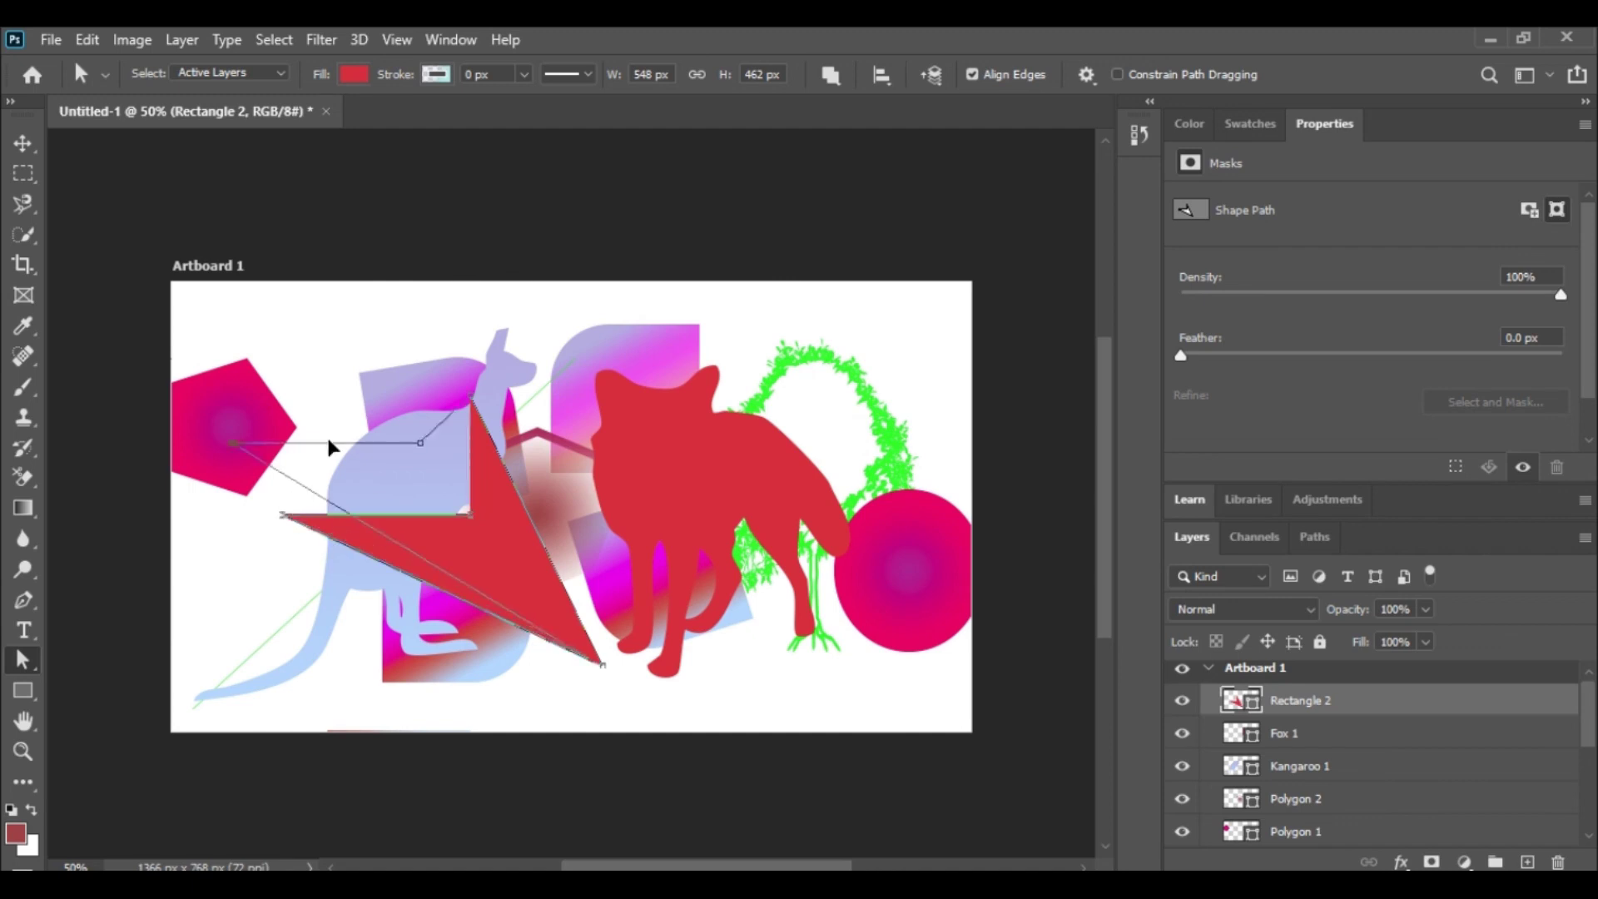
pyautogui.moveTo(372, 521); pyautogui.dragTo(326, 584)
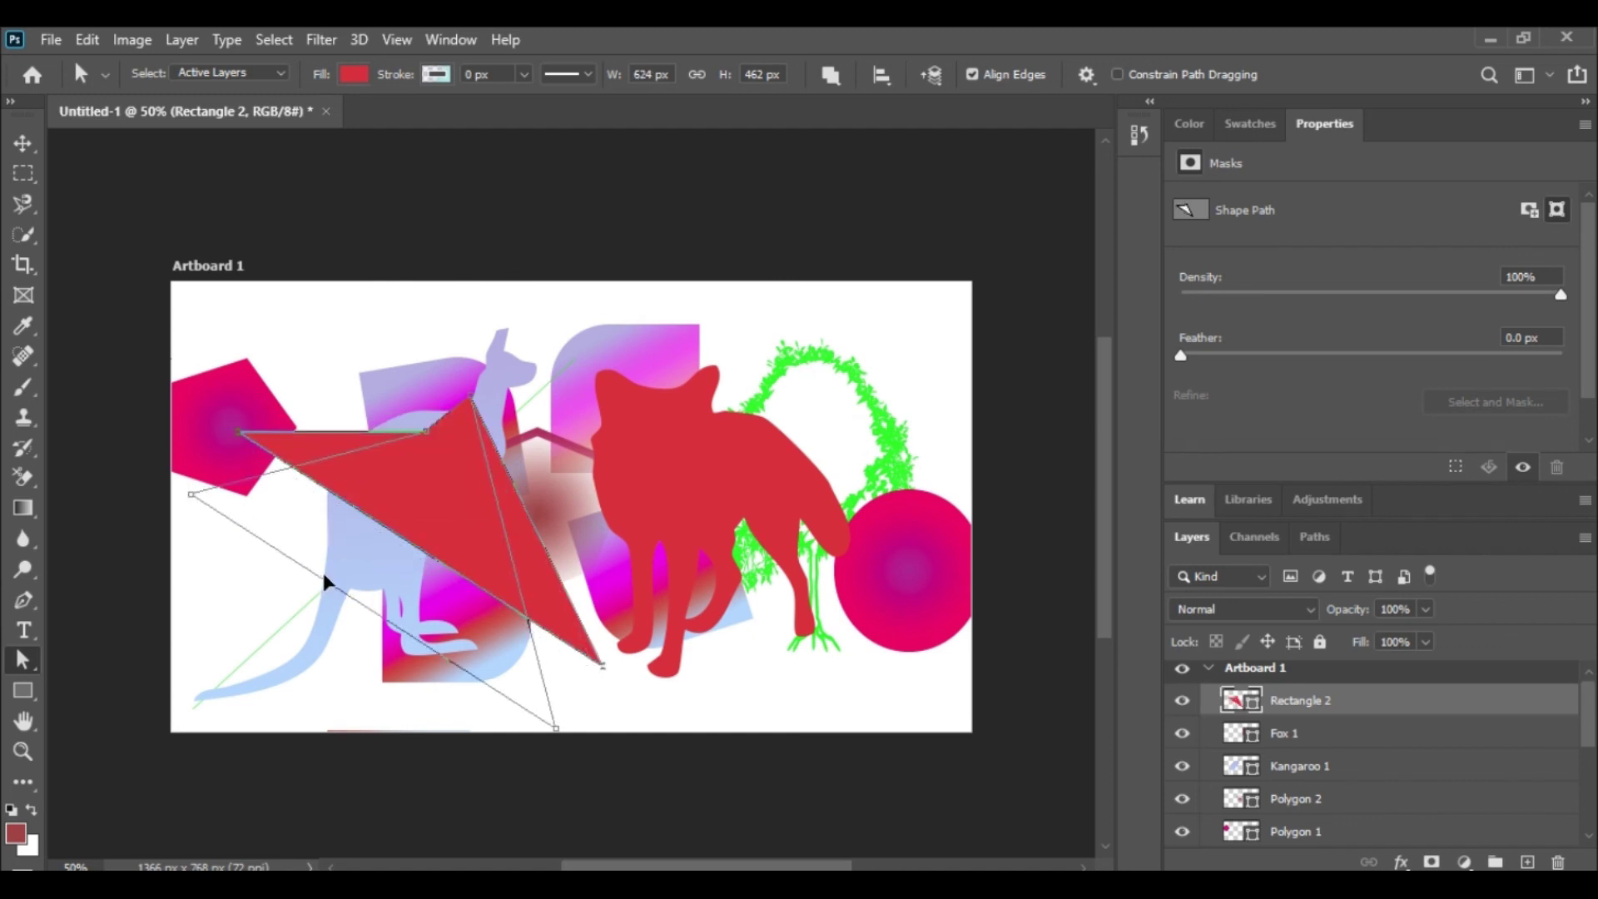
pyautogui.click(23, 600)
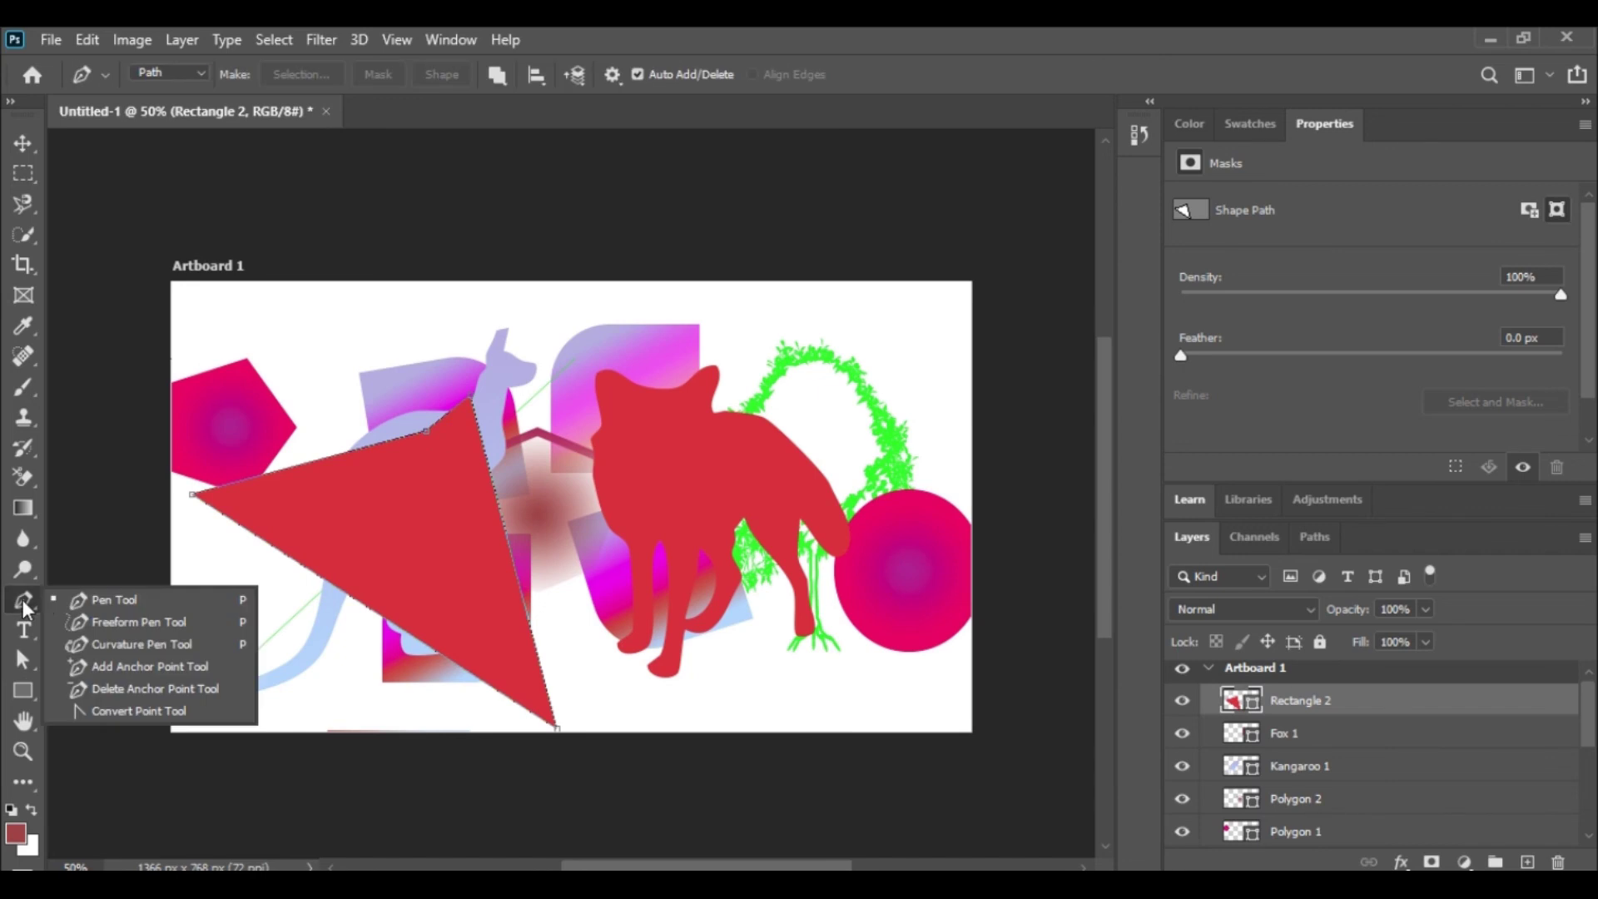
# Add anchors to curve the triangle's lower-left, top and right edges, pulling the peak toward the fox.
pyautogui.click(141, 665)
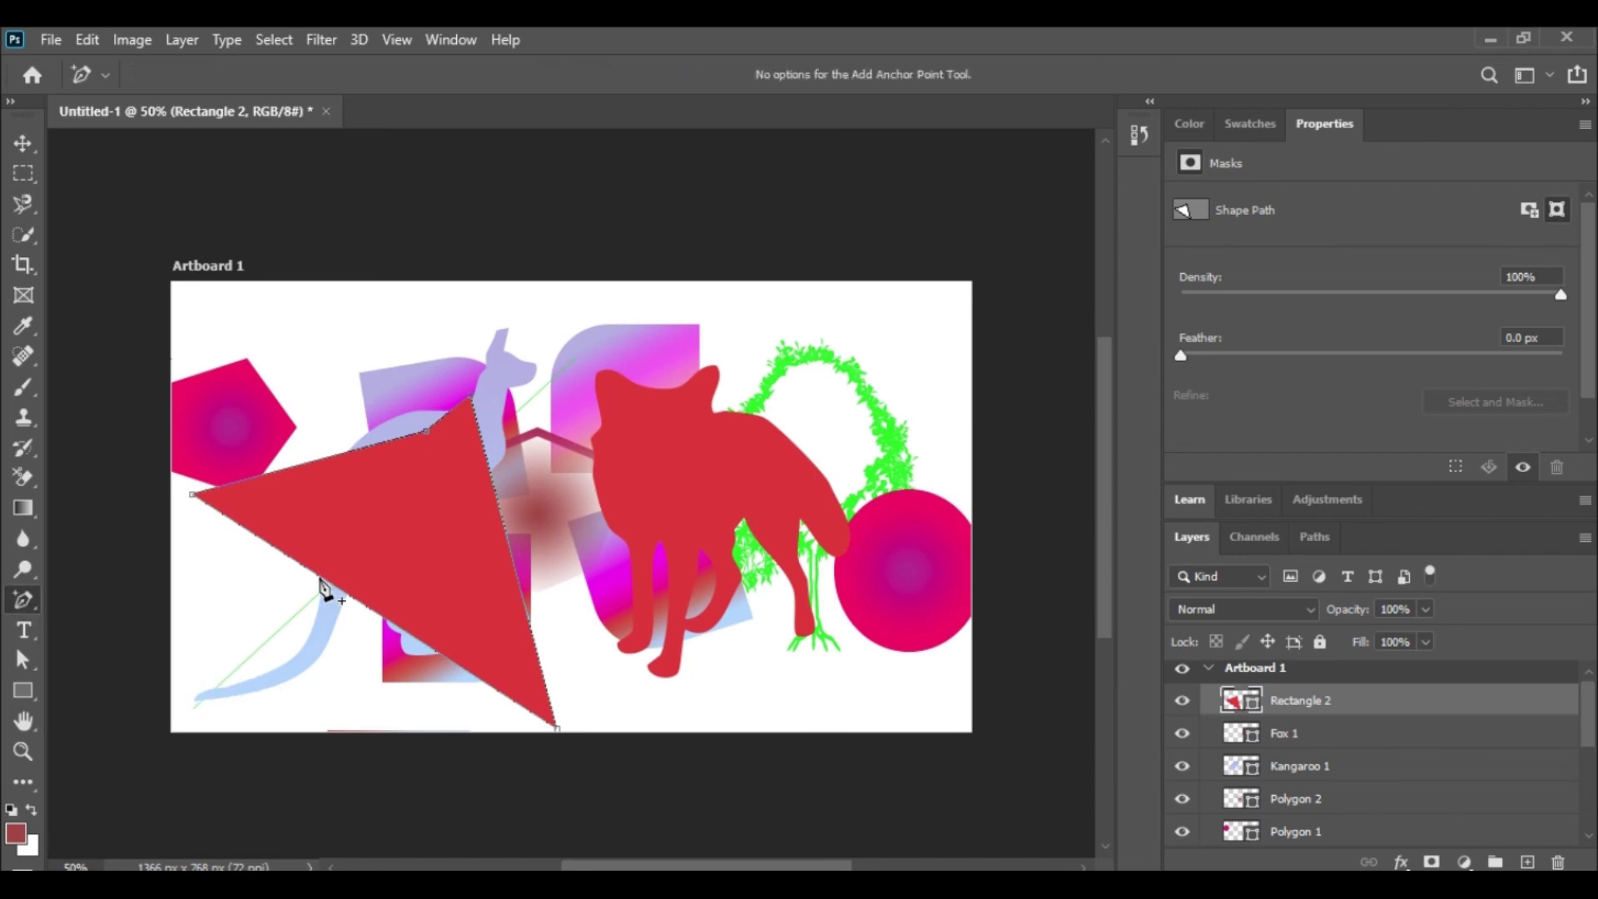
pyautogui.moveTo(323, 585); pyautogui.dragTo(243, 631)
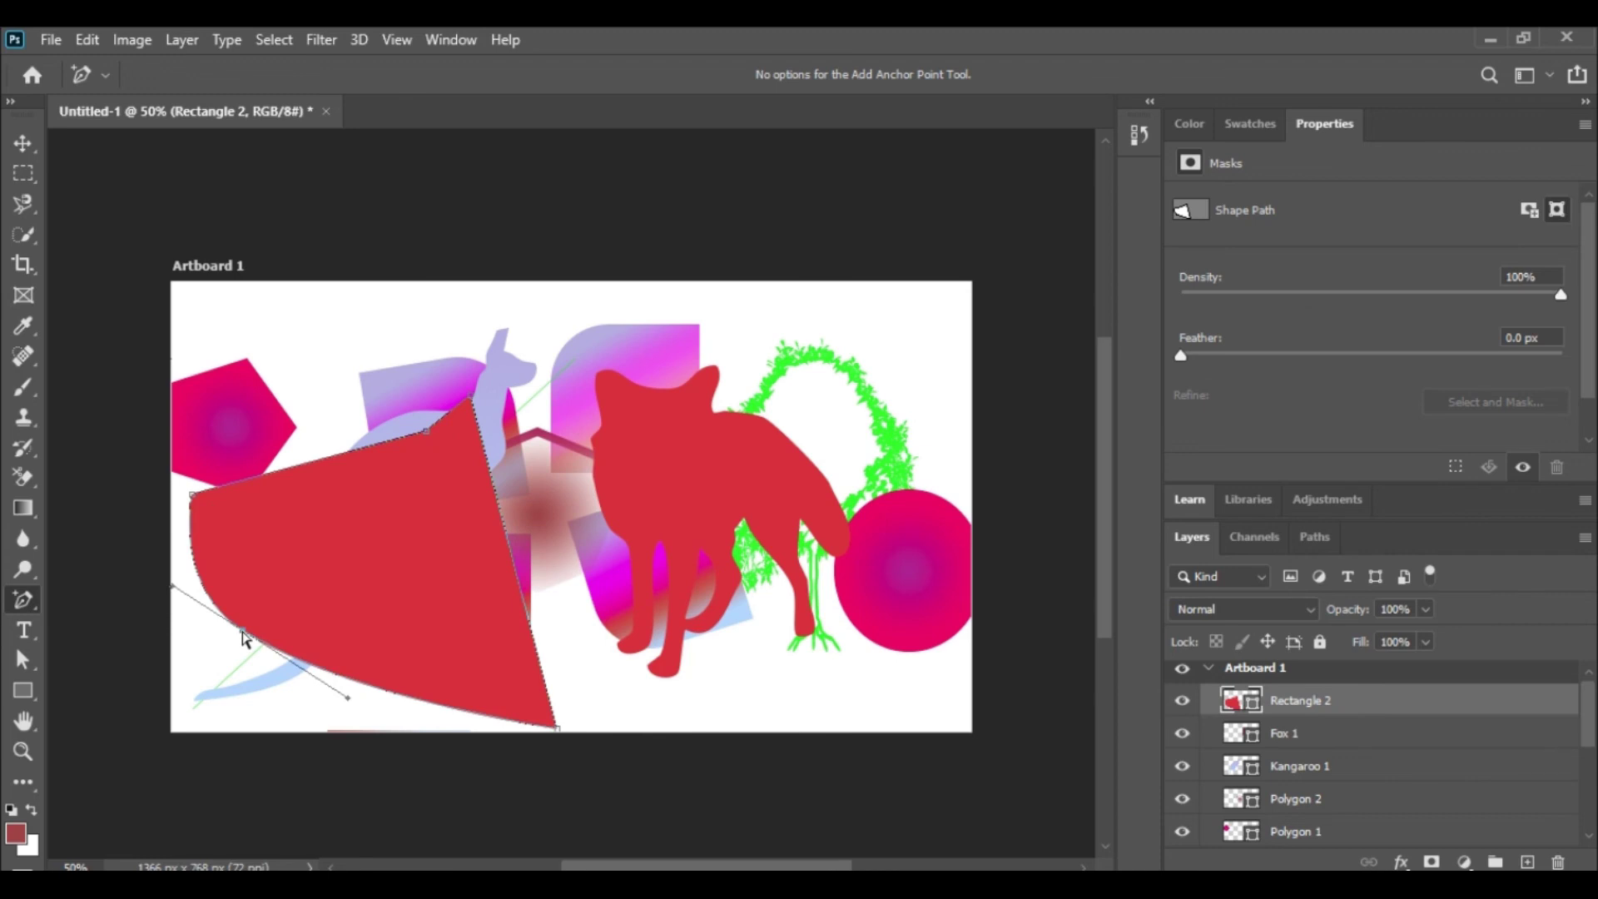
pyautogui.moveTo(251, 641); pyautogui.dragTo(323, 682)
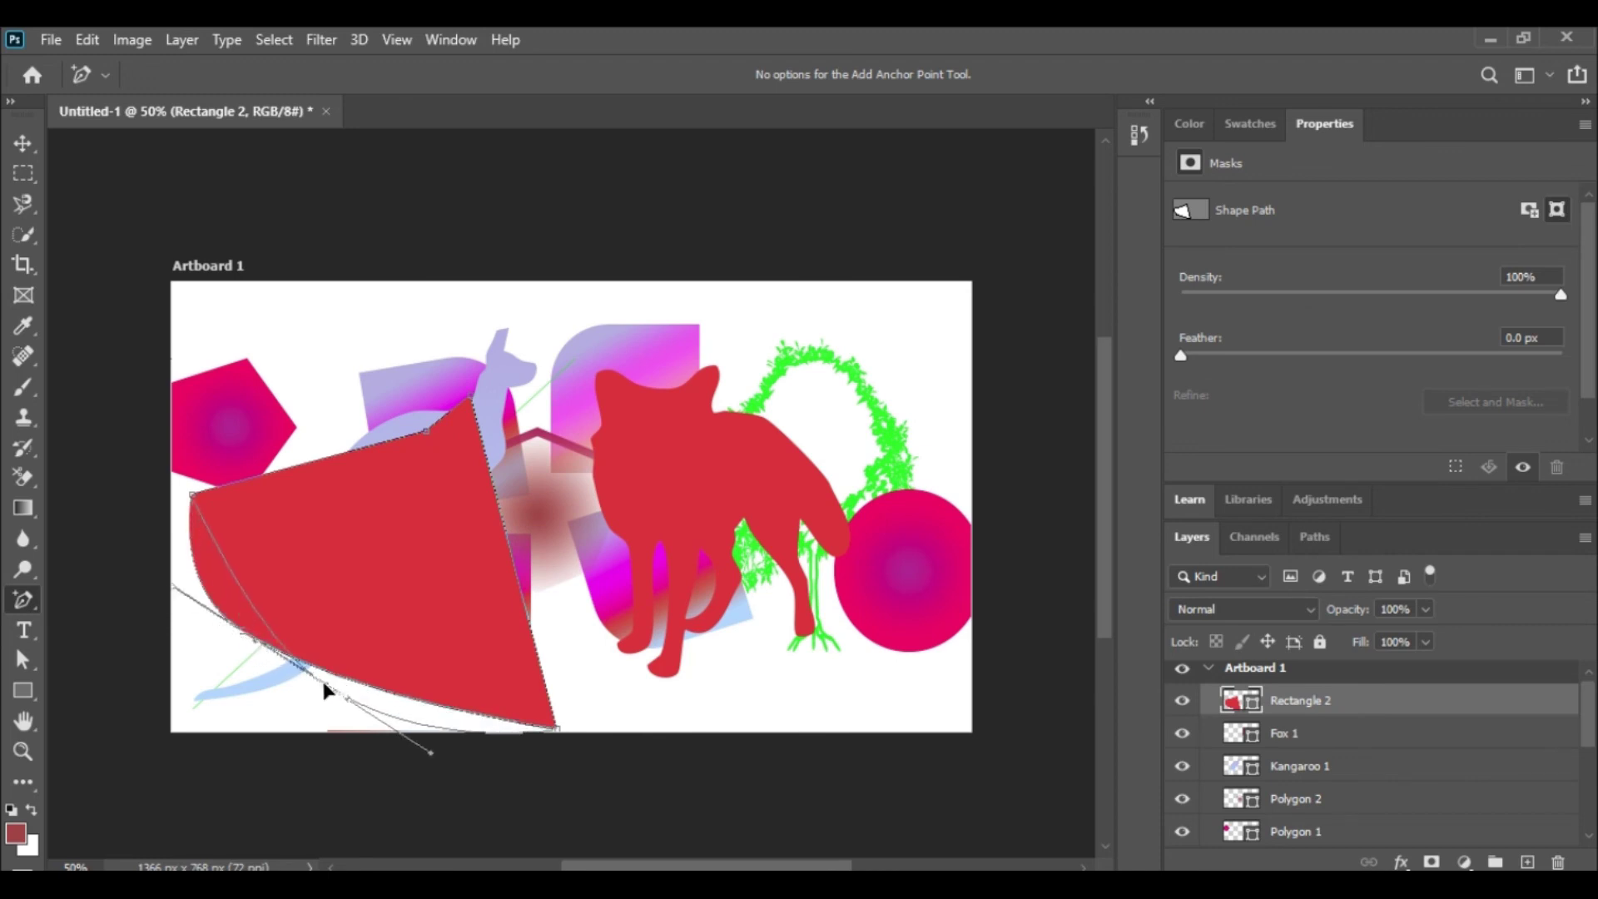
pyautogui.moveTo(337, 456); pyautogui.dragTo(330, 341)
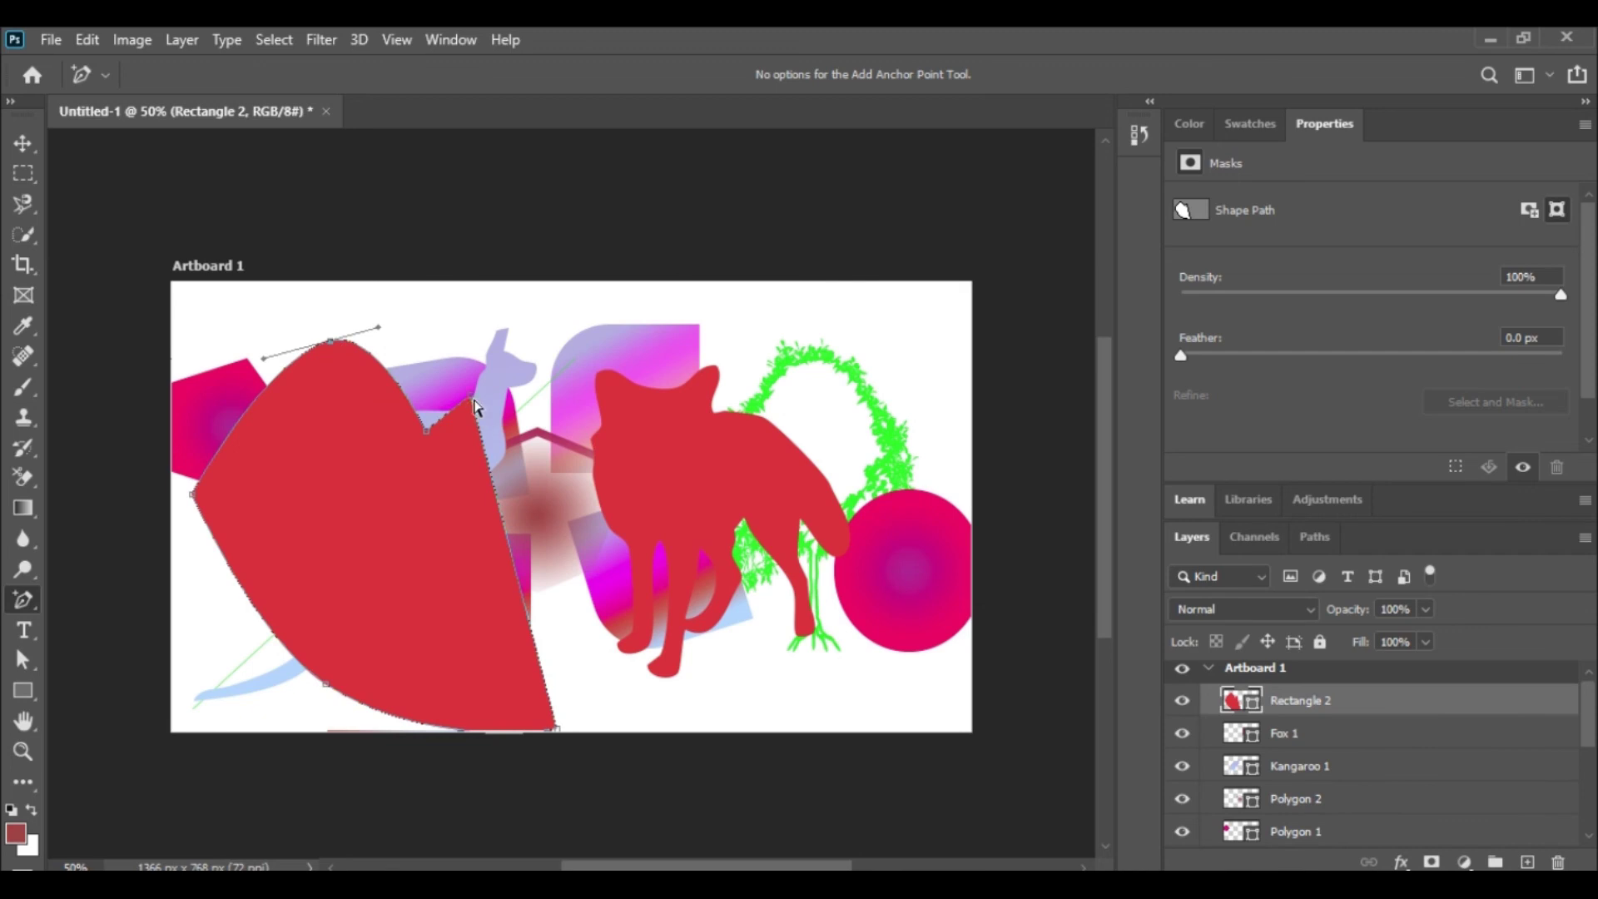
pyautogui.moveTo(472, 403); pyautogui.dragTo(650, 387)
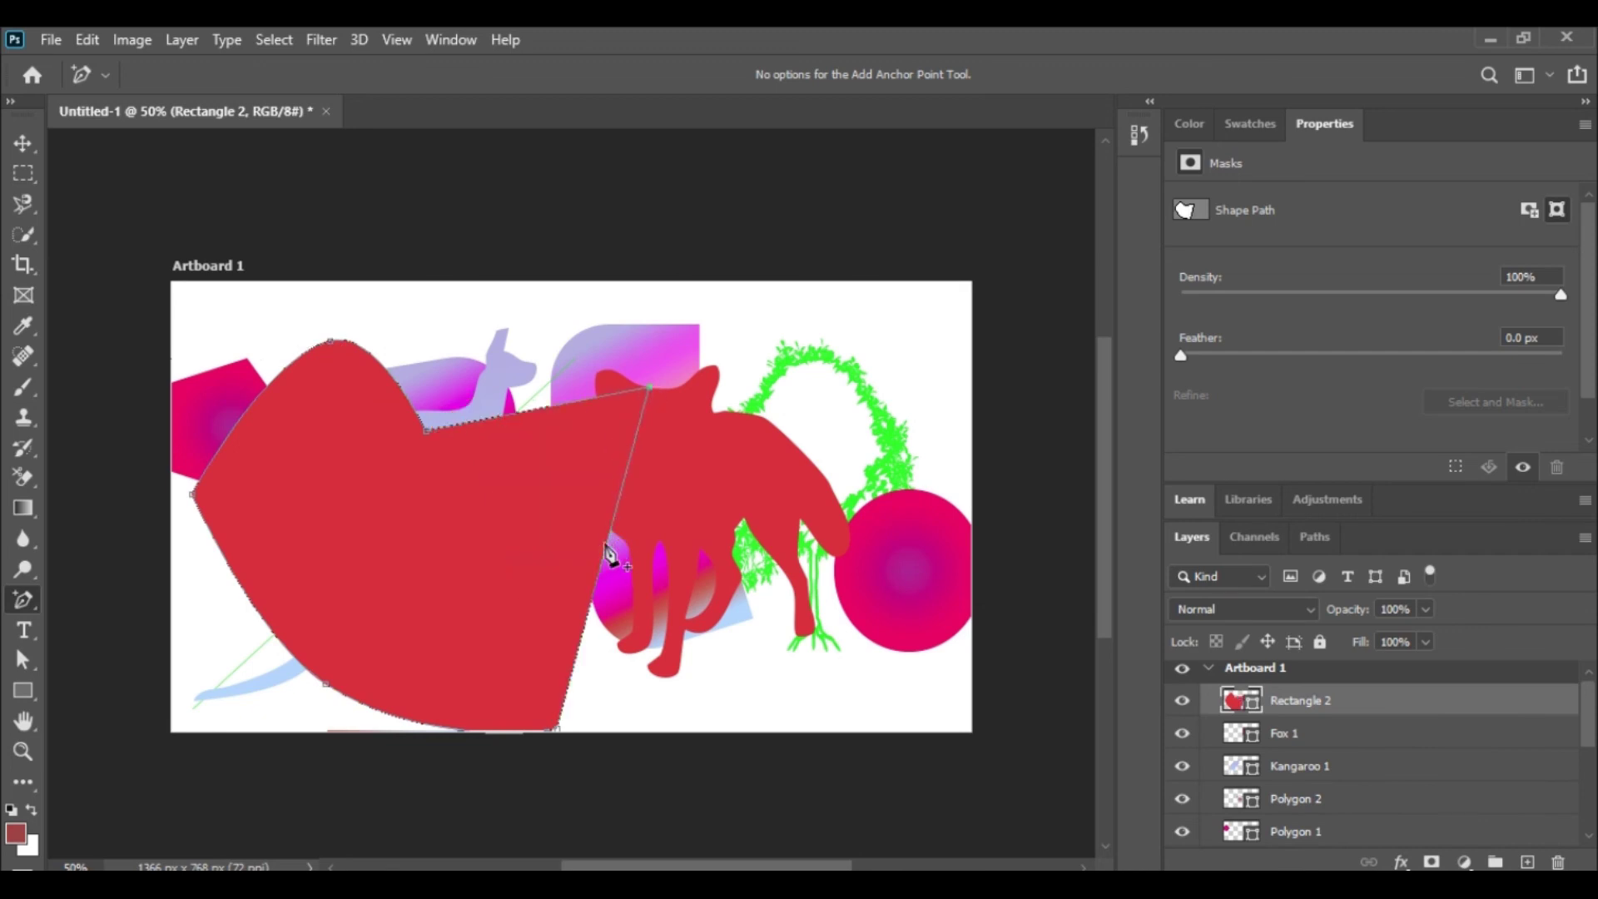
pyautogui.moveTo(608, 551); pyautogui.dragTo(787, 585)
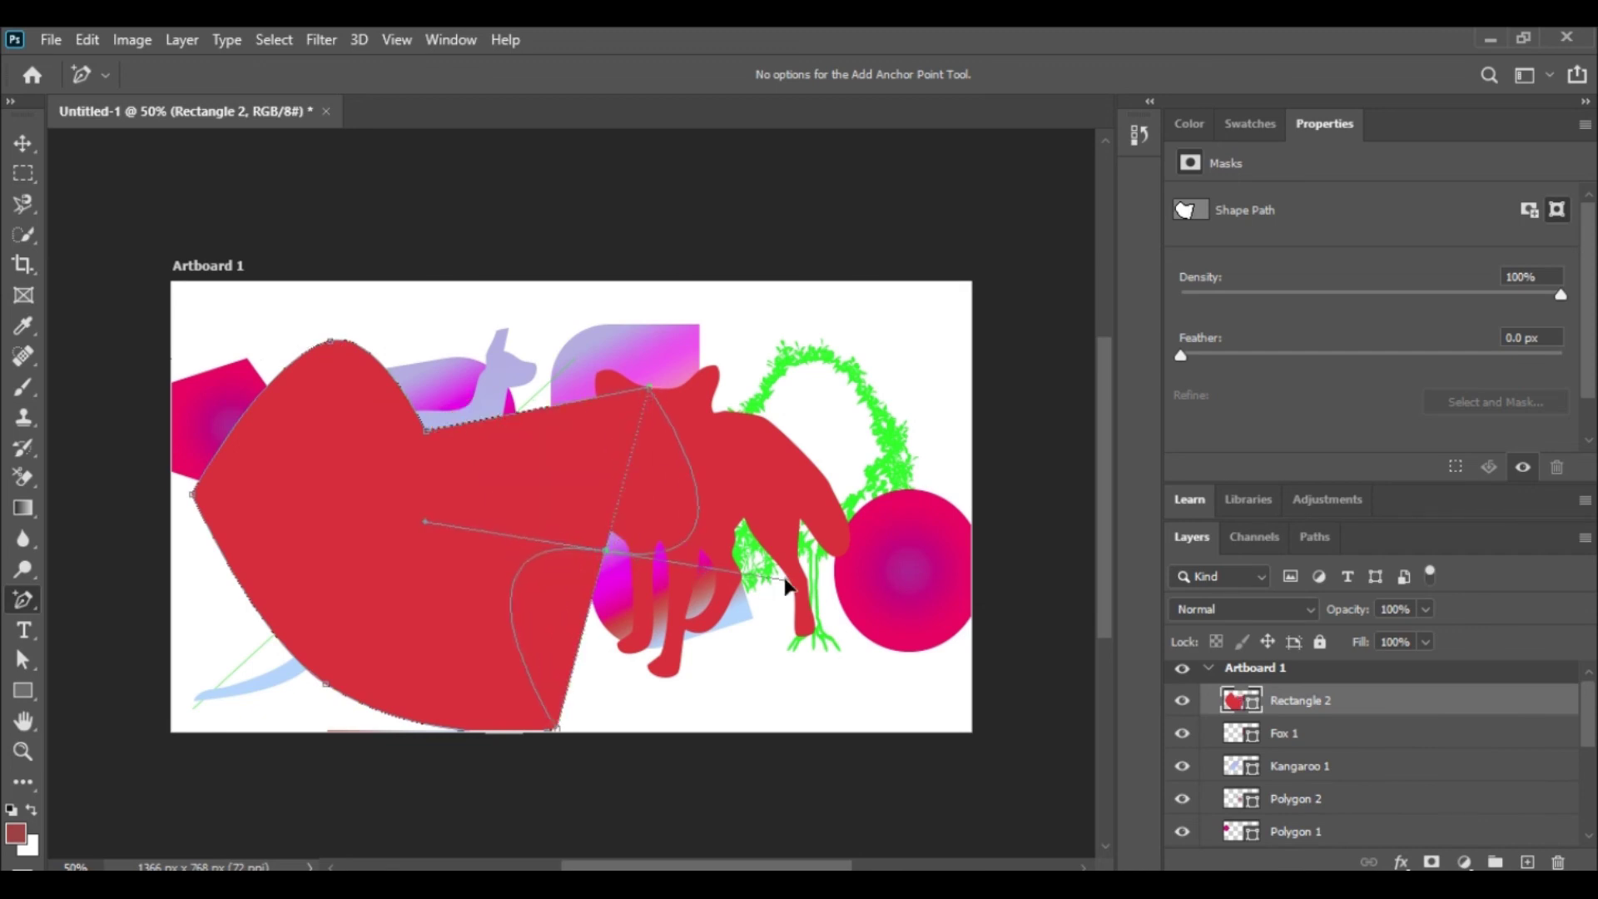
pyautogui.moveTo(525, 414); pyautogui.dragTo(547, 490)
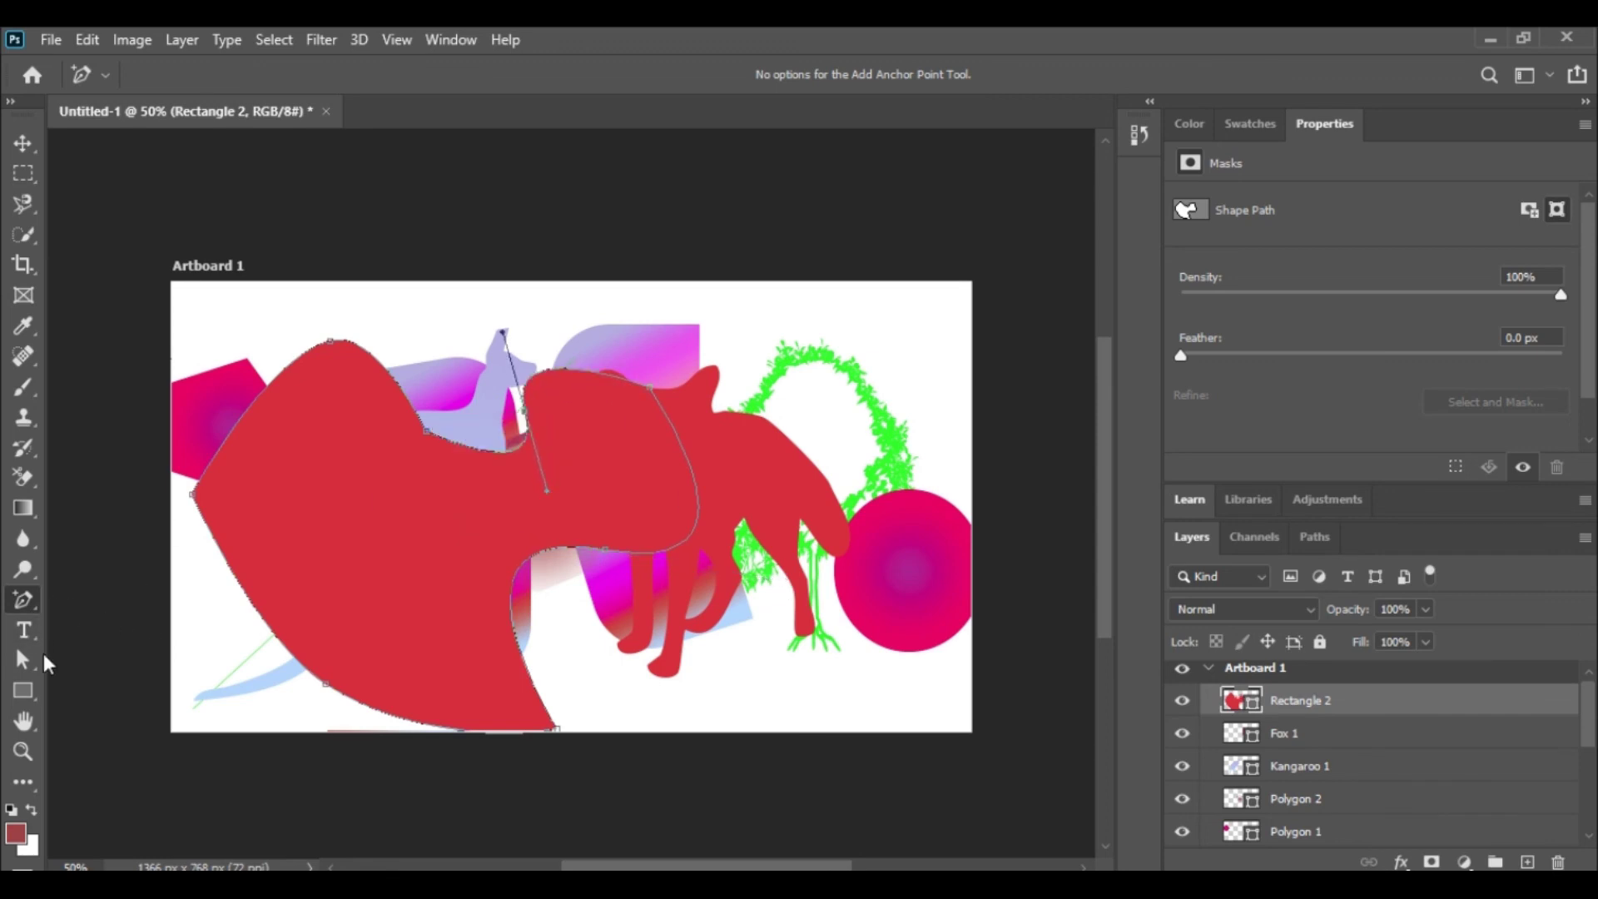
# Delete three extra anchors along the top edge and round the left side into a large arch.
pyautogui.click(31, 691)
pyautogui.rightClick(31, 691)
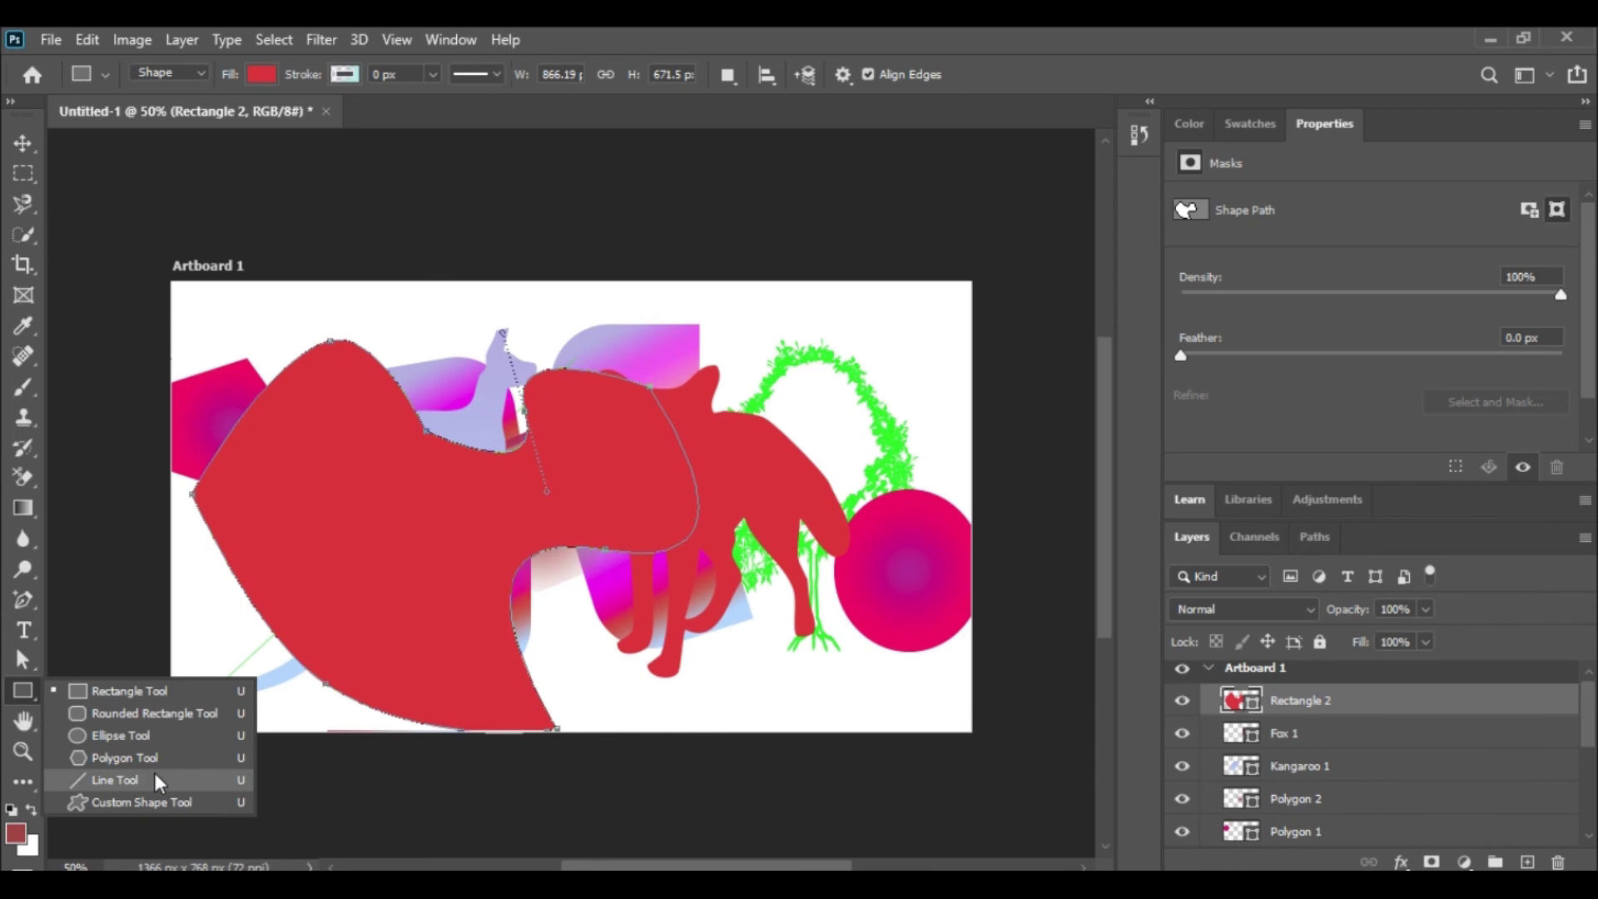
pyautogui.click(26, 604)
pyautogui.rightClick(27, 599)
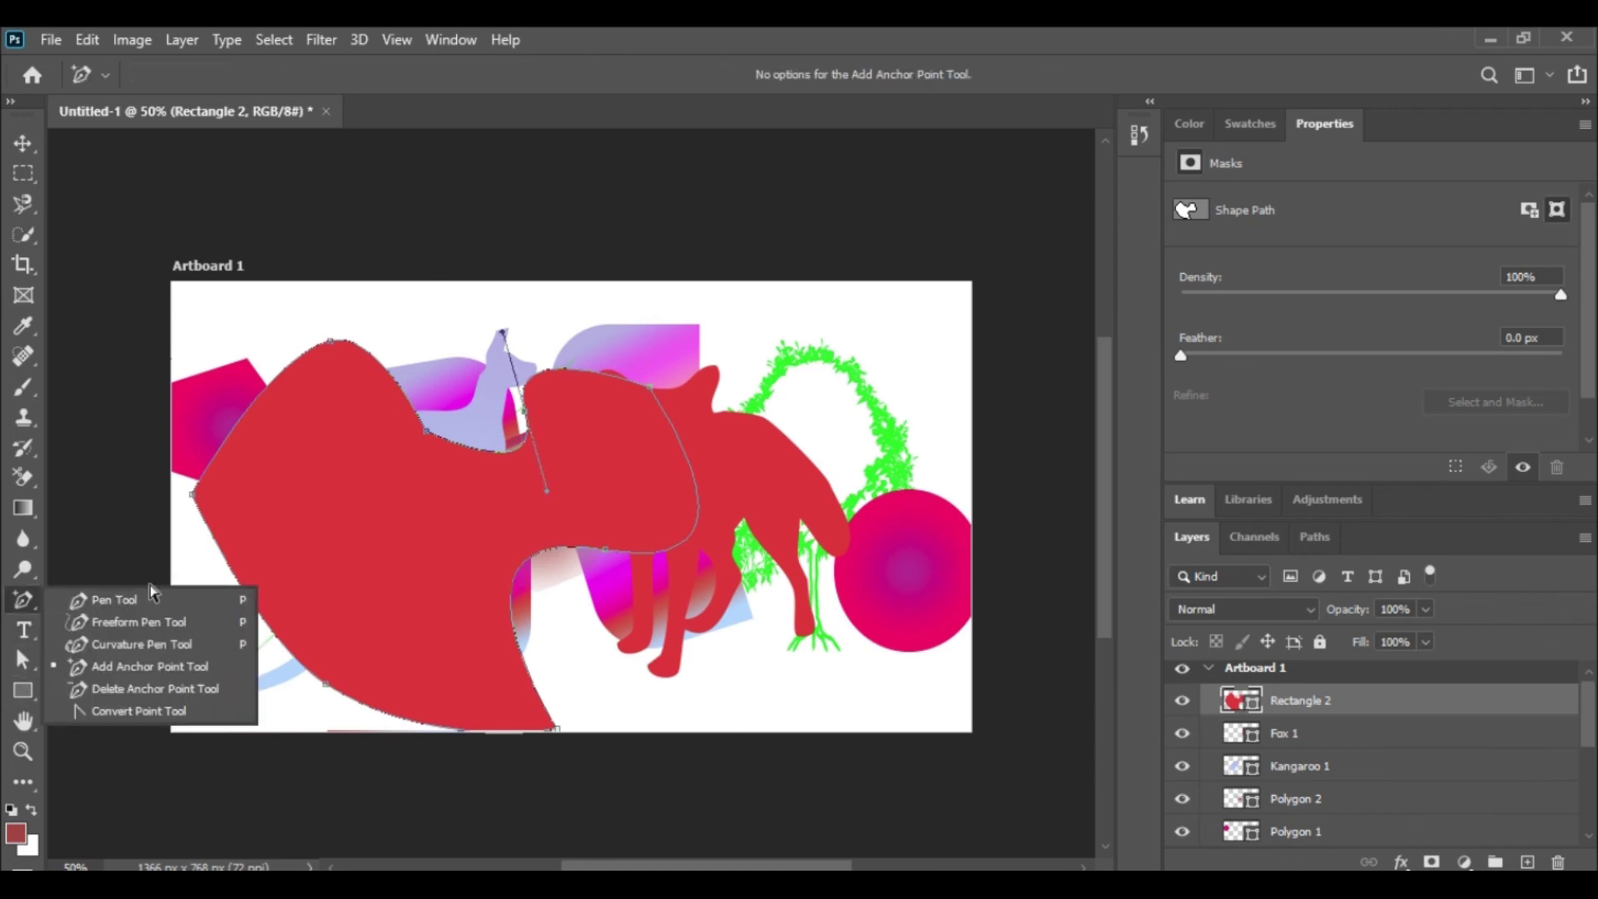
pyautogui.click(128, 687)
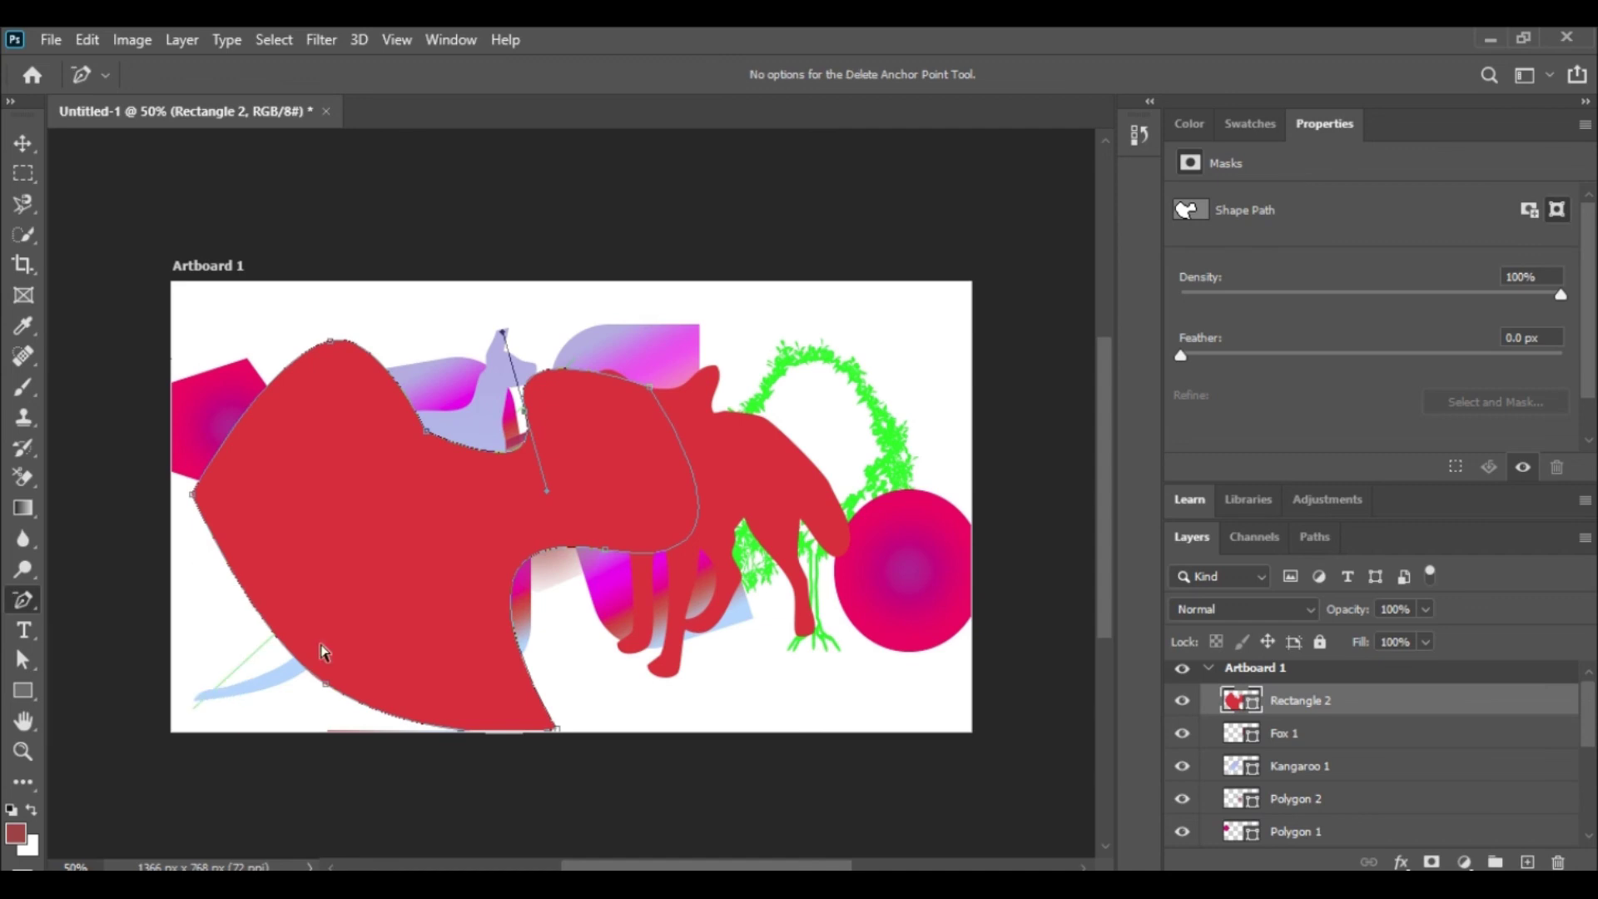
pyautogui.click(427, 433)
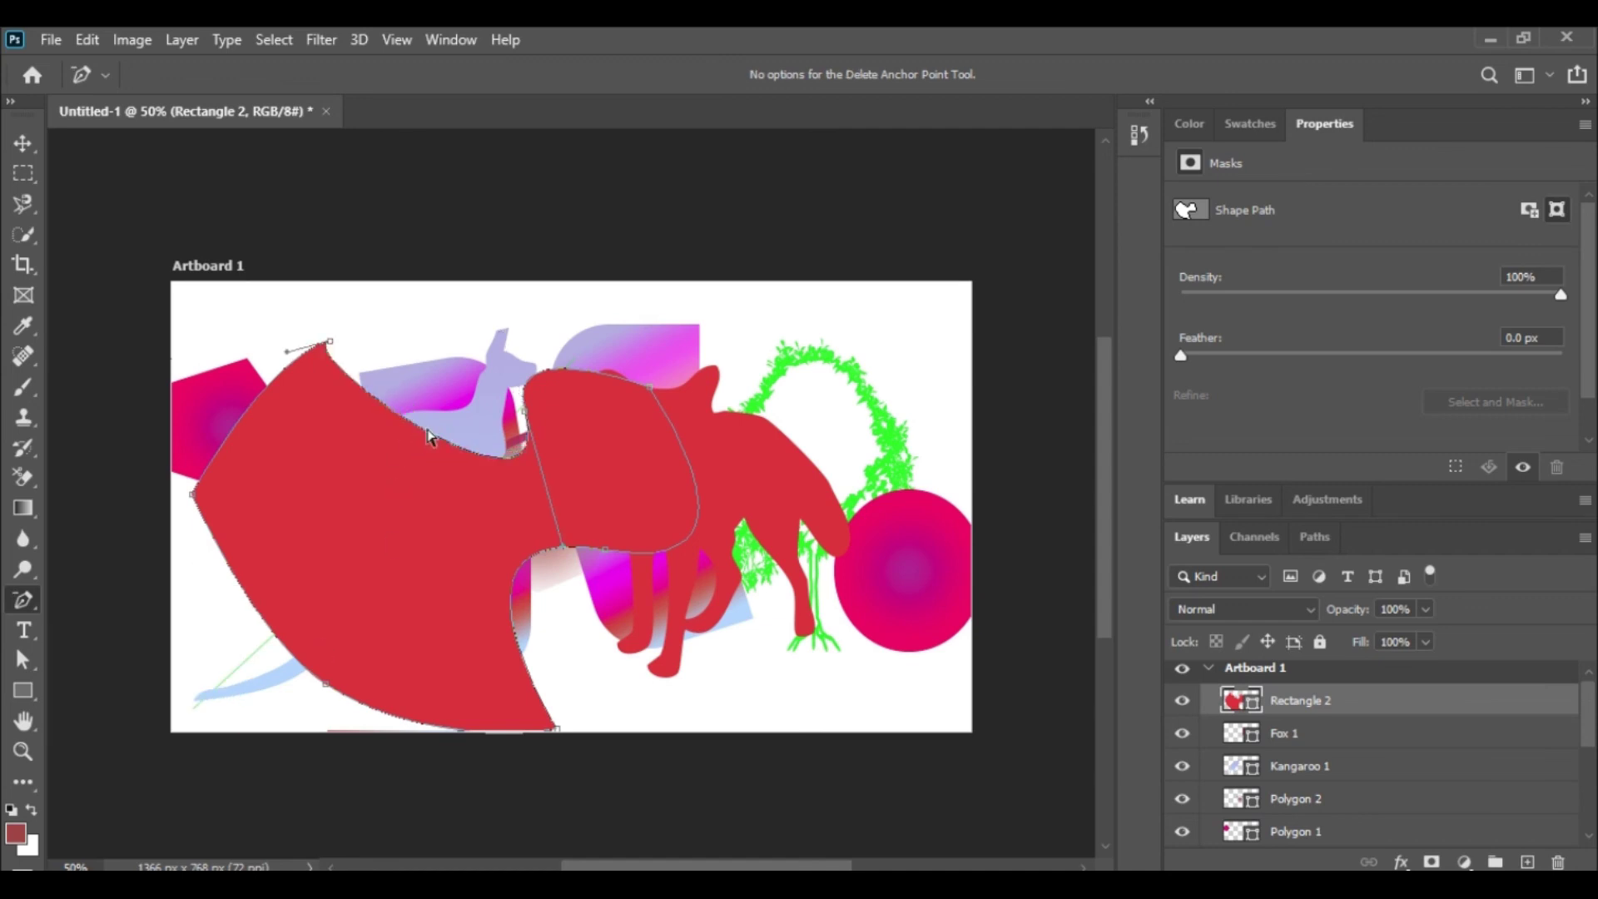
pyautogui.click(526, 411)
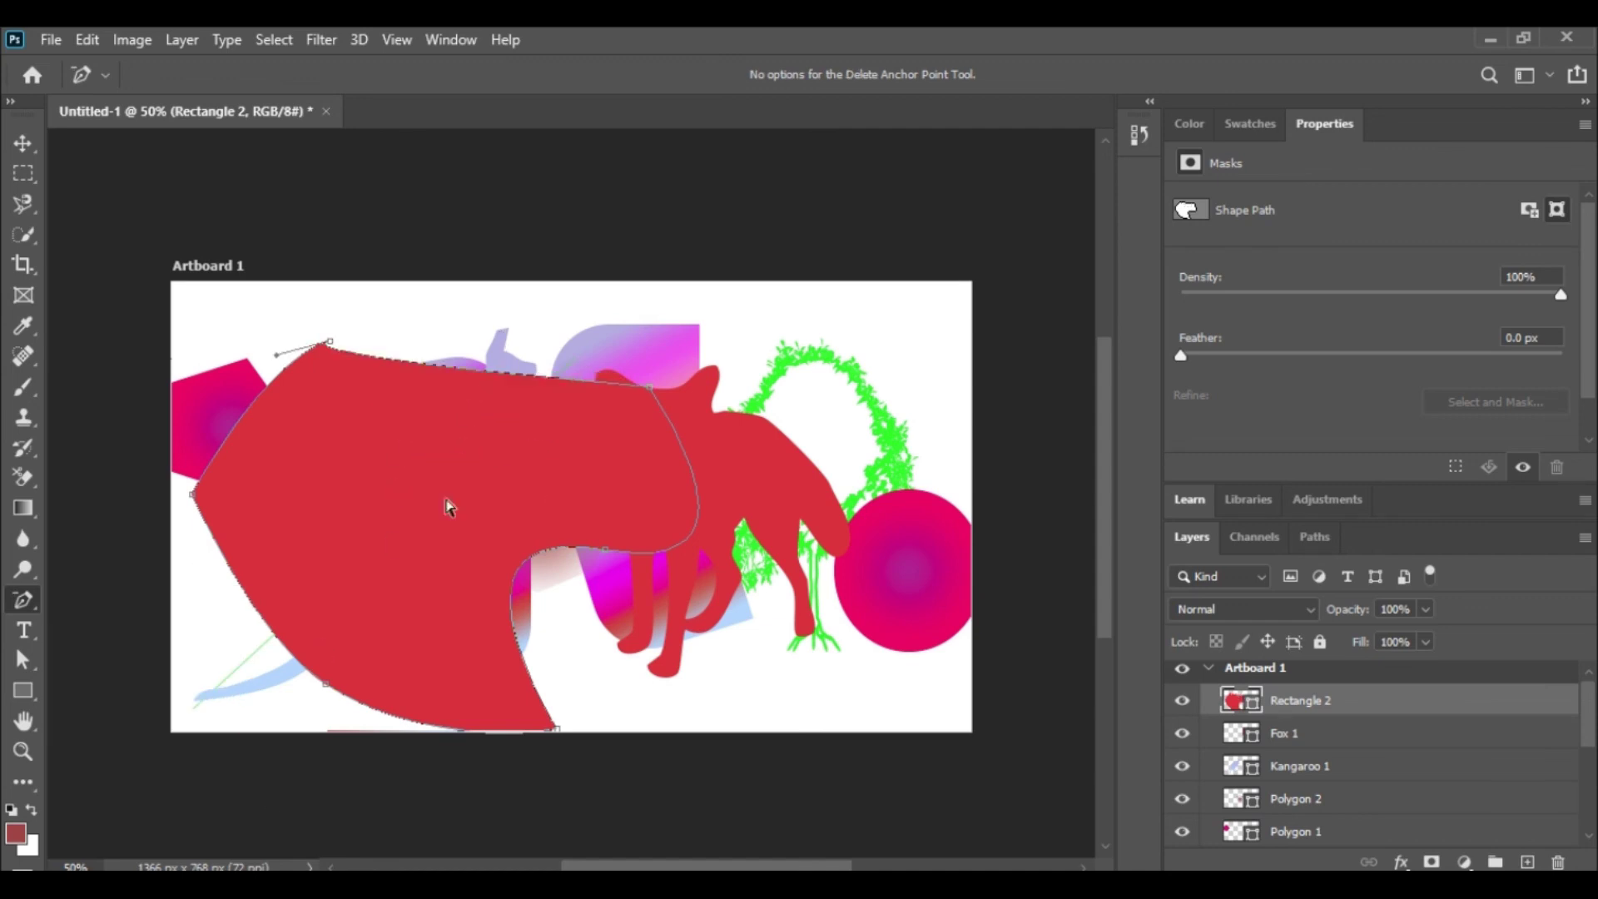
pyautogui.click(330, 342)
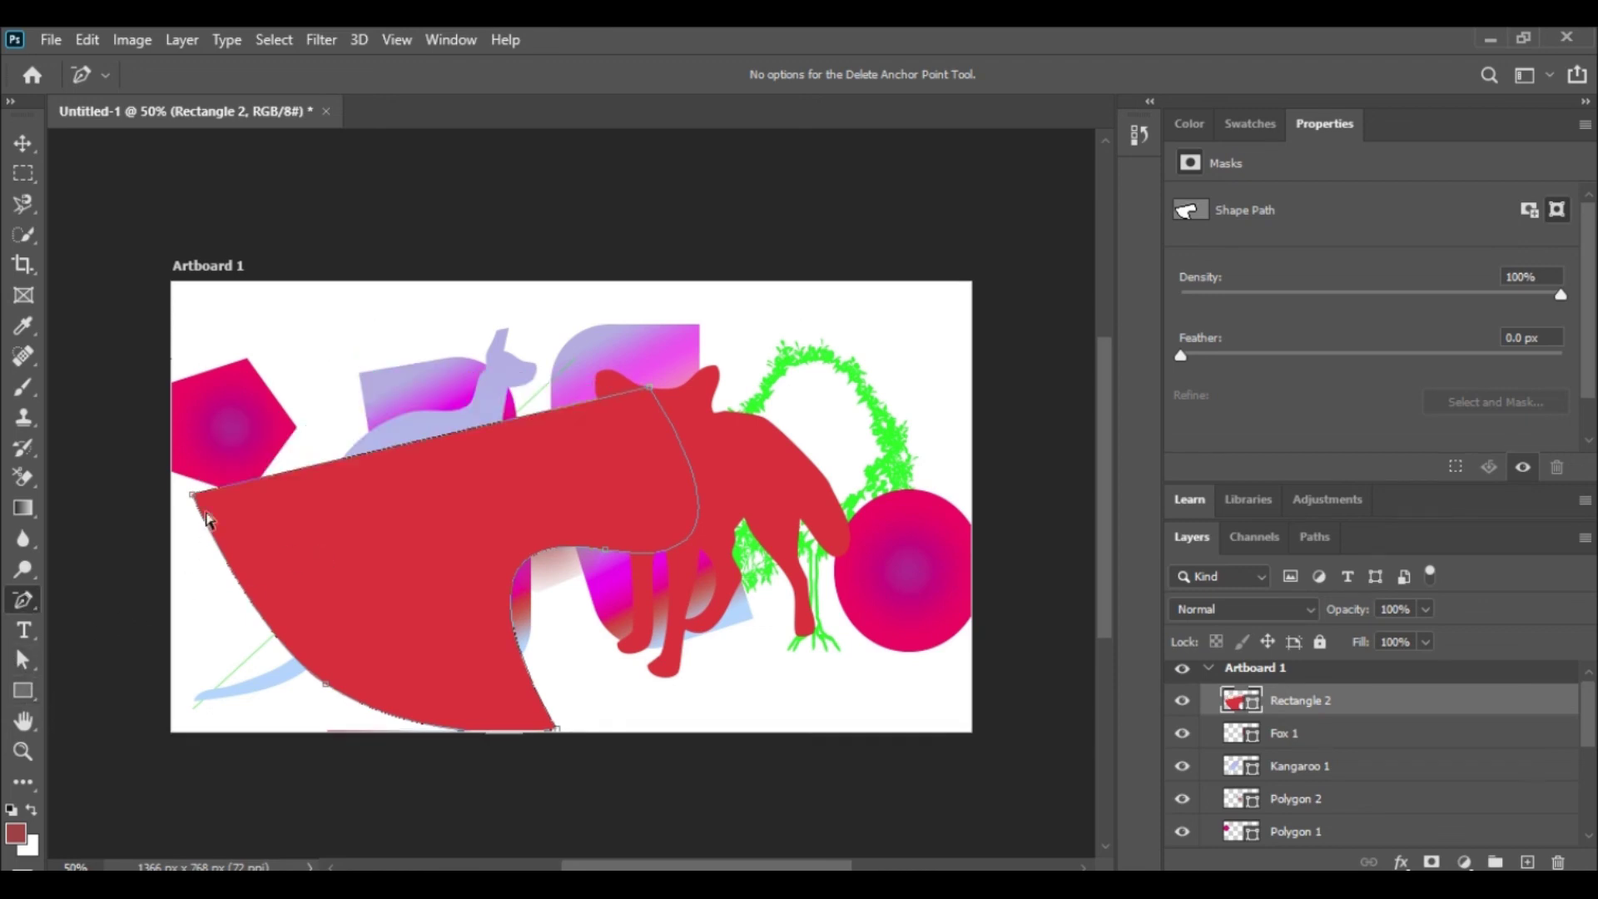
pyautogui.moveTo(197, 499); pyautogui.dragTo(360, 461)
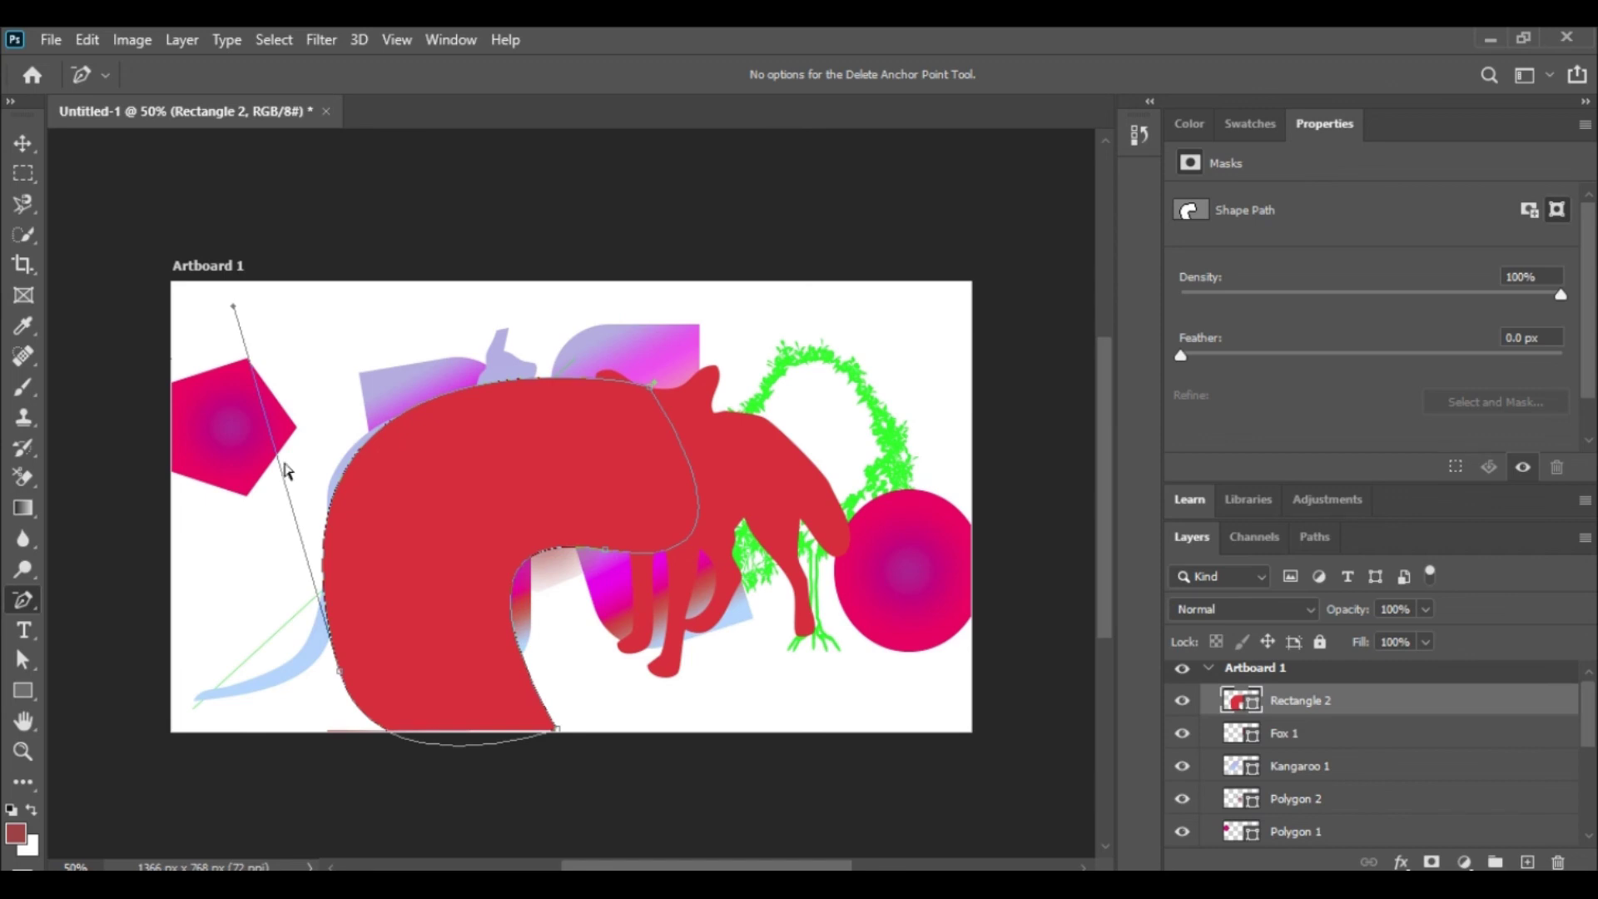
# Pan the artboard slightly higher in the window with the Hand tool.
pyautogui.click(23, 723)
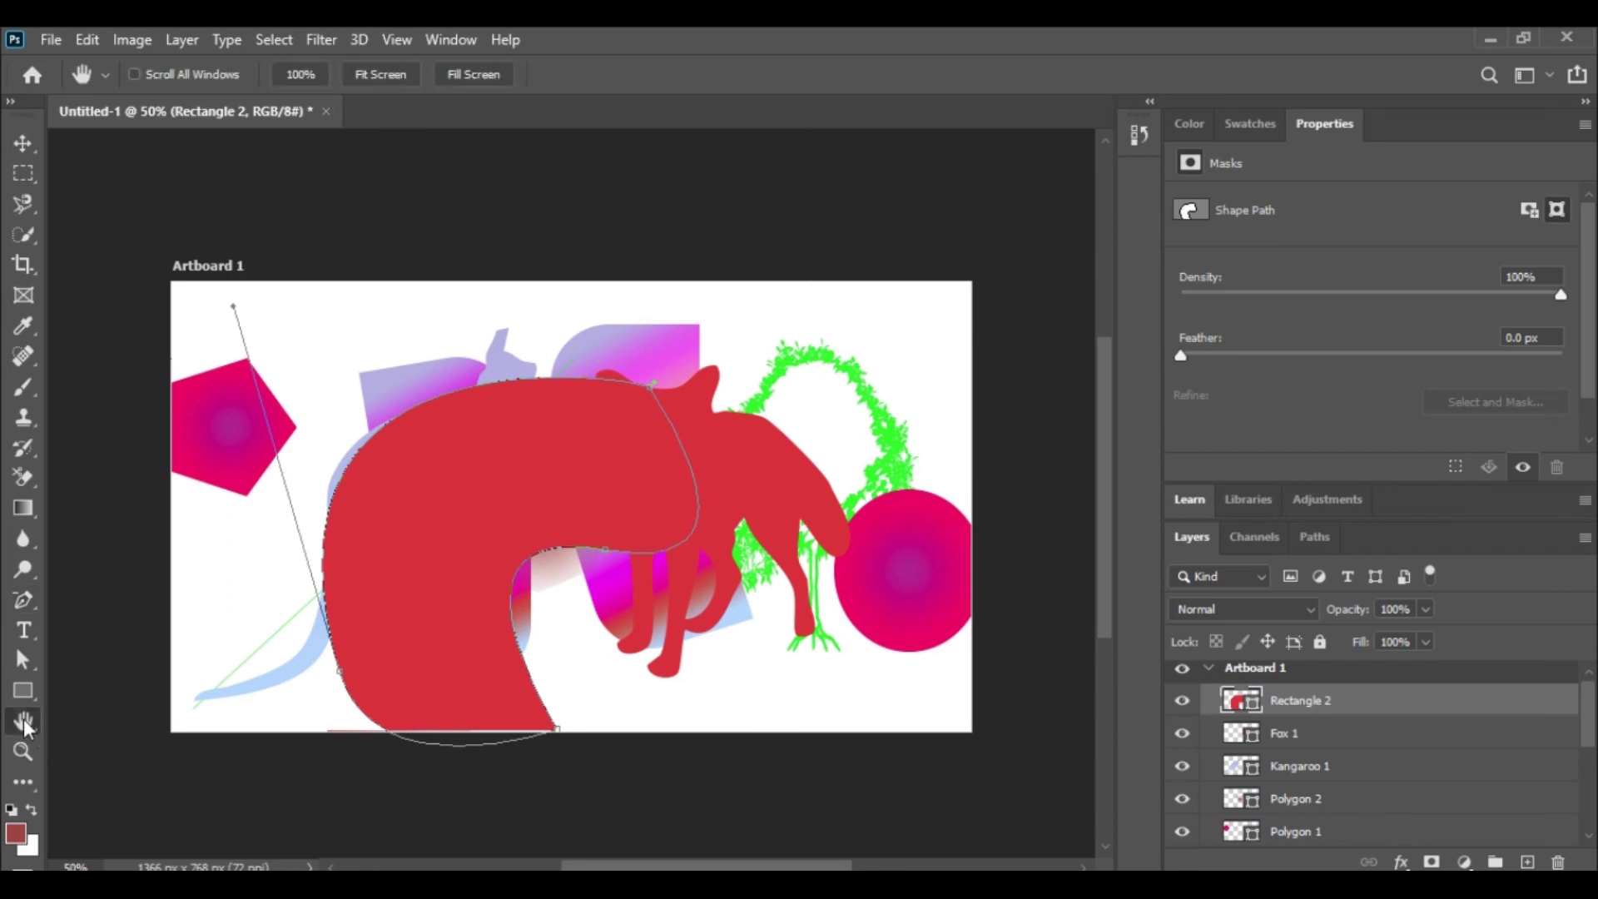
pyautogui.click(83, 722)
pyautogui.moveTo(426, 555)
pyautogui.mouseDown()
pyautogui.moveTo(368, 500)
pyautogui.moveTo(456, 606)
pyautogui.moveTo(499, 428)
pyautogui.moveTo(489, 564)
pyautogui.moveTo(410, 474)
pyautogui.moveTo(475, 557)
pyautogui.moveTo(442, 610)
pyautogui.moveTo(468, 438)
pyautogui.moveTo(409, 442)
pyautogui.moveTo(542, 361)
pyautogui.moveTo(446, 439)
pyautogui.moveTo(496, 386)
pyautogui.moveTo(455, 442)
pyautogui.mouseUp()
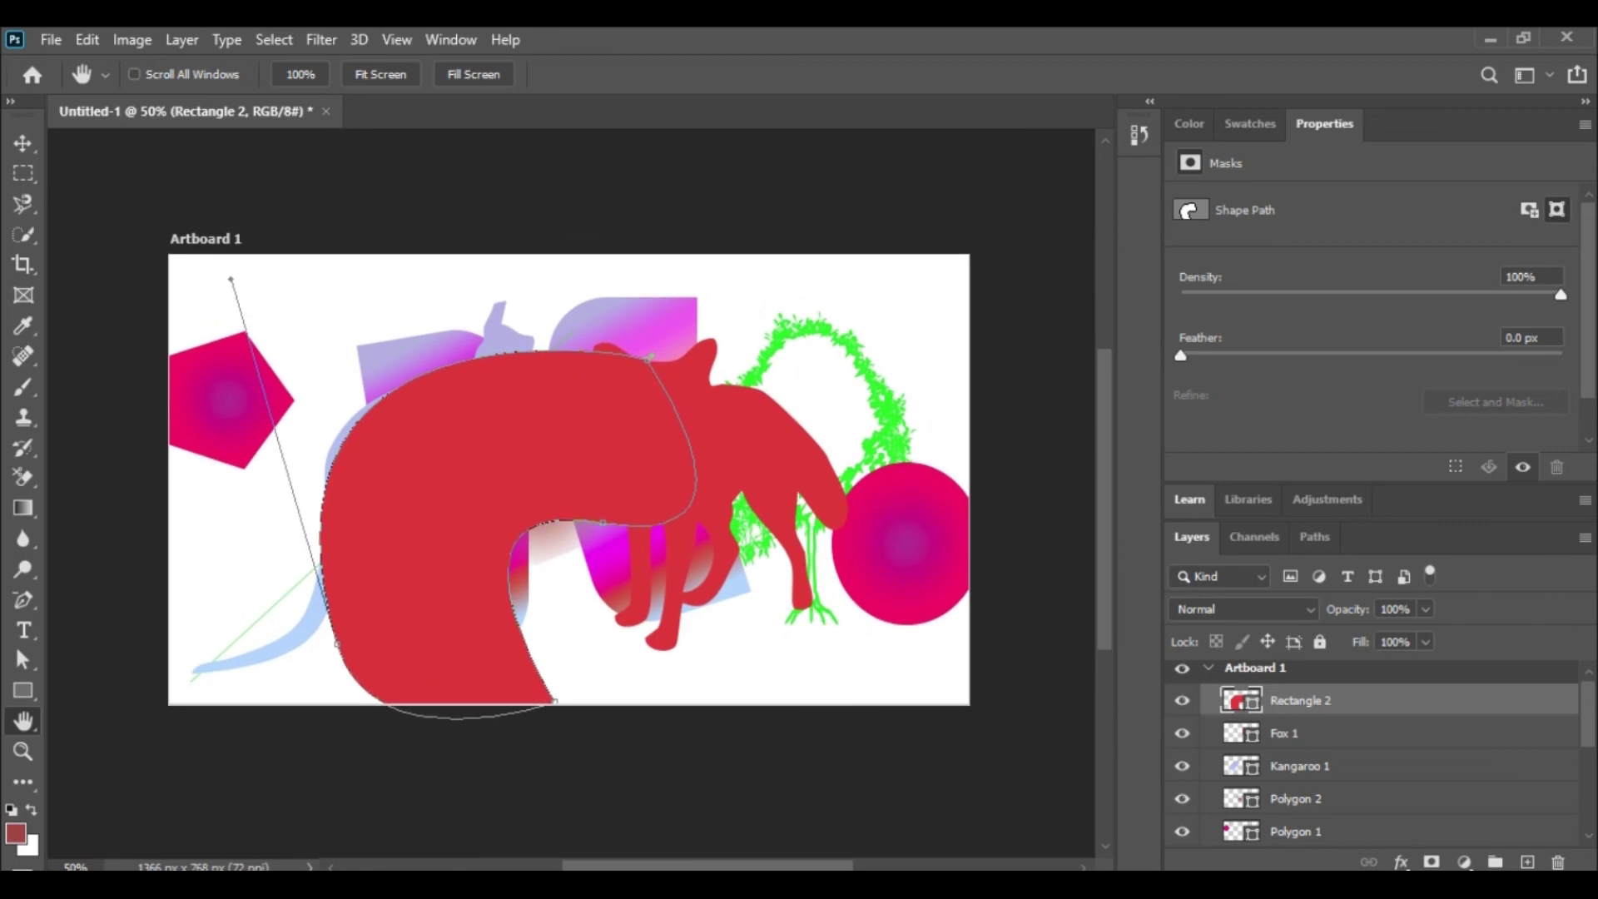
pyautogui.click(23, 752)
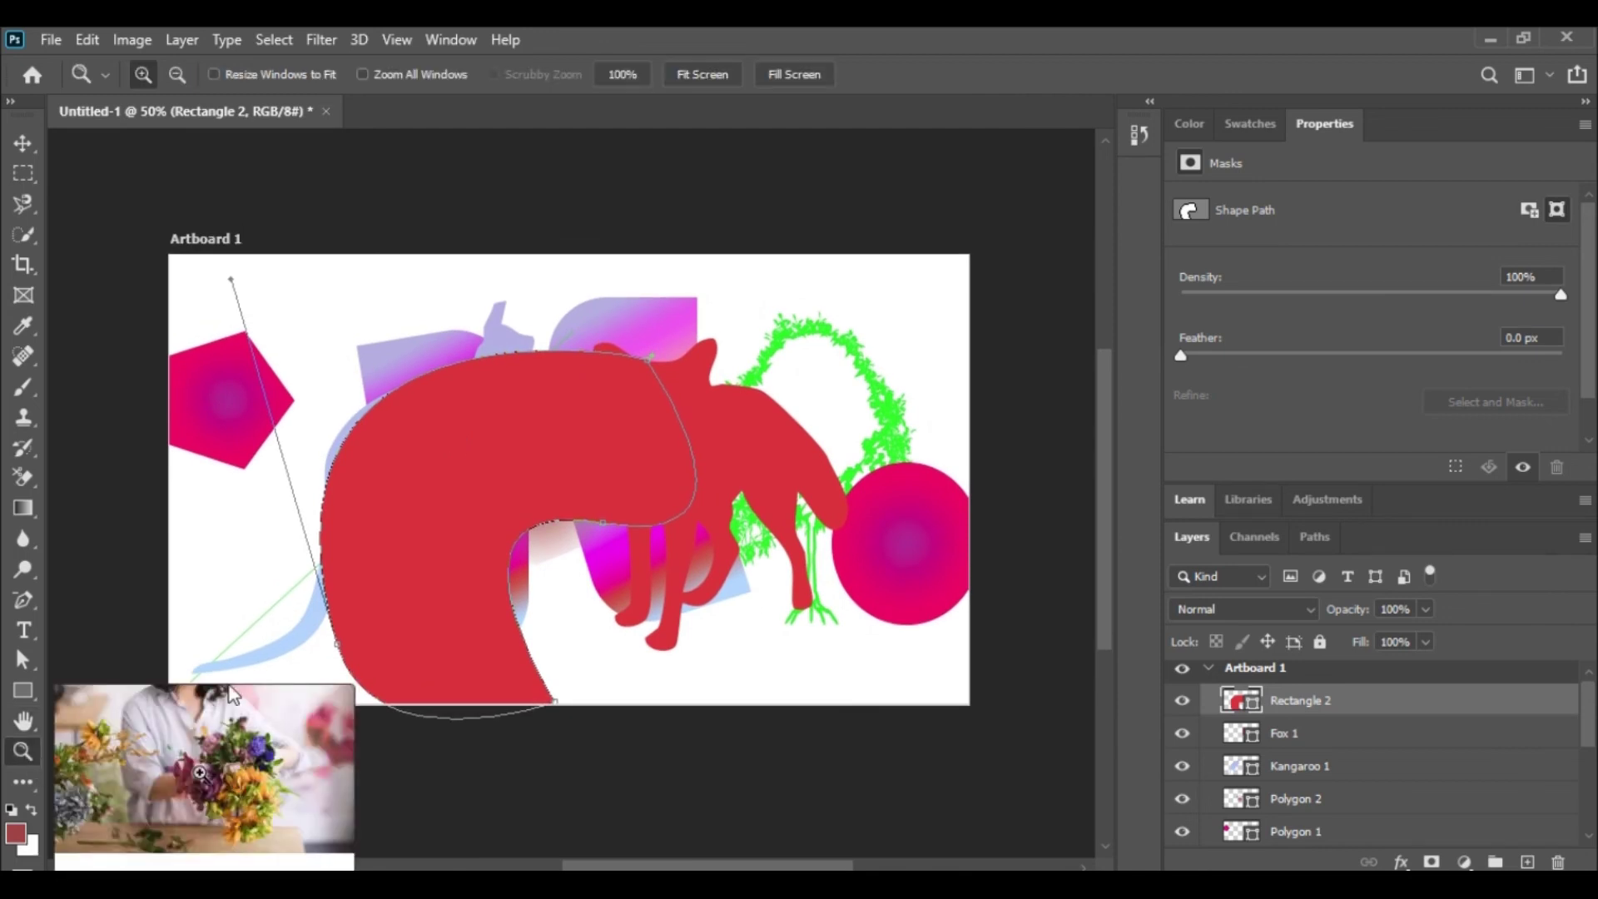
# Zoom into the red shape's curved left edge, view it at 100%, then fit the artboard on screen.
pyautogui.moveTo(223, 358); pyautogui.dragTo(561, 586)
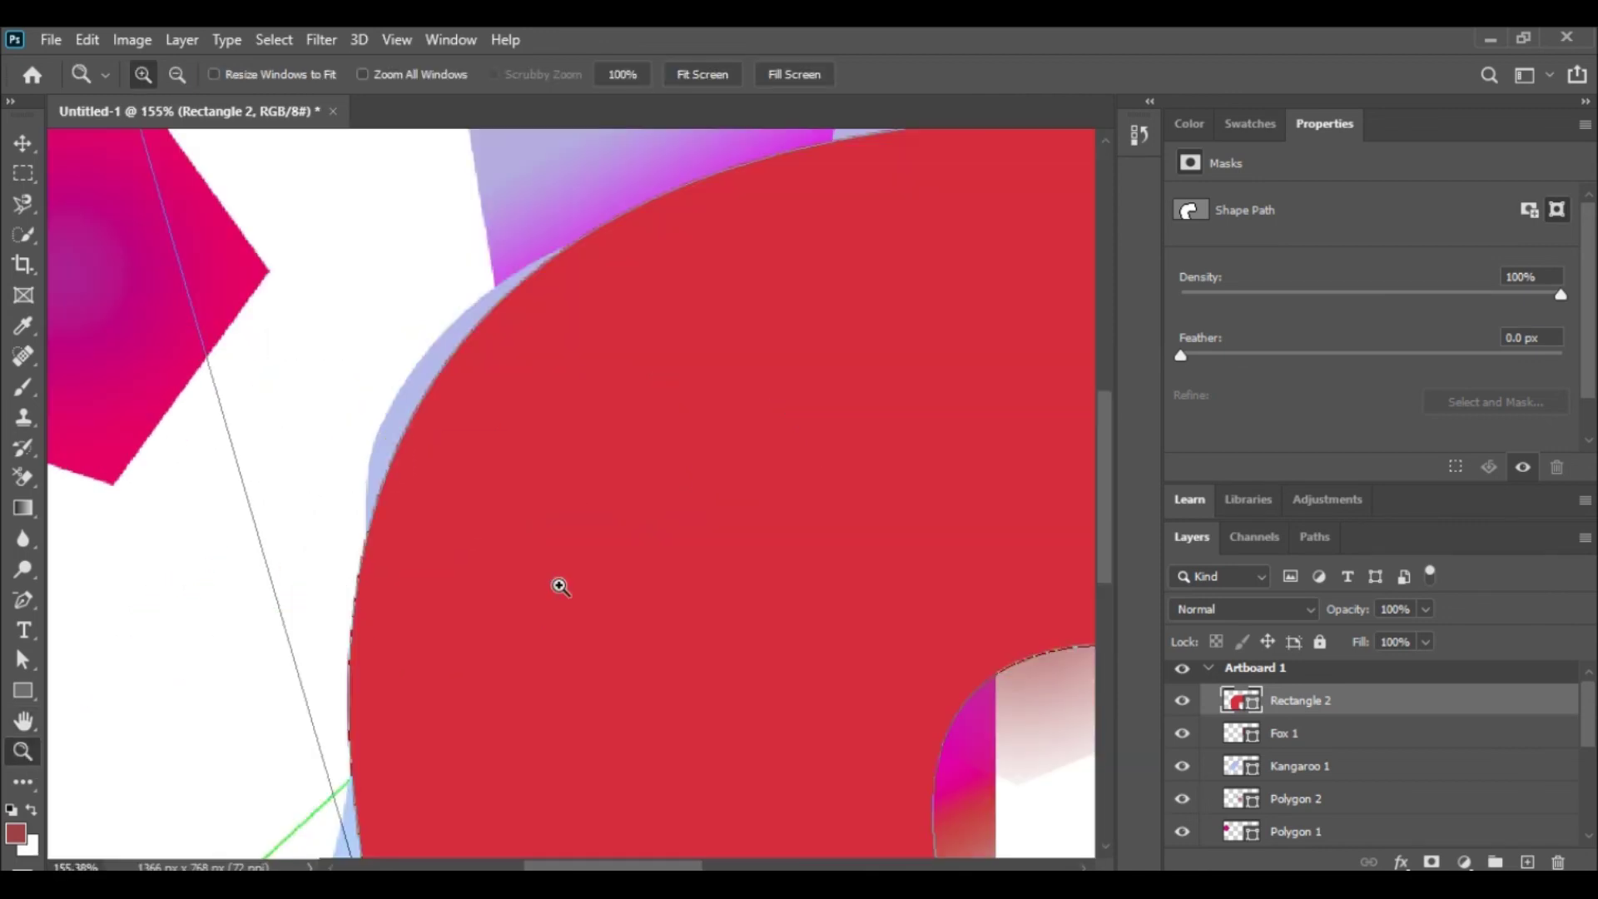
pyautogui.click(503, 513)
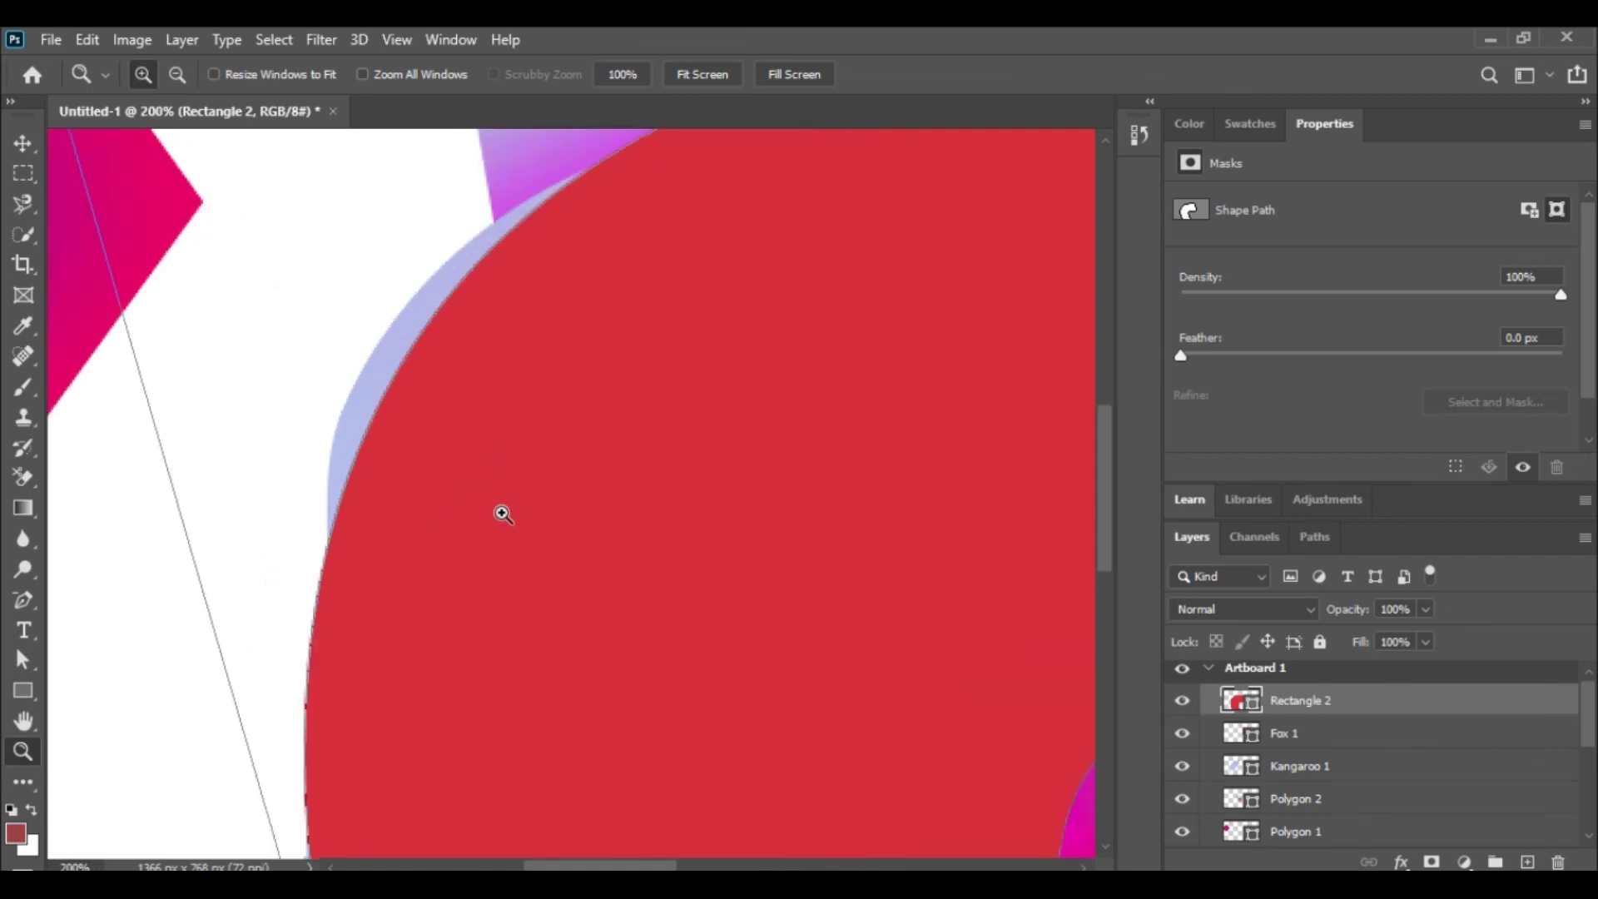
pyautogui.rightClick(503, 514)
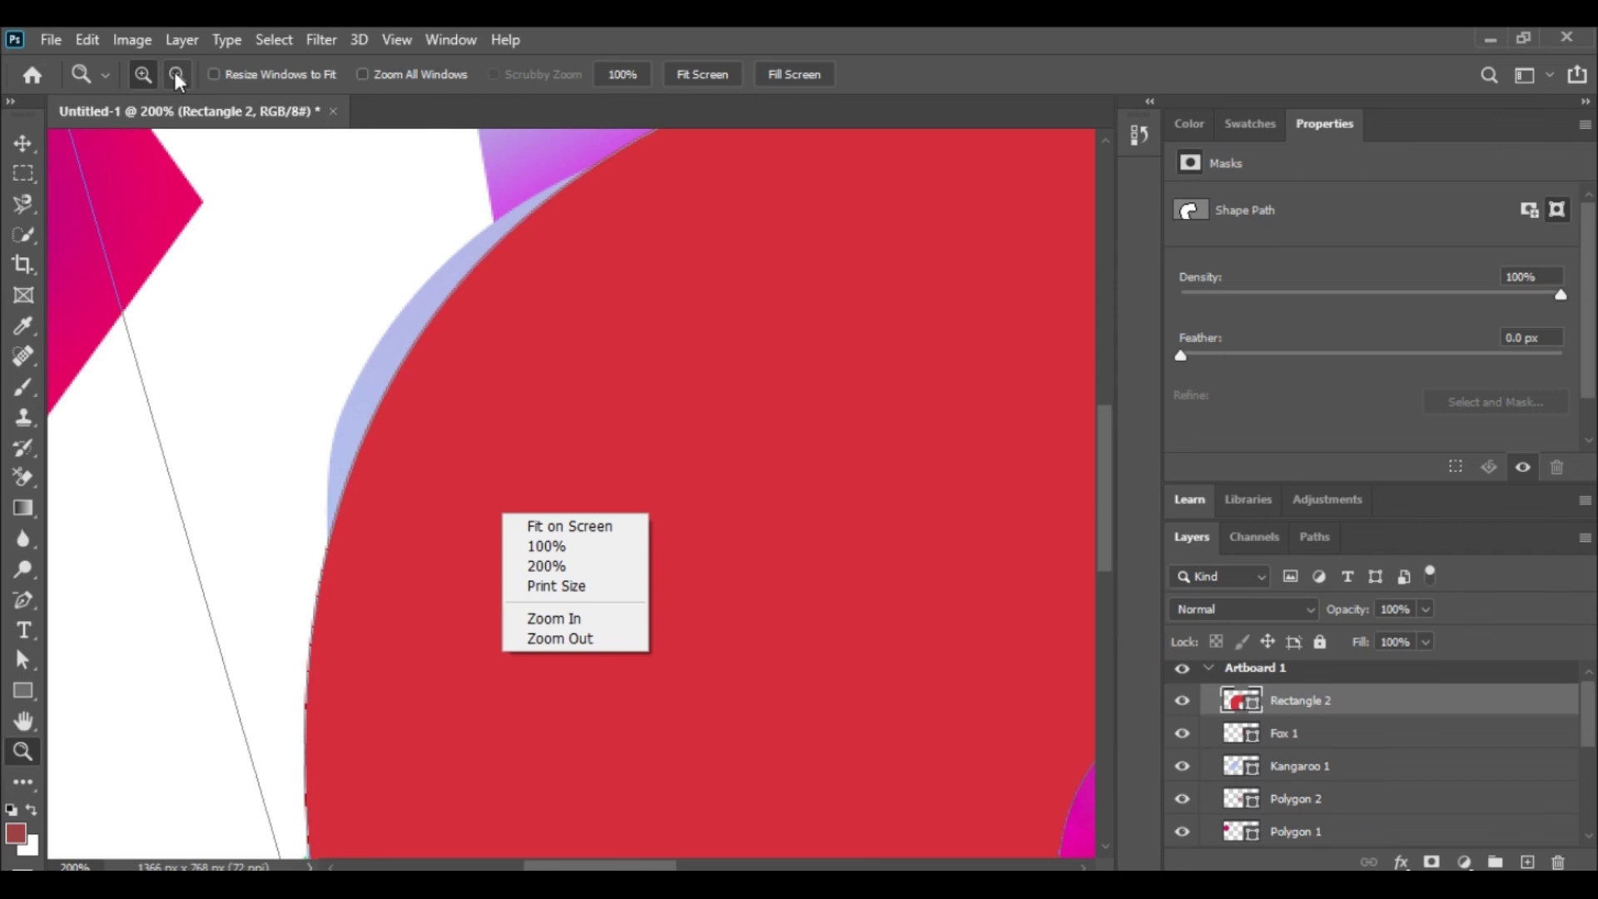
pyautogui.rightClick(528, 428)
pyautogui.click(567, 458)
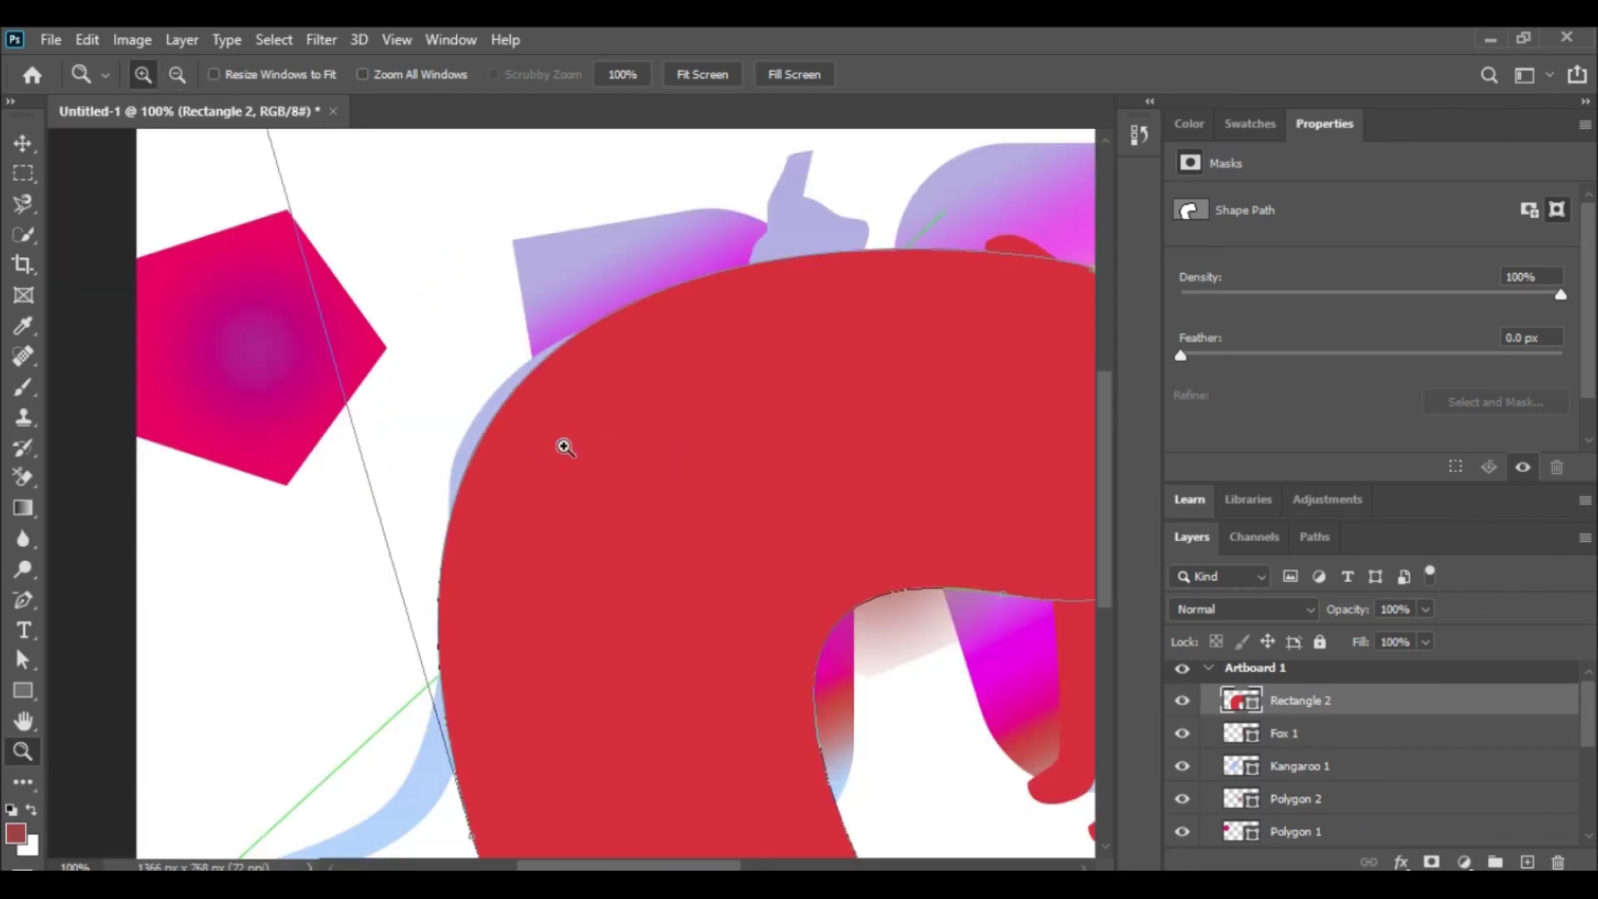
pyautogui.rightClick(471, 372)
pyautogui.click(525, 387)
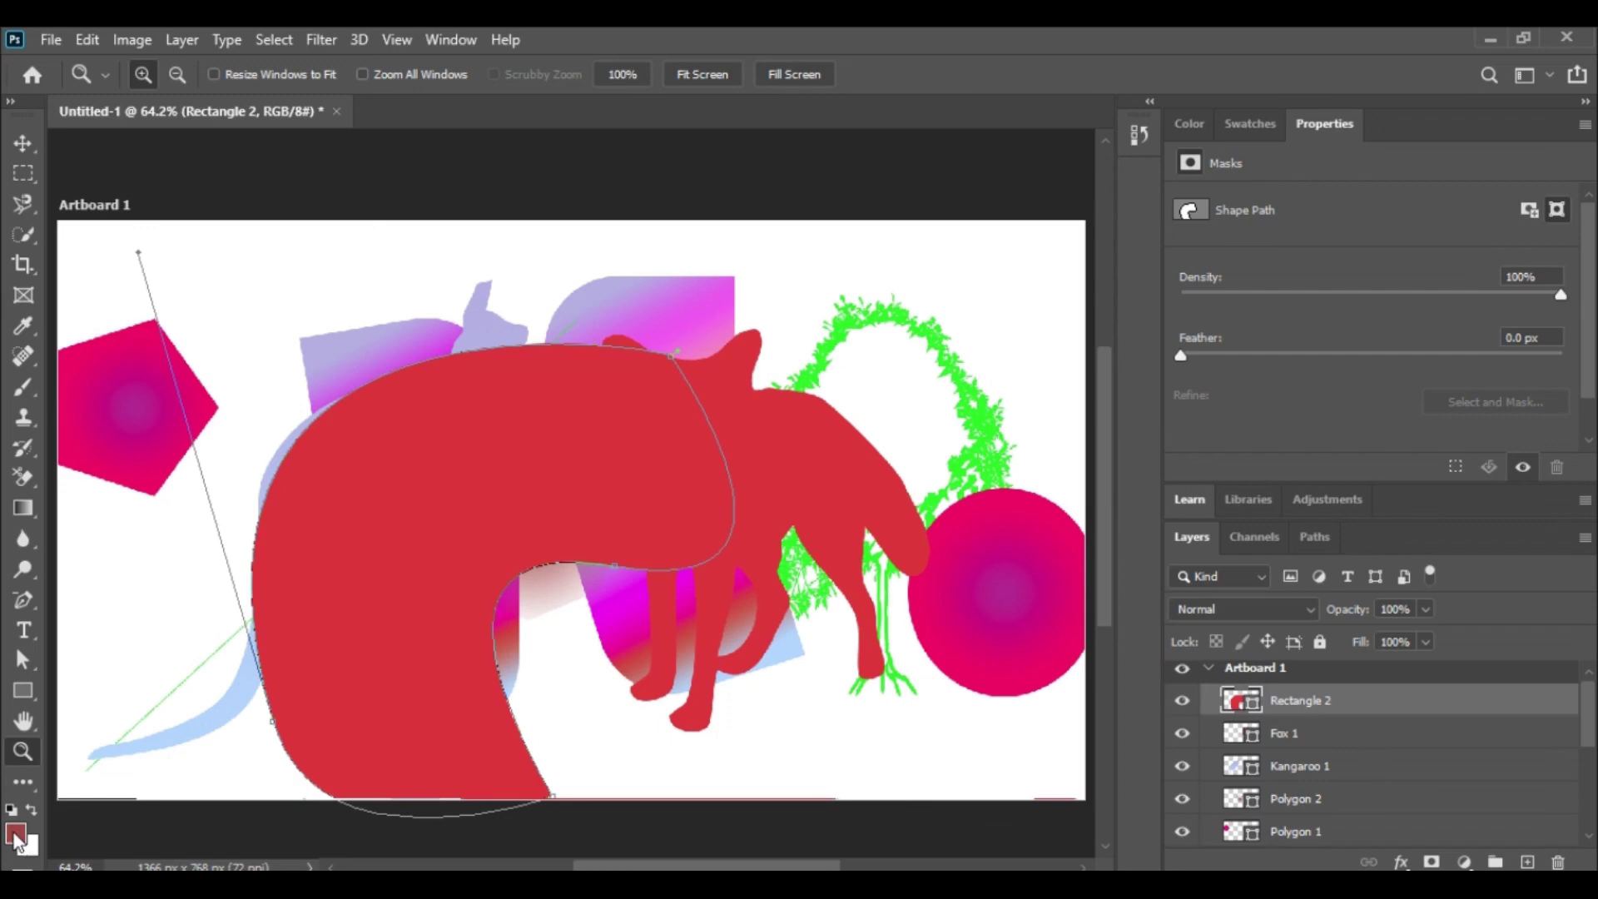
# Reset colours to default black and white, hide the path outline, and swap foreground and background.
pyautogui.press('d')
pyautogui.press('Escape')
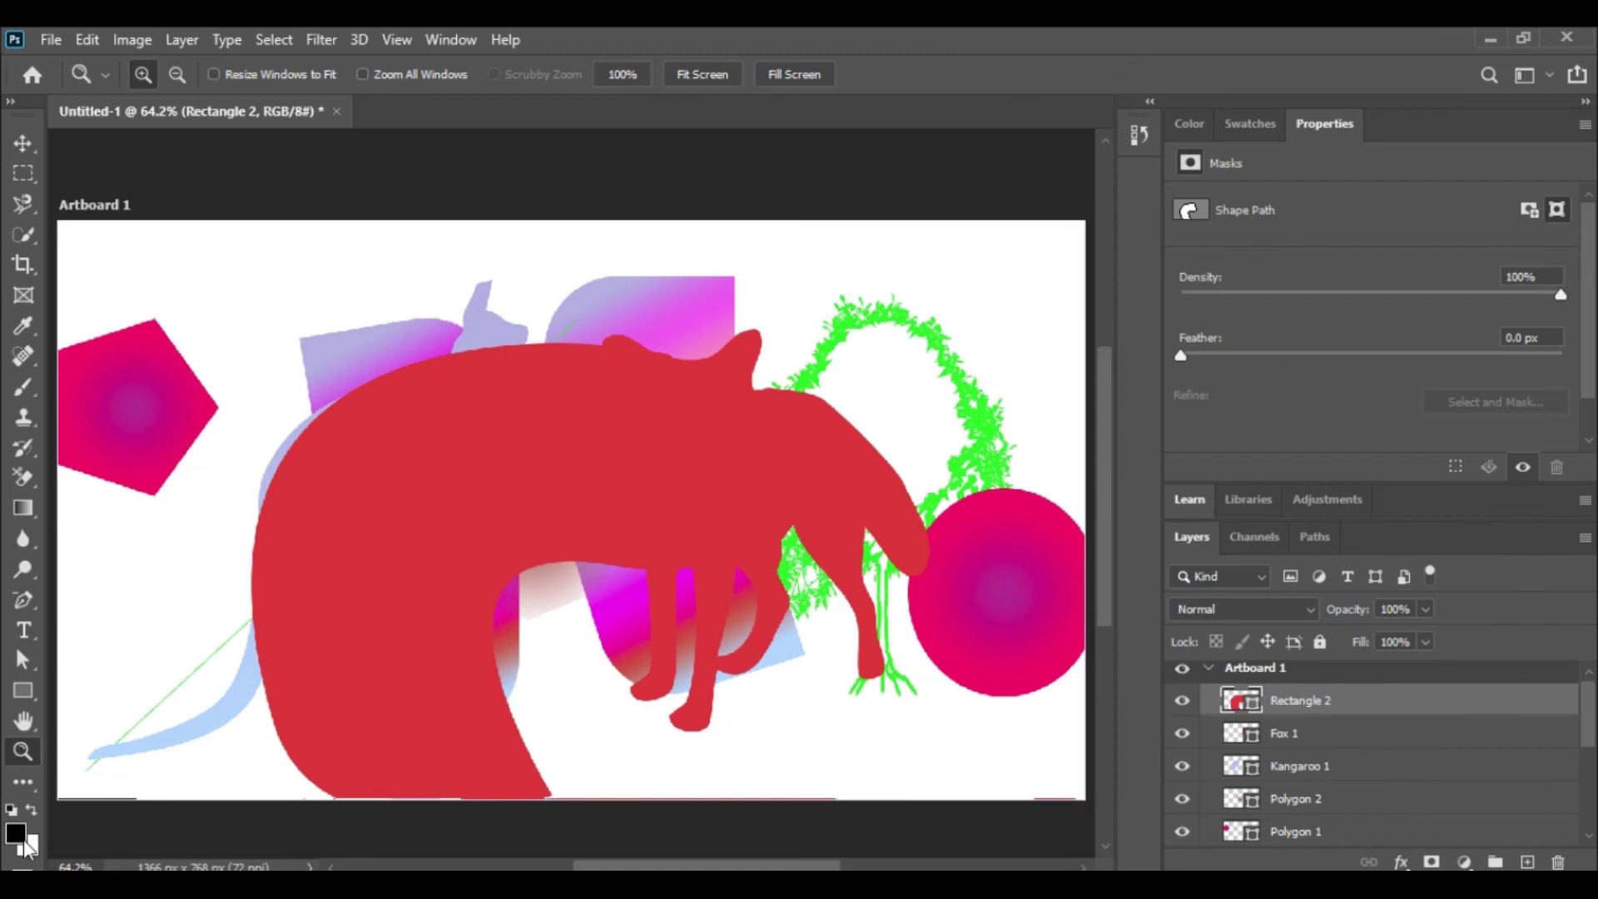
pyautogui.press('x')
pyautogui.press('x')
pyautogui.press('x')
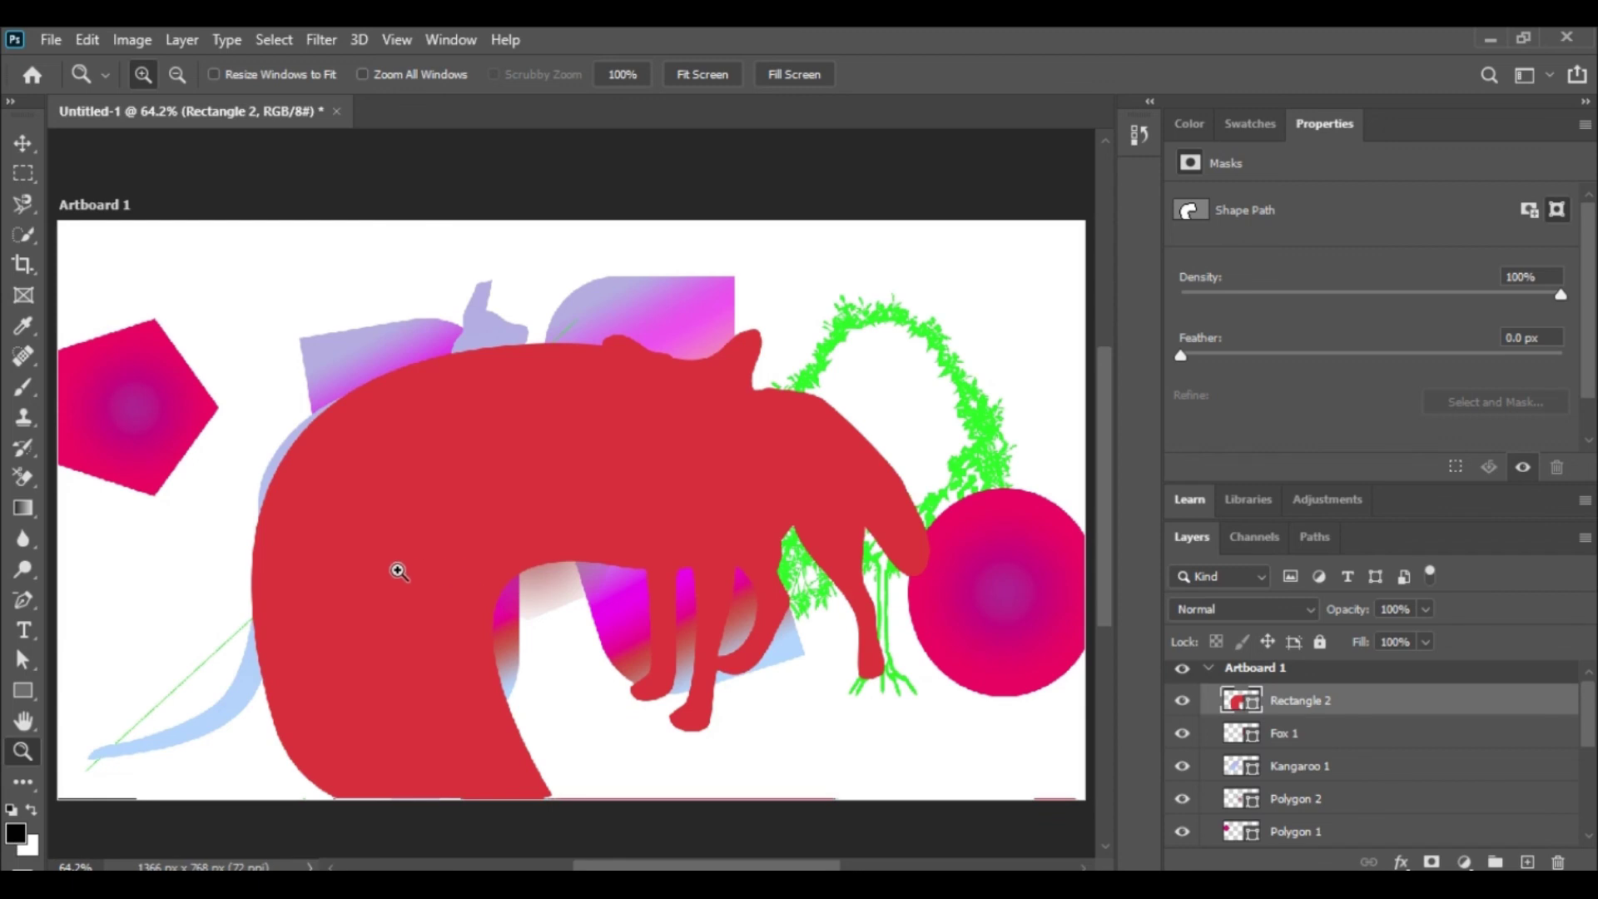